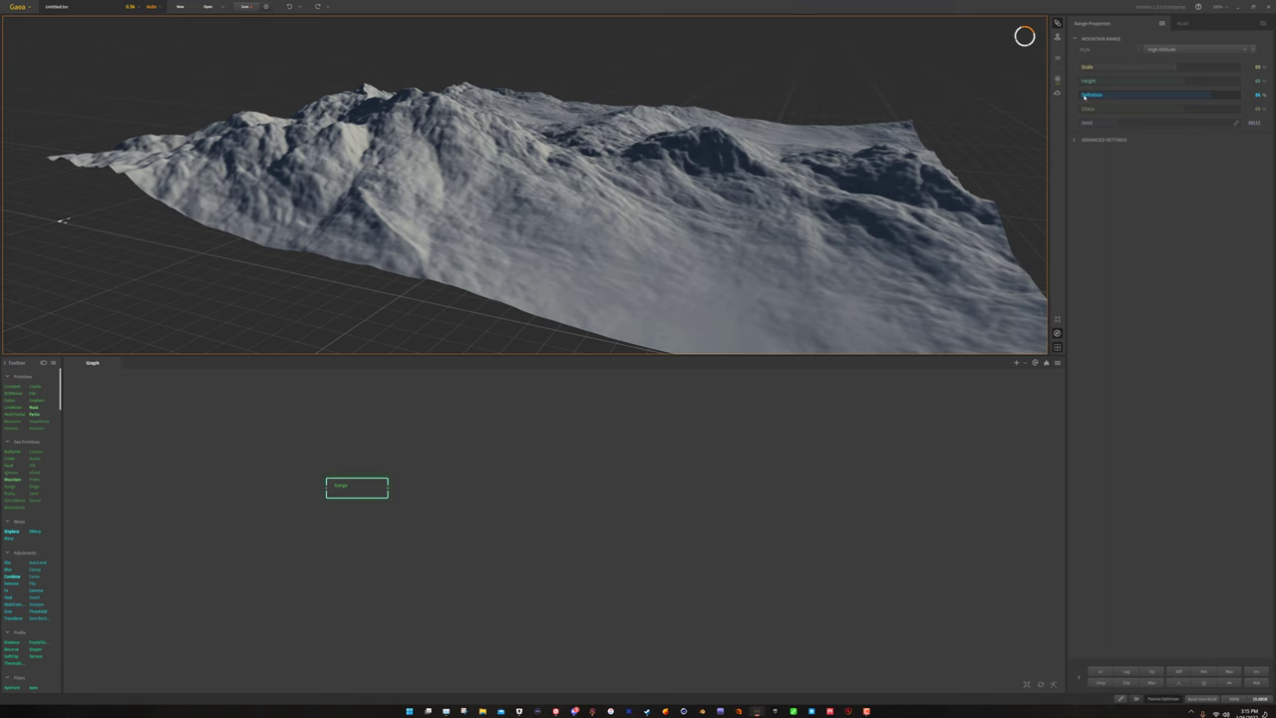
Try a low Definition on the Range node, then set its Definition to about 73%.
drag(1084, 96, 1125, 96)
drag(429, 150, 584, 142)
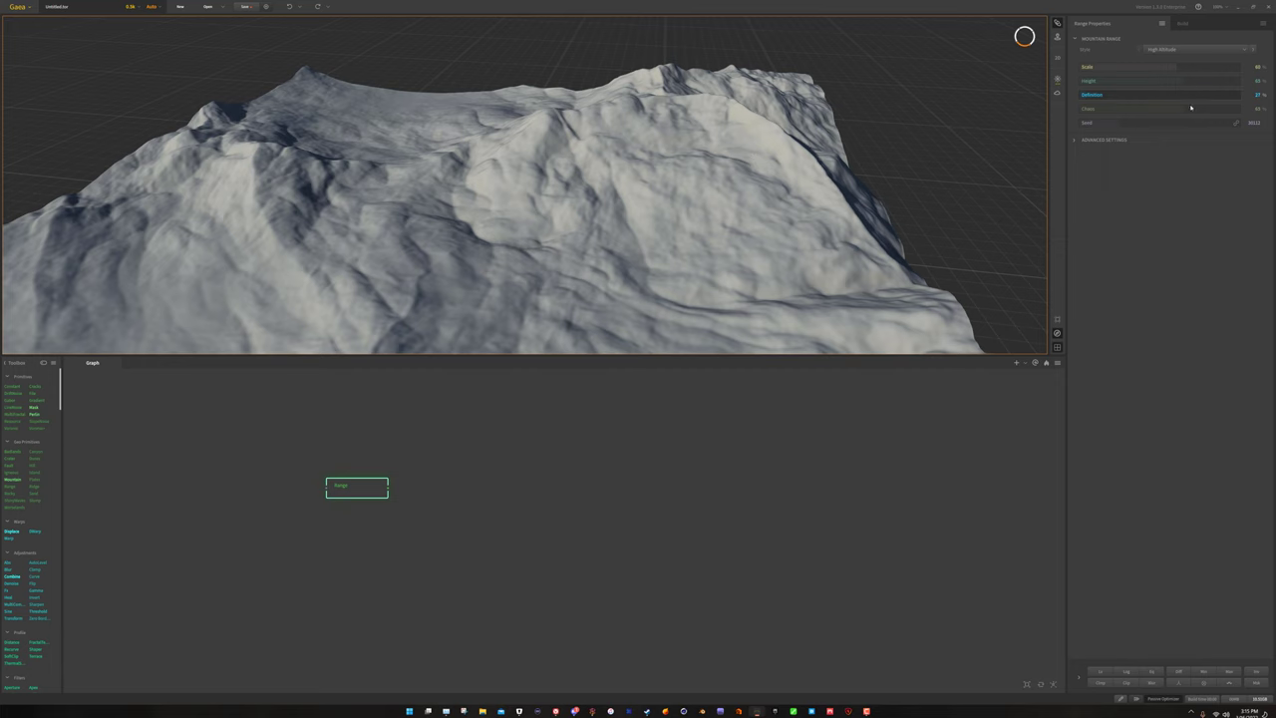
click(1196, 95)
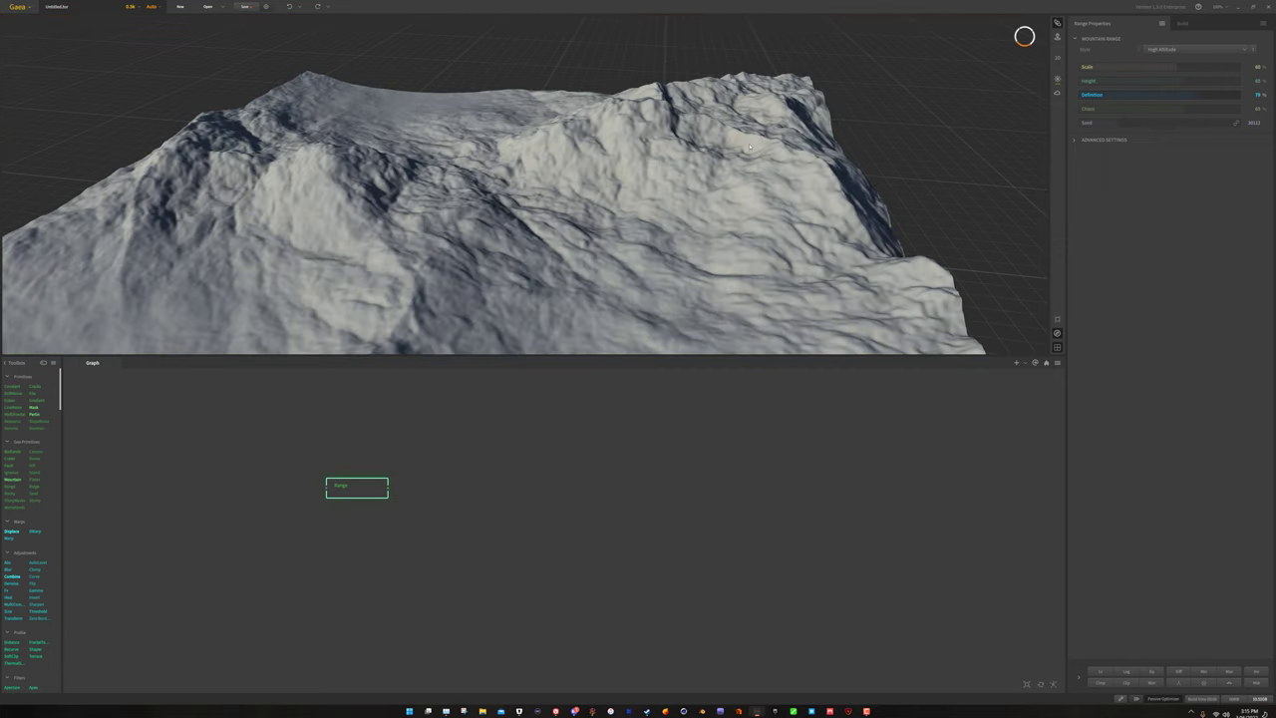
drag(628, 129, 668, 170)
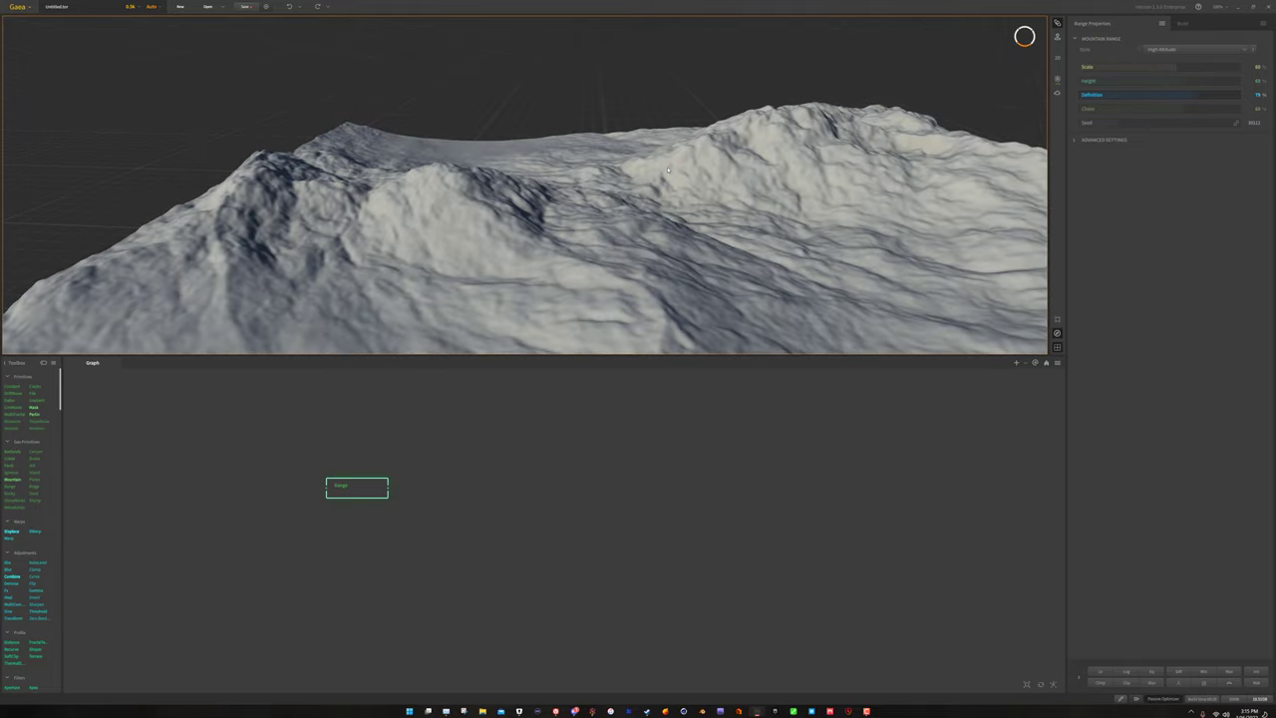
click(487, 488)
right_click(456, 485)
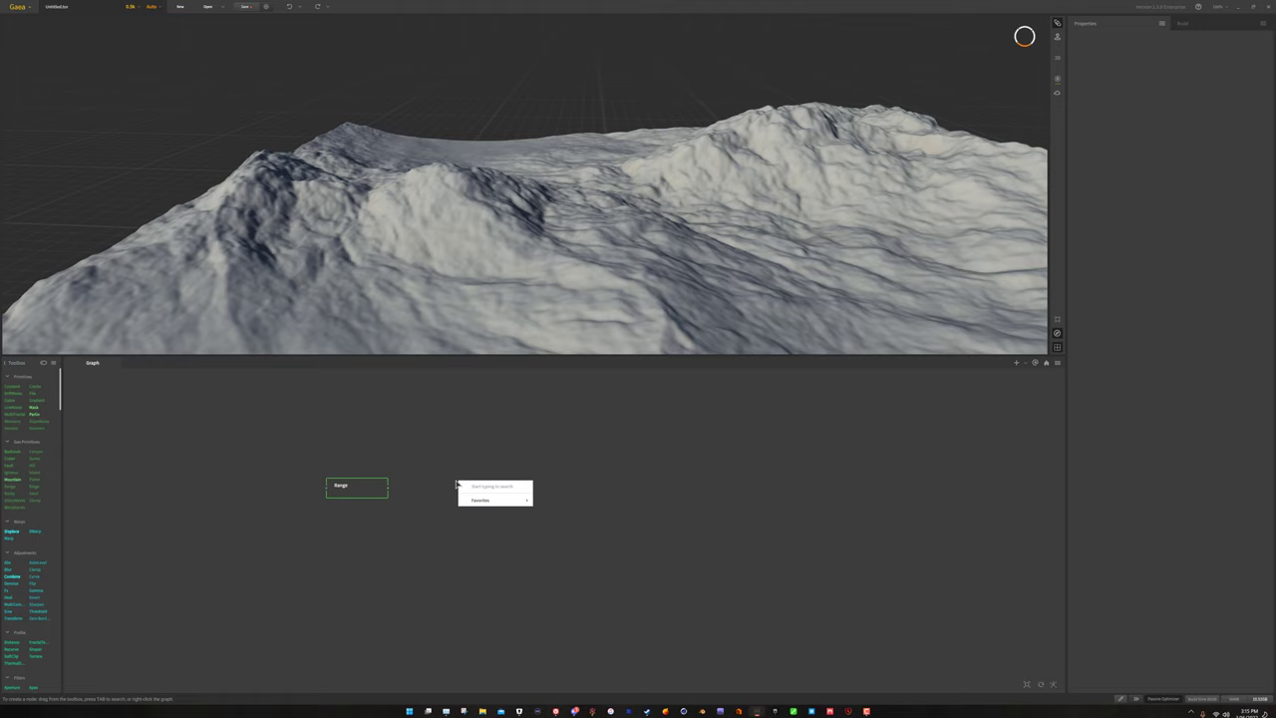
click(161, 509)
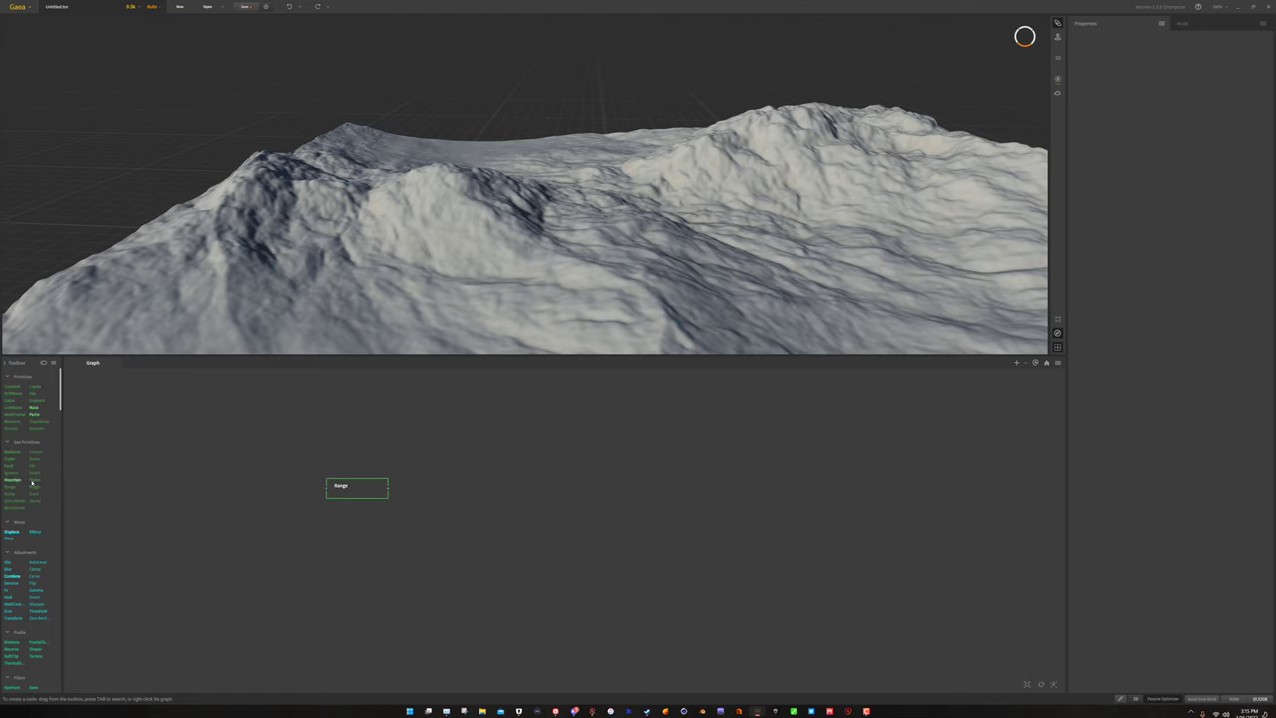
Add a Plates node to the graph, line up Range directly above it, and preview the Plates terrain.
drag(34, 483, 250, 519)
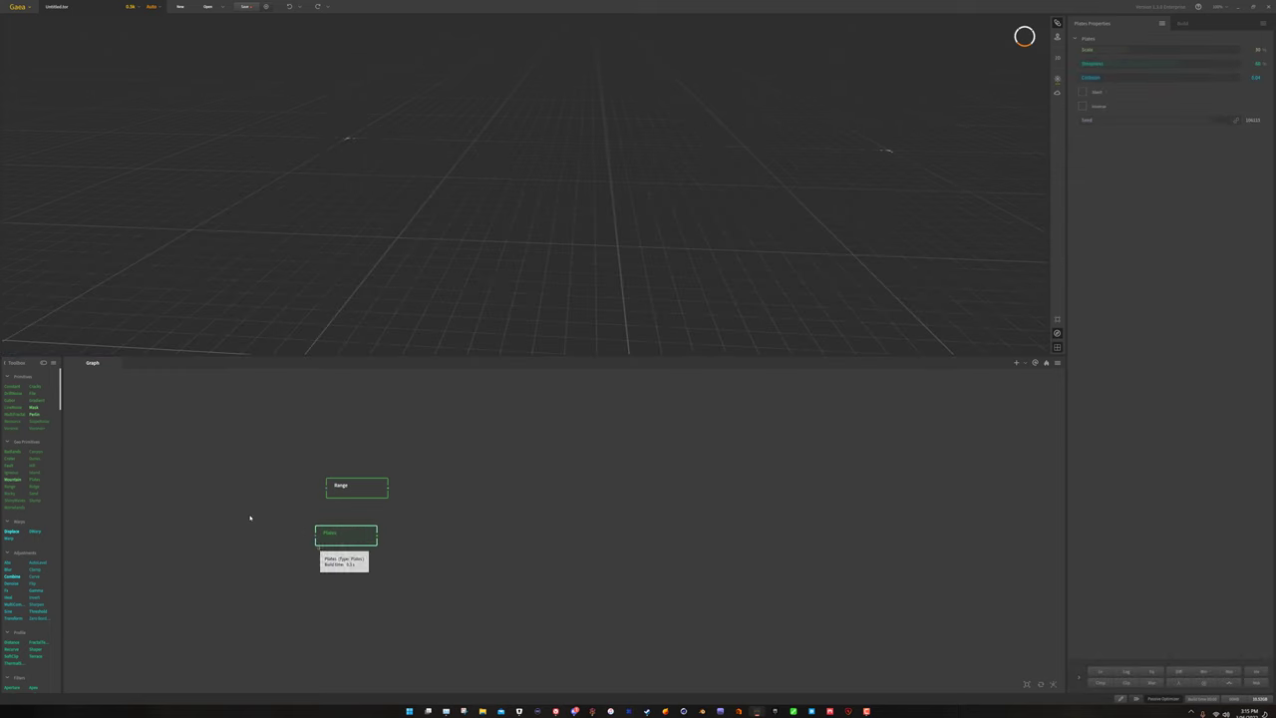
click(384, 490)
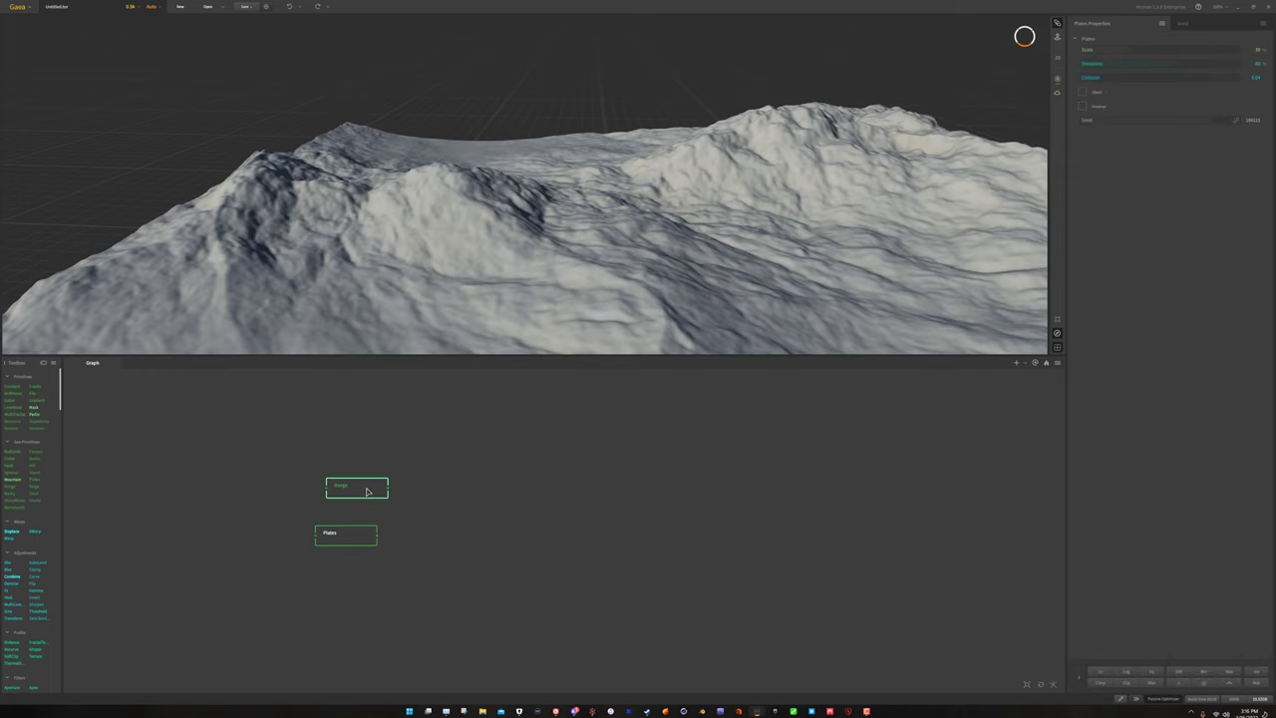
drag(374, 490, 363, 492)
click(365, 532)
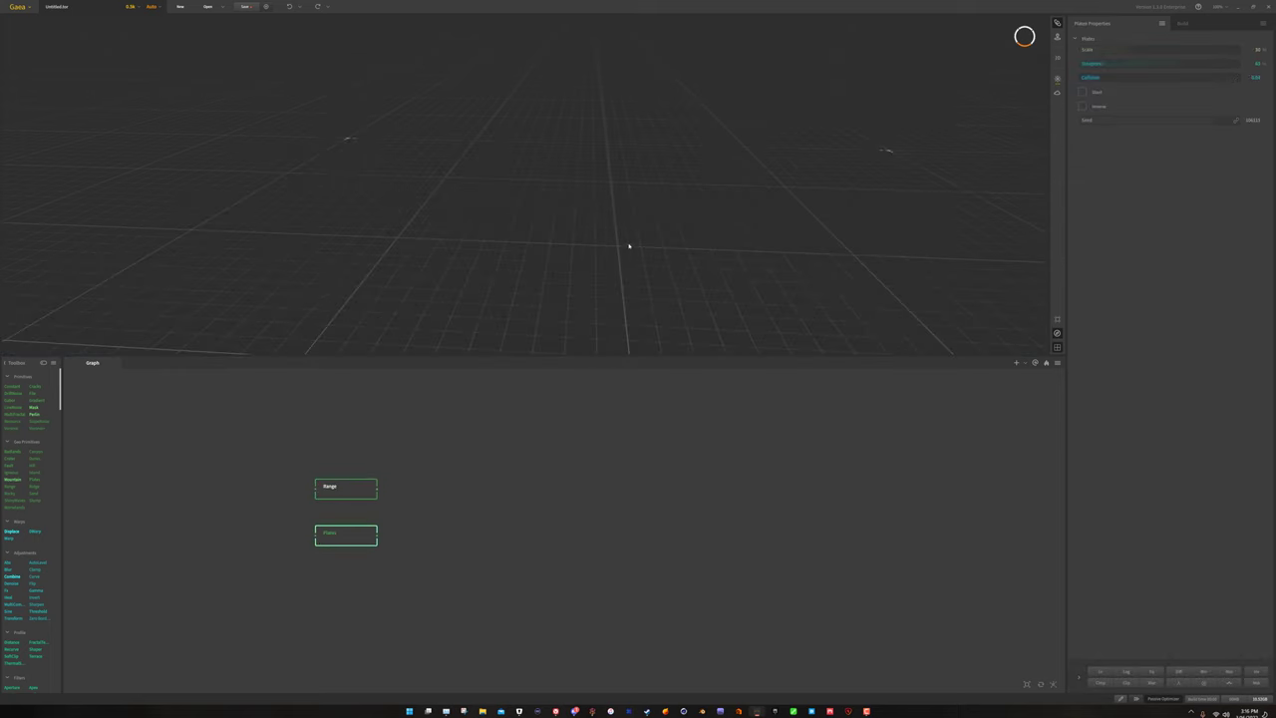
drag(606, 185, 495, 161)
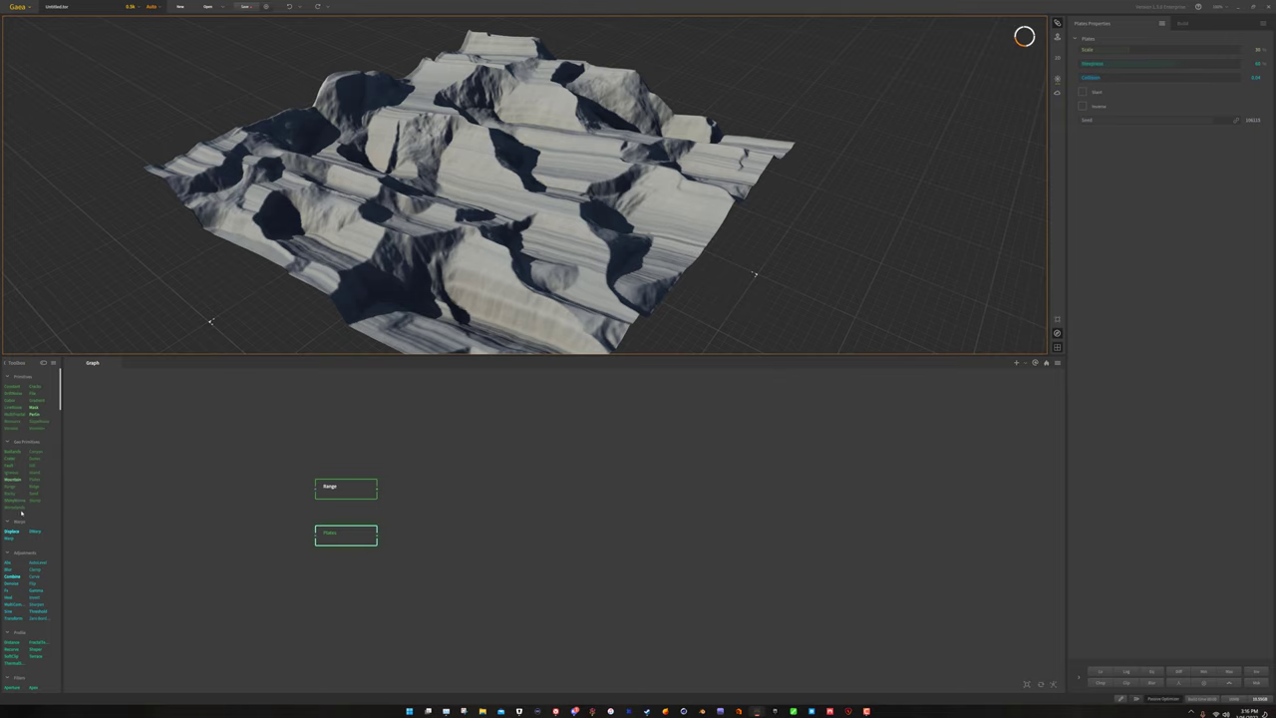
Widen the toolbox, try out a Ridge node beneath Plates, and remove both the Plates and Ridge nodes.
drag(61, 496, 94, 488)
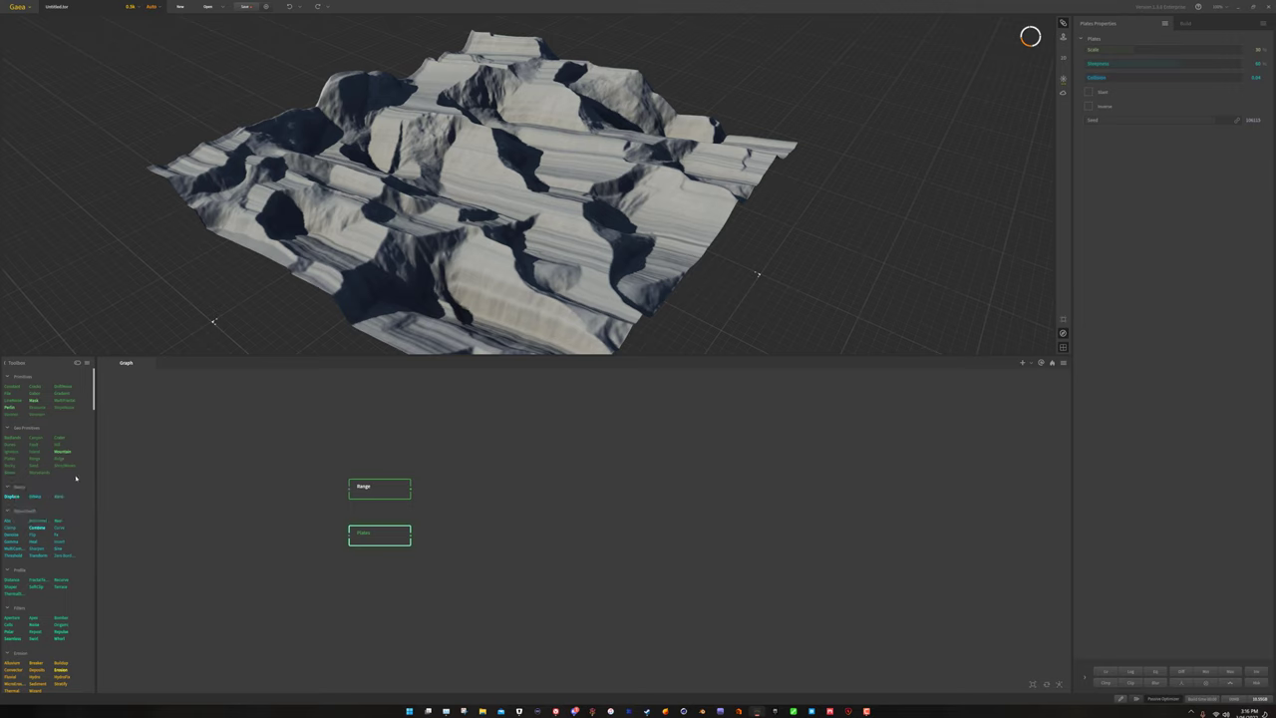
drag(59, 458, 370, 587)
drag(588, 240, 624, 242)
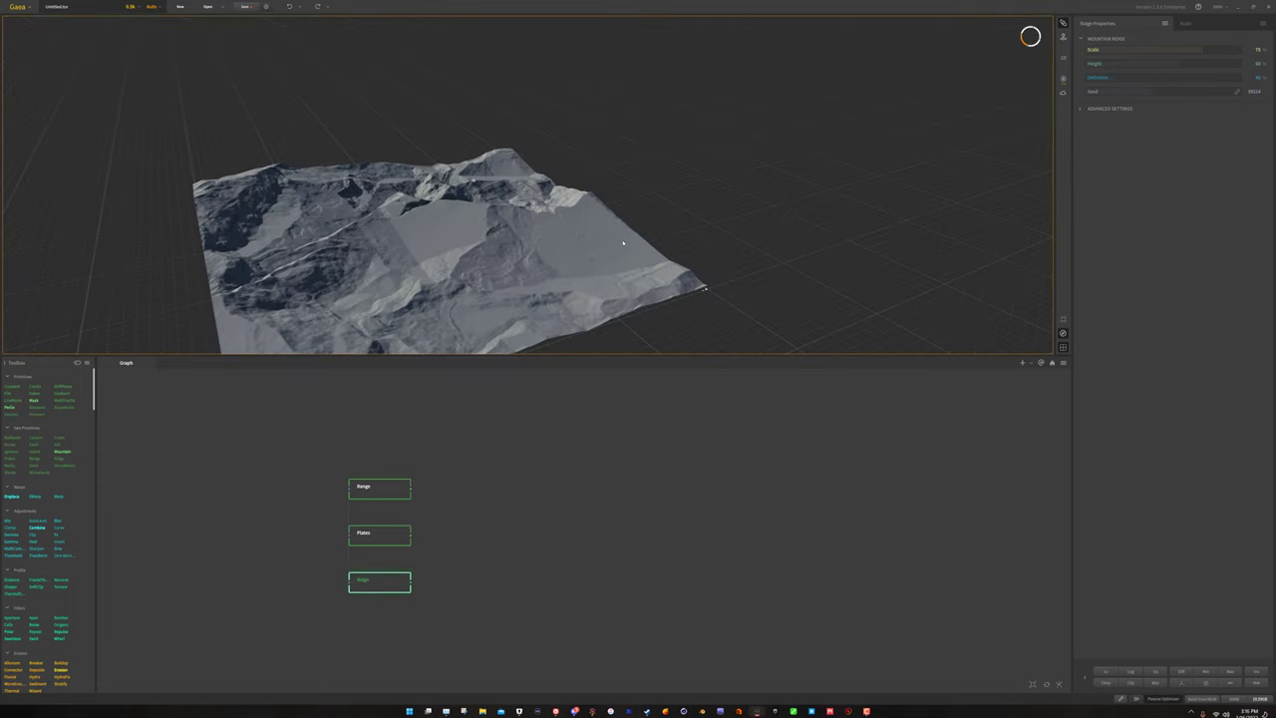
scroll(539, 259, up, 8)
scroll(563, 273, down, 6)
drag(562, 273, 567, 241)
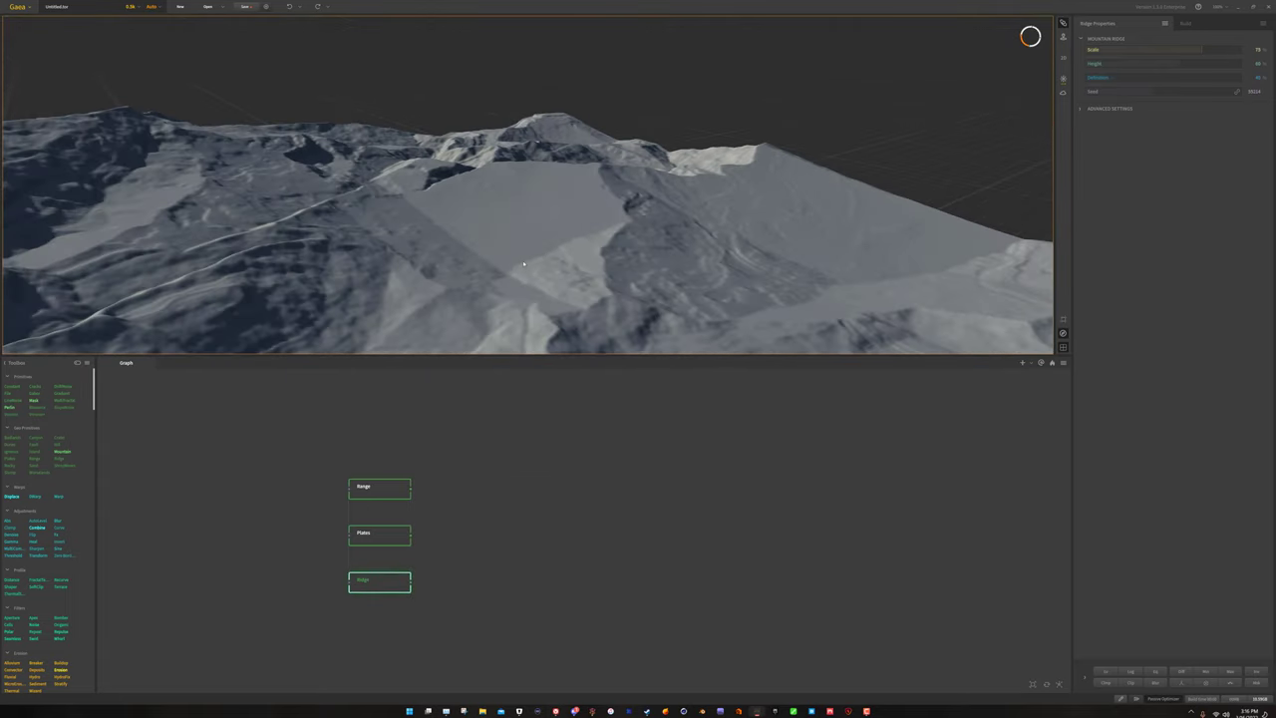
drag(471, 265, 541, 171)
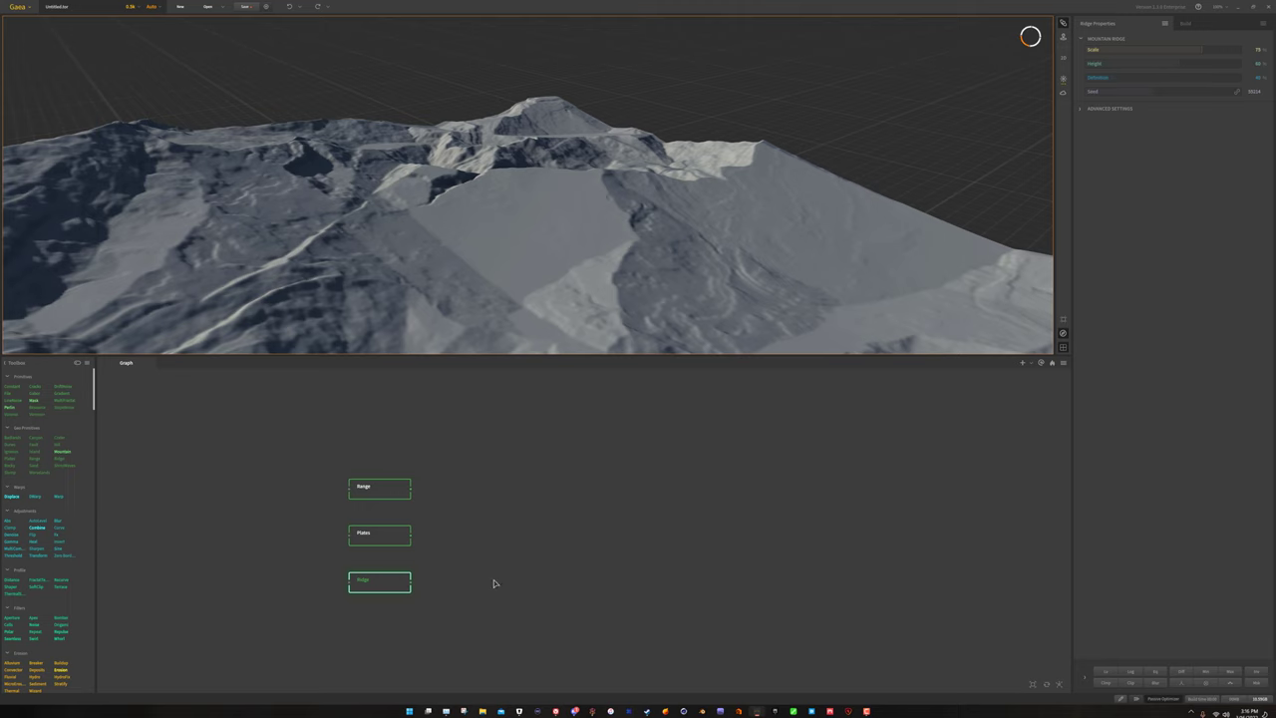
drag(486, 621, 330, 514)
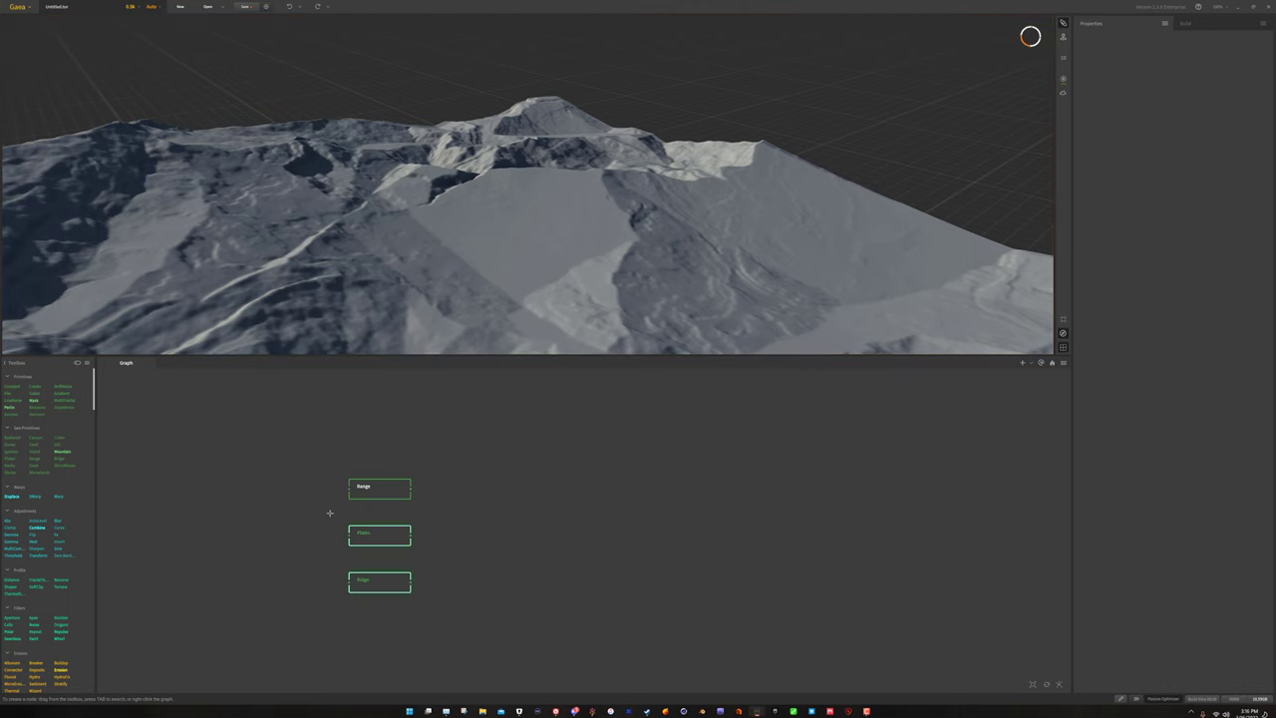
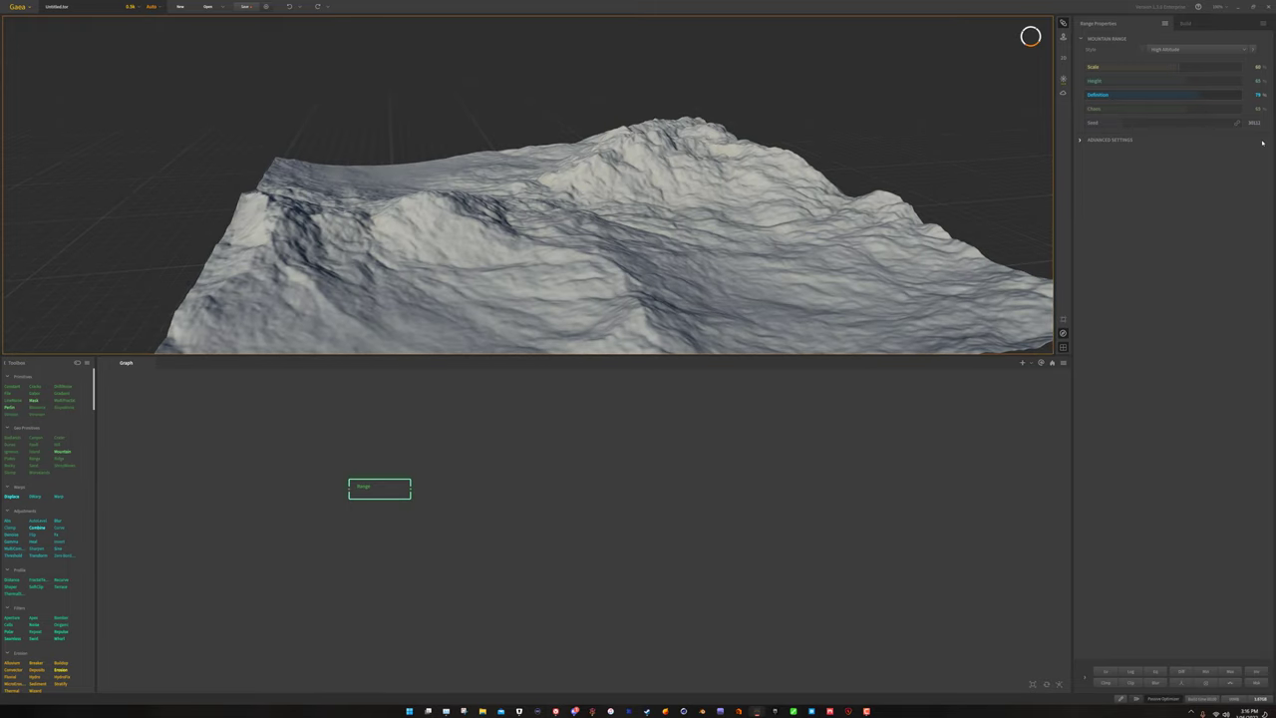
Set the Range node's Height to 72% and check the effect on the terrain.
click(1122, 81)
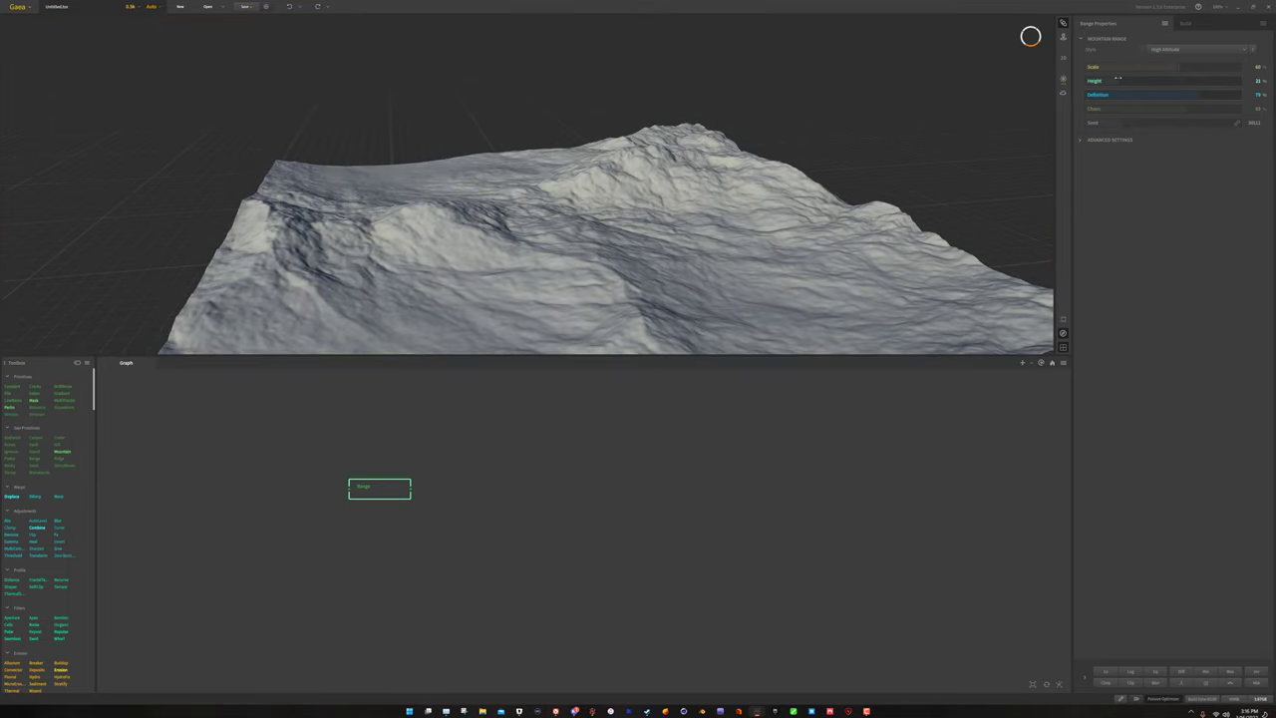
click(1197, 82)
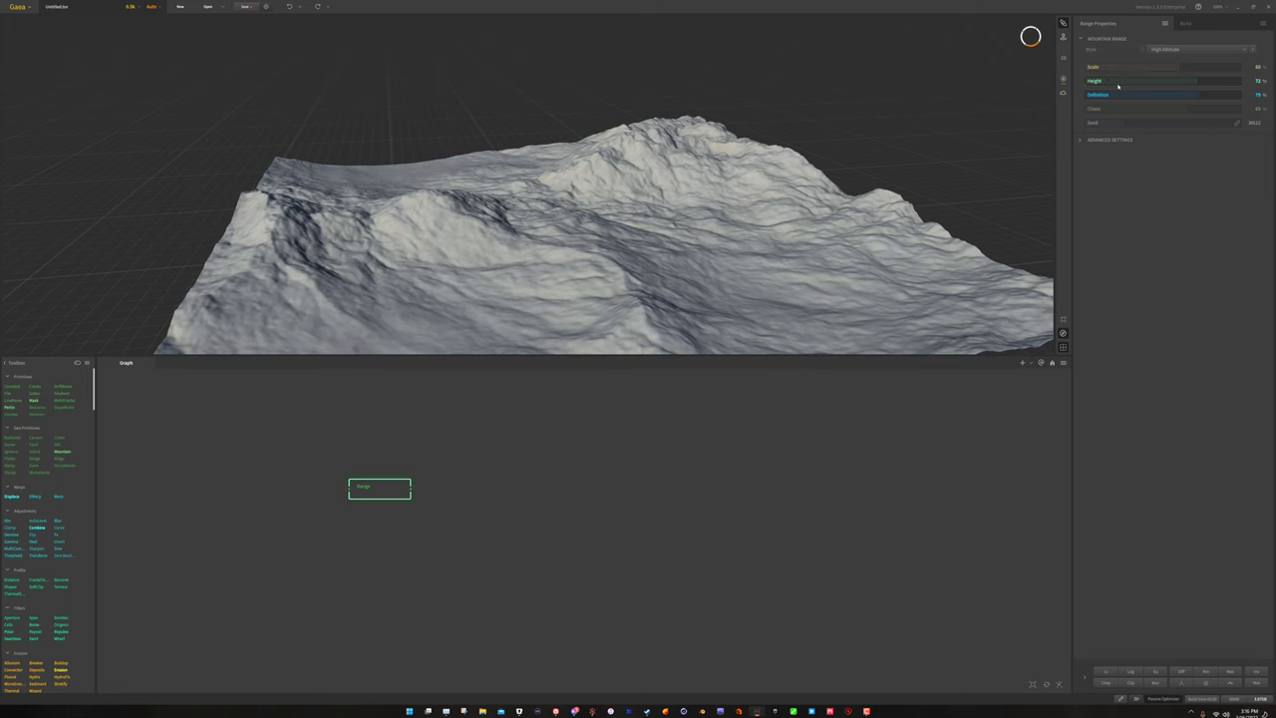
drag(947, 205, 661, 249)
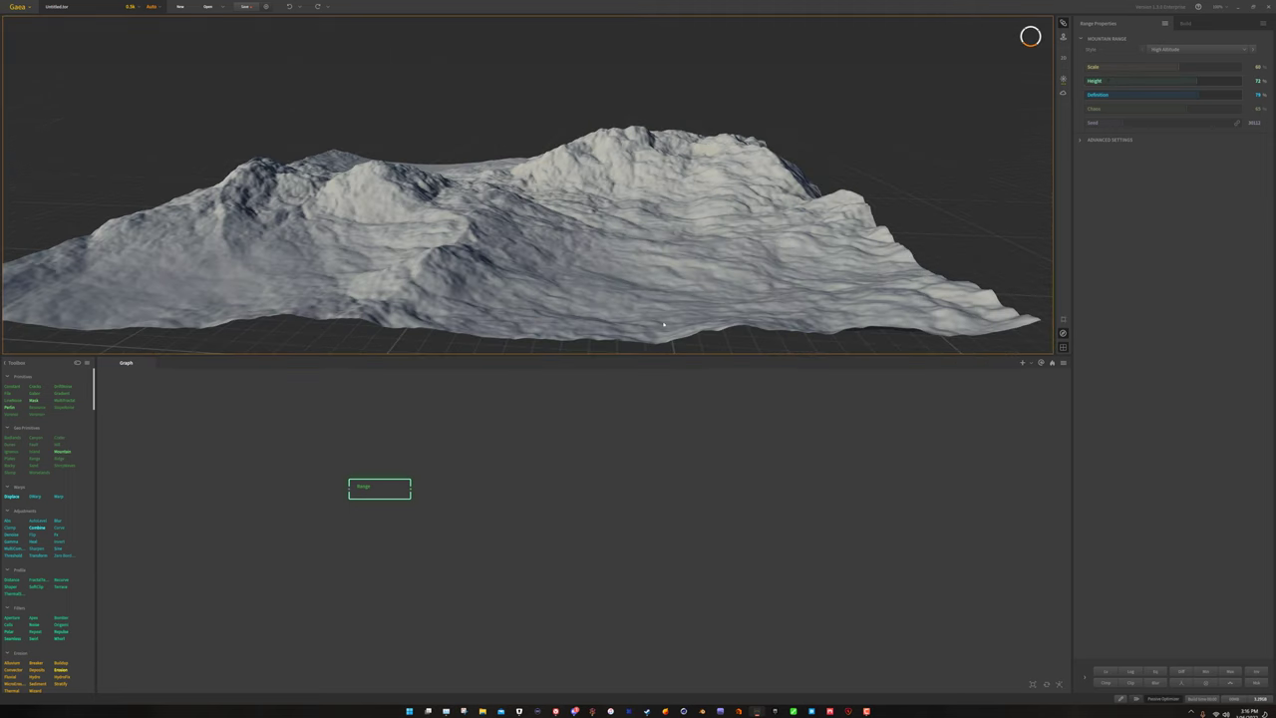
drag(474, 228, 498, 271)
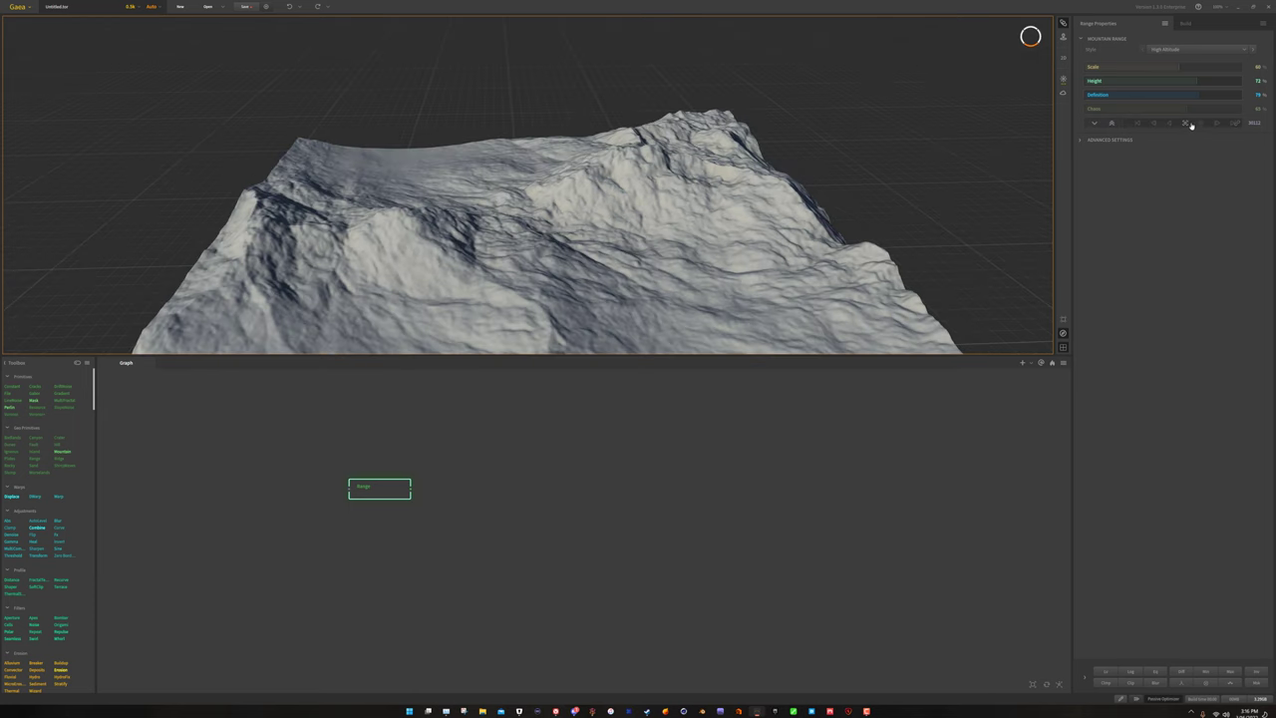
Advance the Range node's seed to find a different mountain shape.
click(1201, 124)
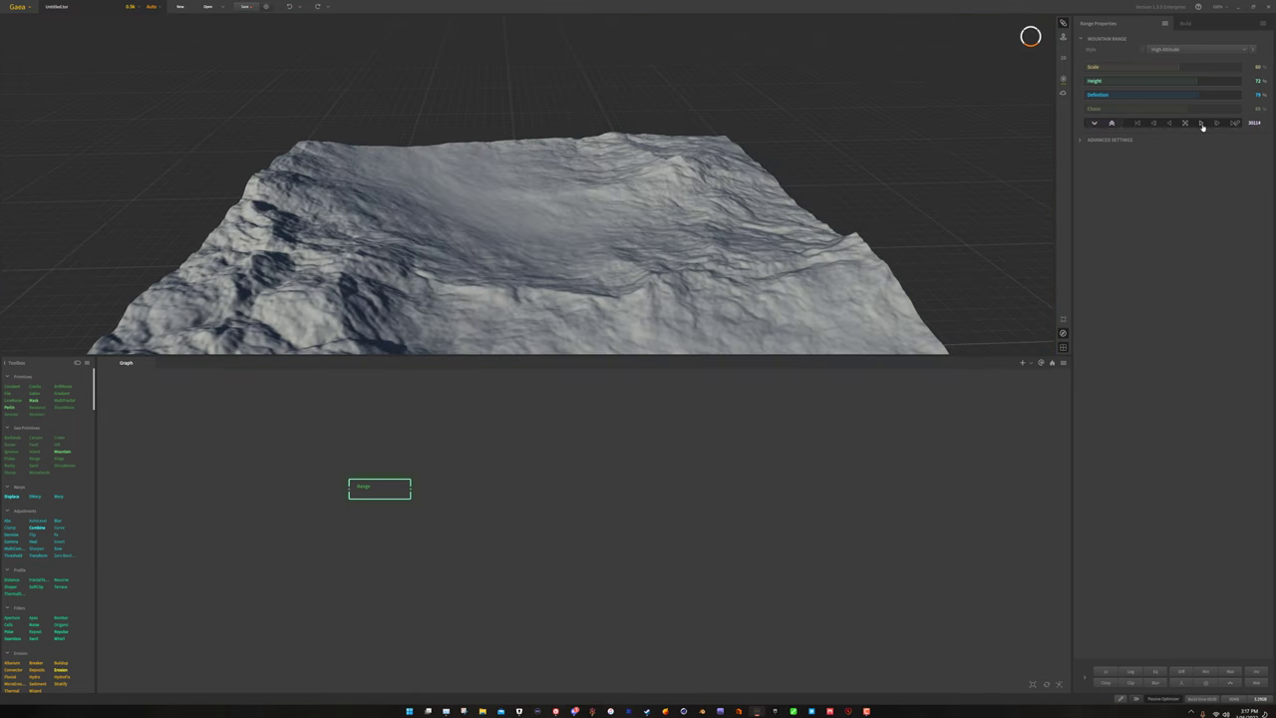
click(1202, 124)
drag(558, 239, 510, 194)
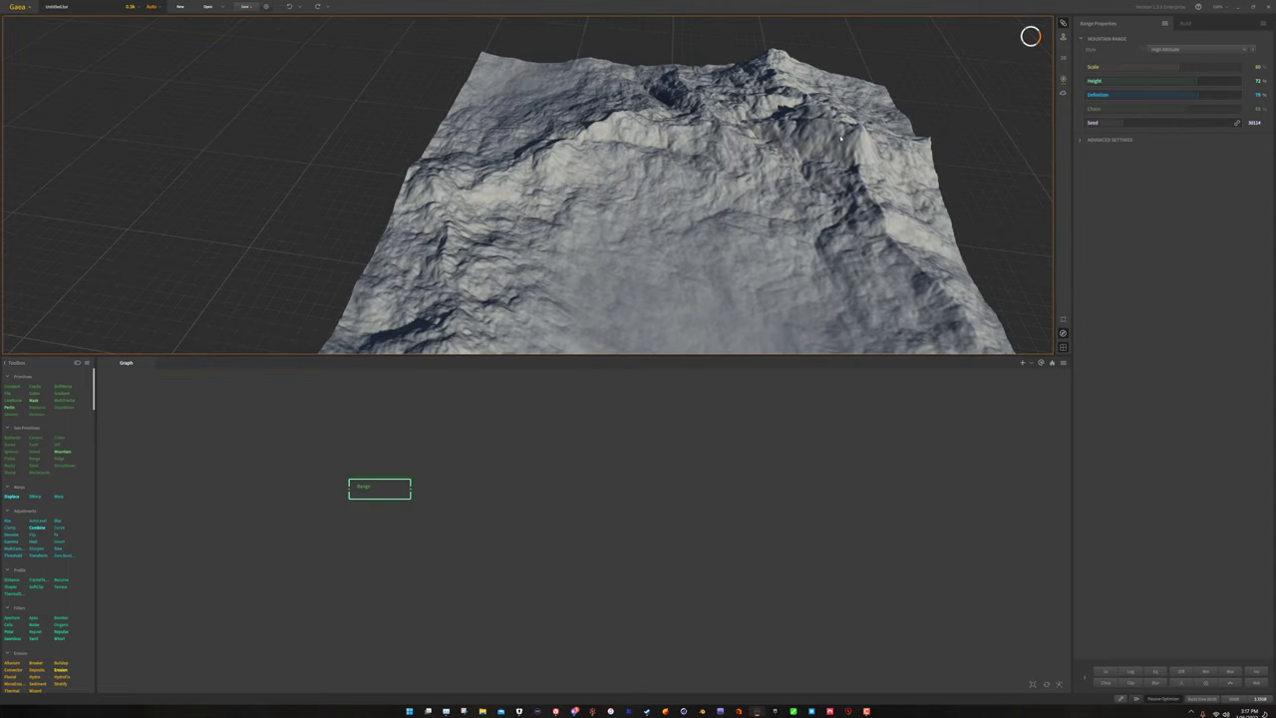
drag(754, 153, 613, 141)
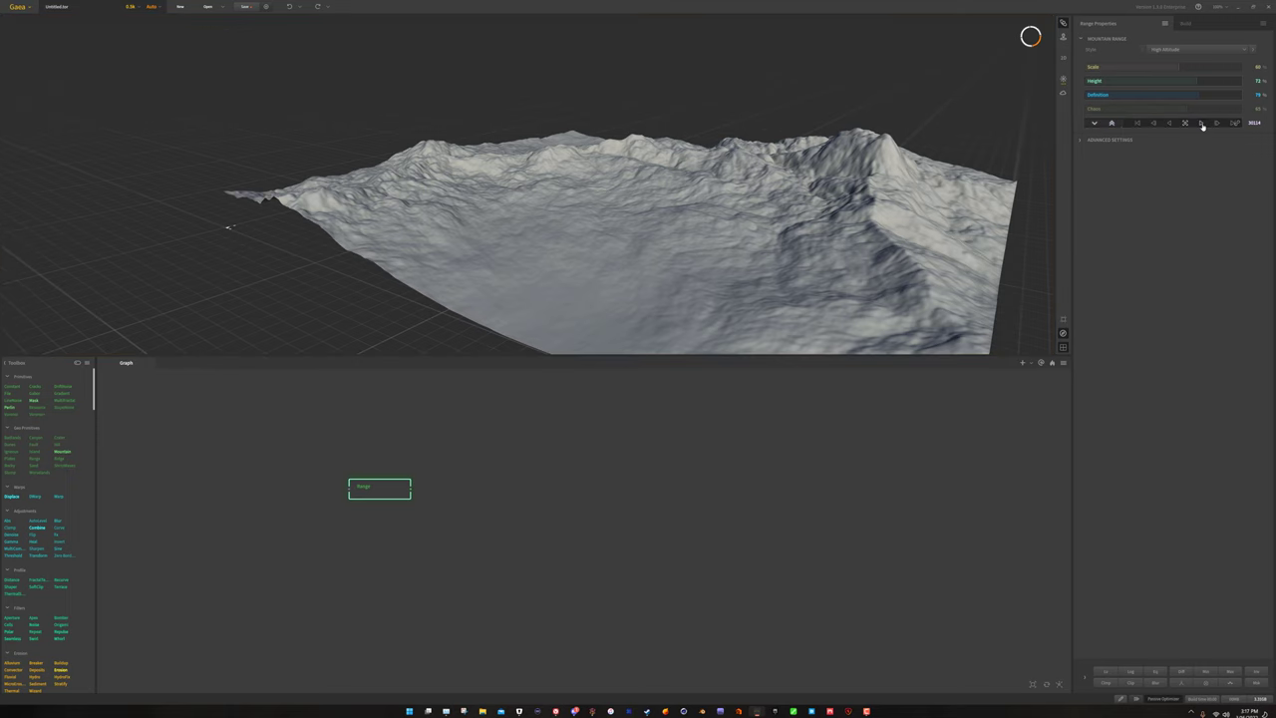
click(1202, 124)
Examine the Range terrain's ridges and slopes from several angles and heights.
drag(899, 193, 928, 171)
drag(785, 133, 526, 127)
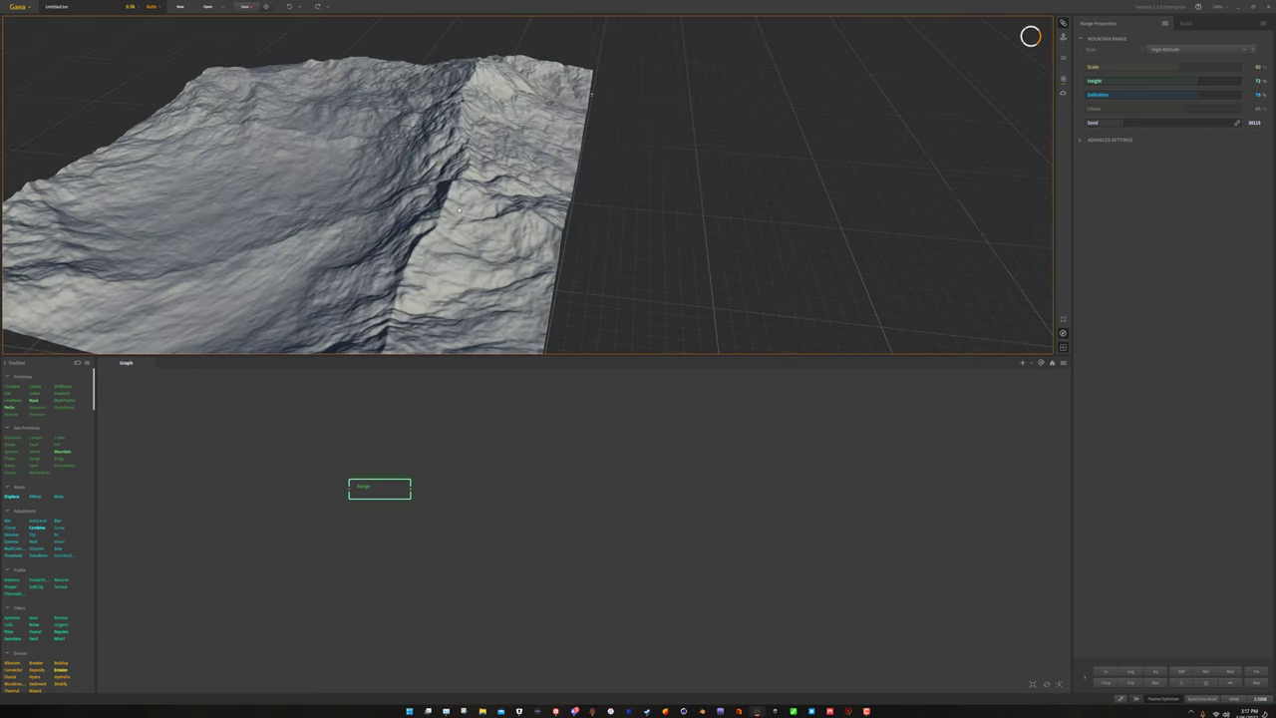
drag(451, 237, 677, 328)
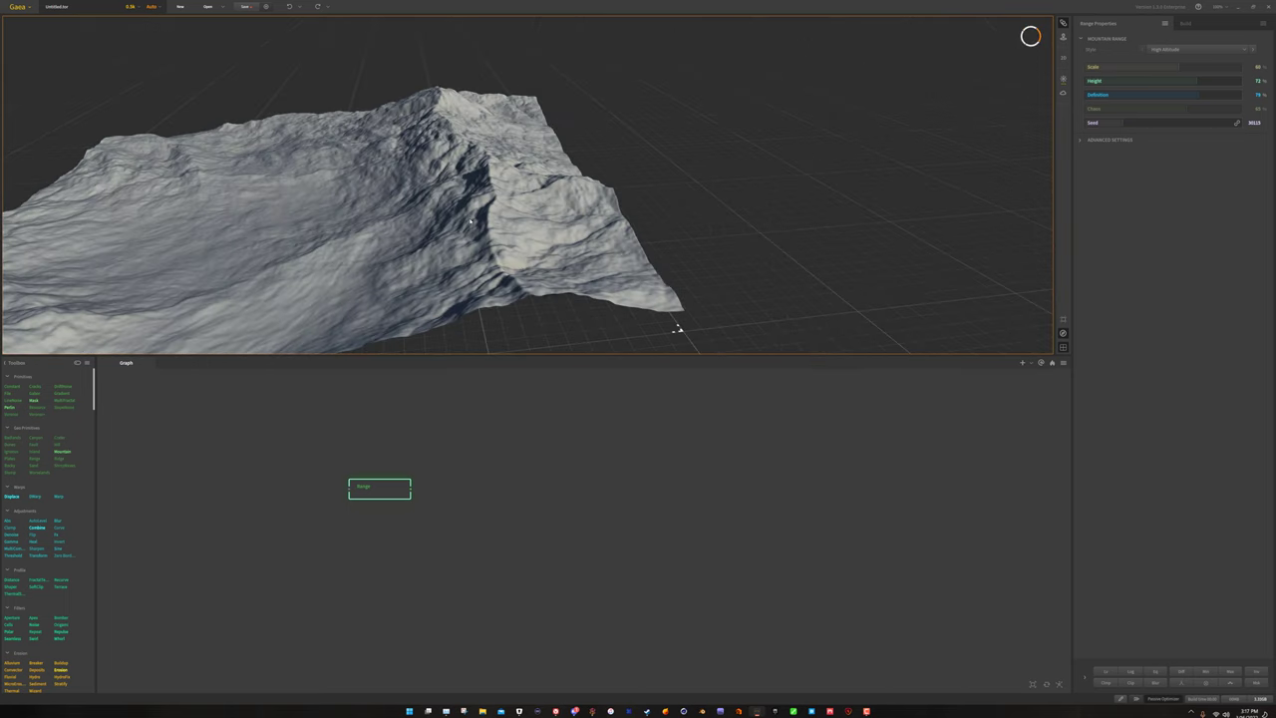
drag(471, 221, 325, 159)
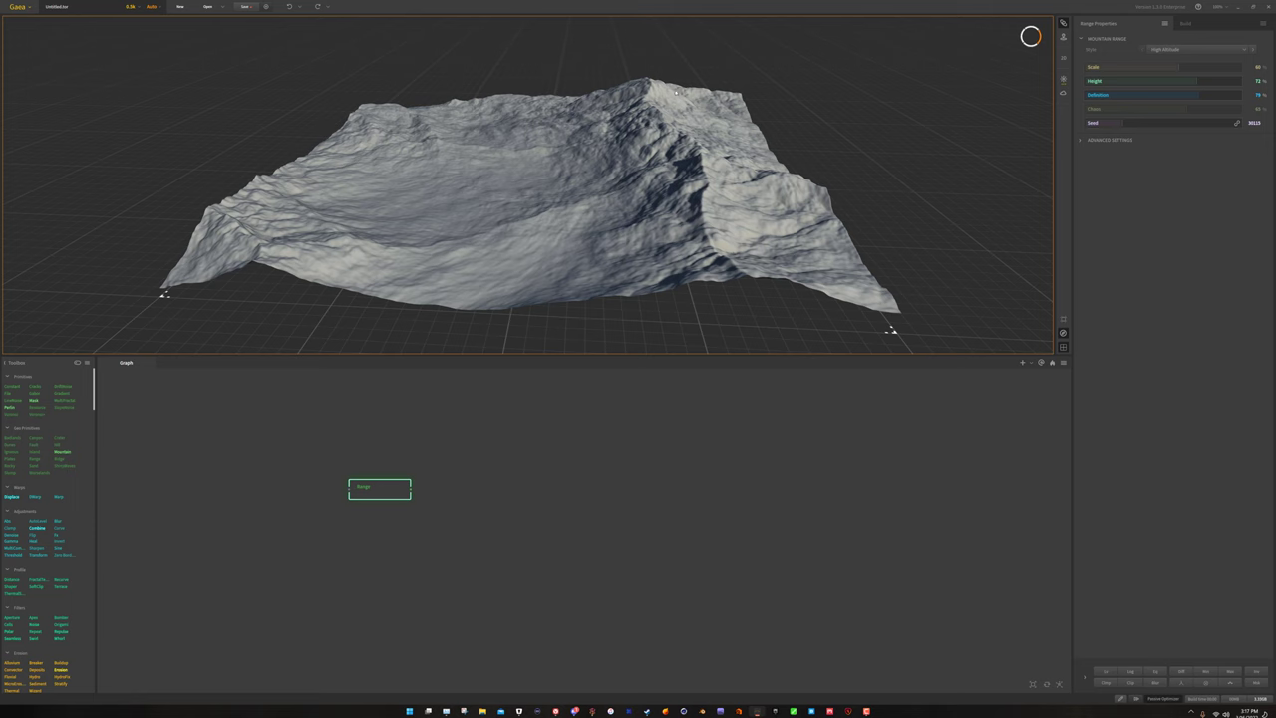
drag(702, 211, 574, 221)
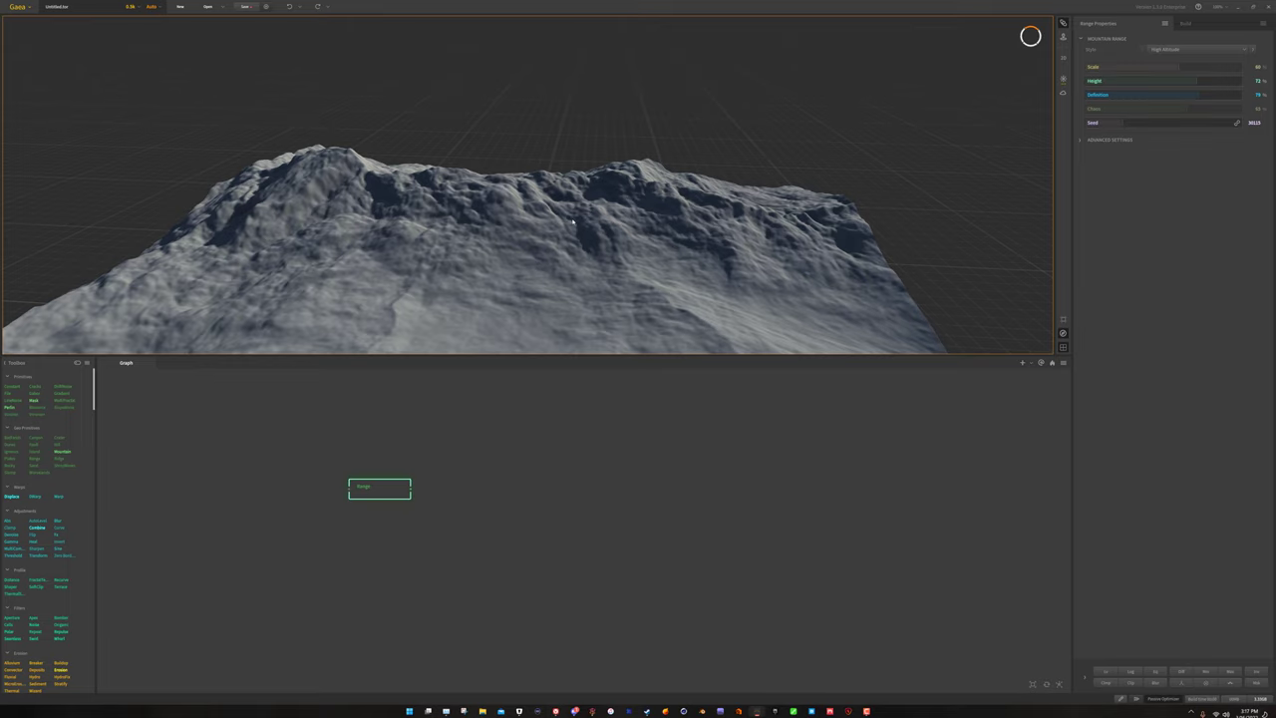
drag(586, 236, 499, 349)
click(573, 523)
drag(678, 223, 598, 210)
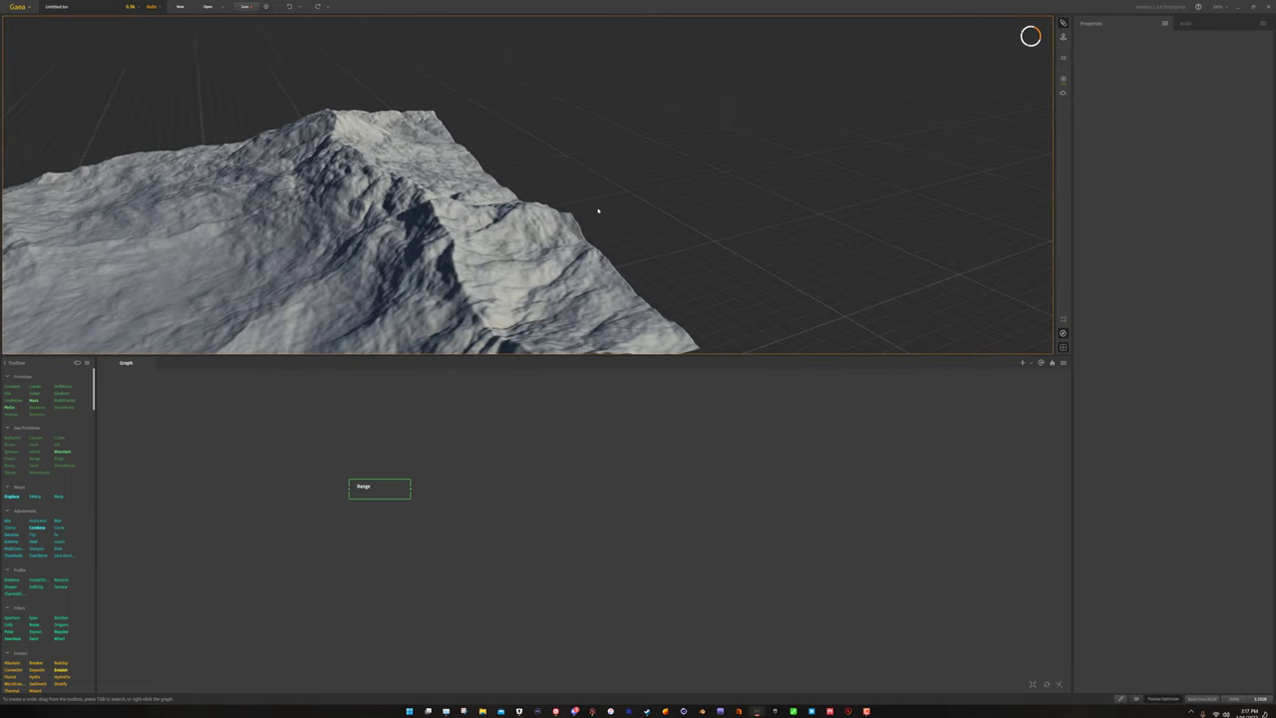
drag(502, 205, 533, 319)
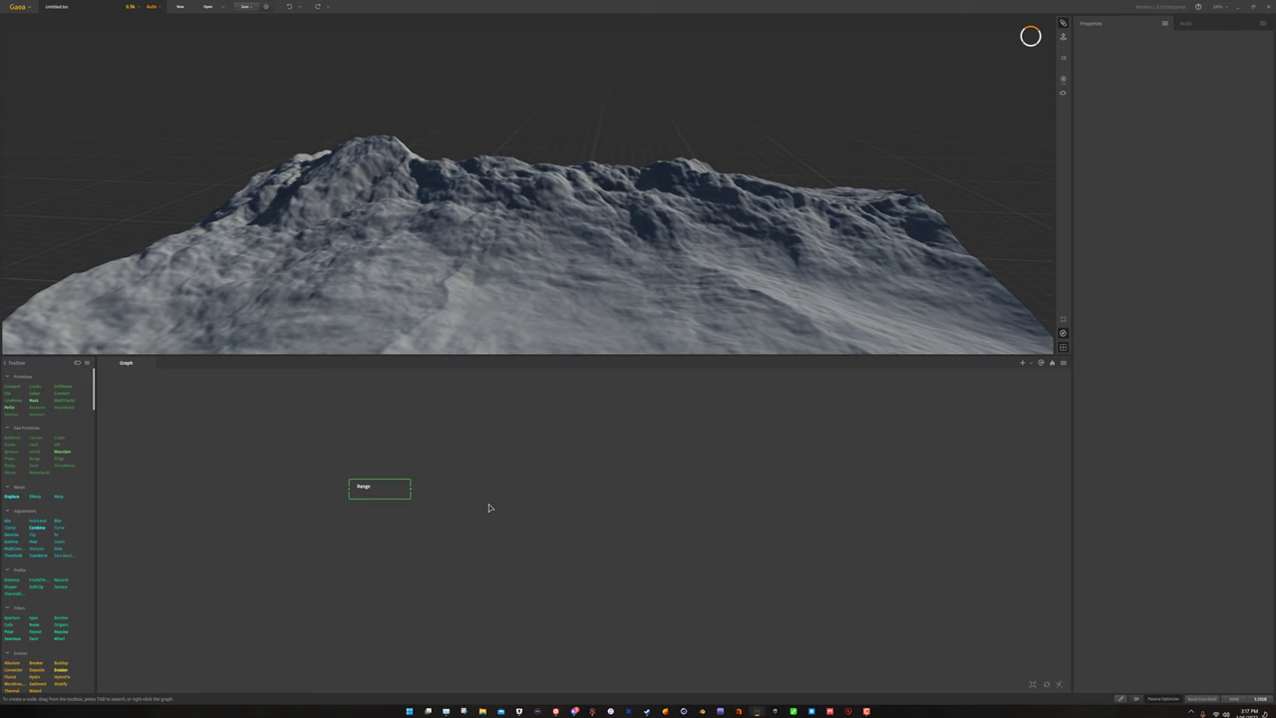
drag(539, 229, 527, 89)
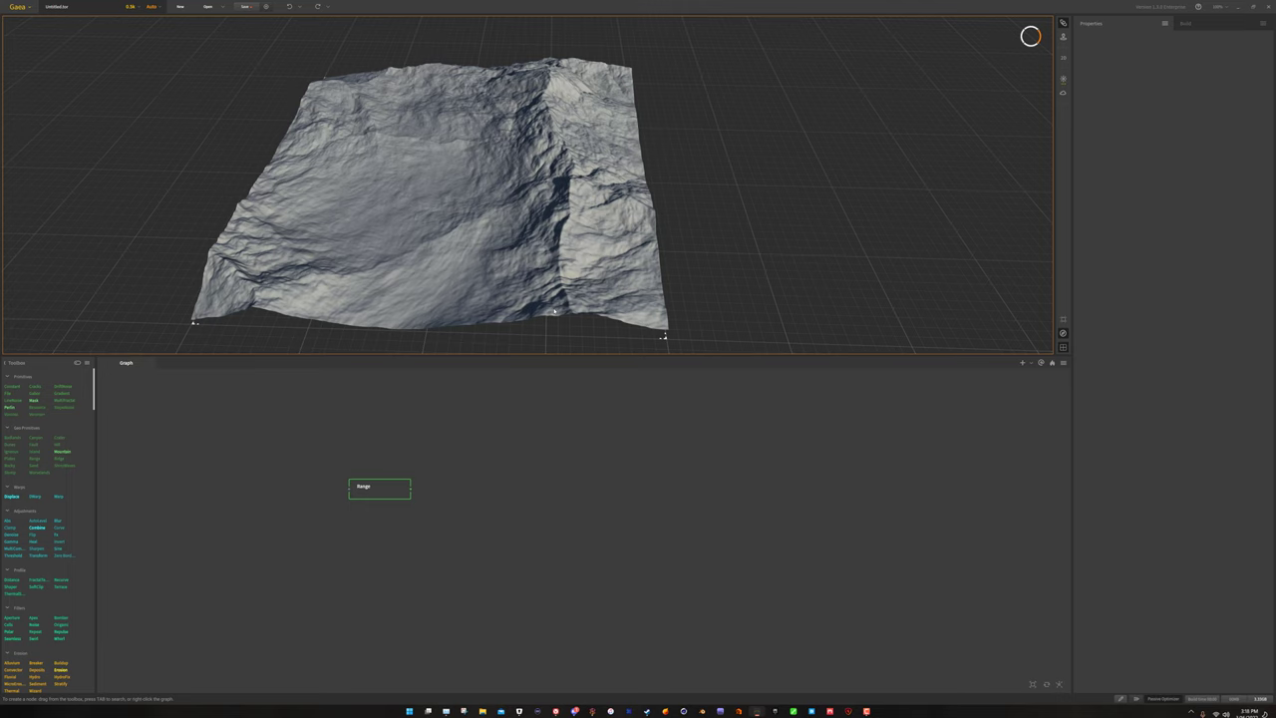
drag(495, 336, 575, 282)
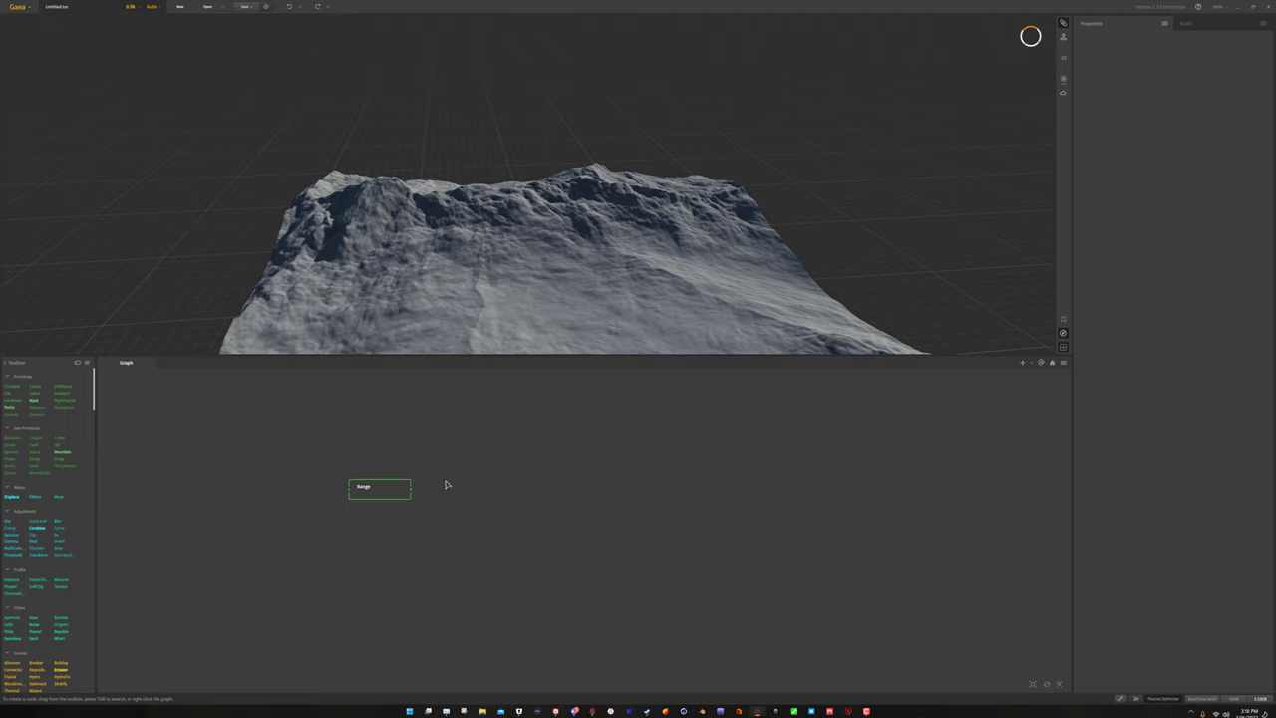
Add a Height node to the graph and place it well below the Range node.
right_click(429, 506)
text(height)
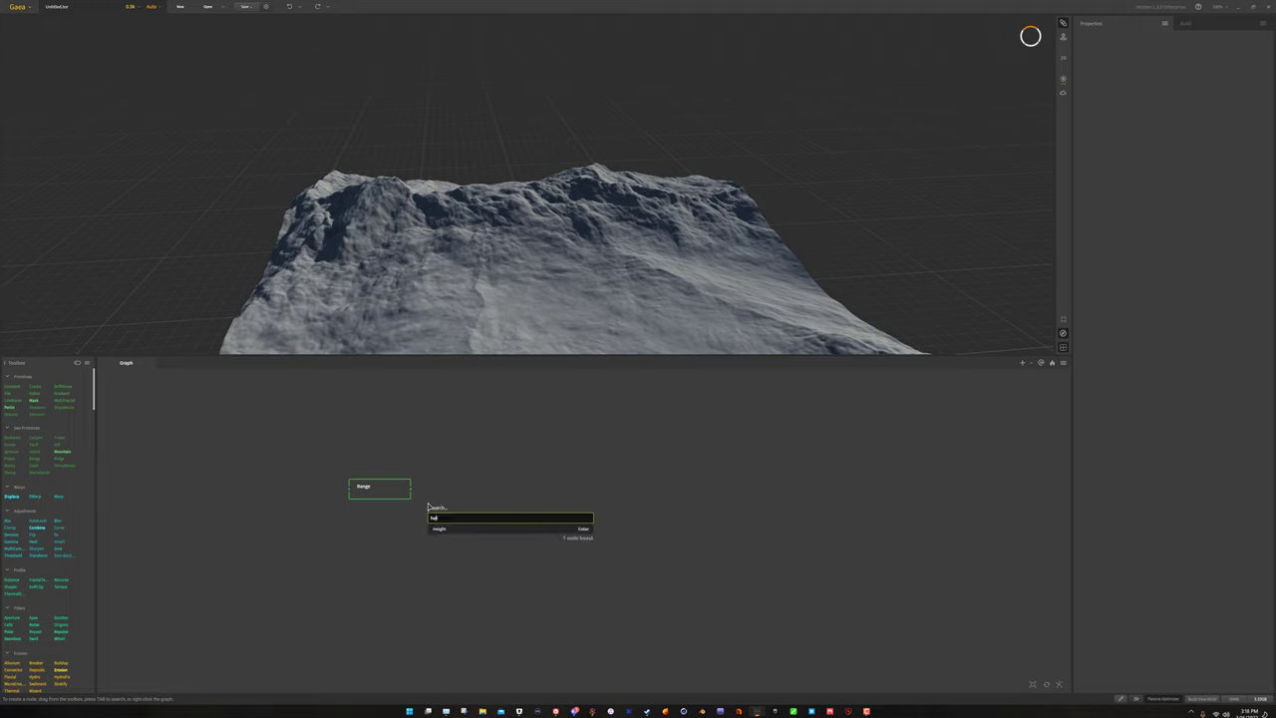
click(462, 528)
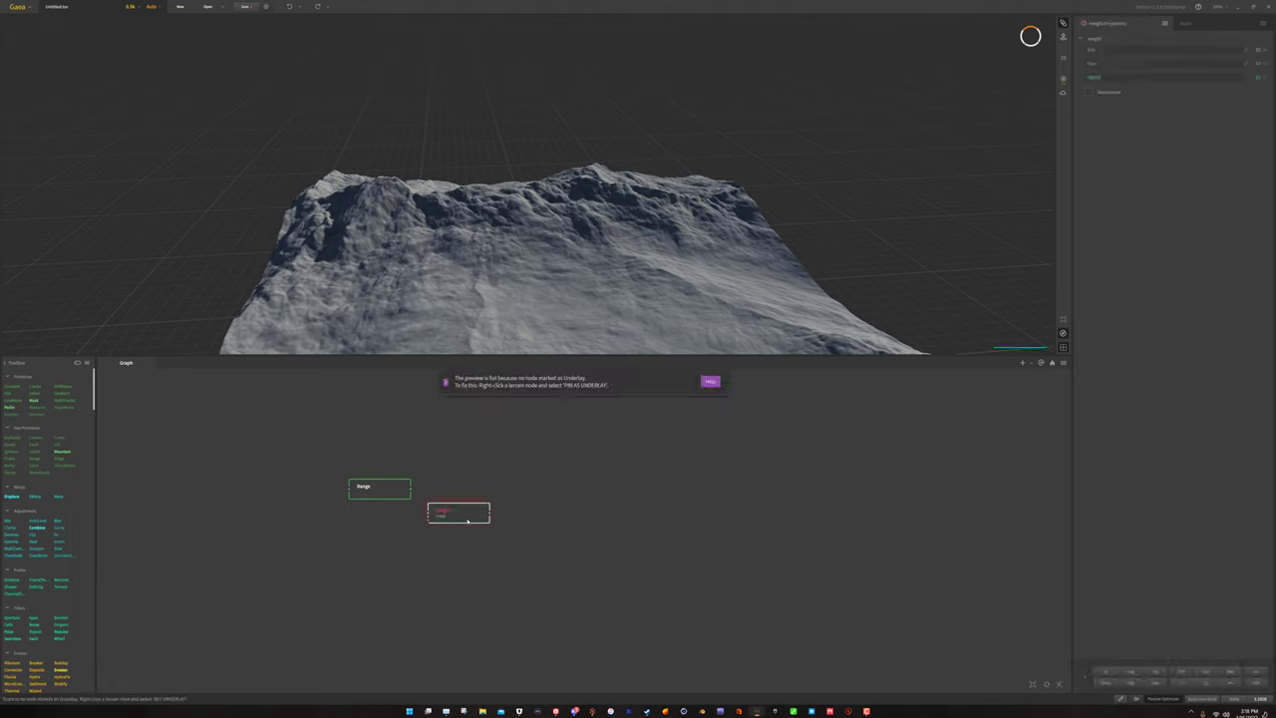
drag(469, 515, 432, 599)
Add a Rocky node directly beneath Range, move the Height node off to the side, and select Rocky.
right_click(421, 549)
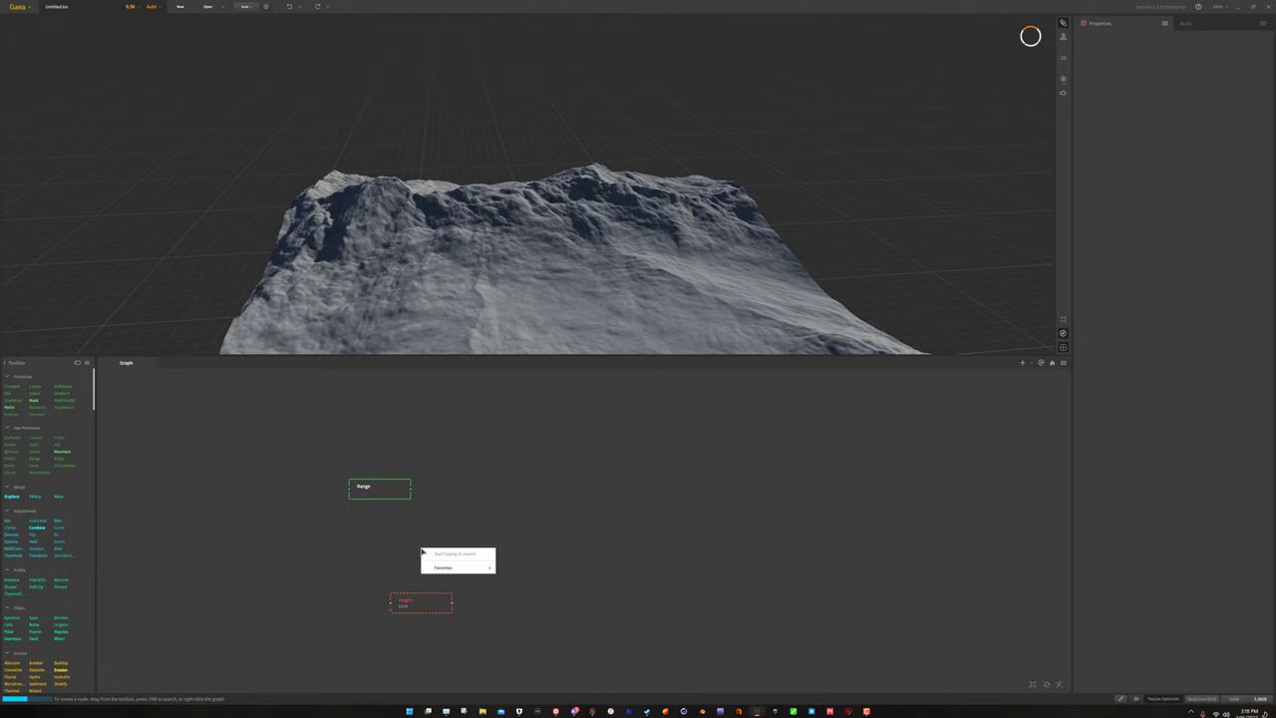
text(rocky)
key(Return)
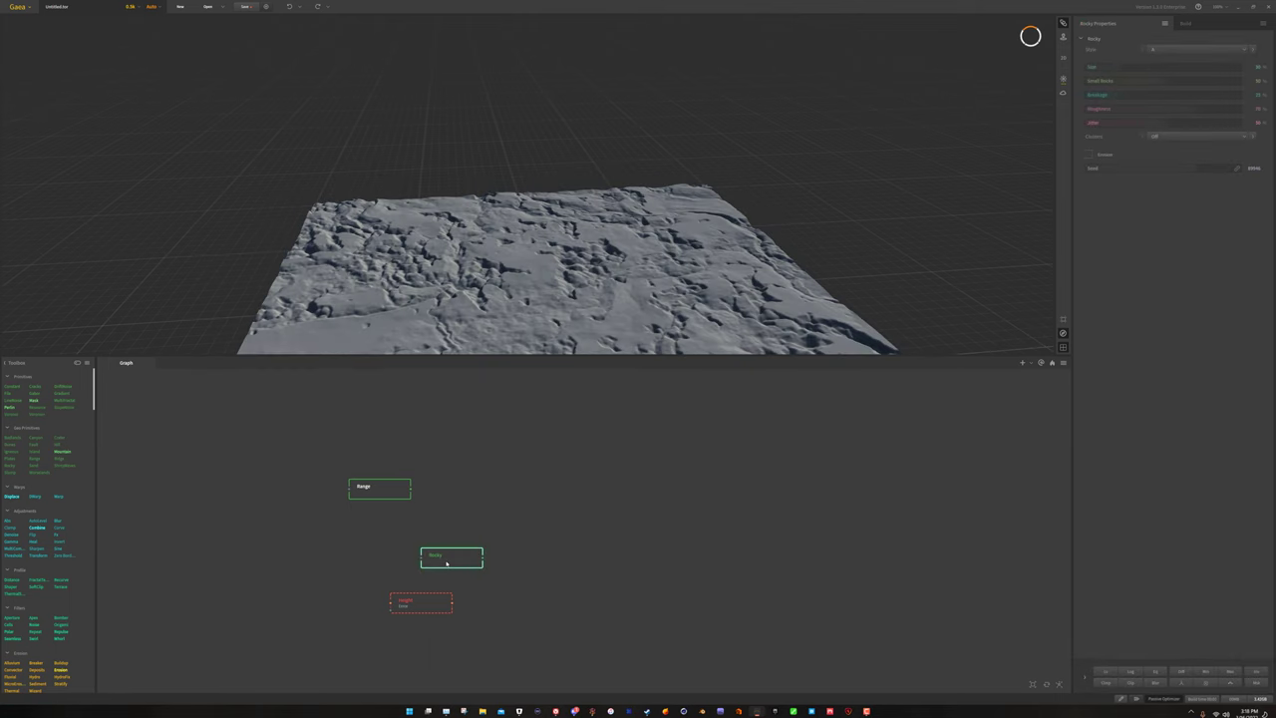
drag(448, 556, 375, 533)
click(517, 518)
drag(432, 598, 570, 572)
click(388, 539)
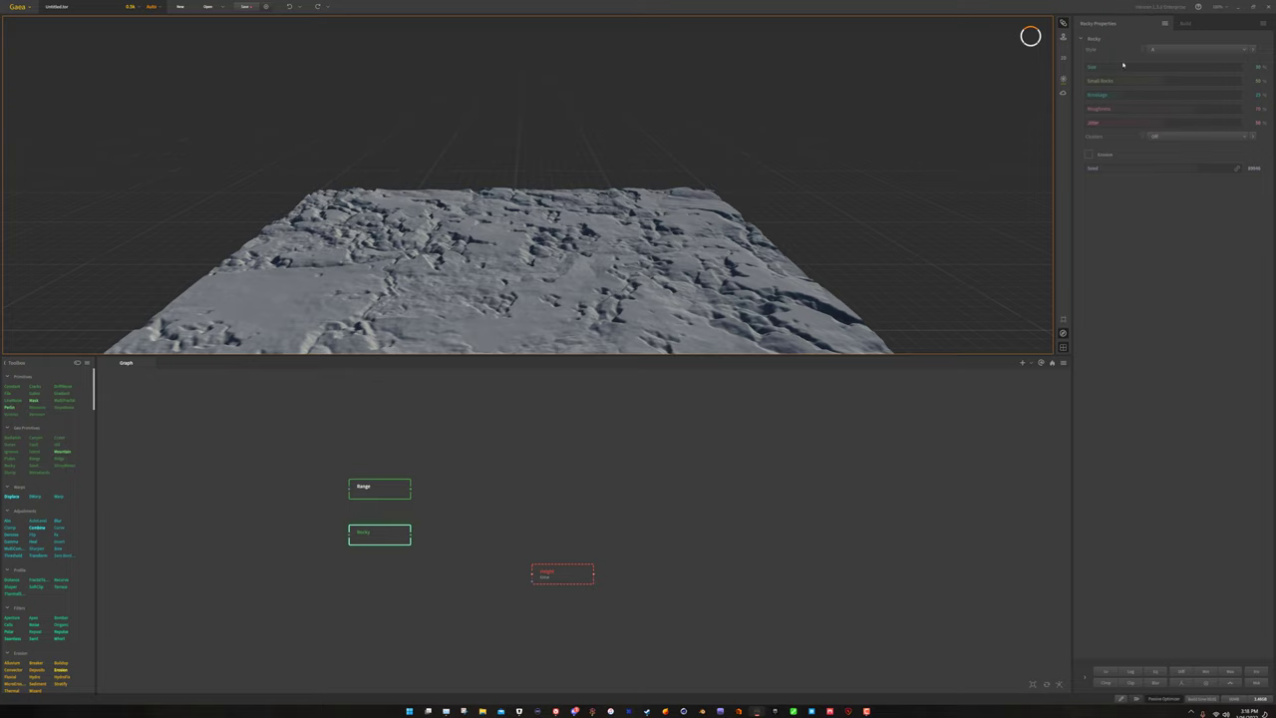
Lower the Rocky node's Size to its minimum and raise Small Rocks to 100%.
drag(1121, 70, 1079, 67)
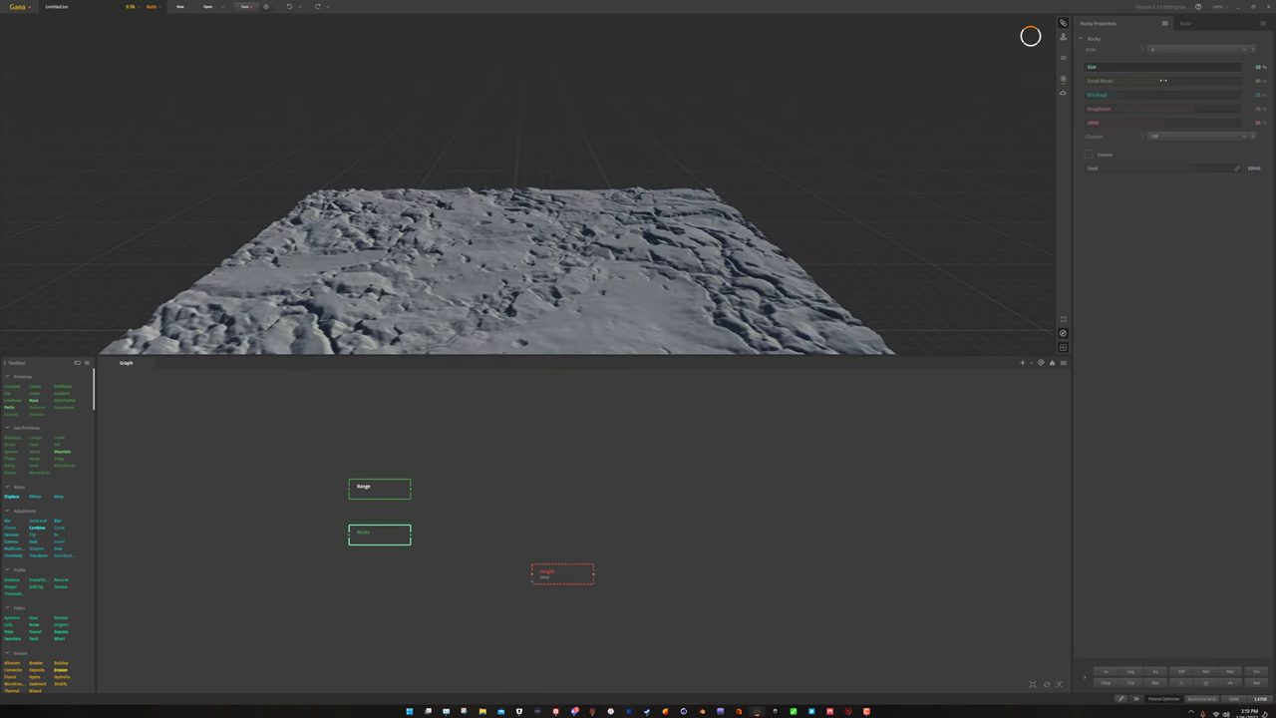
click(1234, 80)
drag(493, 269, 778, 154)
scroll(703, 263, up, 3)
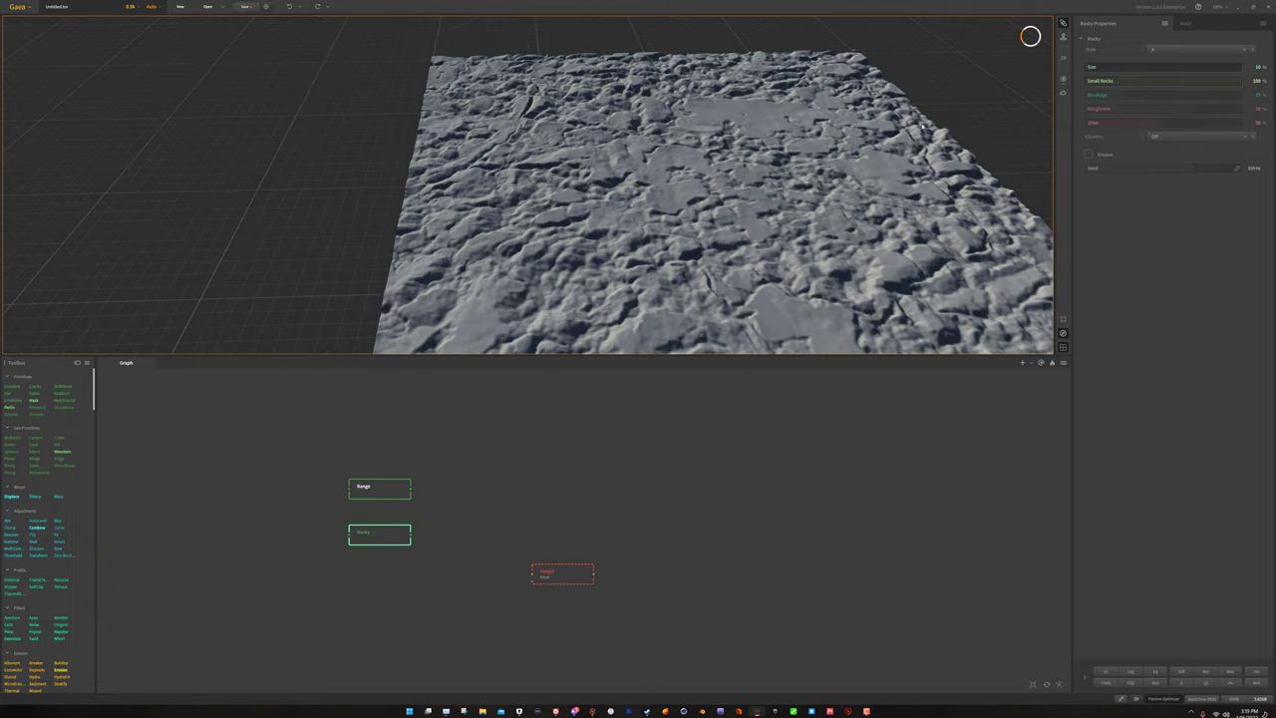
Raise the Rocky node's Breakage to about 75% so the surface breaks into smaller stones.
drag(1124, 97, 1200, 96)
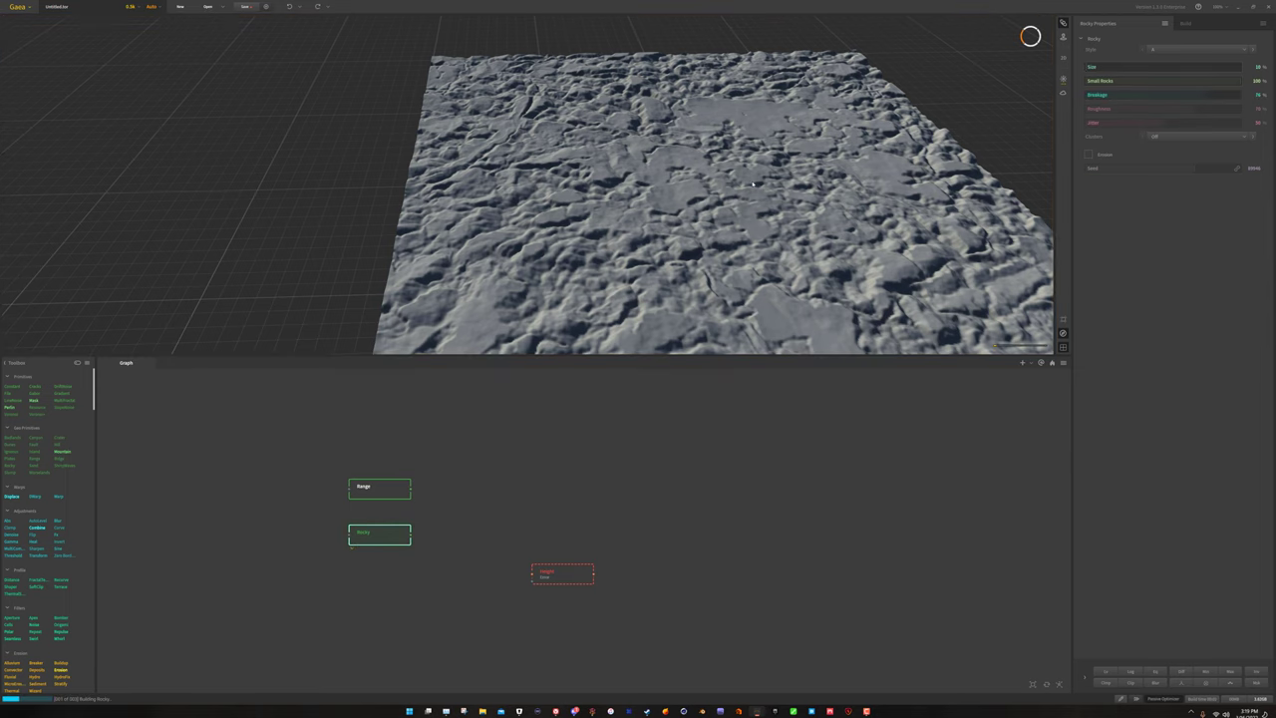
drag(745, 196, 697, 261)
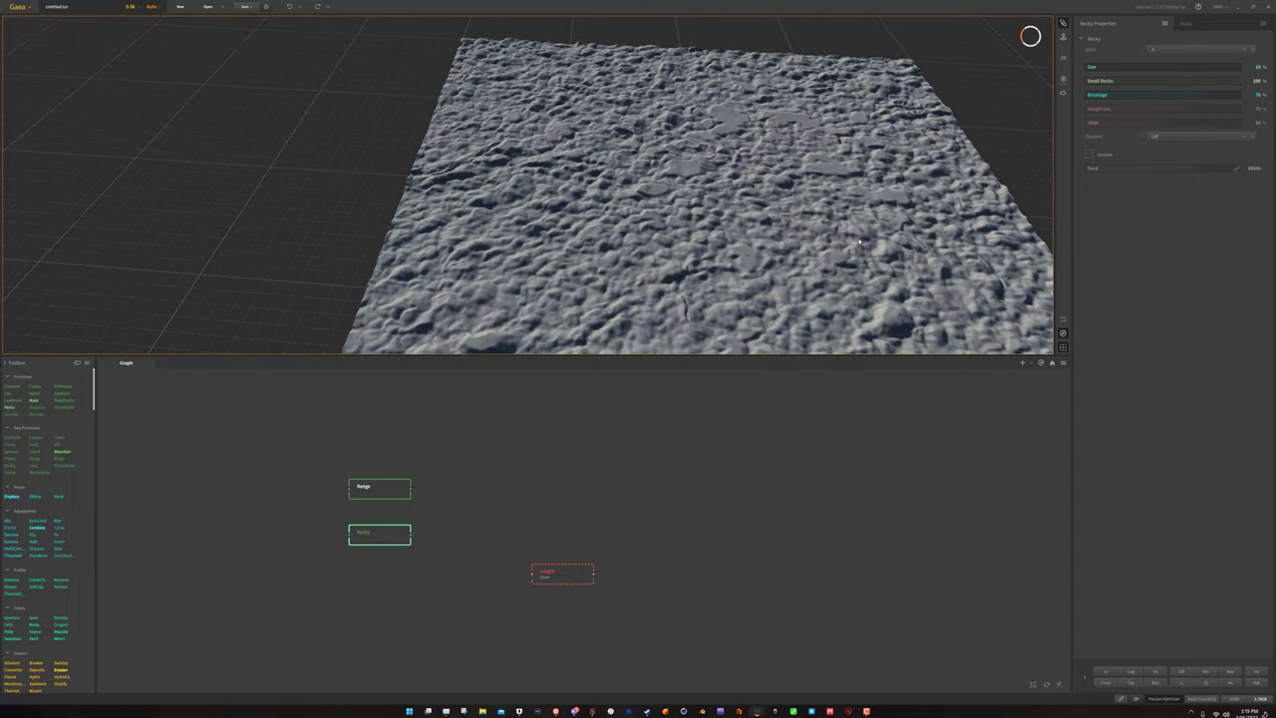
click(1202, 95)
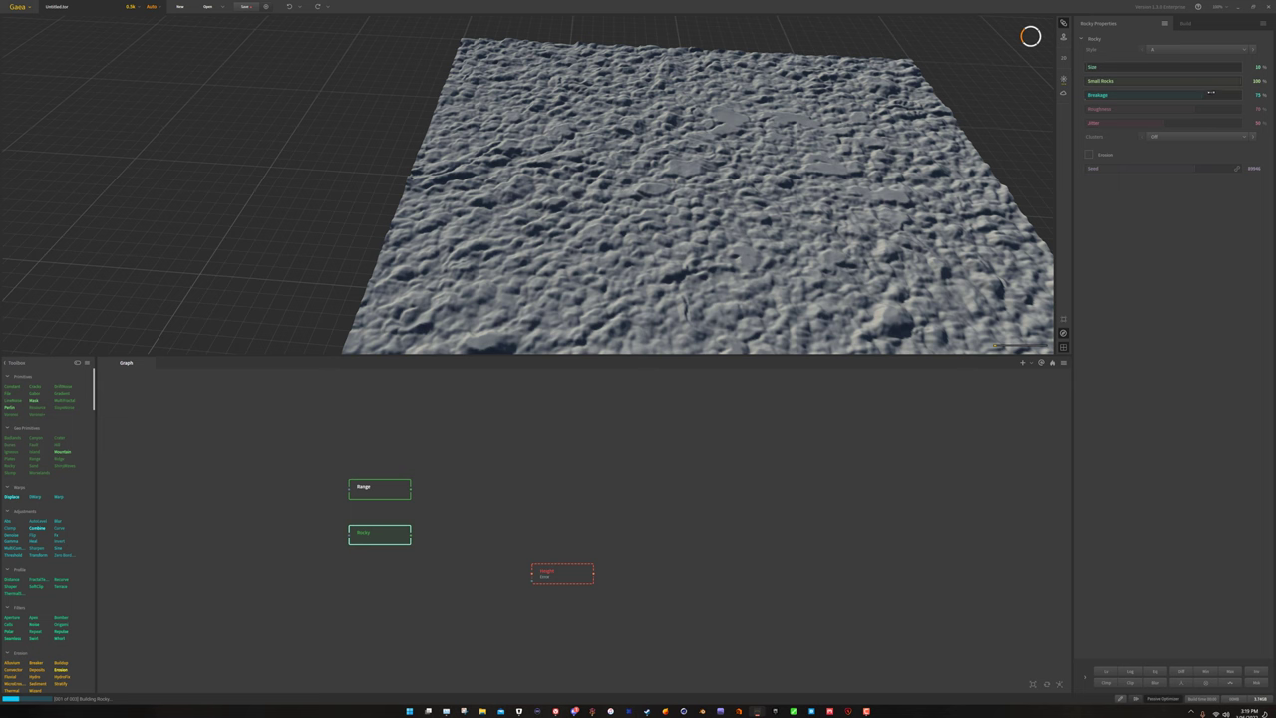
drag(774, 196, 698, 162)
Raise the Rocky node's Roughness to about 92%, check the surface from several angles, and deselect the node.
drag(1197, 110, 1227, 111)
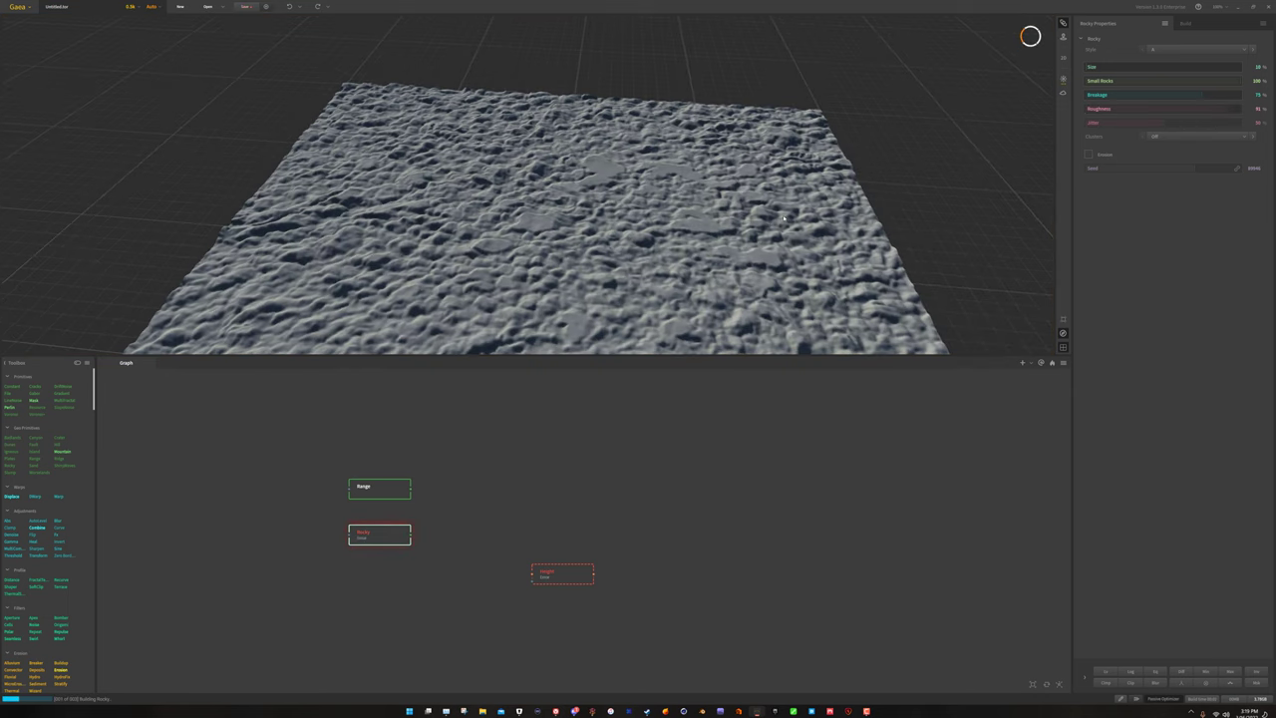
drag(649, 259, 619, 292)
drag(636, 241, 646, 241)
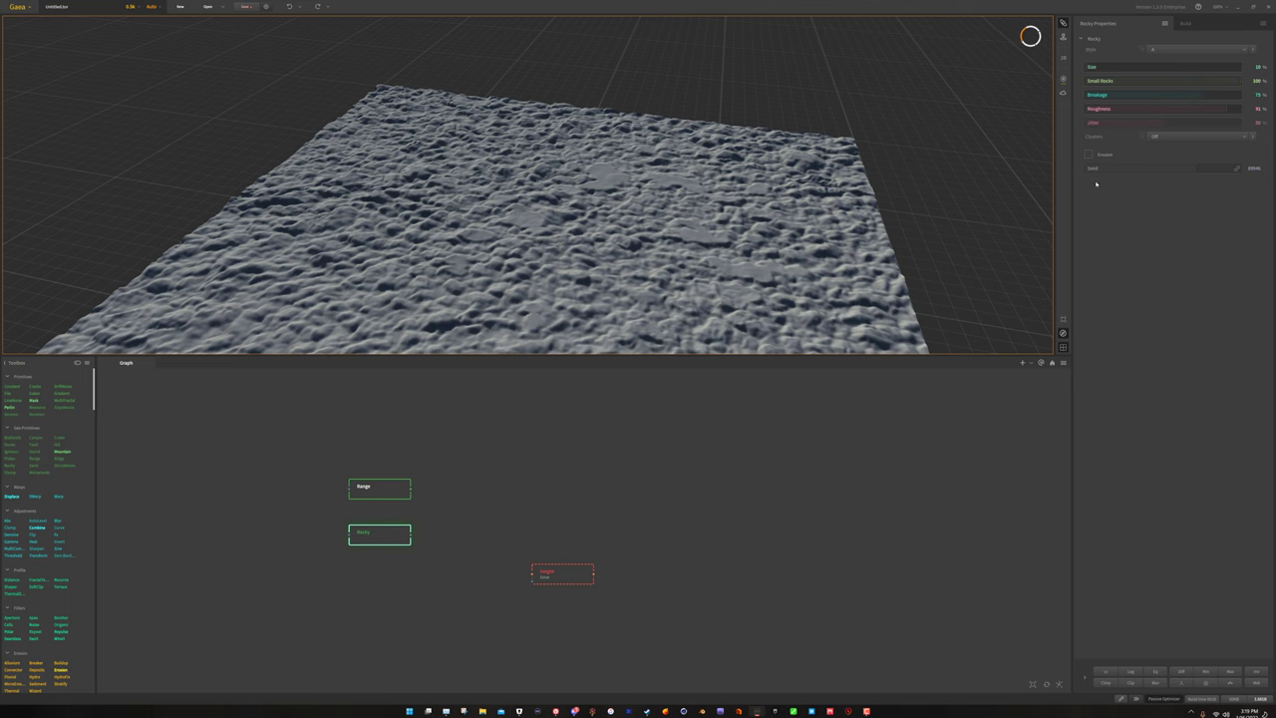
drag(571, 244, 585, 252)
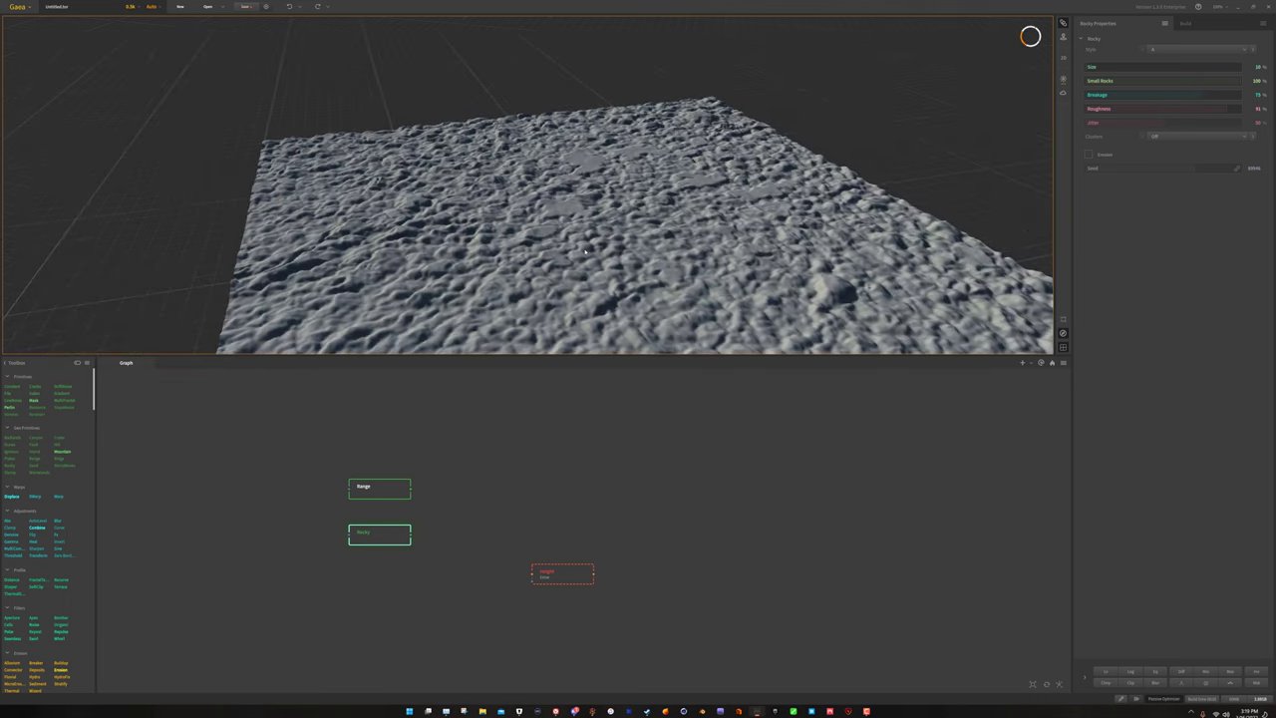
click(575, 508)
drag(575, 317, 526, 291)
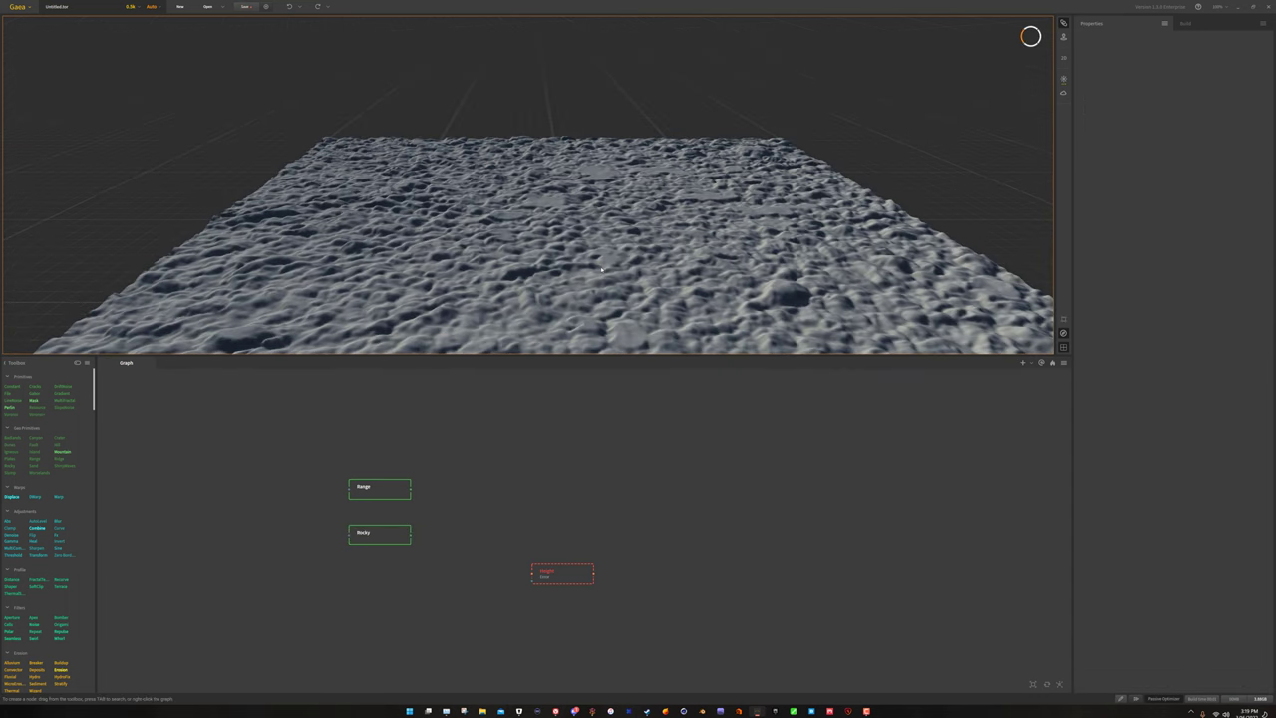
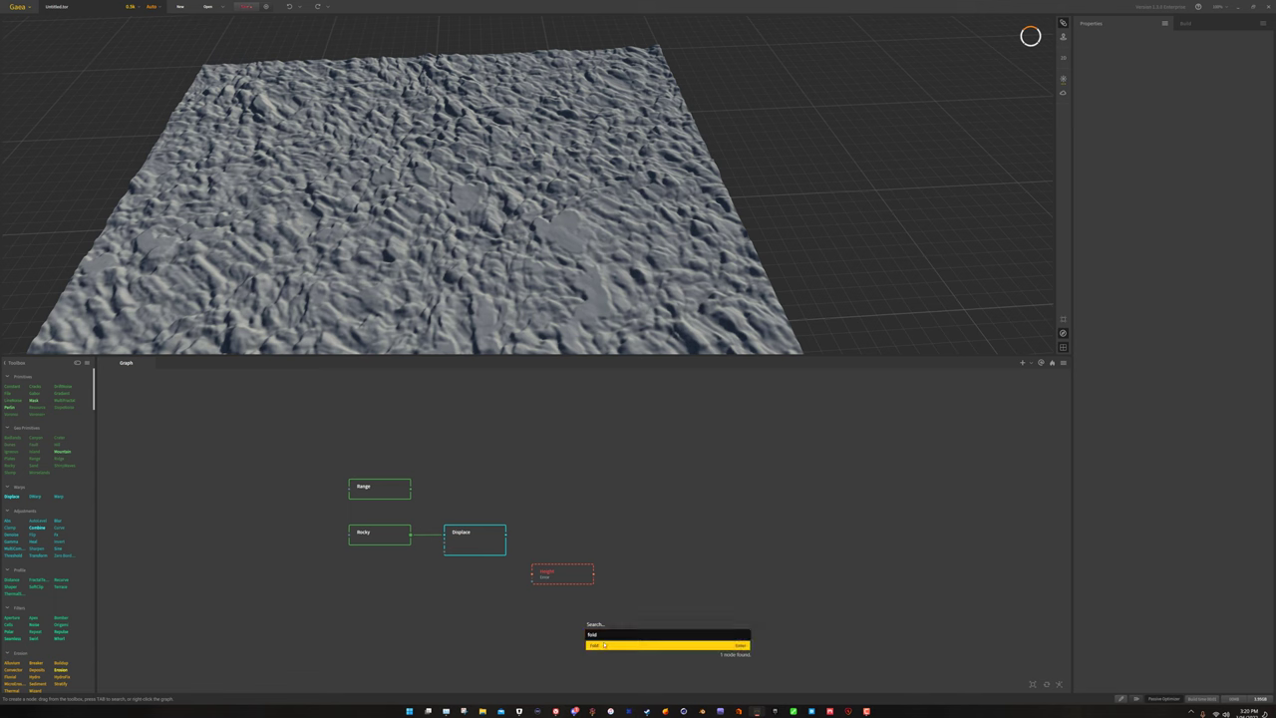
Add a Fold node after the Displace node and move the Height node out of the way beside Range.
click(601, 645)
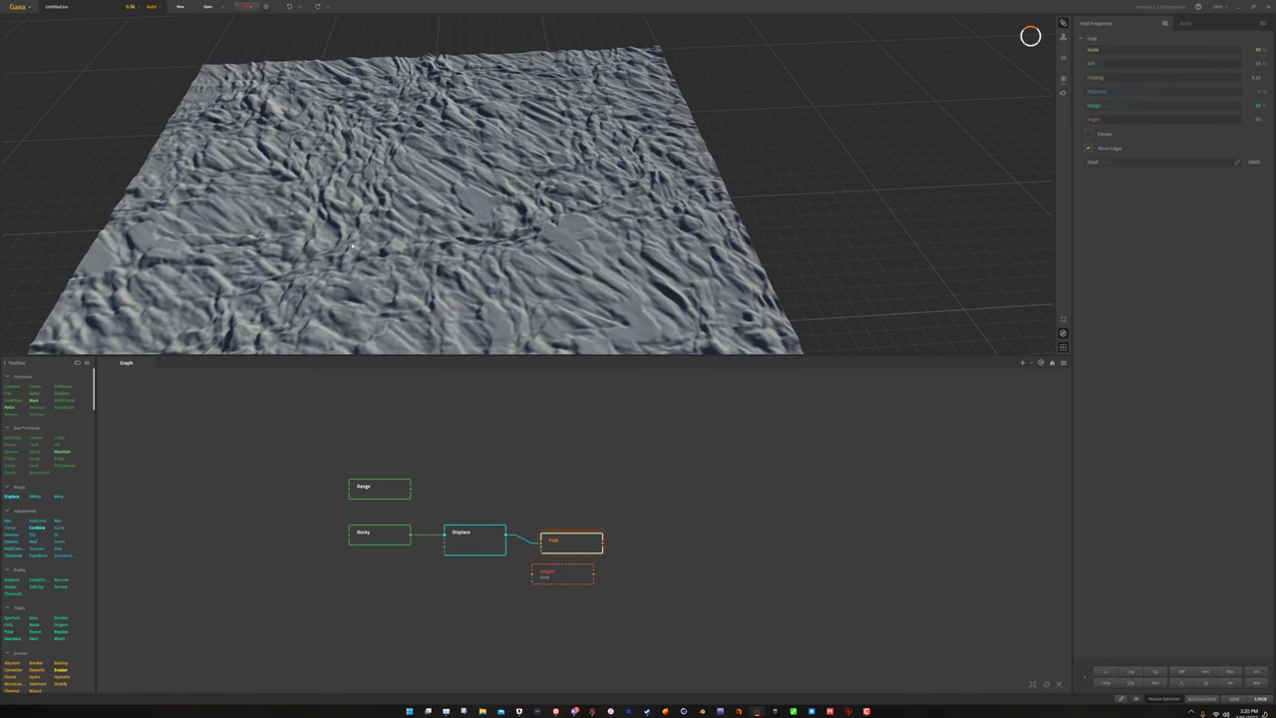
drag(558, 547, 274, 485)
Increase the Displace node's Strength by one small increment and check the displaced surface.
click(500, 543)
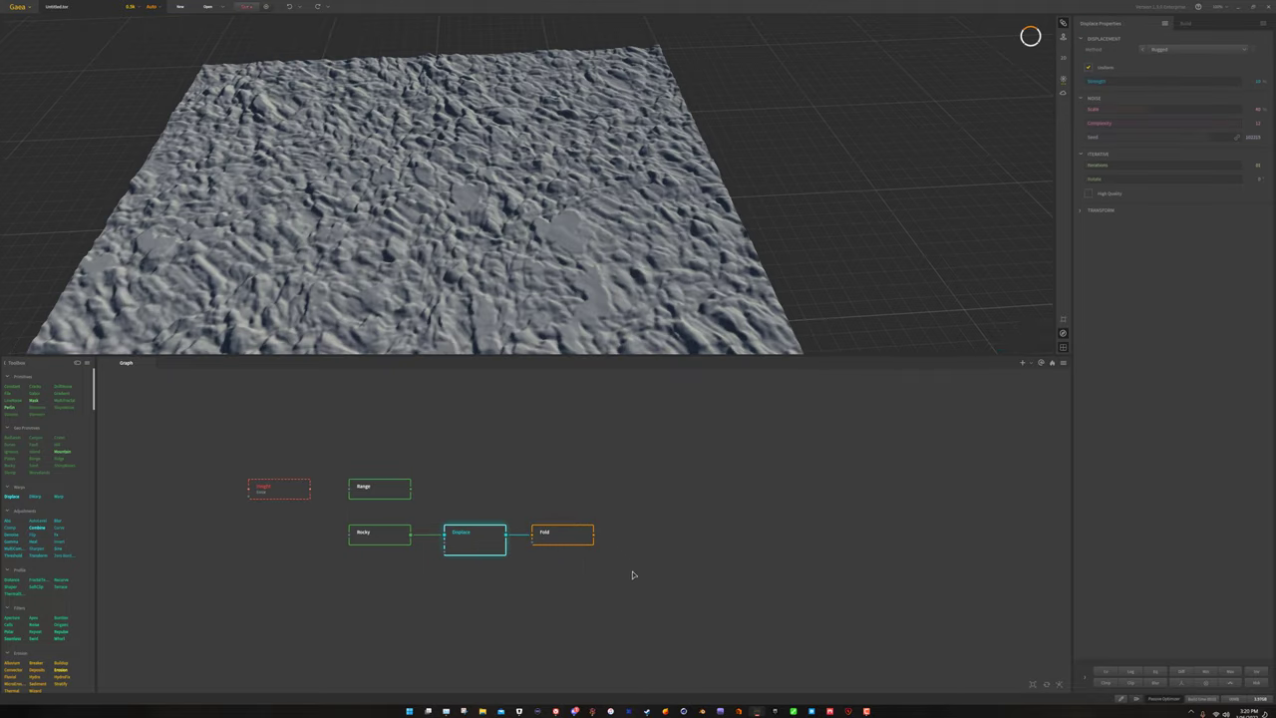
drag(538, 219, 453, 216)
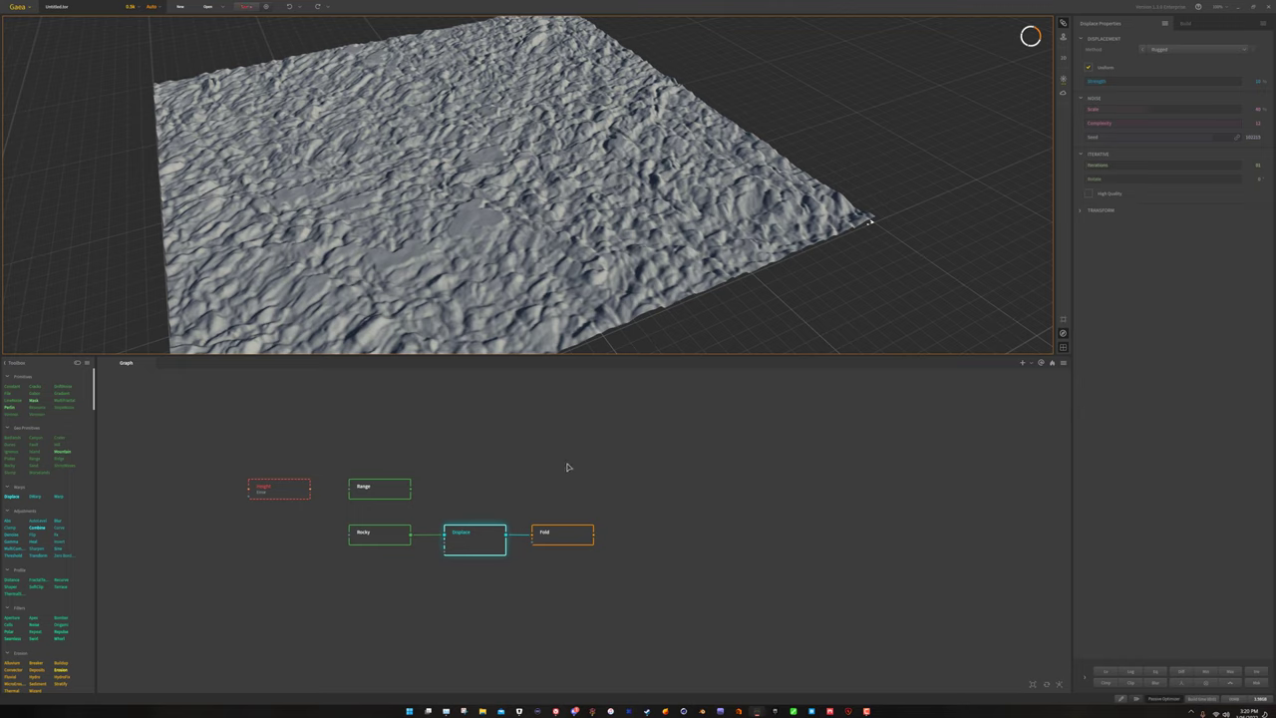
click(1201, 85)
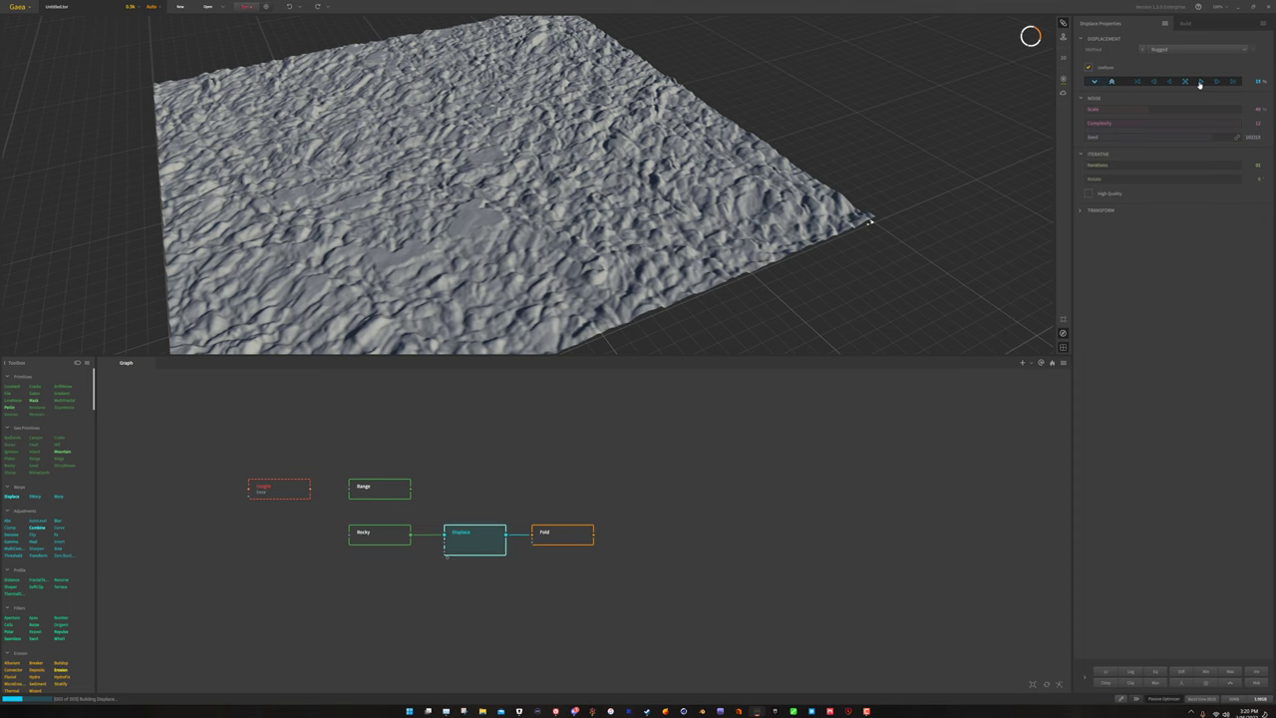
drag(684, 267, 595, 321)
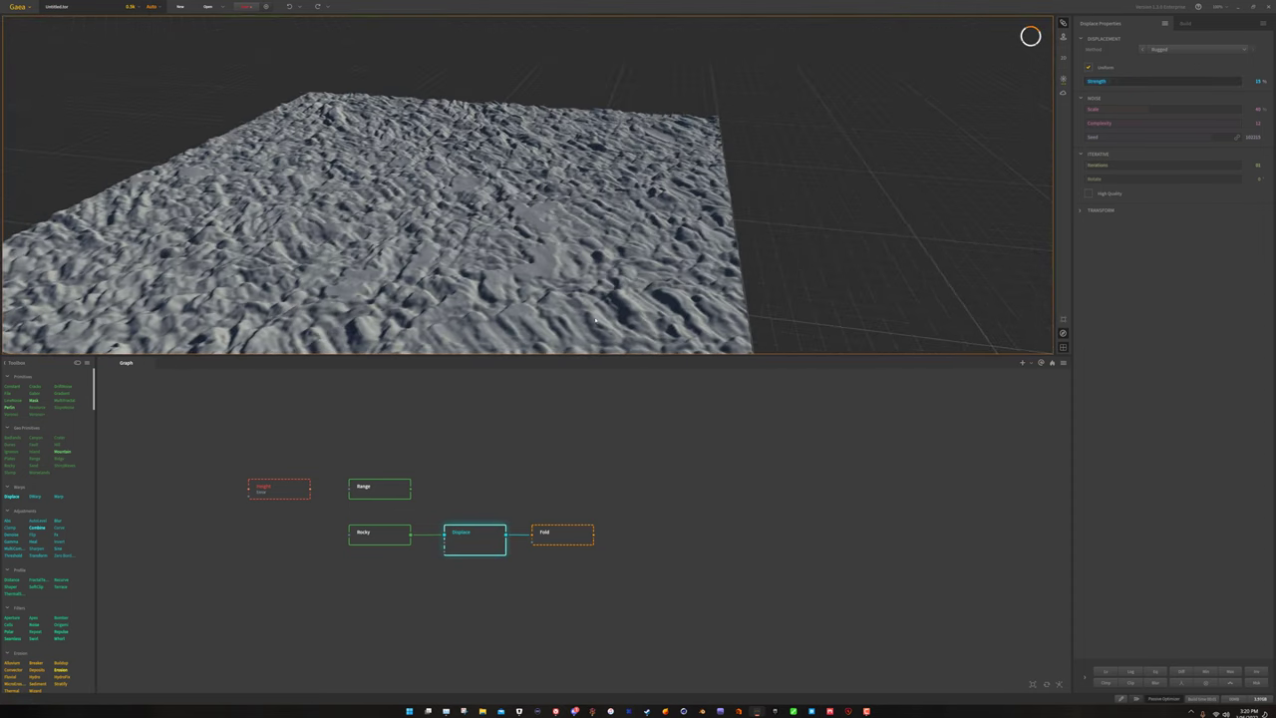
Check the Fold node's output, and shift the Displace and Fold nodes together closer to Rocky.
click(559, 537)
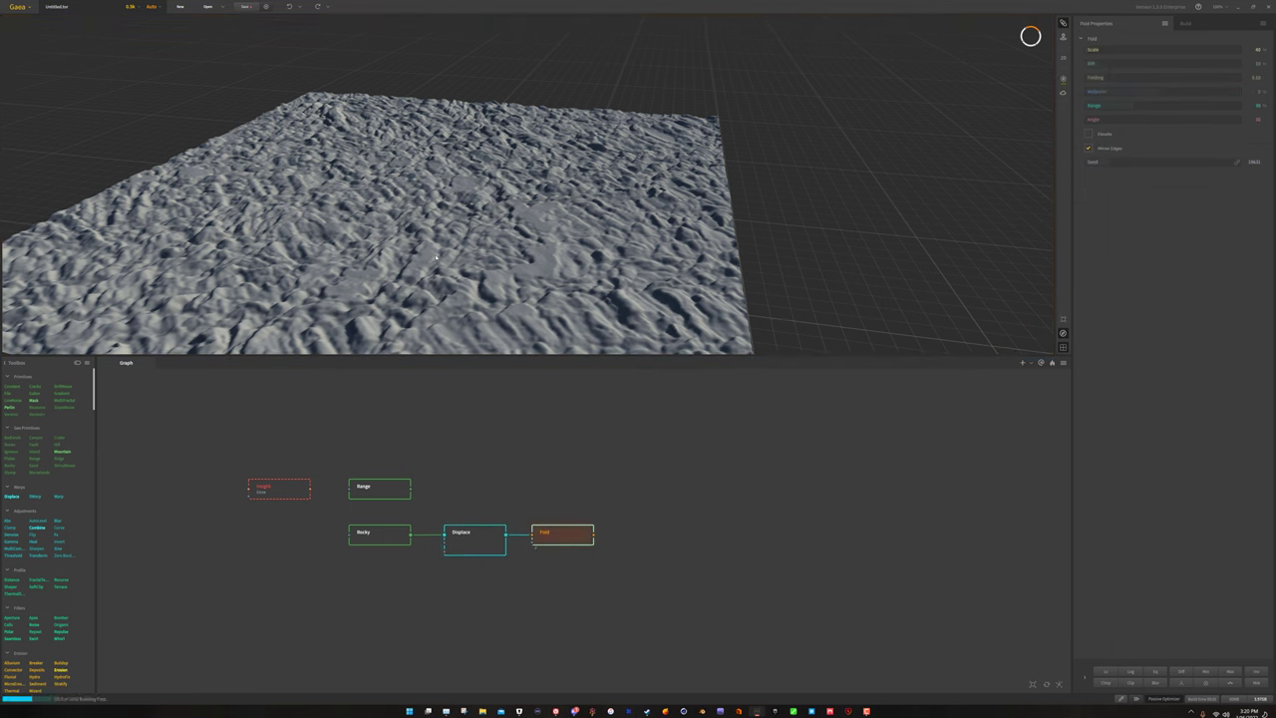
drag(440, 245, 466, 235)
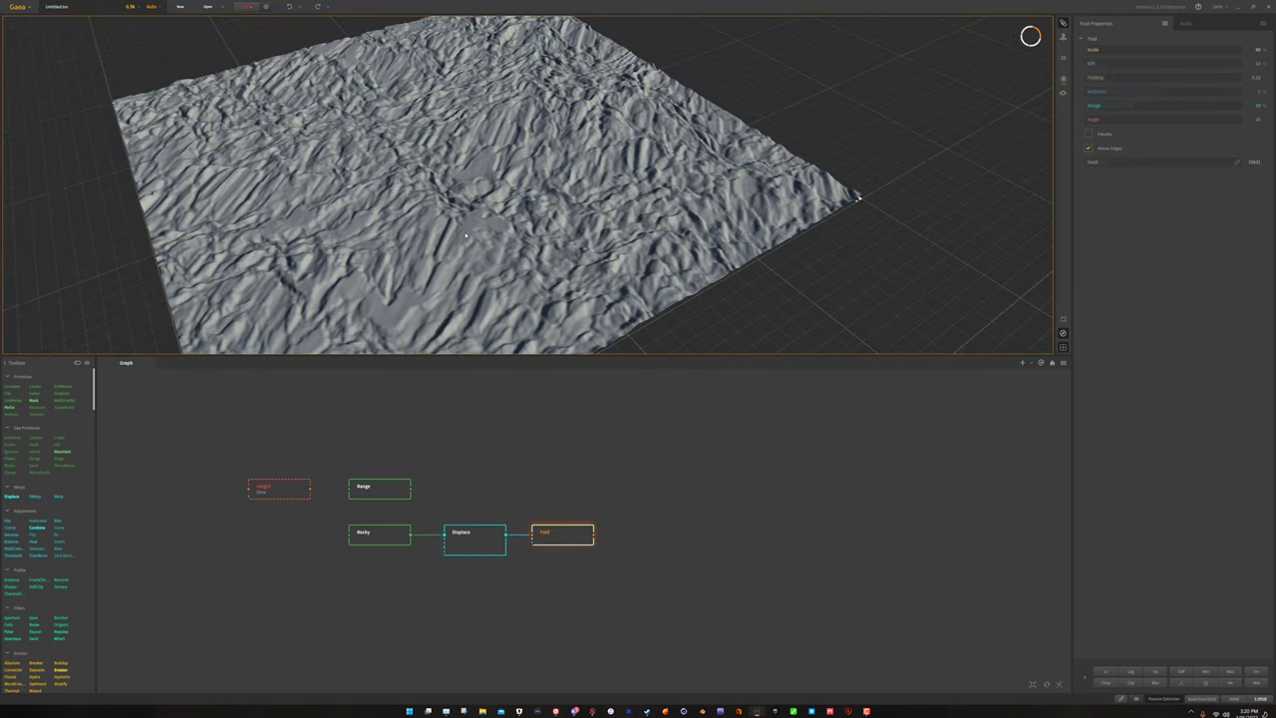
drag(596, 582, 444, 488)
drag(486, 535, 538, 532)
click(542, 564)
click(544, 532)
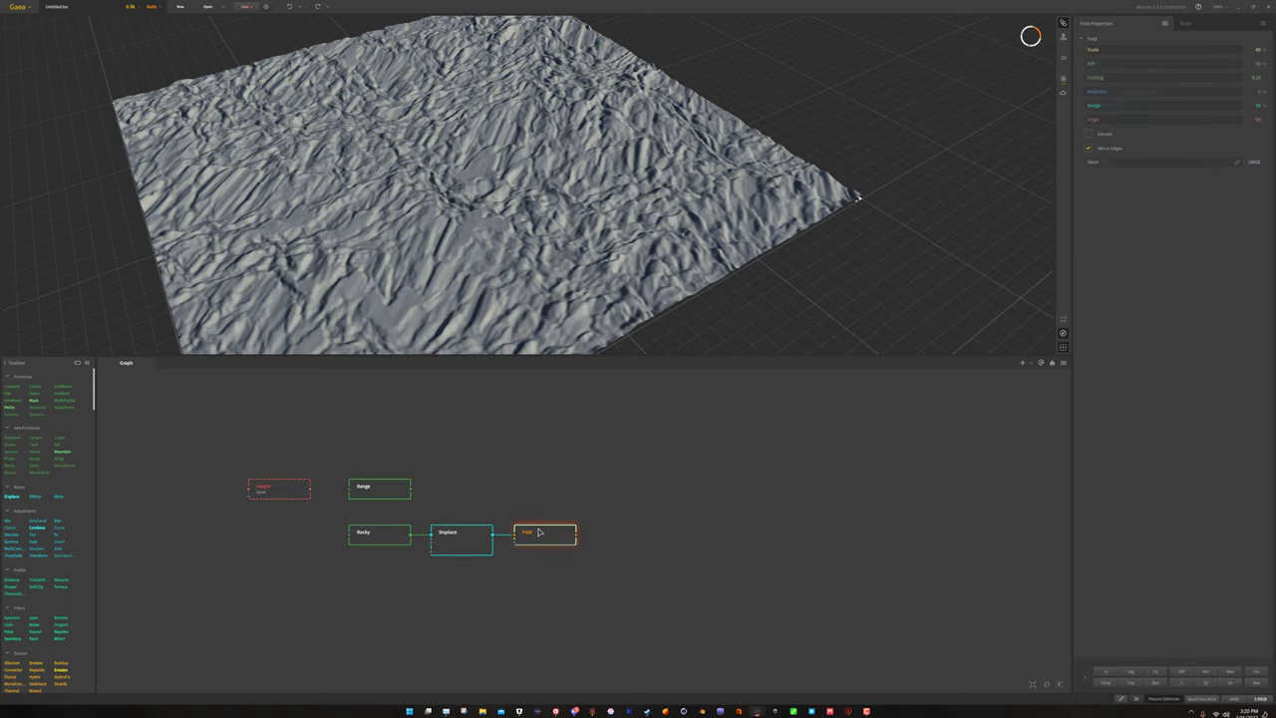
Try a different Angle value on the Fold node.
click(649, 527)
drag(555, 261, 454, 221)
click(547, 544)
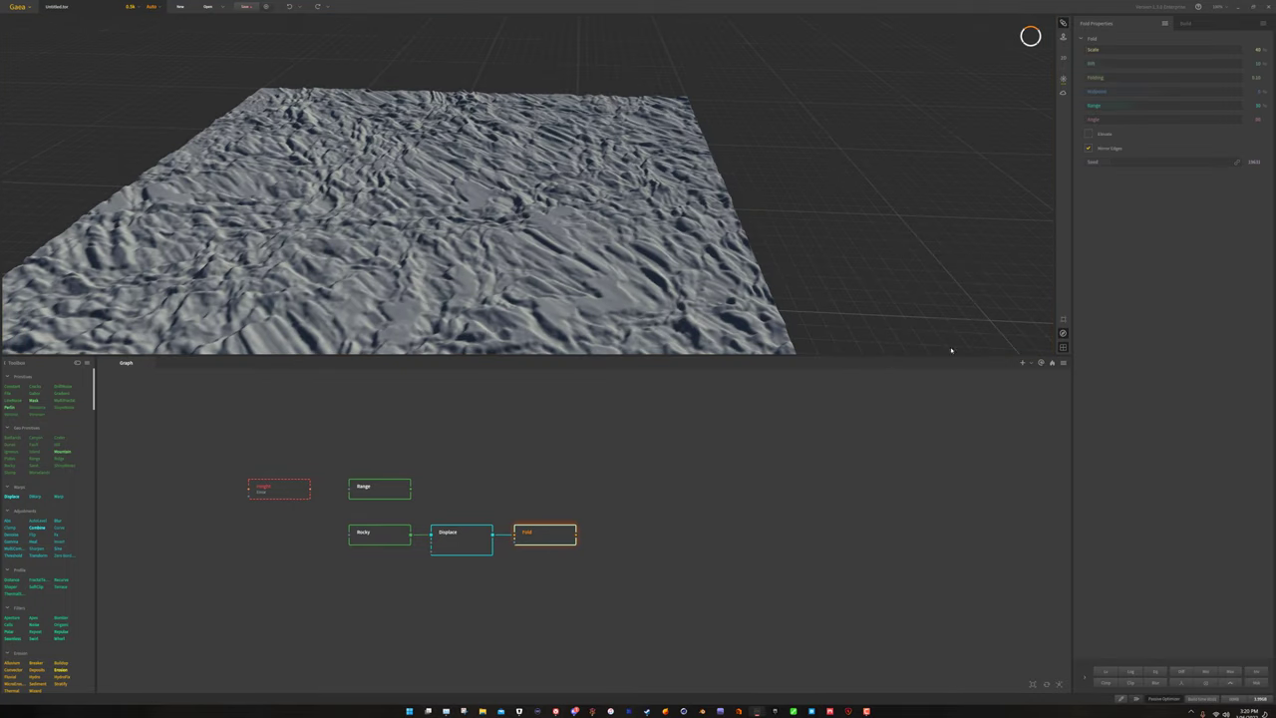
click(1117, 121)
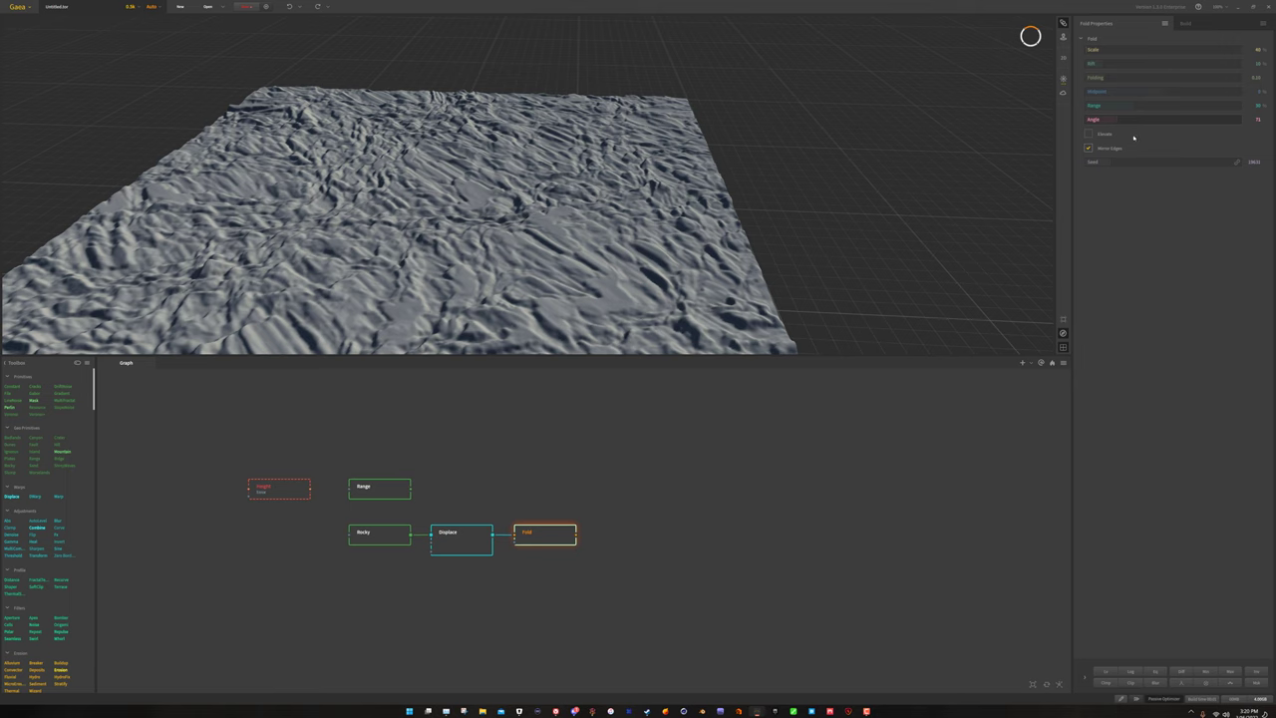
click(1145, 120)
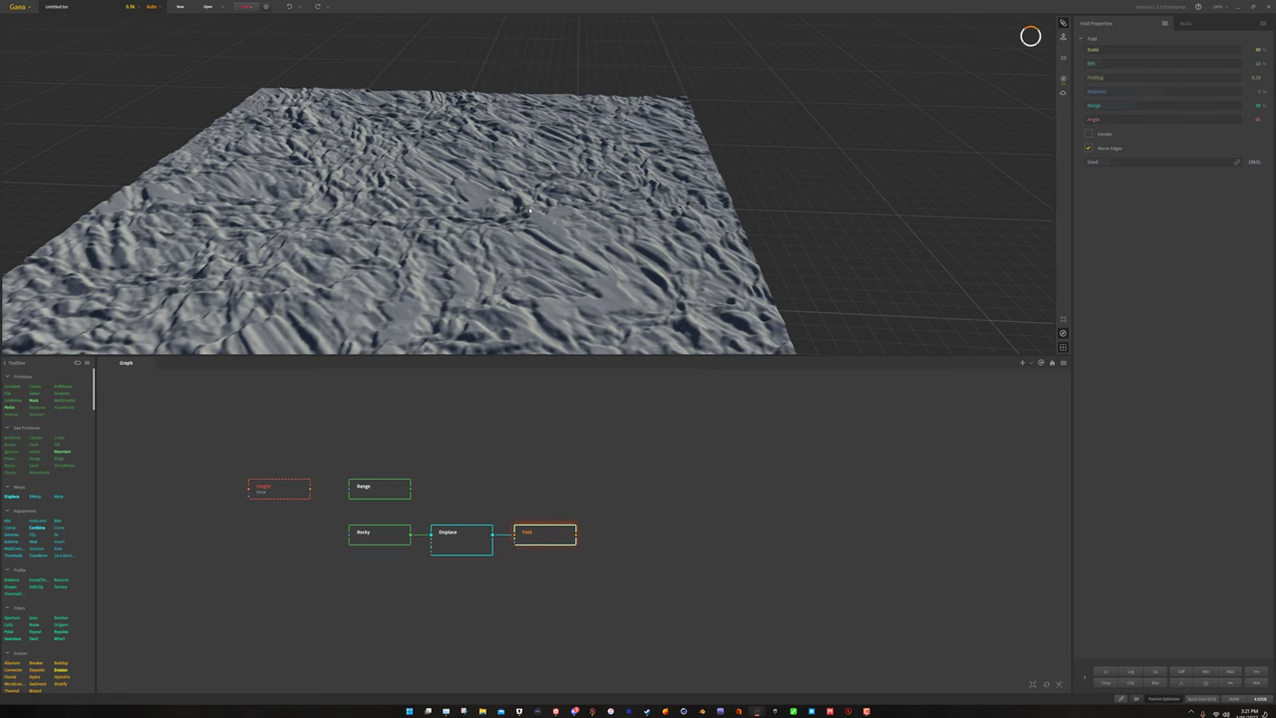
Examine the folded rock surface from several angles and distances.
drag(528, 210, 755, 200)
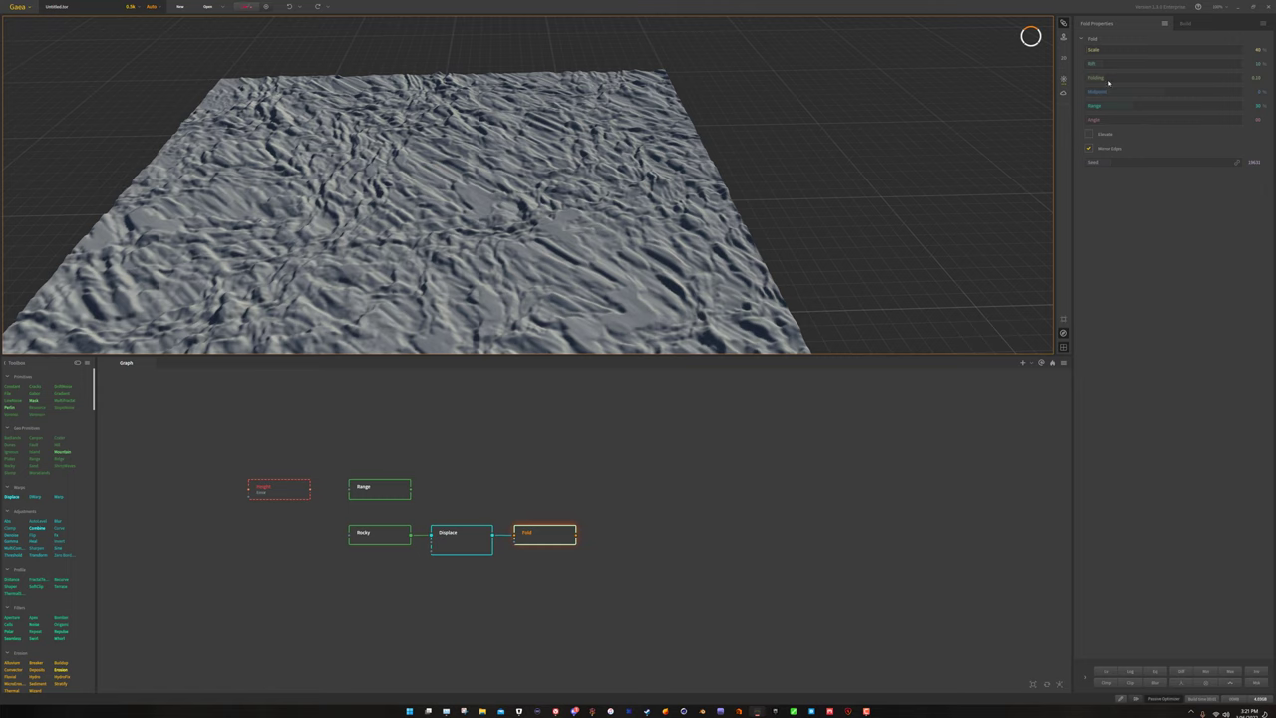
drag(563, 175, 503, 149)
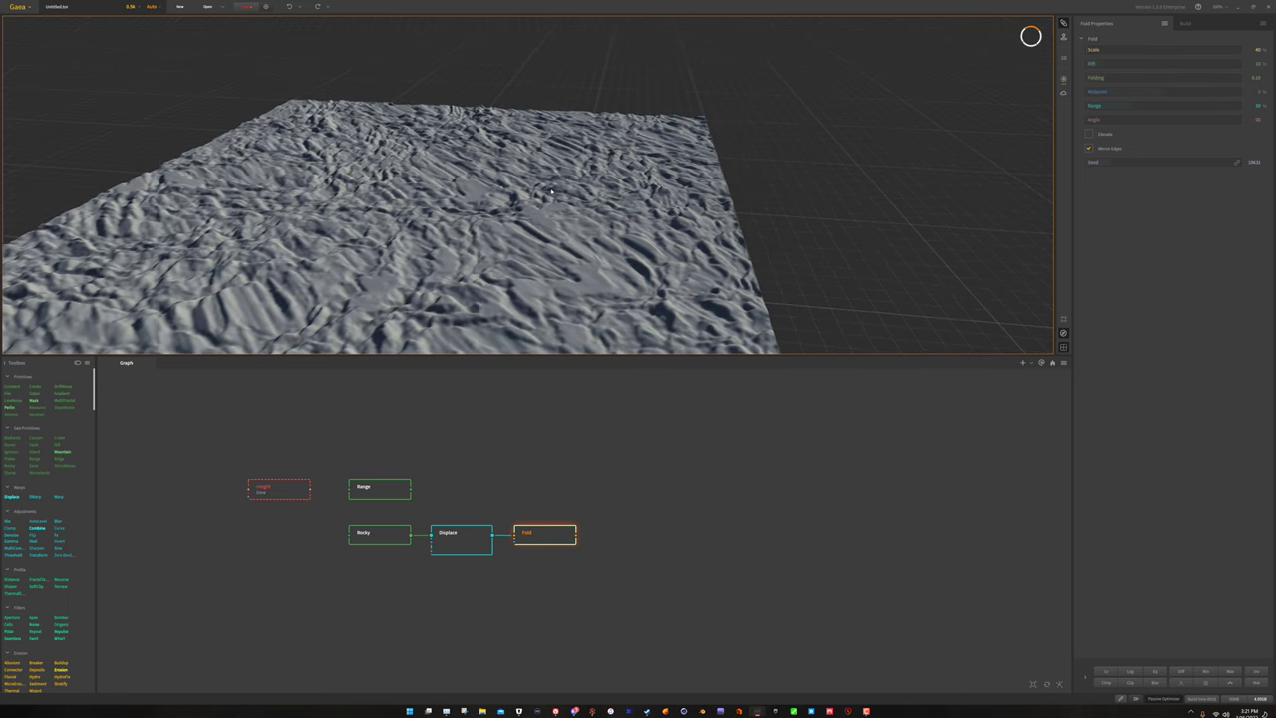
middle_drag(504, 199, 582, 183)
mouse_move(582, 183)
mouse_down()
mouse_move(589, 214)
mouse_move(559, 212)
mouse_move(608, 171)
mouse_move(591, 174)
mouse_up()
click(562, 440)
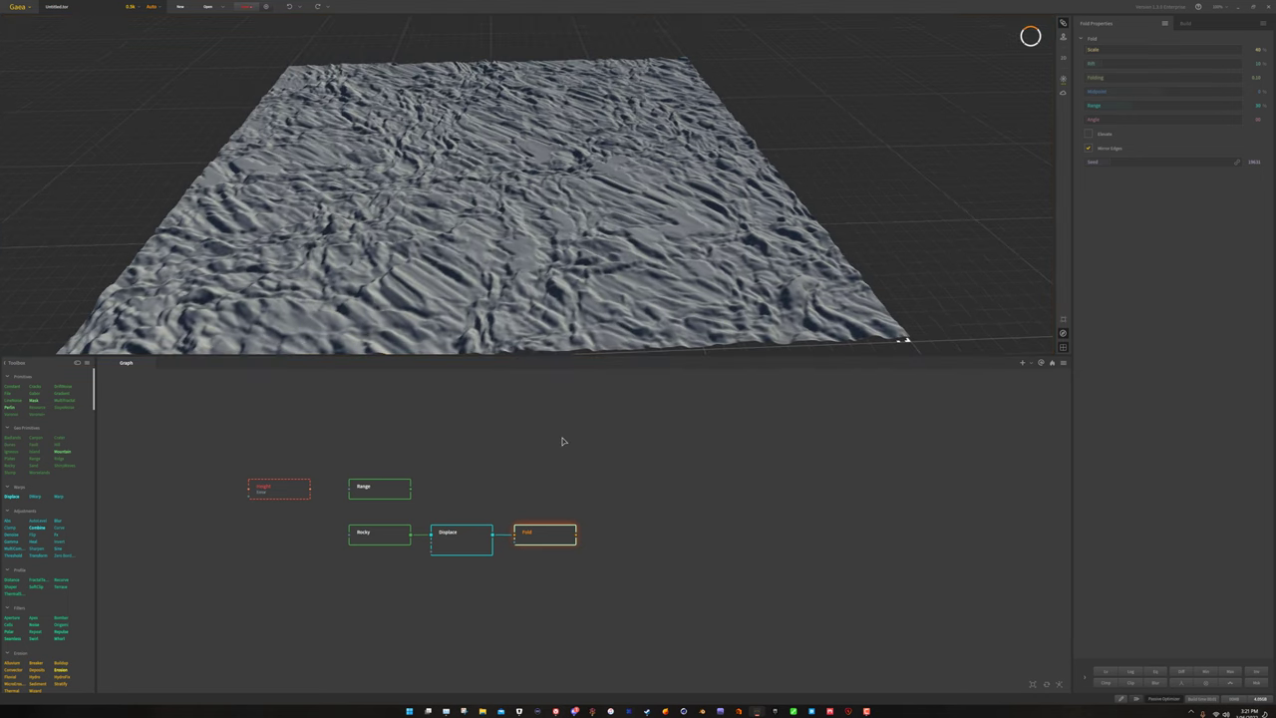
right_click(479, 462)
click(440, 442)
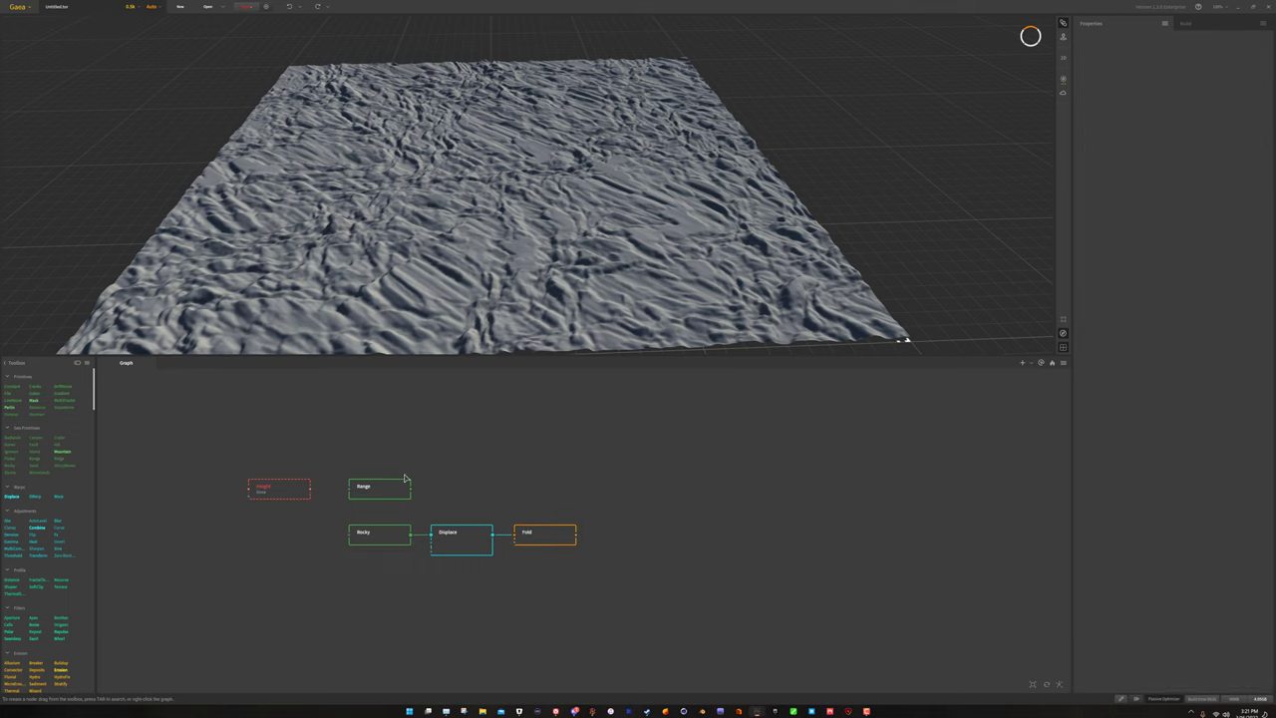
Place the Range node above Fold and merge the two outputs with a Combine node.
drag(384, 493, 553, 489)
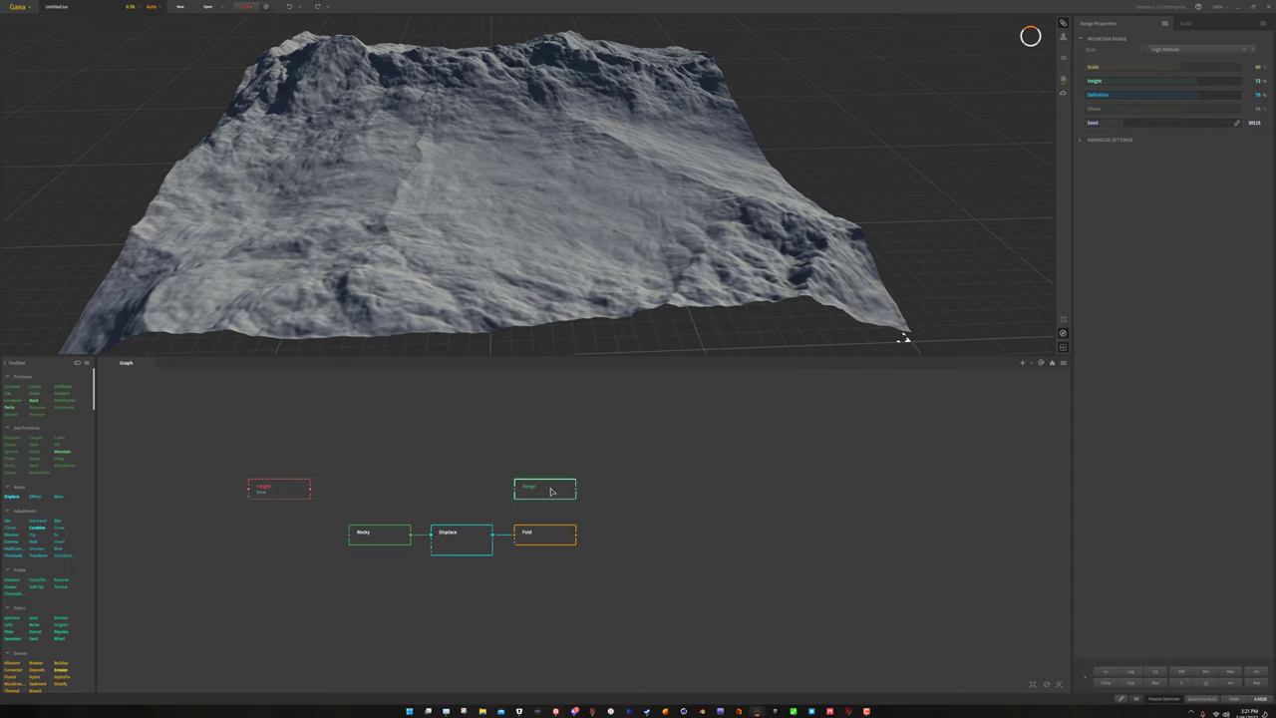
click(588, 488)
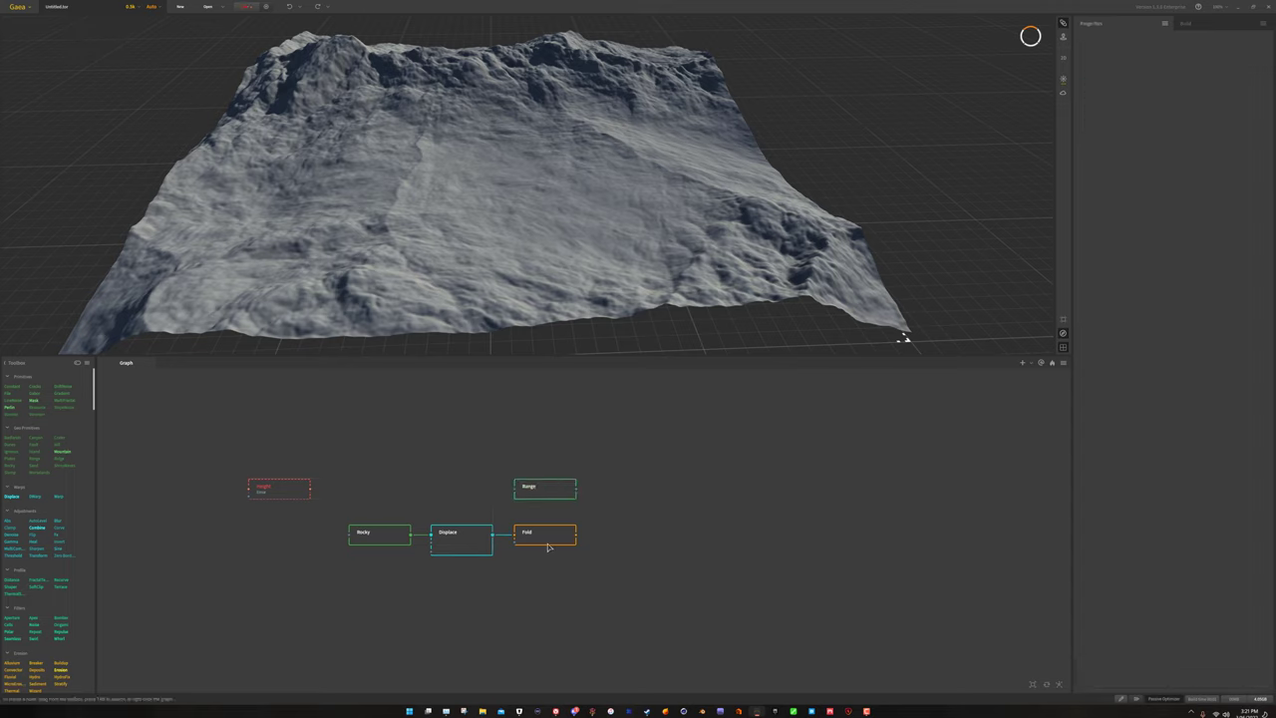
drag(576, 489, 578, 535)
drag(345, 591, 550, 546)
click(538, 426)
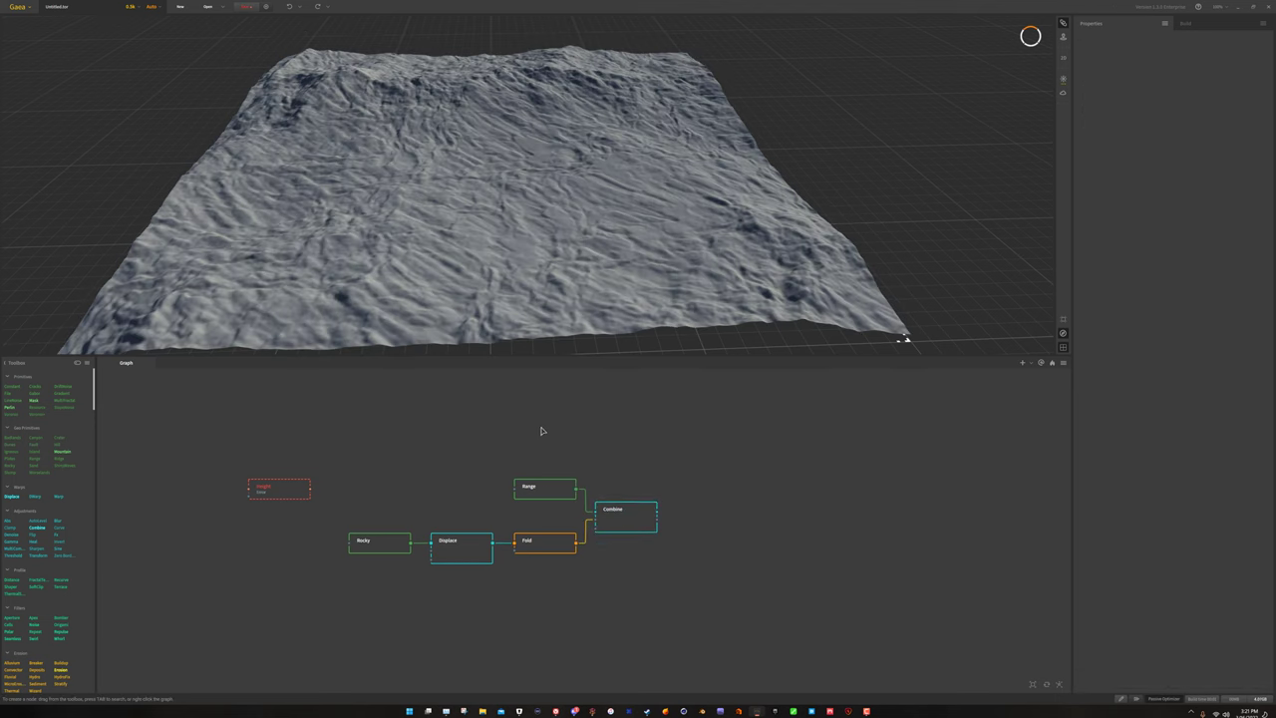
Compare the Range output with the Combine result, and set Combine's Method to the last option in the list.
click(554, 485)
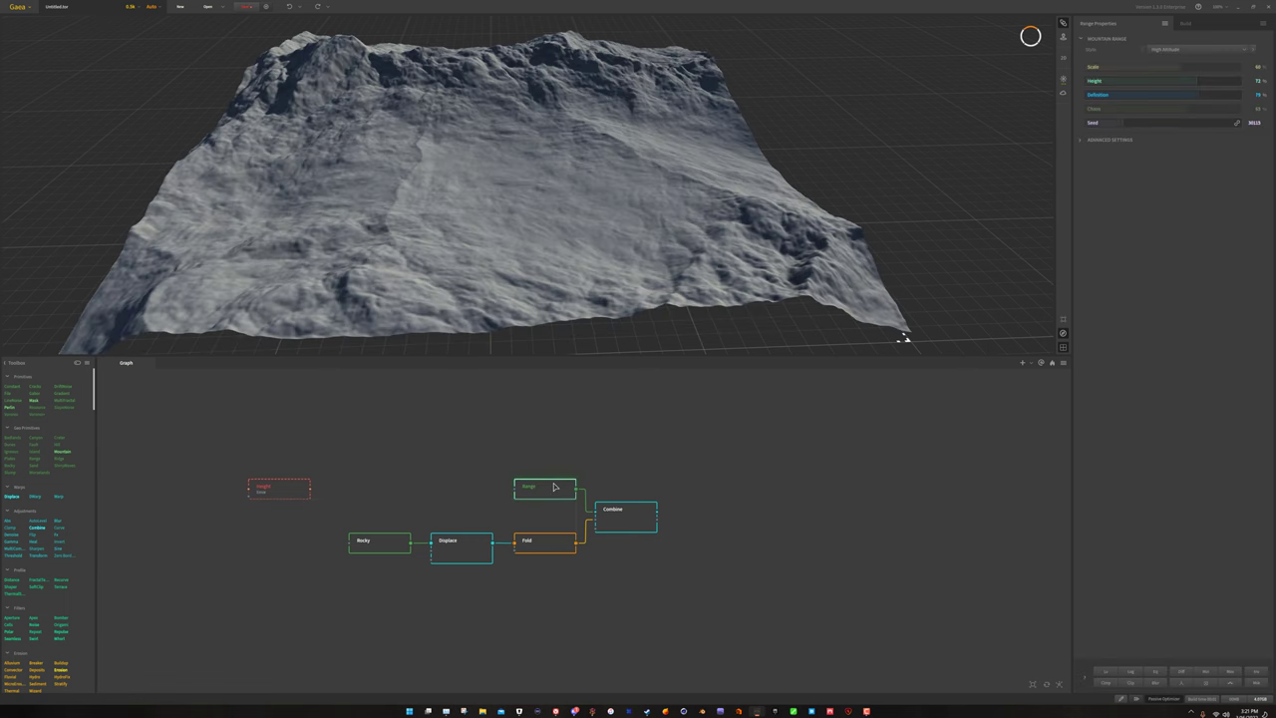
click(643, 514)
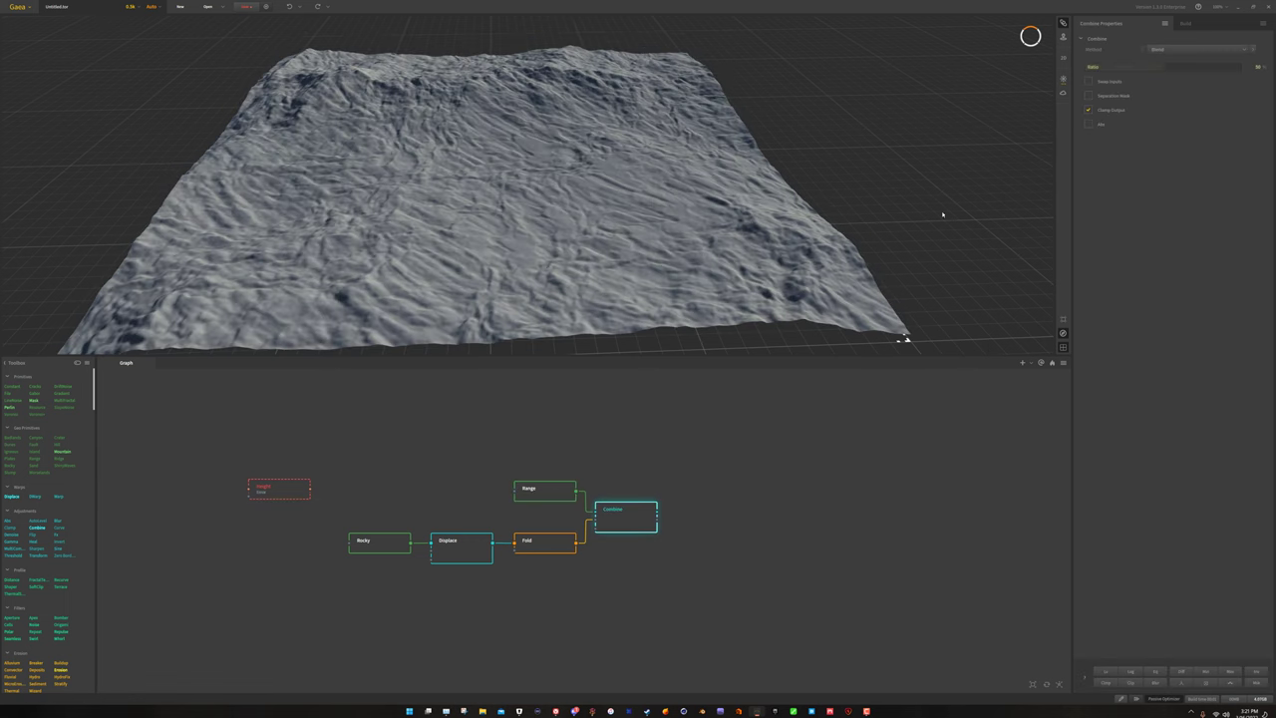
click(1168, 53)
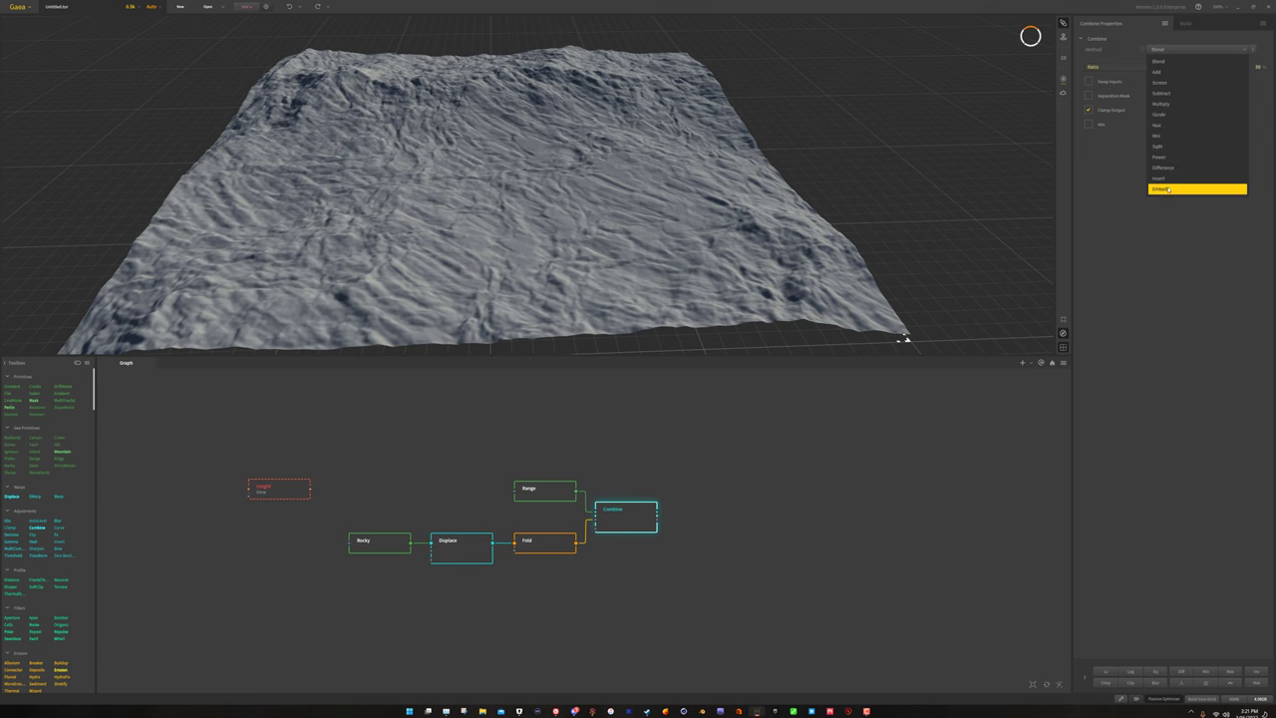
click(1167, 190)
Examine the combined mountain up close and compare it with the plain Range output.
drag(608, 194, 574, 160)
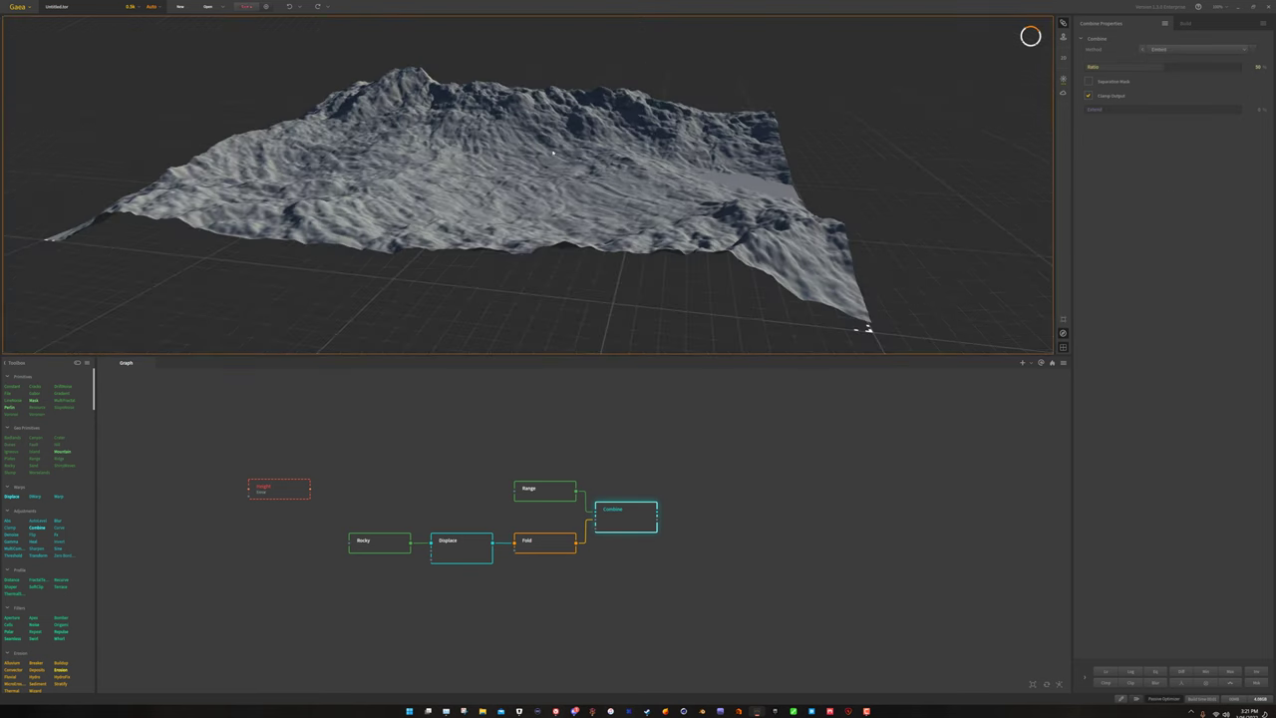
scroll(568, 189, up, 3)
drag(564, 204, 529, 239)
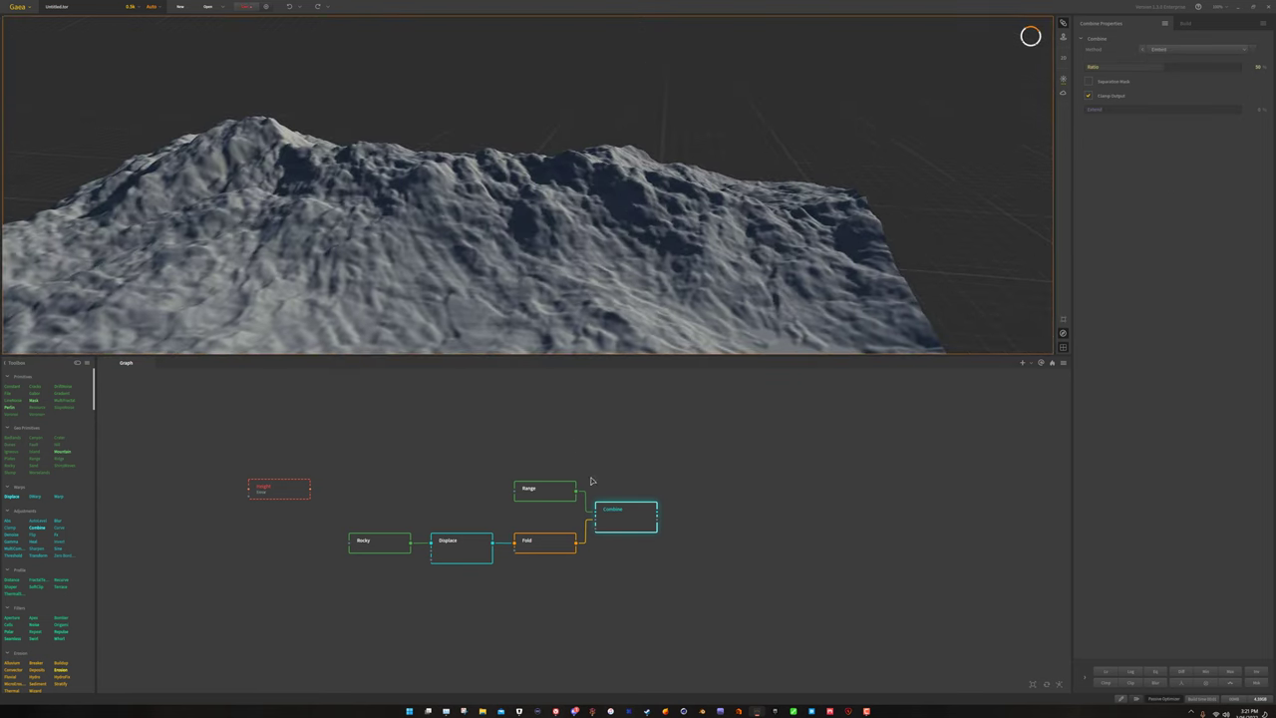
click(541, 490)
click(636, 523)
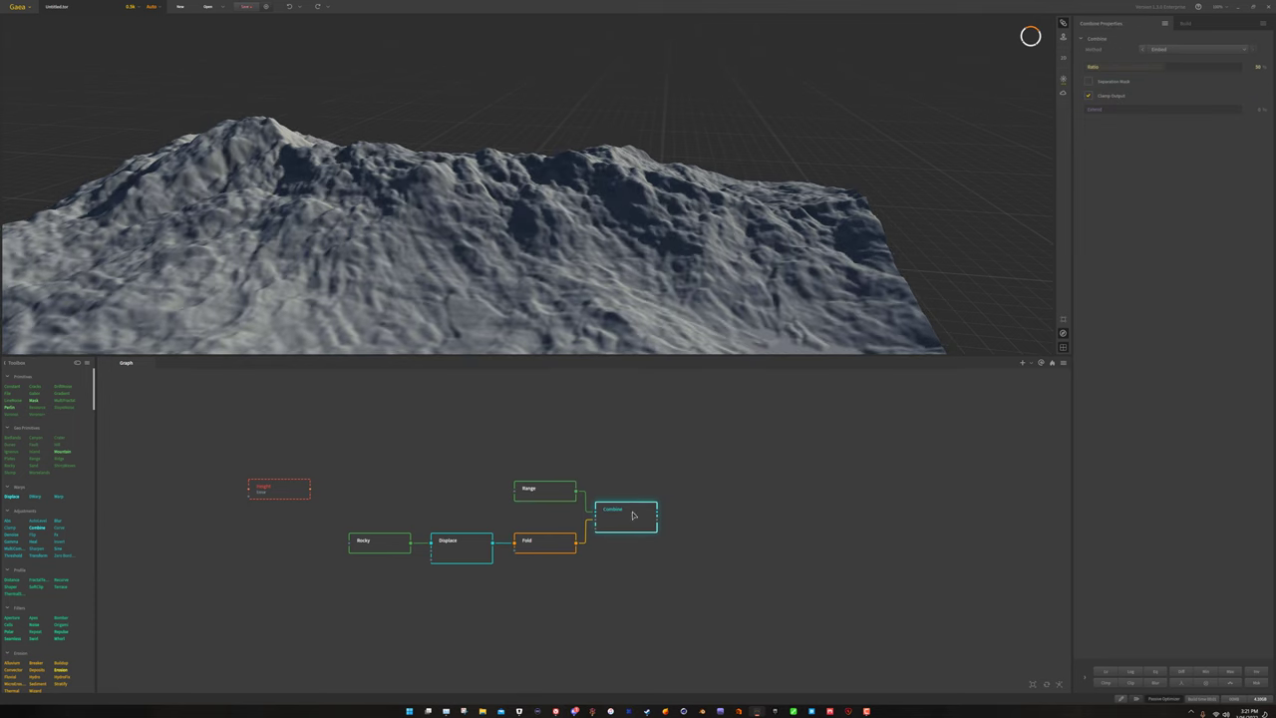
scroll(469, 235, down, 3)
drag(470, 236, 476, 209)
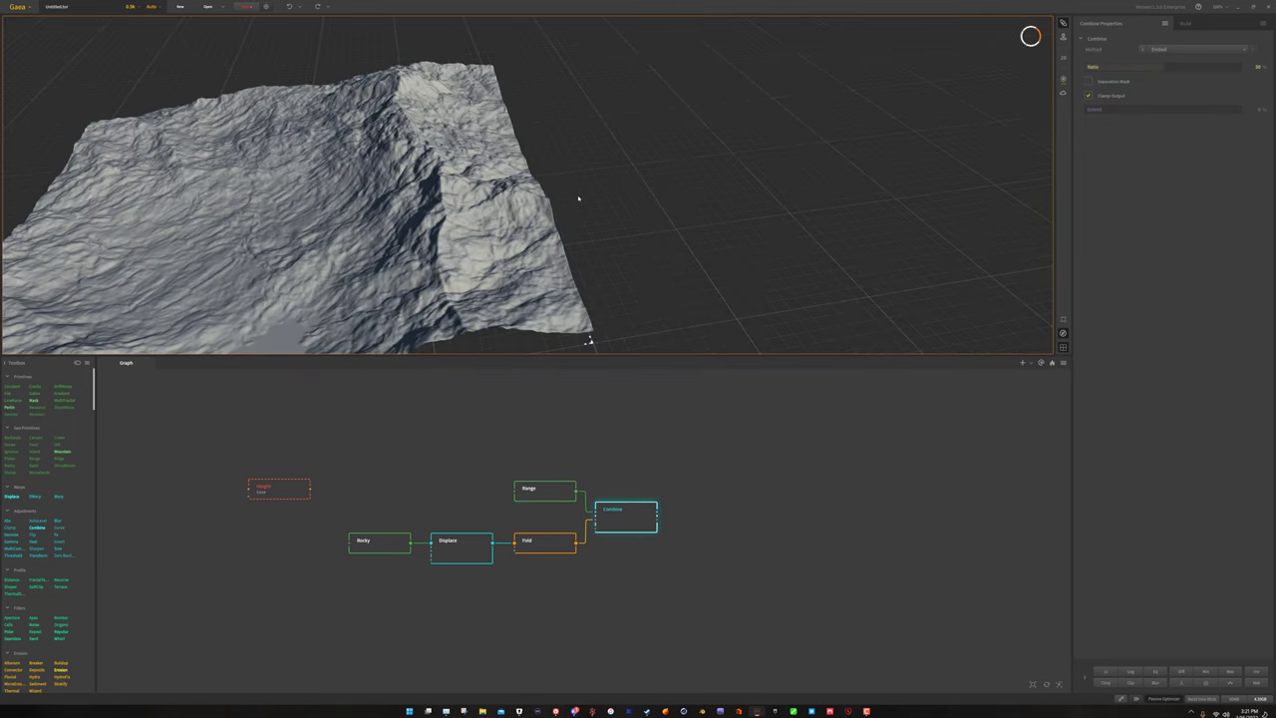
Set the Combine node's Ratio to 100% and check the merged terrain along its ridge.
drag(1163, 66, 1243, 66)
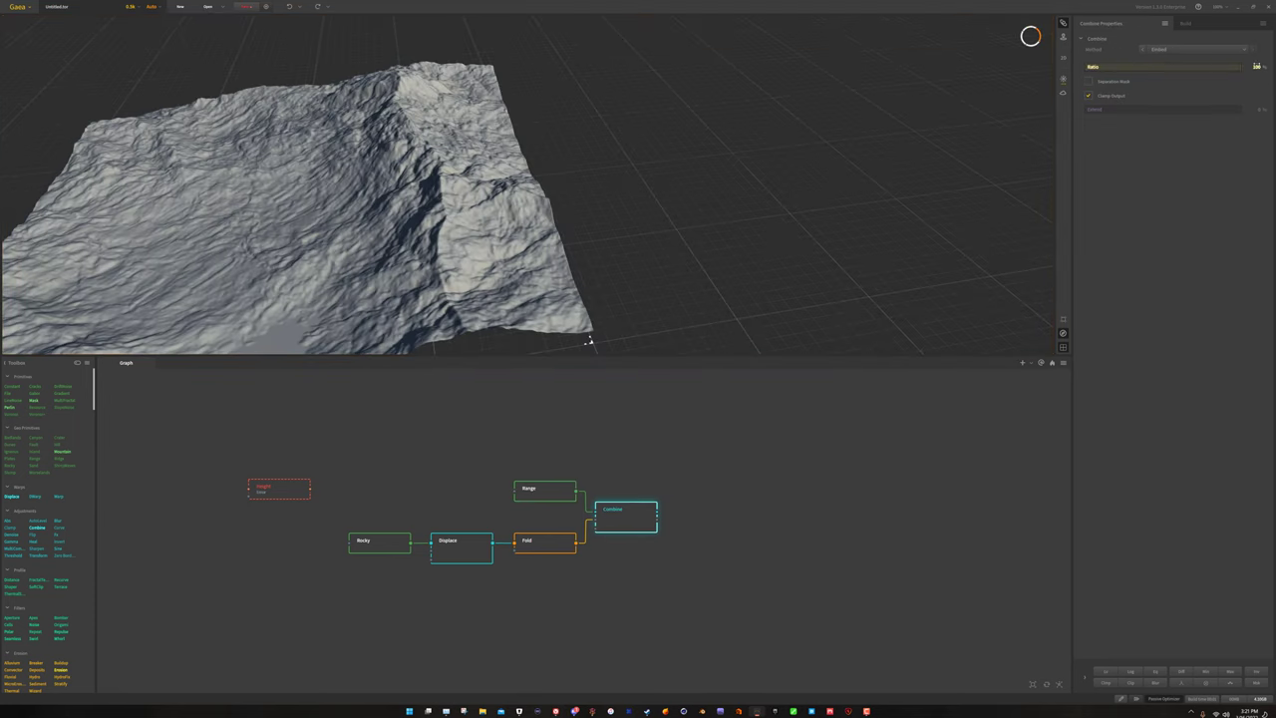
drag(329, 229, 492, 187)
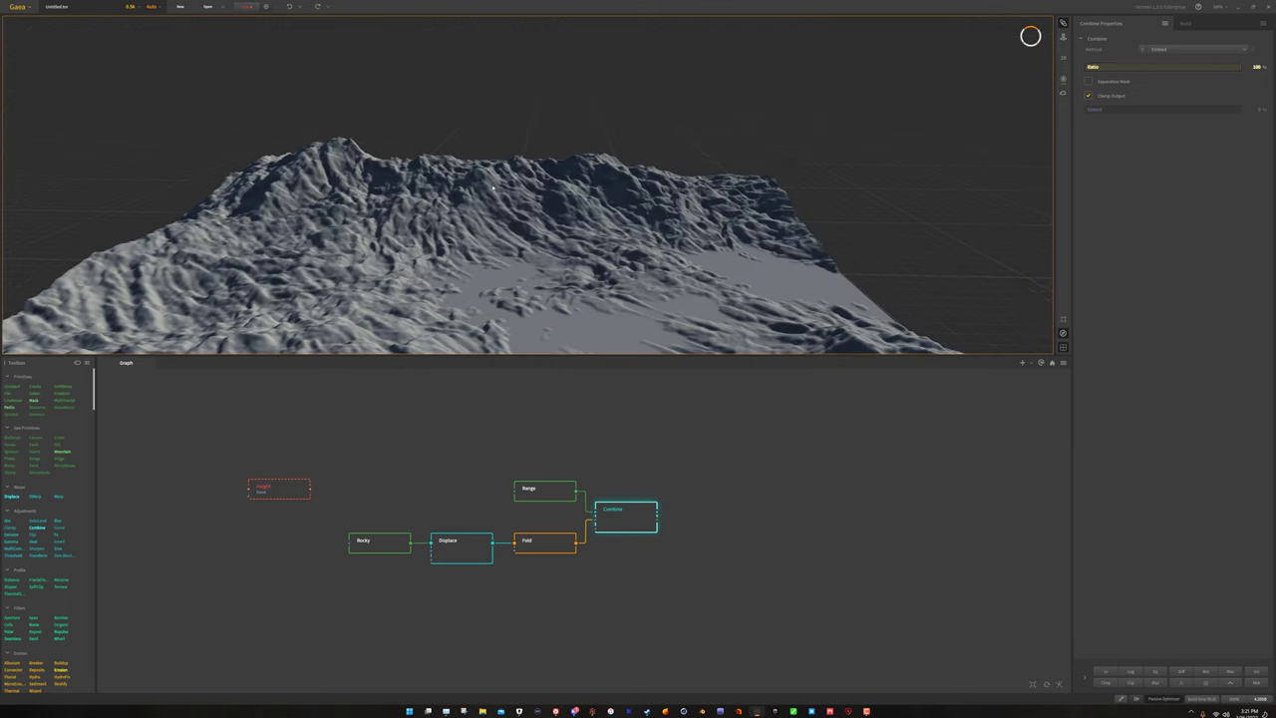
drag(442, 235, 445, 205)
click(636, 518)
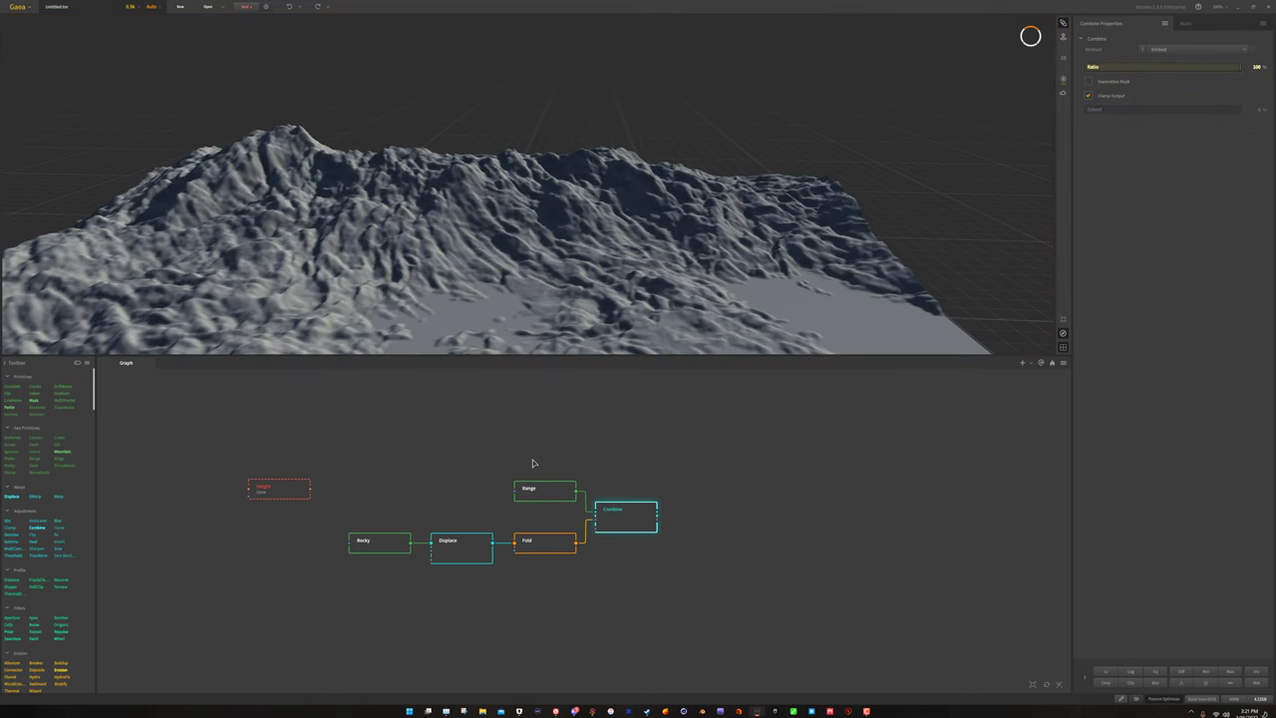
Place the Height node below Fold and wire it between Range's output and Combine's mask input.
click(529, 614)
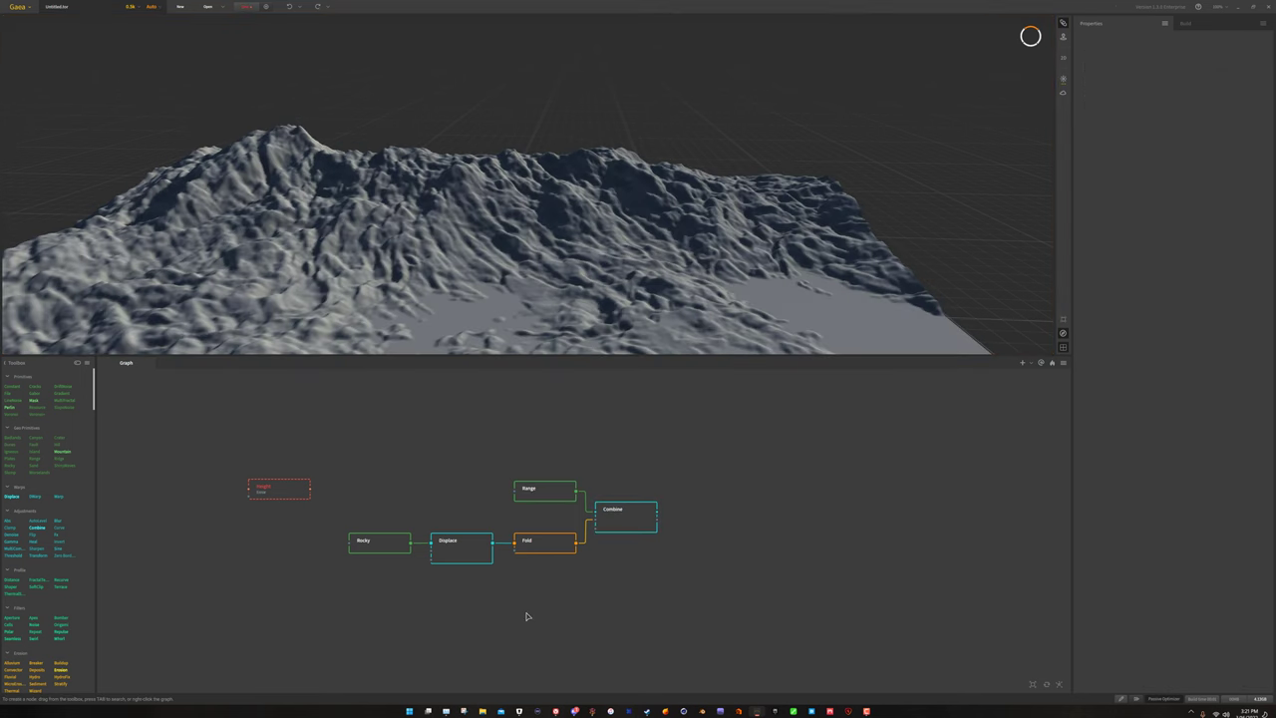
key(Tab)
text(height)
key(Return)
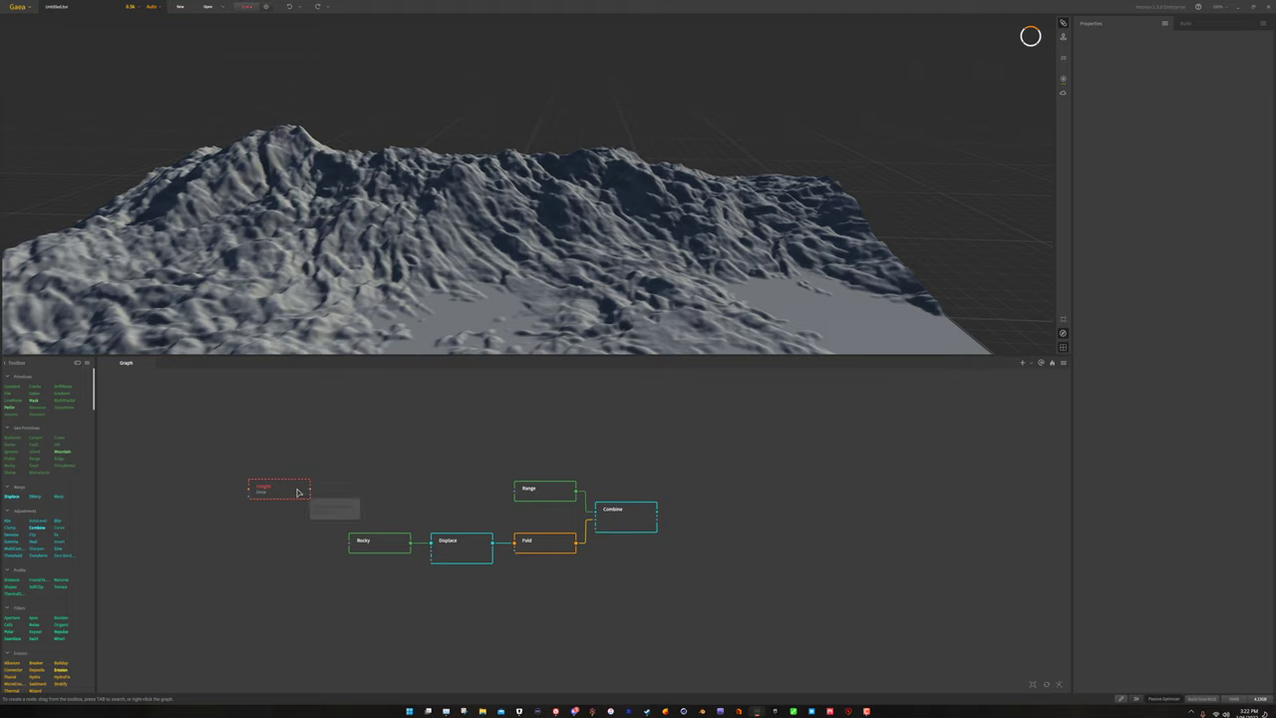
drag(577, 595, 596, 528)
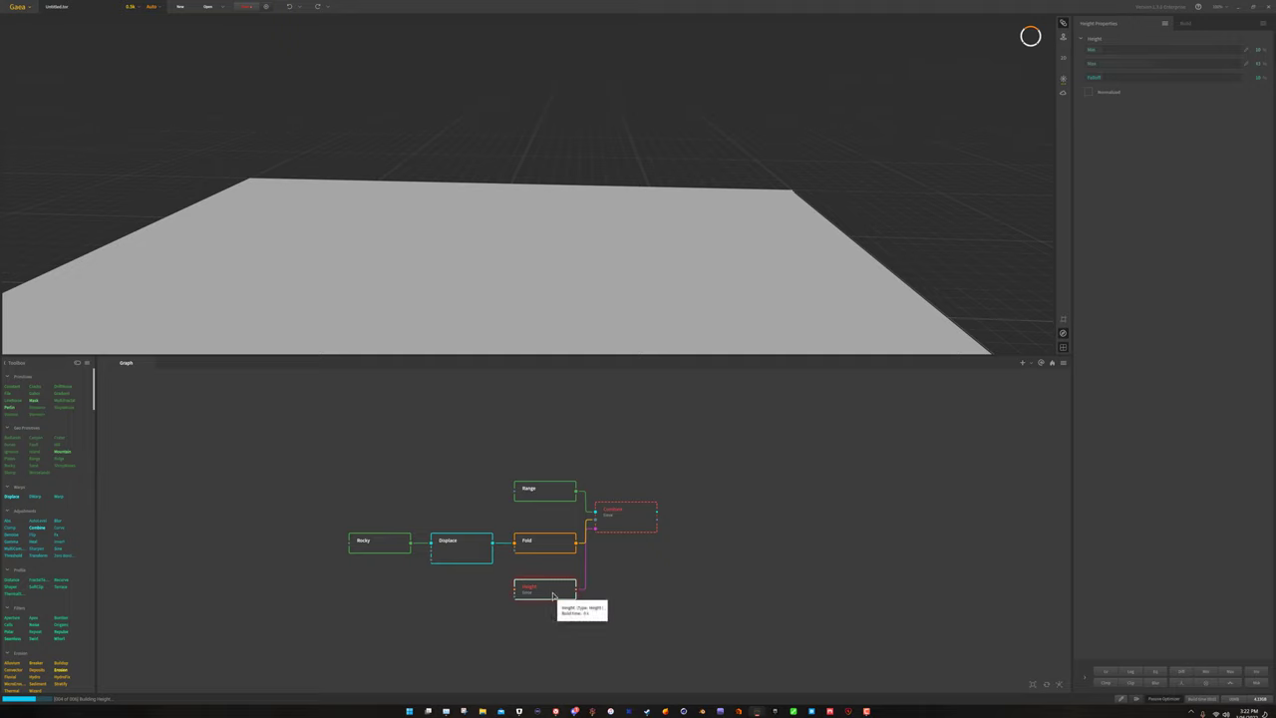
drag(553, 595, 465, 490)
click(562, 618)
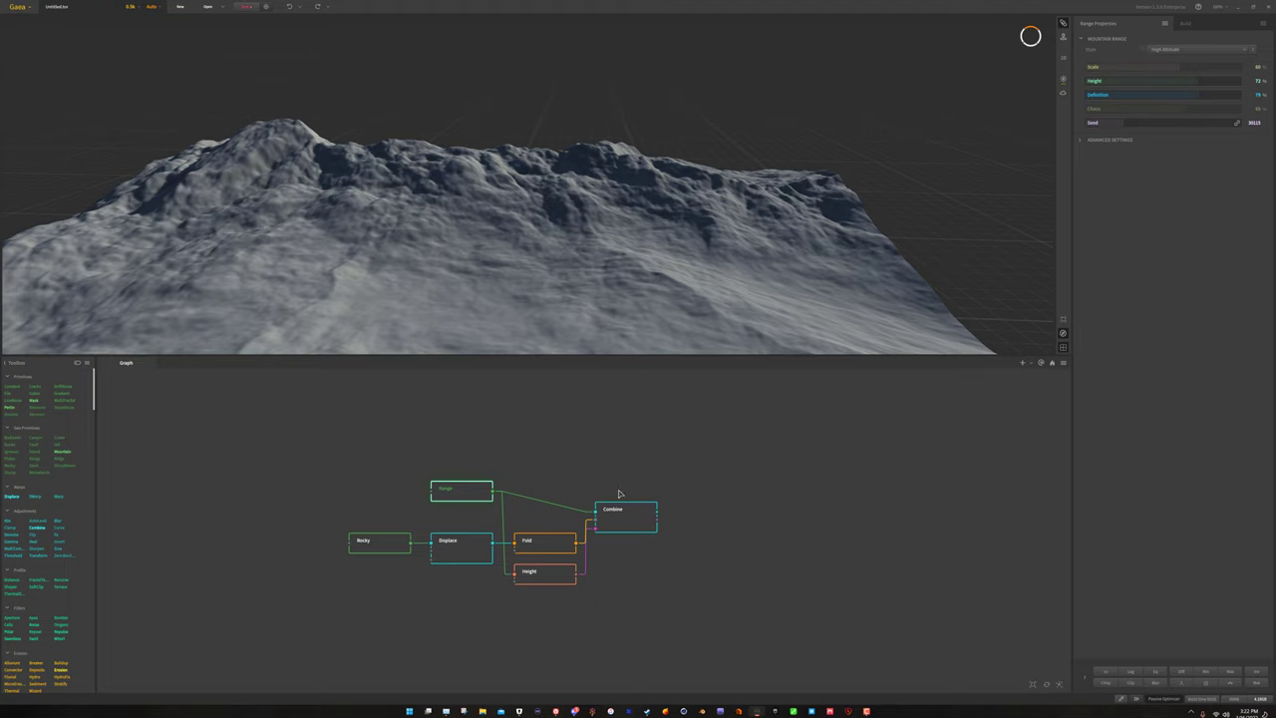
Set the Height node's Max to 100% and its Min to about 19%.
click(555, 581)
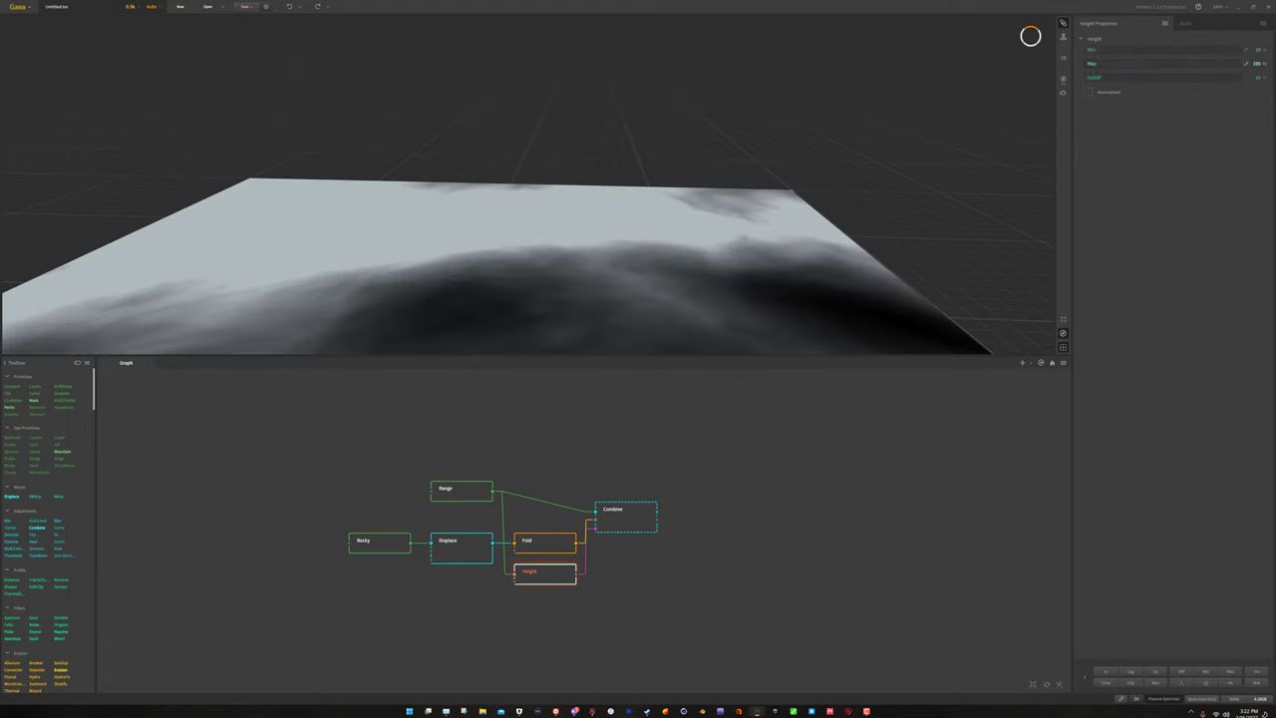
click(1188, 50)
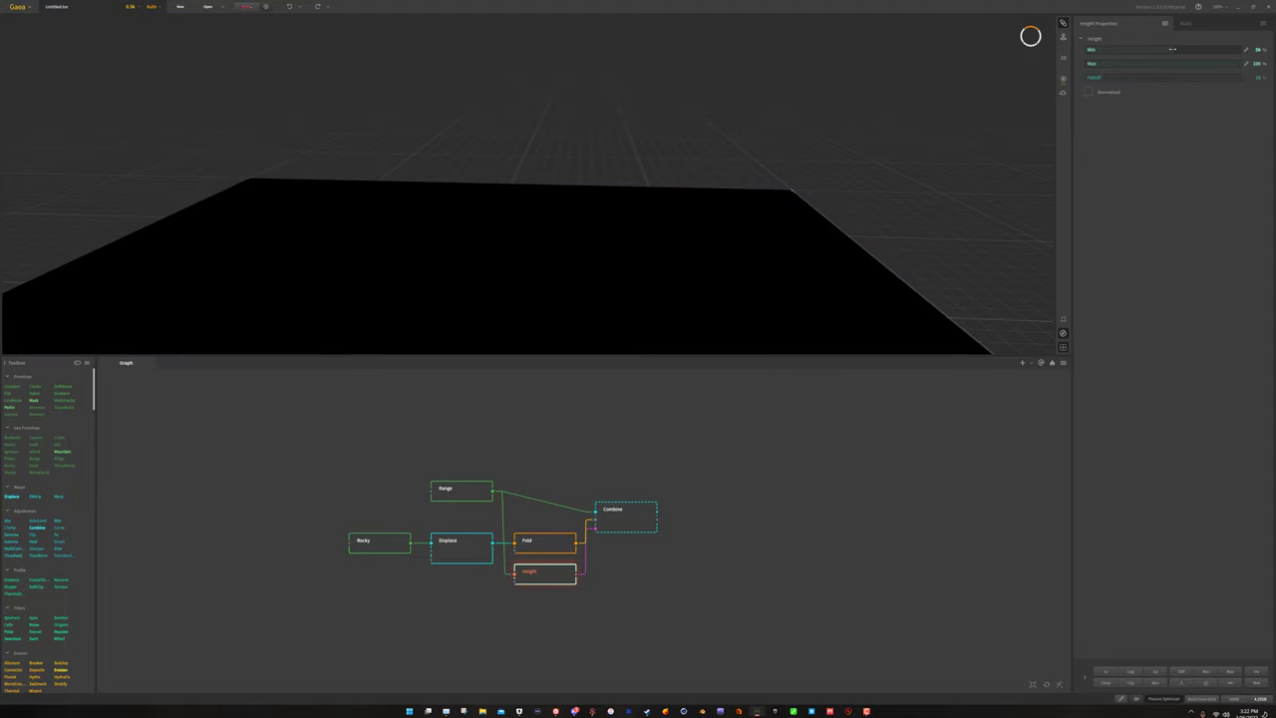
drag(1173, 49, 1114, 49)
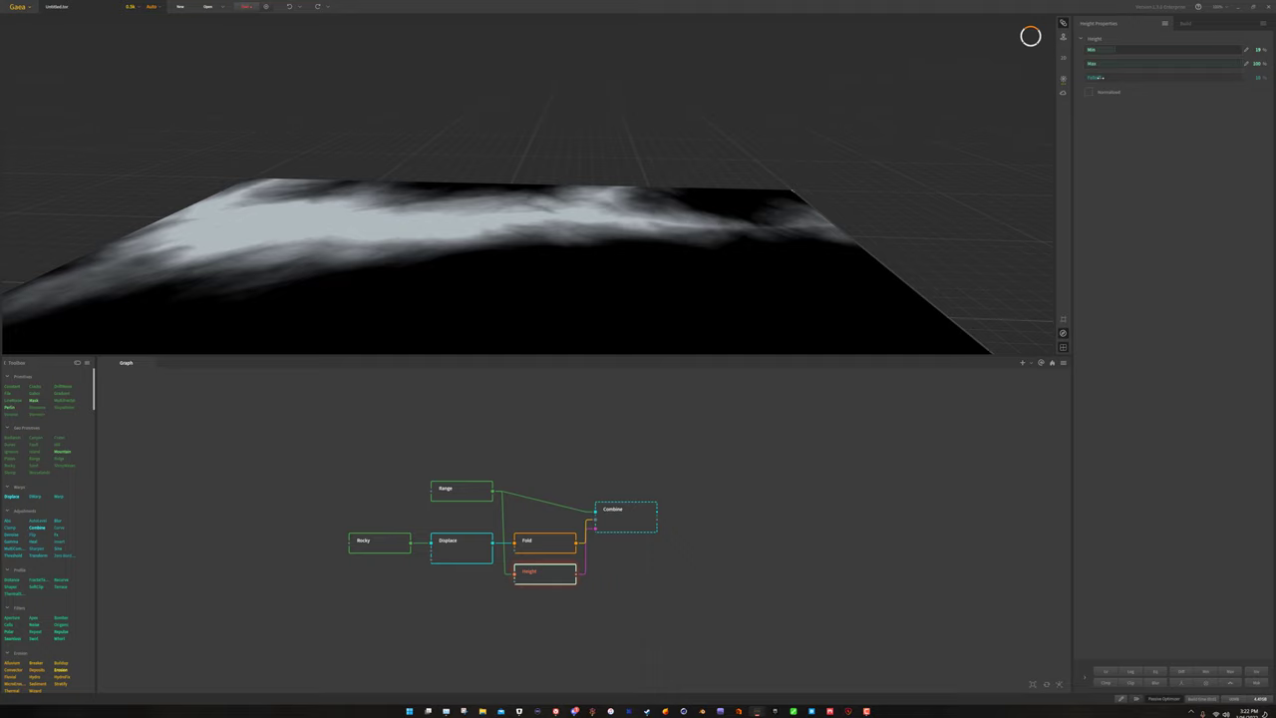
Compare the height-masked Combine terrain with the plain Range output from different angles.
click(628, 520)
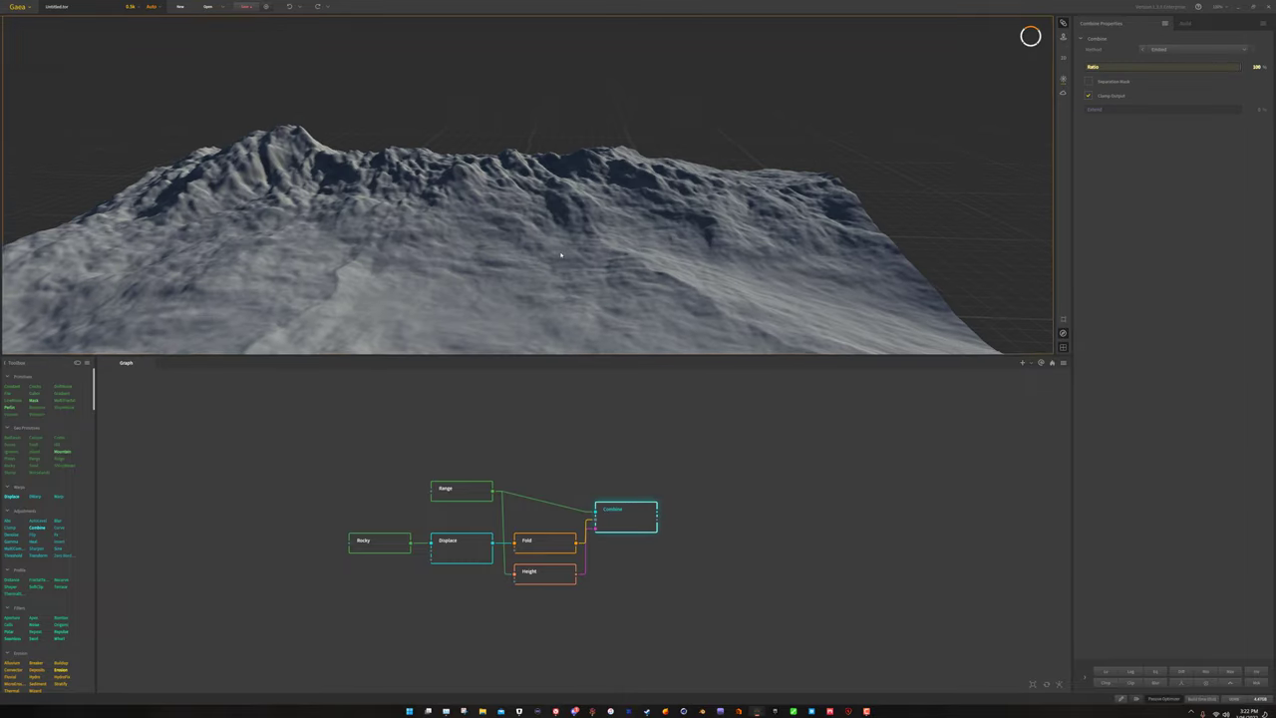
mouse_move(561, 254)
mouse_down()
mouse_move(743, 249)
mouse_move(556, 244)
mouse_move(546, 258)
mouse_up()
click(475, 495)
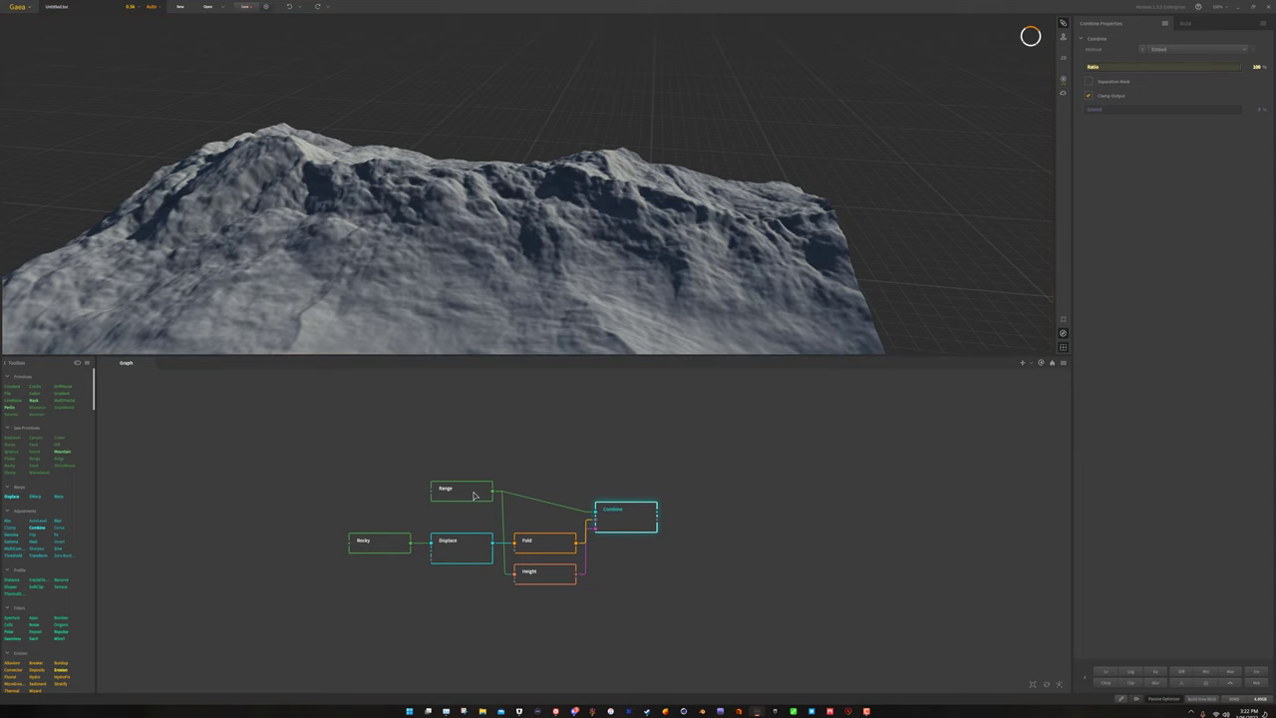
click(627, 510)
drag(546, 231, 603, 201)
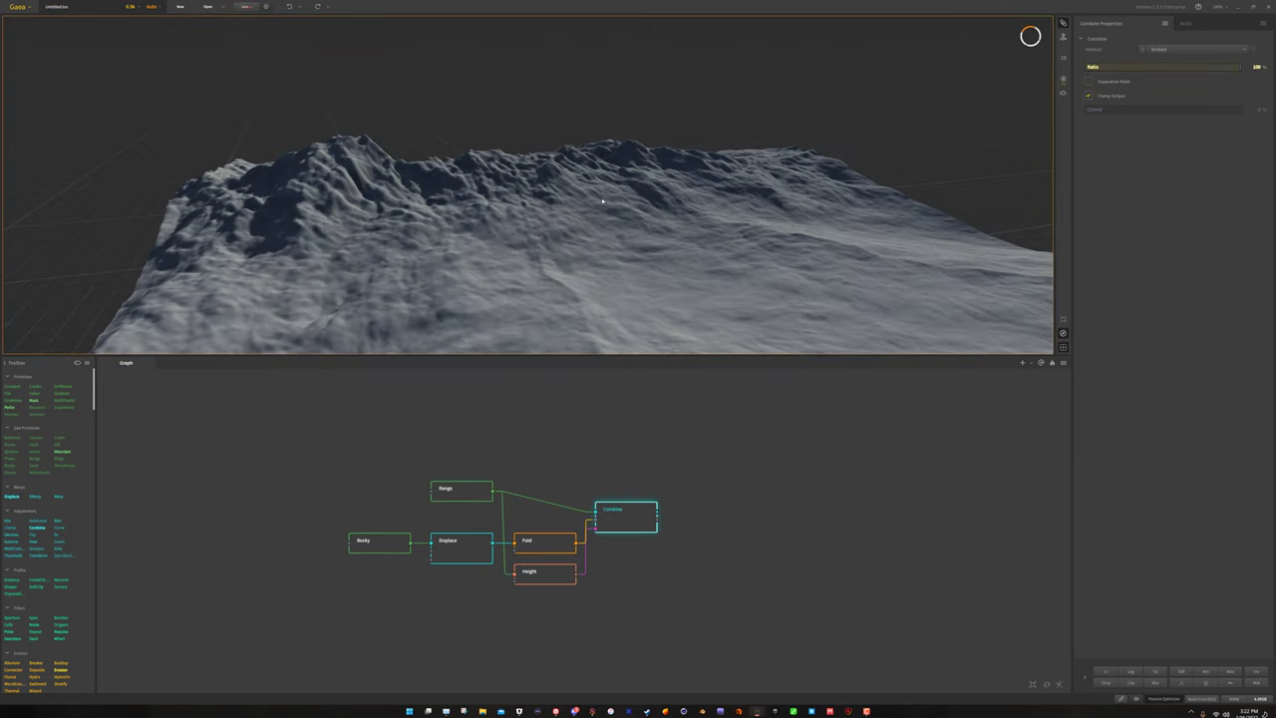
Set the preview resolution to 1K and inspect the Combine terrain's peak up close.
click(129, 6)
click(133, 29)
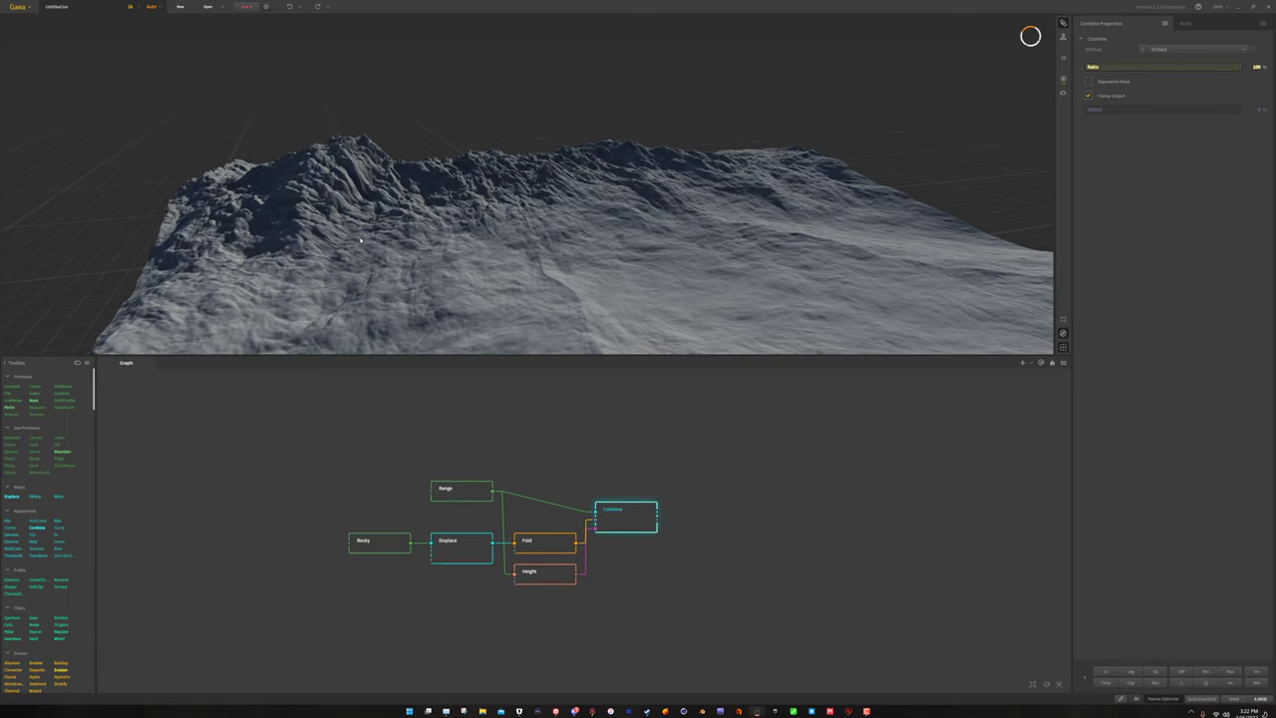
drag(420, 198, 429, 266)
scroll(466, 236, up, 6)
scroll(465, 236, down, 6)
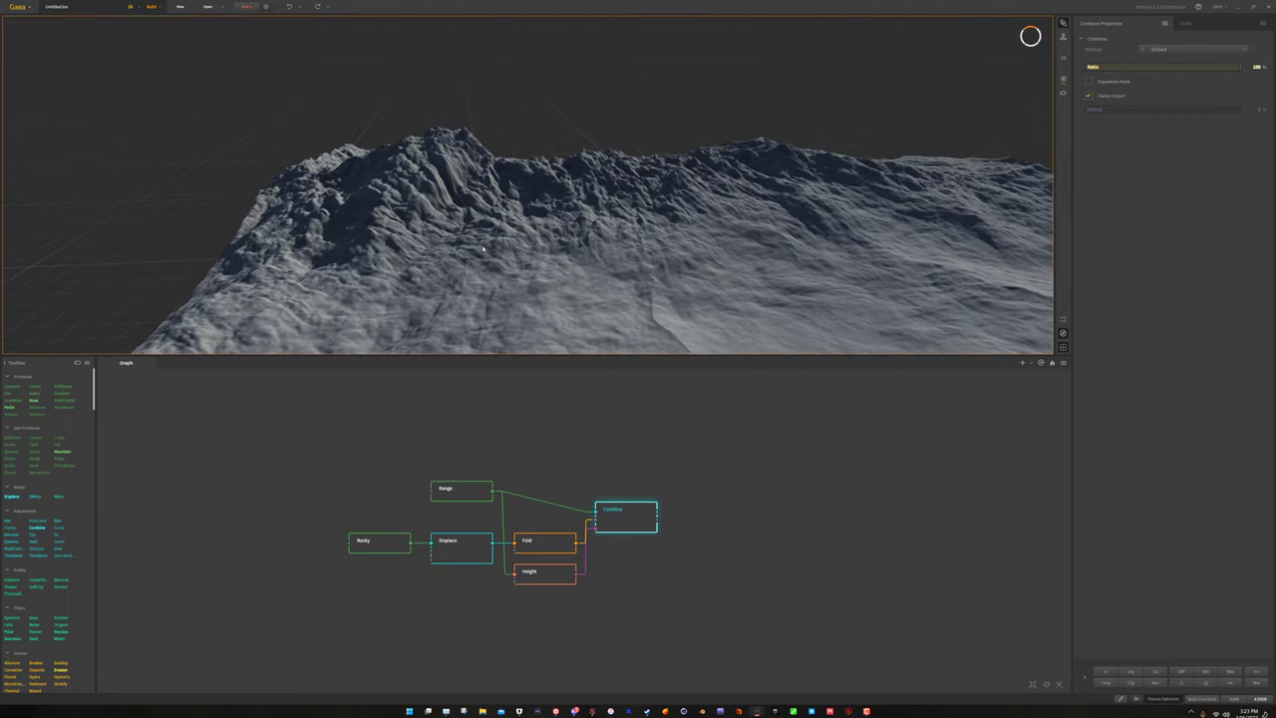
Apply the Eq (Equalize) modifier to the Rocky node and examine its effect on Rocky and Combine.
click(375, 543)
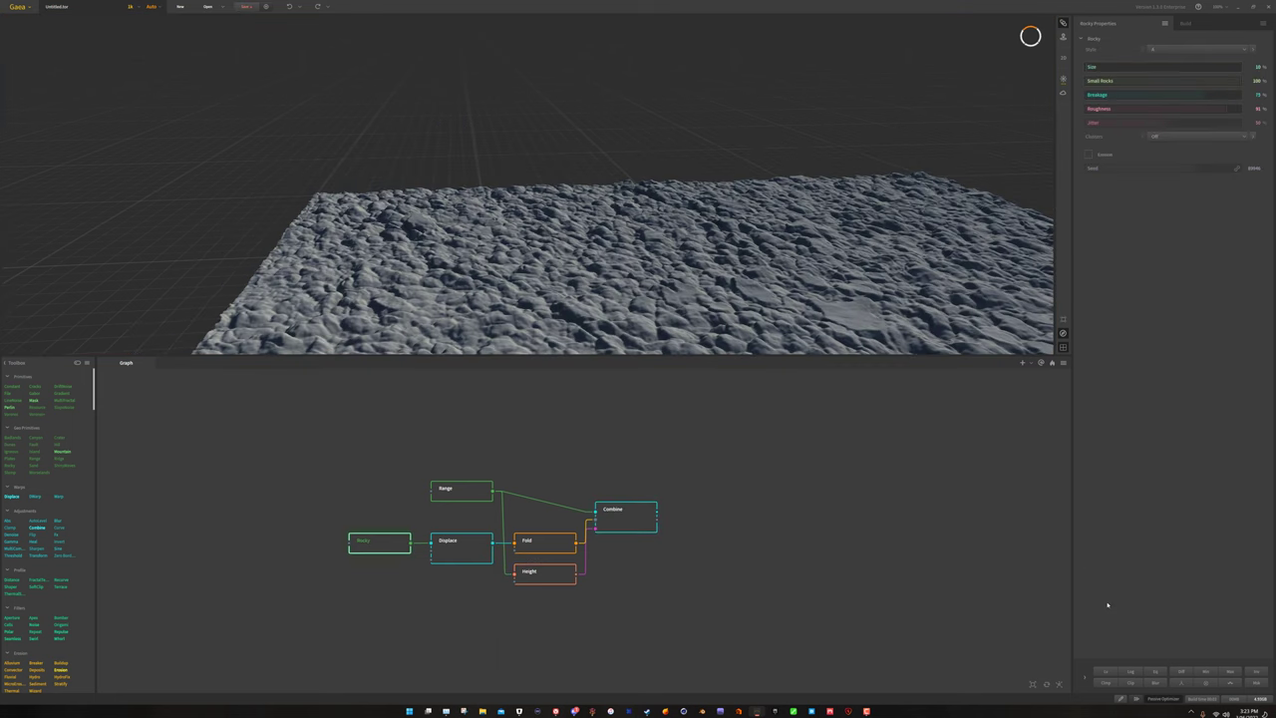
click(1156, 672)
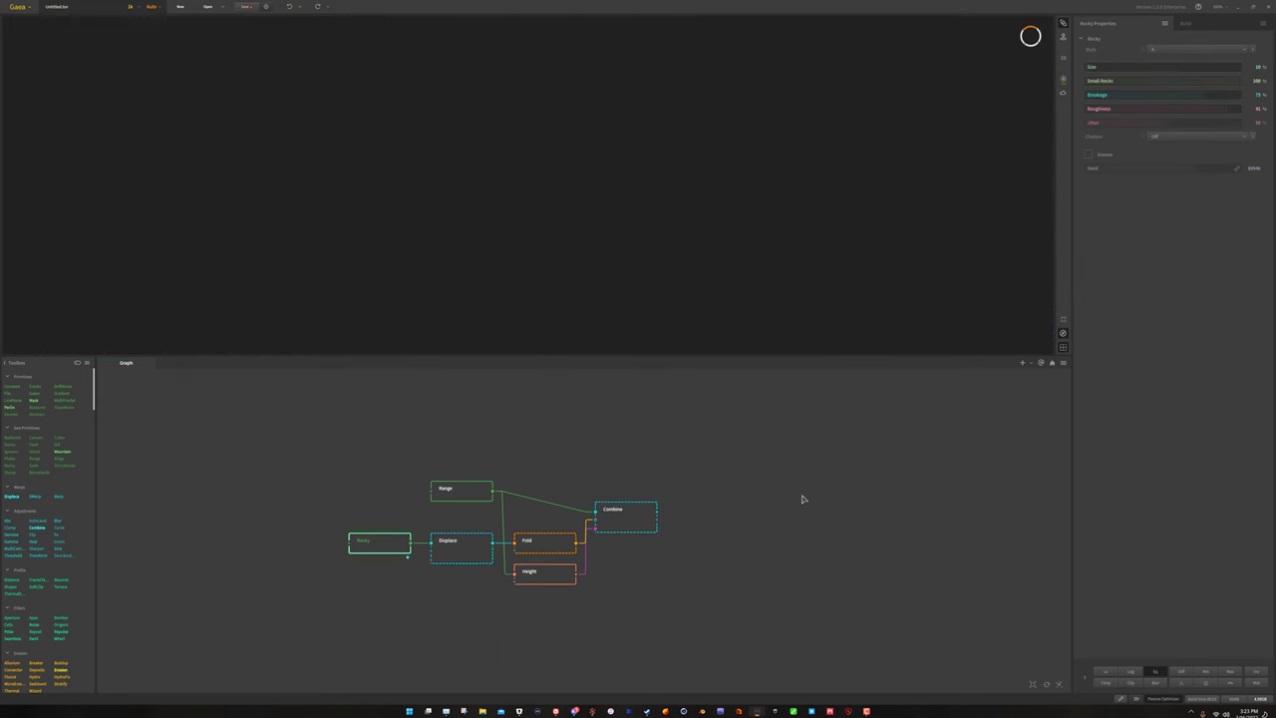
scroll(769, 228, down, 6)
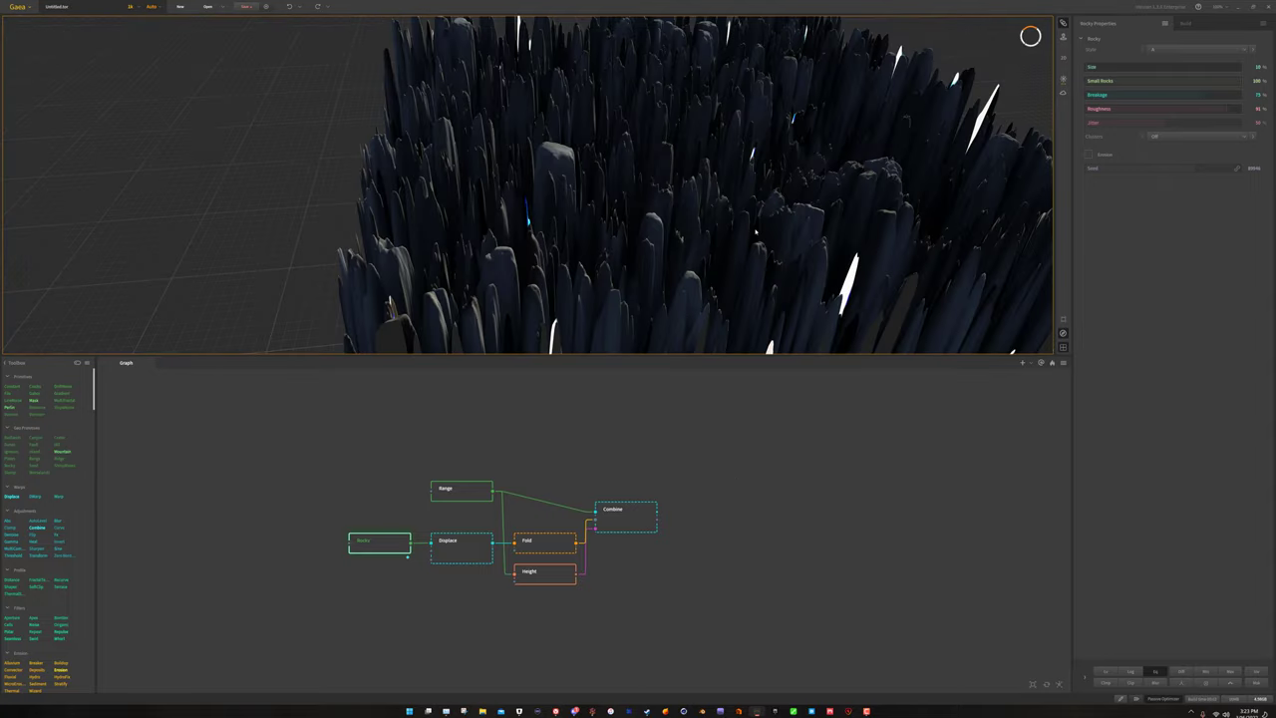
drag(737, 238, 705, 379)
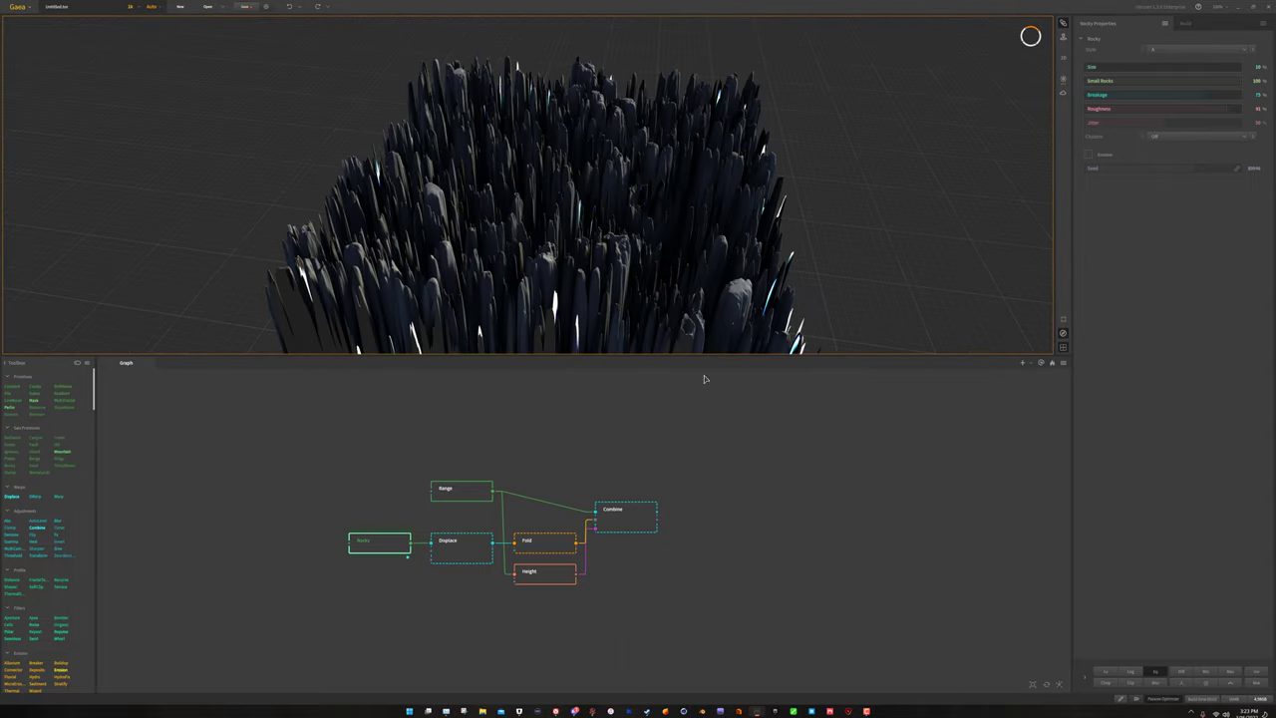
click(630, 520)
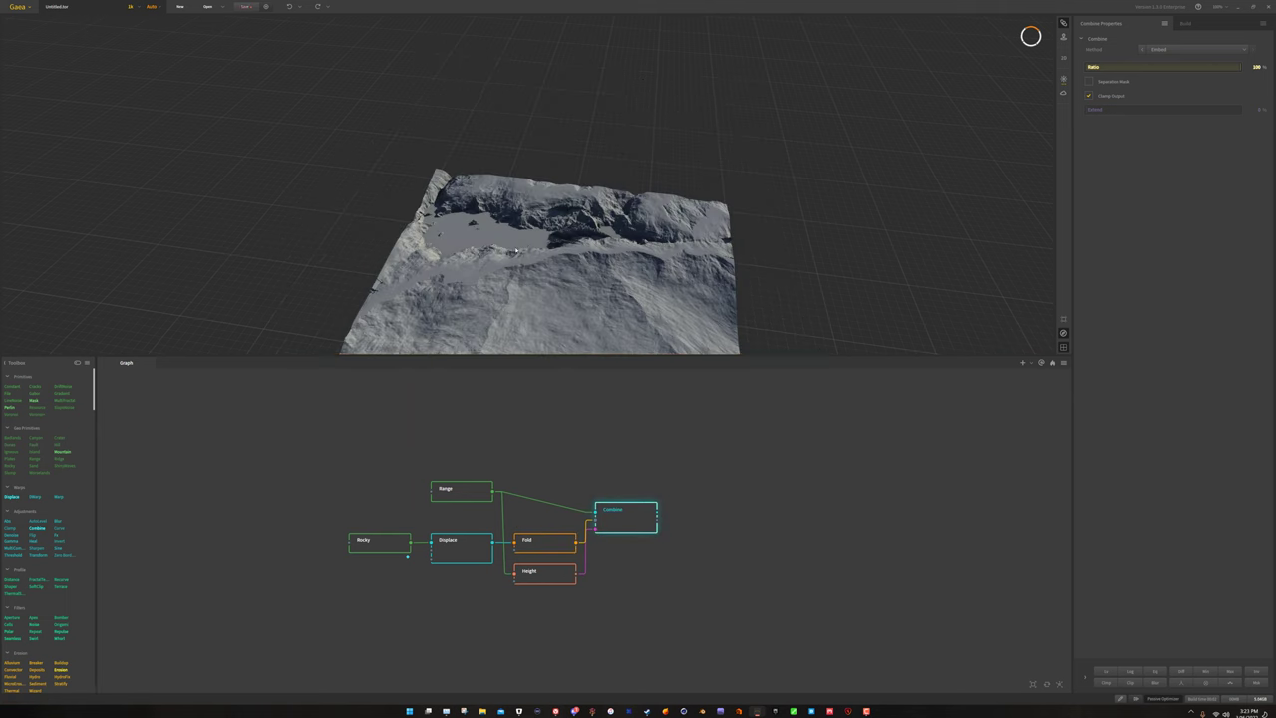
drag(515, 250, 556, 324)
scroll(536, 262, up, 3)
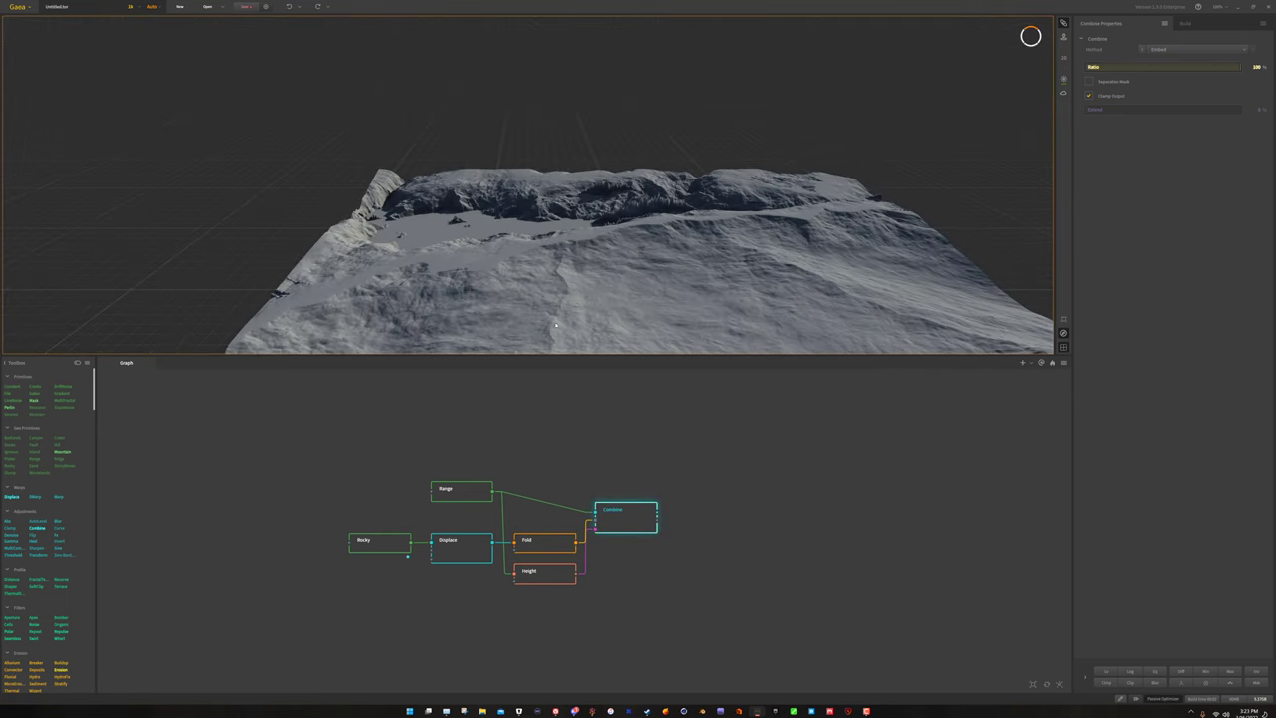
Pin the Combine node's output as the viewport preview and move the node level with Range.
click(381, 538)
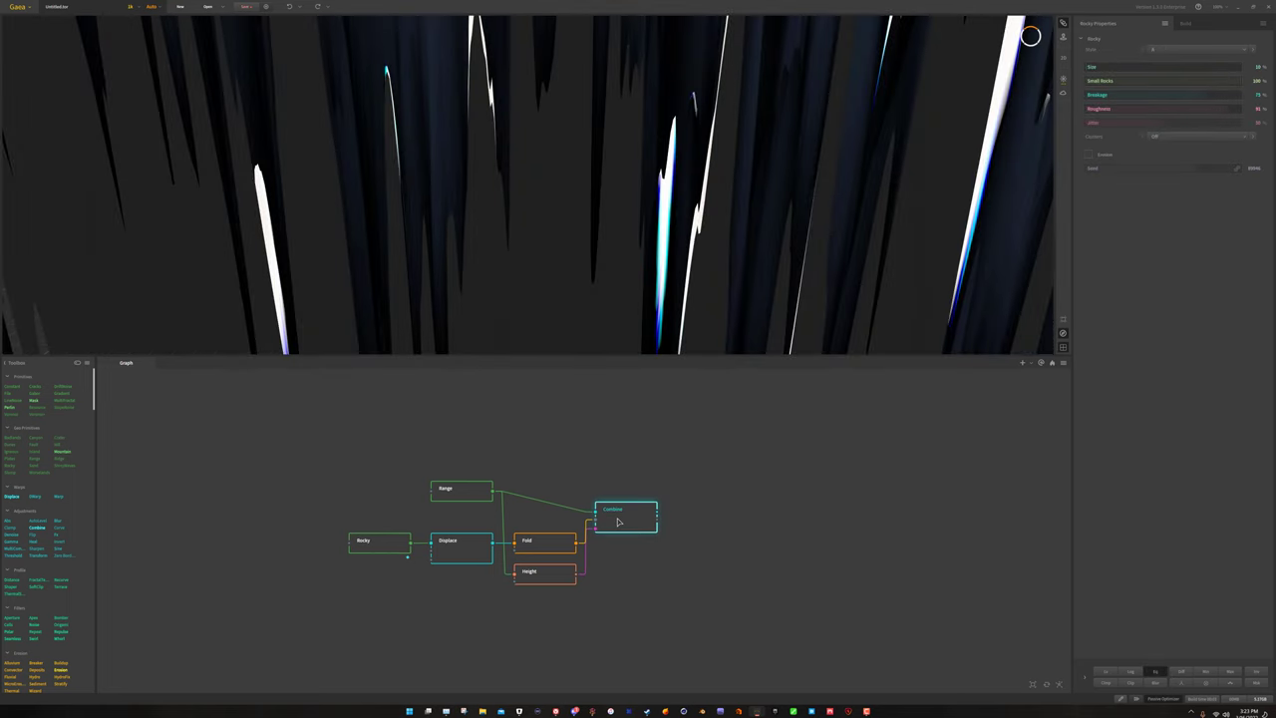
click(618, 522)
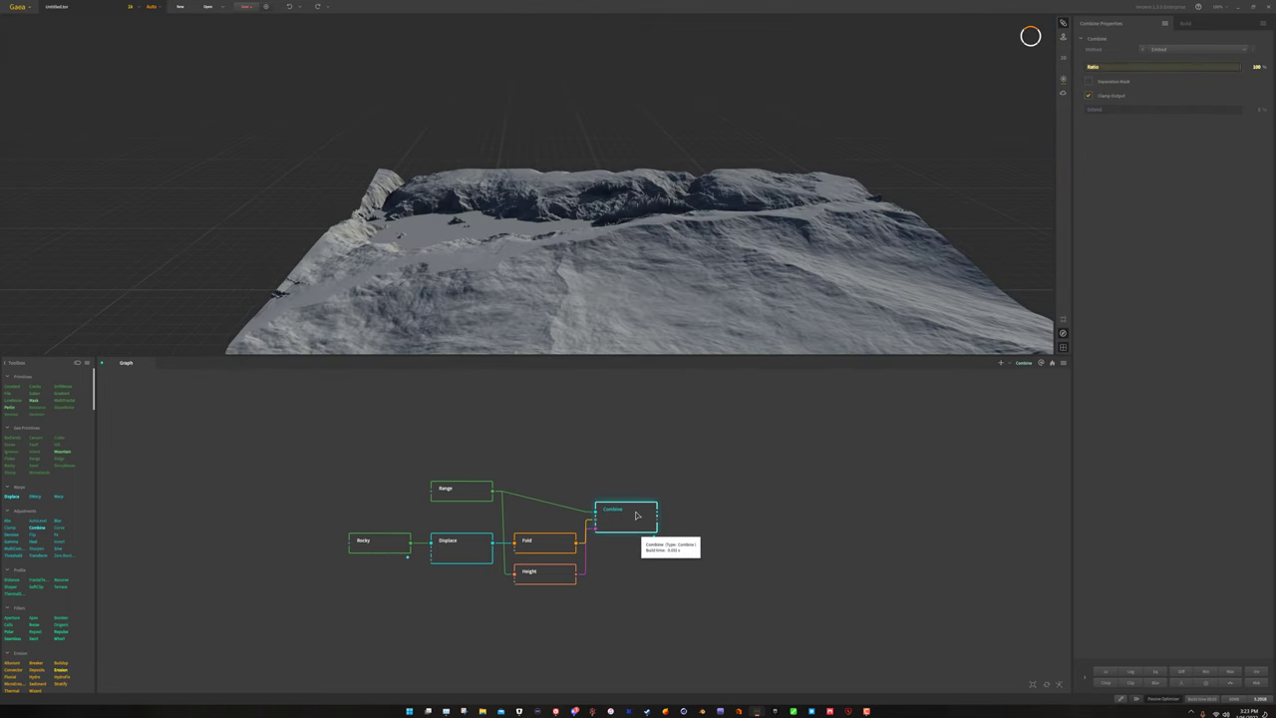
drag(637, 515, 638, 495)
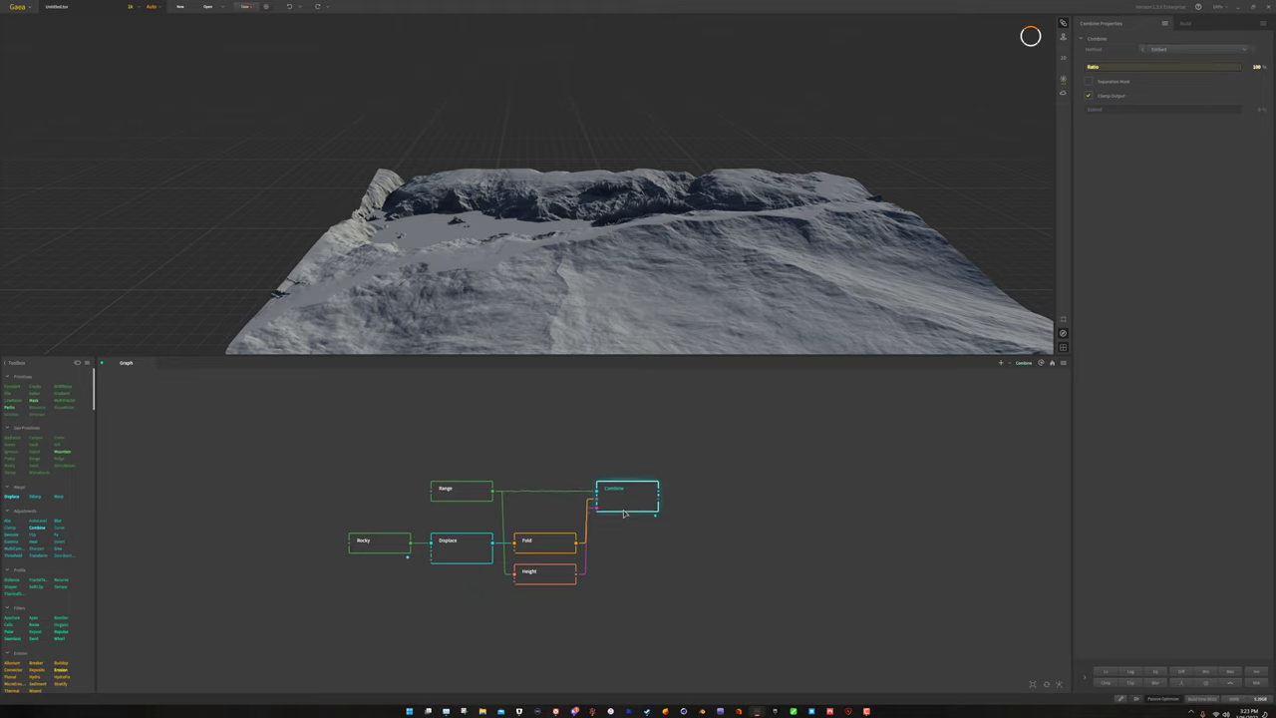
right_click(631, 492)
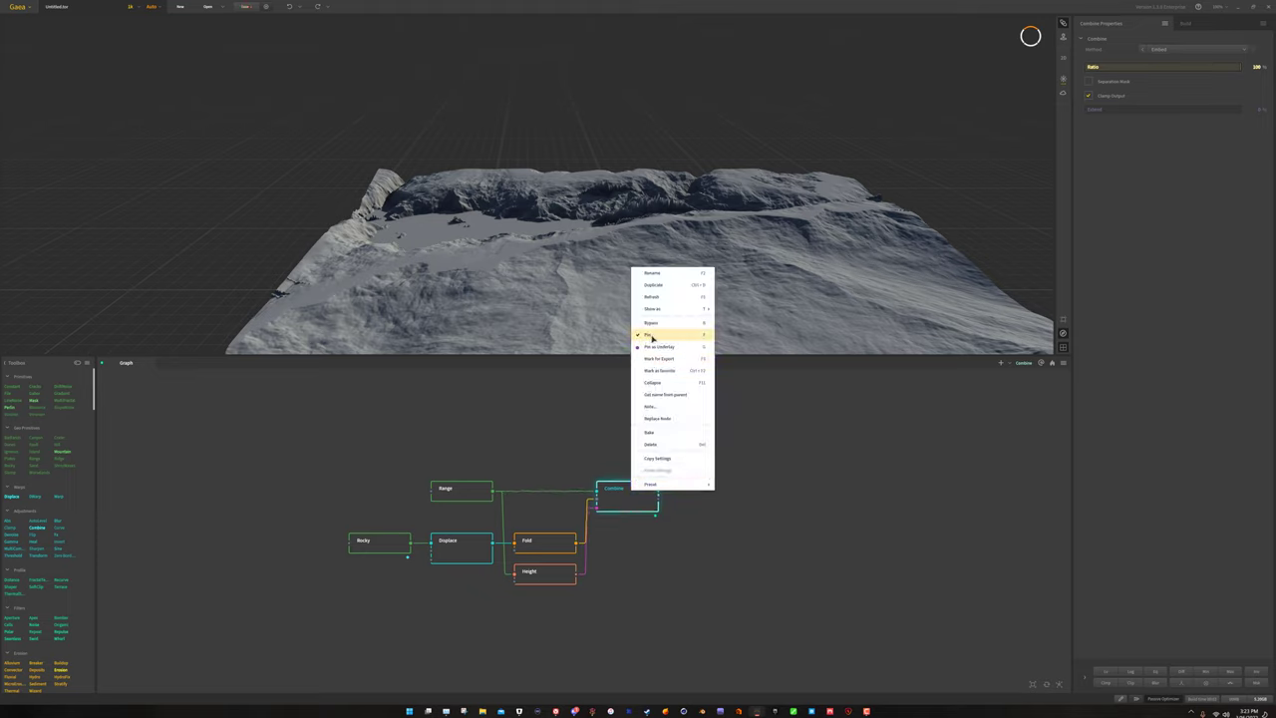
click(698, 555)
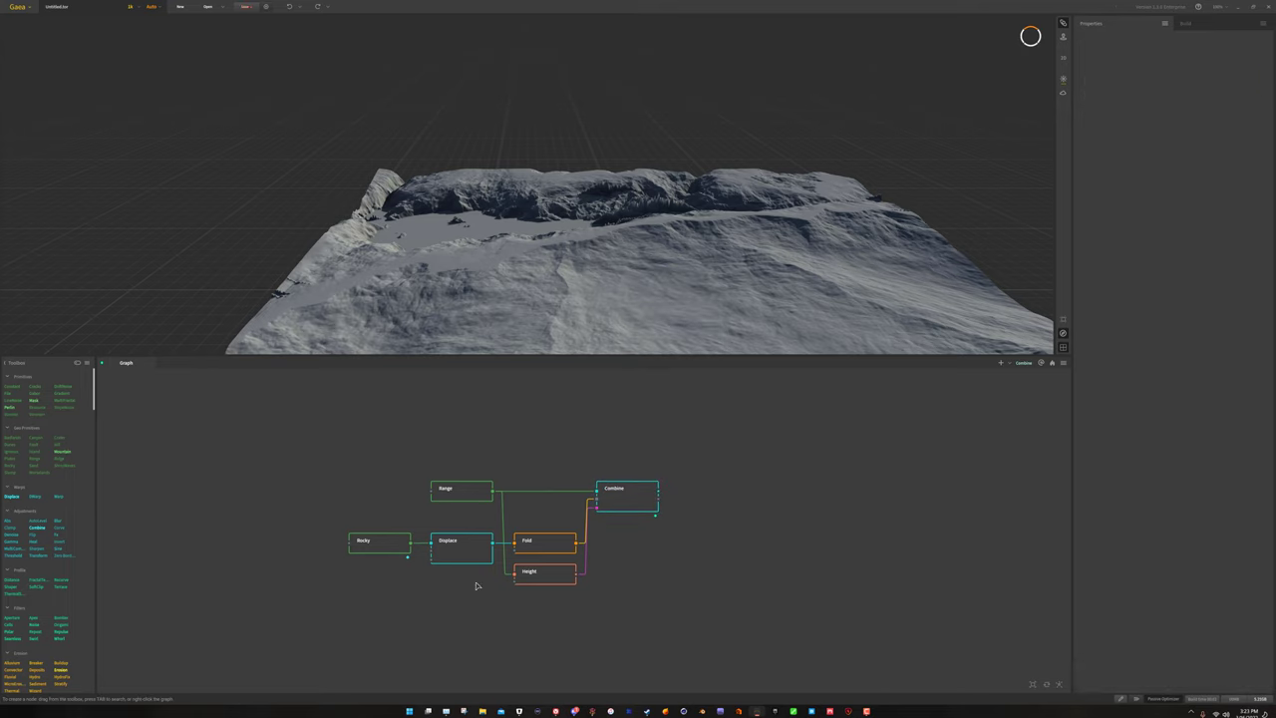
Sharply lower the Influence of the Rocky node's Eq modifier and check the pinned Combine terrain from different angles.
click(370, 539)
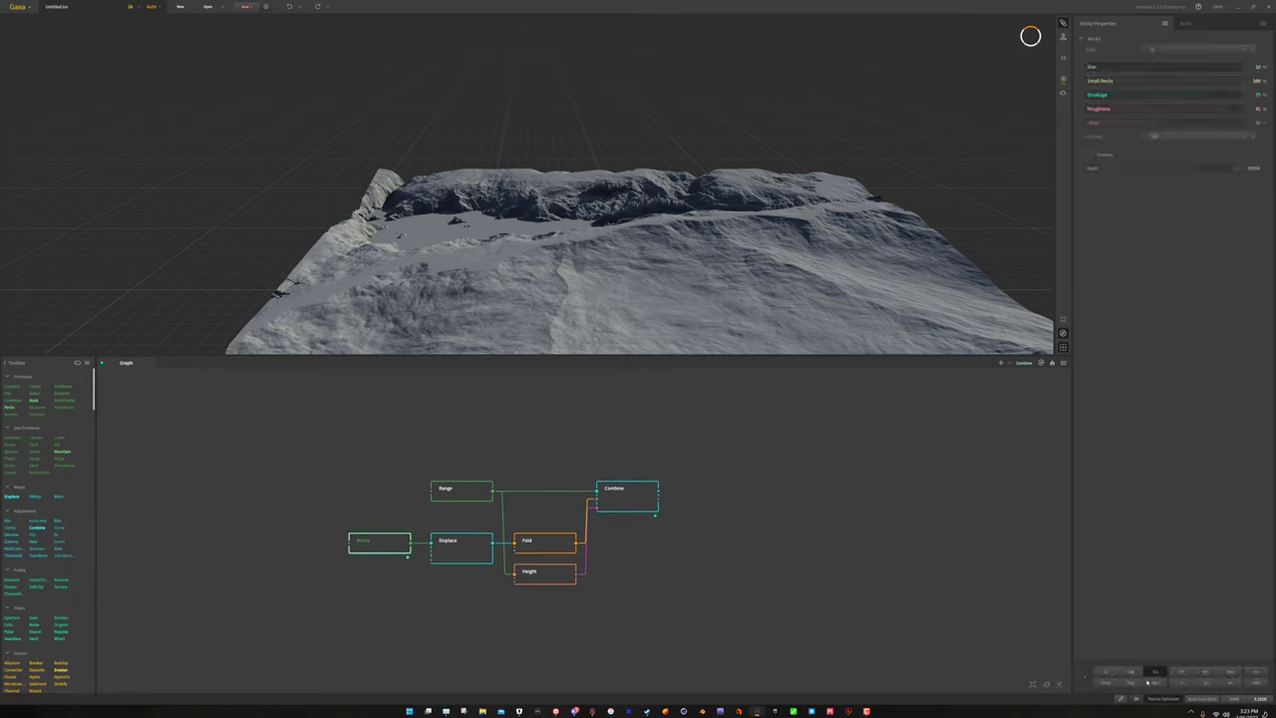
click(1086, 678)
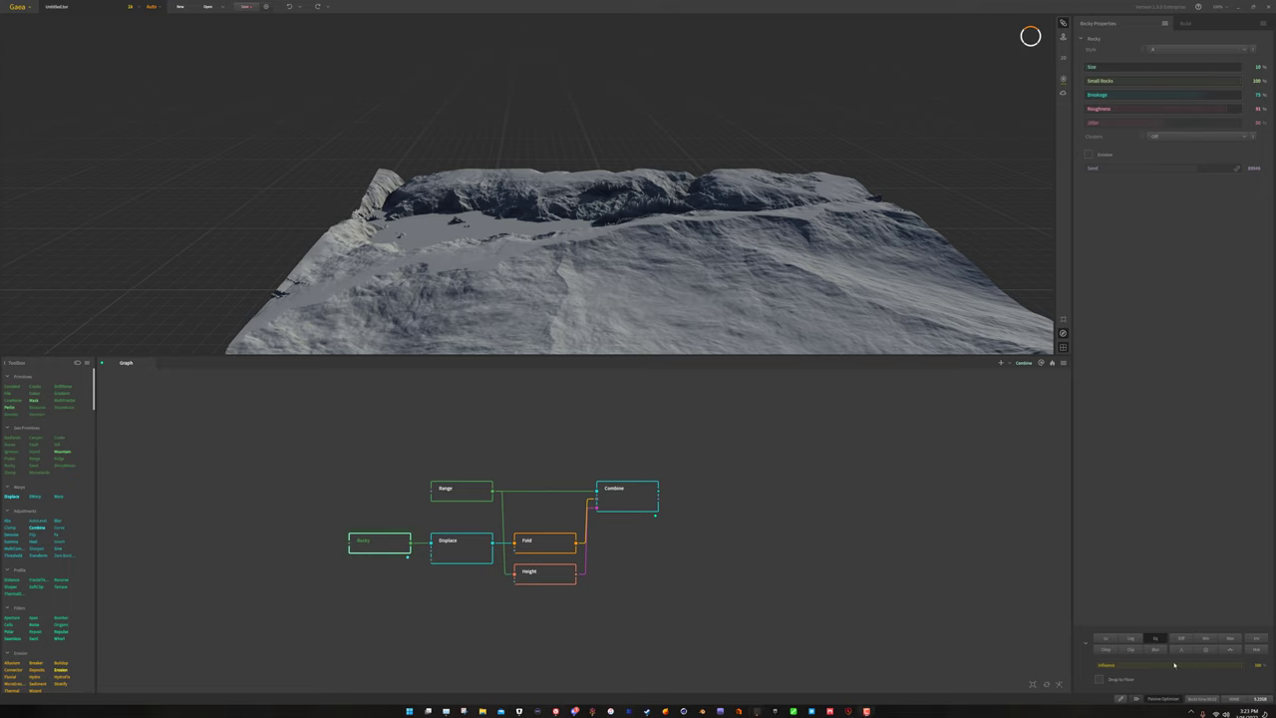
click(1143, 668)
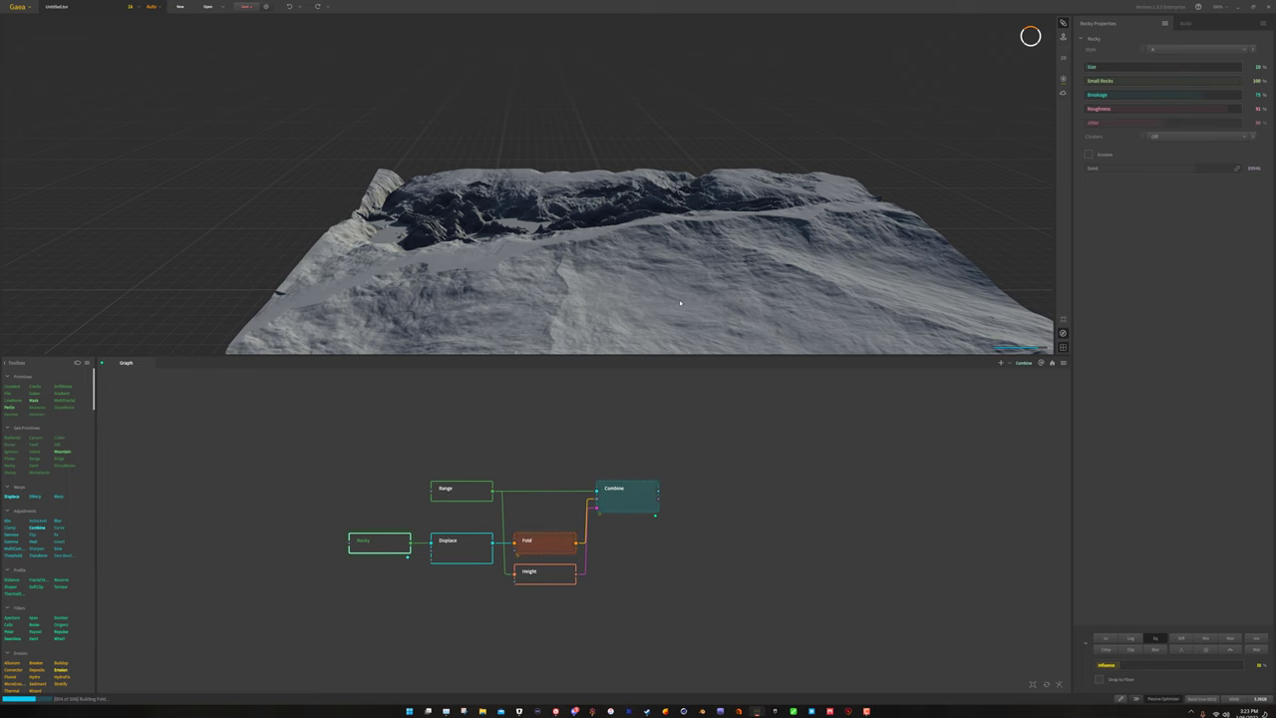
mouse_move(680, 303)
mouse_down()
mouse_move(475, 196)
mouse_move(500, 213)
mouse_up()
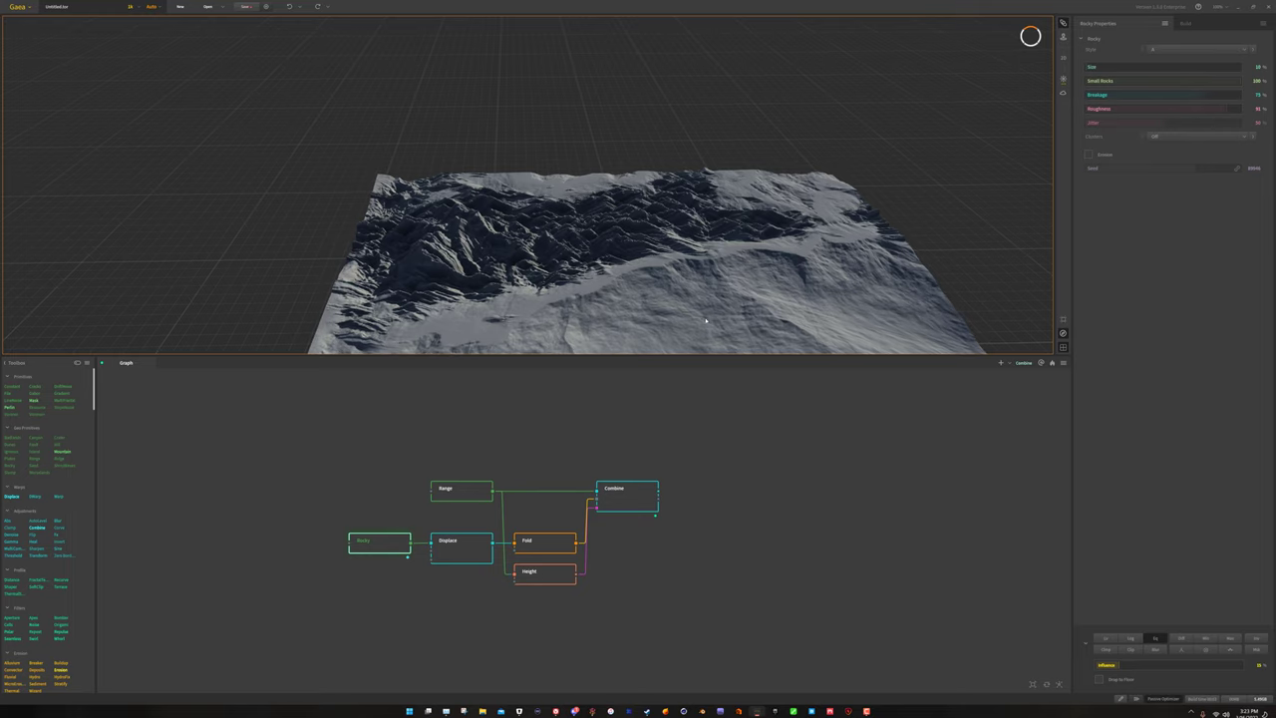
click(1122, 665)
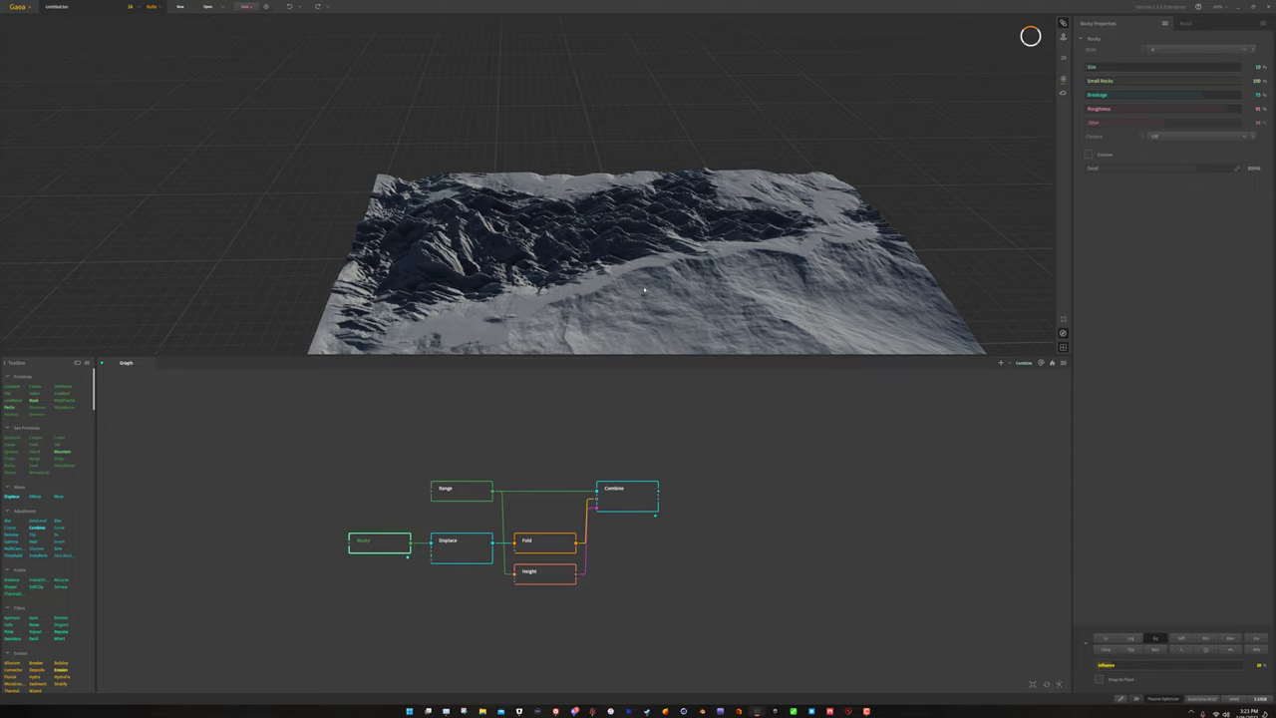
drag(679, 328, 88, 182)
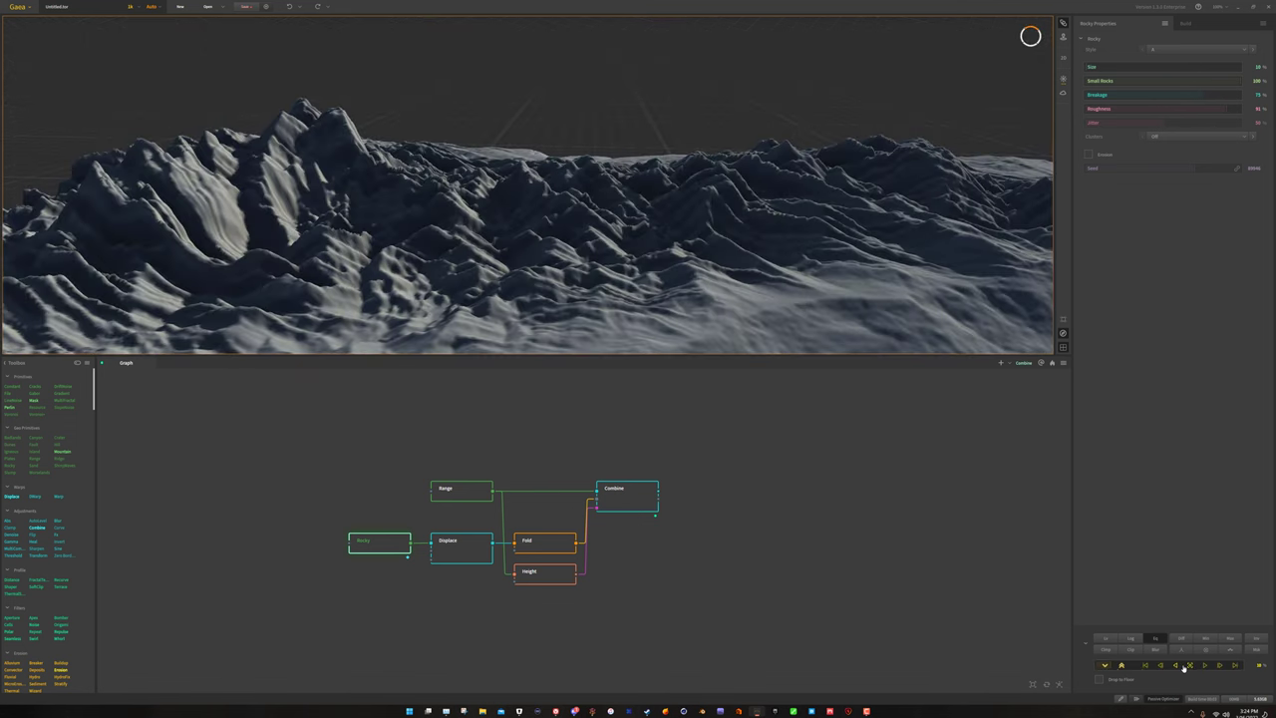
Lower the Rocky Eq modifier's Influence further in small steps and inspect the Combine ridge from above.
click(1176, 665)
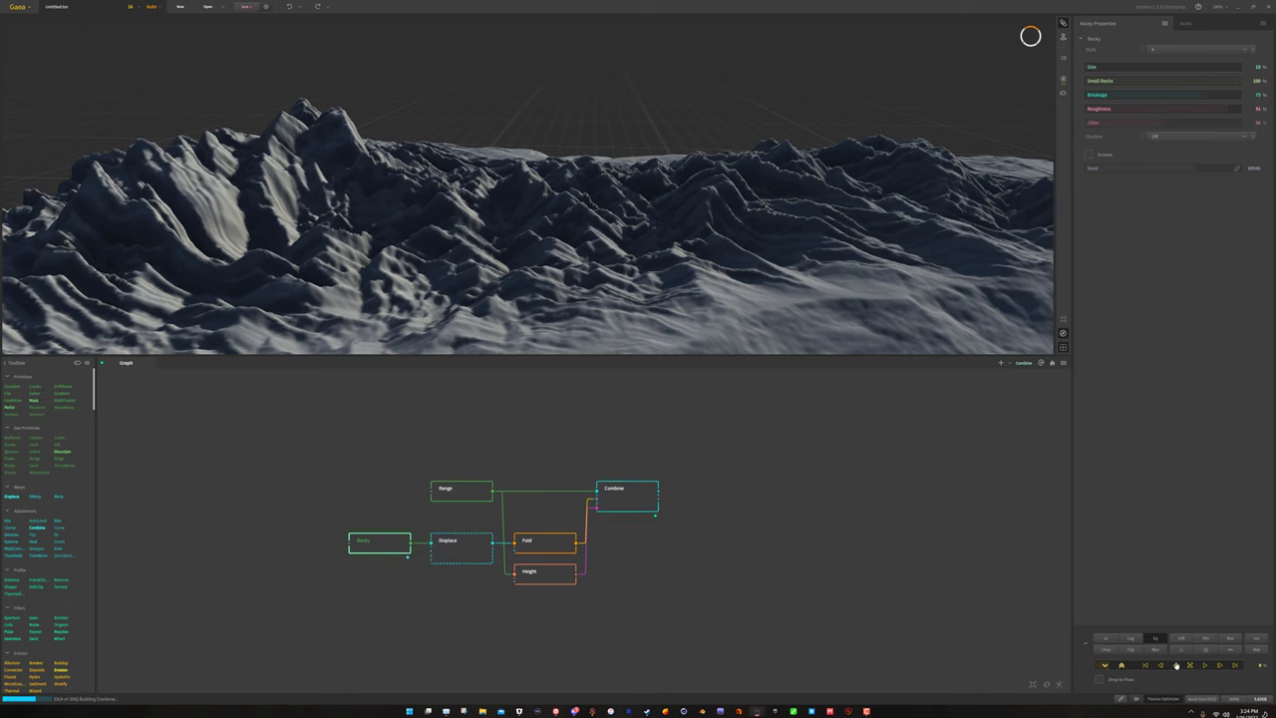
scroll(527, 185, down, 4)
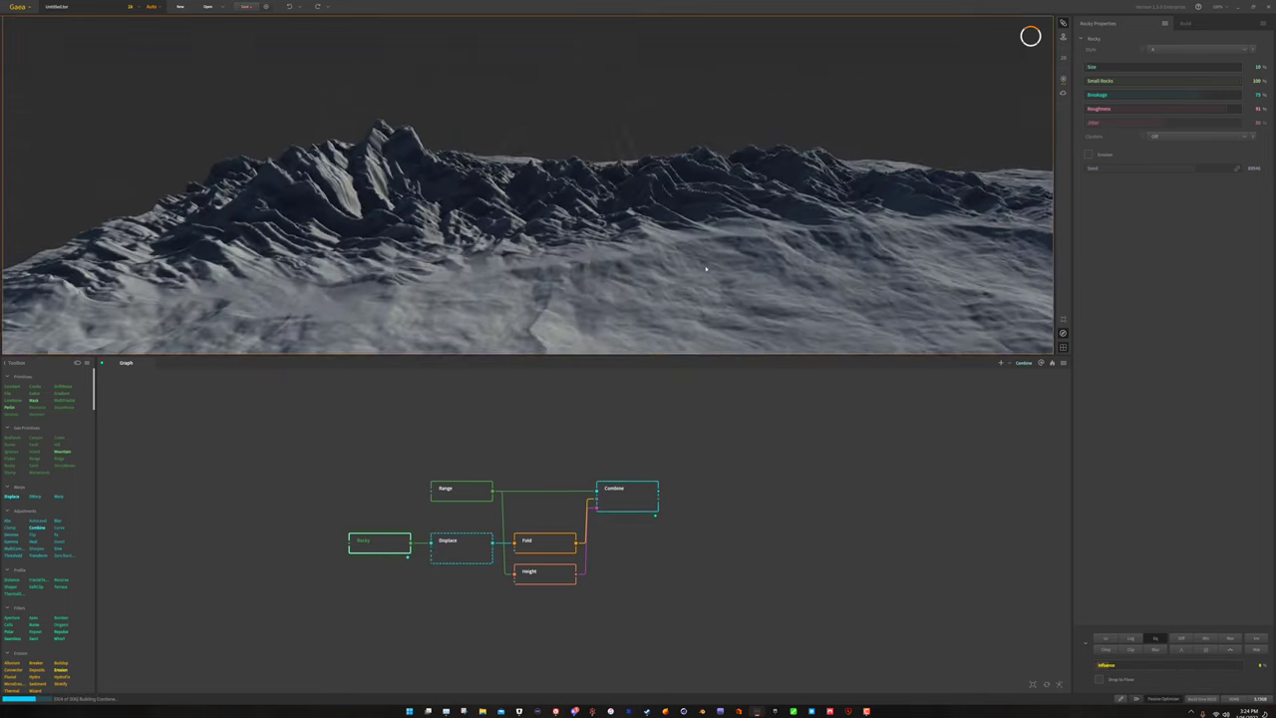
mouse_move(1125, 666)
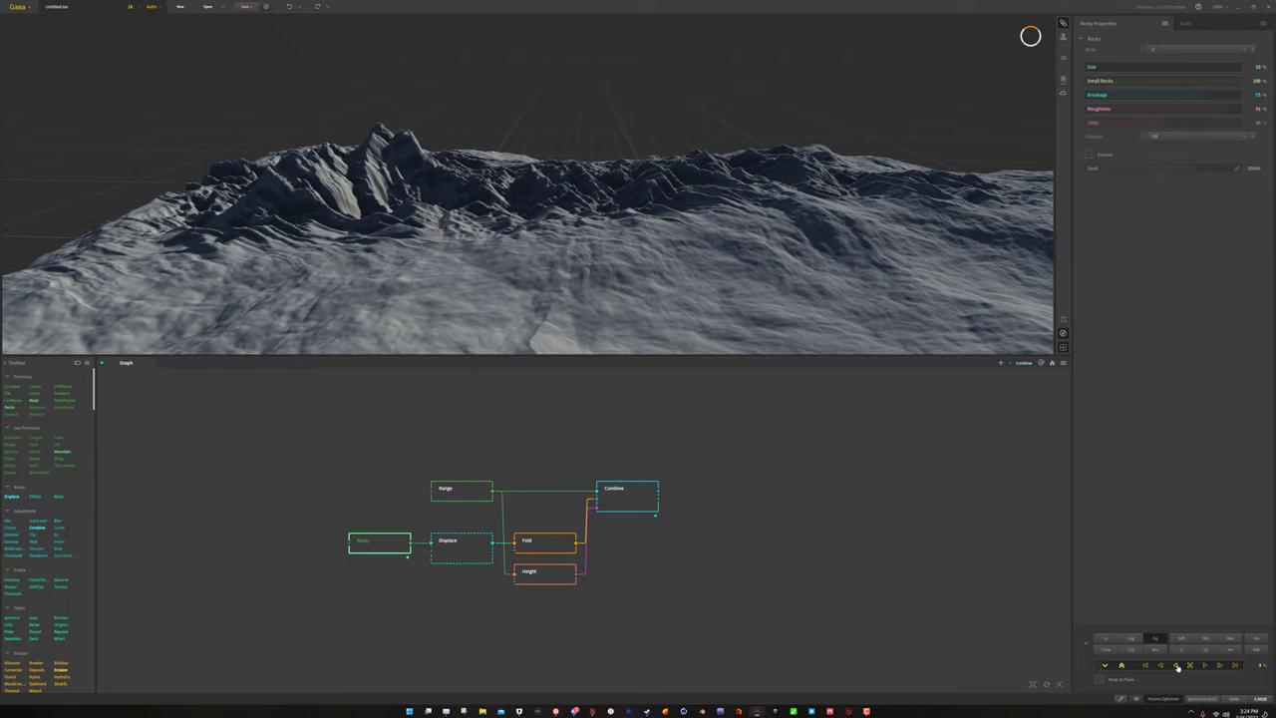
drag(758, 150, 189, 331)
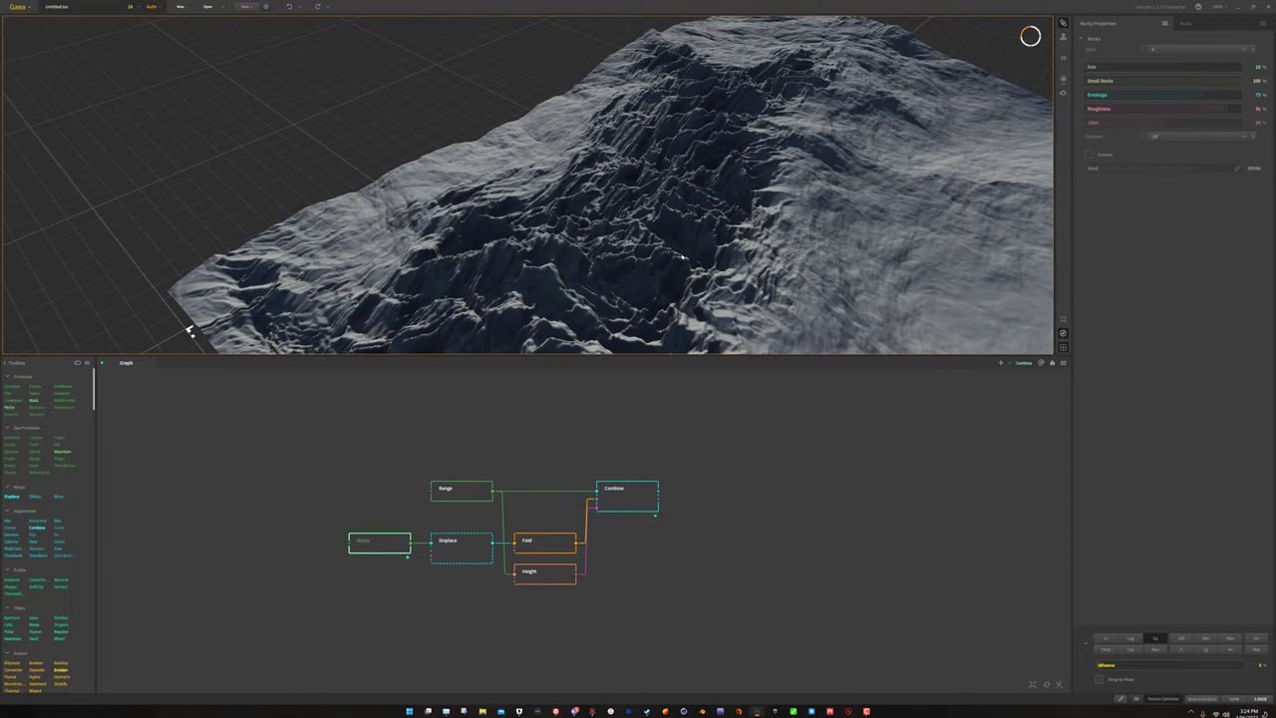
Unpin the Combine preview and compare the Displace, Fold and Combine outputs individually.
click(564, 541)
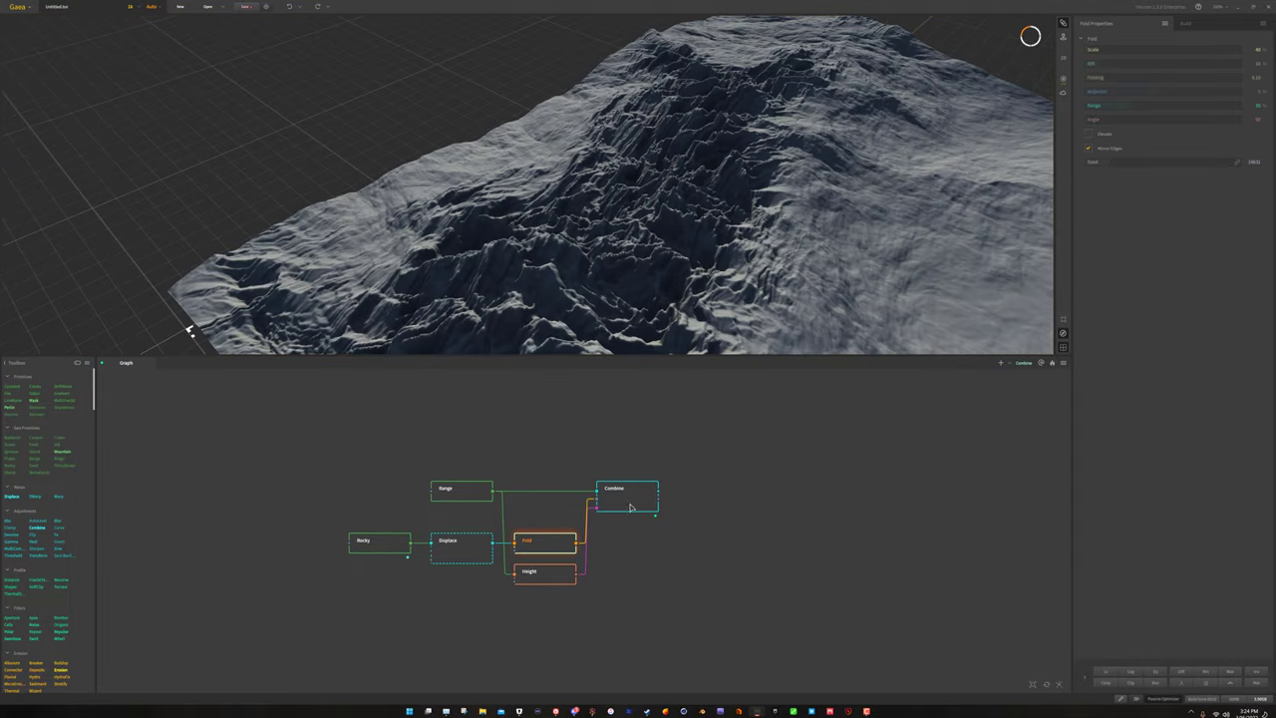
click(641, 499)
click(655, 547)
click(488, 544)
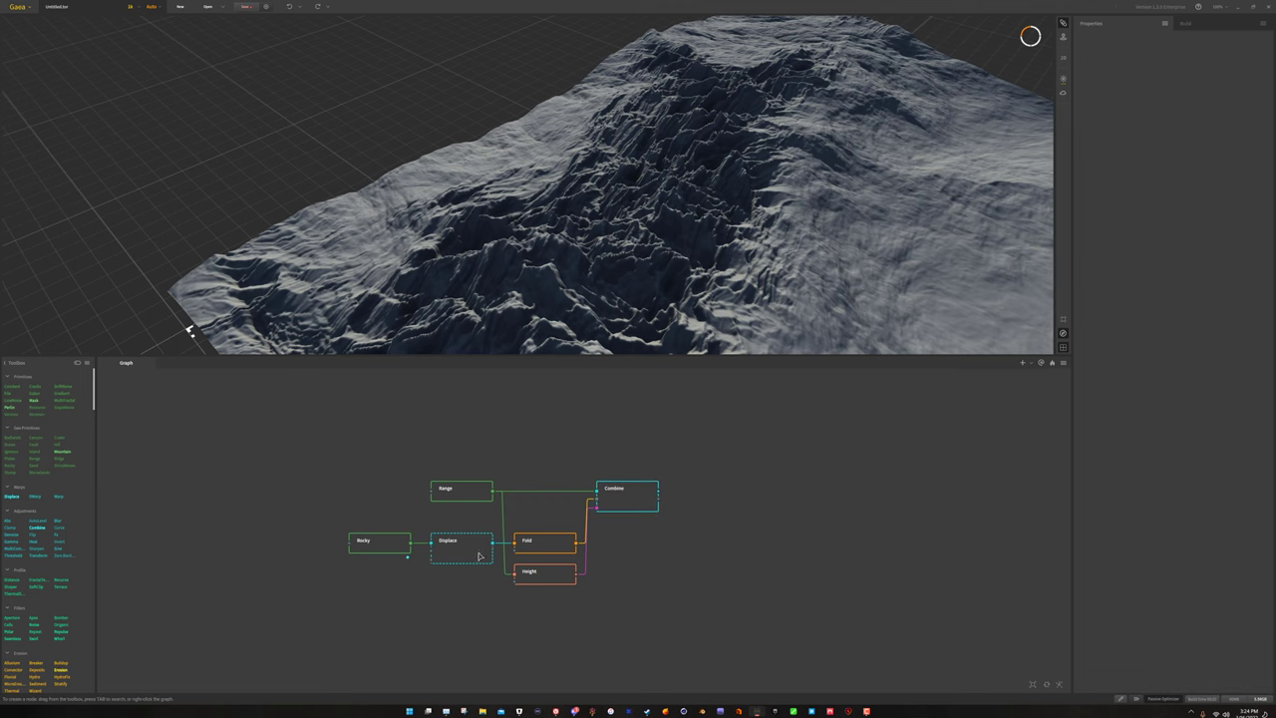
click(558, 551)
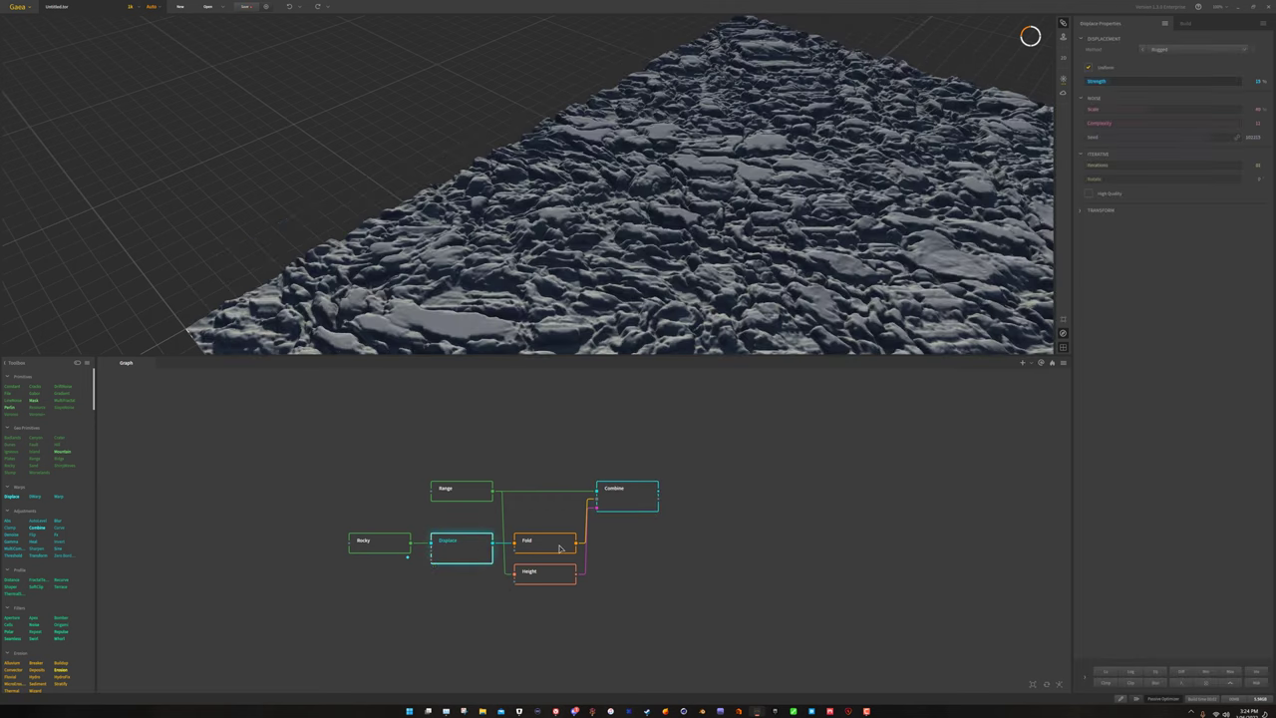
click(630, 498)
drag(837, 274, 654, 243)
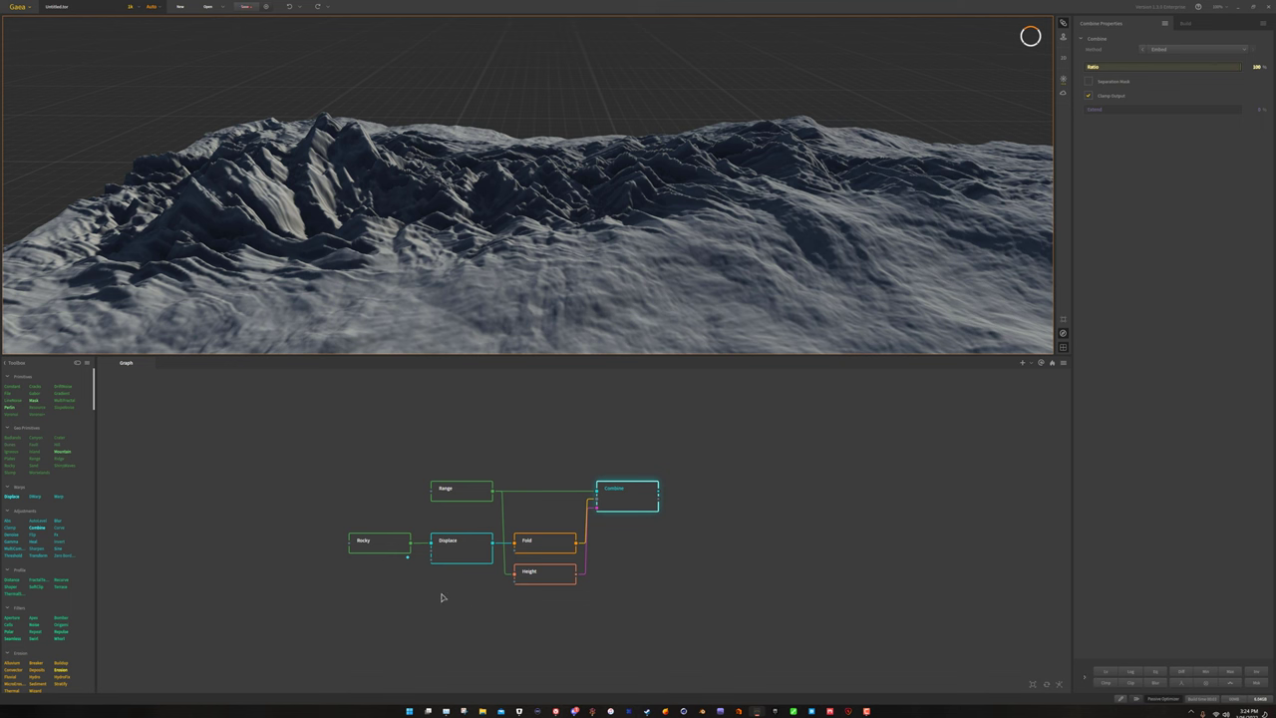
Fine-tune the Eq Influence on Rocky in small increments, checking the Combine terrain after each change.
click(382, 550)
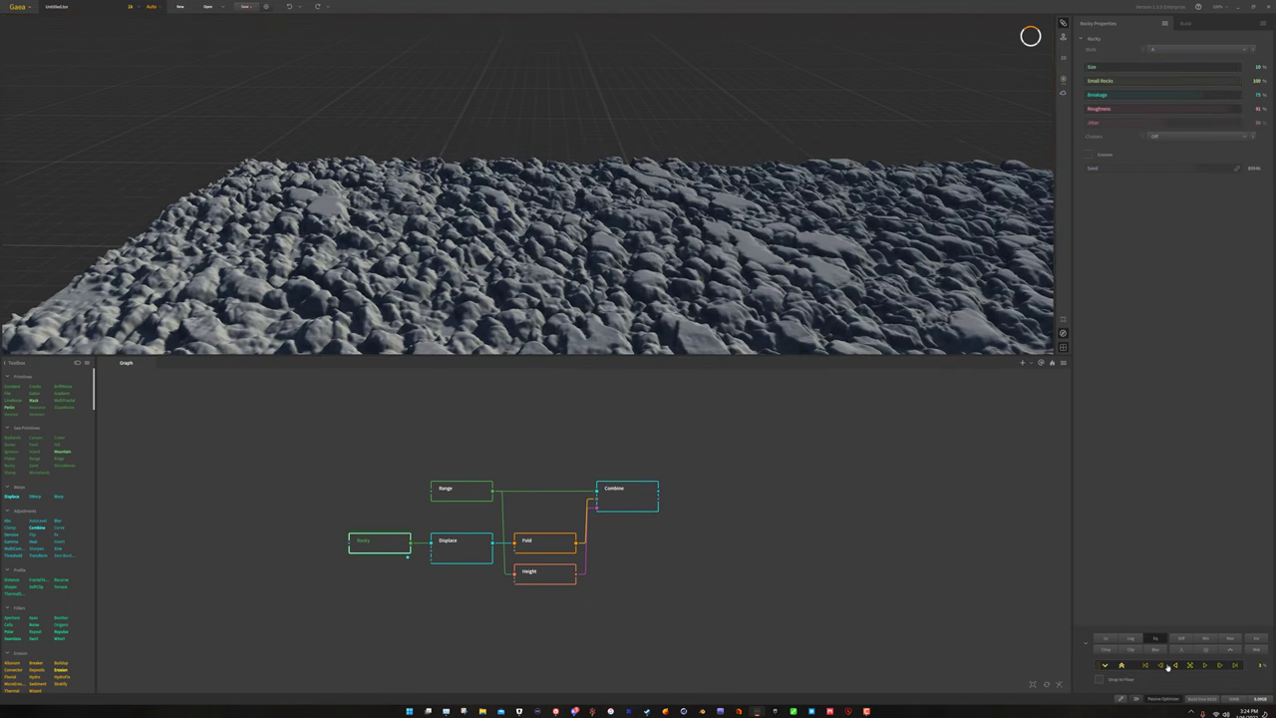
click(626, 499)
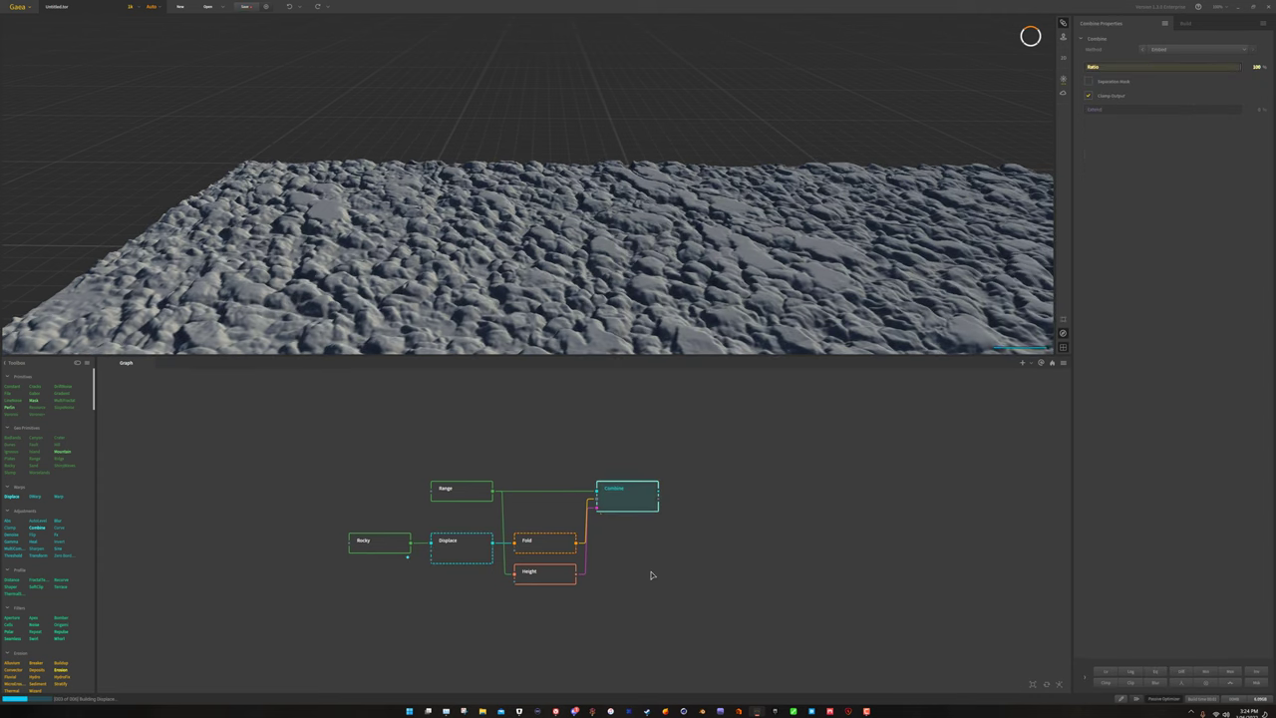
drag(369, 243, 982, 299)
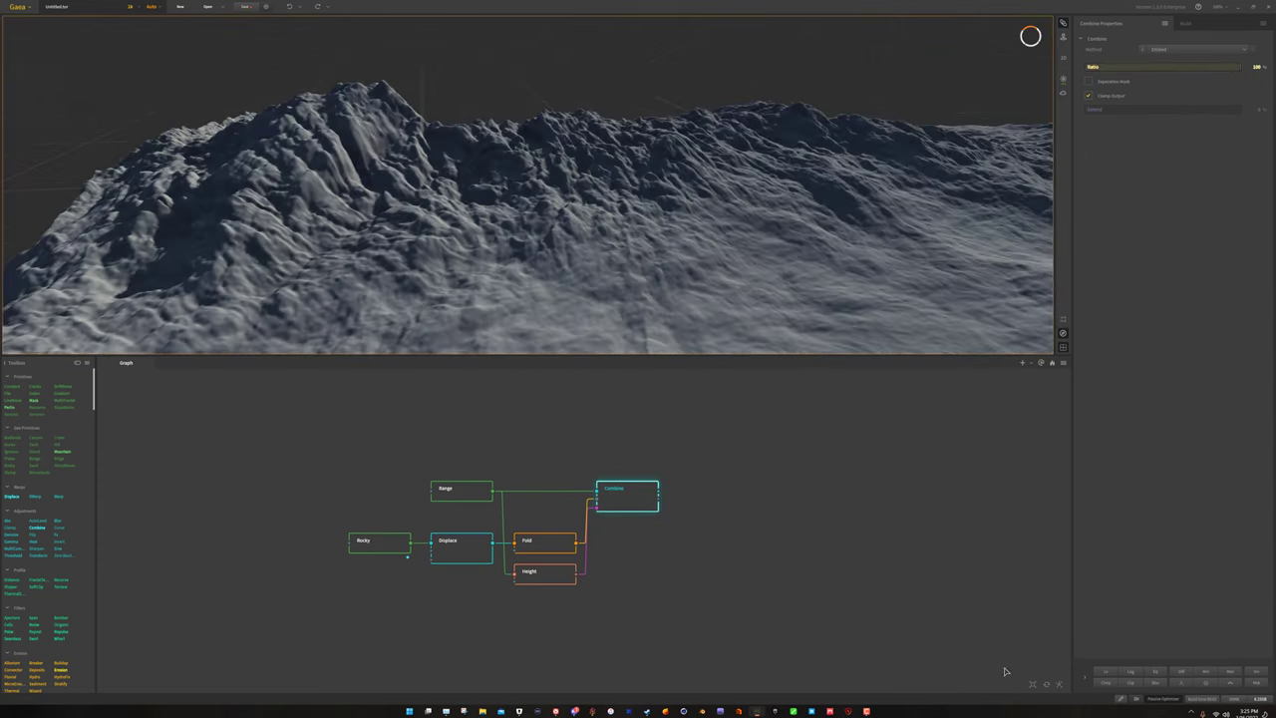
click(371, 546)
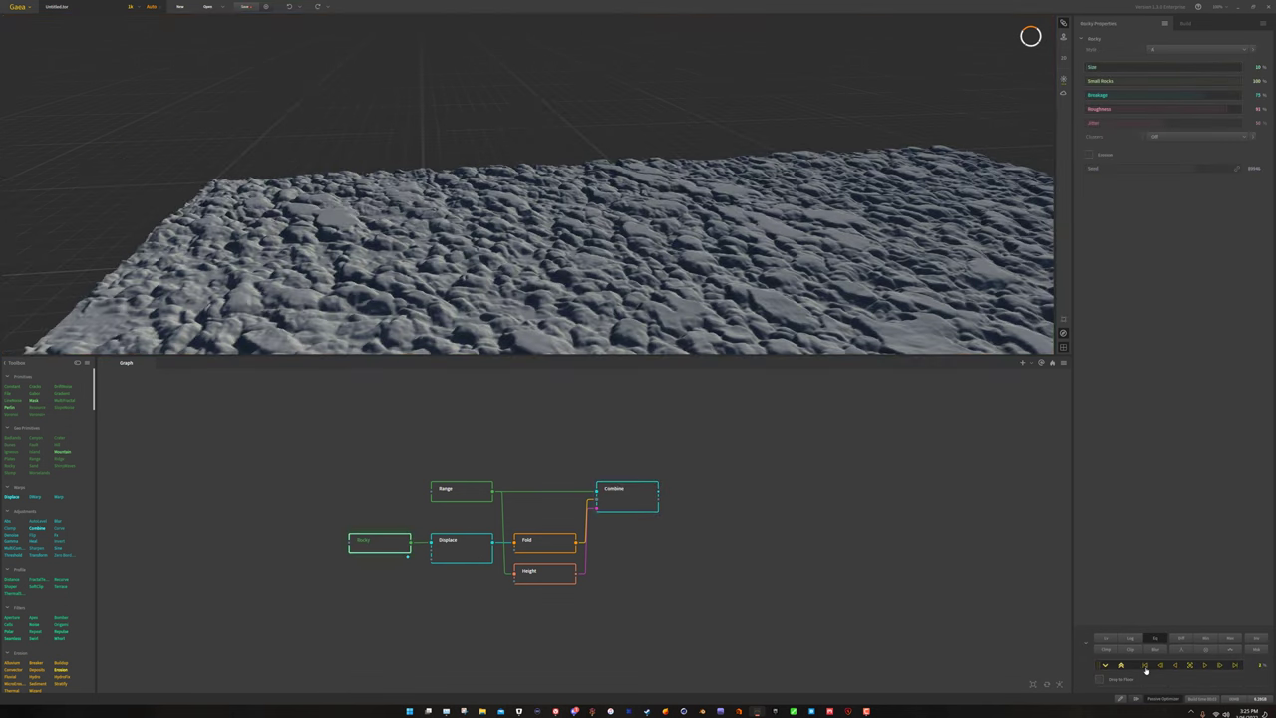
mouse_move(379, 543)
mouse_down()
mouse_move(878, 523)
mouse_move(718, 423)
mouse_move(371, 543)
mouse_up()
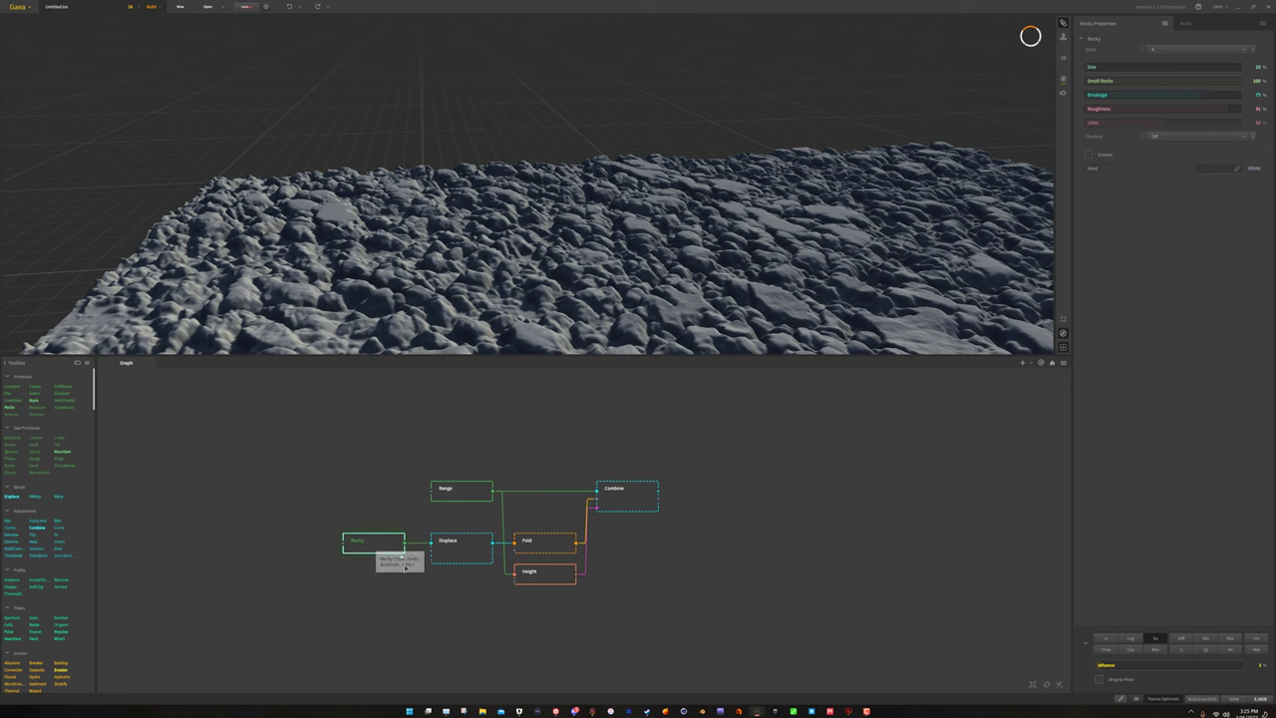
click(630, 507)
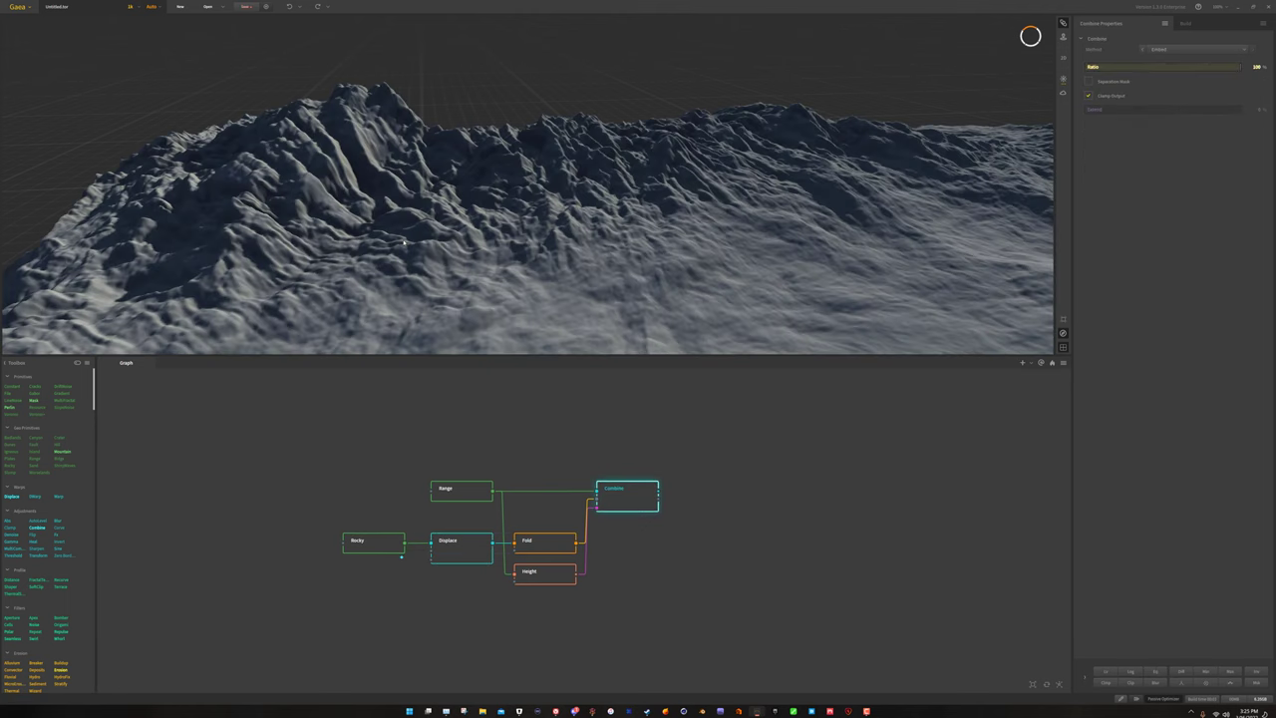
Examine the Combine terrain's peak, ridge, back side and lower slopes from several angles and distances.
drag(591, 254, 490, 261)
drag(726, 343, 594, 235)
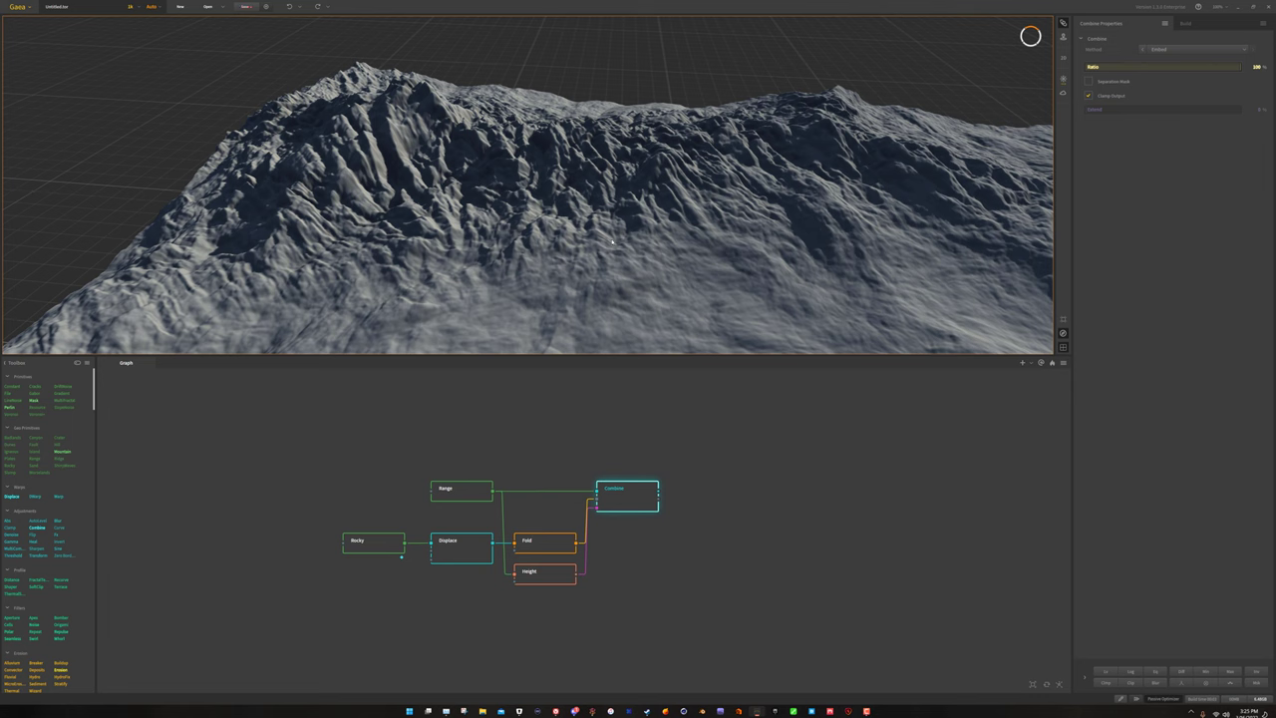
drag(551, 329, 514, 197)
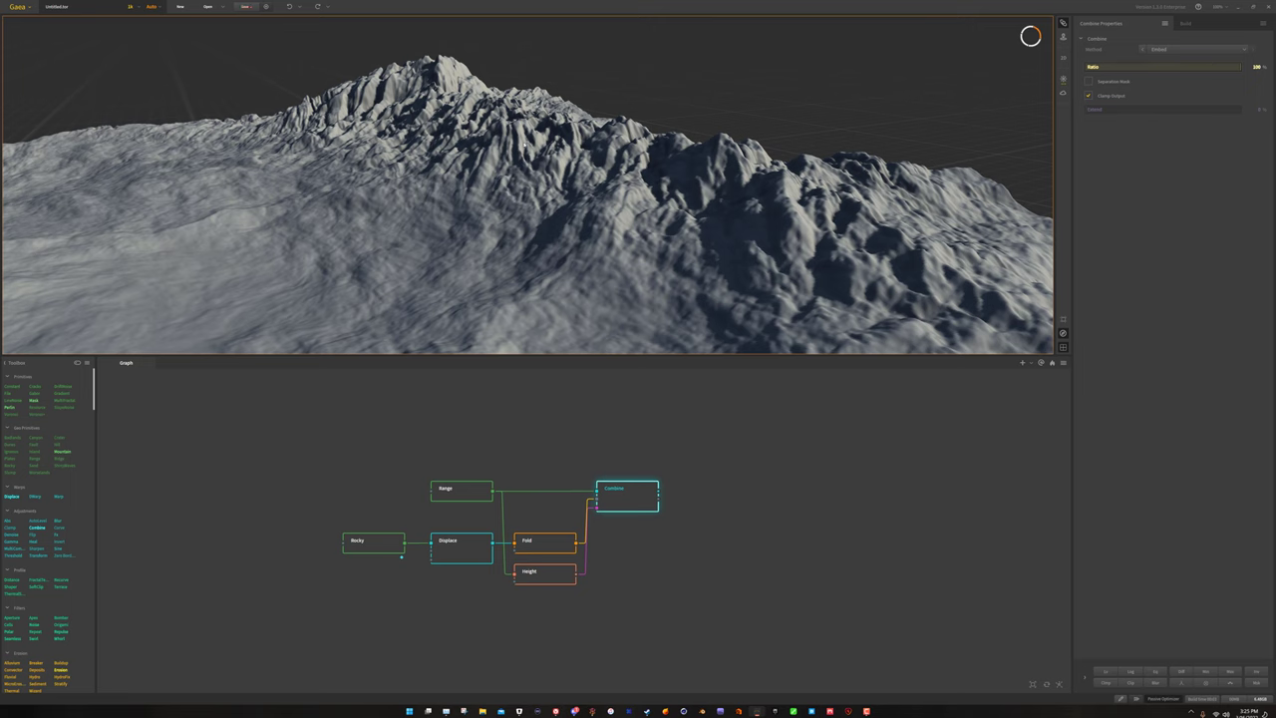
drag(711, 145, 770, 200)
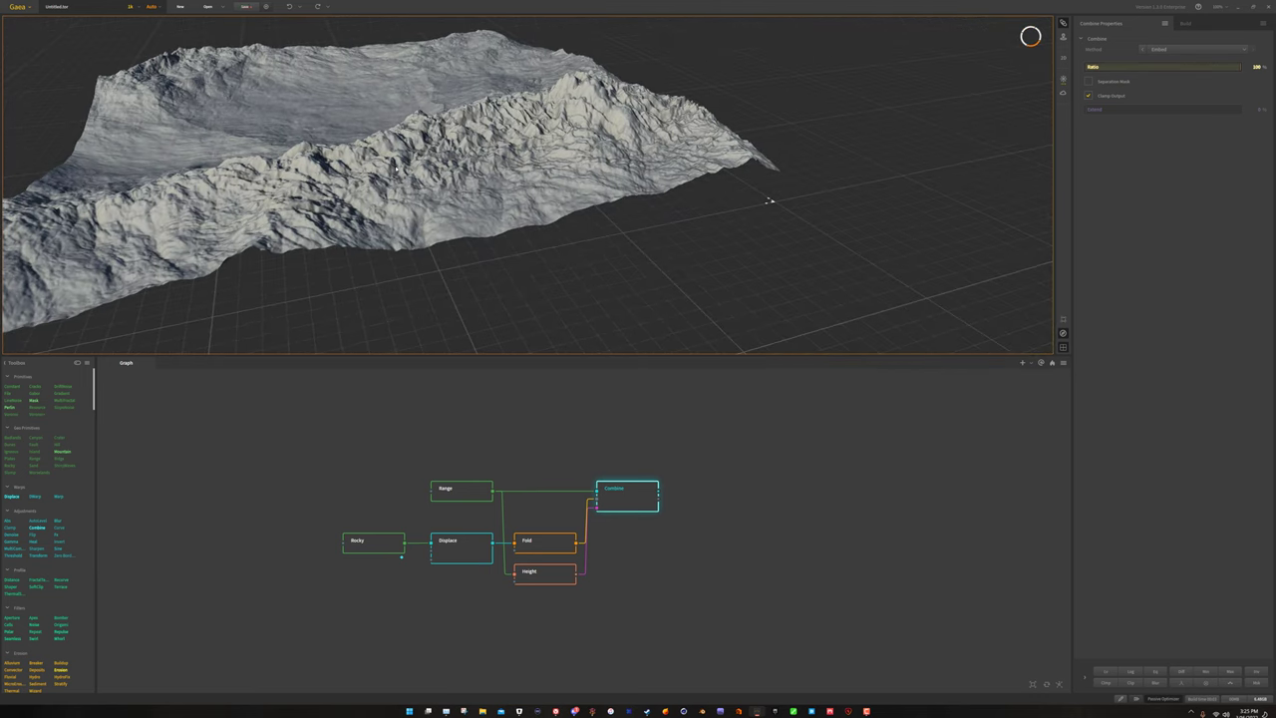
drag(396, 170, 551, 203)
scroll(542, 224, up, 3)
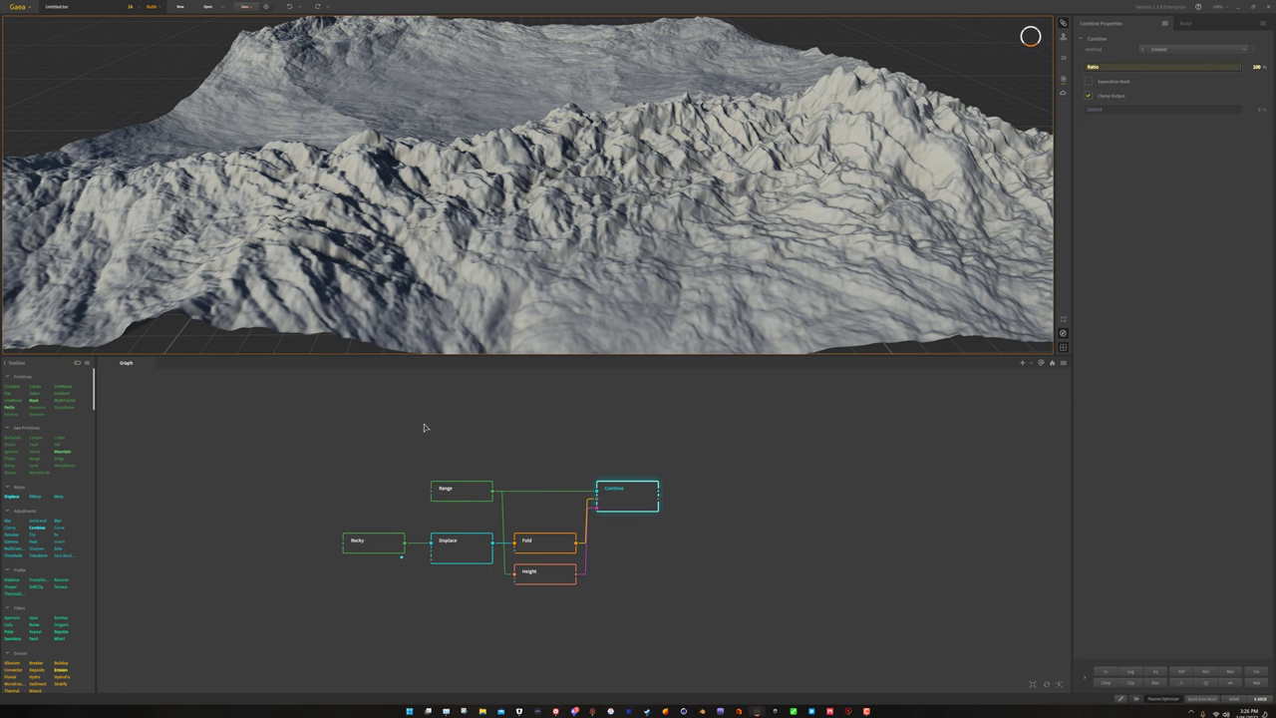
scroll(536, 272, down, 5)
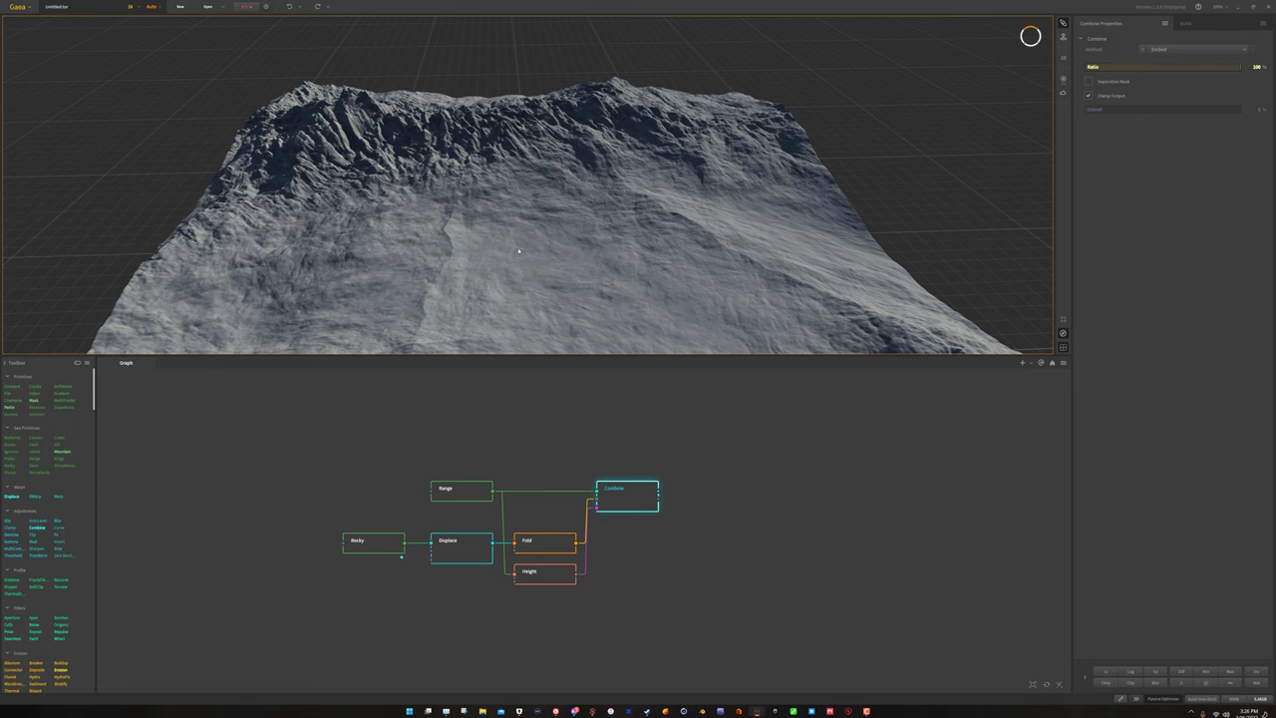
mouse_move(518, 250)
mouse_down()
mouse_move(499, 246)
mouse_move(533, 242)
mouse_up()
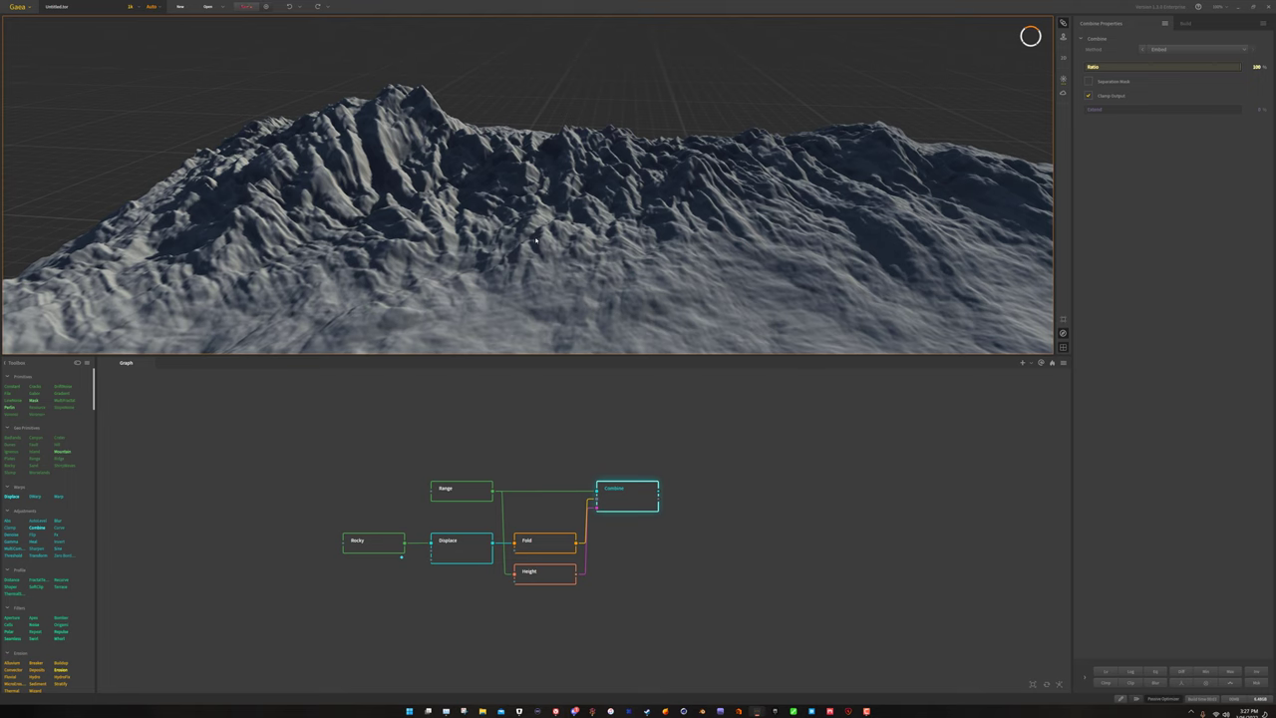
drag(566, 267, 599, 223)
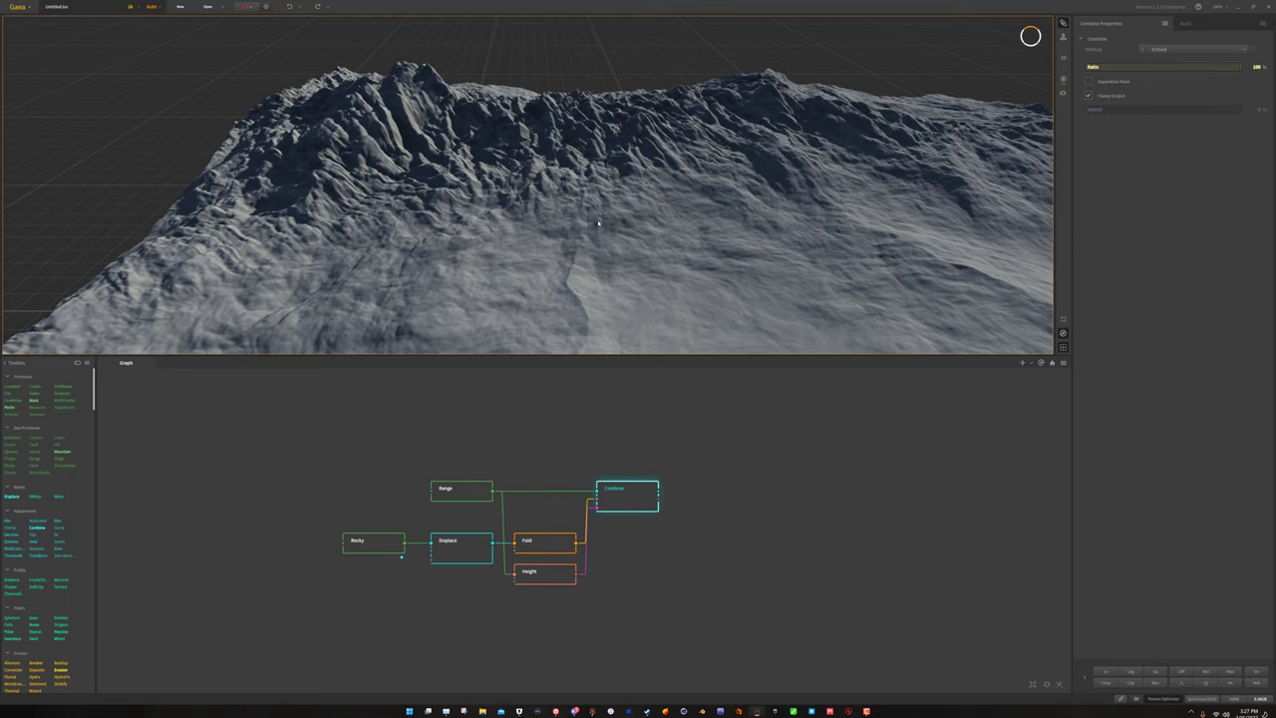
click(738, 516)
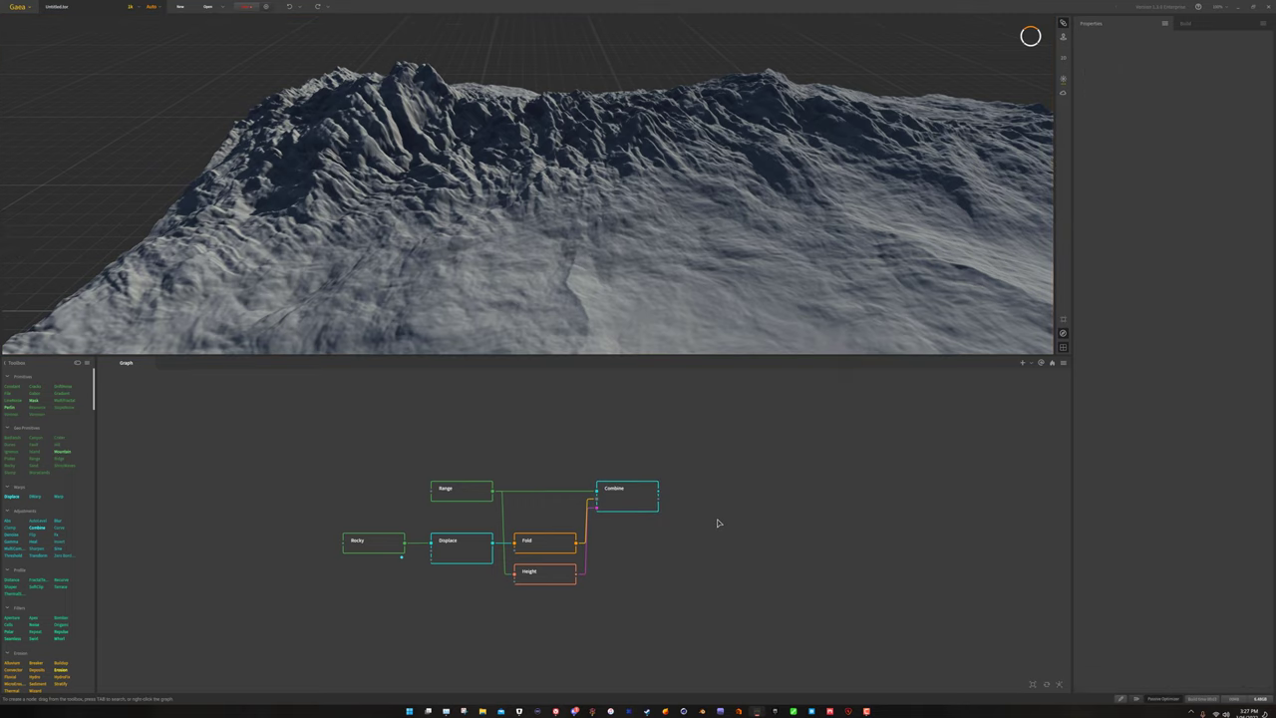
click(634, 502)
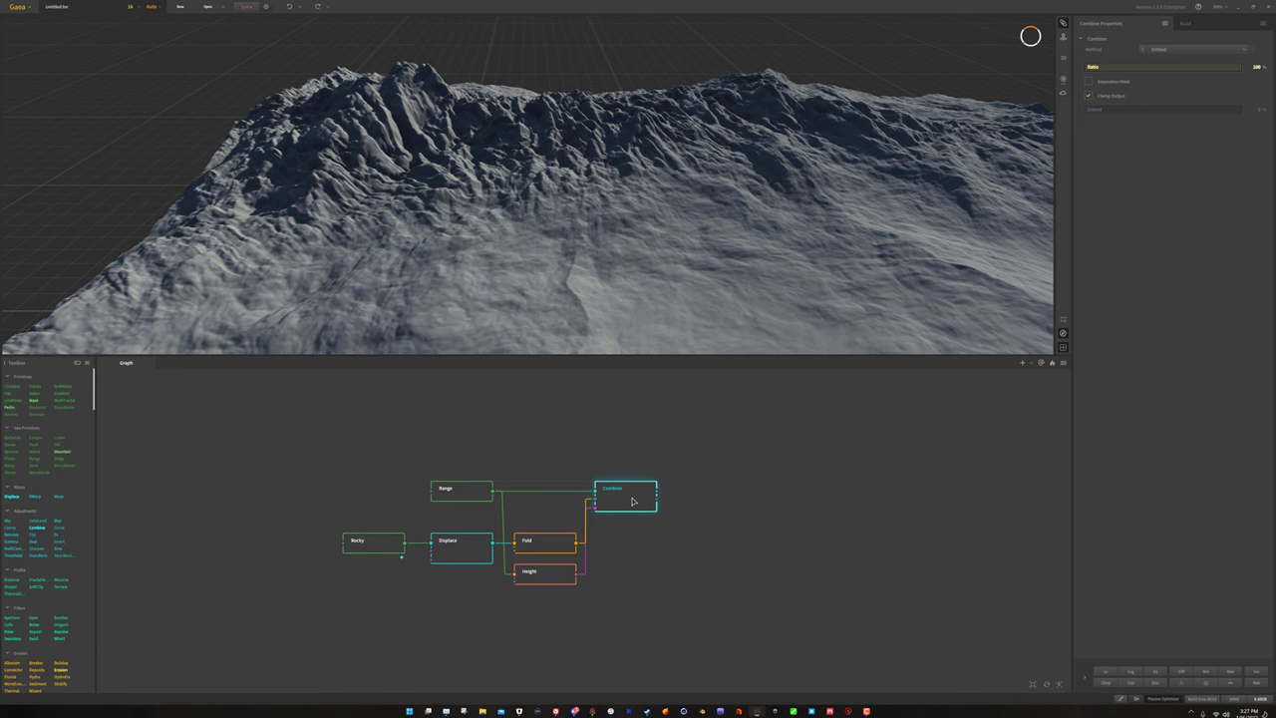
click(706, 539)
drag(539, 199, 453, 215)
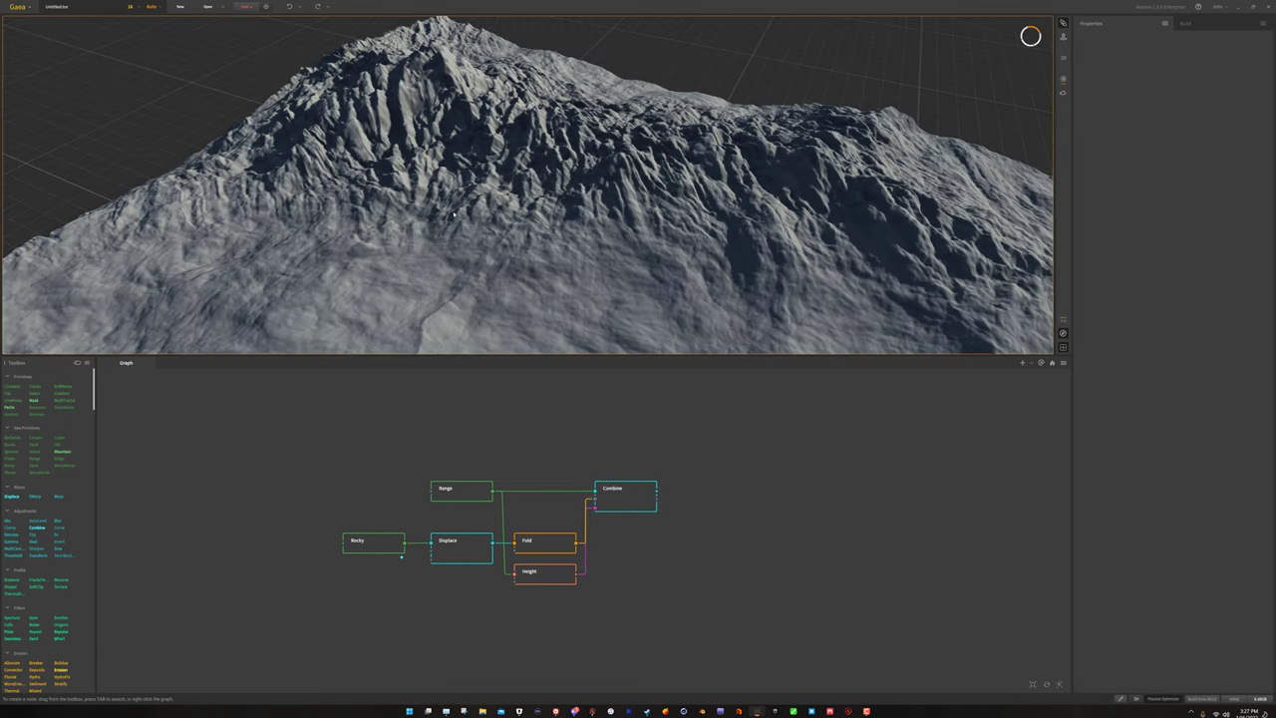
Add a Breaker node after Combine, align it level with Combine, and inspect the eroded slopes.
click(660, 498)
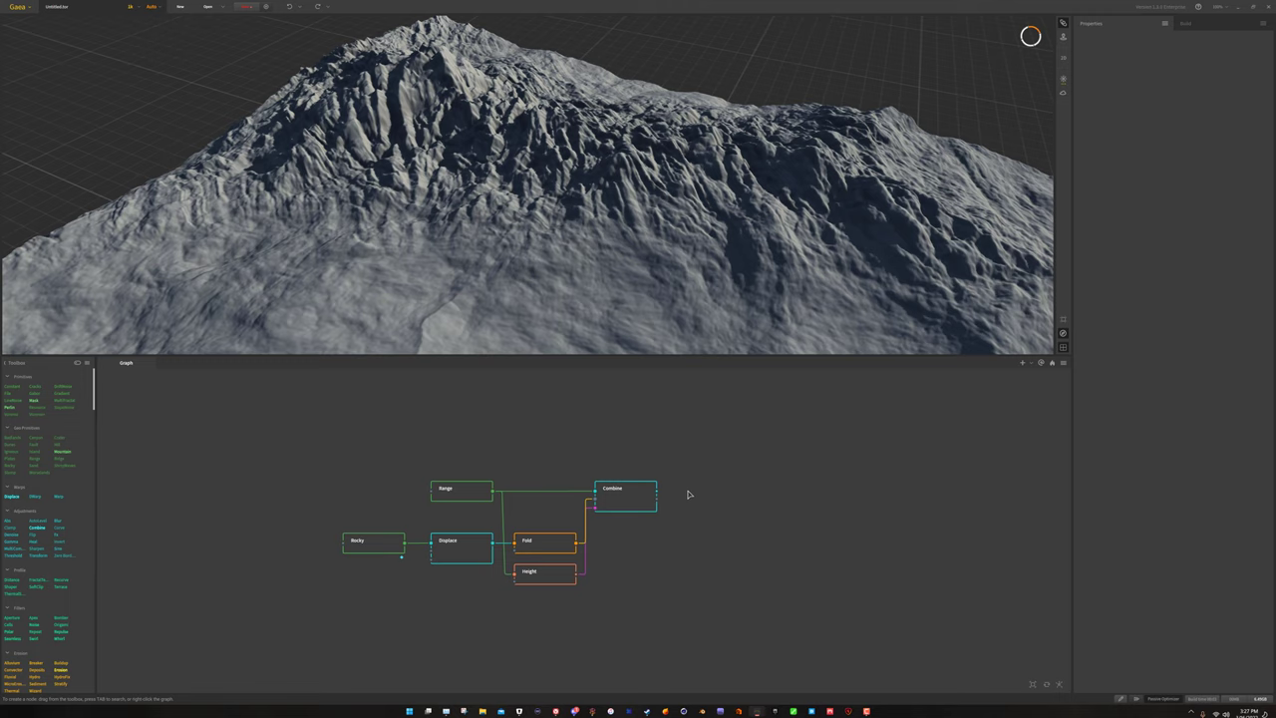
right_click(689, 493)
text(b)
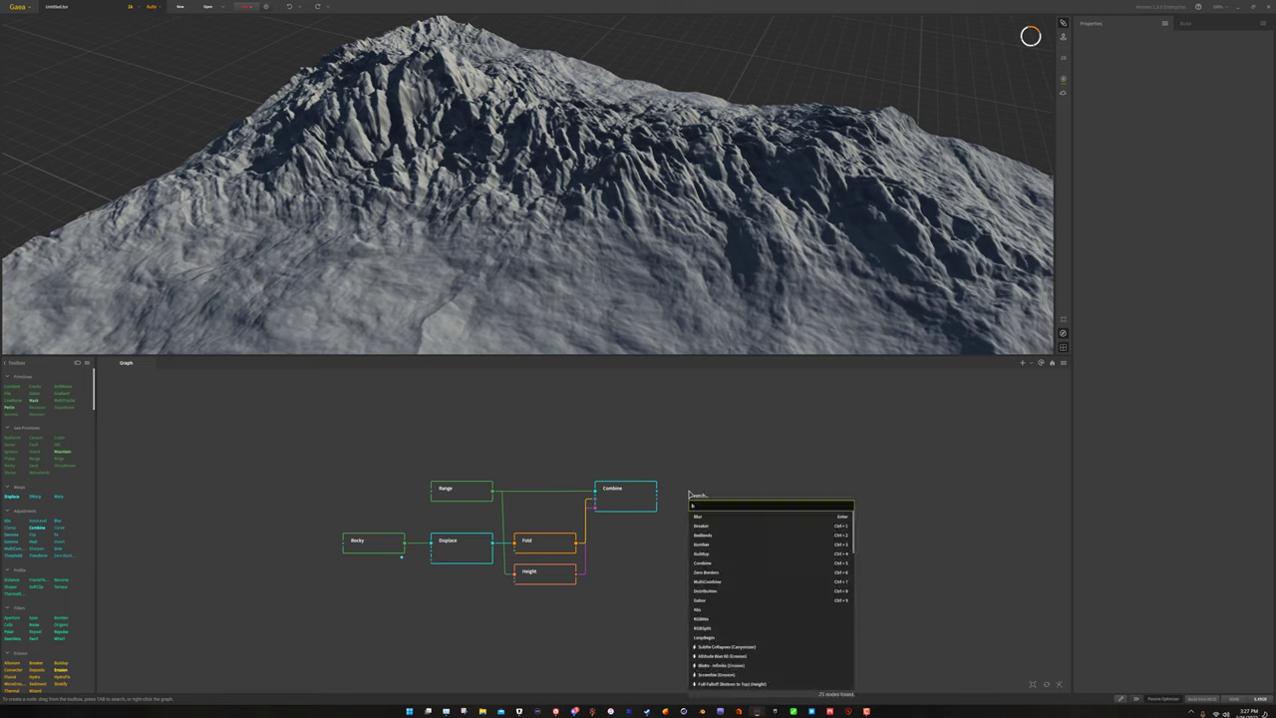
text(reaker)
click(722, 516)
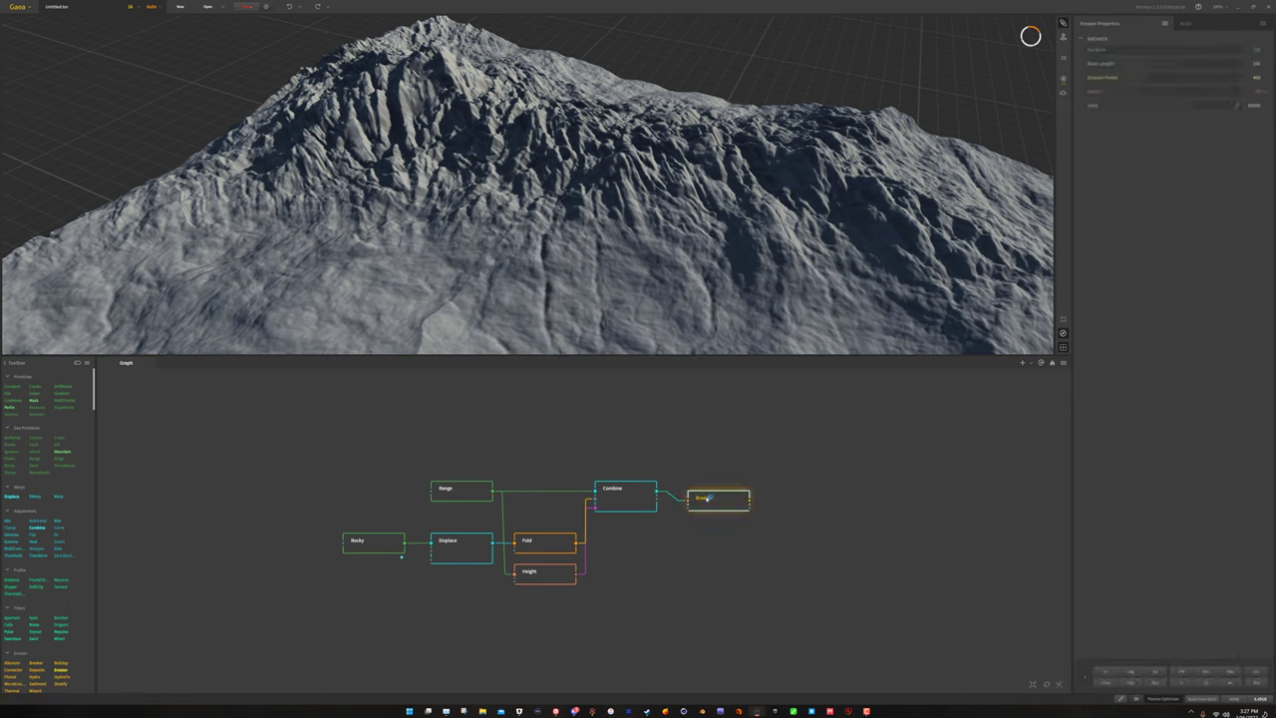
drag(705, 499, 704, 489)
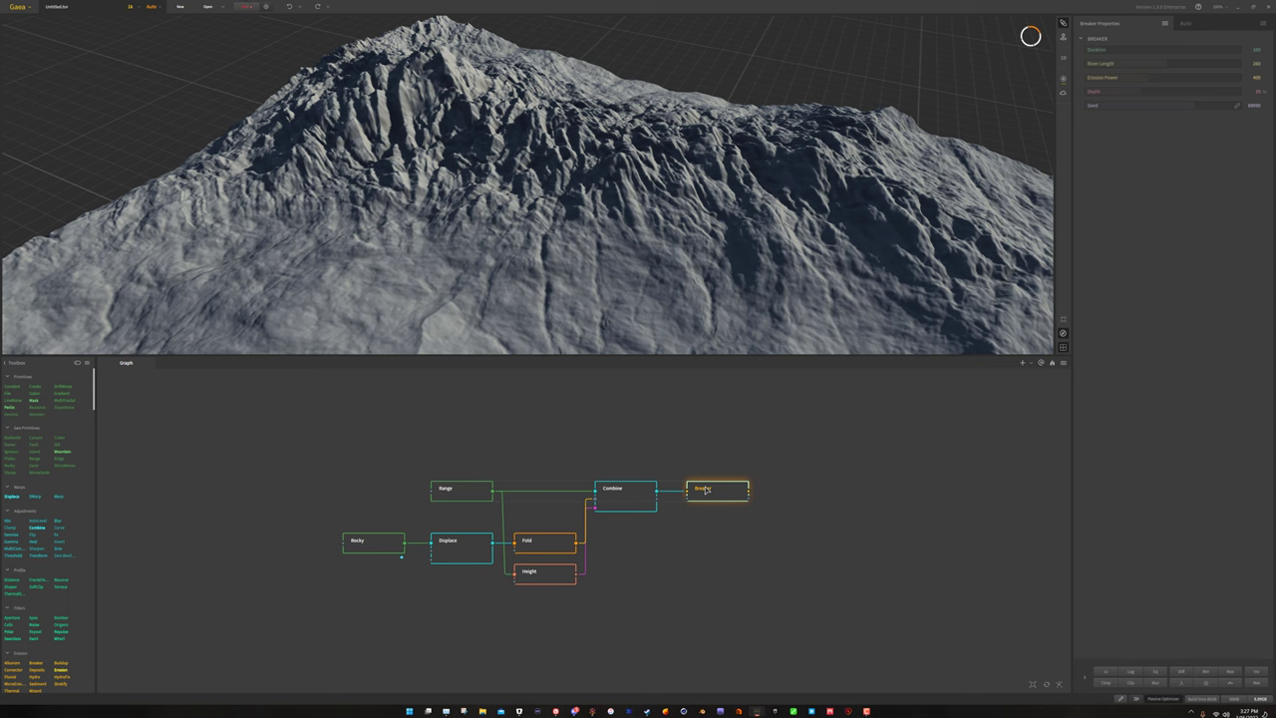
mouse_move(644, 324)
mouse_down()
mouse_move(661, 296)
mouse_move(648, 302)
mouse_up()
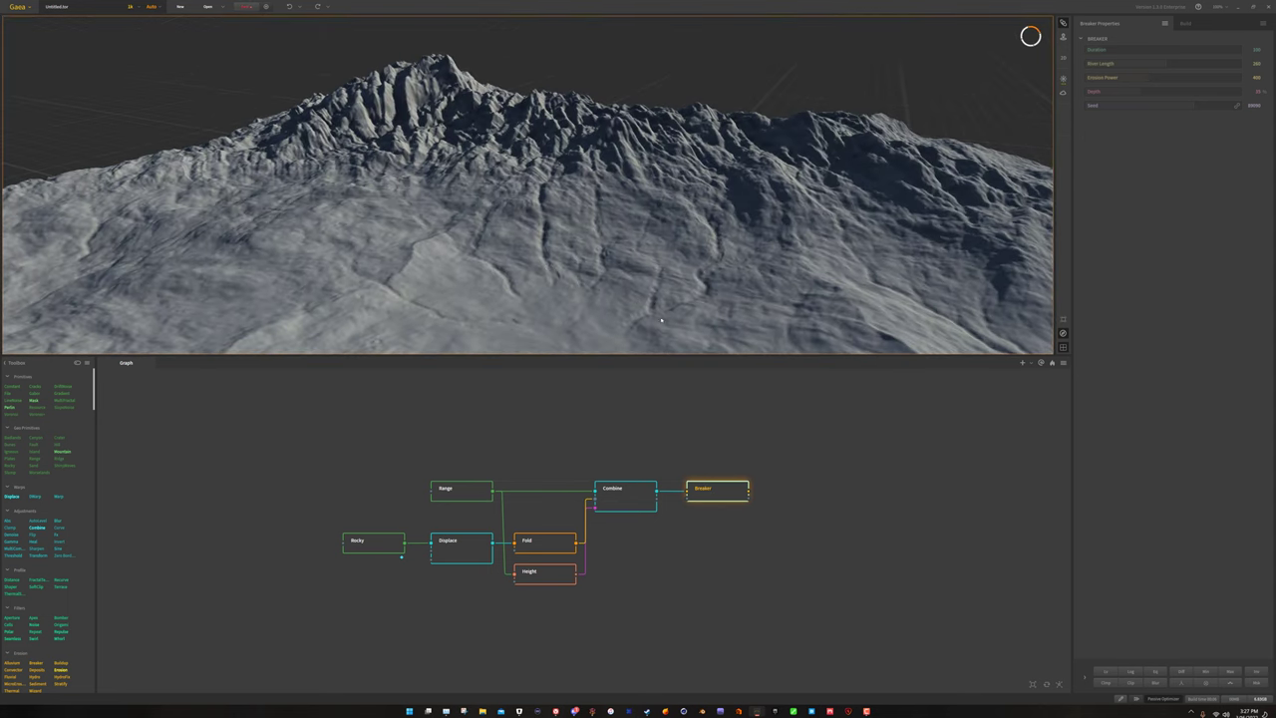
Mask the Breaker node with the Height node's output and compare the terrain with Combine.
drag(387, 292, 579, 263)
scroll(545, 275, down, 4)
scroll(579, 263, up, 5)
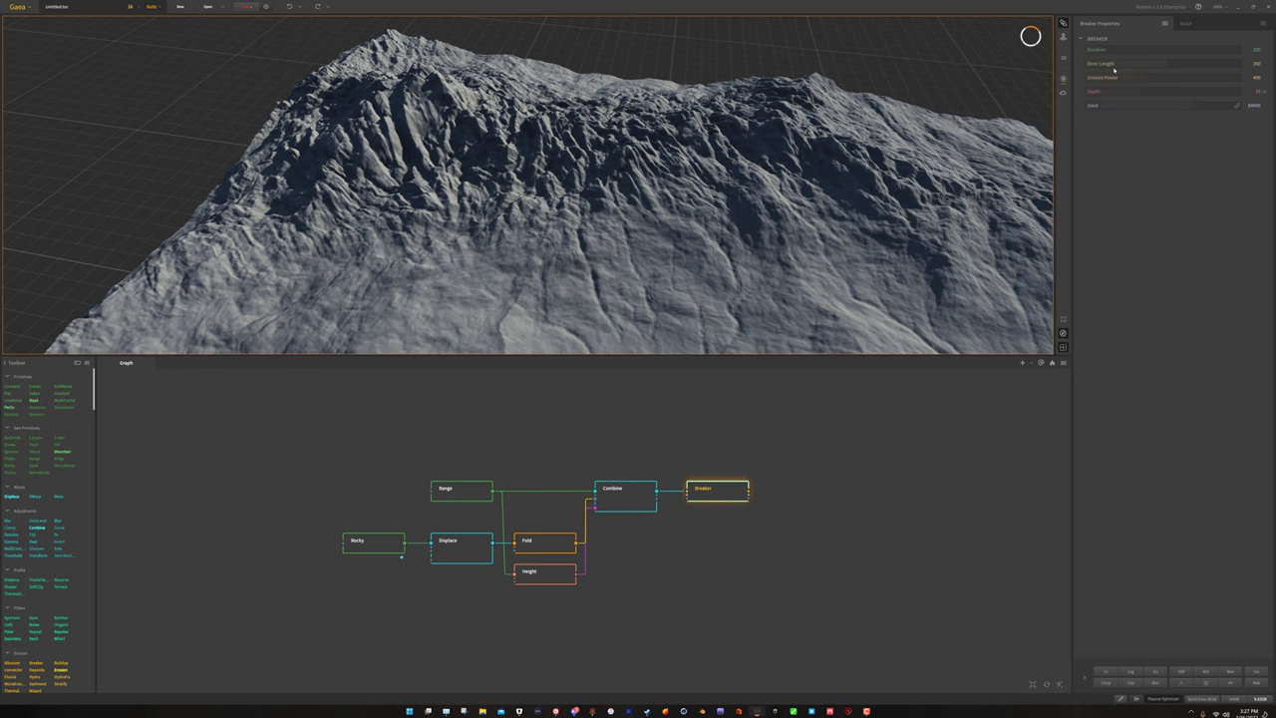
drag(730, 267, 490, 202)
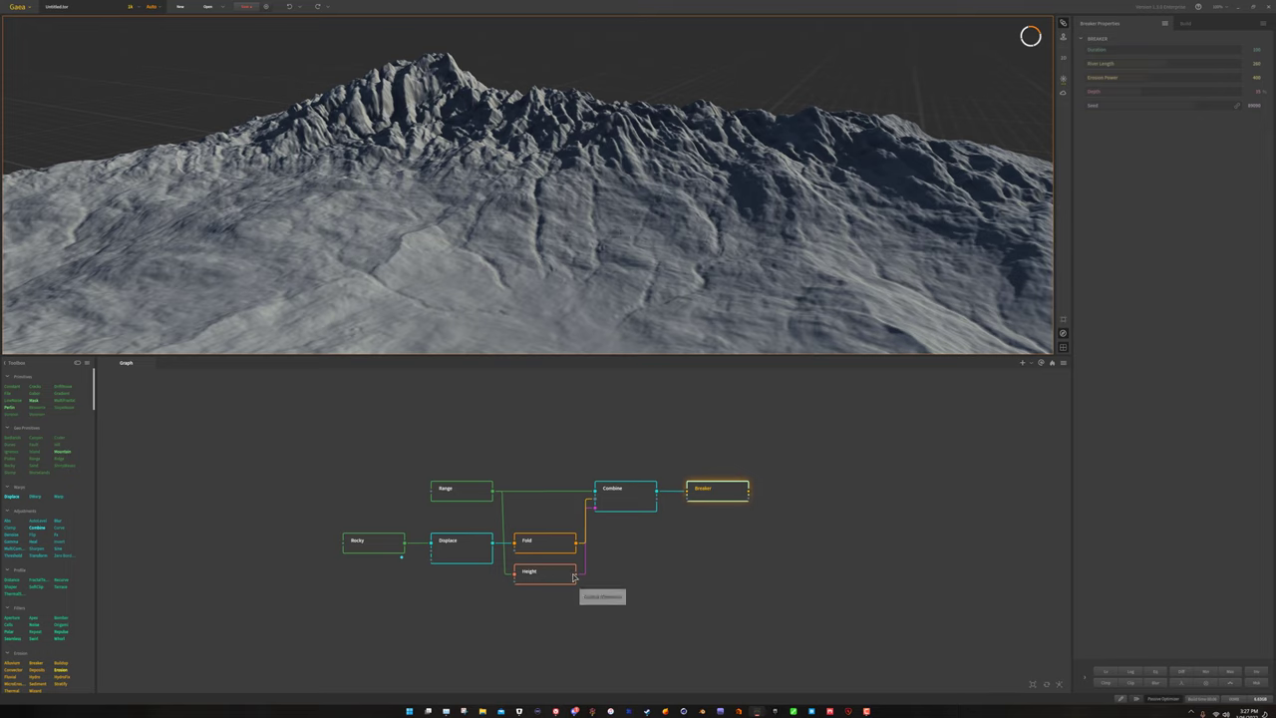
drag(577, 574, 688, 499)
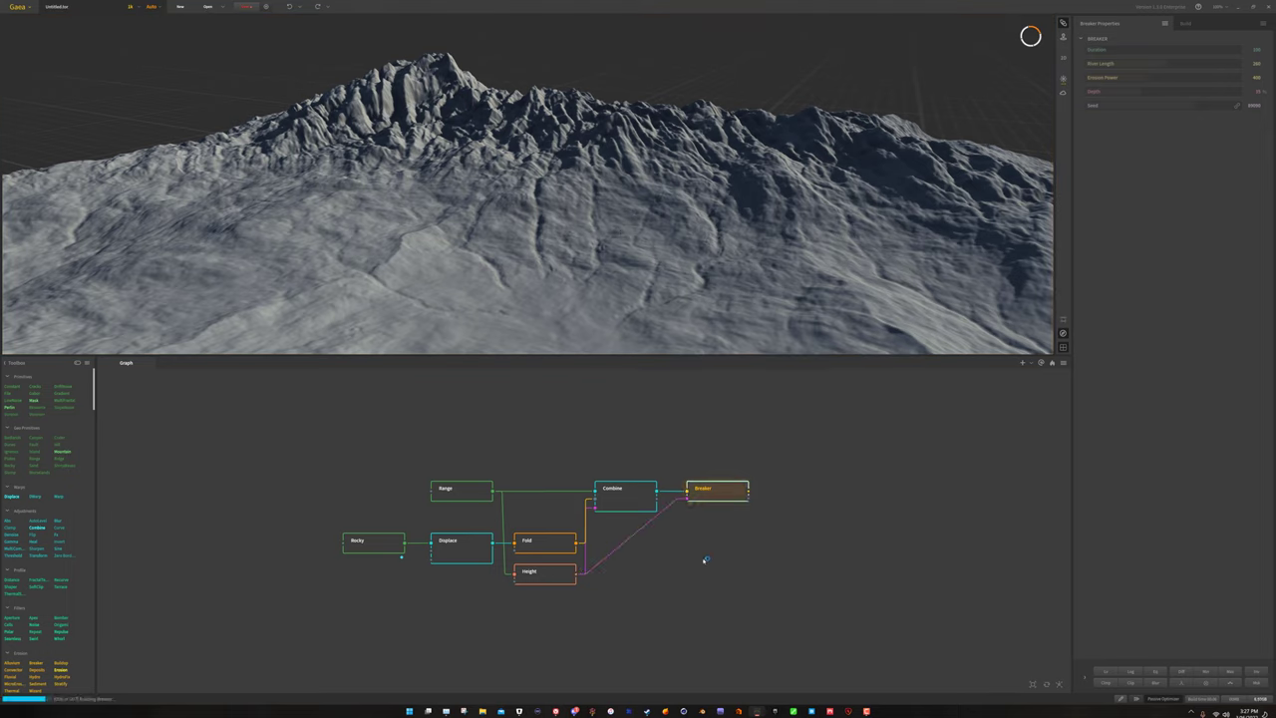
drag(519, 118, 571, 157)
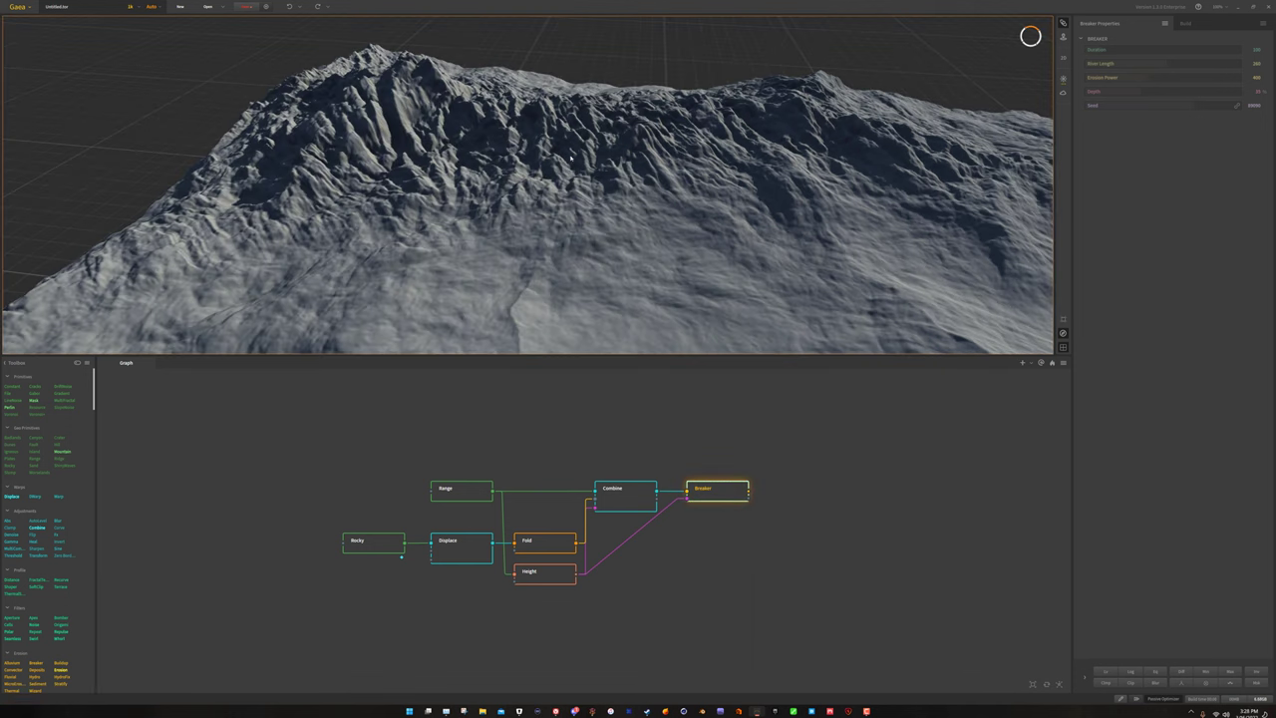
click(631, 499)
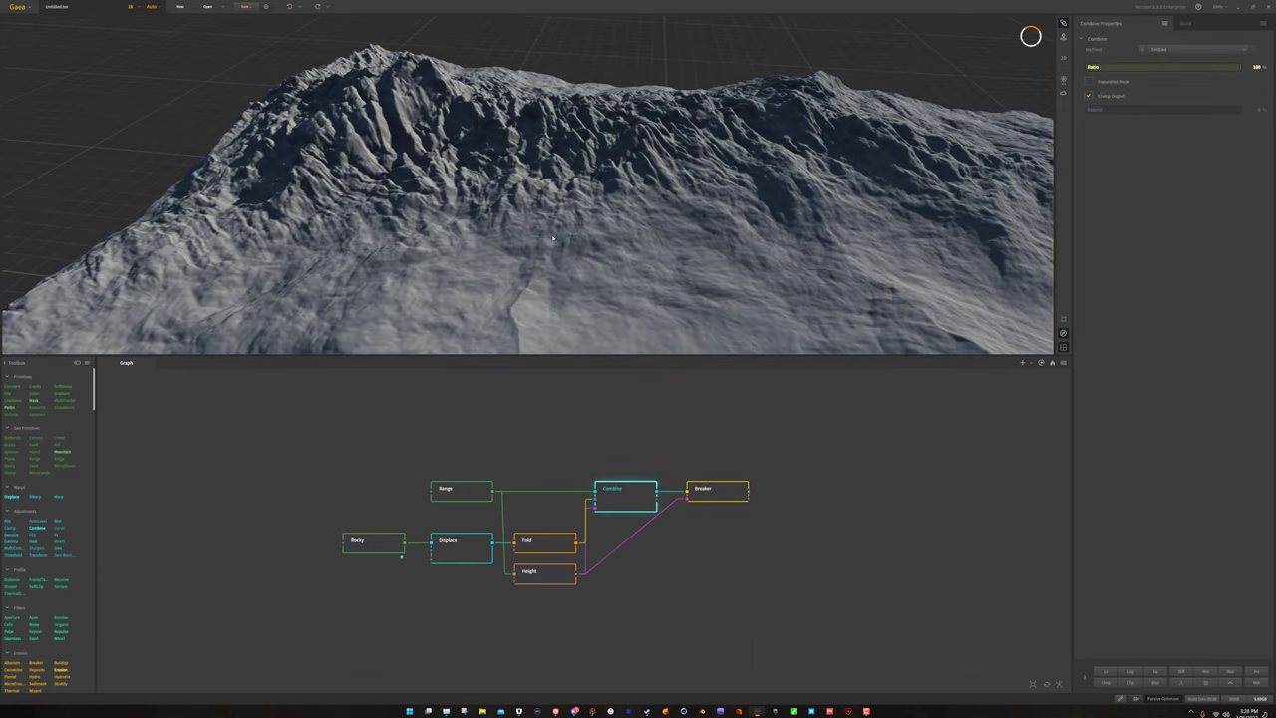
click(720, 490)
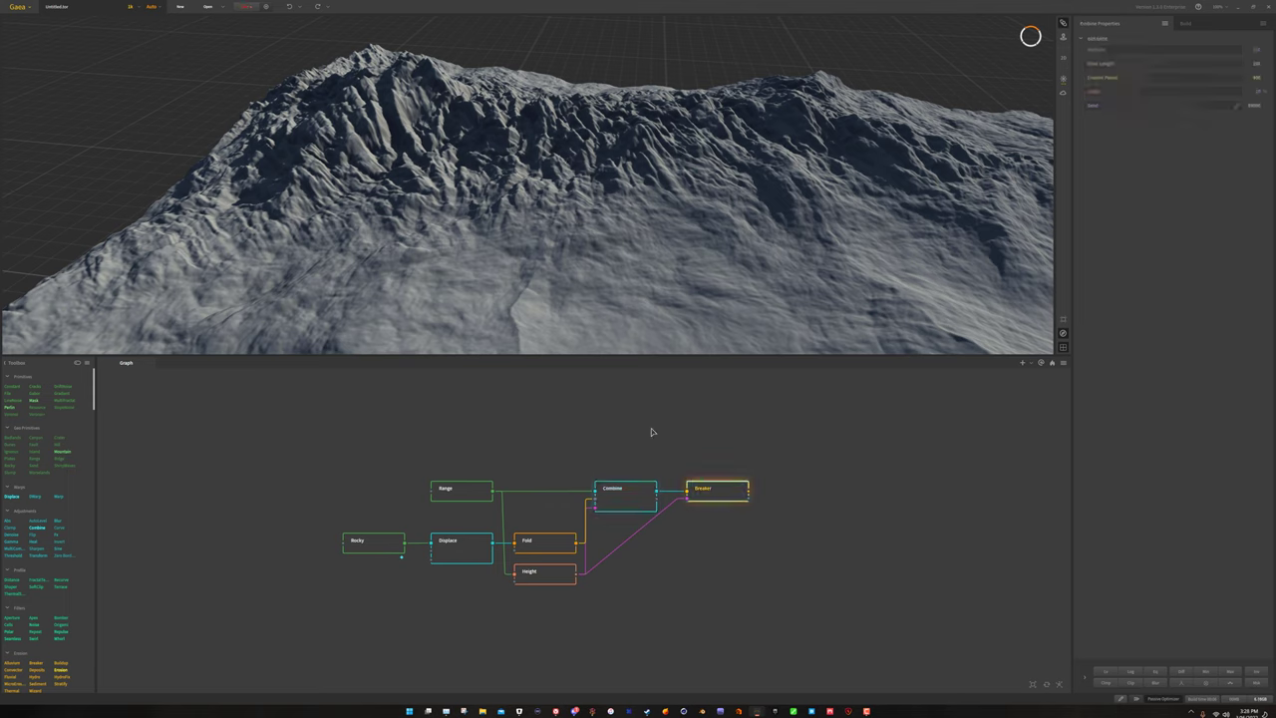
click(644, 493)
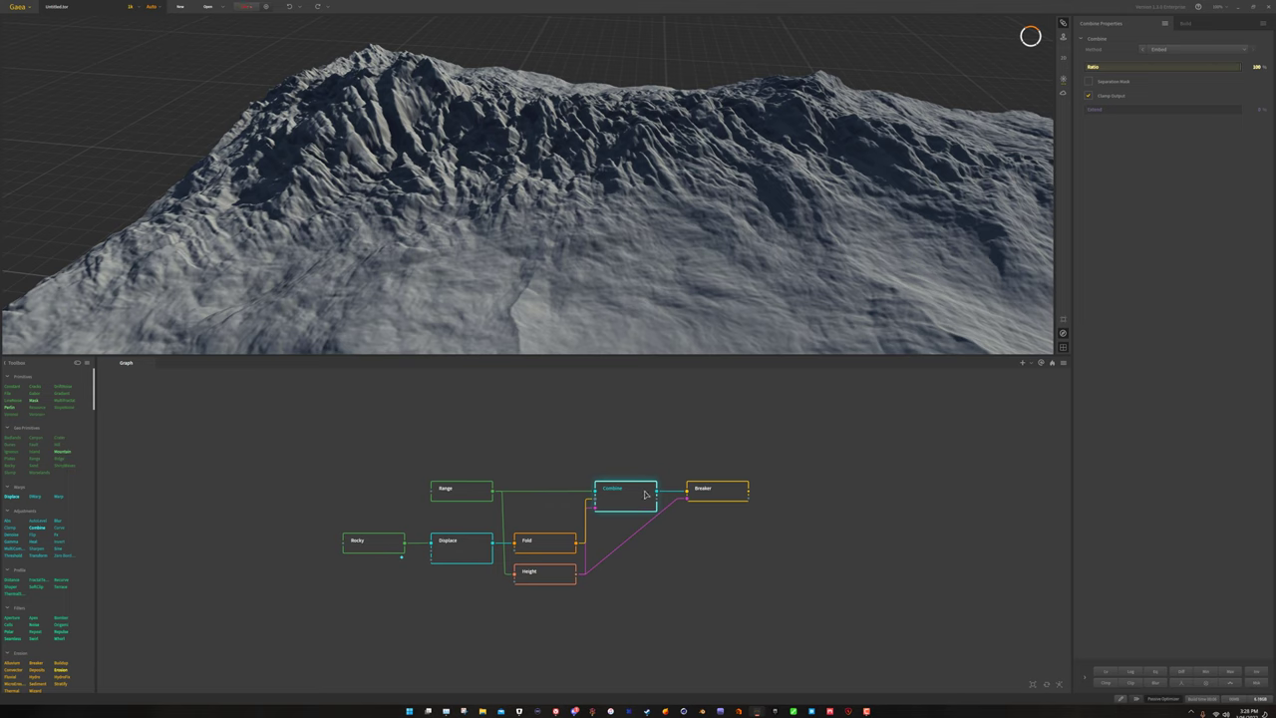
click(720, 495)
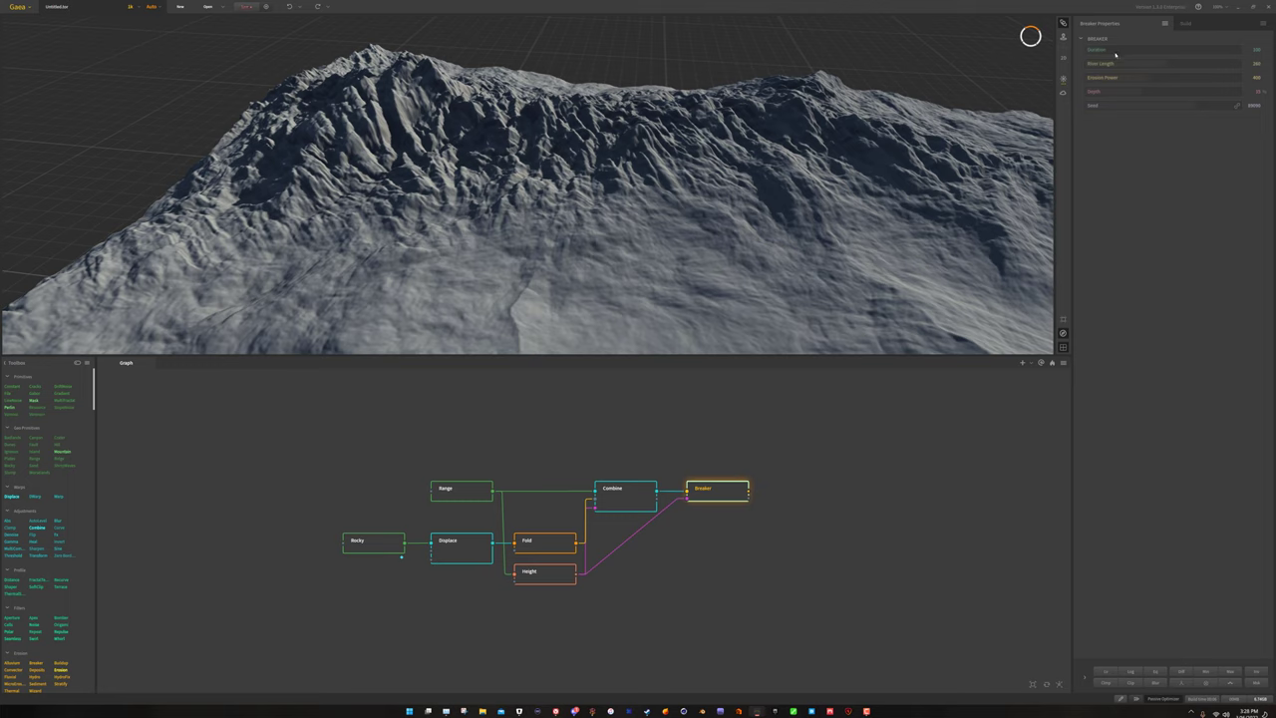
Increase the Breaker node's Duration, then inspect the ridge and compare the erosion with Combine.
drag(1113, 50, 1118, 50)
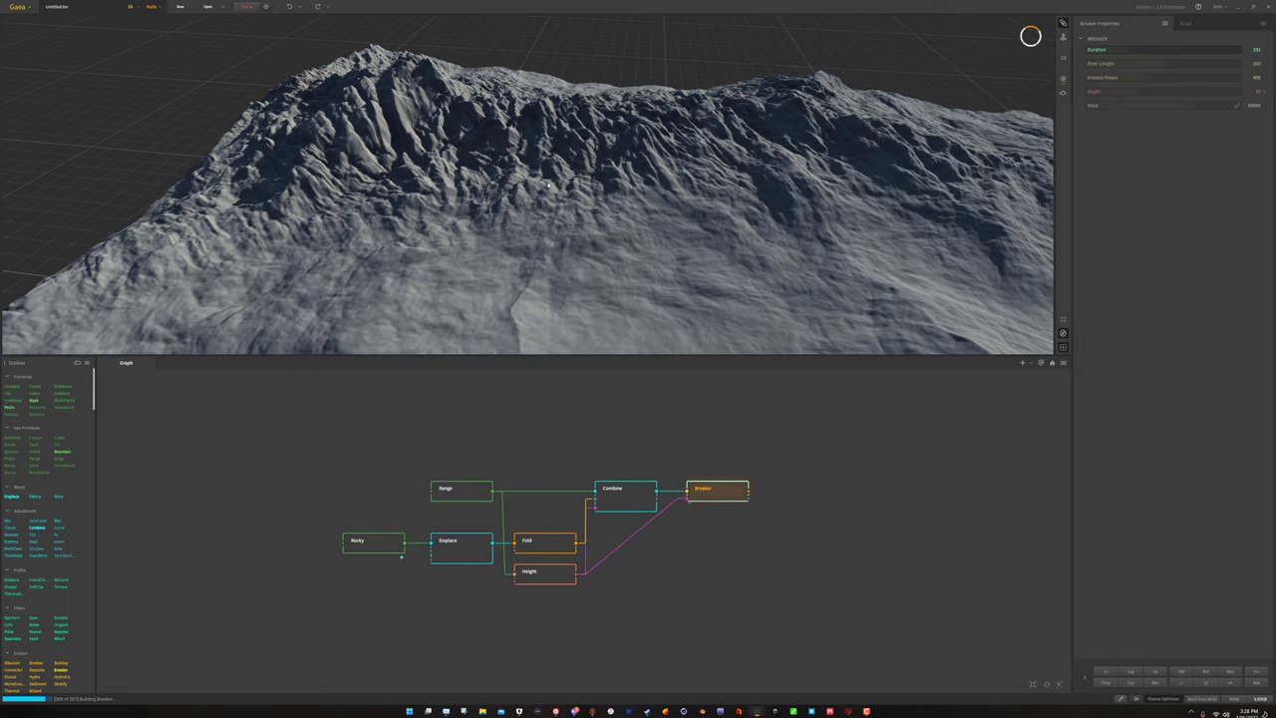
drag(593, 181, 610, 152)
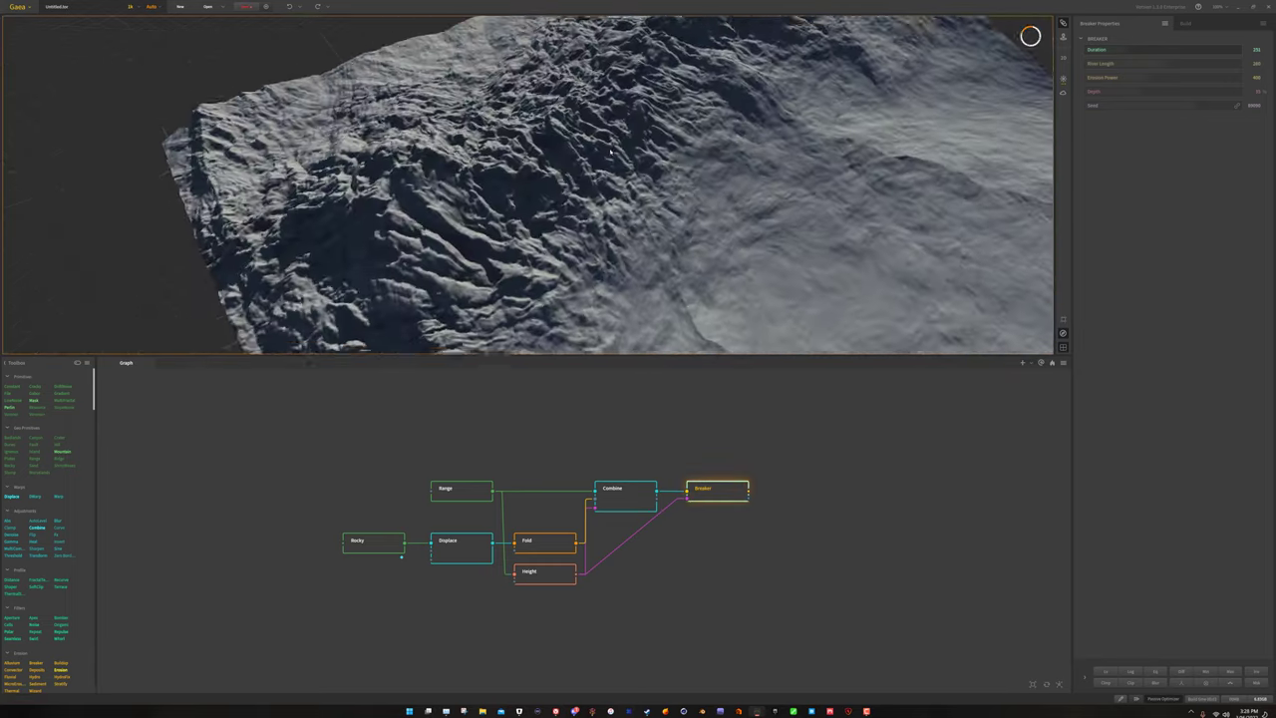
scroll(529, 184, up, 6)
scroll(511, 184, down, 3)
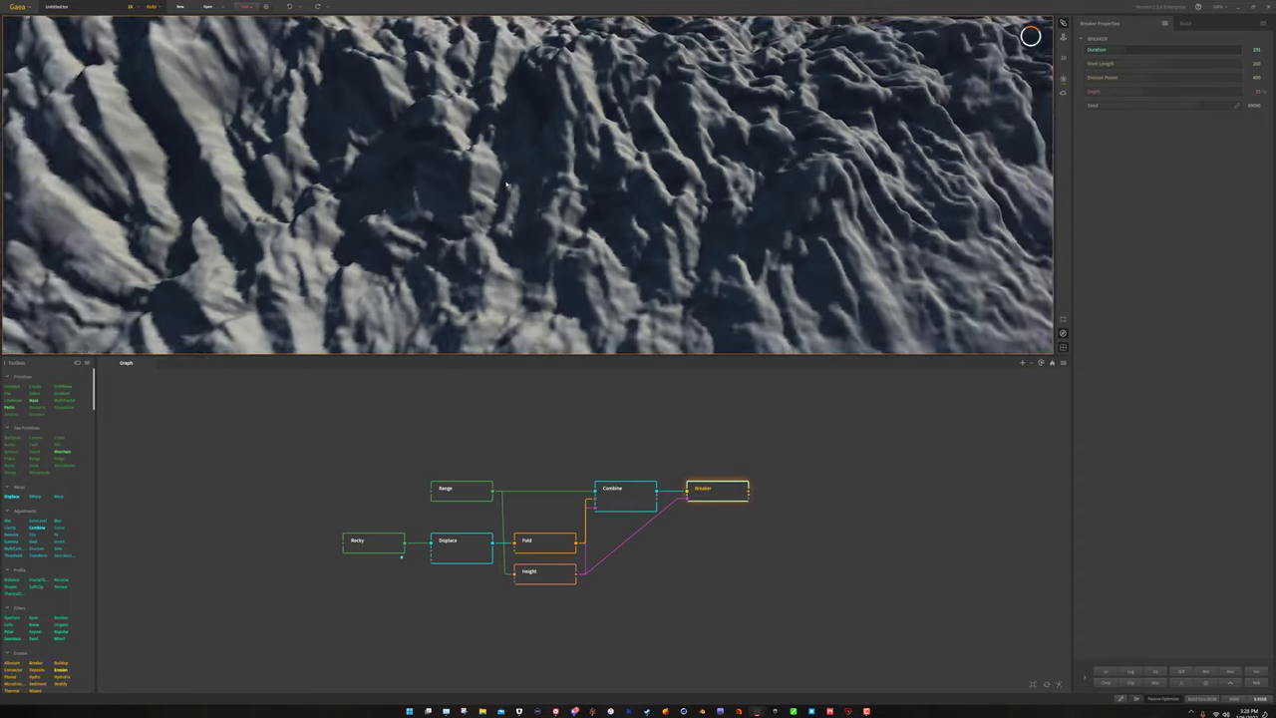
scroll(506, 184, down, 5)
drag(506, 184, 592, 442)
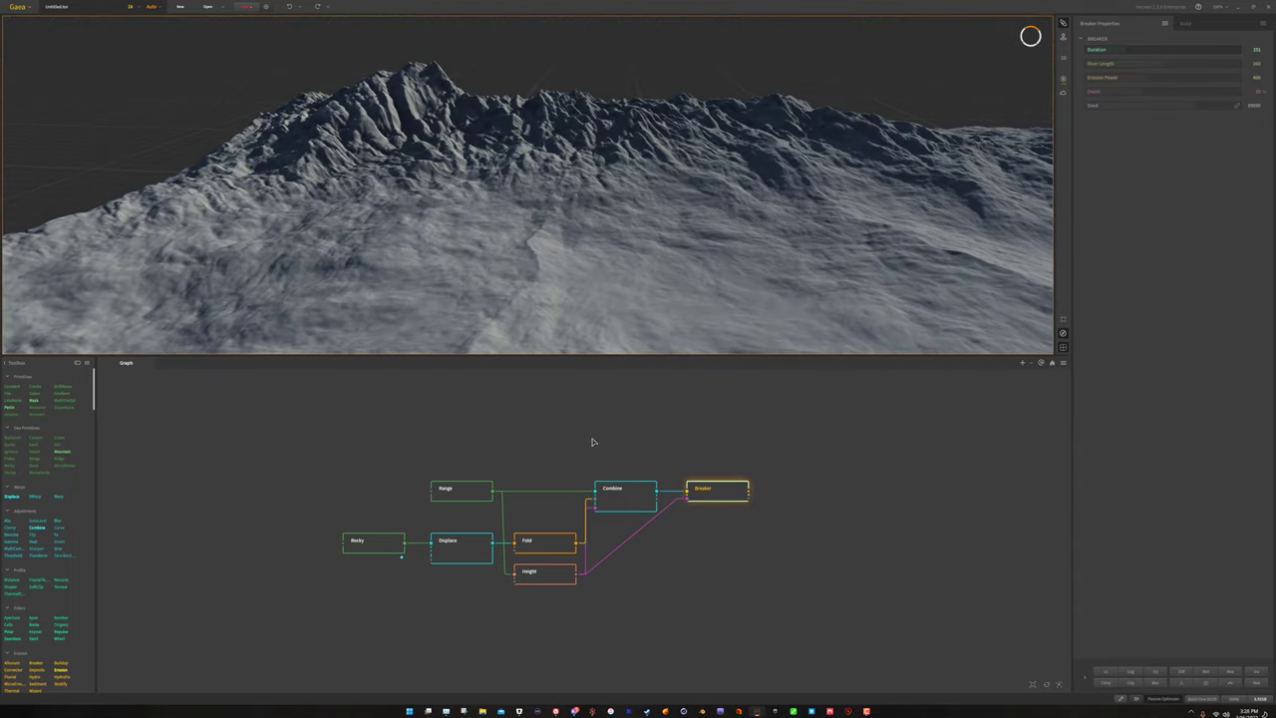
click(608, 501)
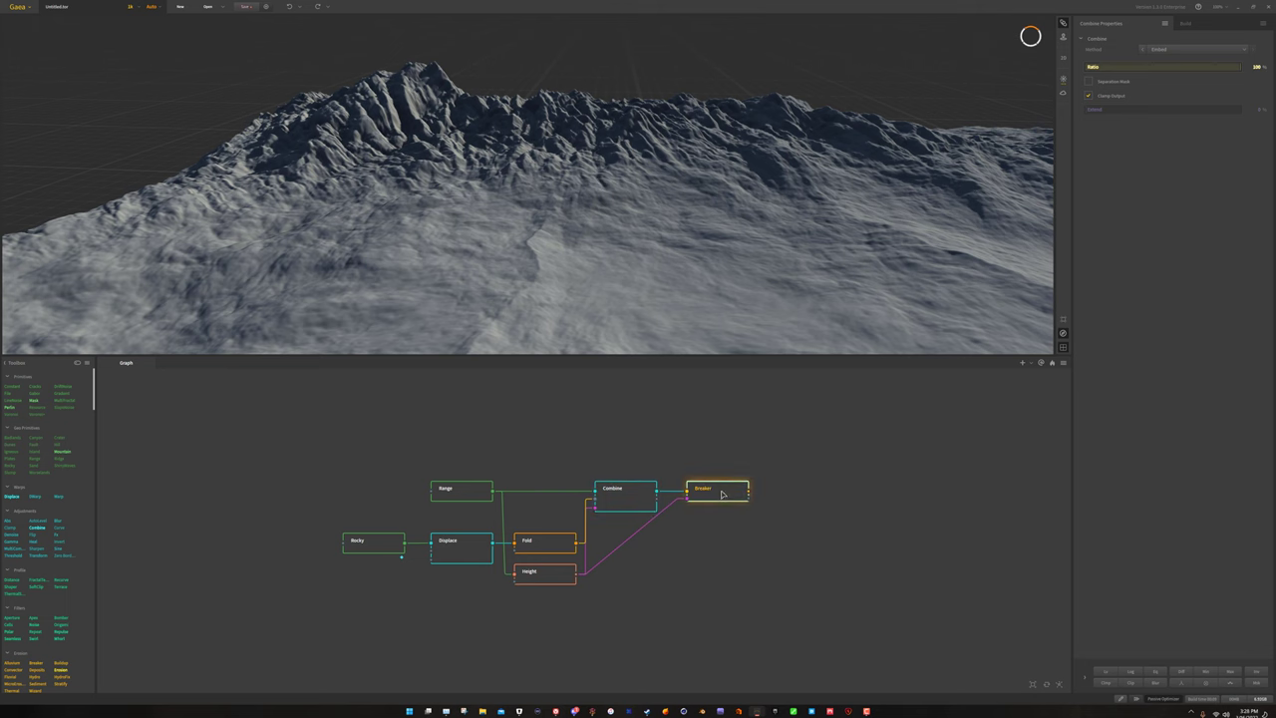
click(634, 493)
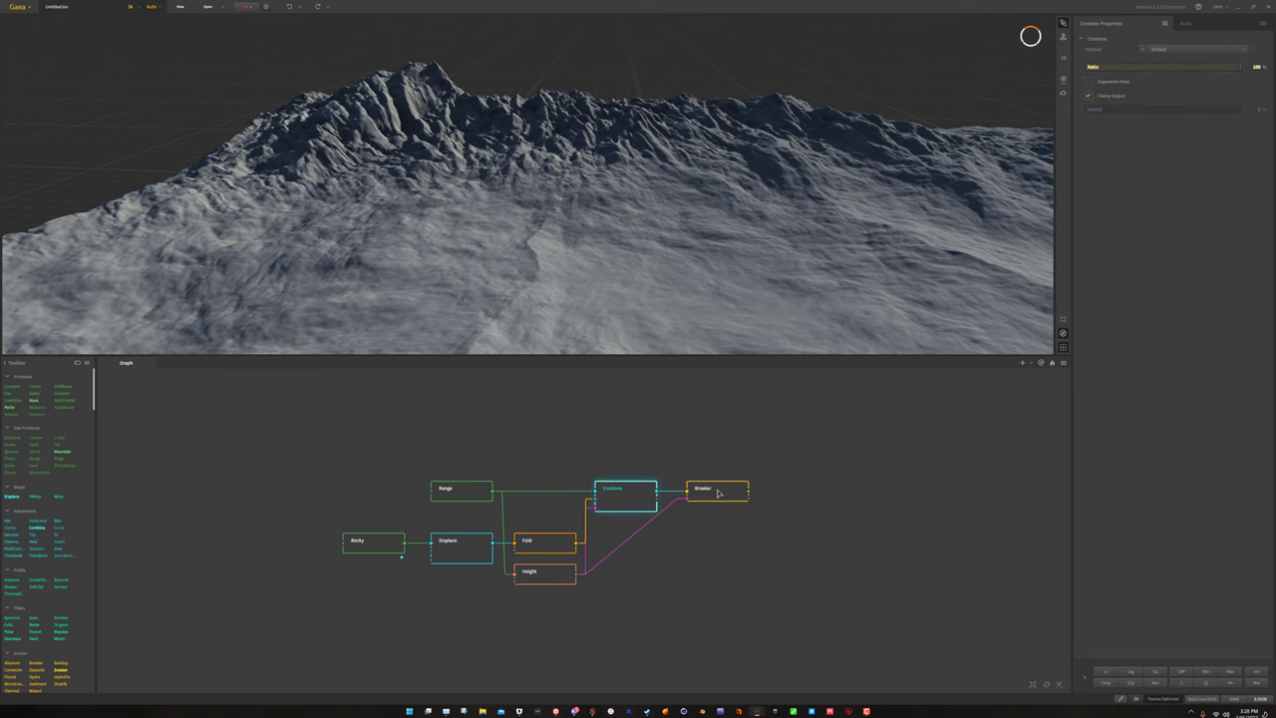
click(718, 492)
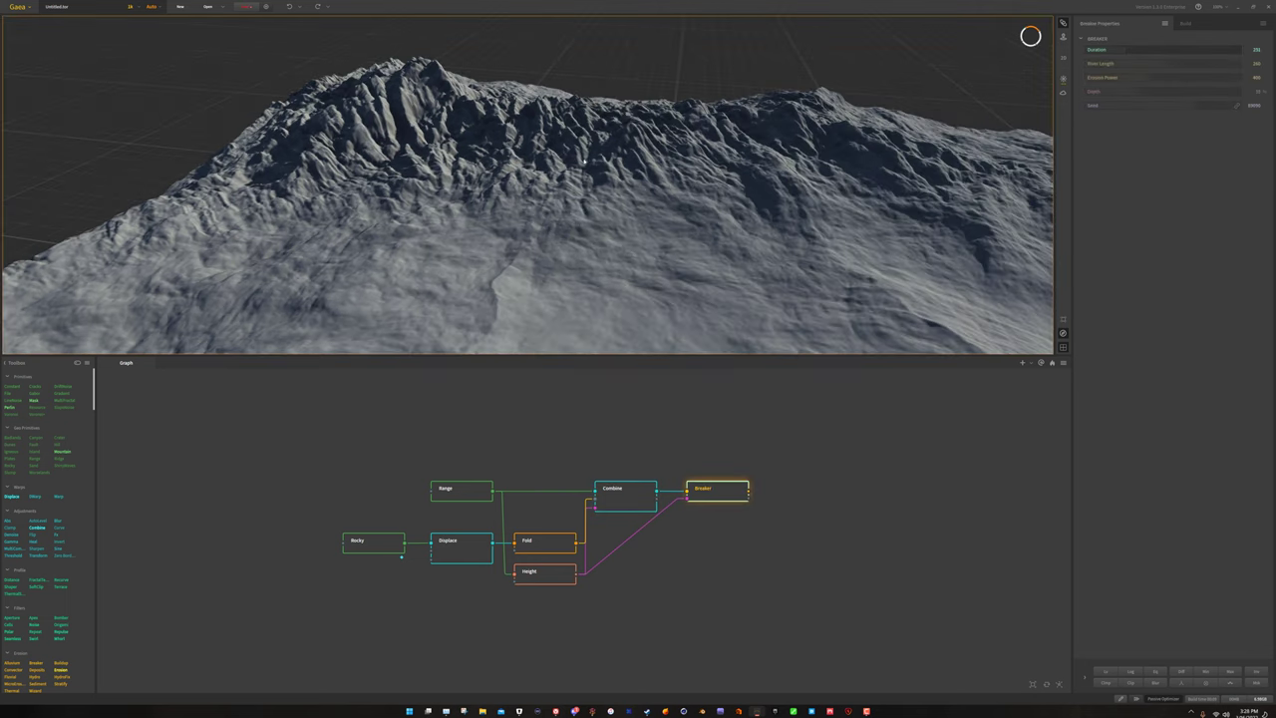
mouse_move(584, 162)
mouse_down()
mouse_move(638, 170)
mouse_move(608, 164)
mouse_up()
Add a Wizard erosion node fed by Breaker's output and align it level with Breaker.
drag(797, 524, 743, 521)
middle_drag(615, 517, 603, 517)
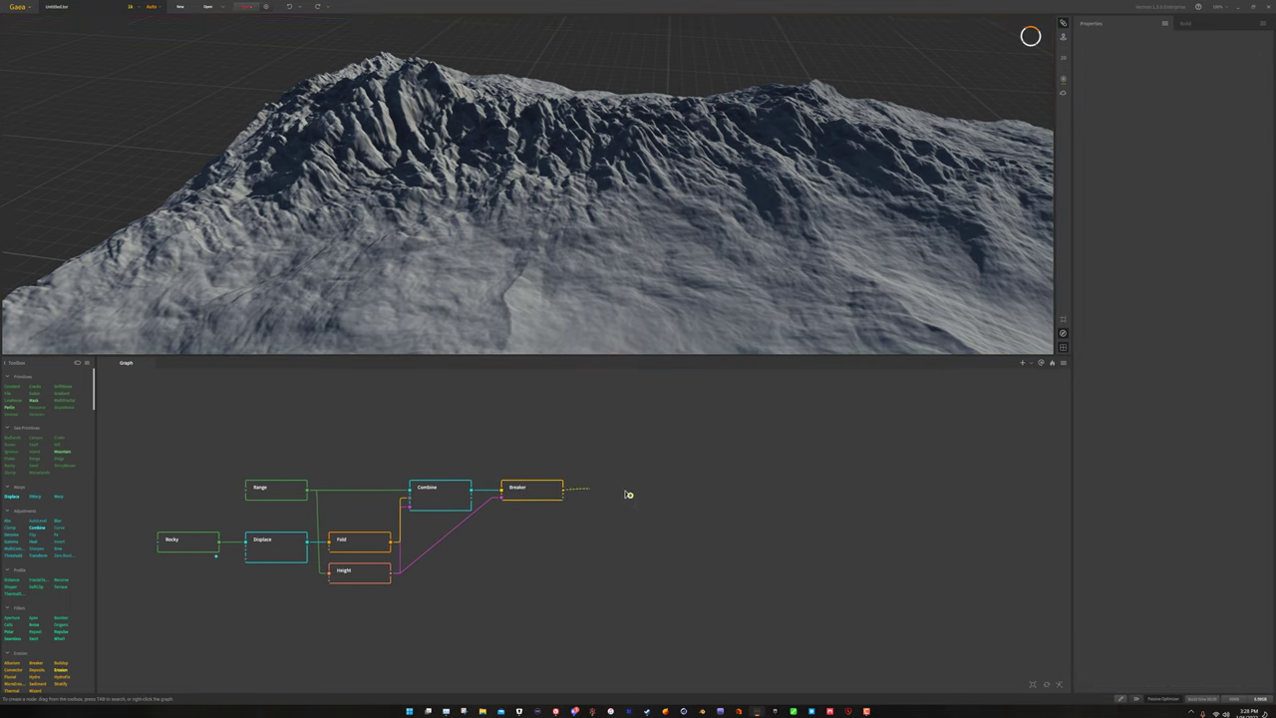
right_click(626, 493)
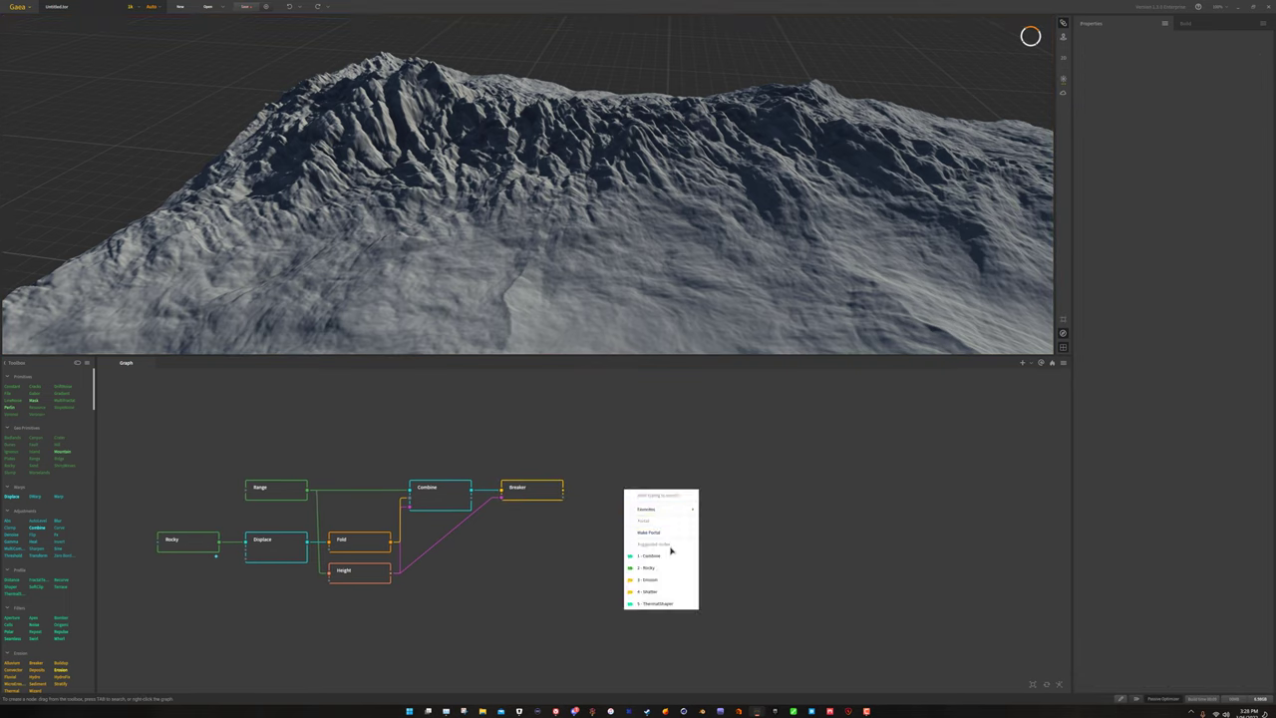
text(ero)
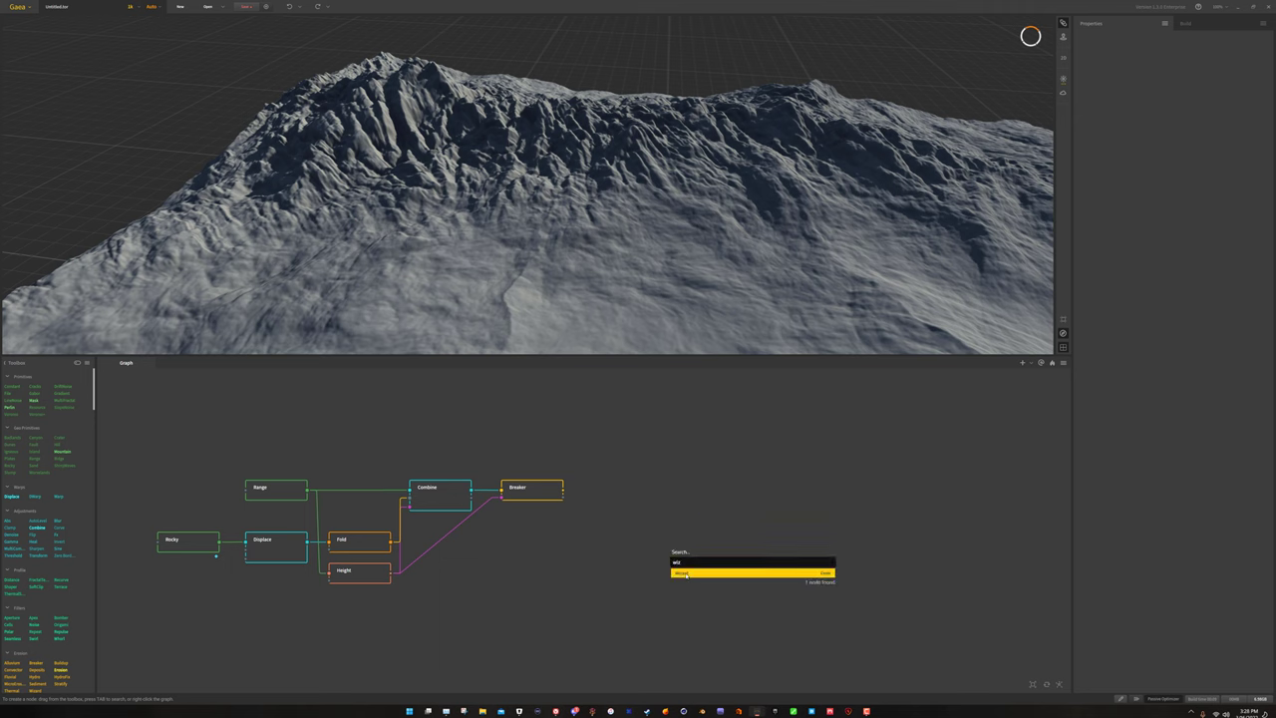
click(689, 571)
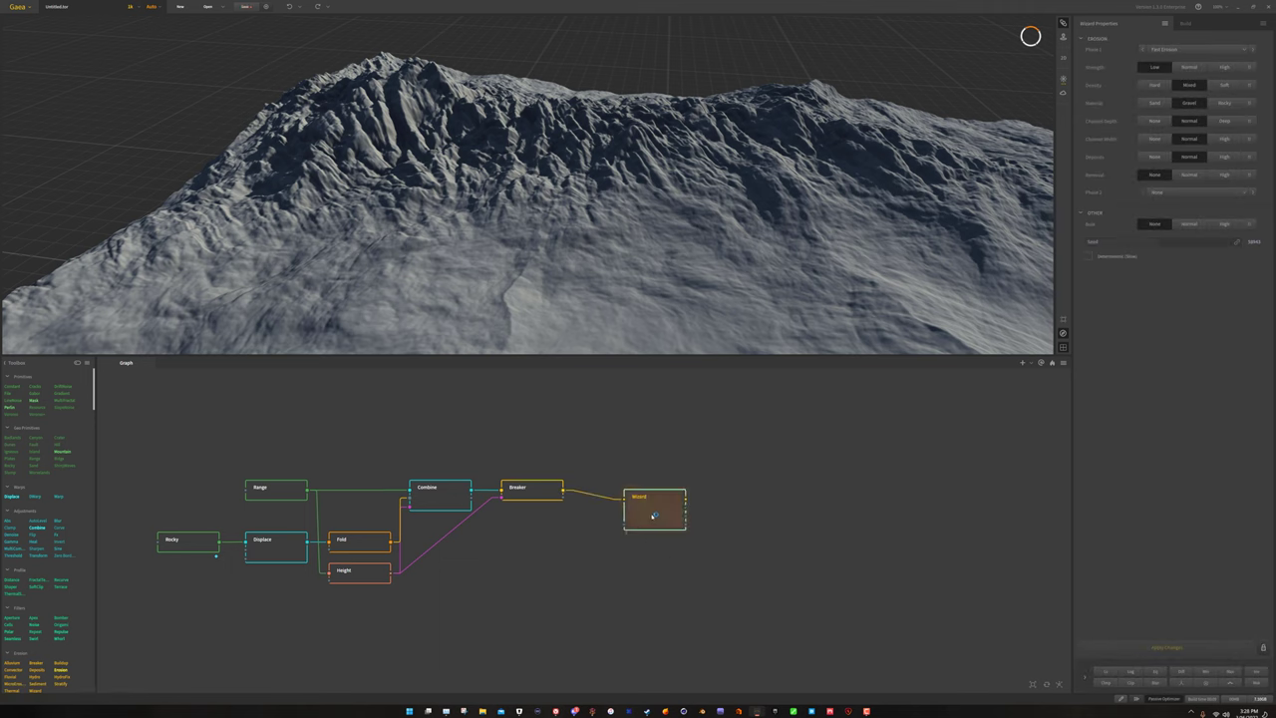
mouse_move(643, 518)
mouse_down()
mouse_move(626, 495)
mouse_move(620, 512)
mouse_up()
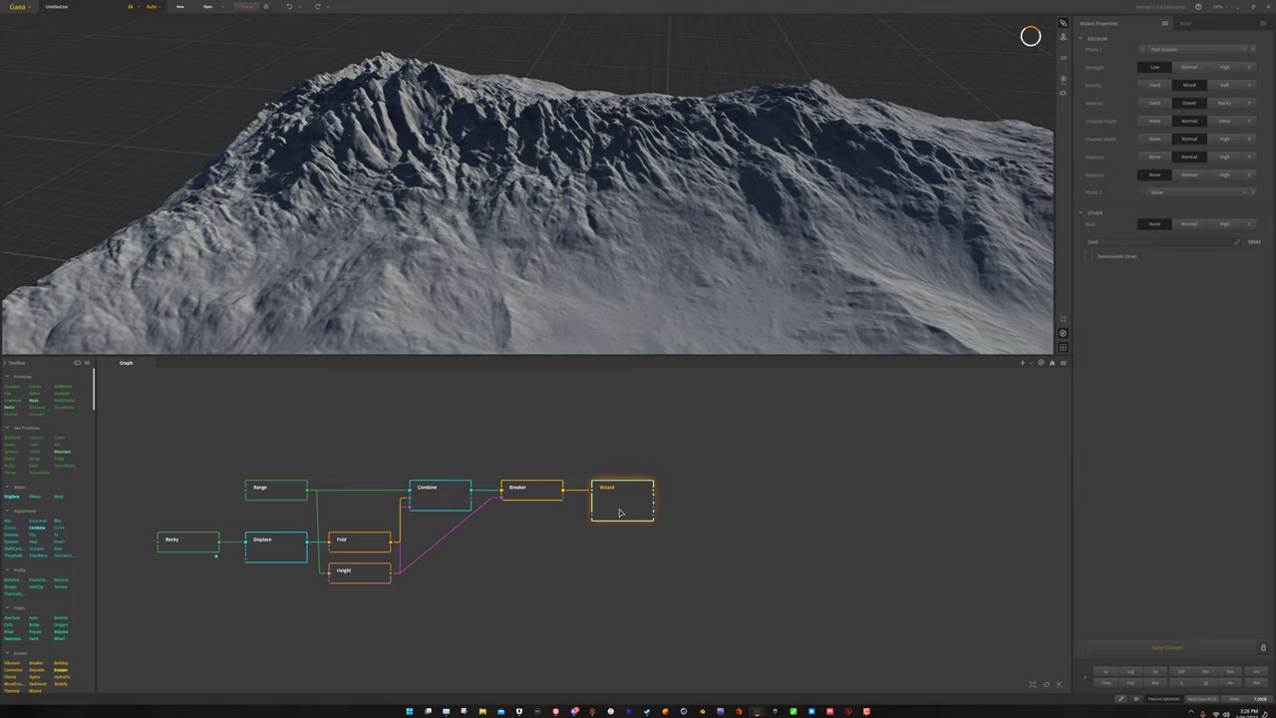
mouse_move(681, 245)
mouse_down()
mouse_move(657, 272)
mouse_move(691, 246)
mouse_move(686, 258)
mouse_up()
click(536, 494)
drag(624, 501, 620, 502)
Examine the Wizard-eroded terrain's peak, ridge, slopes and valley floor from several angles and distances.
drag(698, 289, 423, 232)
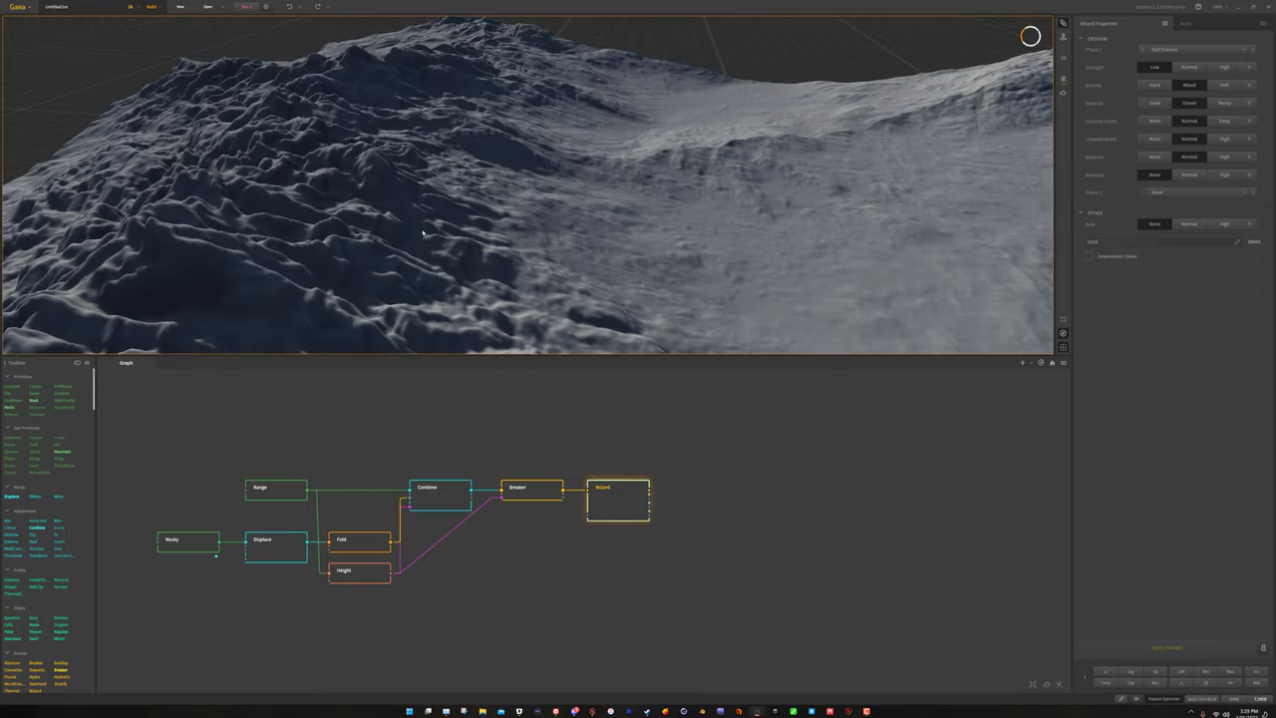
drag(257, 231, 254, 213)
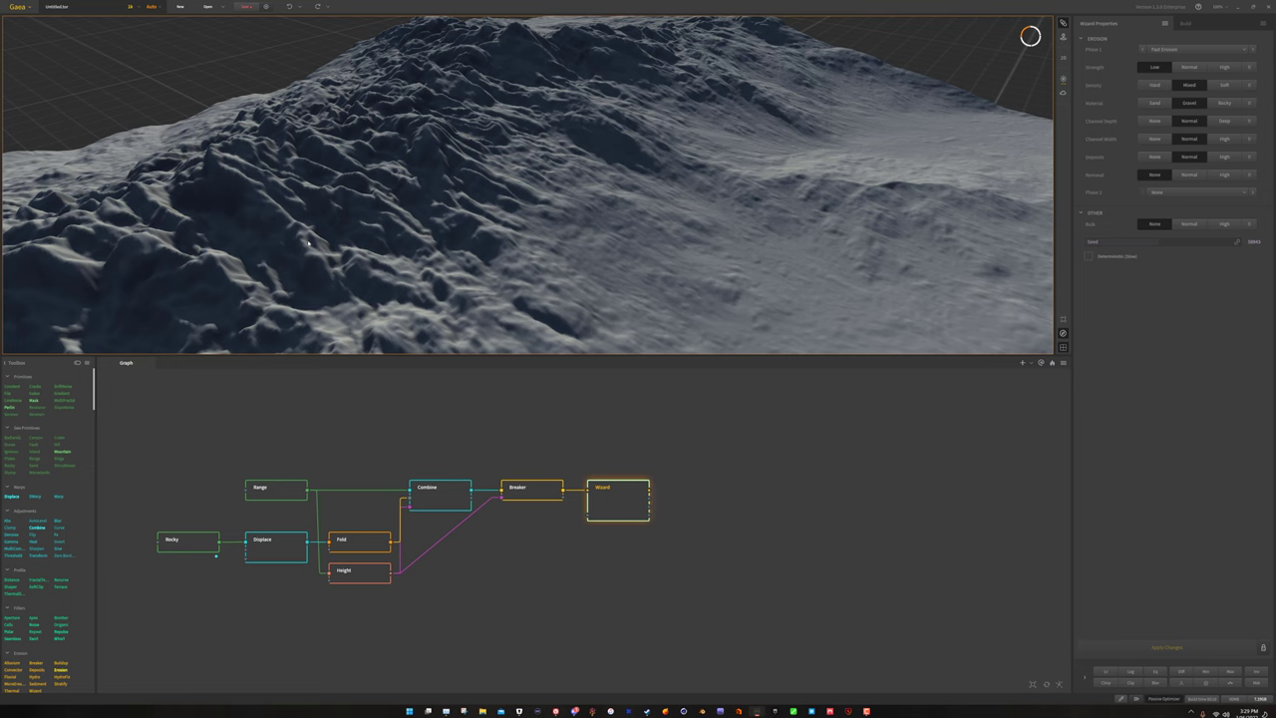
drag(357, 210, 455, 183)
scroll(434, 170, down, 4)
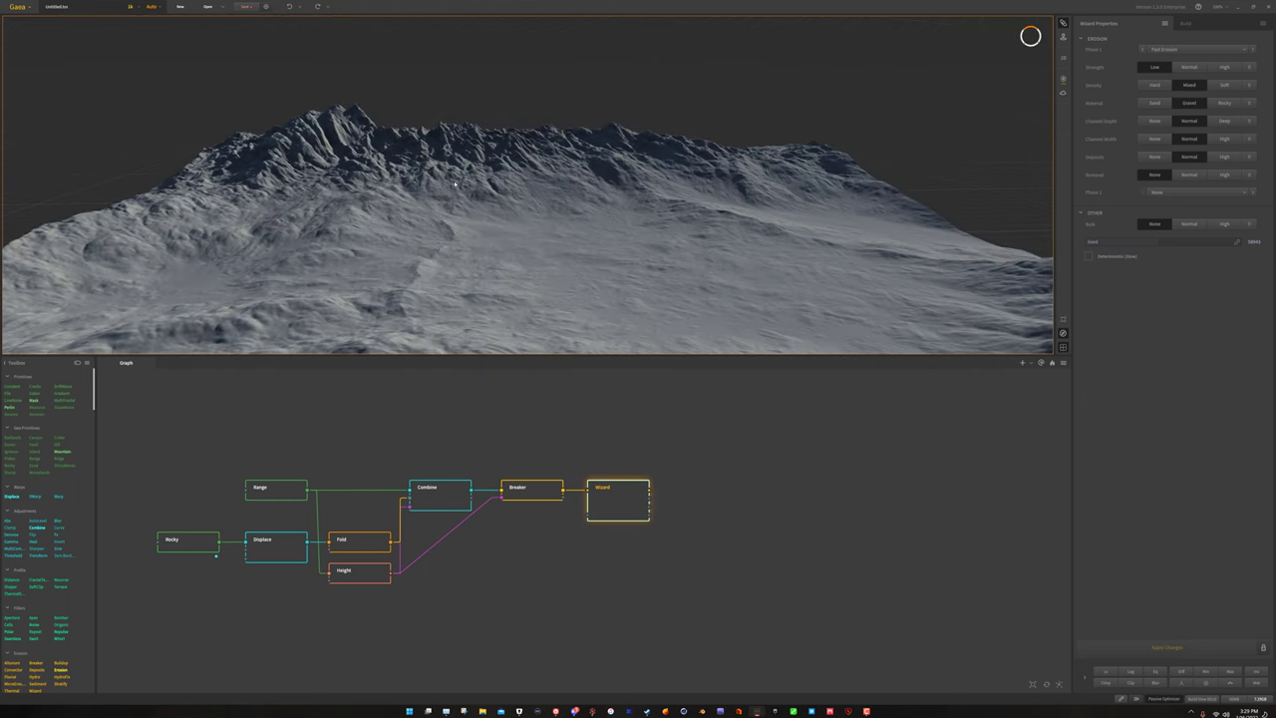
click(544, 565)
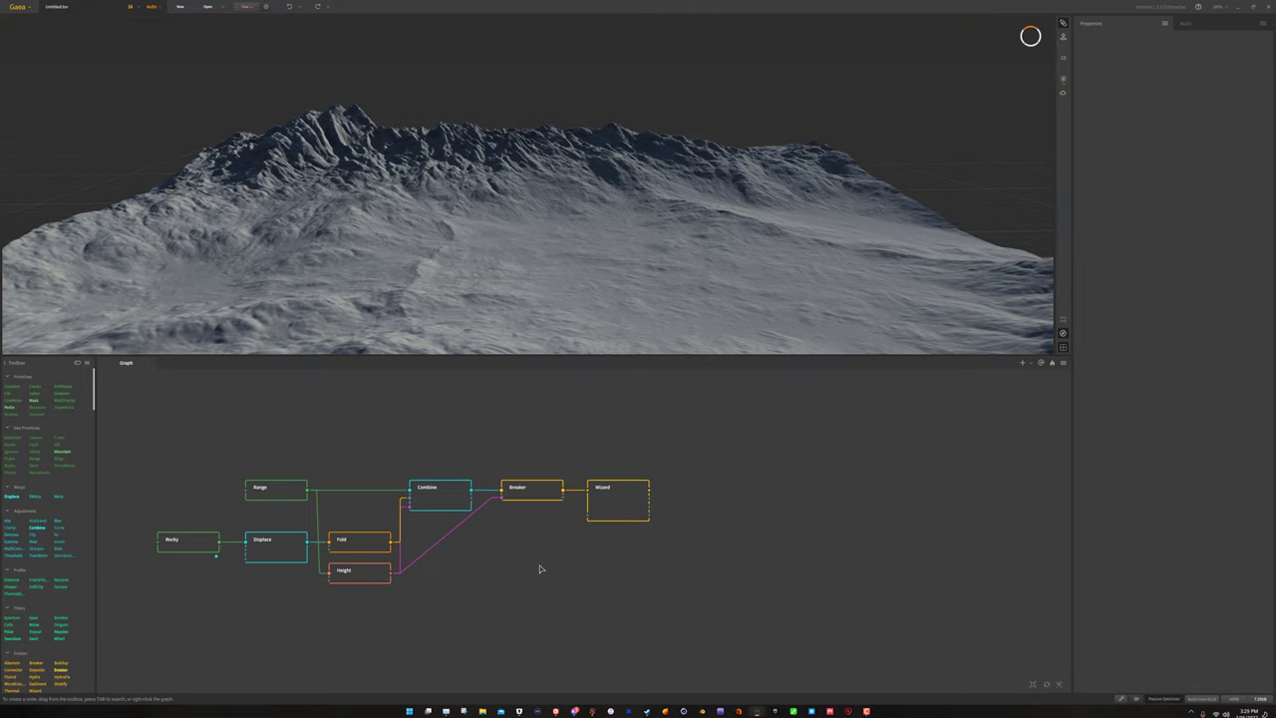
scroll(519, 338, up, 3)
scroll(518, 338, up, 6)
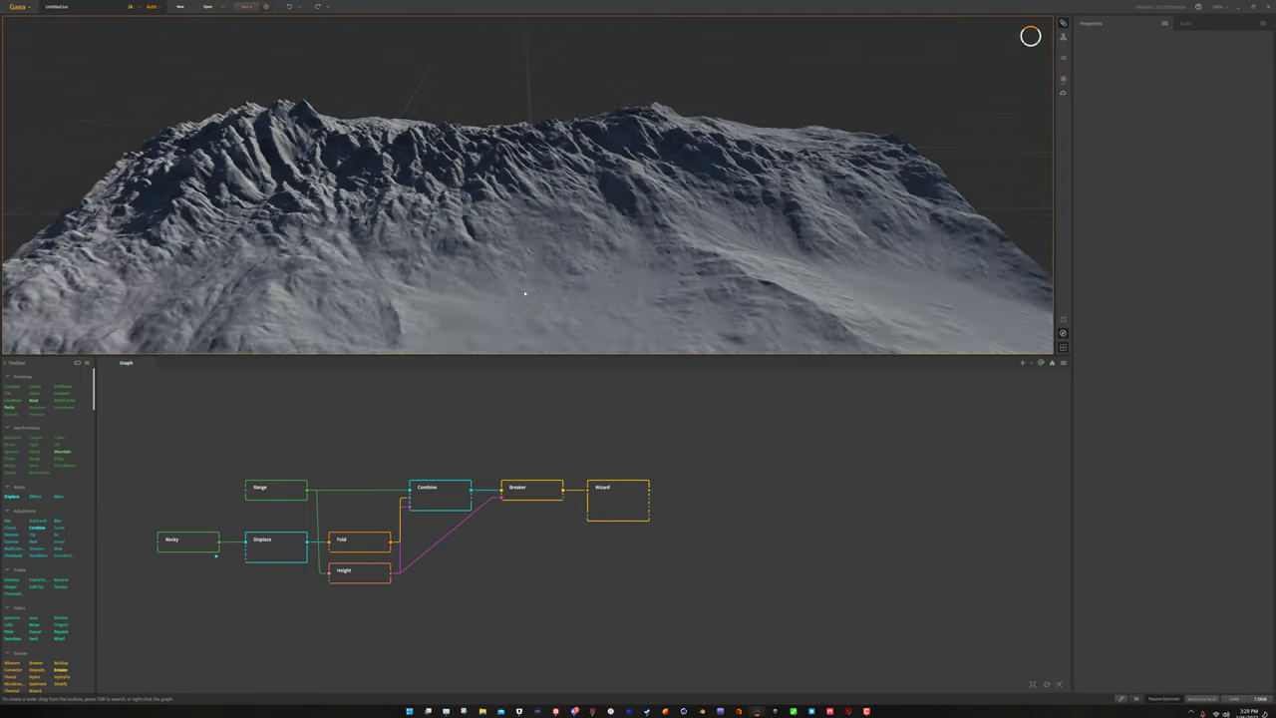
scroll(562, 289, down, 4)
mouse_move(563, 289)
mouse_down()
mouse_move(551, 272)
mouse_move(541, 282)
mouse_up()
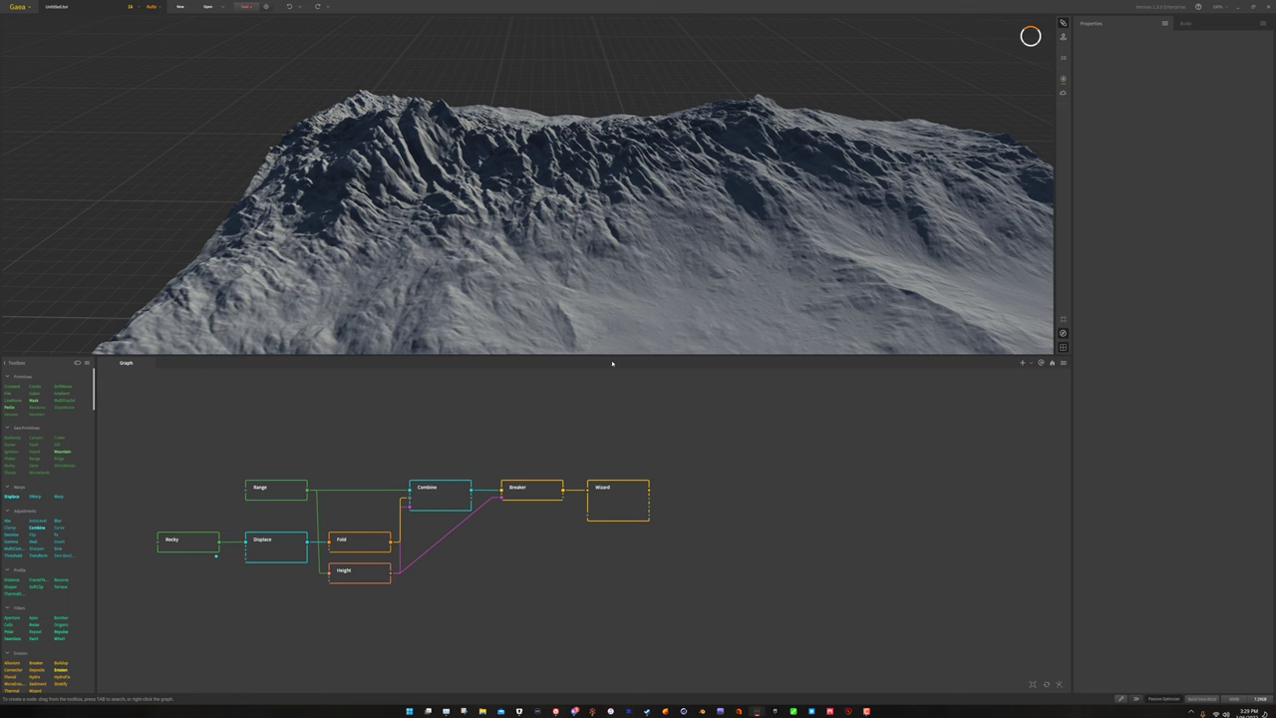
drag(612, 299, 561, 217)
drag(783, 309, 727, 298)
middle_drag(686, 555, 630, 557)
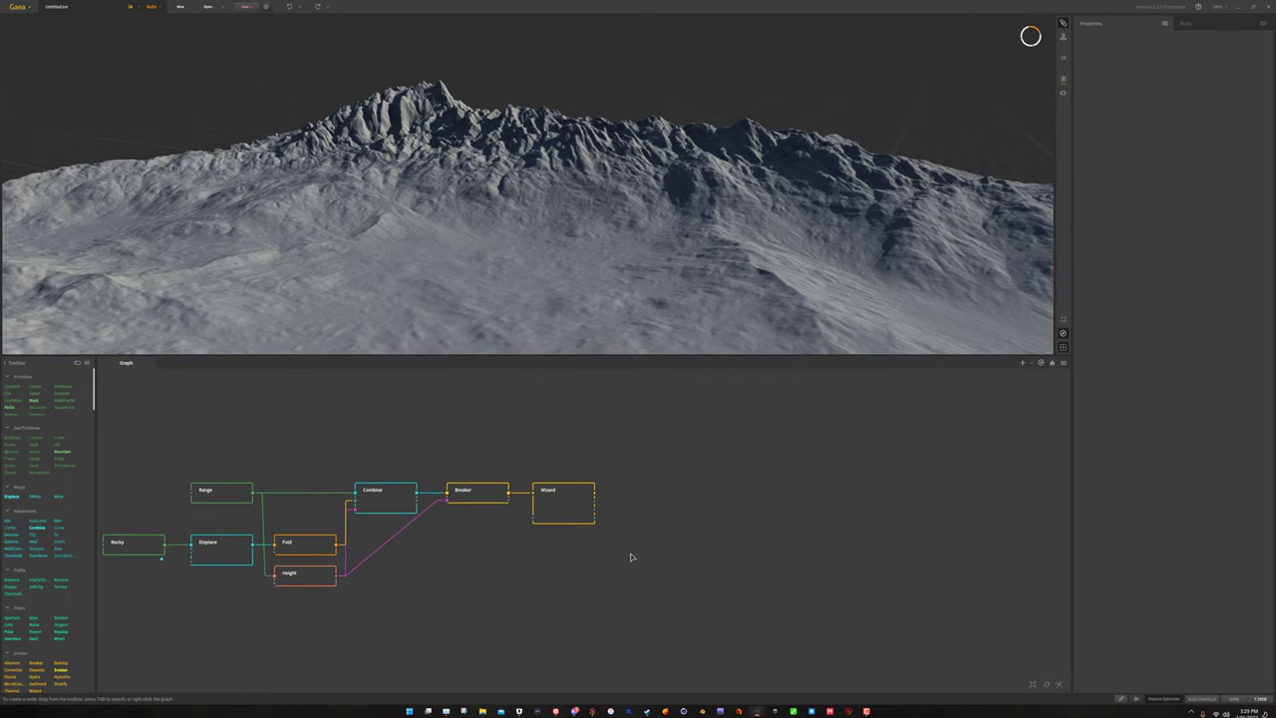
drag(532, 286, 569, 250)
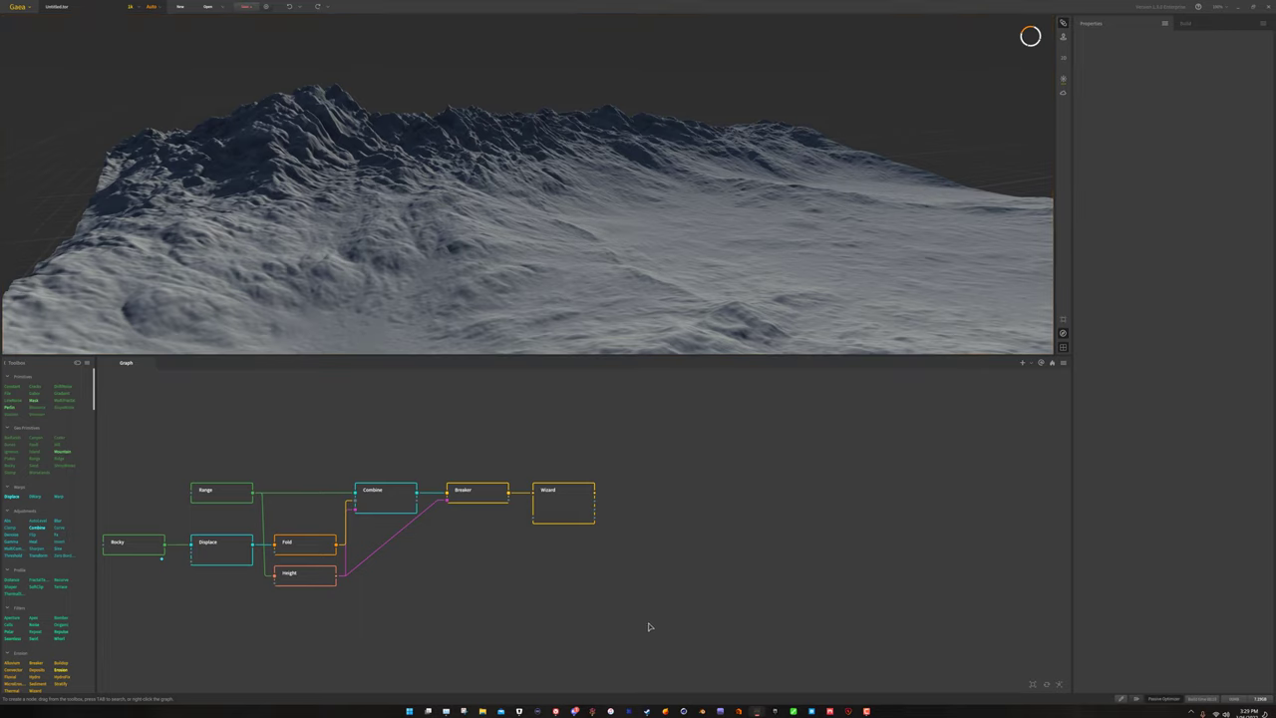
Set the Wizard node's Phase 2 to Mild Erosion and inspect the ridge and slopes from several angles.
click(568, 515)
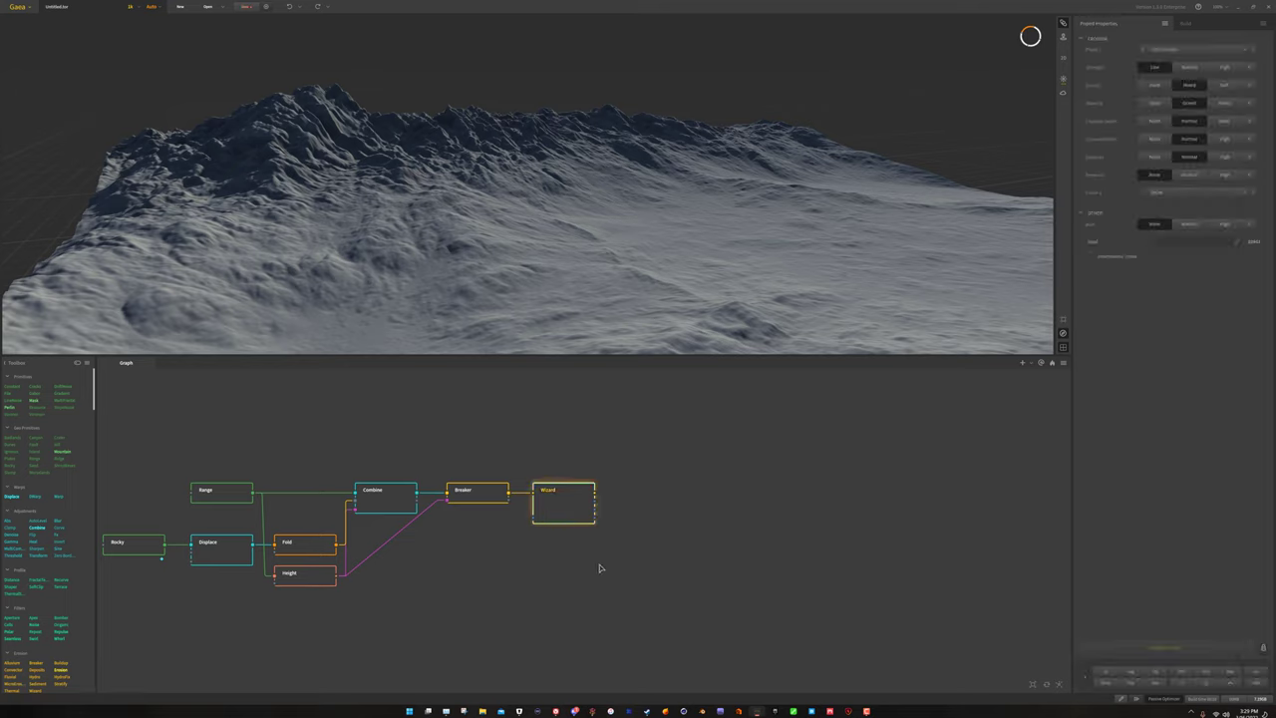
click(599, 564)
click(557, 495)
click(1197, 191)
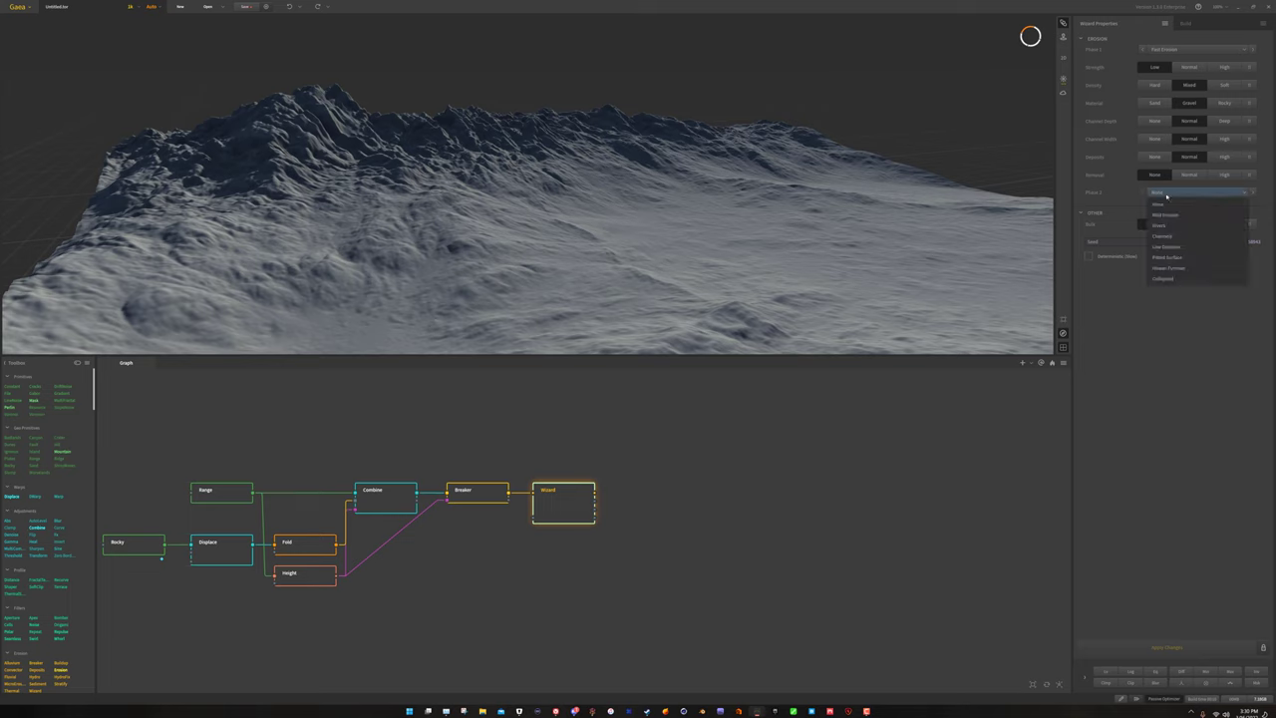
click(1177, 209)
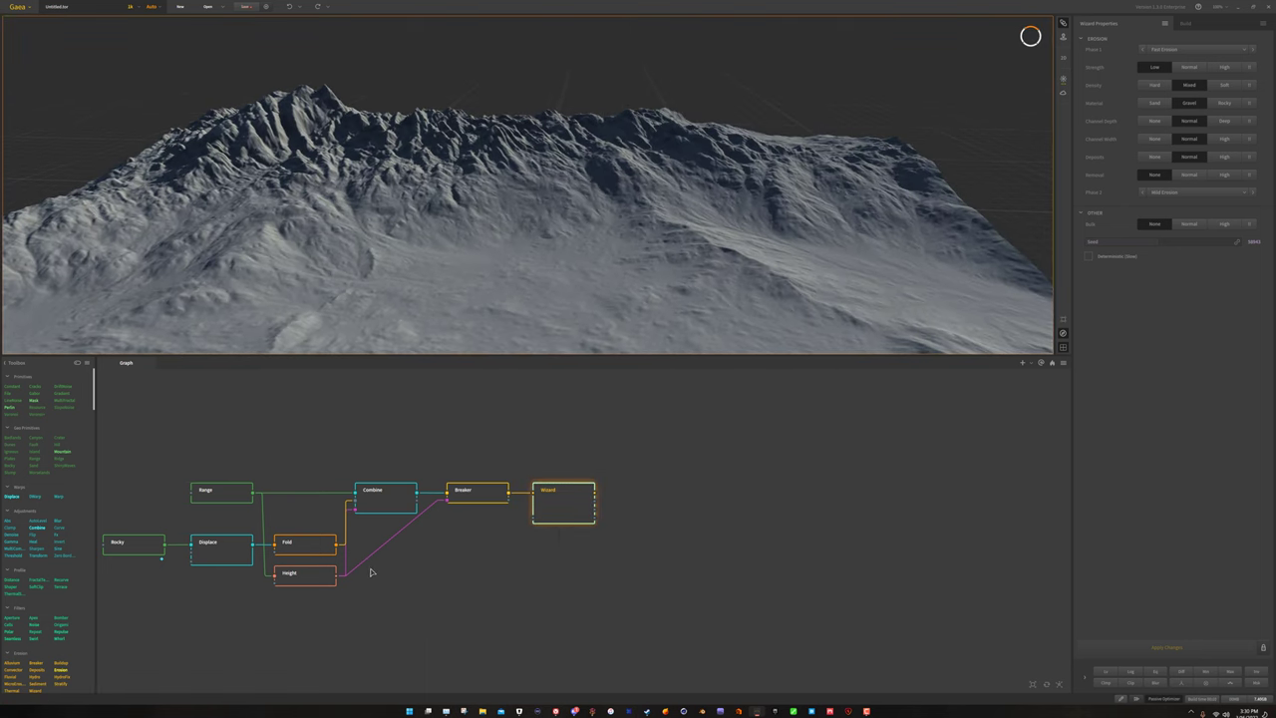
click(439, 590)
right_click(409, 587)
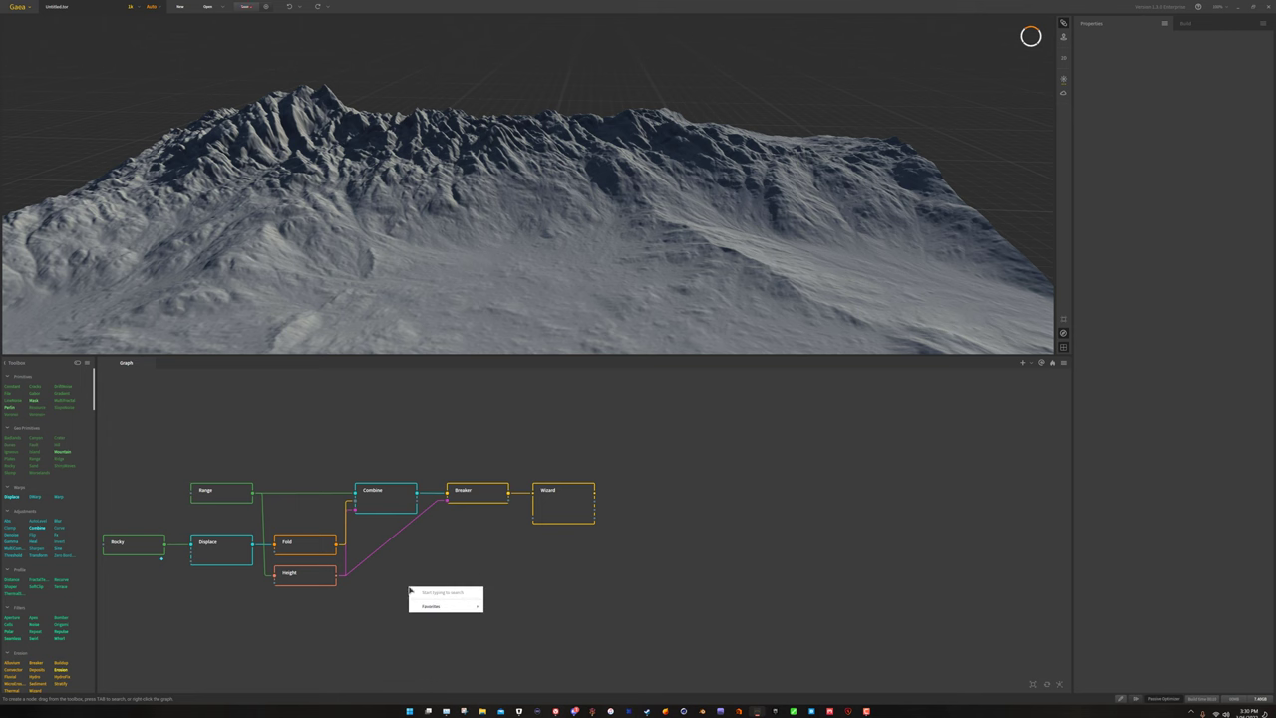
drag(486, 199, 356, 120)
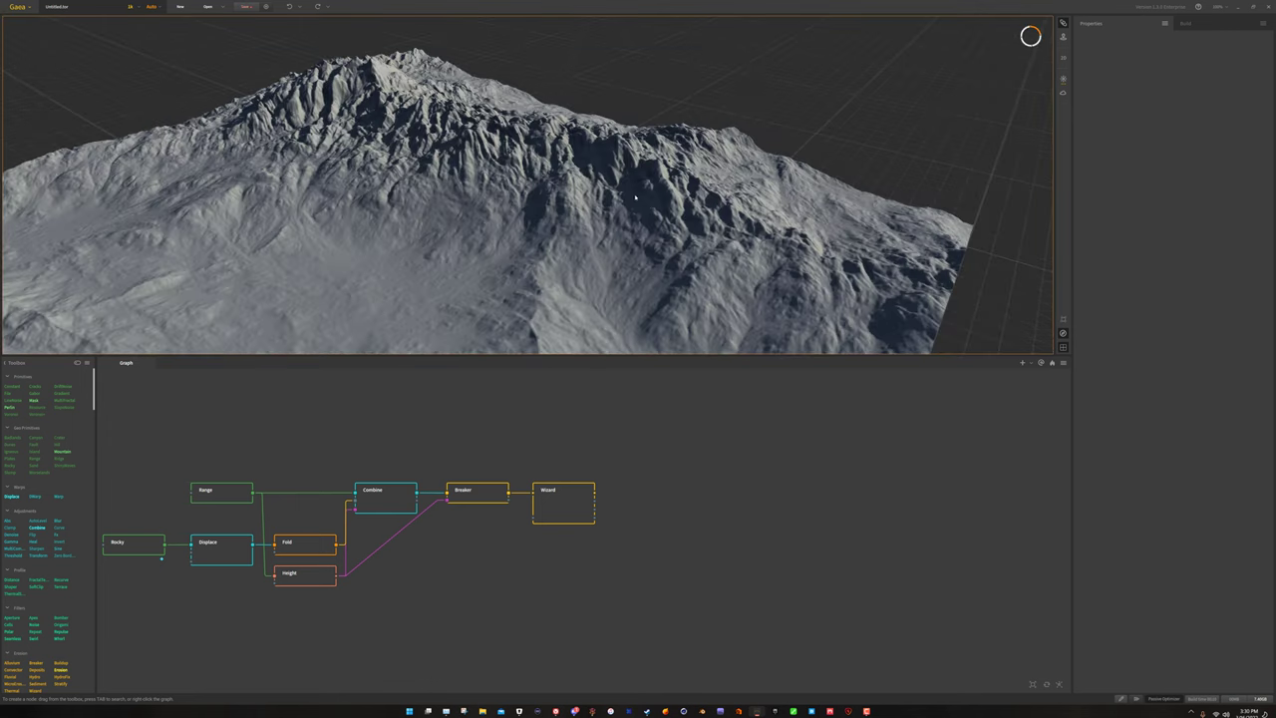
drag(635, 198, 347, 157)
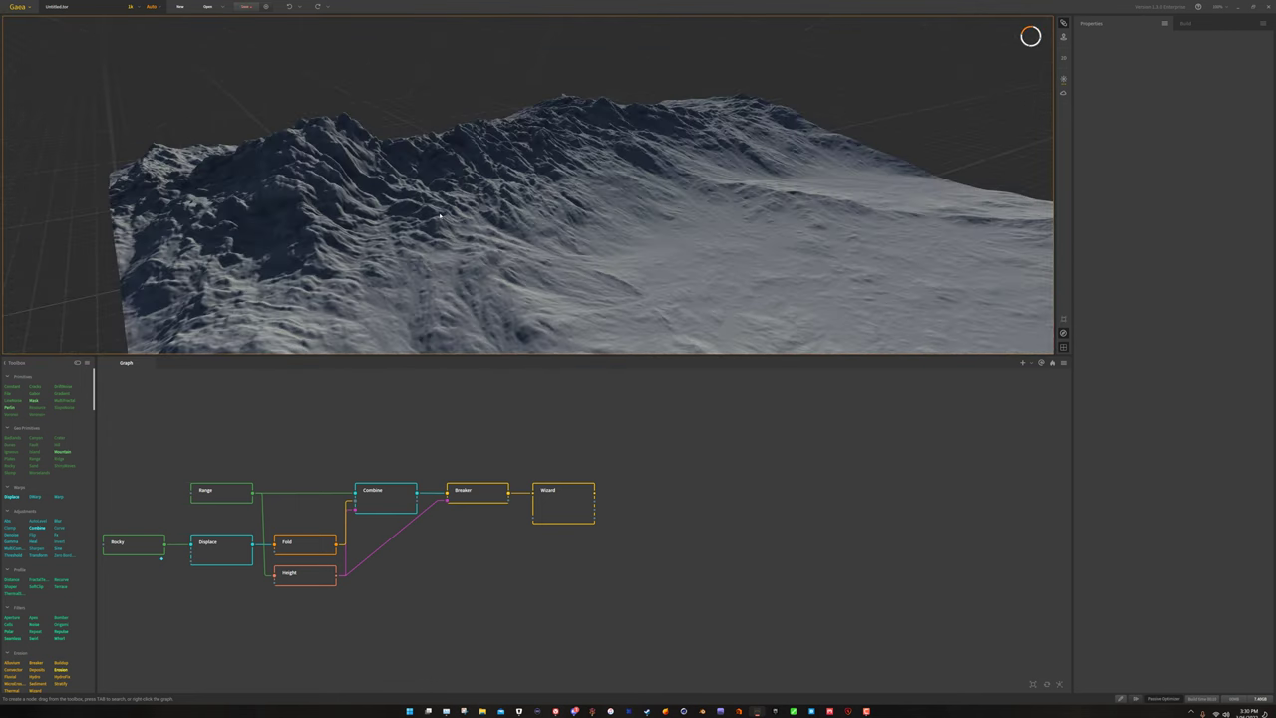
drag(440, 215, 391, 202)
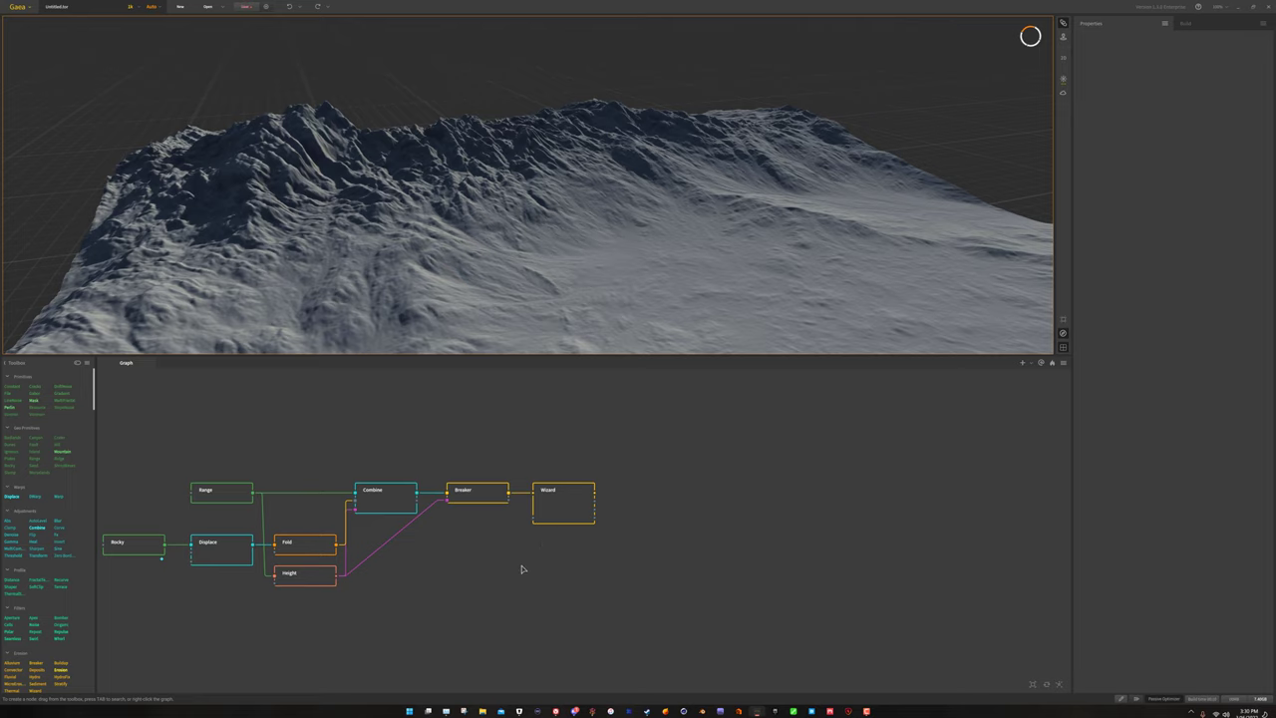
Add a Thermal erosion node fed by the Wizard node's output.
drag(538, 239, 643, 266)
drag(602, 226, 520, 211)
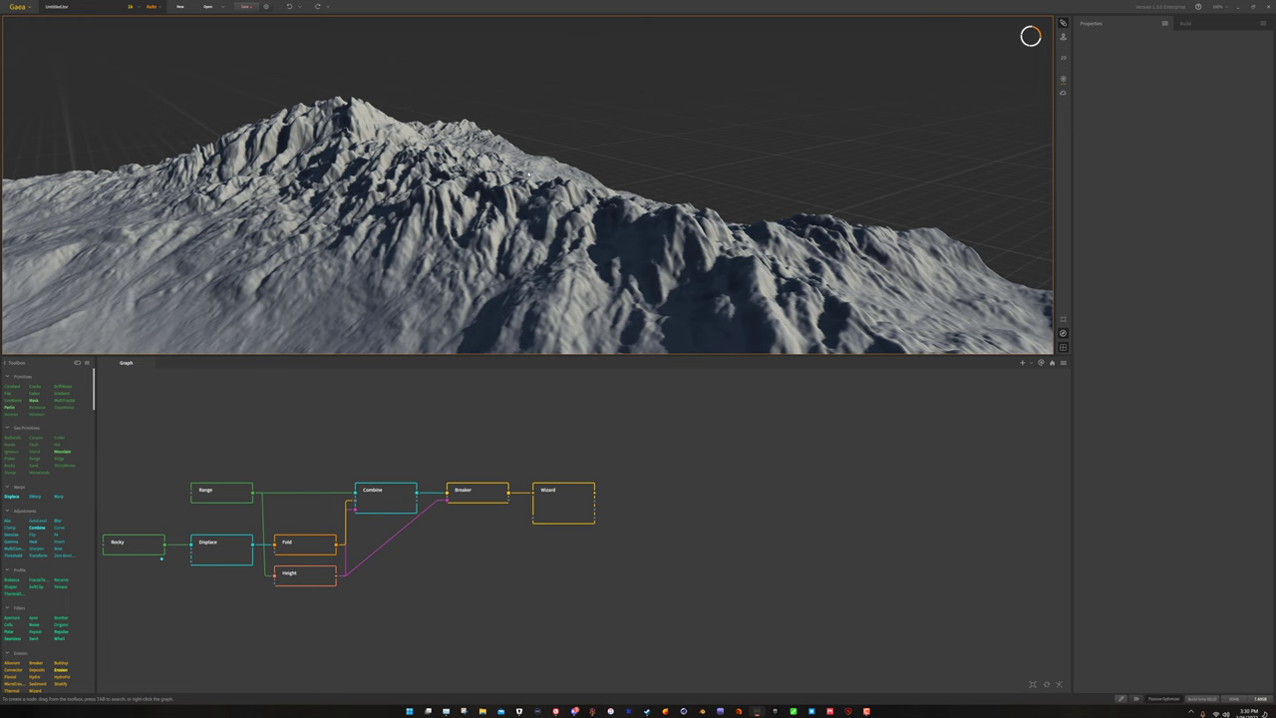
drag(587, 263, 403, 170)
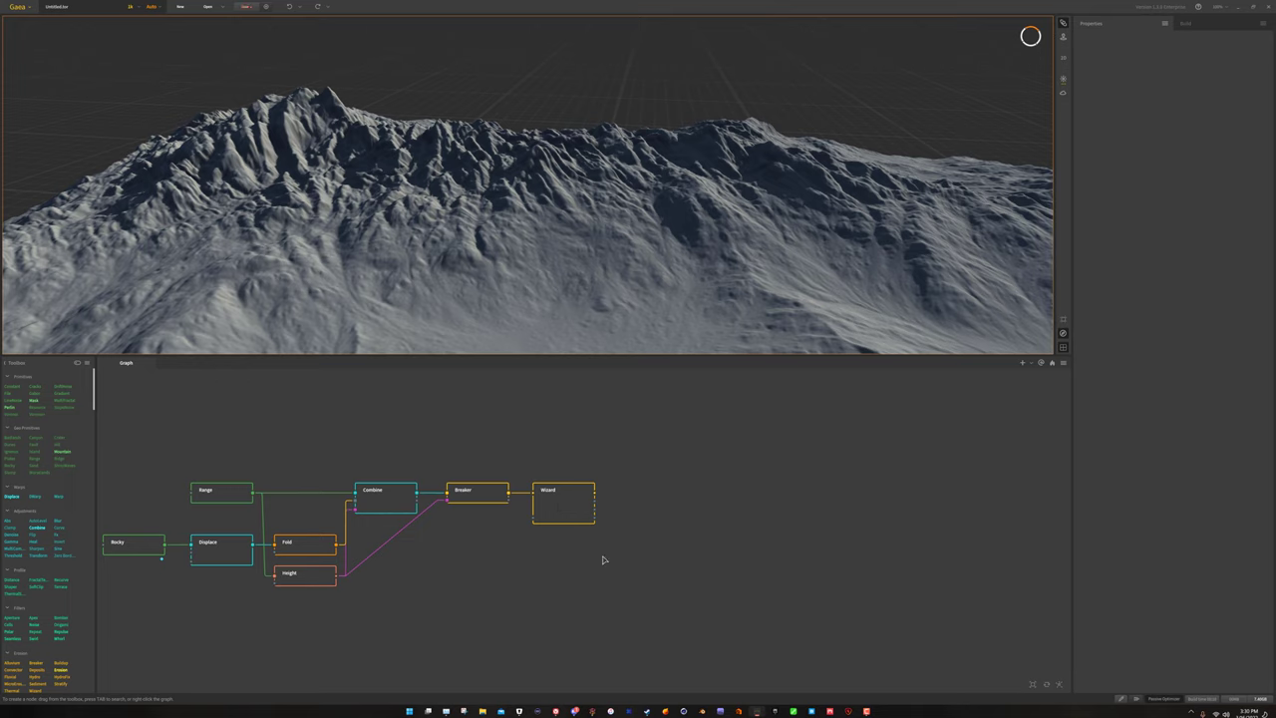
right_click(631, 494)
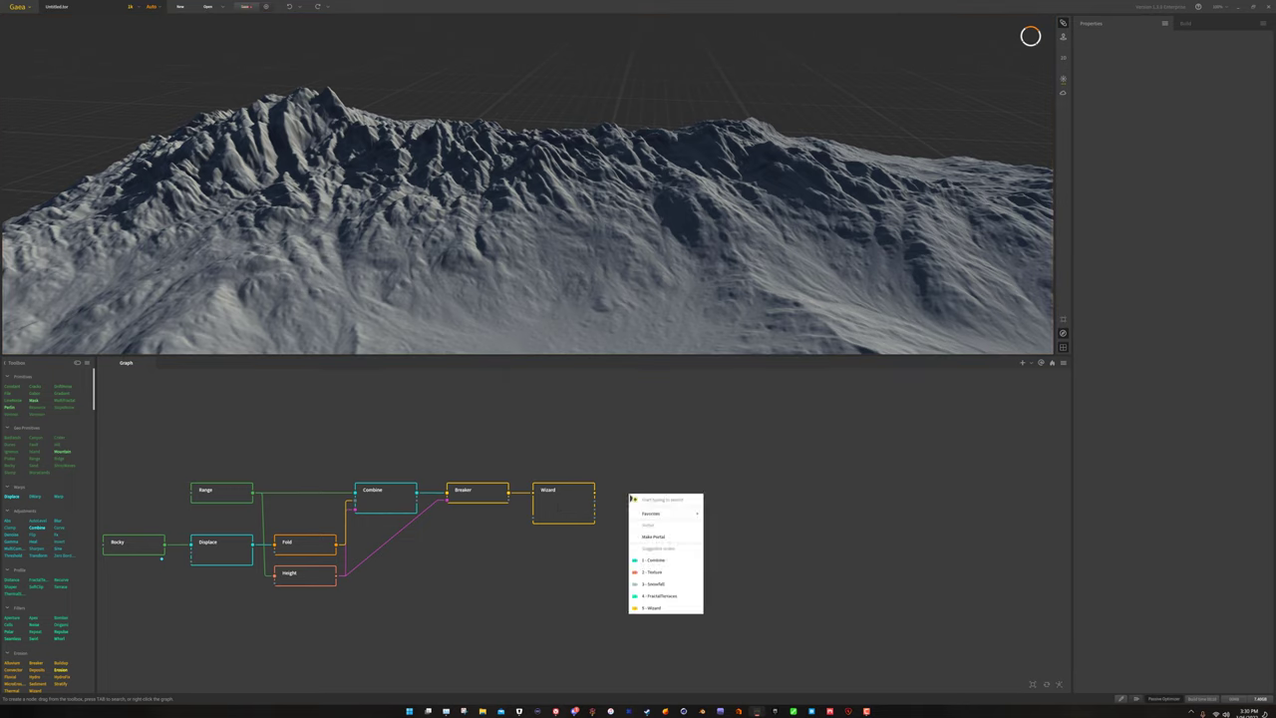
text(thermal)
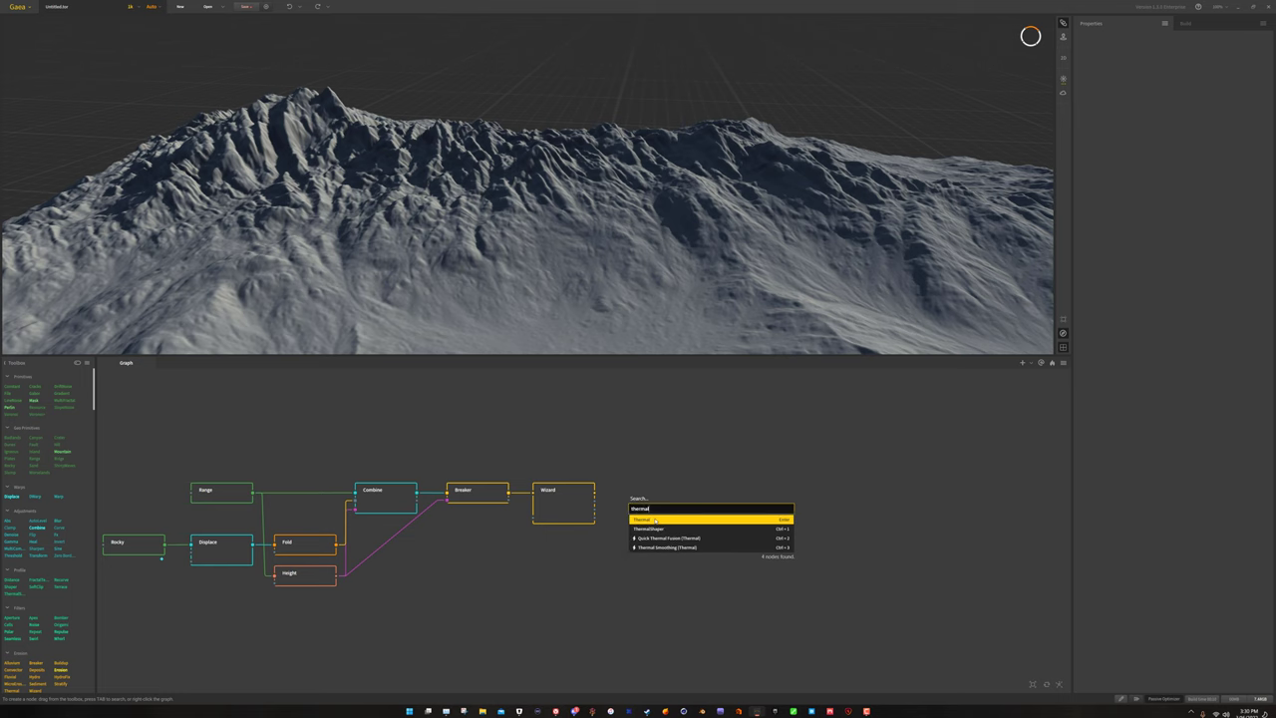
click(655, 520)
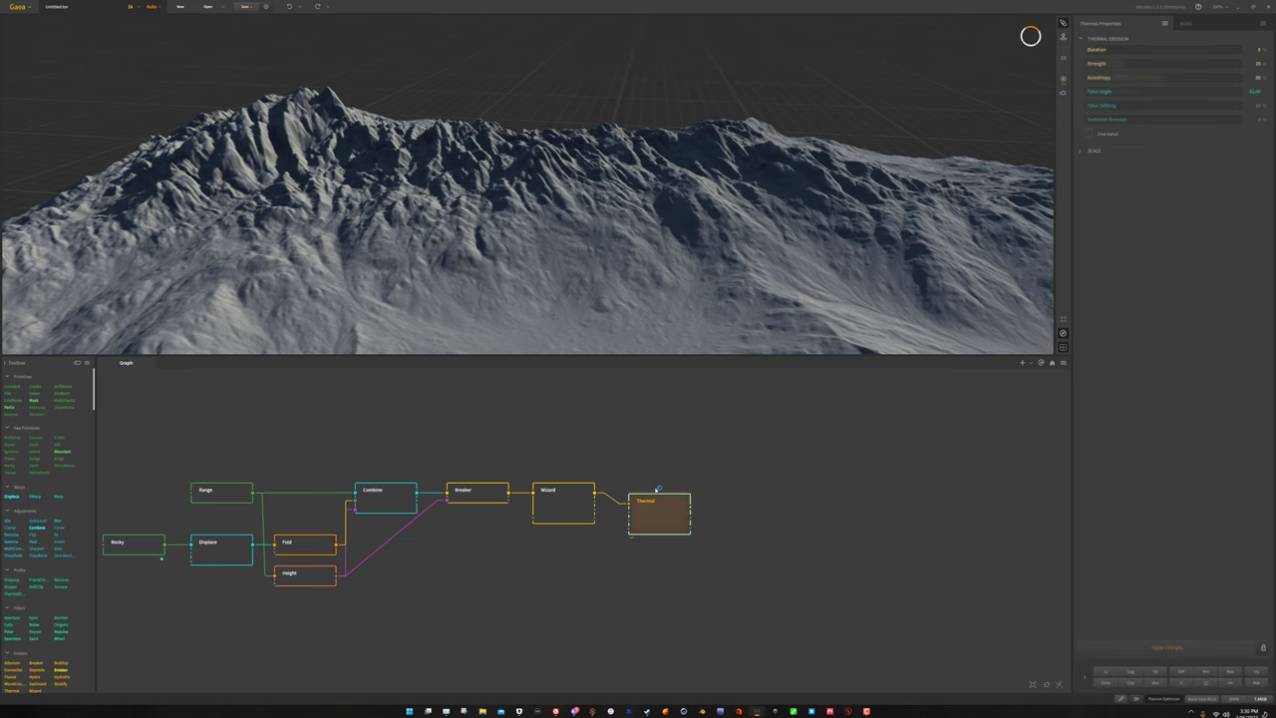
Inspect the thermally eroded ridge and slopes from several angles and align the Thermal node level with Wizard.
drag(498, 301, 389, 181)
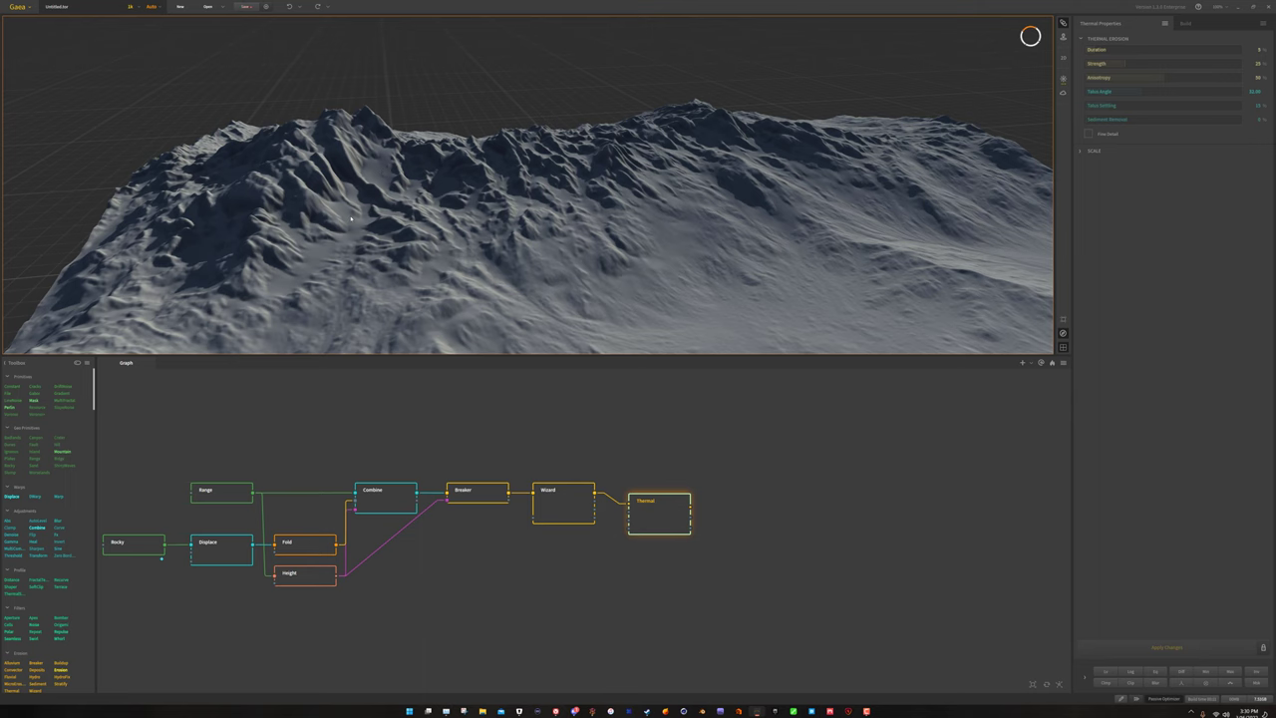
drag(330, 204, 345, 223)
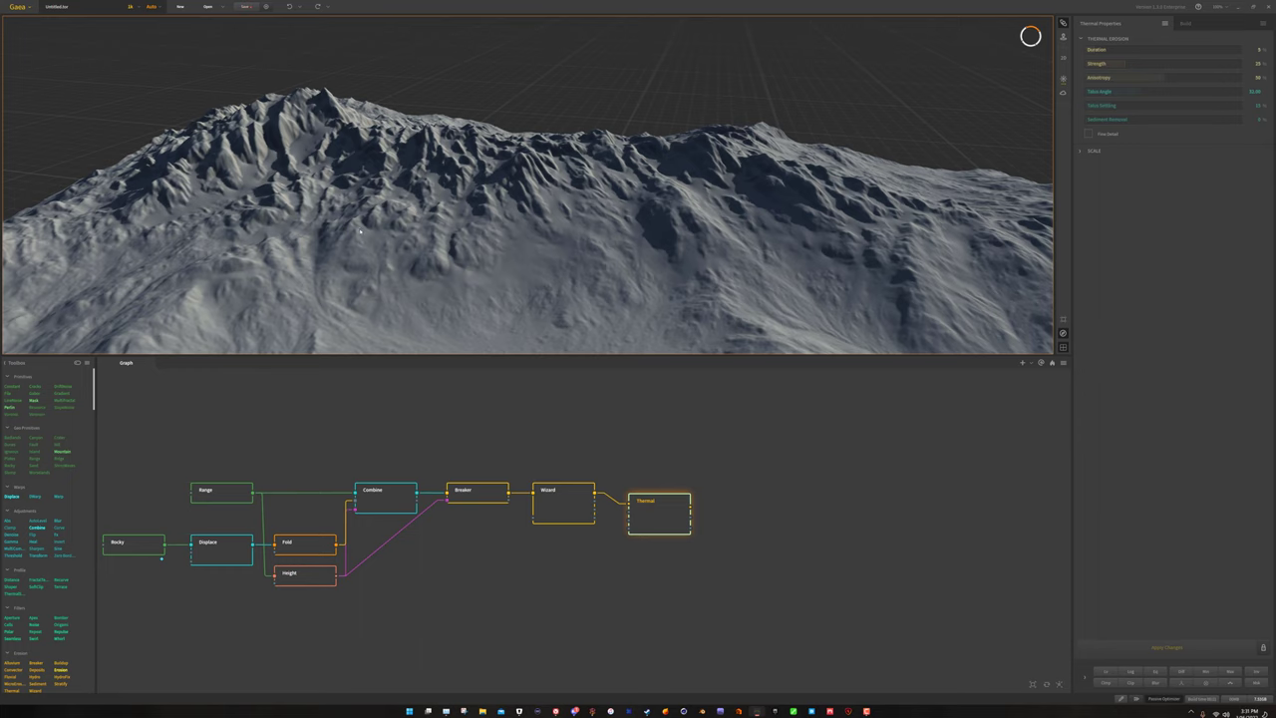
drag(360, 231, 513, 200)
drag(653, 520, 652, 510)
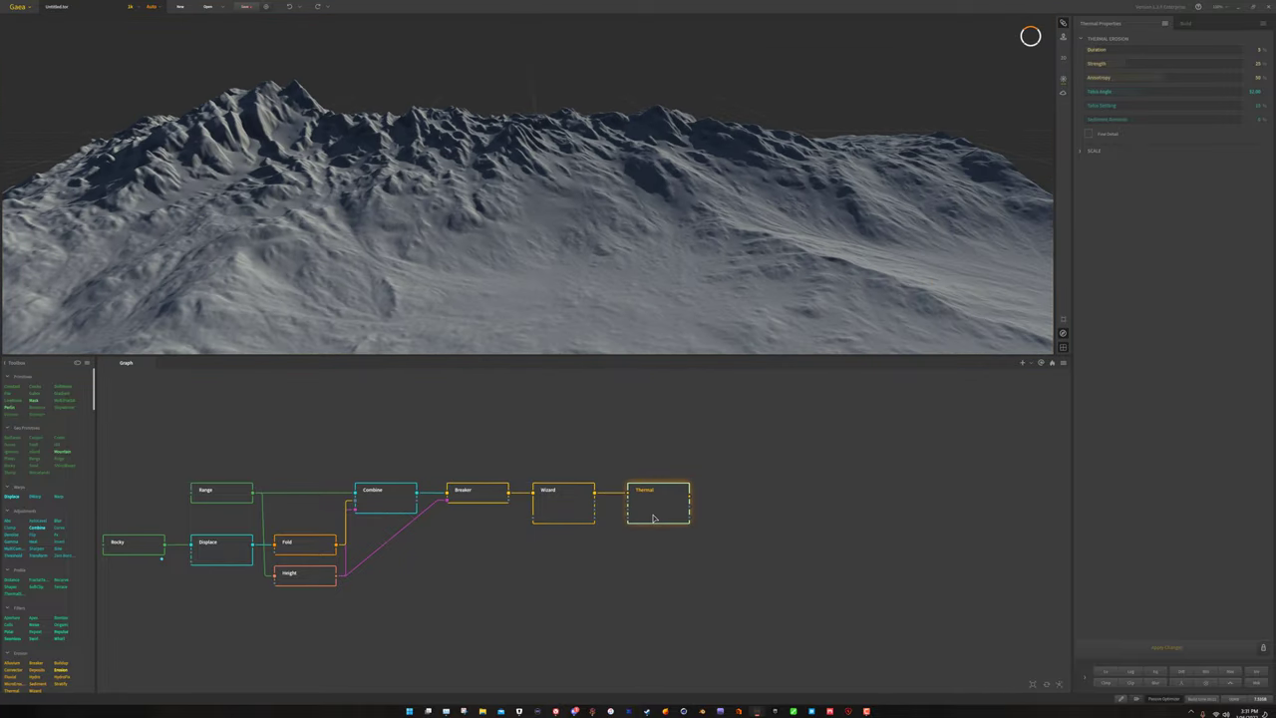
Add a Texture node fed by Thermal's output and align it level with Thermal.
drag(706, 558, 560, 555)
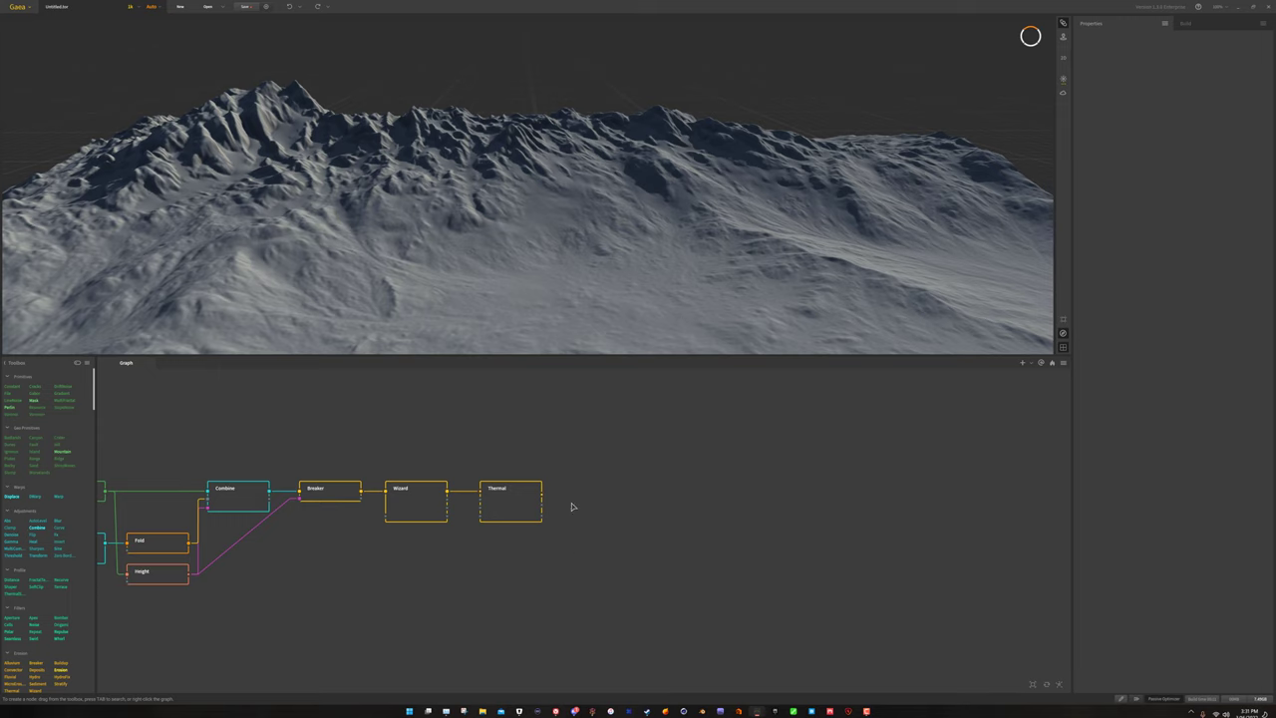
drag(544, 496, 578, 495)
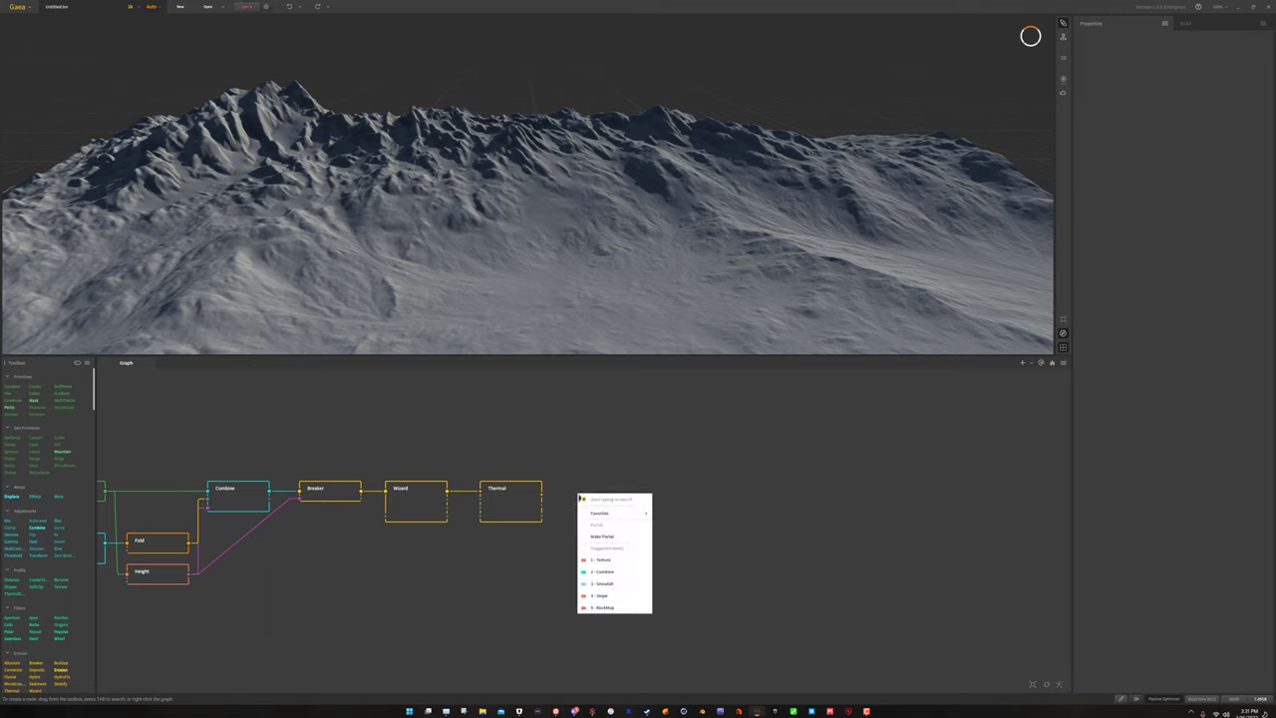
click(614, 564)
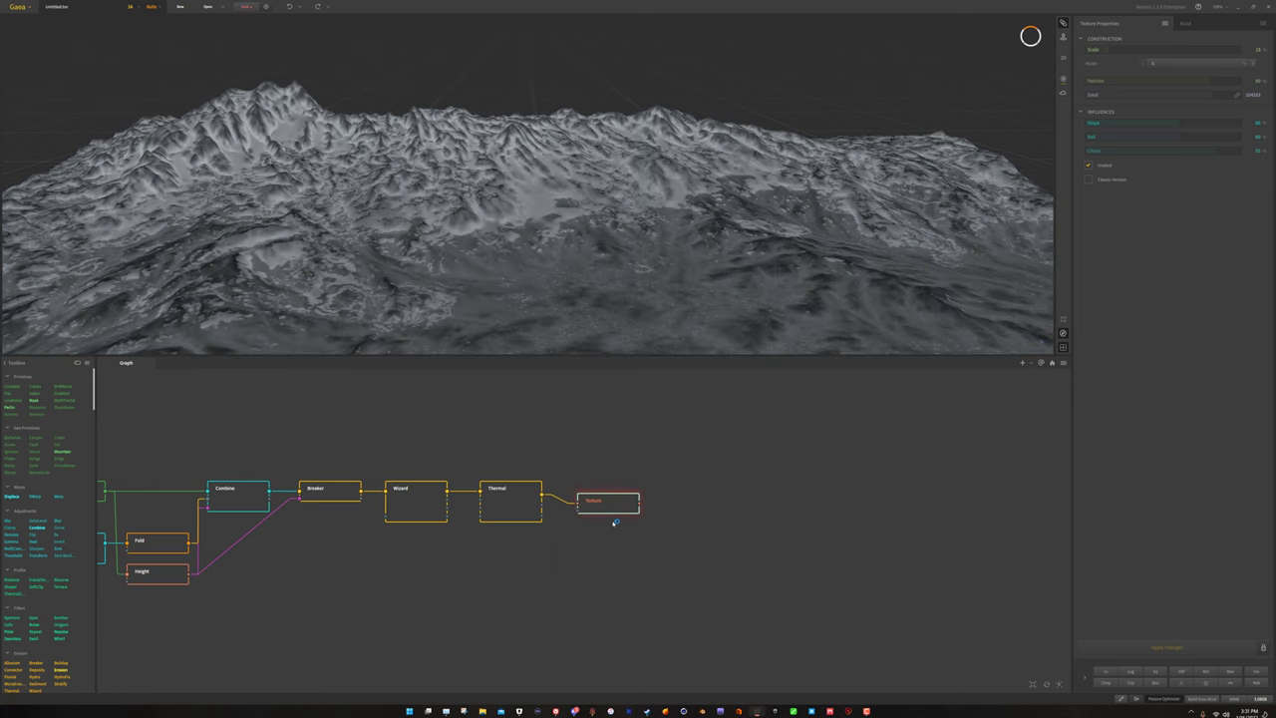
drag(608, 506, 590, 494)
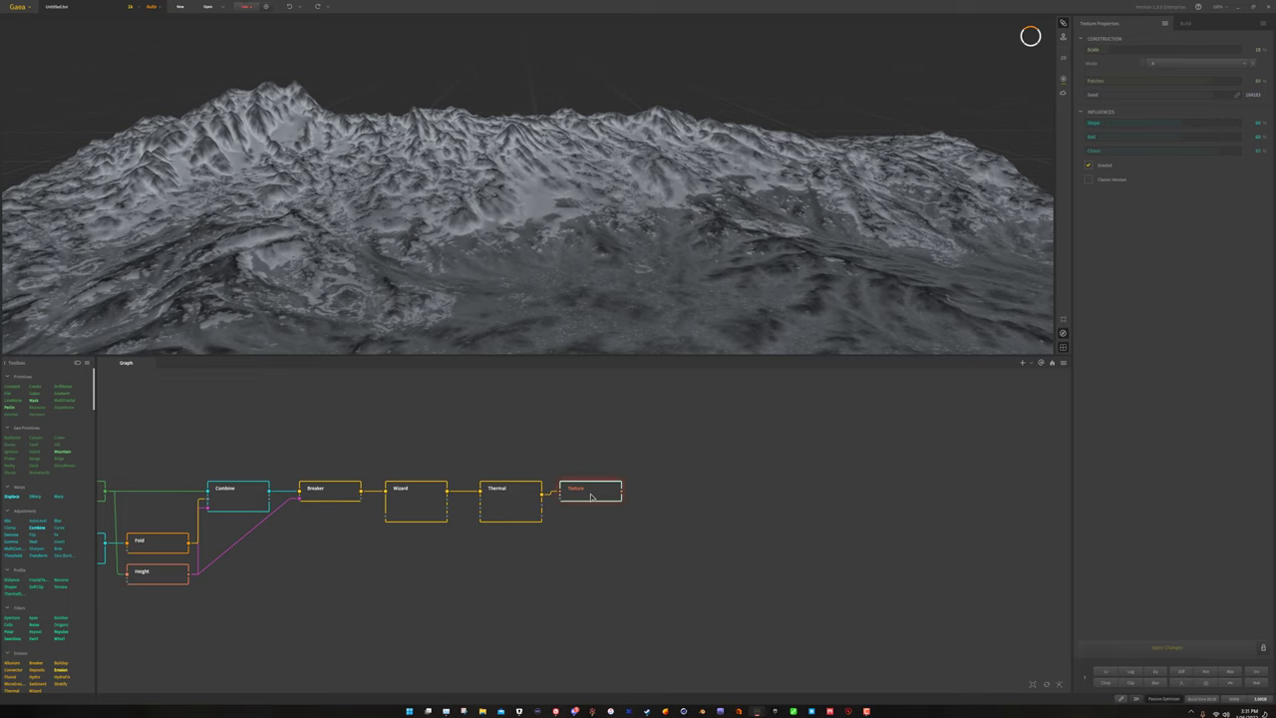
Add a SatMaps color node fed by Texture's output and align it level with Texture.
click(680, 560)
right_click(645, 553)
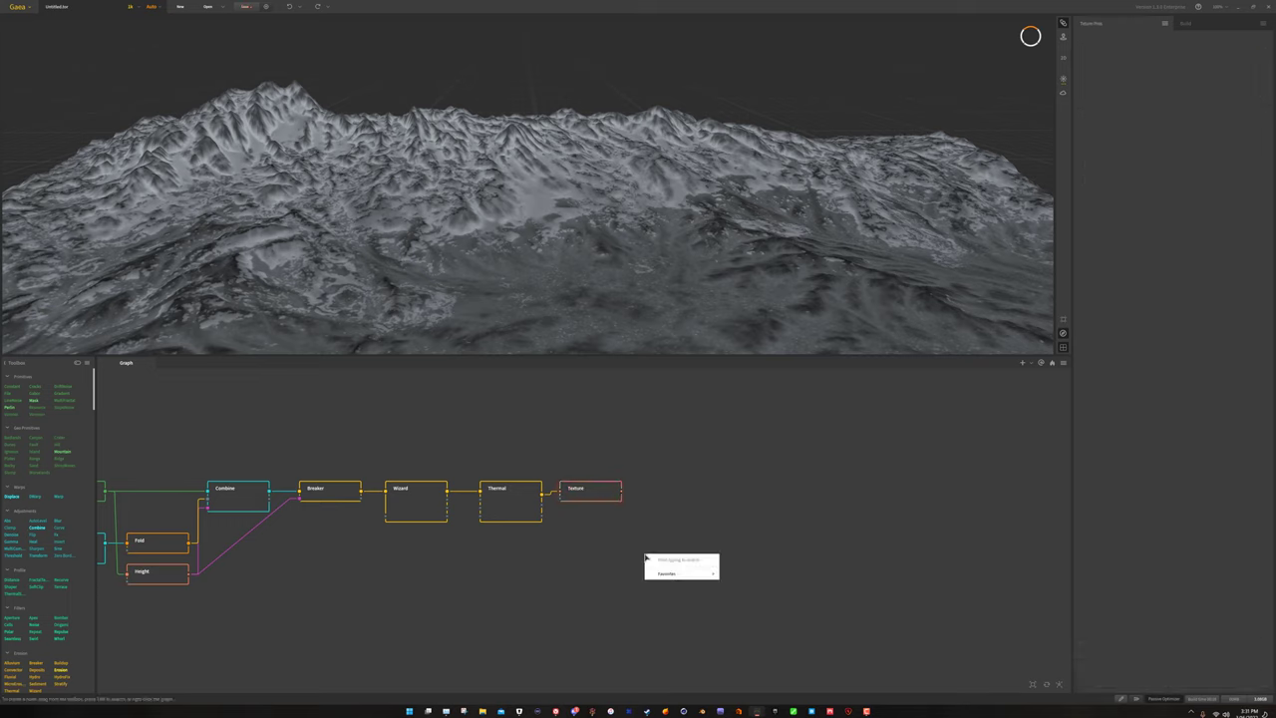
click(623, 551)
drag(618, 500, 699, 450)
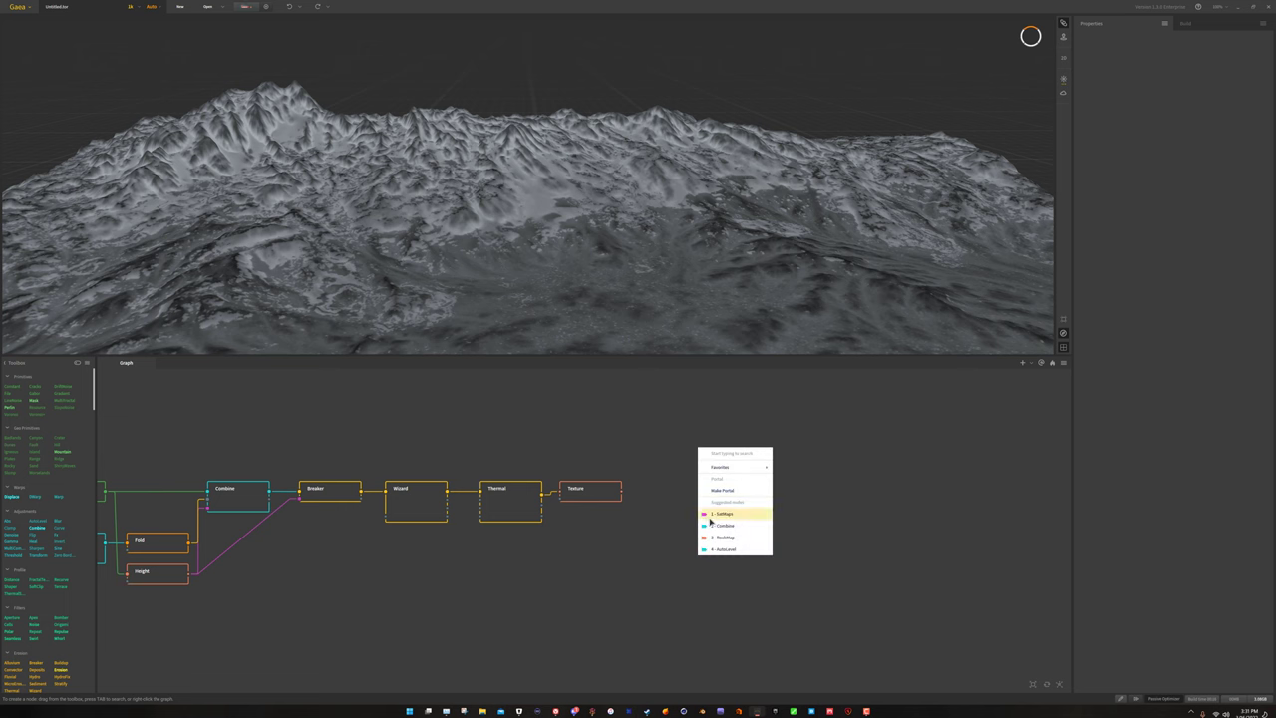
click(724, 514)
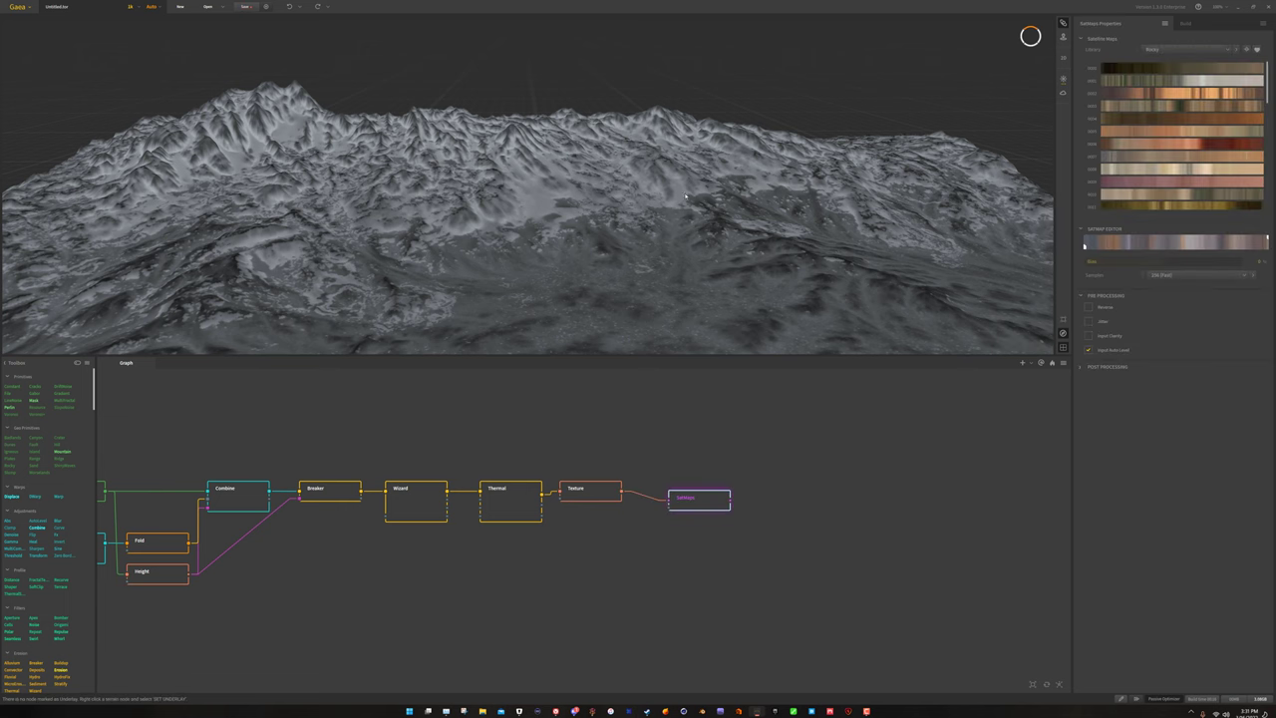
drag(705, 508, 687, 498)
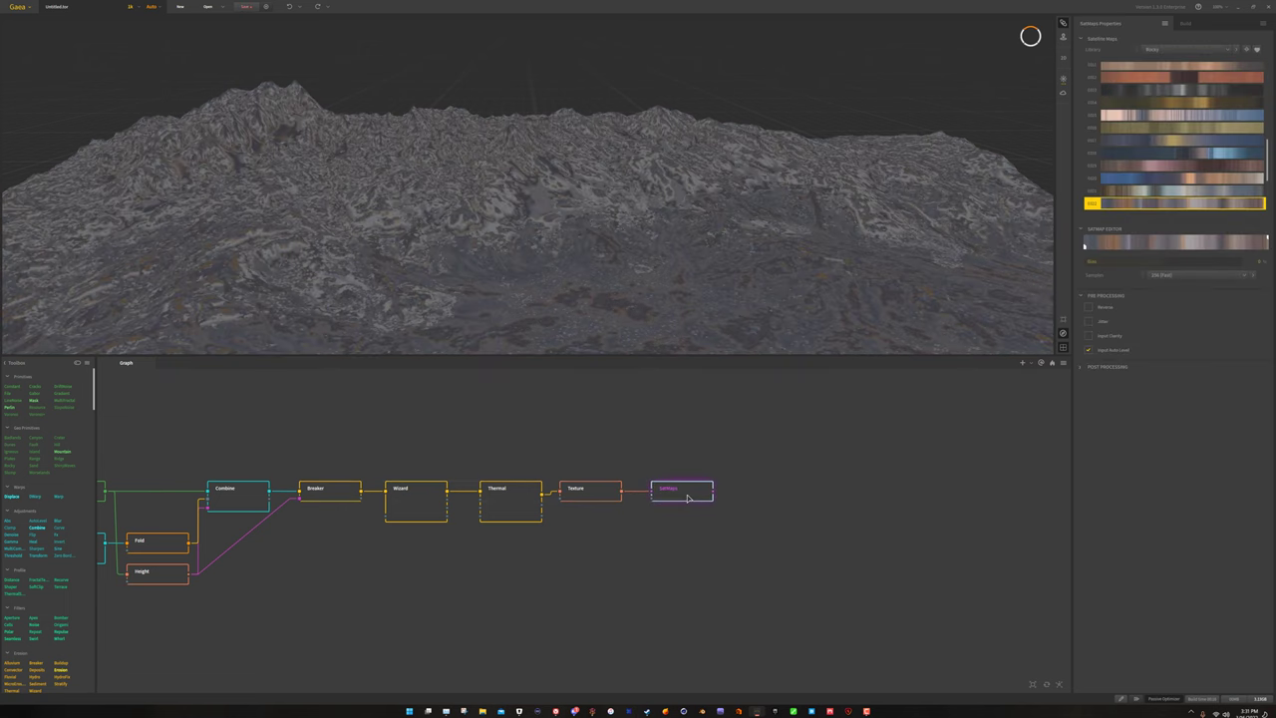
Pin the Thermal node as underlay and view the SatMaps coloring on the terrain.
click(528, 504)
right_click(526, 498)
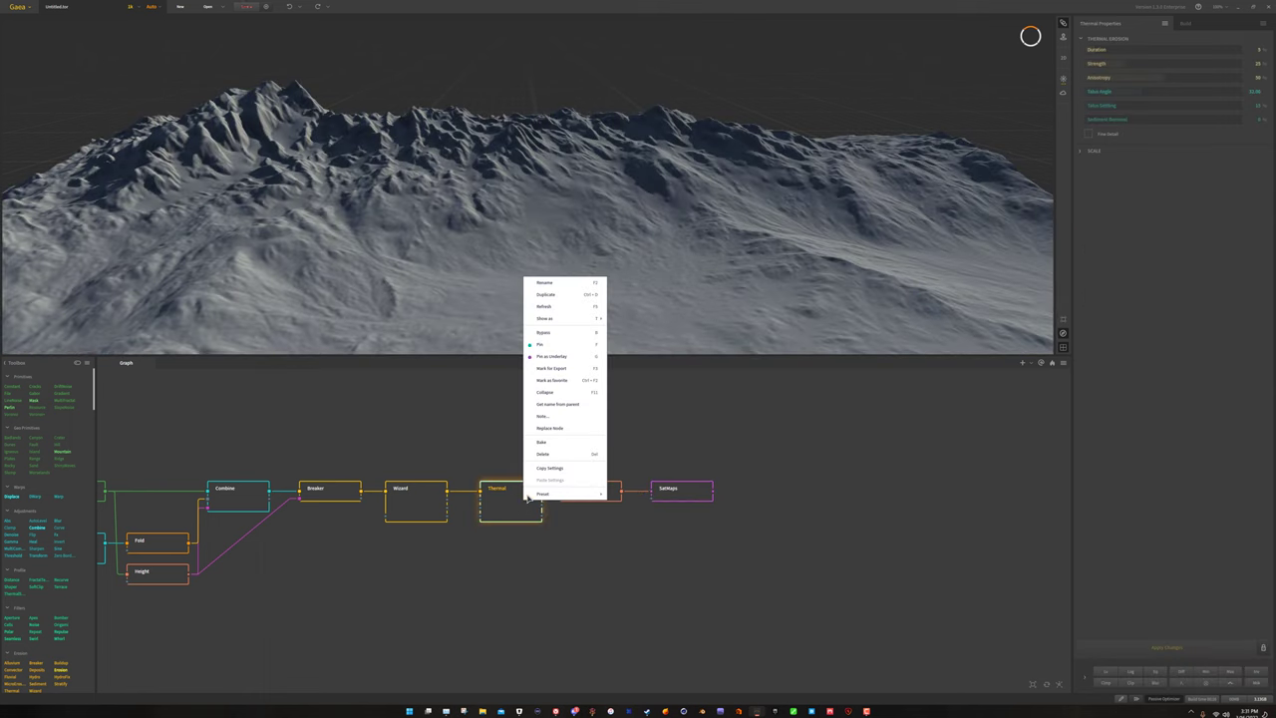
mouse_move(527, 495)
click(722, 470)
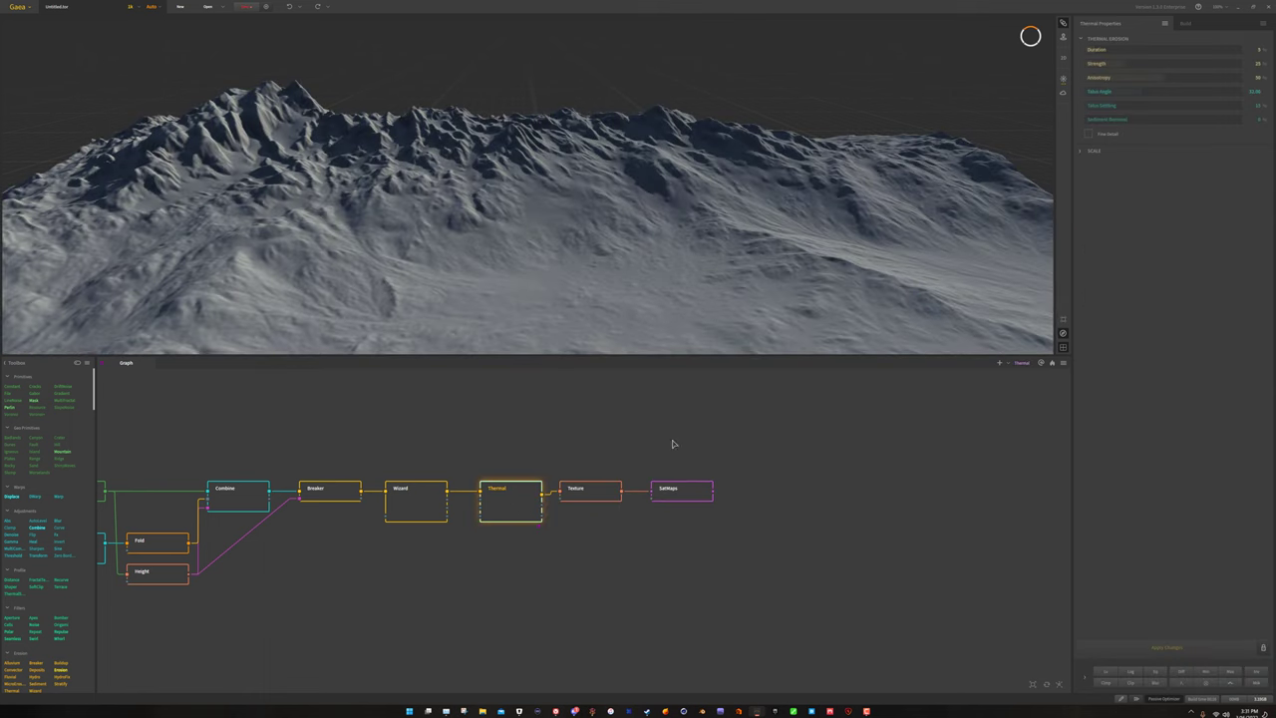
click(682, 488)
drag(501, 291, 456, 268)
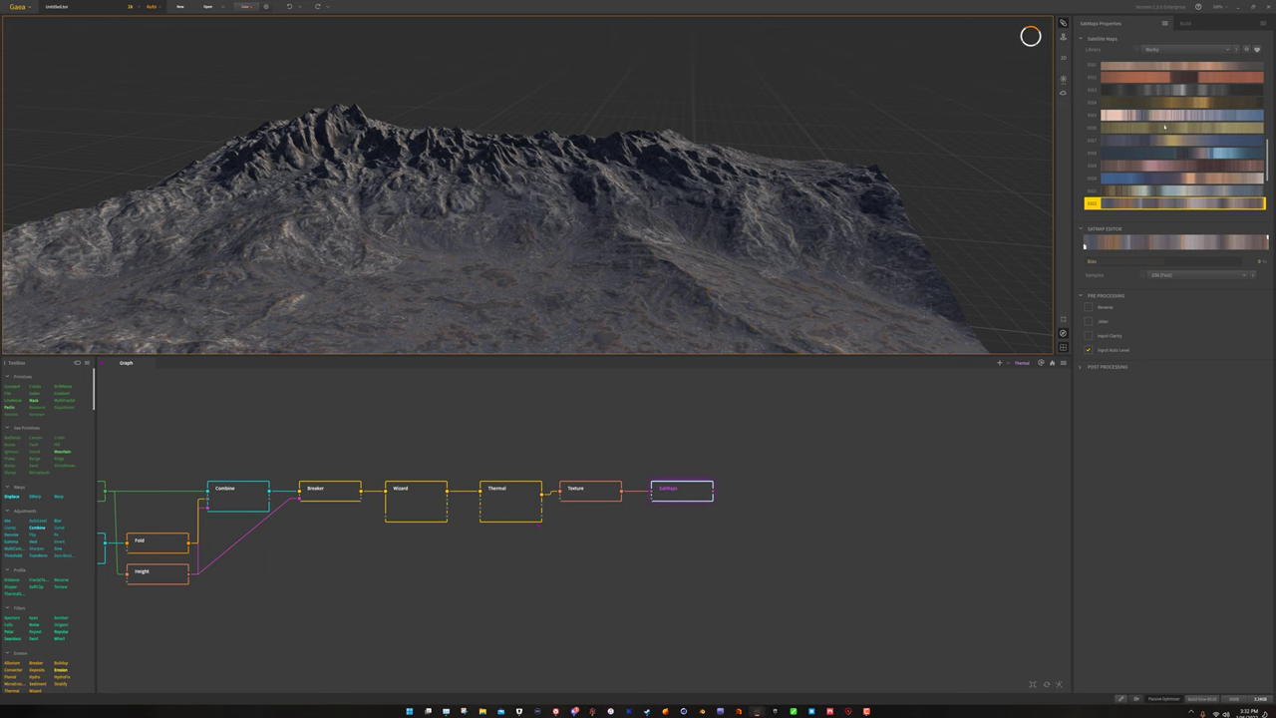
Try a pale blue-grey and a dark olive-green color map from the Rocky library on the SatMaps node.
click(1156, 192)
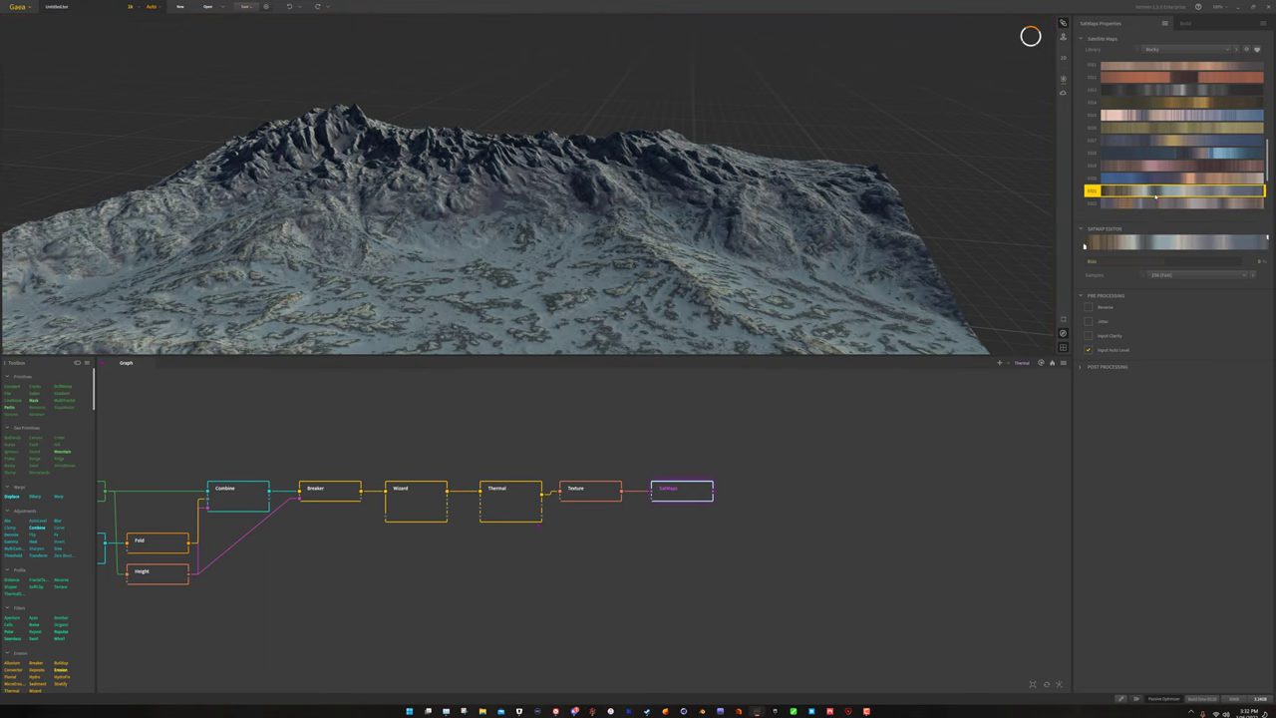
scroll(1155, 196, up, 1)
scroll(1147, 202, up, 6)
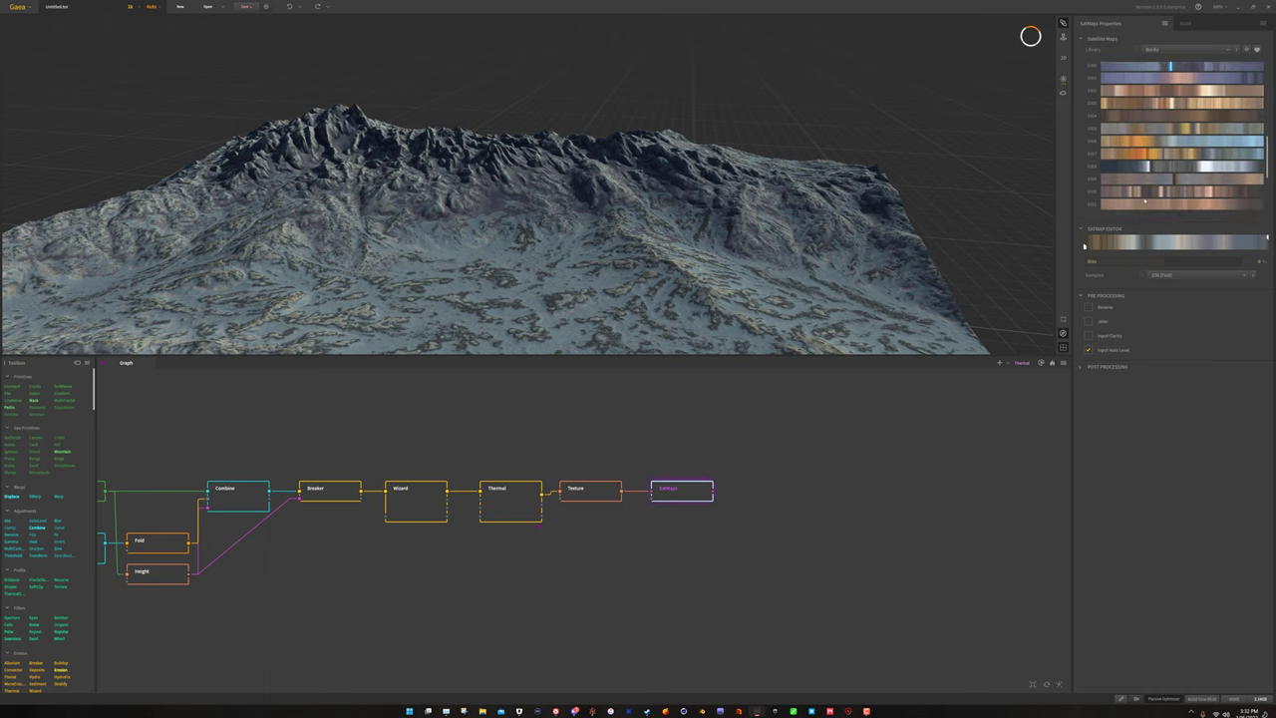
click(1148, 162)
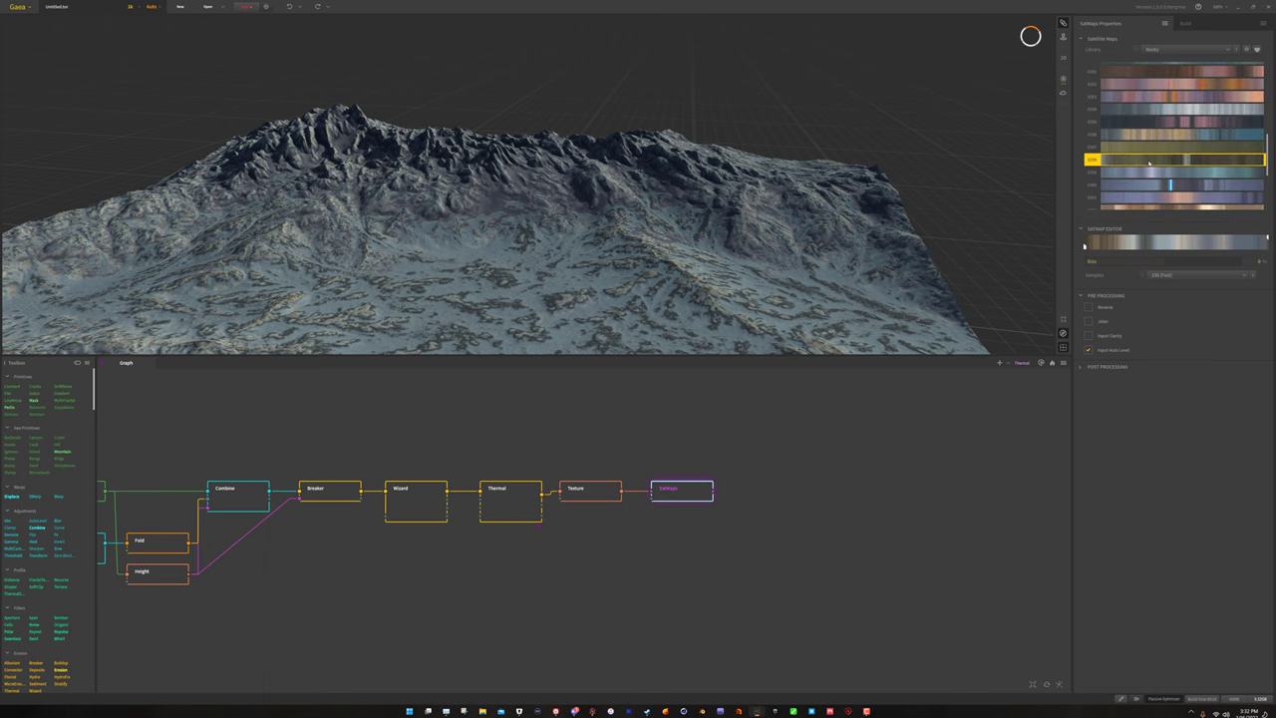
Examine the olive-green terrain's ridges, slopes and valley floor up close and from several angles.
drag(544, 267, 731, 268)
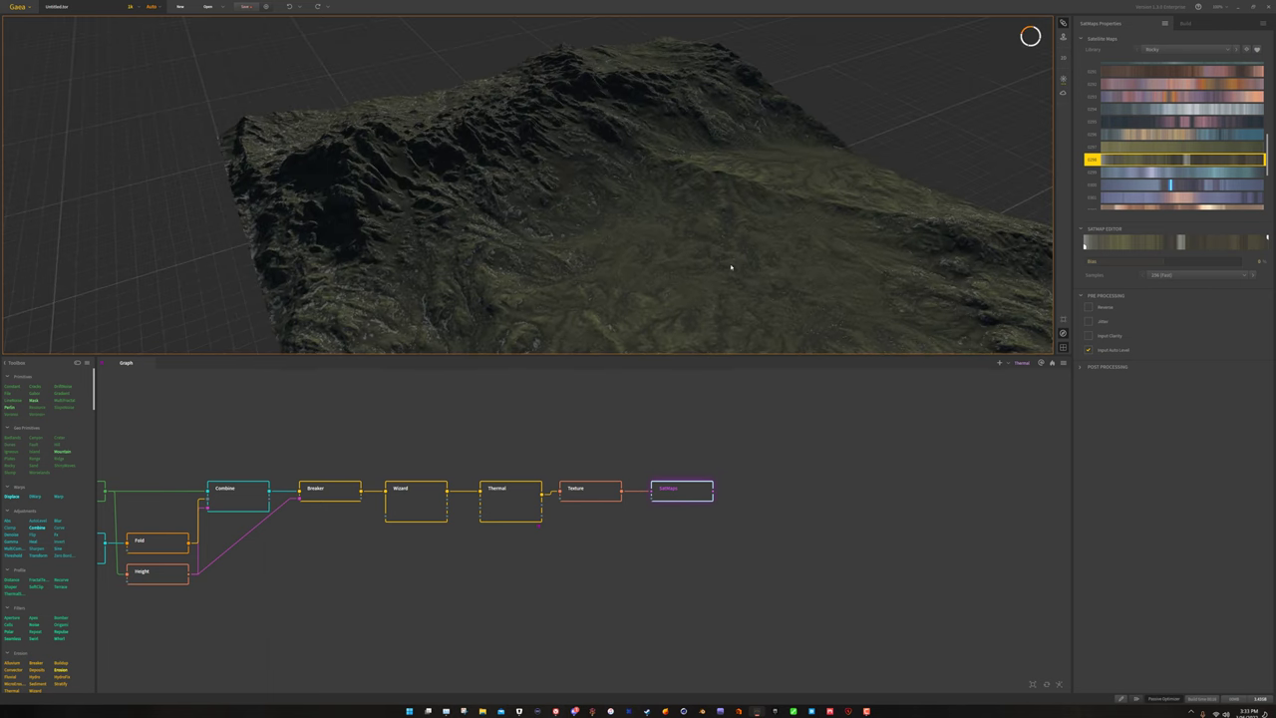
drag(557, 246, 649, 277)
scroll(520, 252, up, 3)
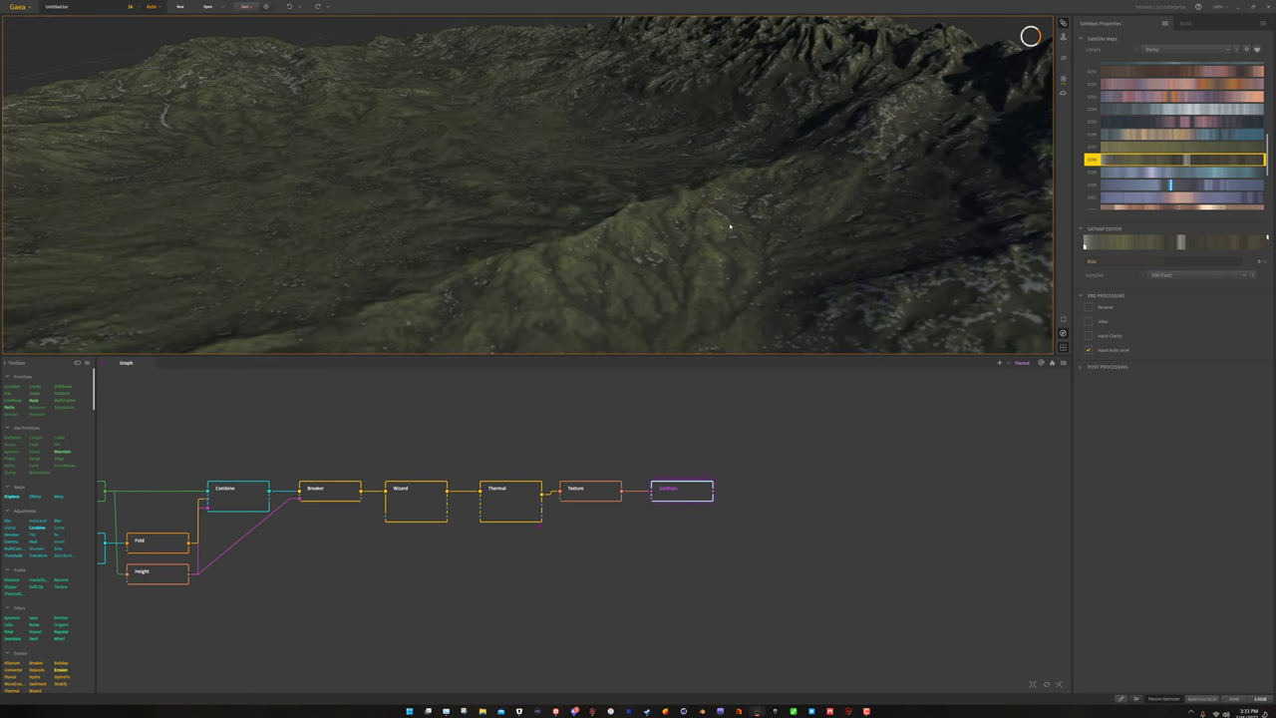
drag(707, 231, 448, 187)
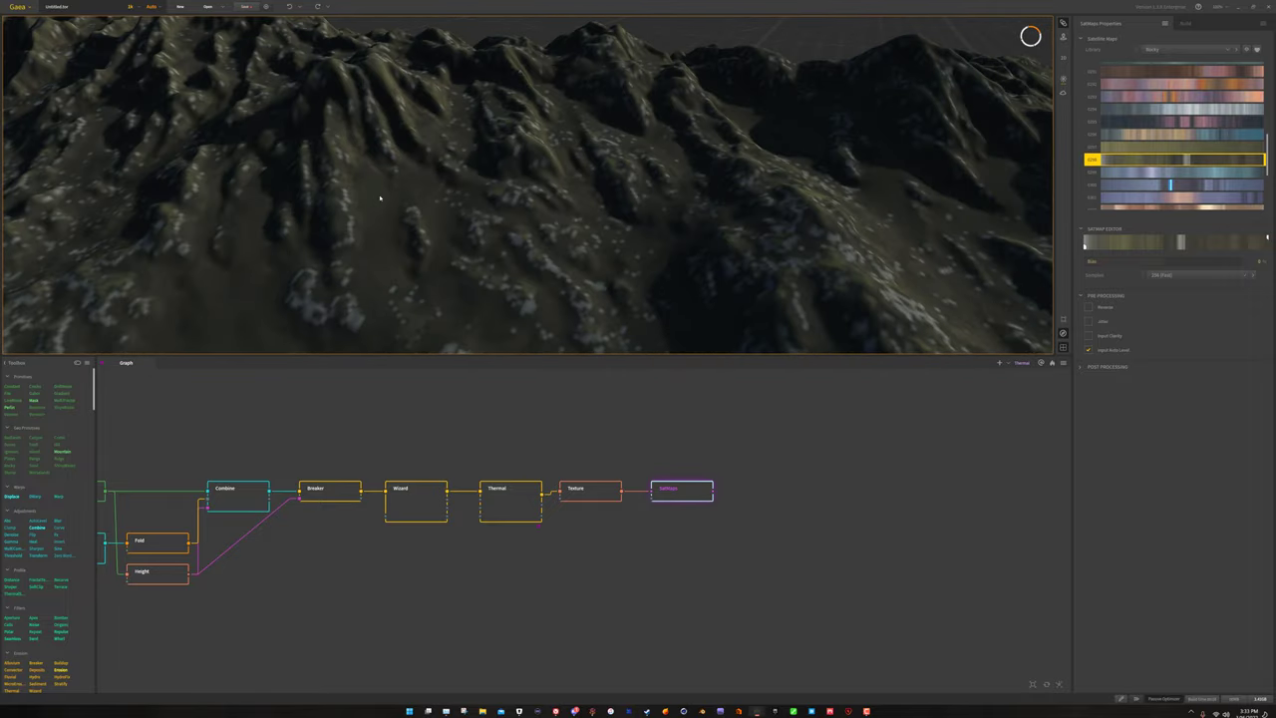
drag(258, 299, 283, 158)
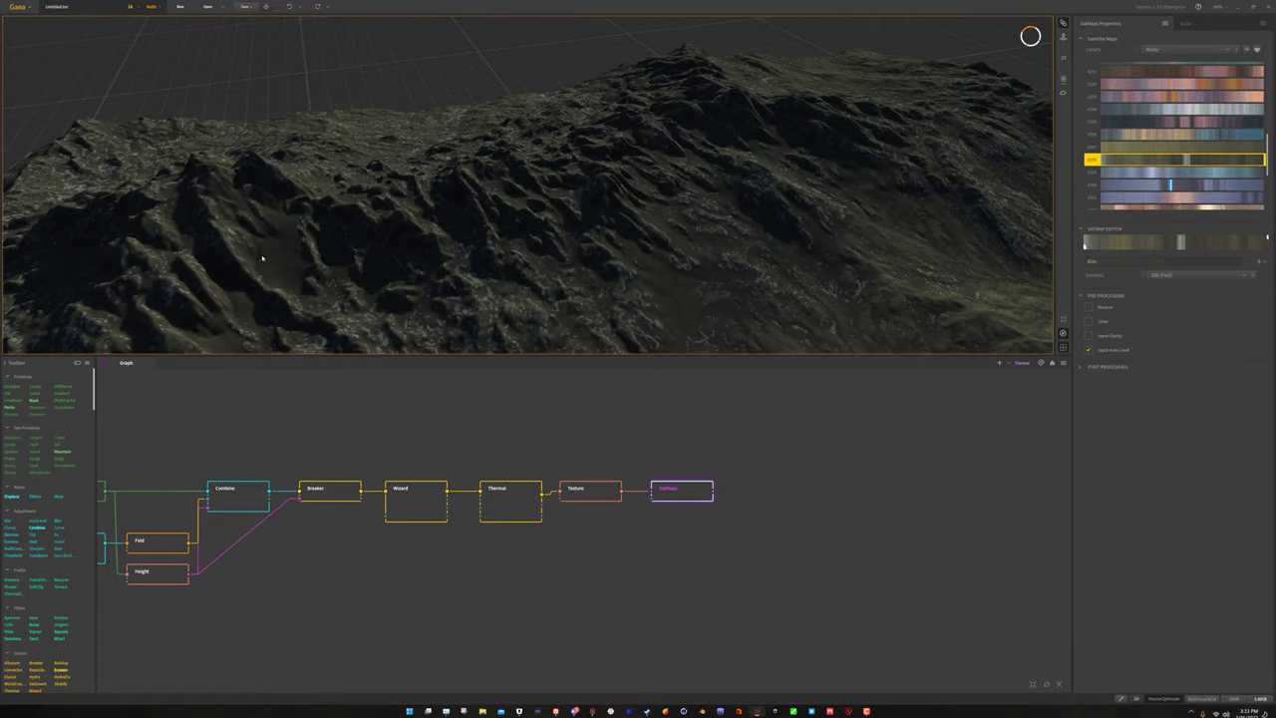
drag(437, 256, 455, 244)
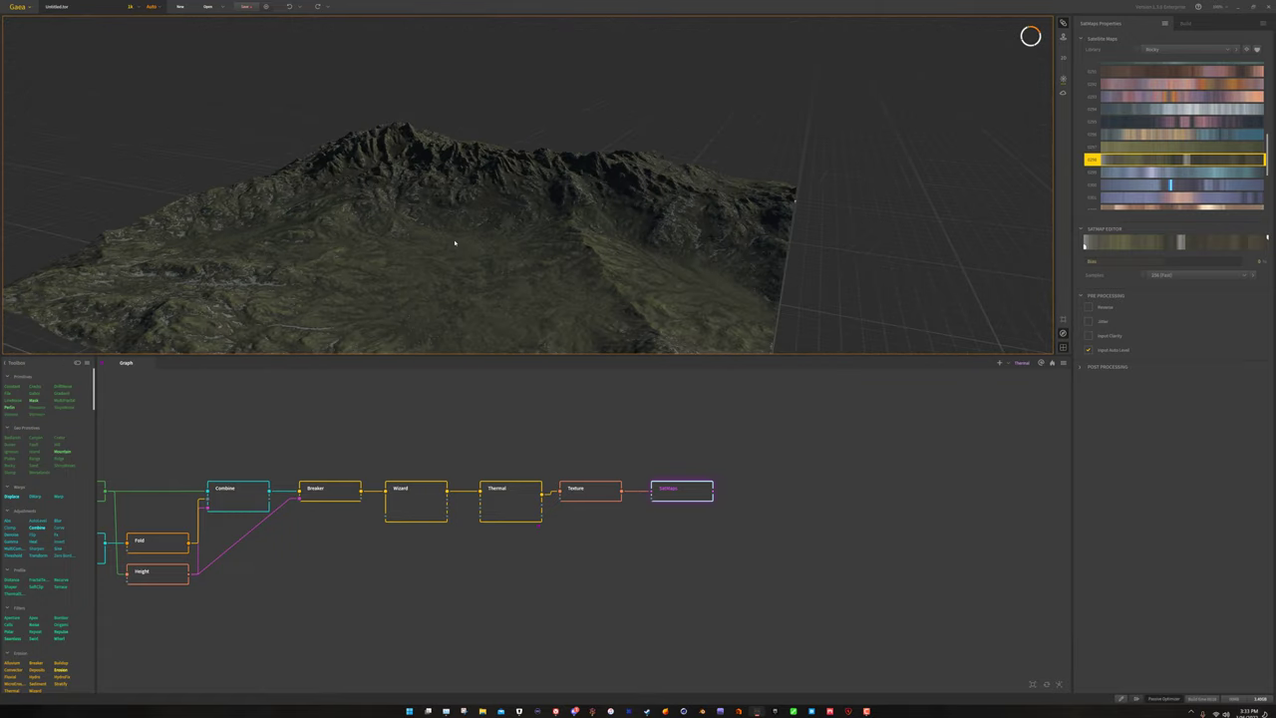
Switch the SatMaps library to Green and try a mottled olive-green color map with fine dark streaks.
click(1172, 49)
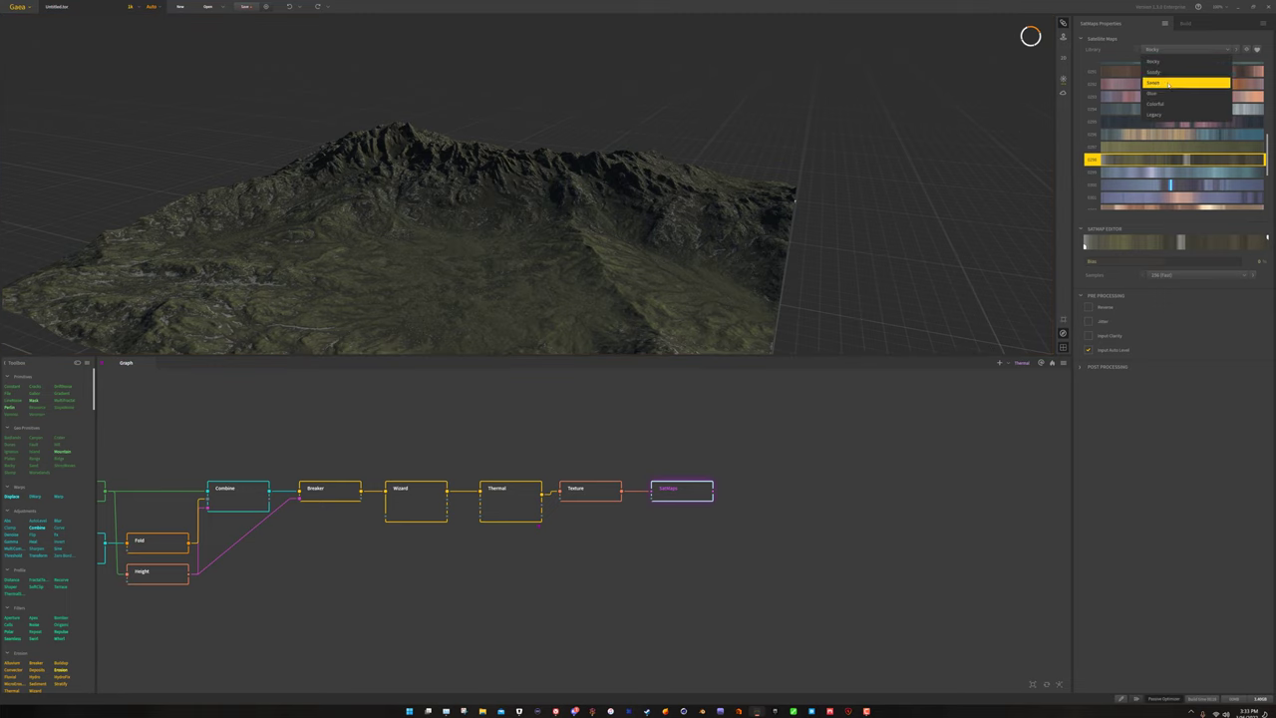
click(1169, 85)
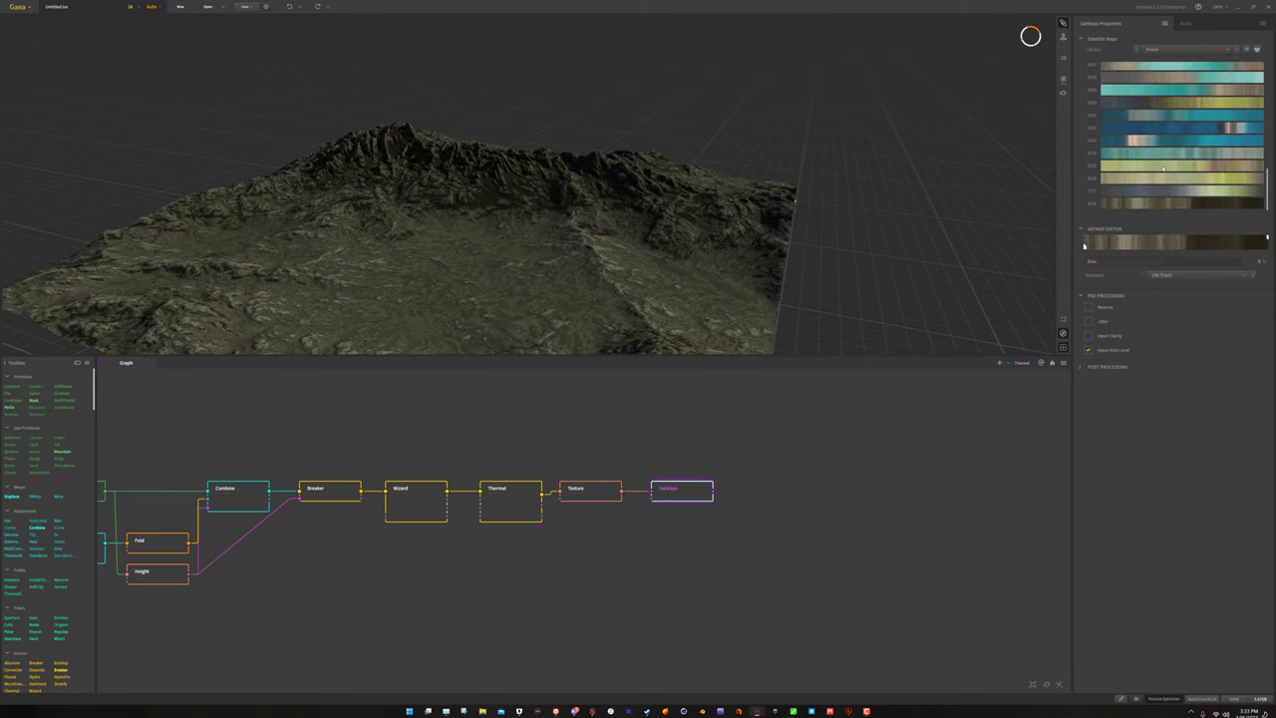
scroll(1163, 168, up, 3)
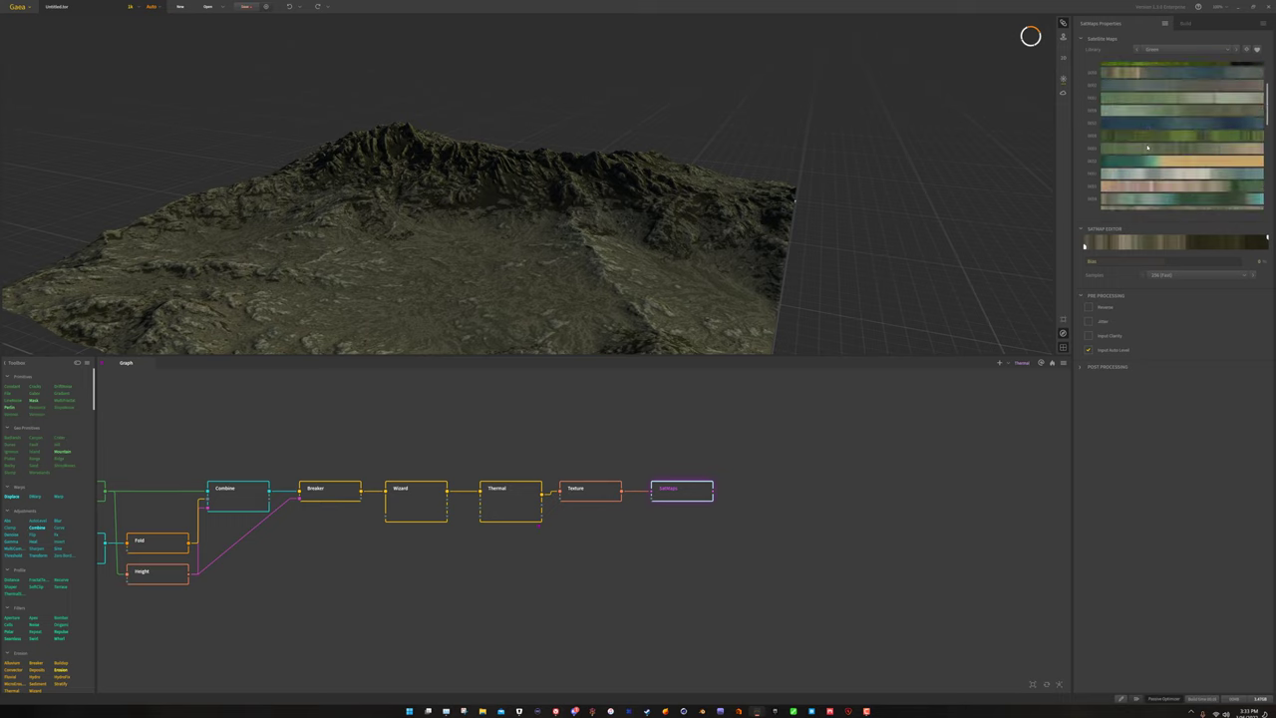
scroll(1148, 148, down, 5)
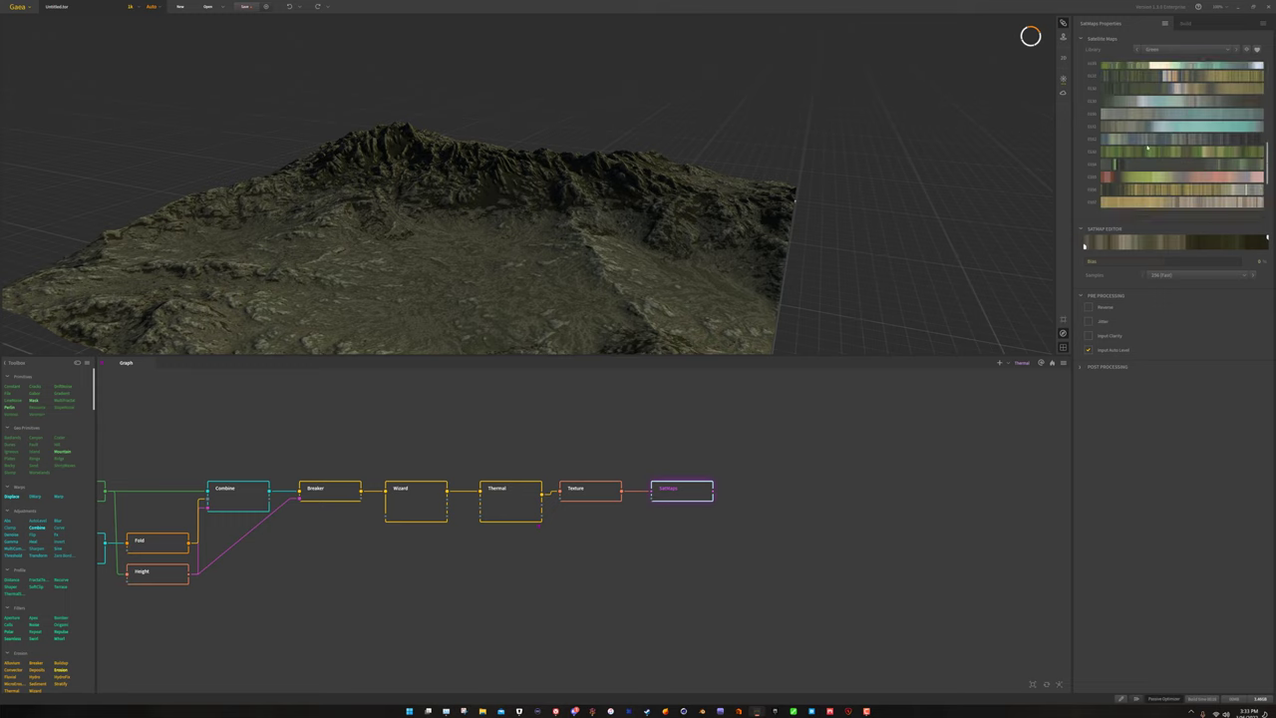
scroll(1147, 148, down, 8)
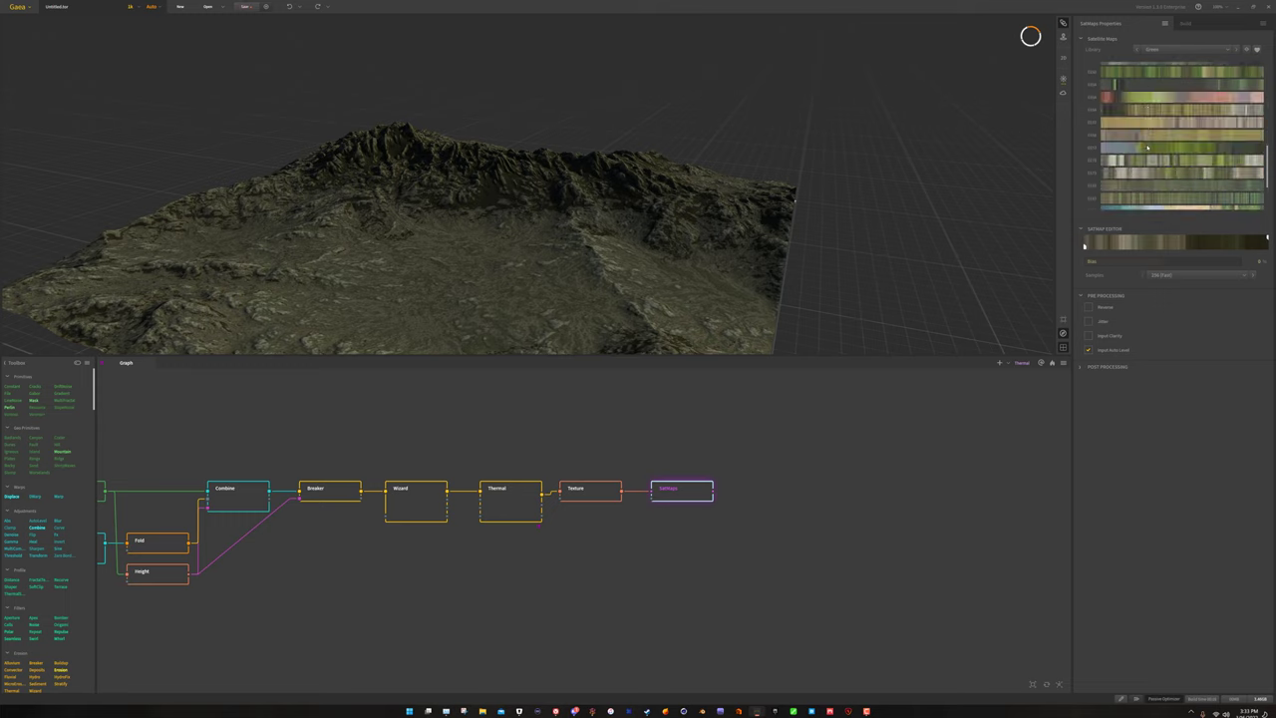
scroll(1148, 148, down, 3)
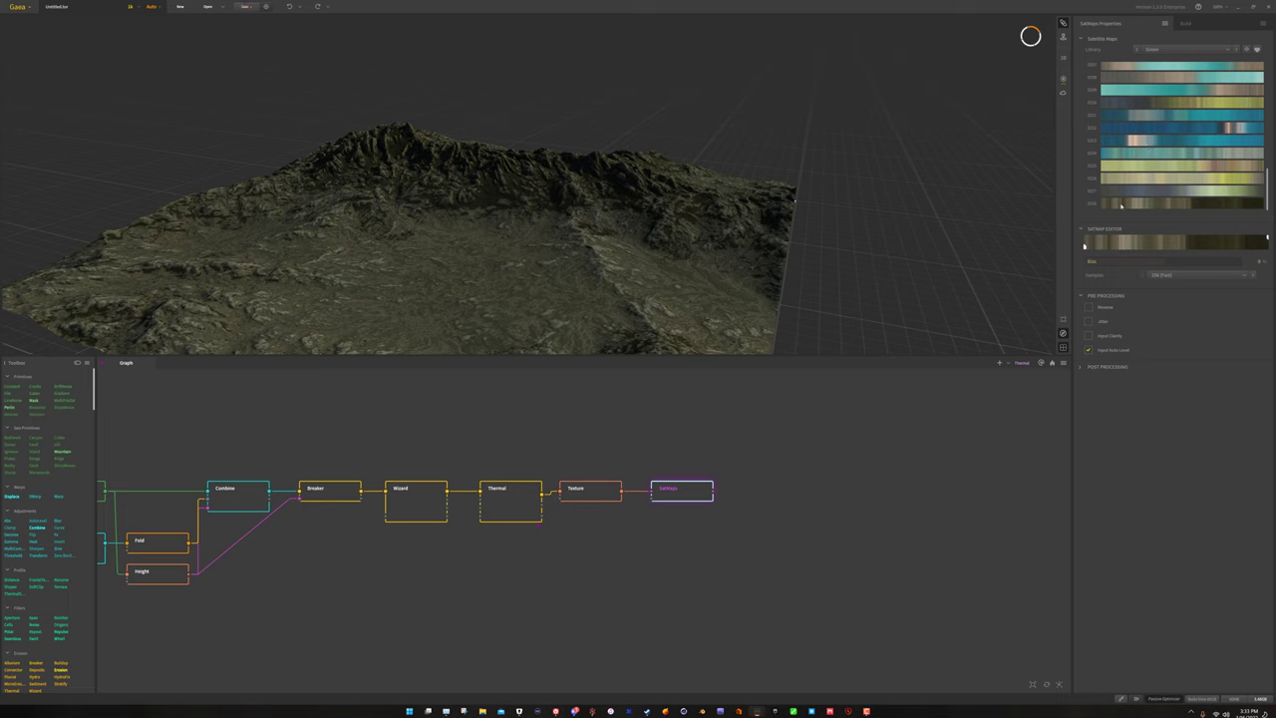
scroll(1128, 198, down, 10)
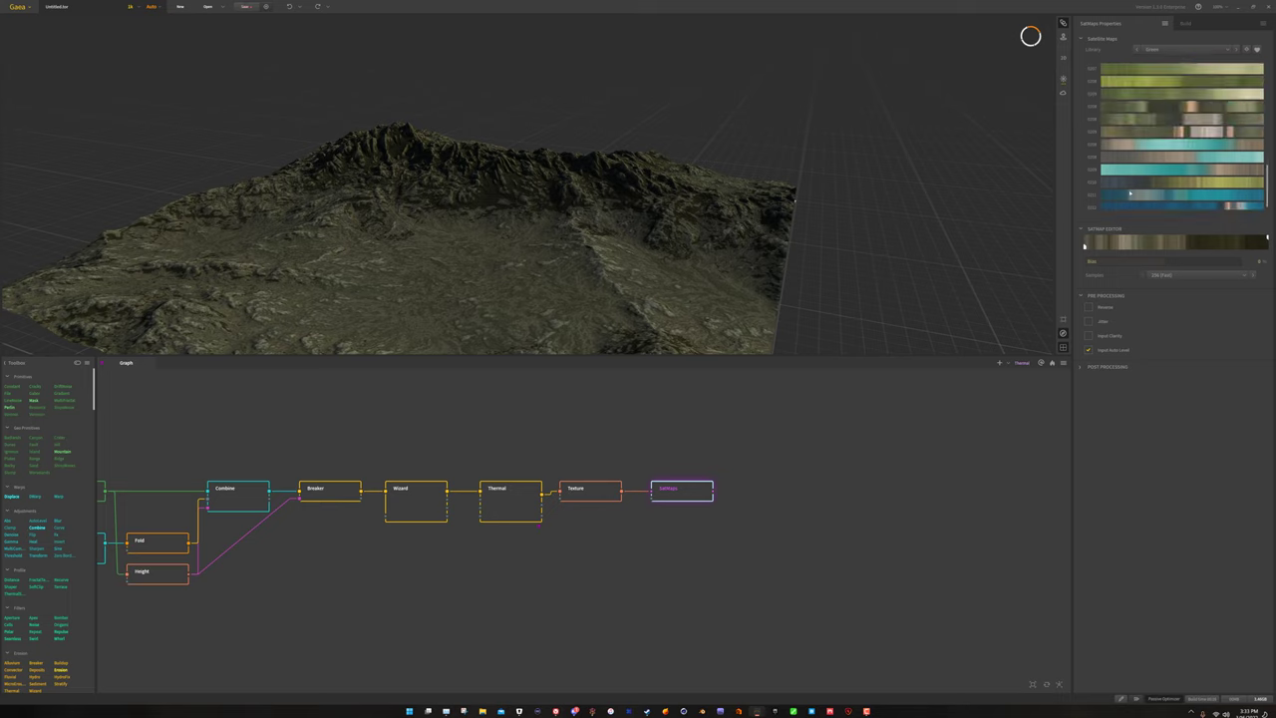
scroll(1129, 193, up, 3)
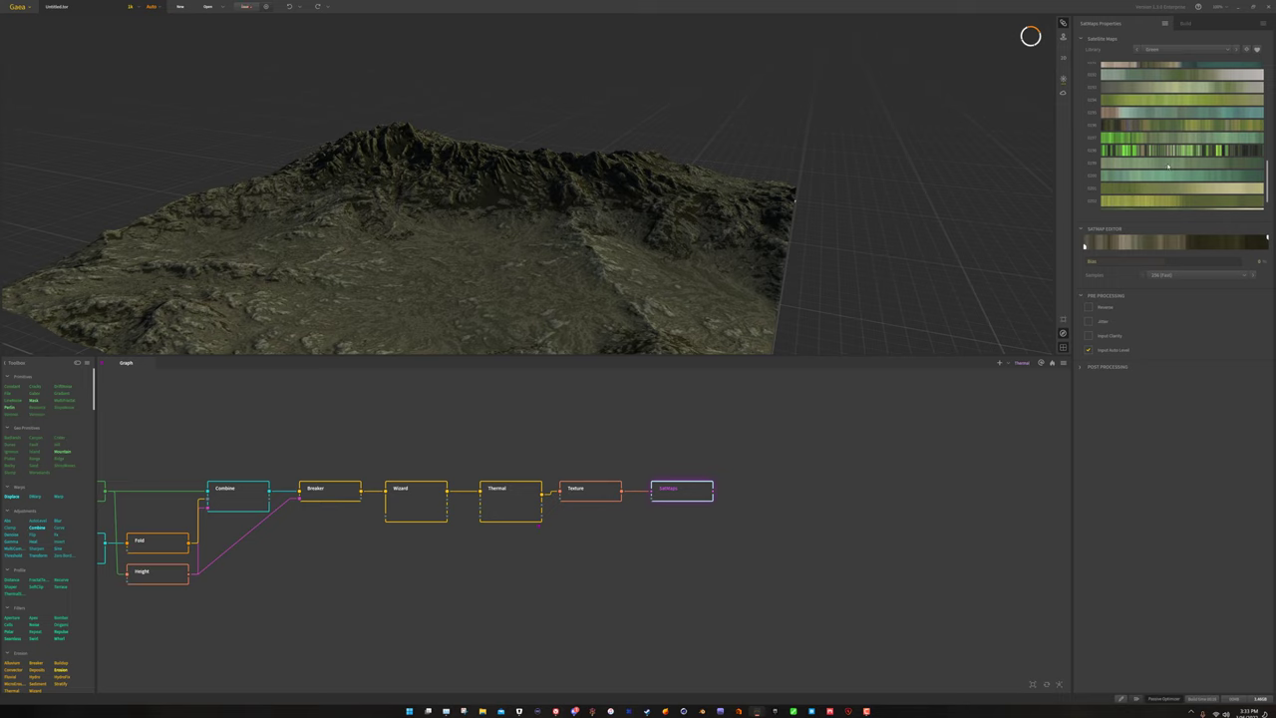
scroll(1162, 130, down, 2)
click(1164, 106)
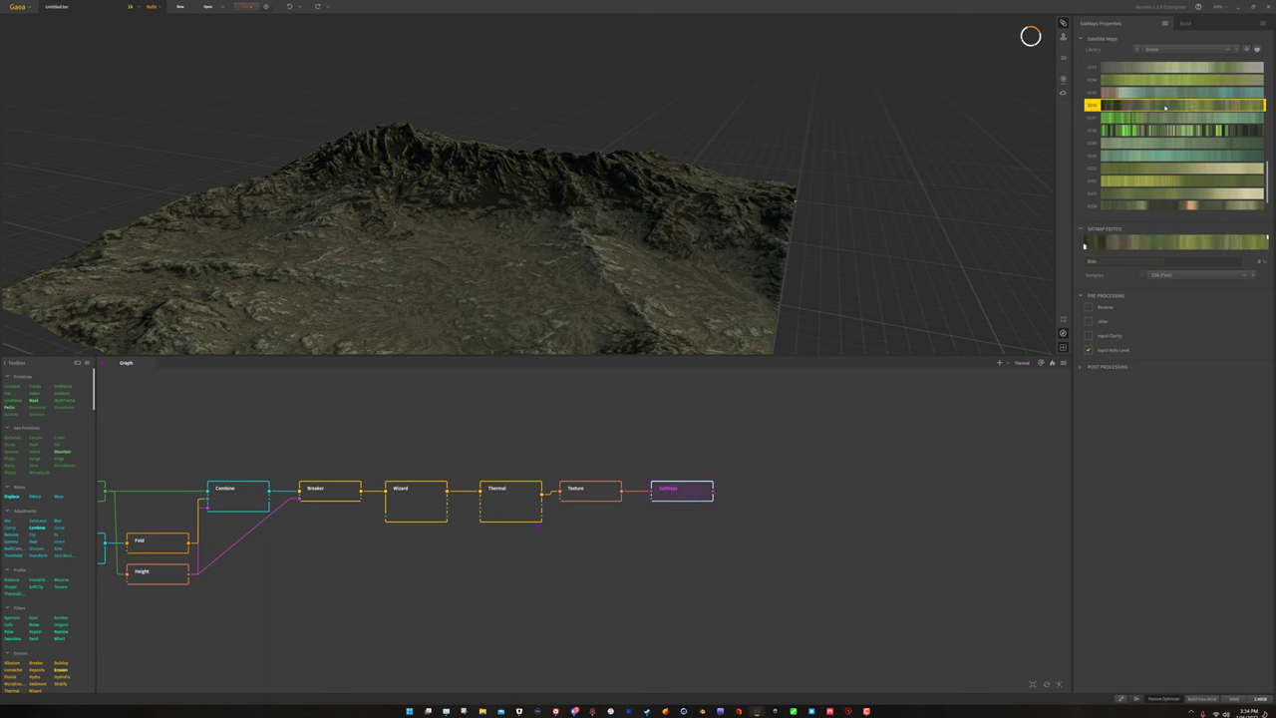
Apply the Green library's dark green color map with a pale grey middle band and olive end.
scroll(1165, 107, up, 3)
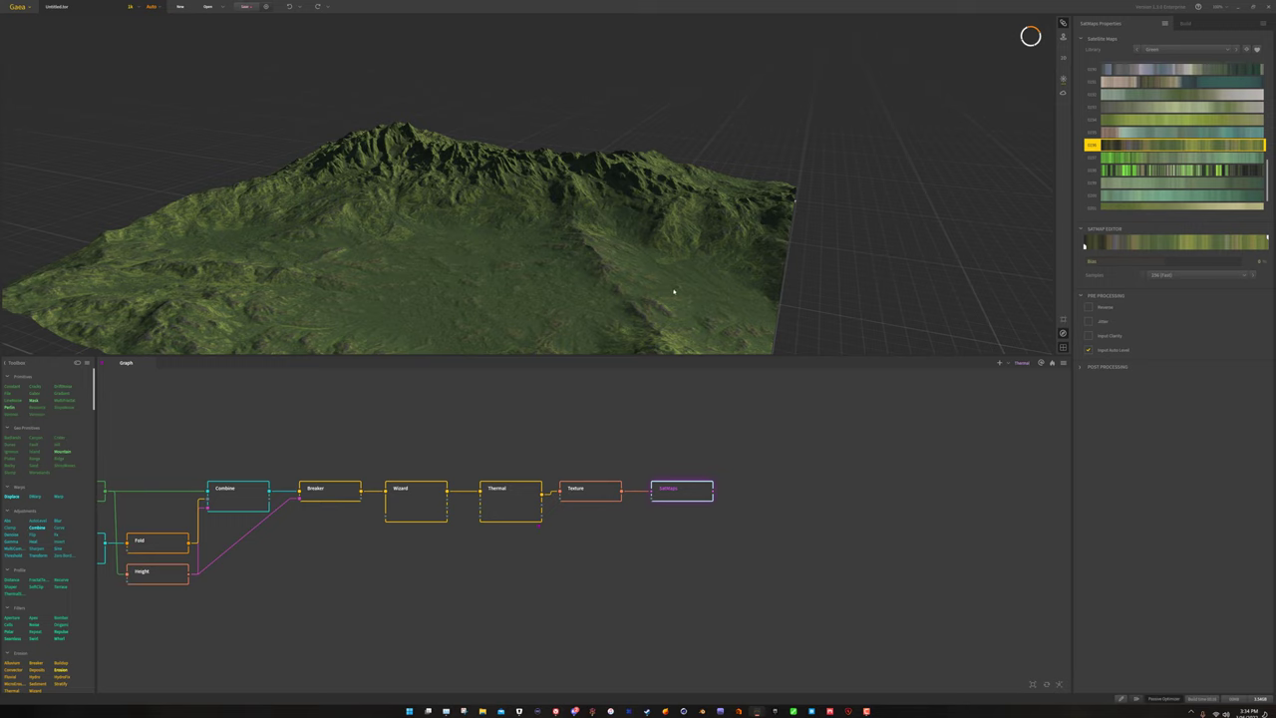
scroll(1148, 191, up, 5)
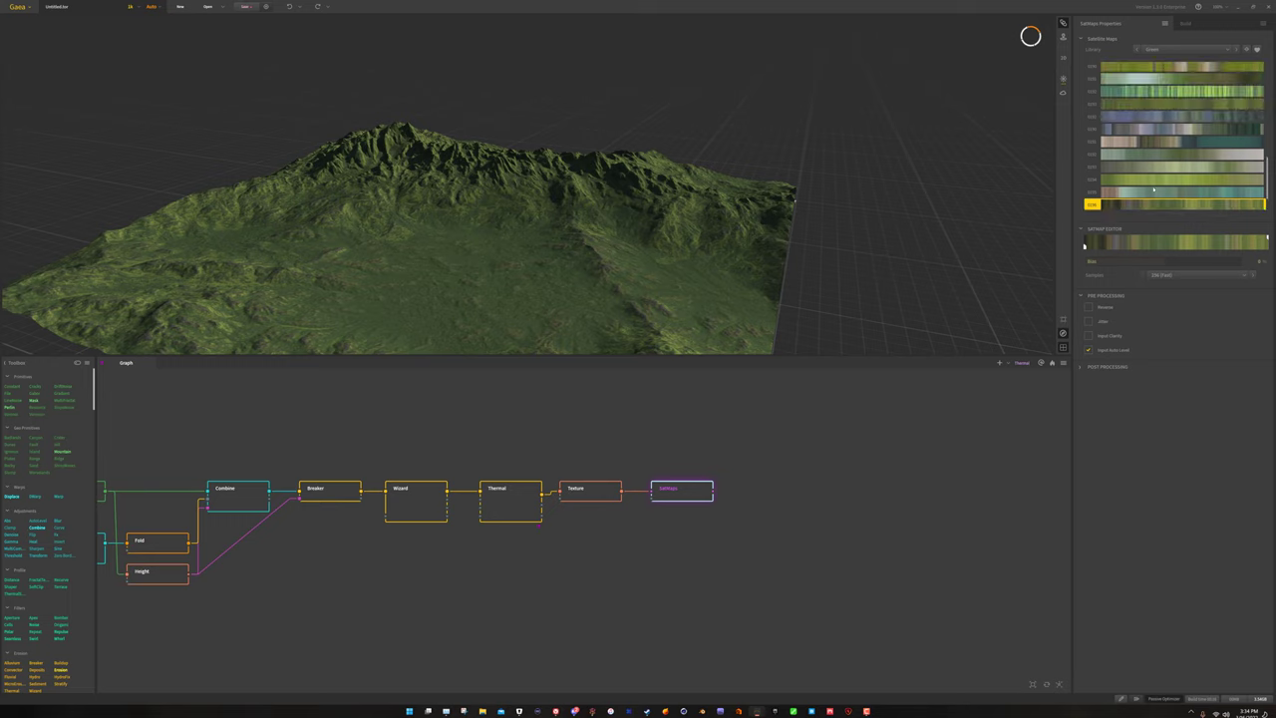
scroll(1164, 161, up, 10)
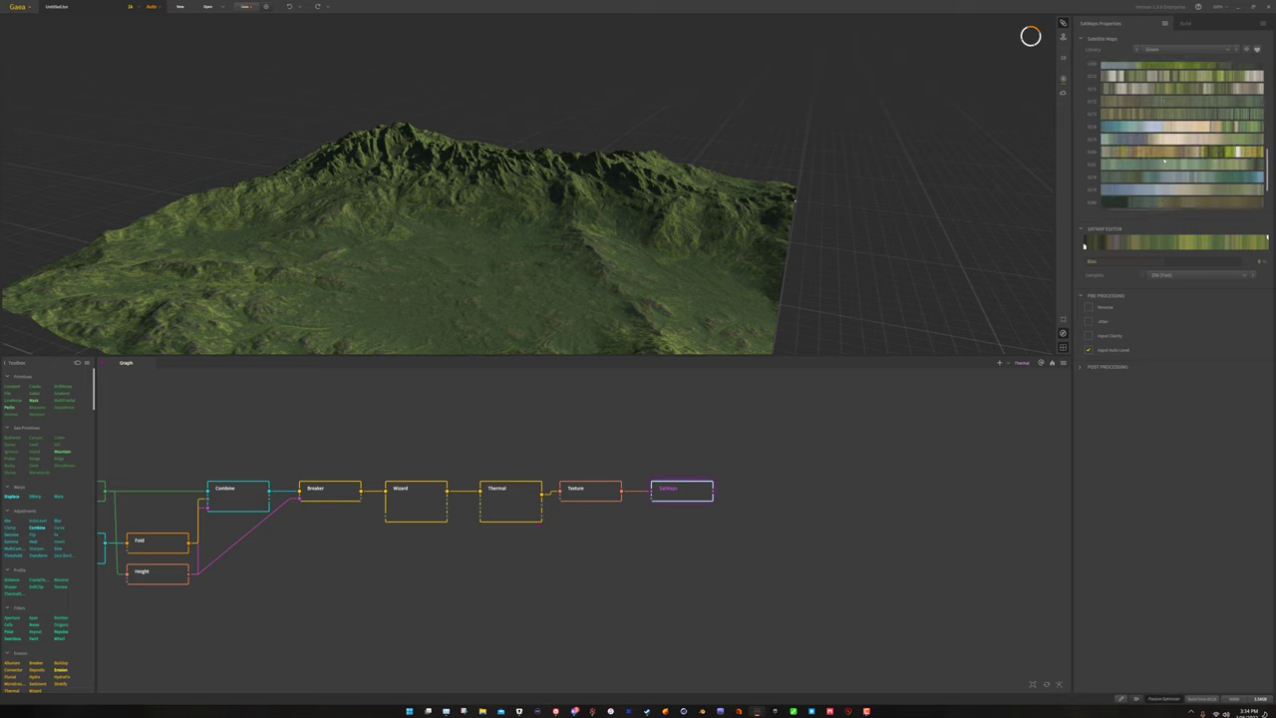
scroll(1180, 177, up, 8)
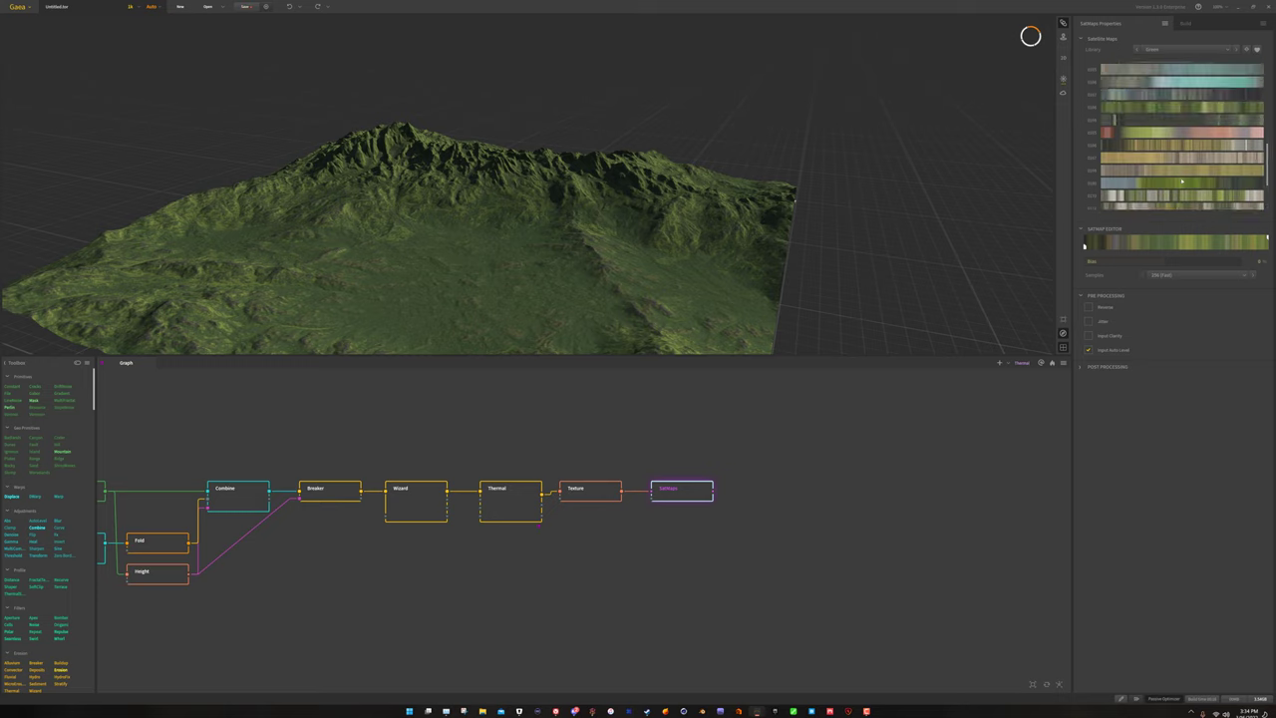
scroll(1182, 180, up, 3)
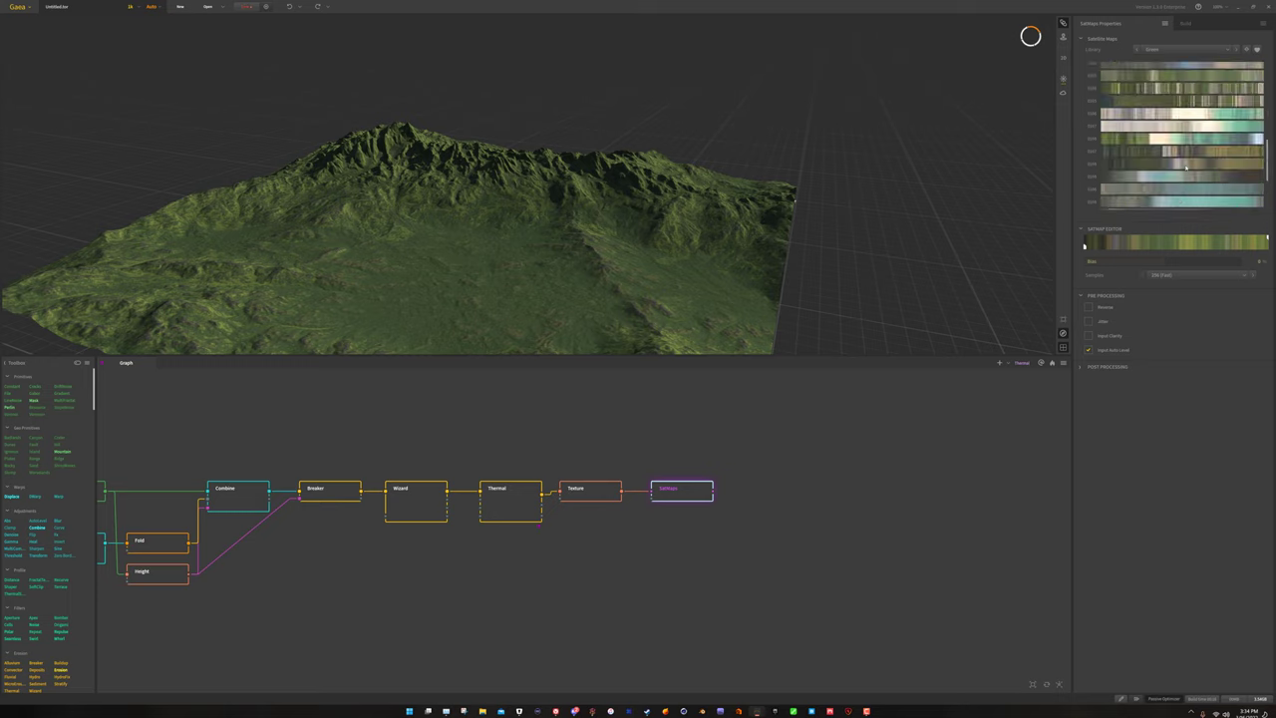
click(1185, 165)
Examine the recolored terrain from several angles and browse further color maps in the Green library.
drag(423, 245, 571, 267)
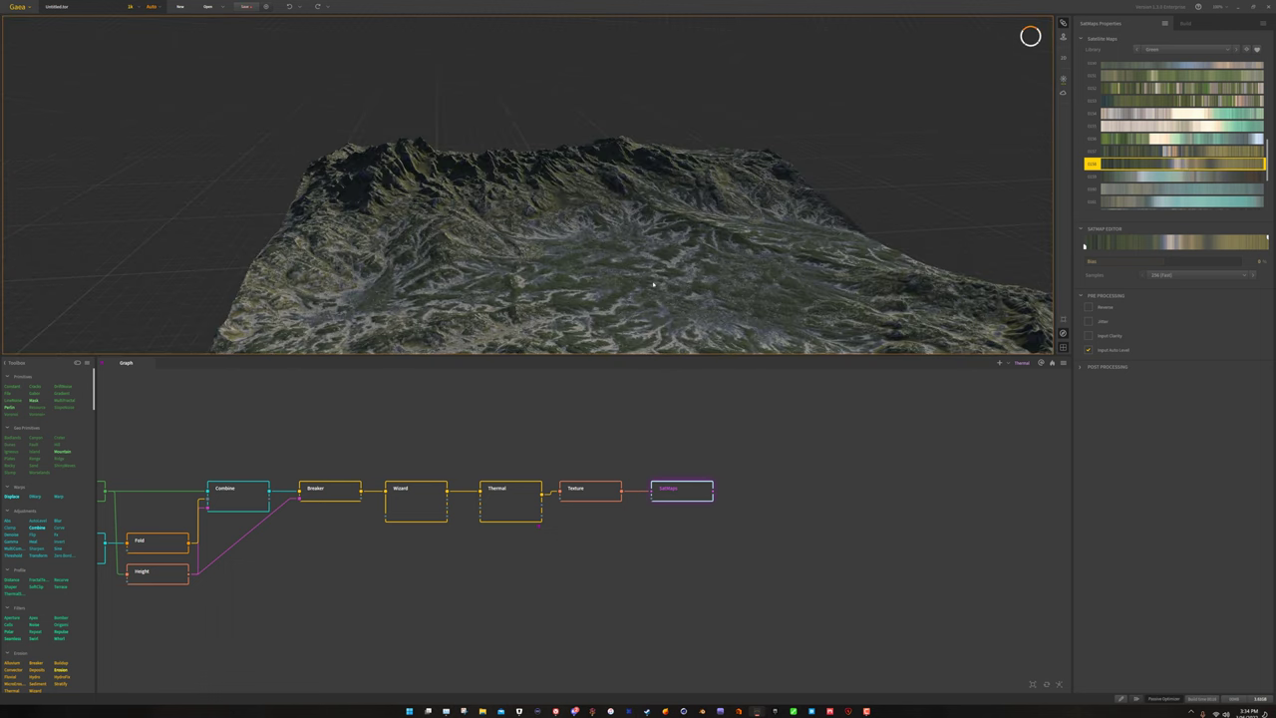
drag(706, 253, 686, 253)
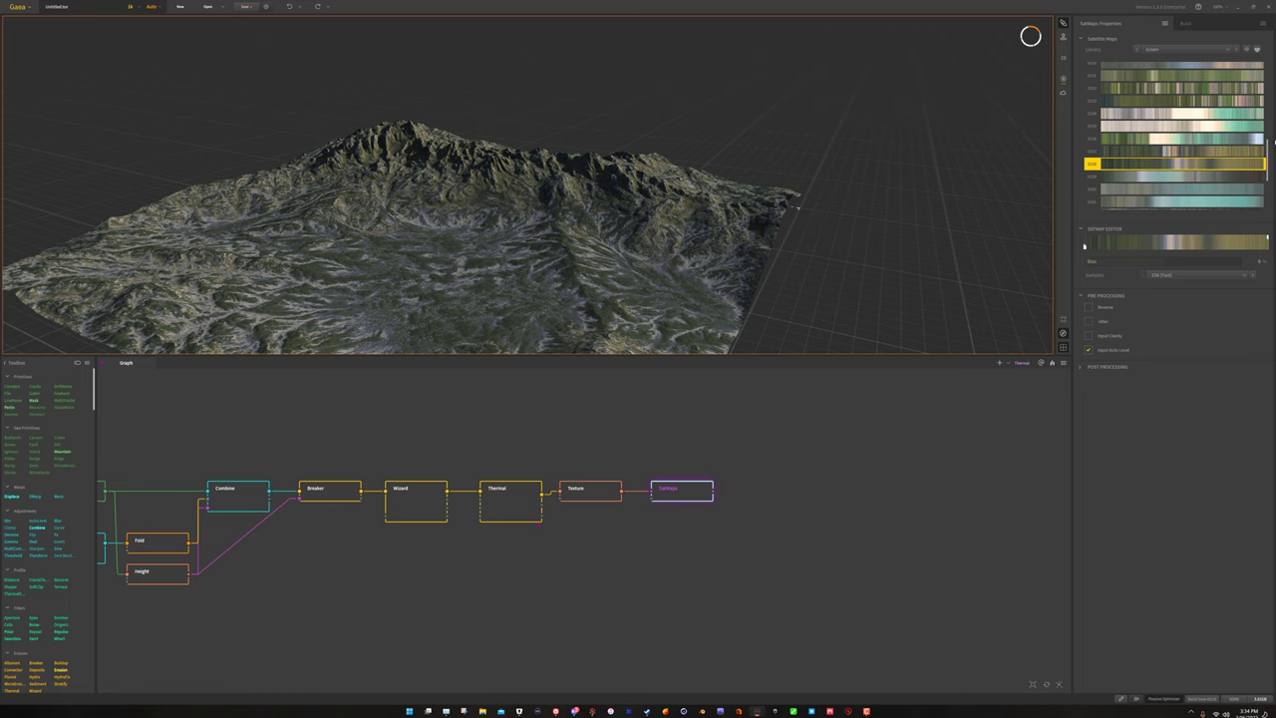
scroll(1171, 151, up, 10)
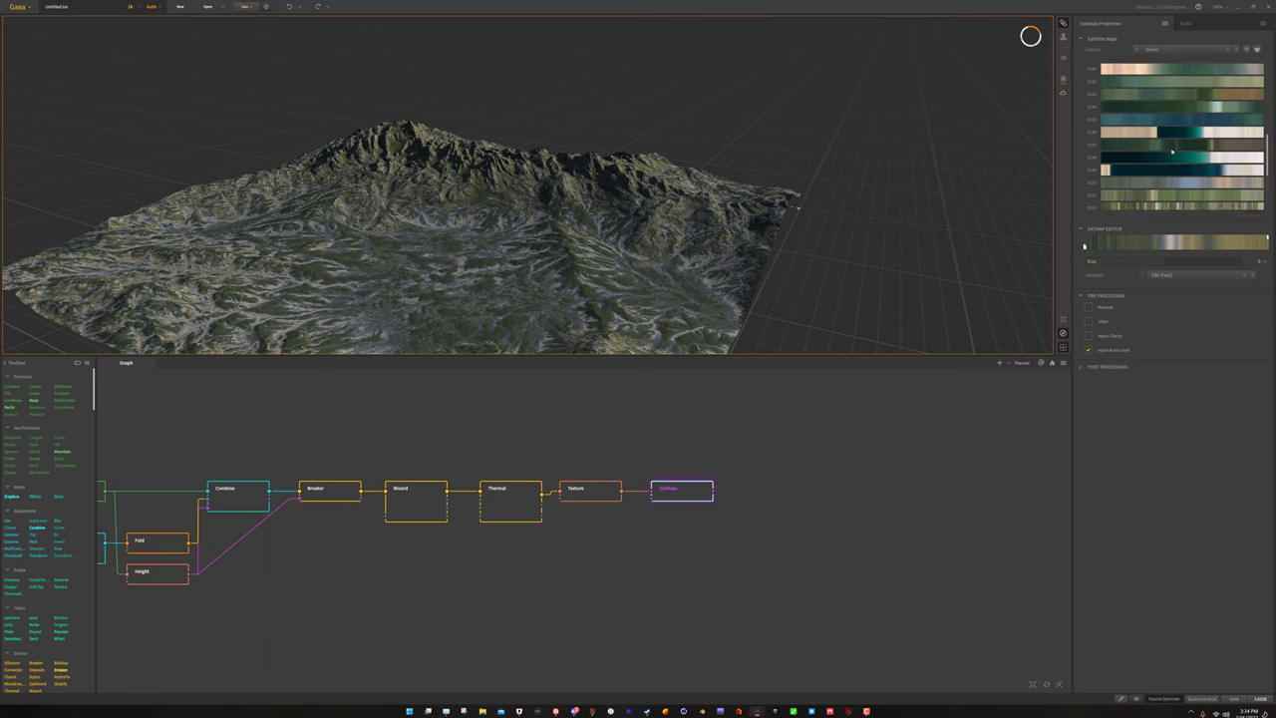
scroll(1172, 152, up, 3)
drag(593, 223, 595, 250)
scroll(607, 234, up, 5)
scroll(594, 308, down, 10)
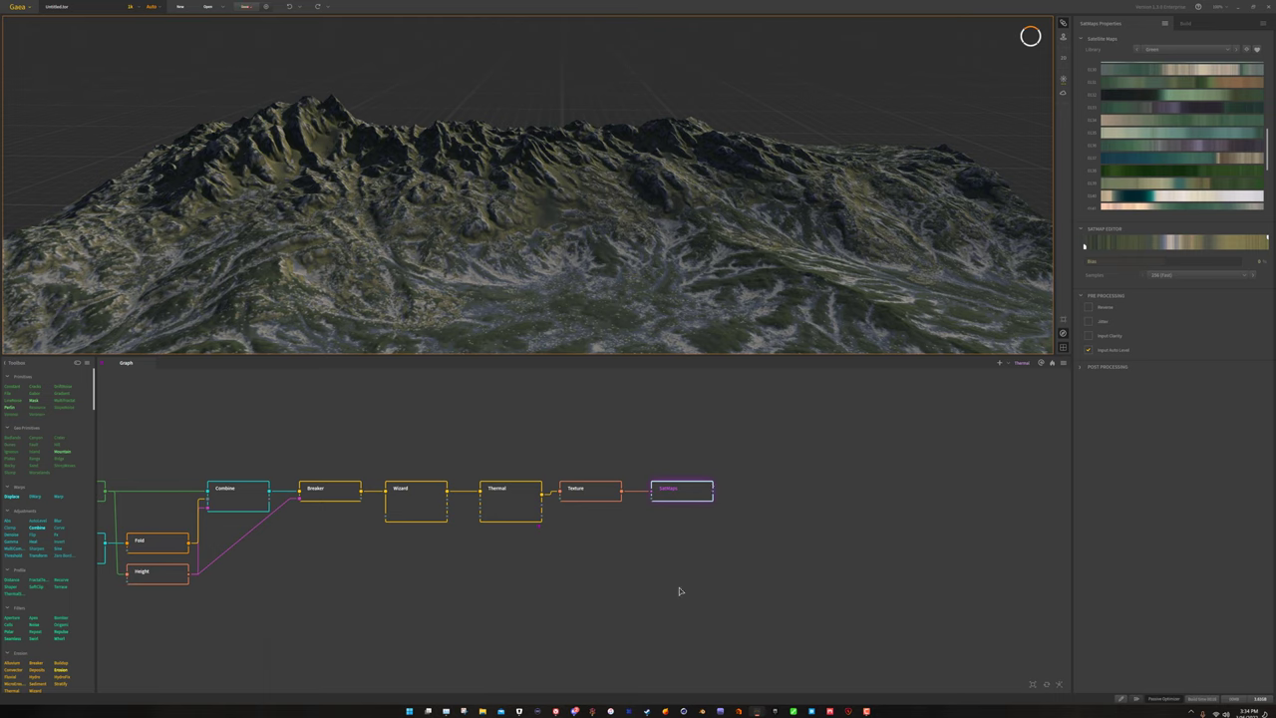
Add a Slope node to the graph and place it below the Texture node.
right_click(610, 596)
text(slope)
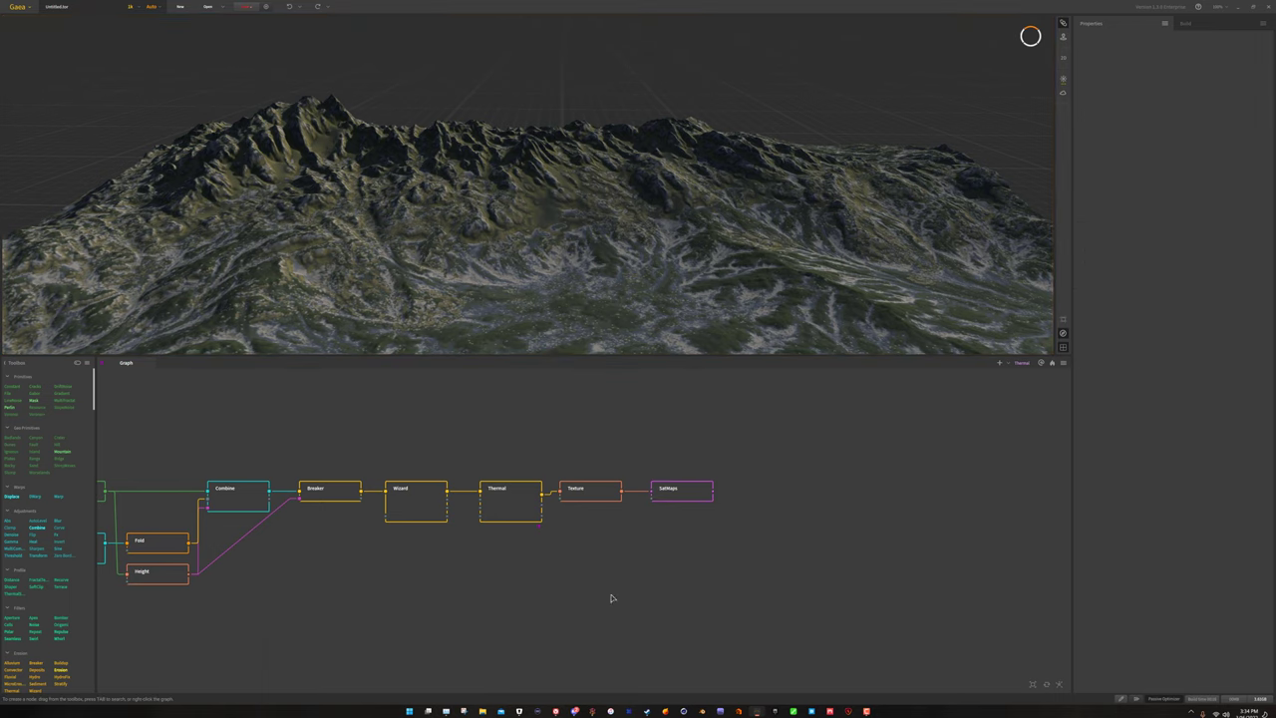
key(Return)
drag(642, 611, 591, 539)
Move Texture and SatMaps up to make room, align Slope beneath Texture, and feed Slope from Thermal's output.
drag(710, 506, 594, 474)
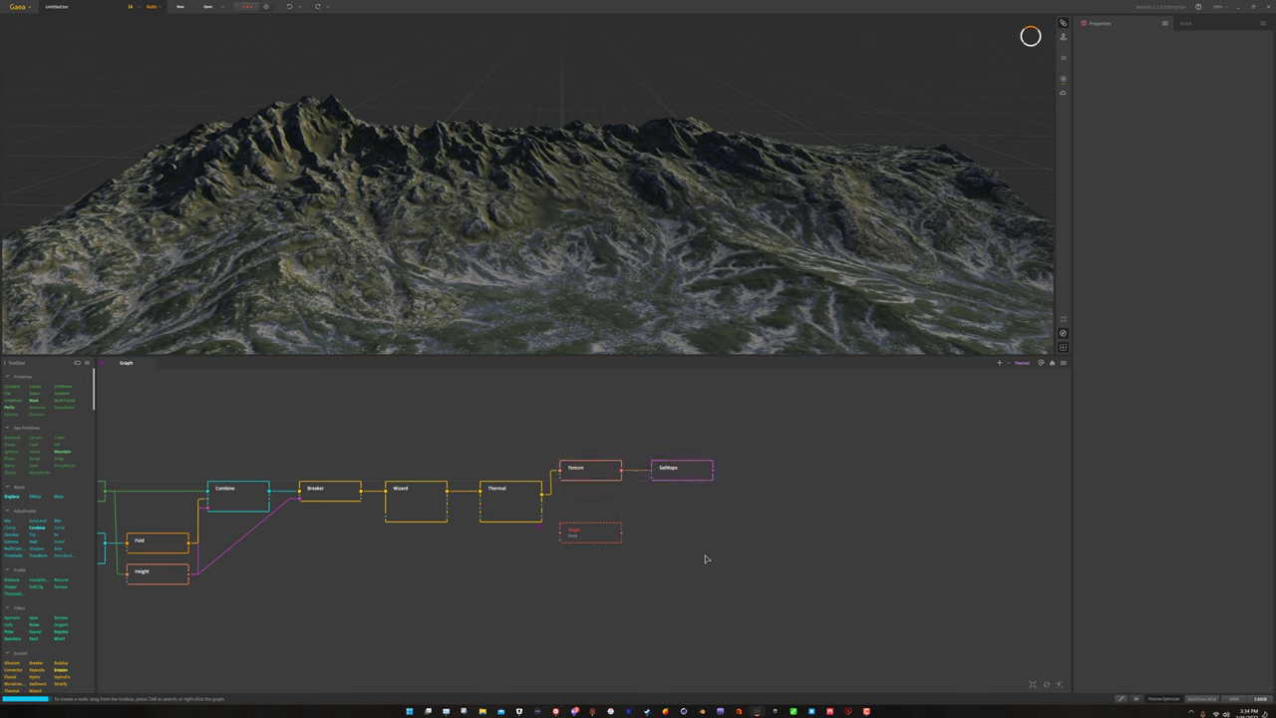
drag(735, 572, 569, 449)
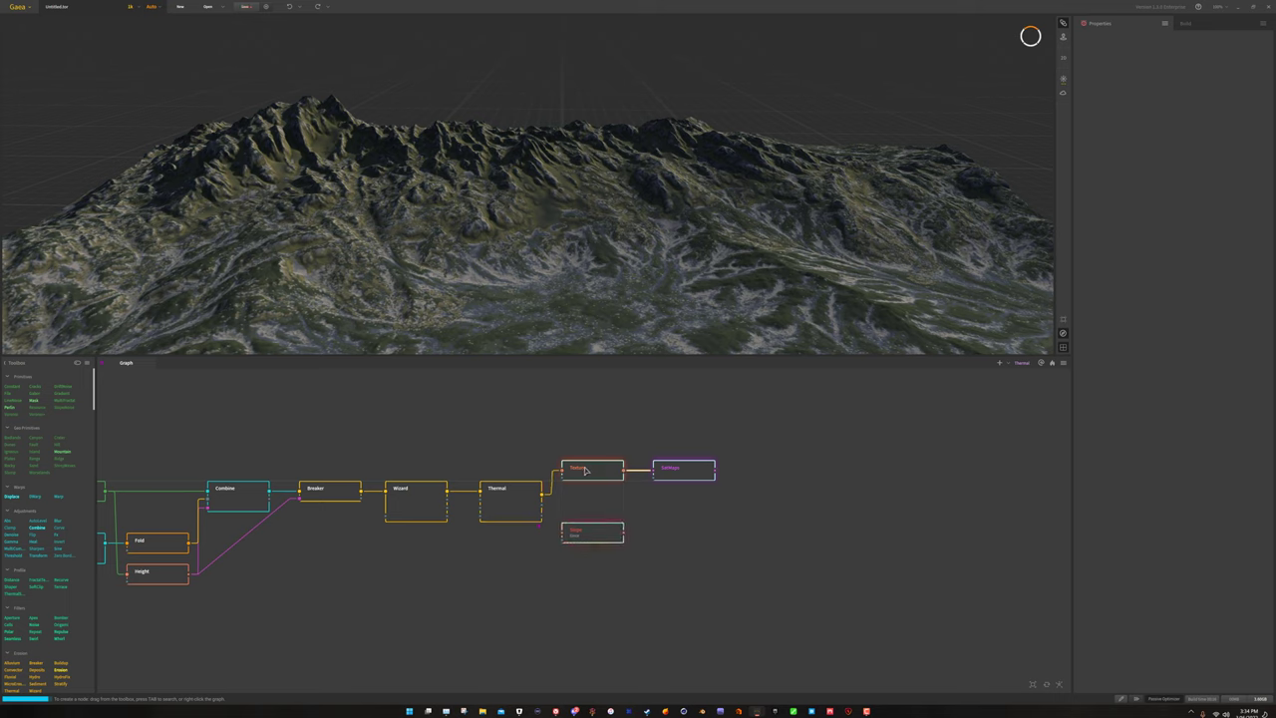
click(544, 553)
drag(561, 533, 543, 496)
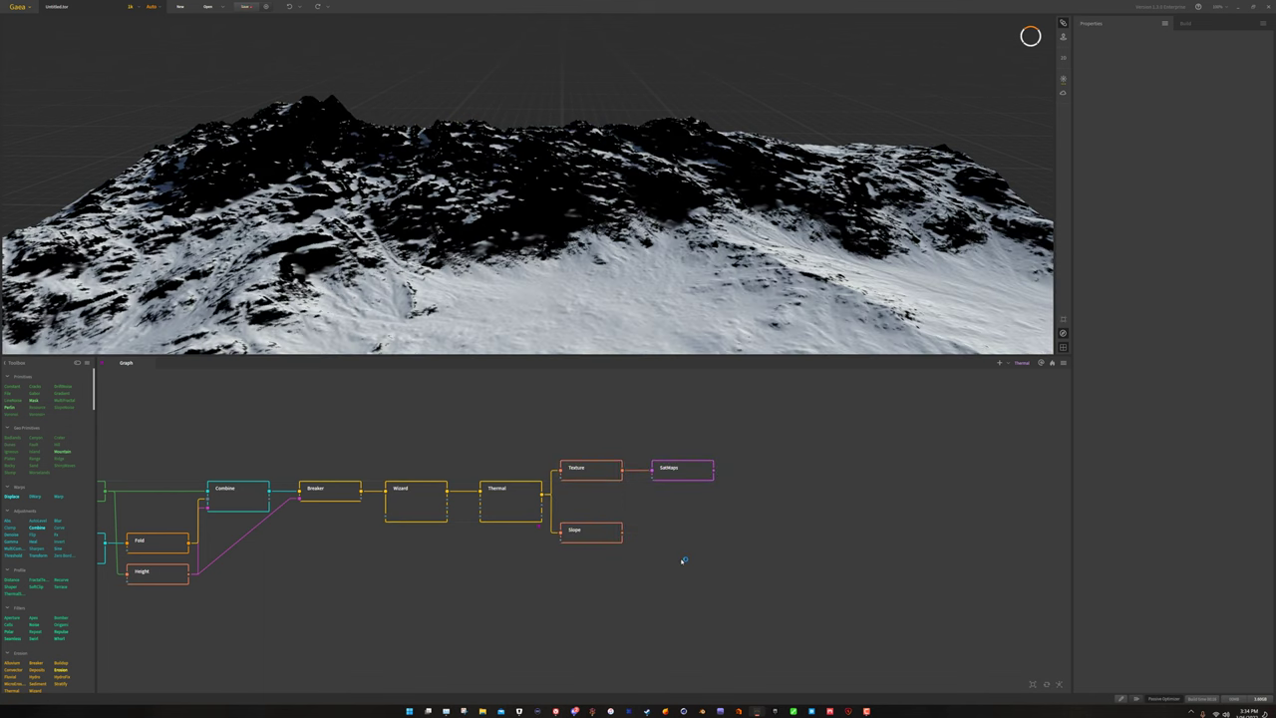
Set the Slope node's Min to about 65° and Max to 90°, and inspect the steep-face mask.
click(604, 536)
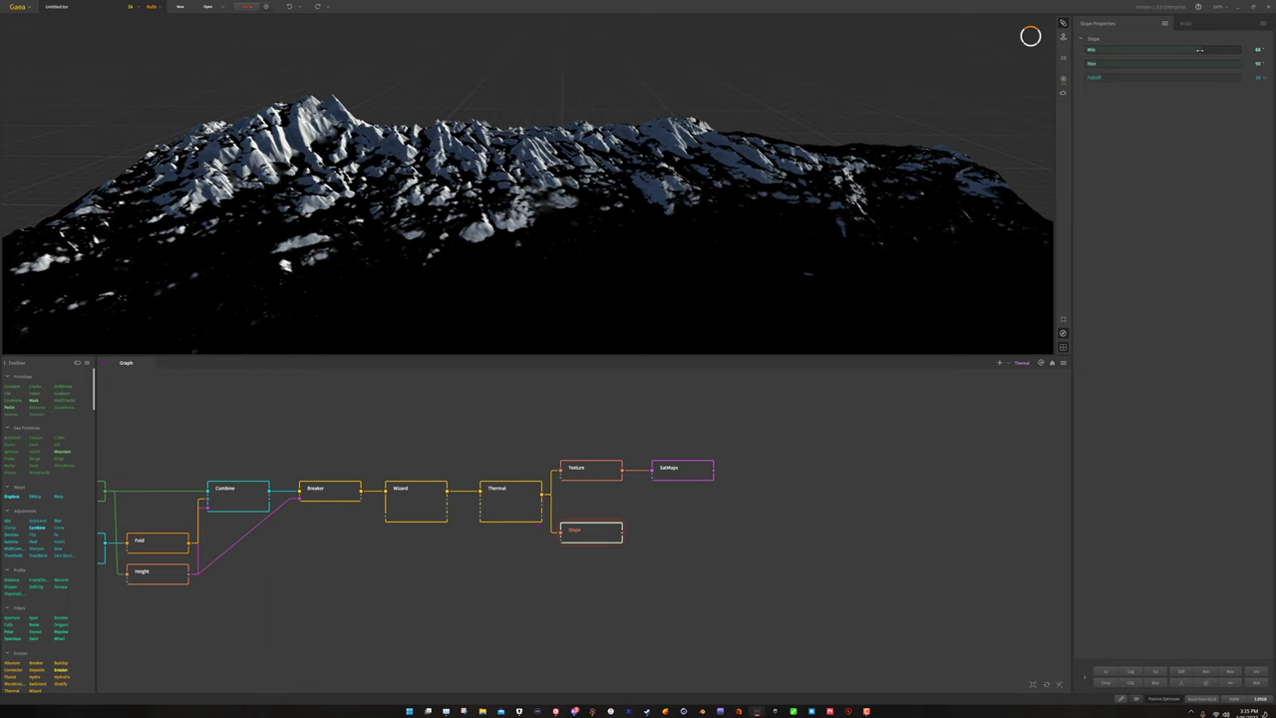
drag(1198, 50, 1197, 50)
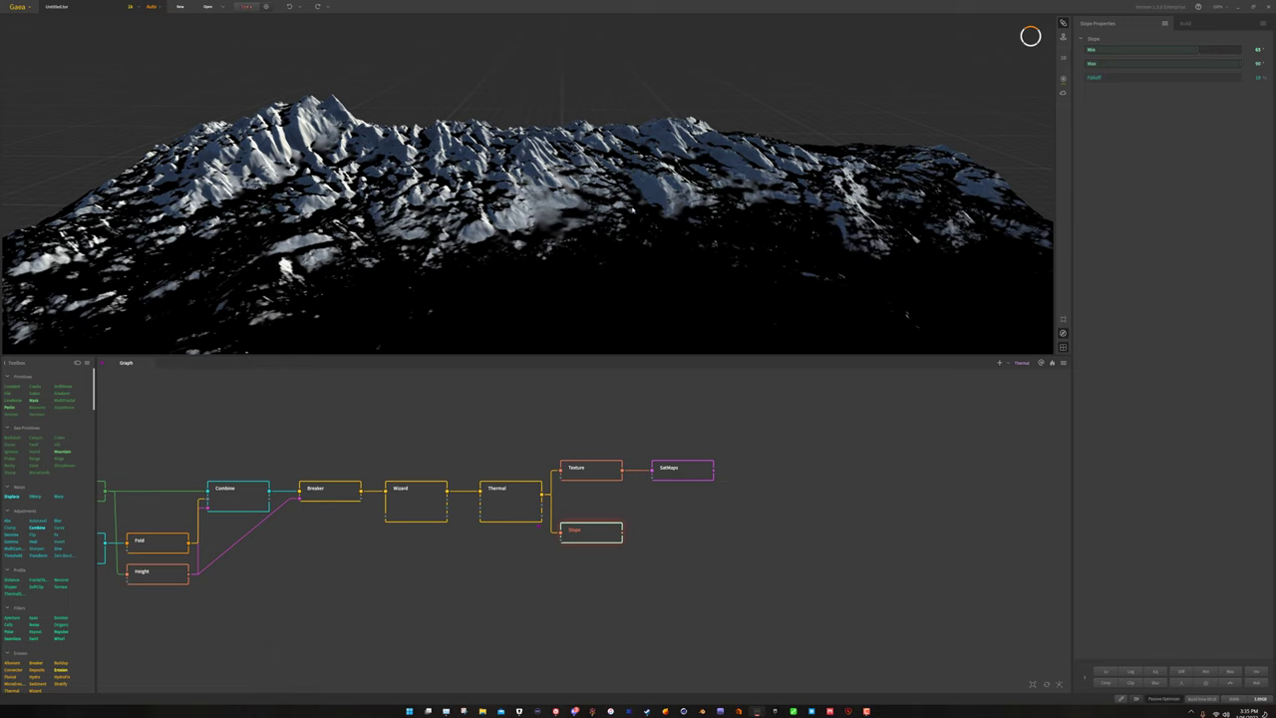
drag(683, 198, 254, 188)
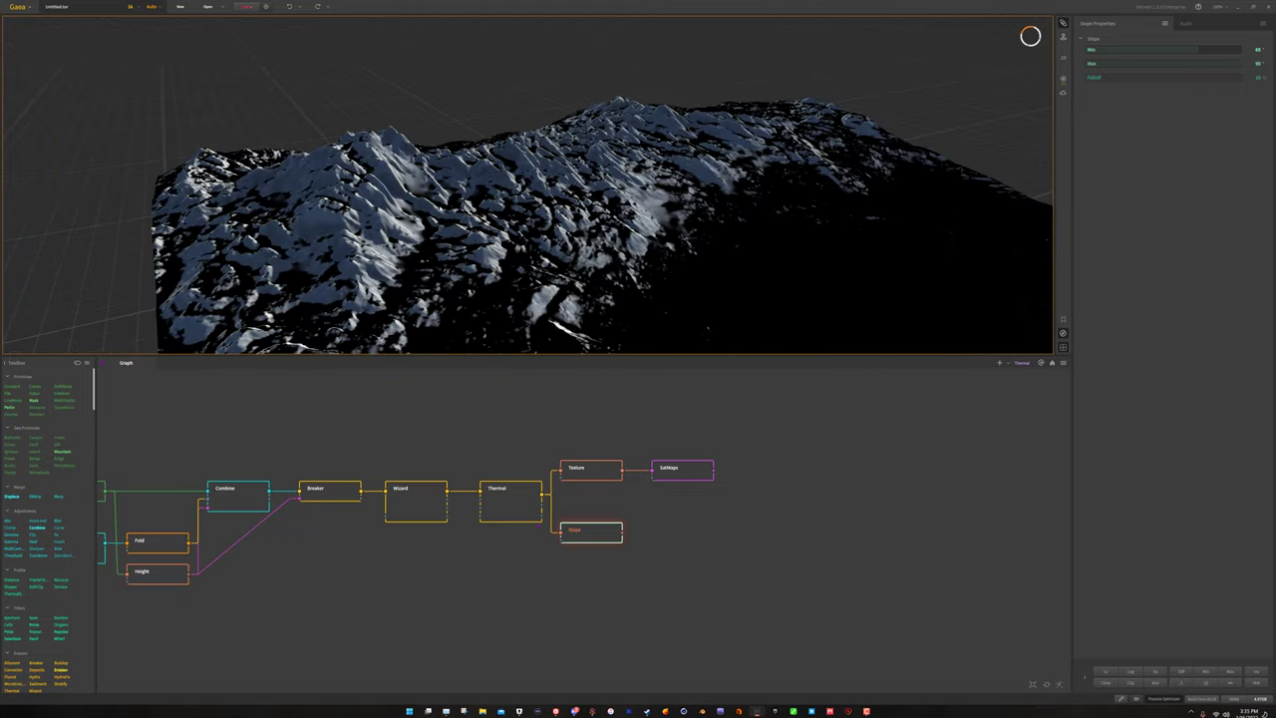
drag(872, 299, 1005, 112)
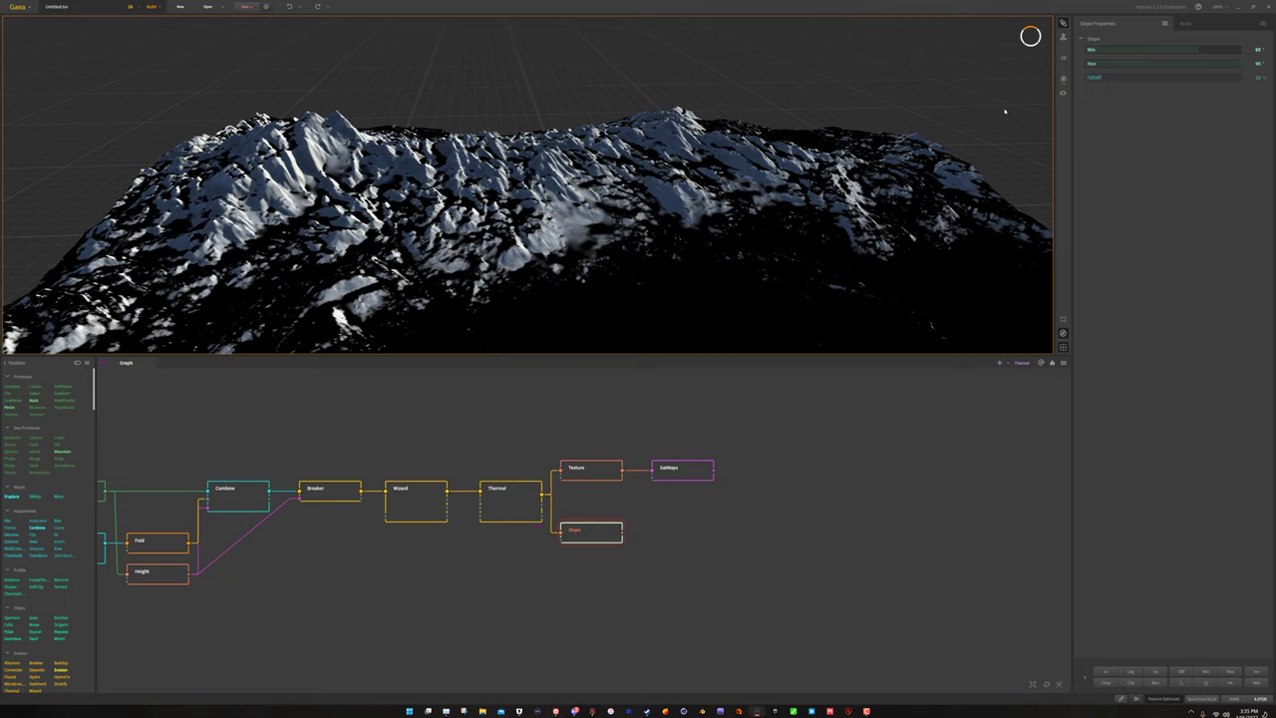
Fine-tune the Slope node's Min in small increments to about 72° and check the mask on the terrain.
right_click(1209, 52)
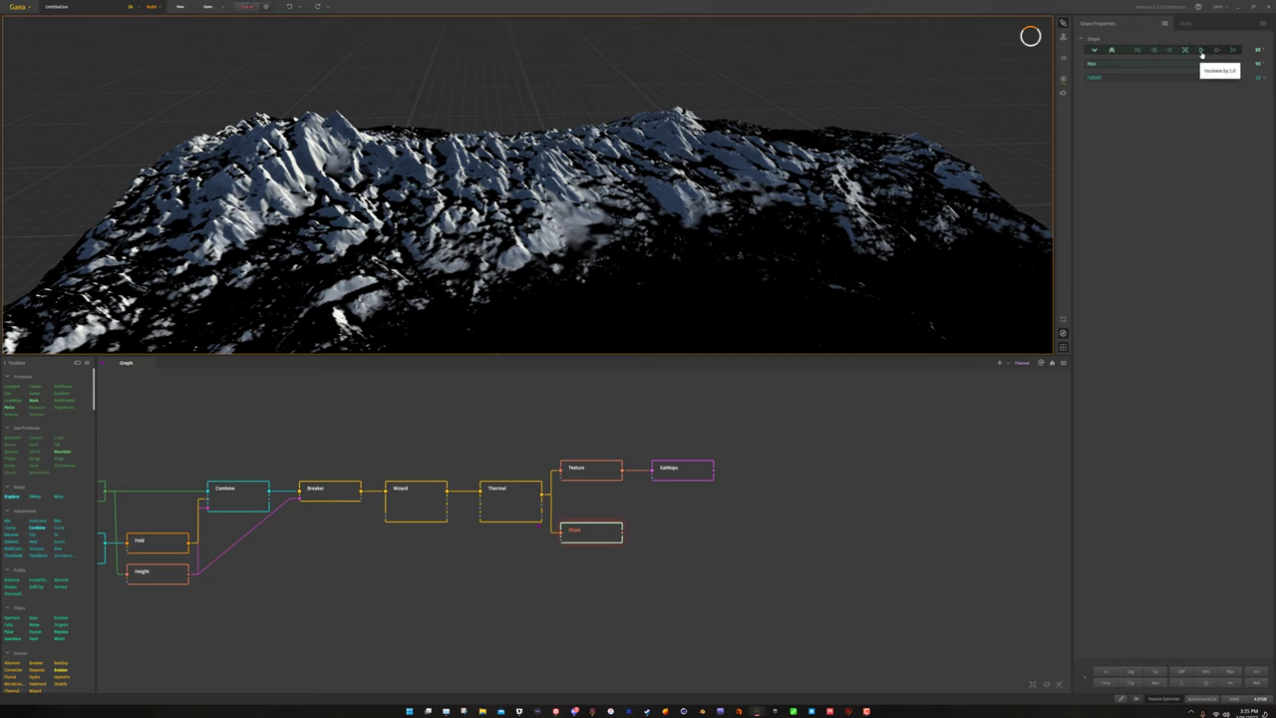
click(1202, 52)
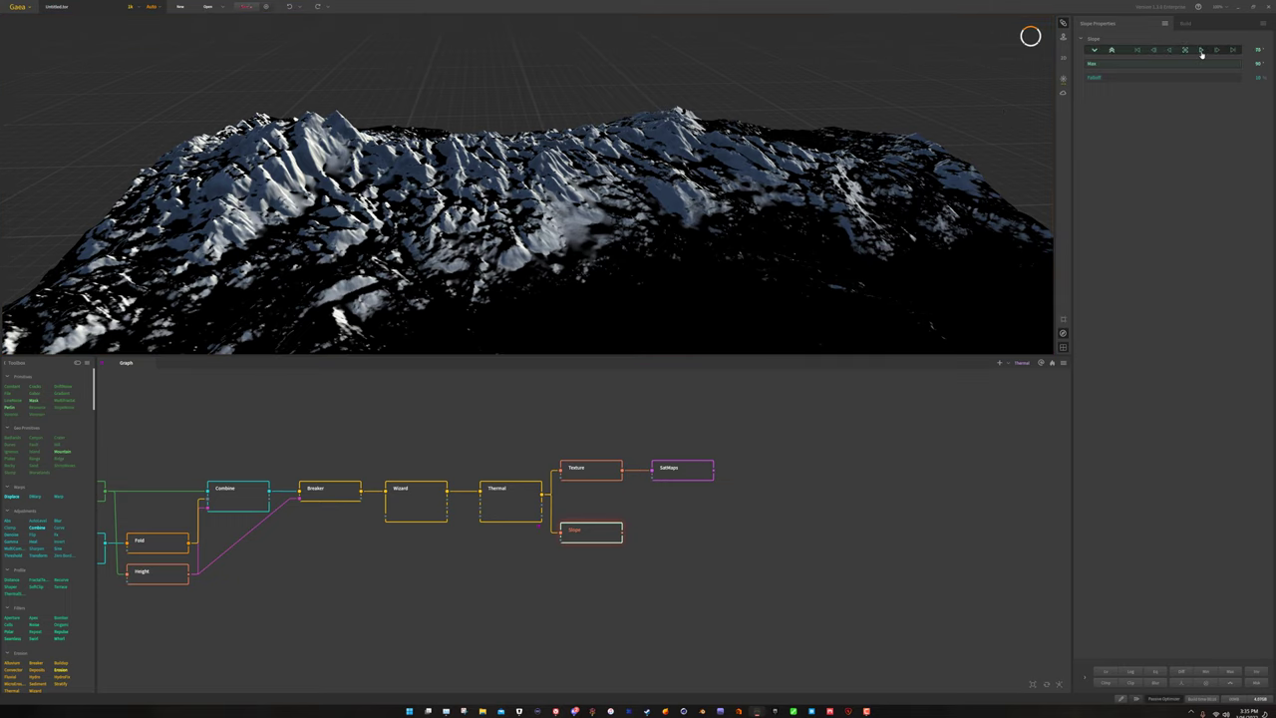
click(1202, 51)
right_click(1210, 52)
click(1218, 52)
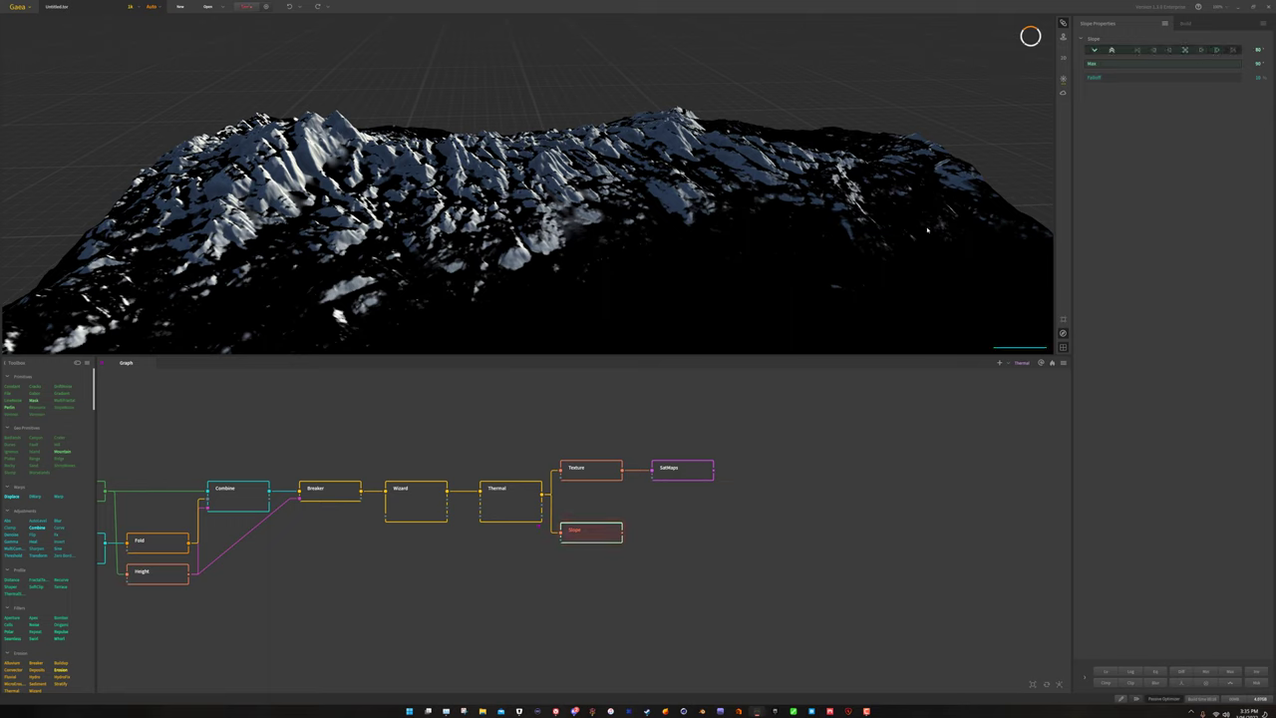
click(1197, 52)
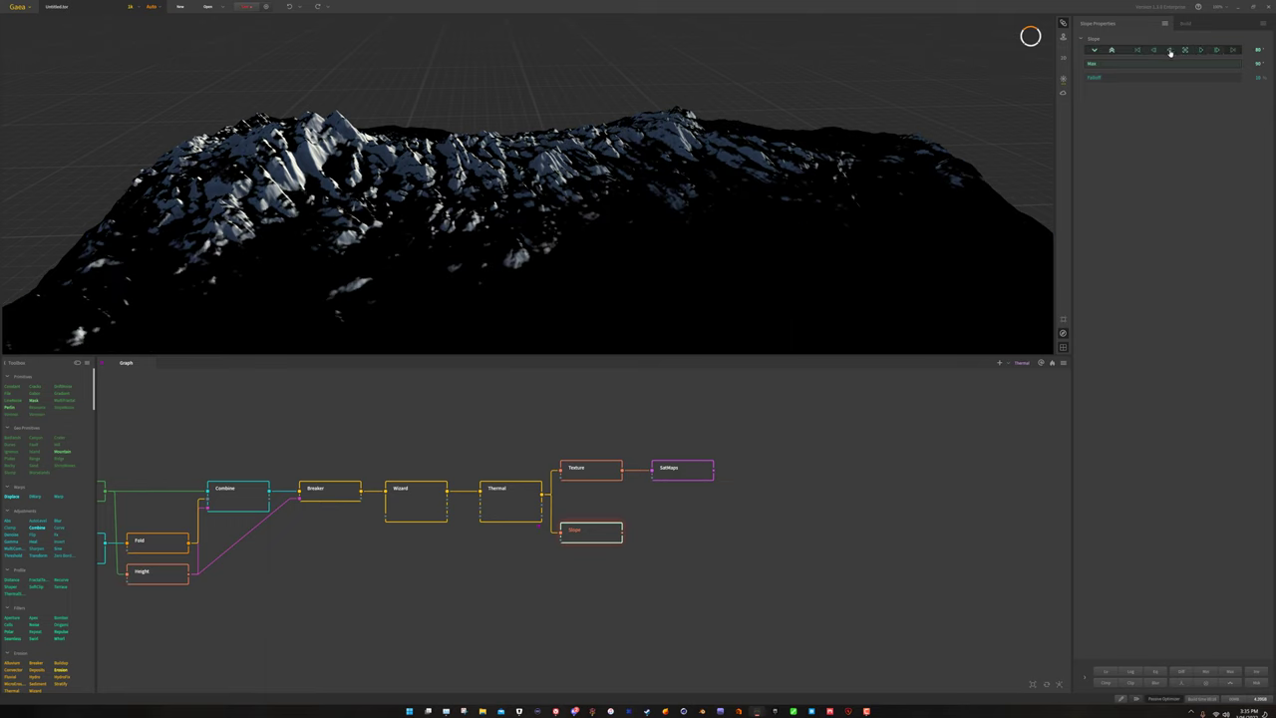
click(1170, 52)
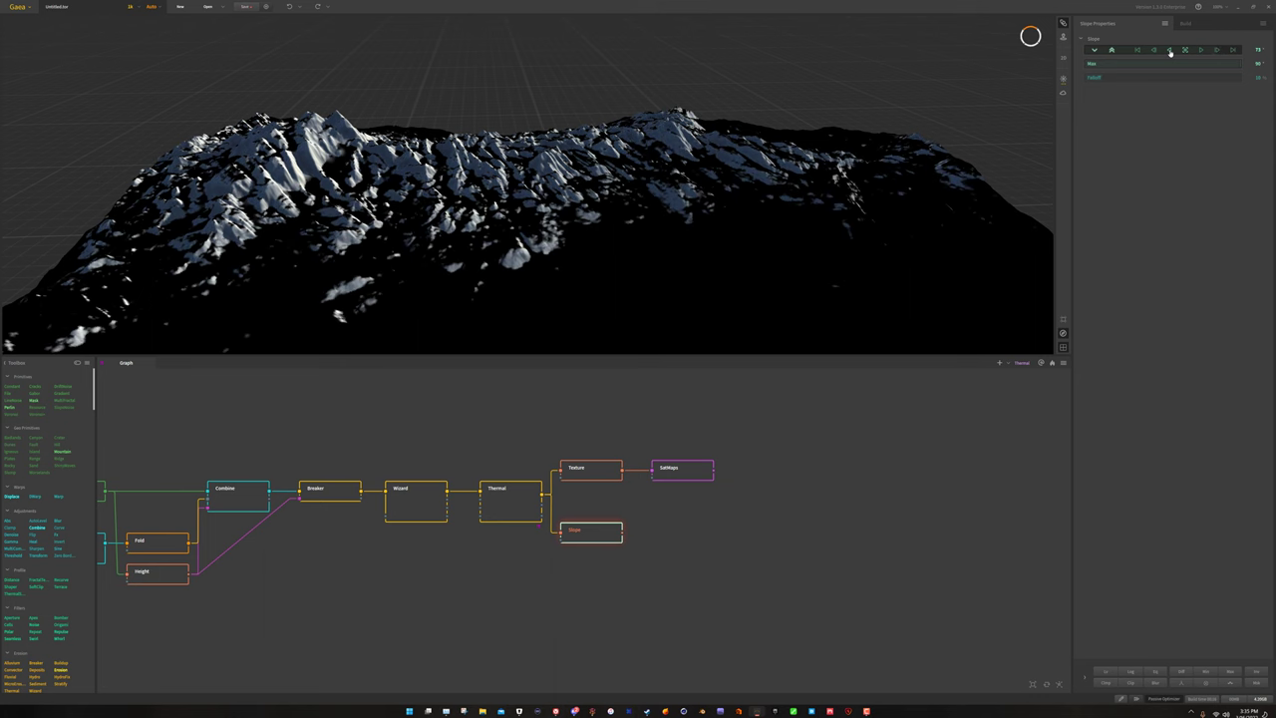
click(1171, 53)
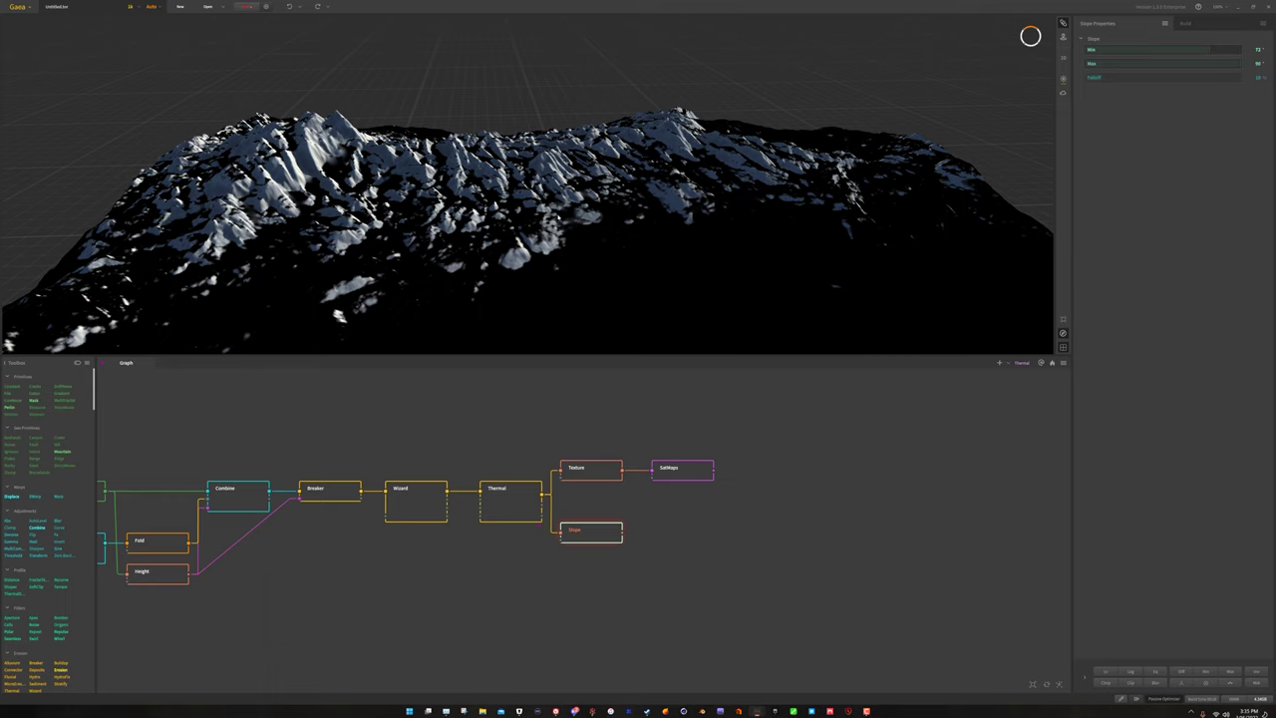
mouse_move(528, 200)
mouse_down()
mouse_move(329, 199)
mouse_move(777, 199)
mouse_move(538, 199)
mouse_up()
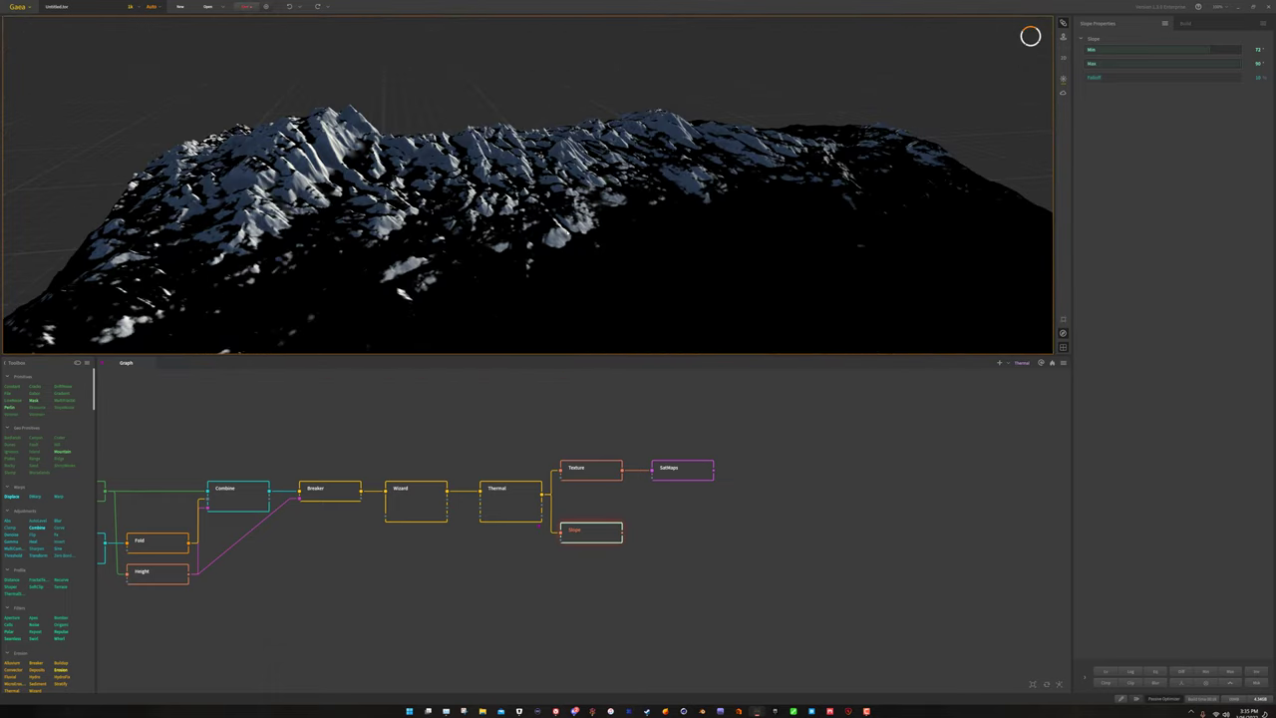
Add a RockMap node beside Slope, fed by Thermal's output.
click(619, 548)
drag(542, 493, 670, 520)
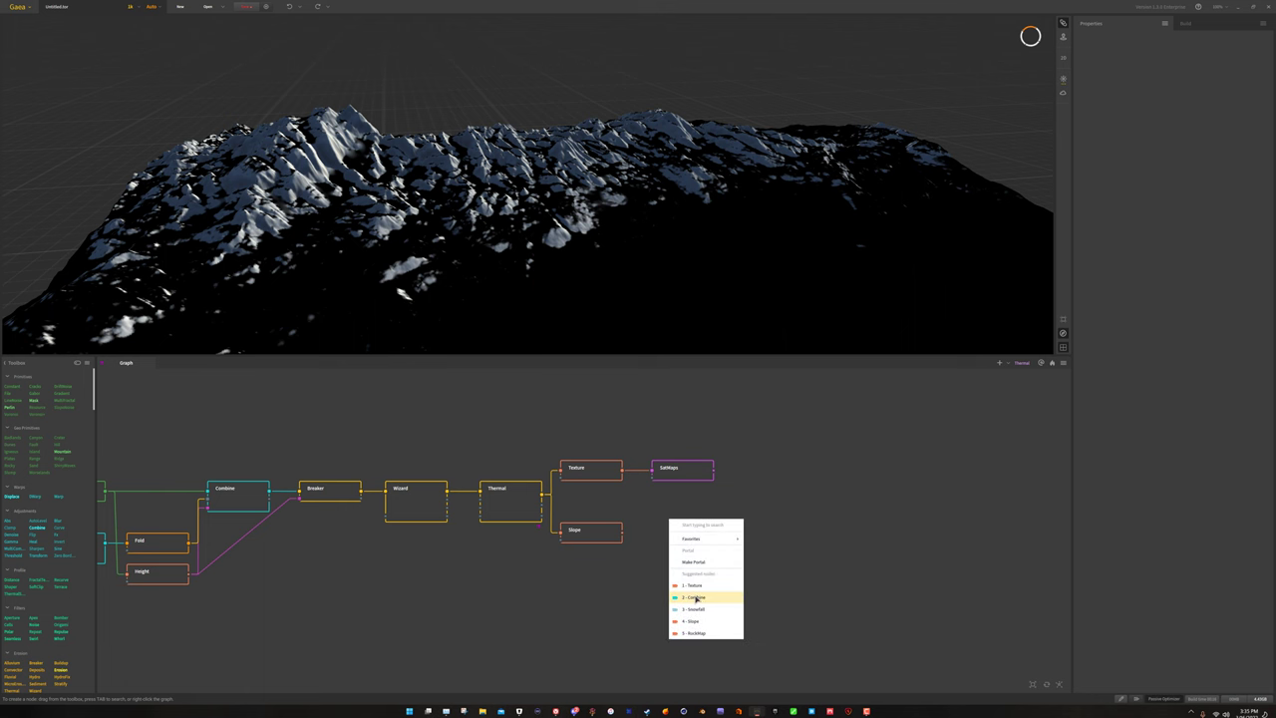
click(696, 633)
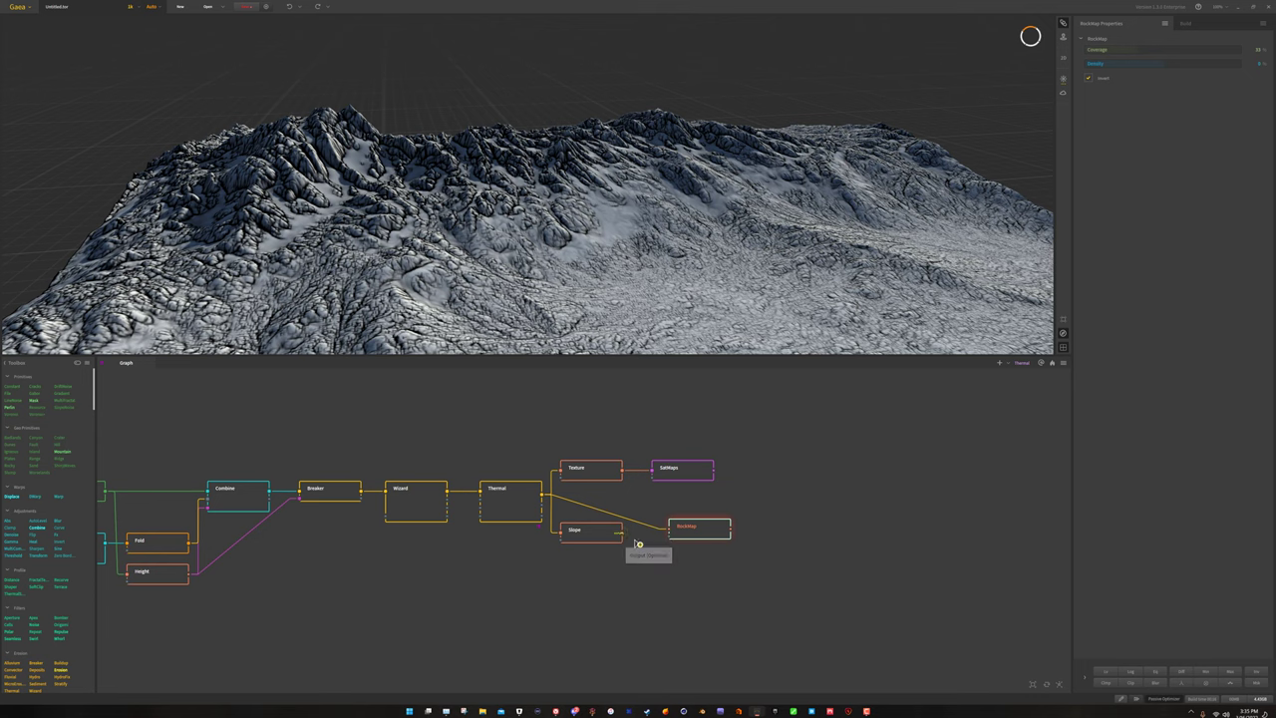
Connect Slope's output to RockMap's mask input, align RockMap beside Slope, and inspect the masked rock coverage from several angles.
drag(637, 544, 685, 538)
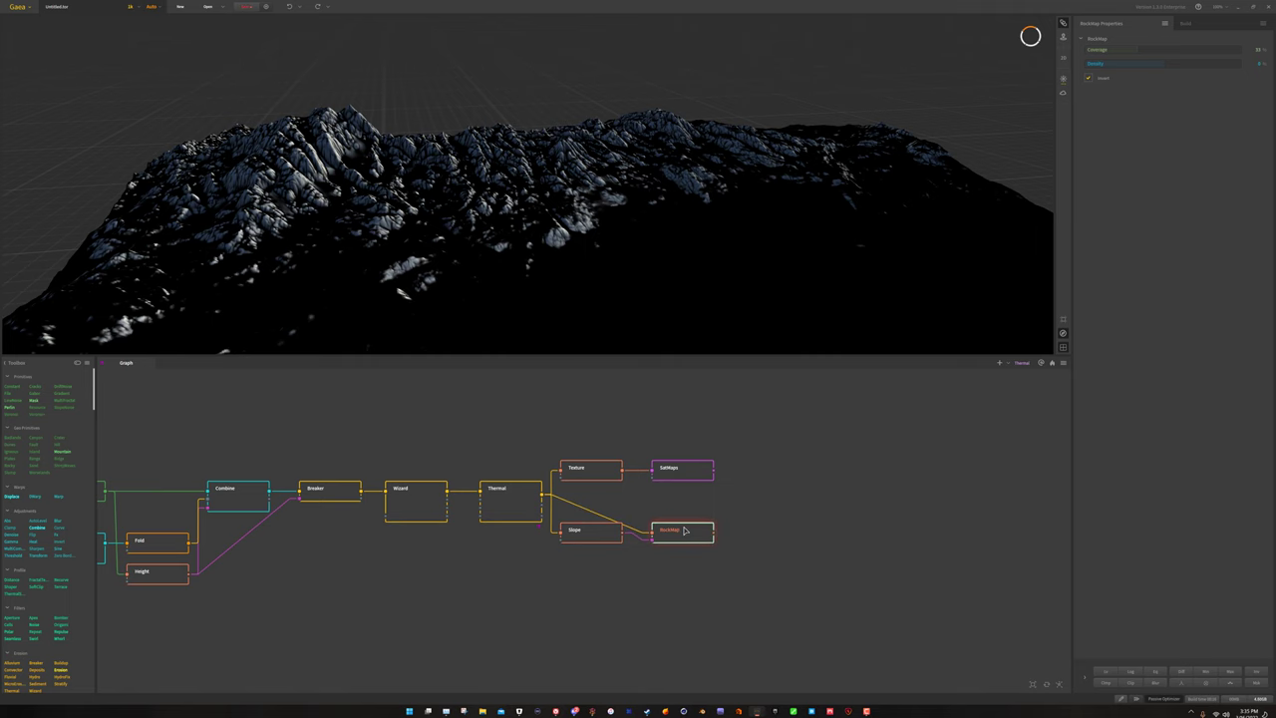
drag(398, 258, 552, 246)
scroll(551, 246, up, 5)
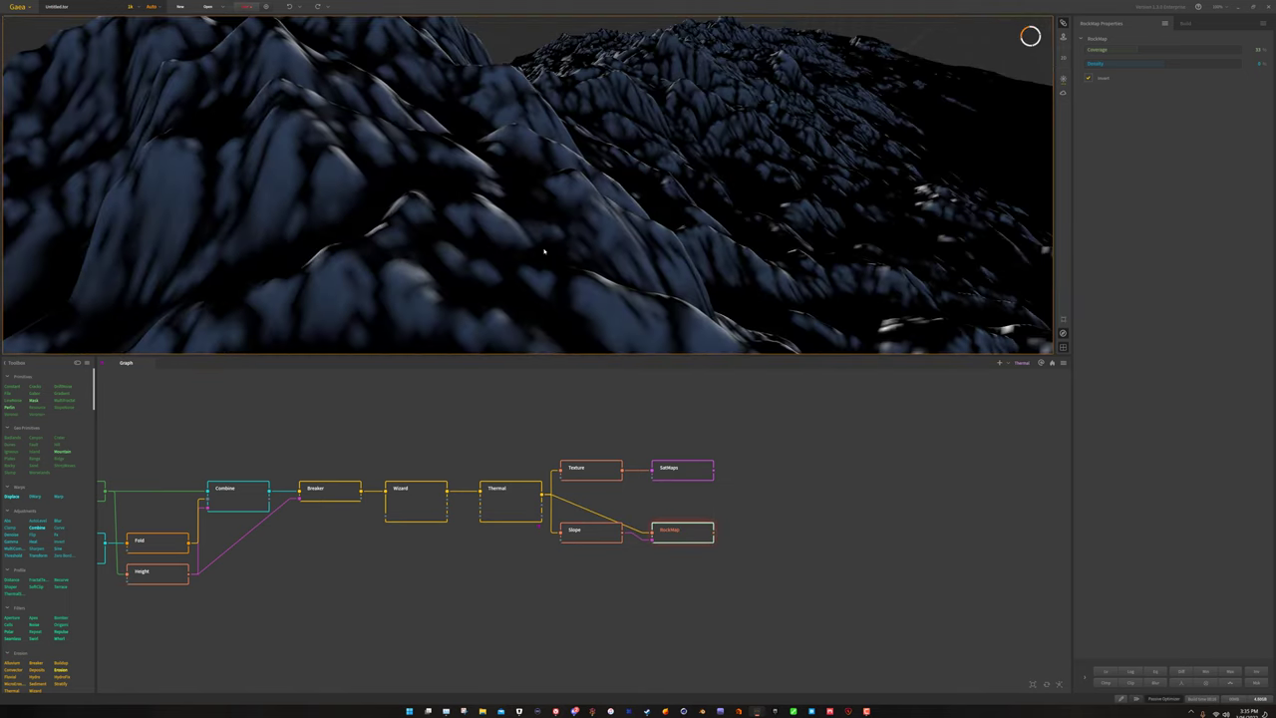
scroll(544, 251, down, 2)
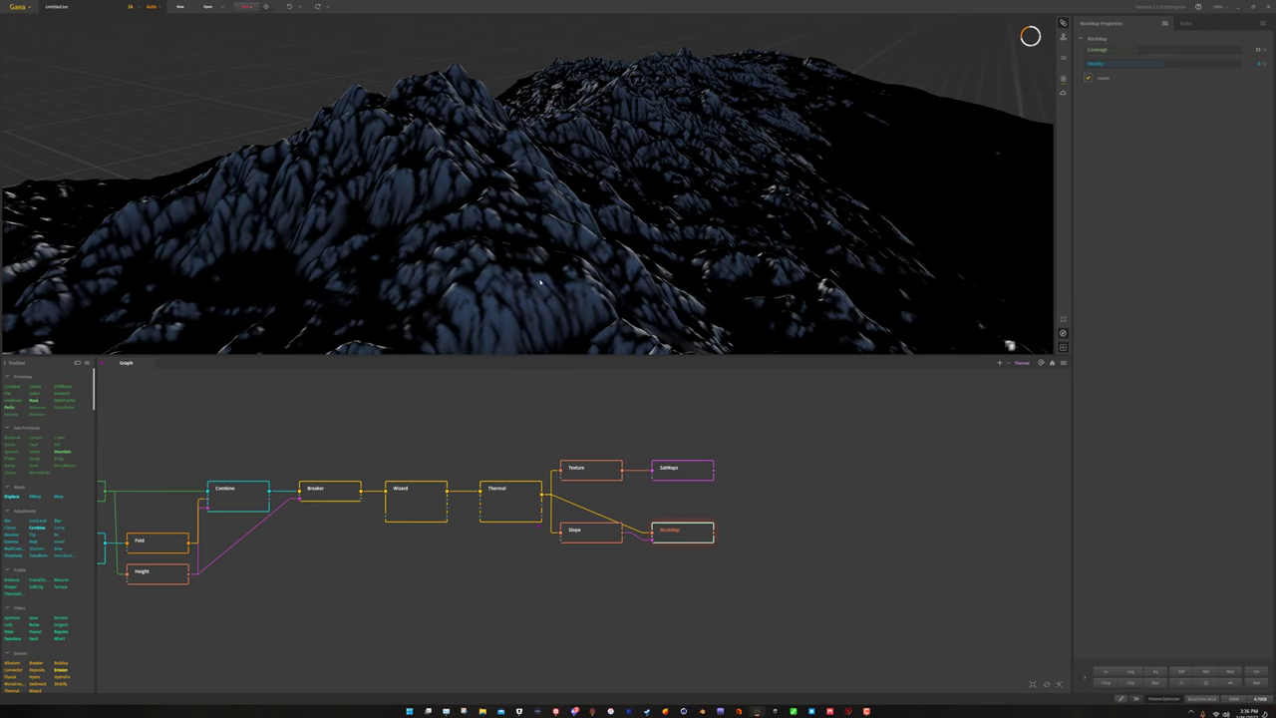
drag(622, 290, 552, 240)
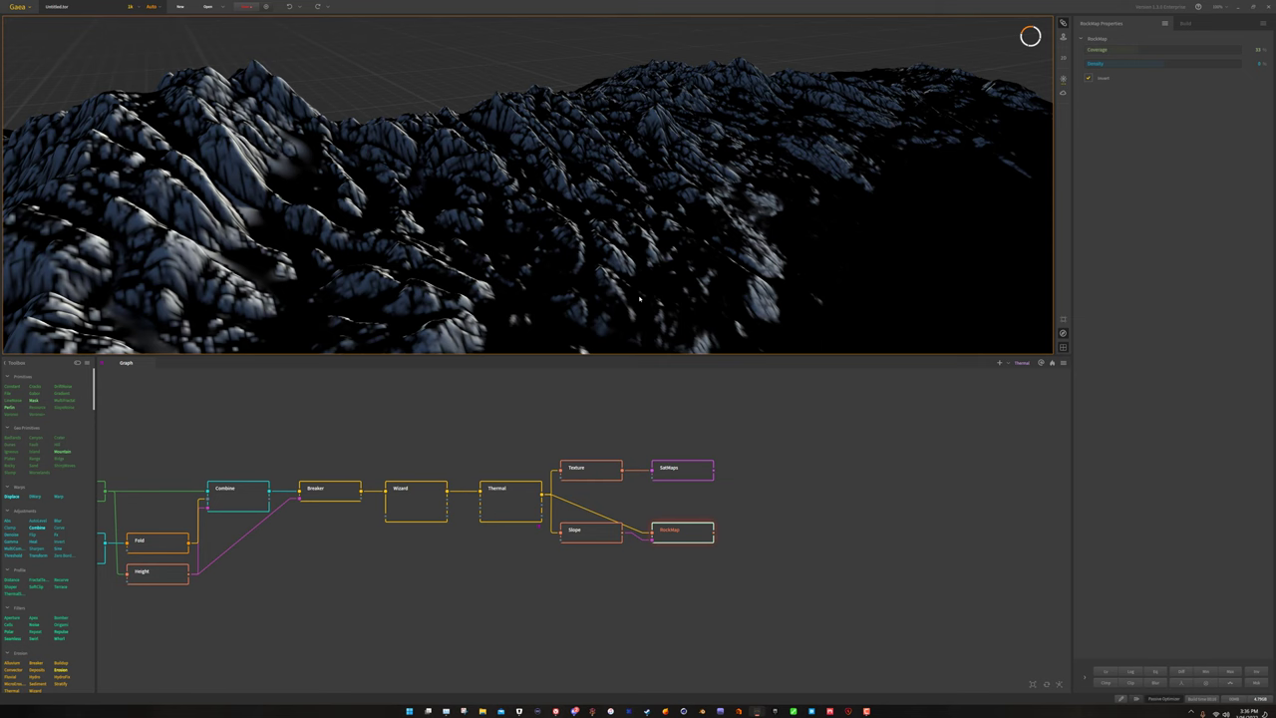
drag(587, 215, 428, 264)
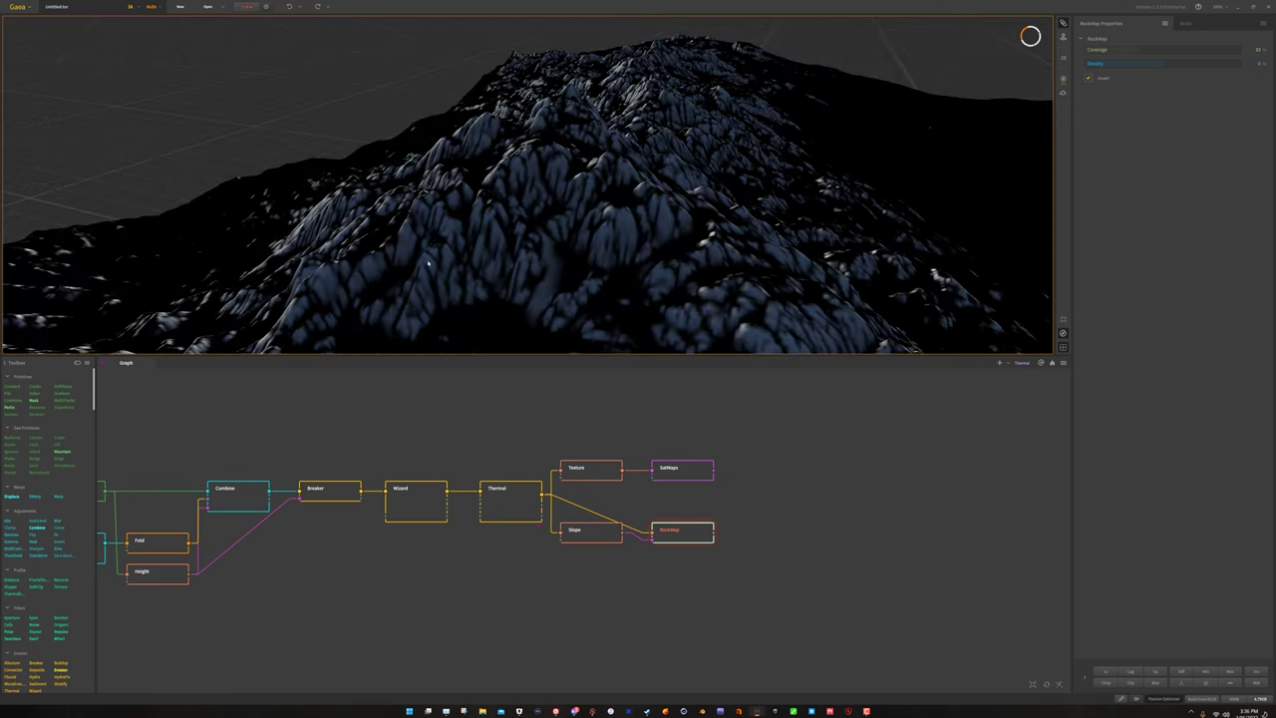
drag(593, 218, 587, 214)
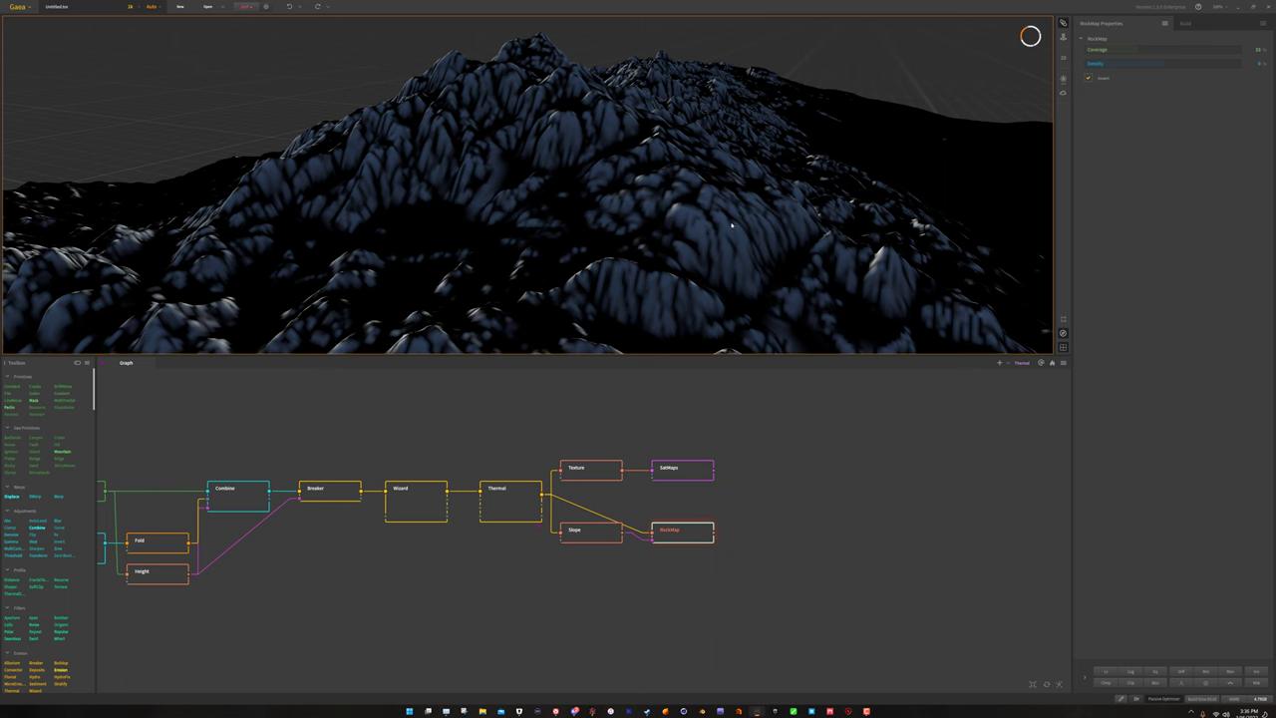
drag(663, 224, 618, 233)
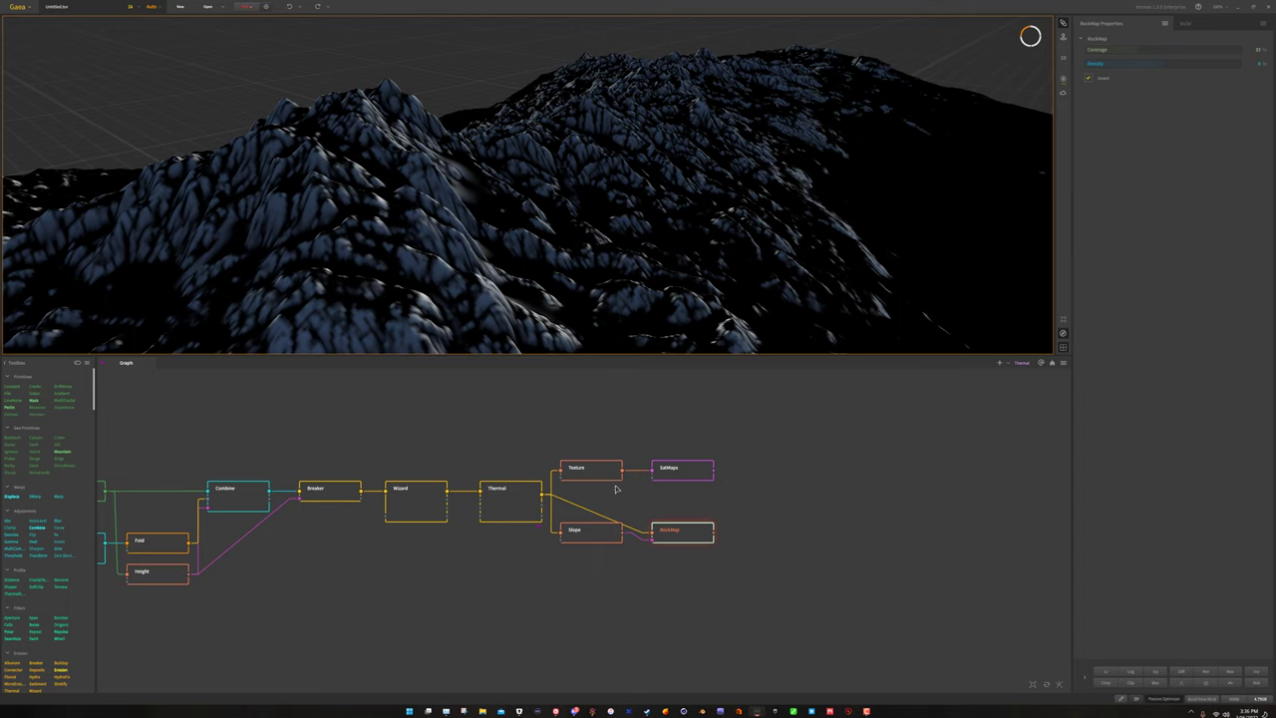
Add a second SatMaps node fed by RockMap's output, and view the terrain colored by the SatMaps node after Texture.
click(729, 525)
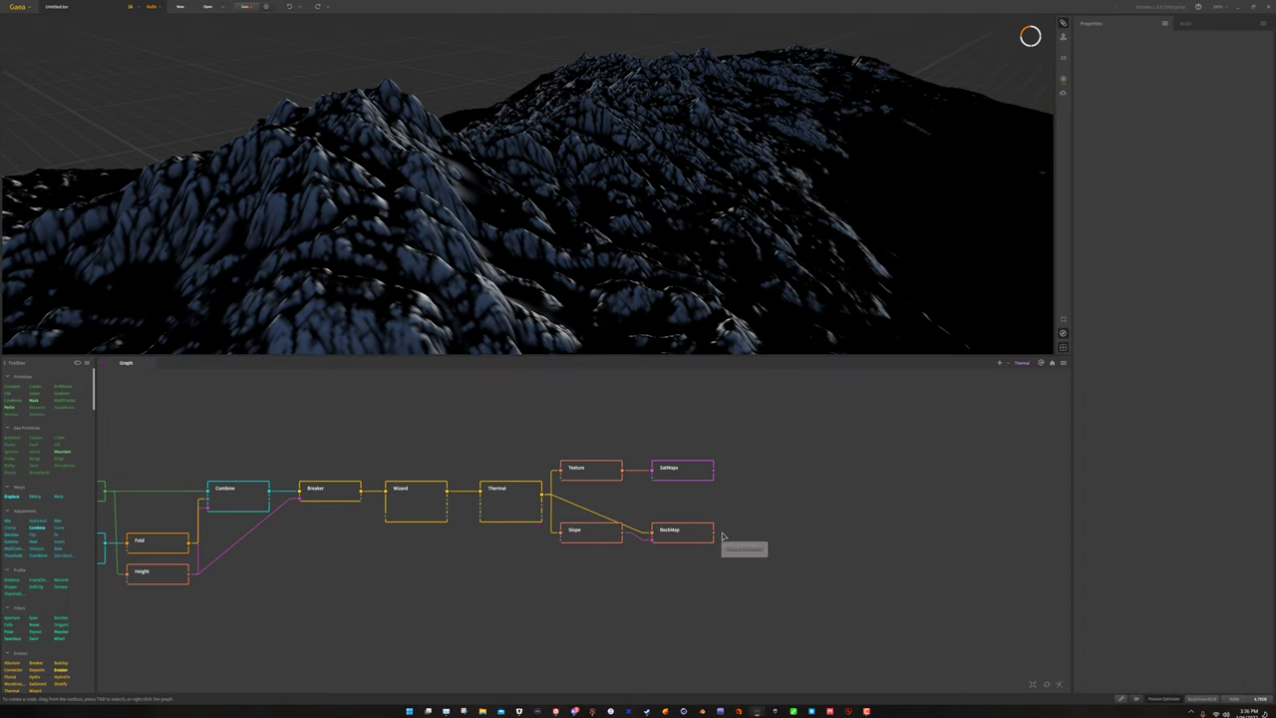
right_click(749, 529)
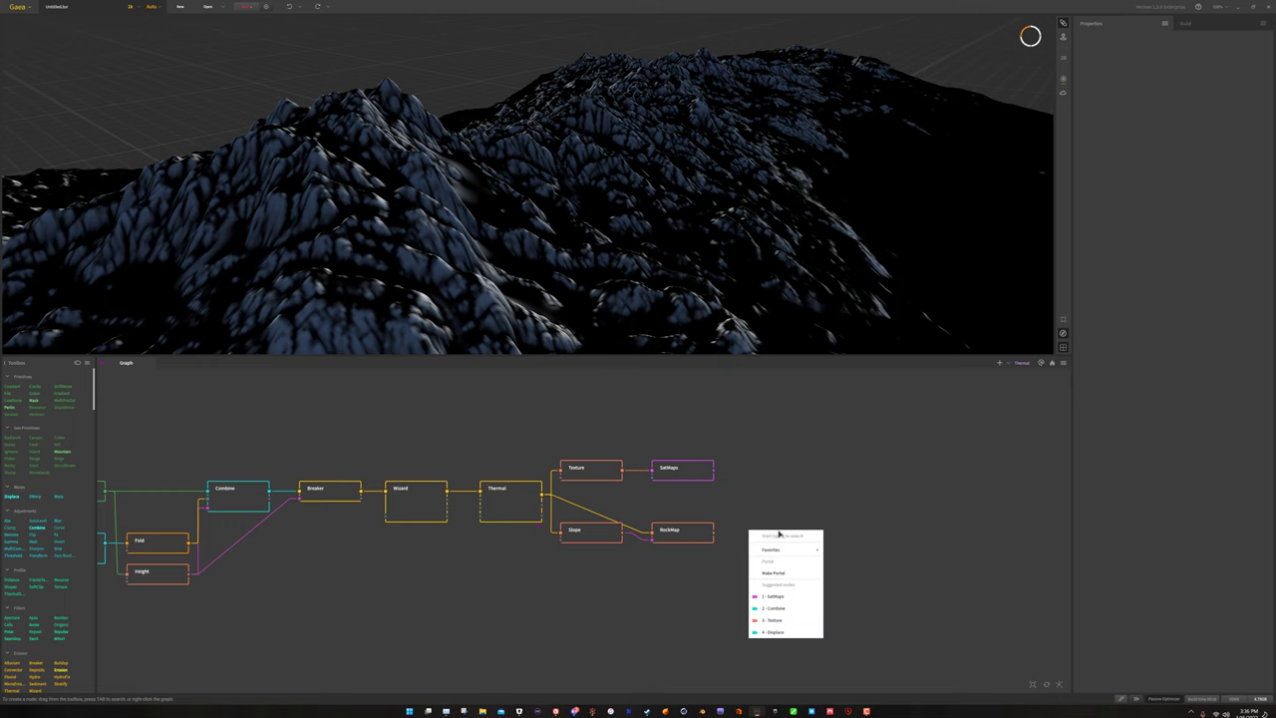
click(783, 597)
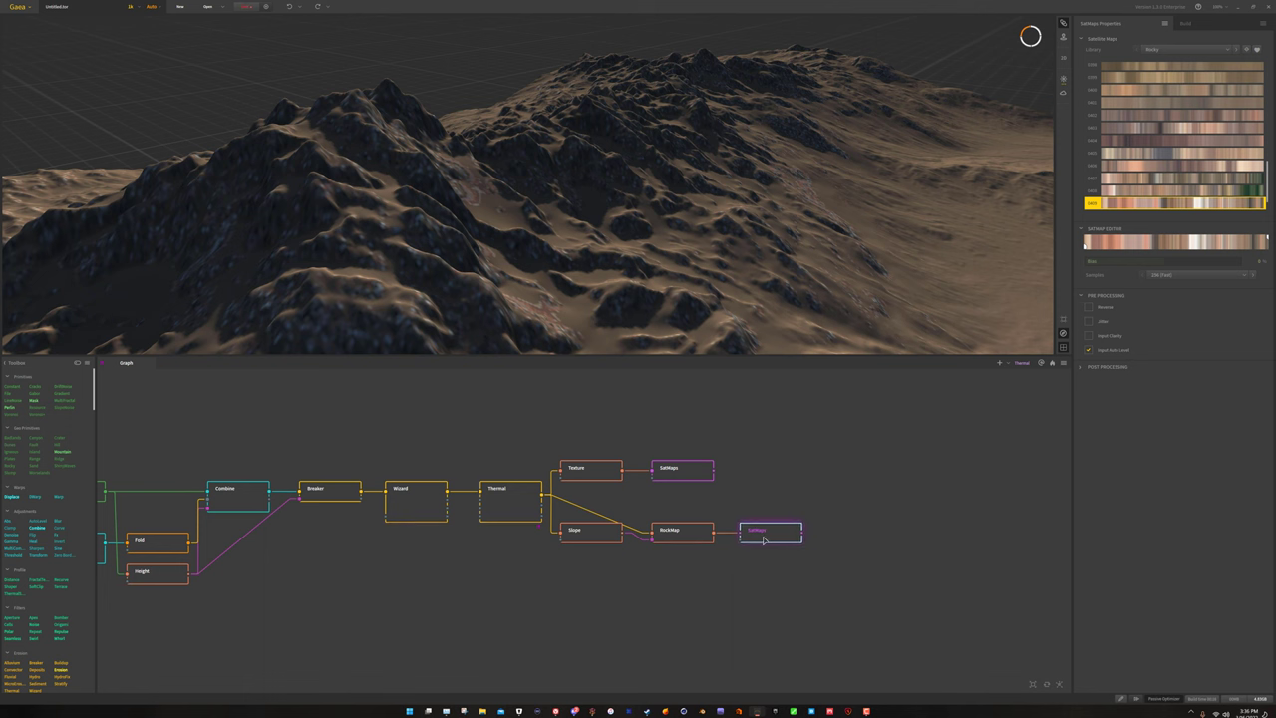
click(684, 473)
drag(837, 235, 675, 225)
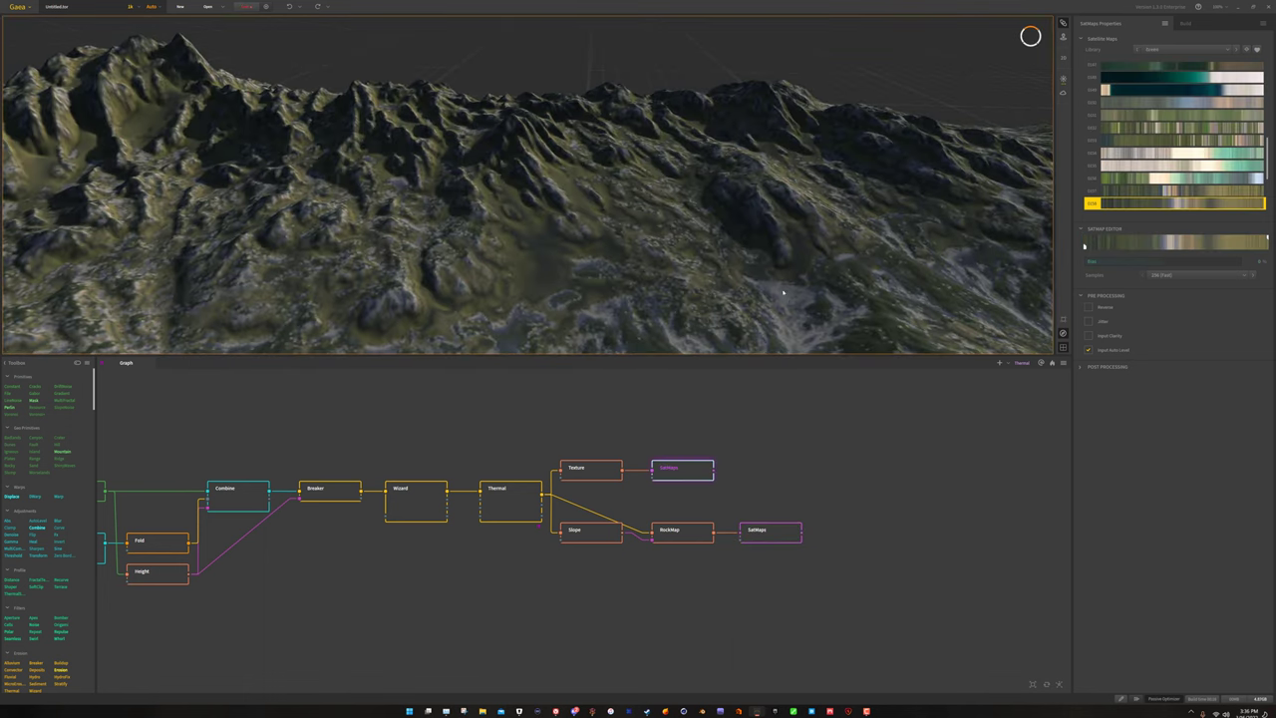
Apply a dark navy color map from the Rocky library to the SatMaps node that follows RockMap.
scroll(784, 302, down, 4)
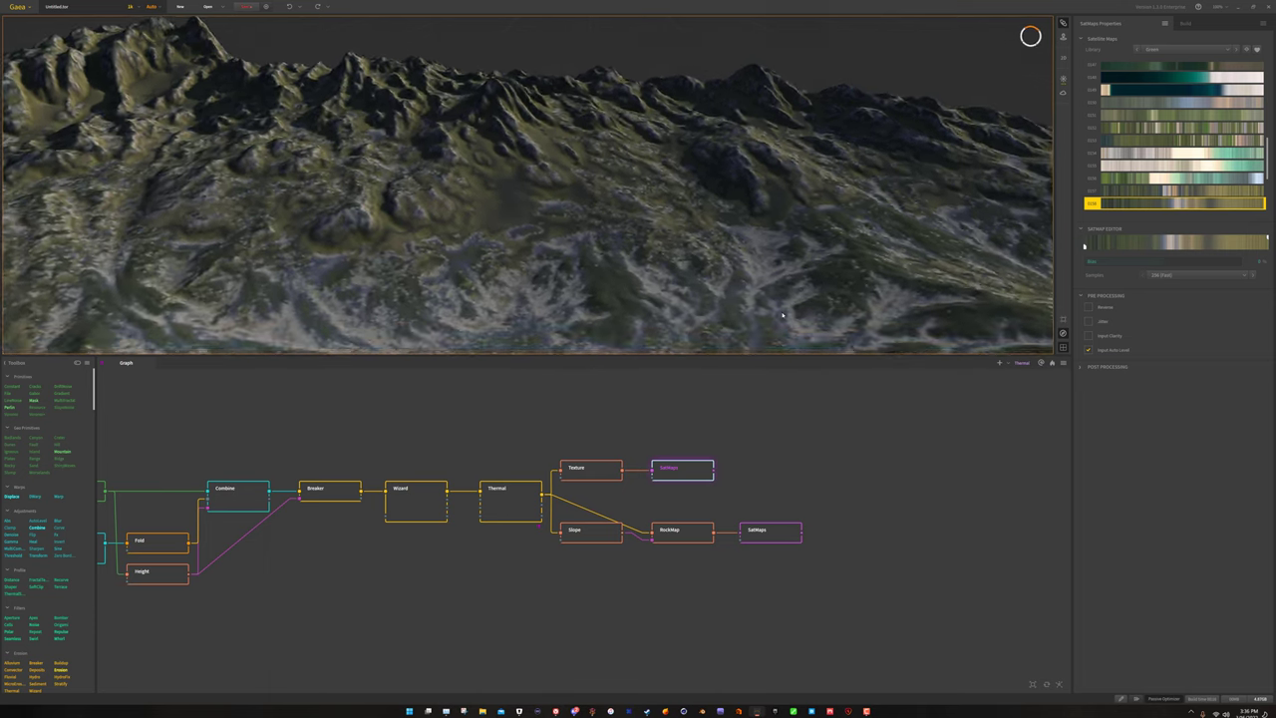
drag(774, 306, 624, 209)
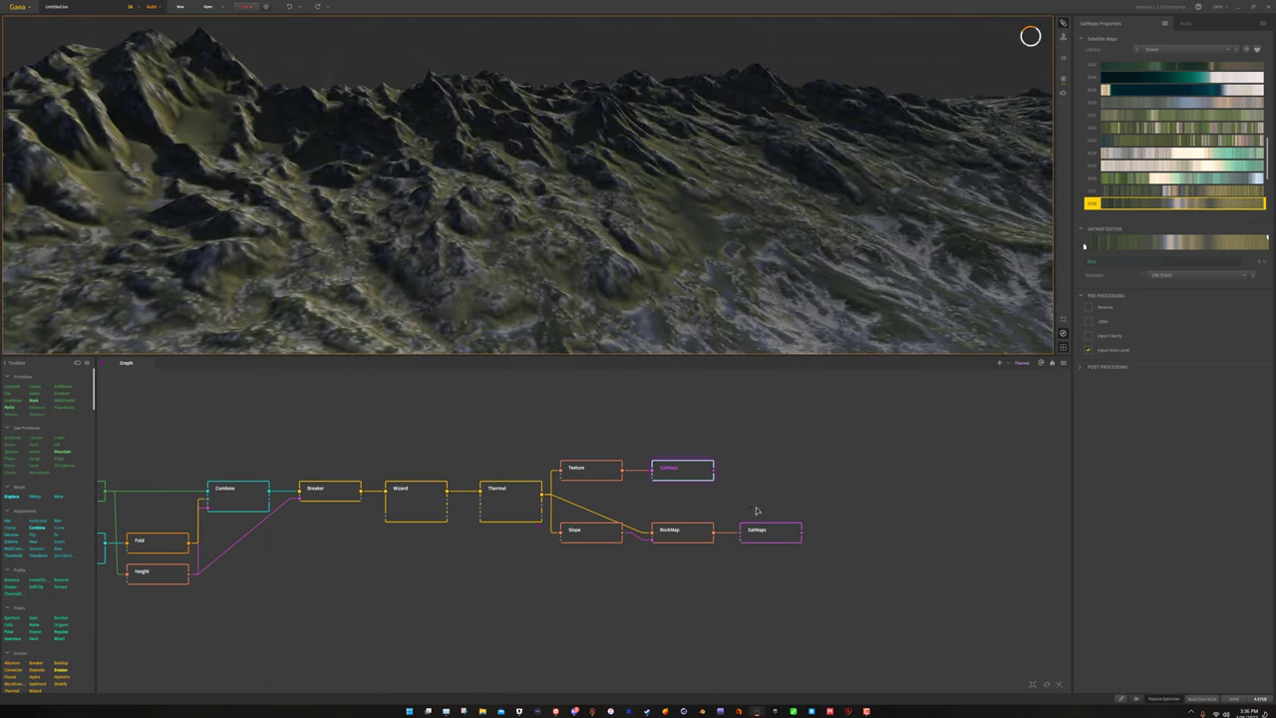
click(765, 536)
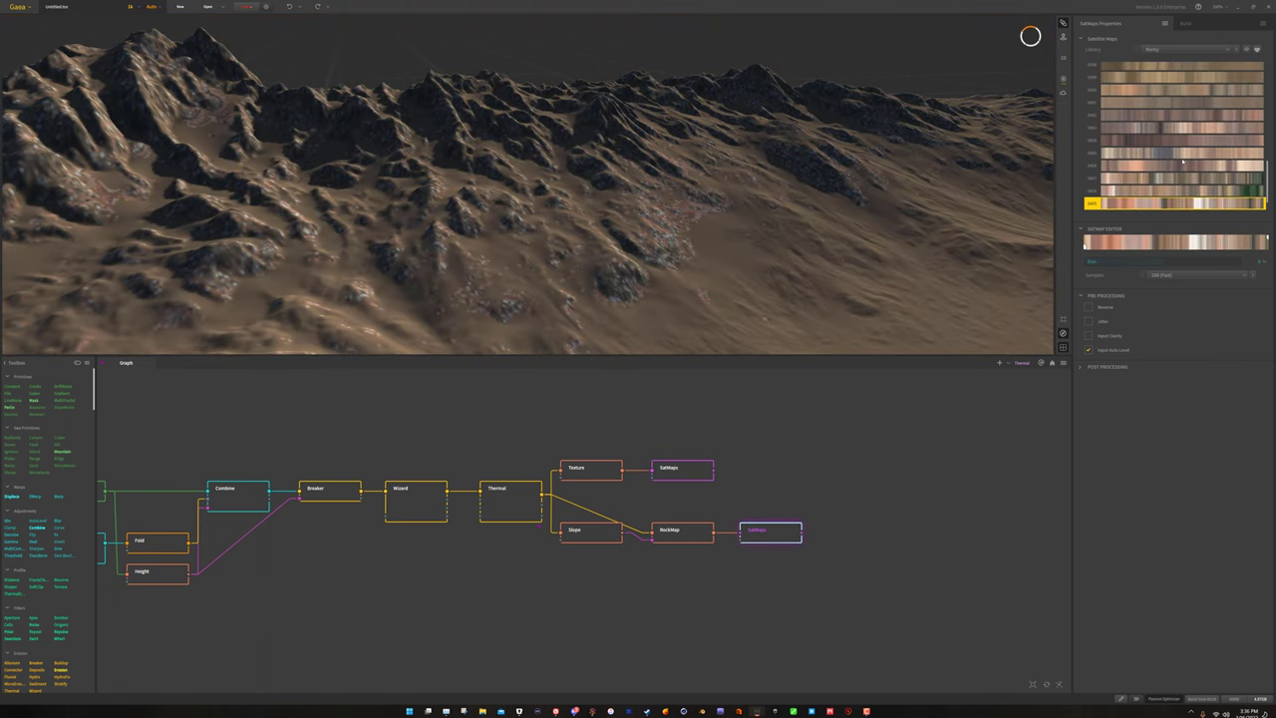
scroll(1184, 162, down, 5)
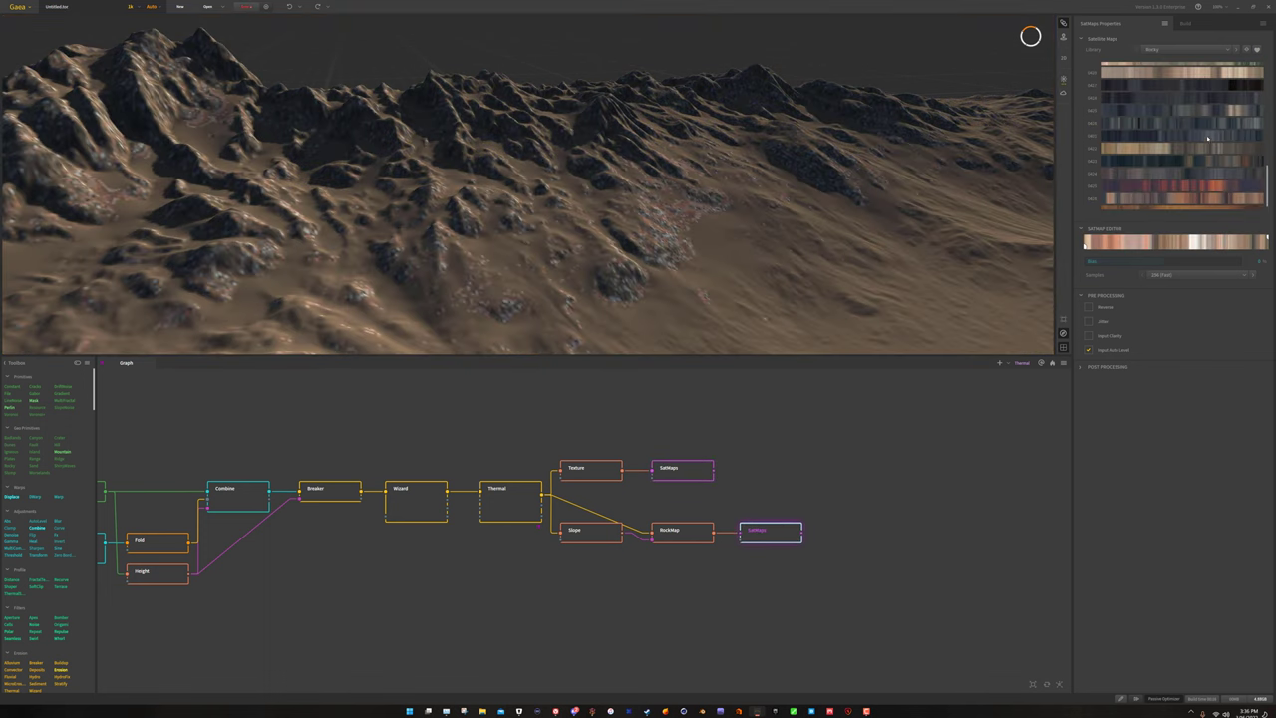
click(1207, 137)
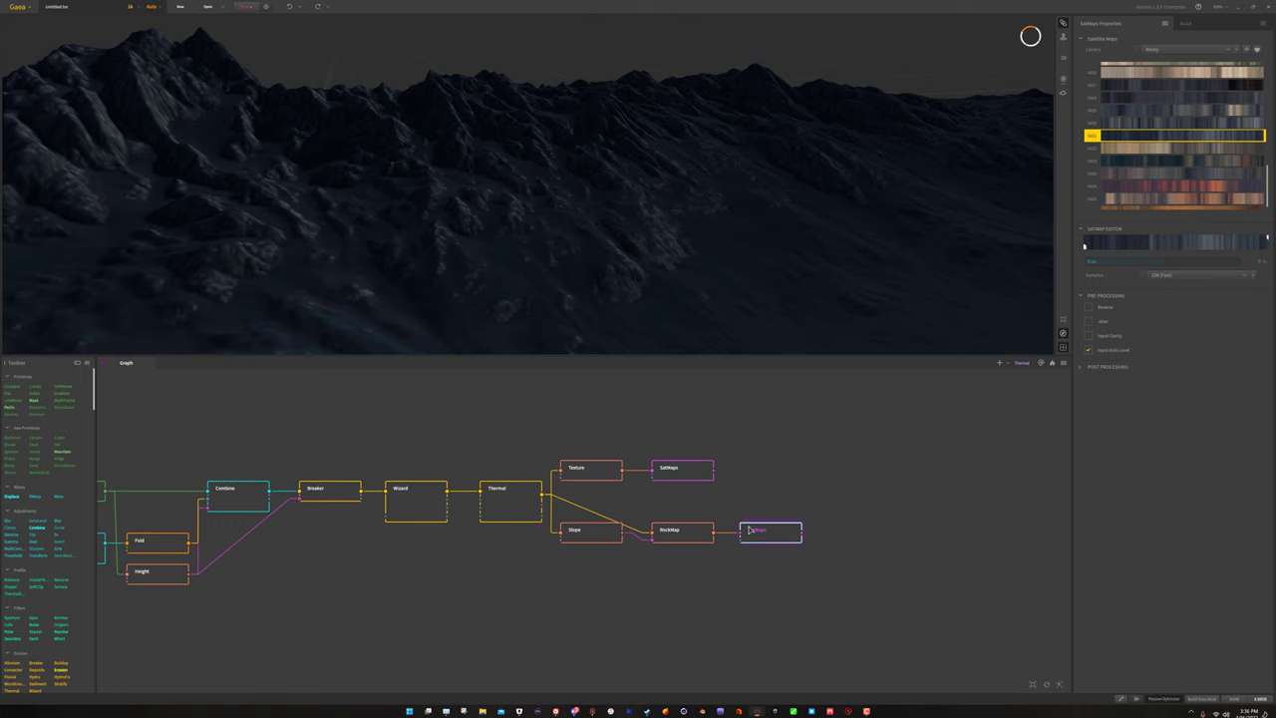
Combine the two SatMaps nodes in a new Combine node, mask it with the Slope output, and set Ratio to 100%.
drag(715, 468, 839, 485)
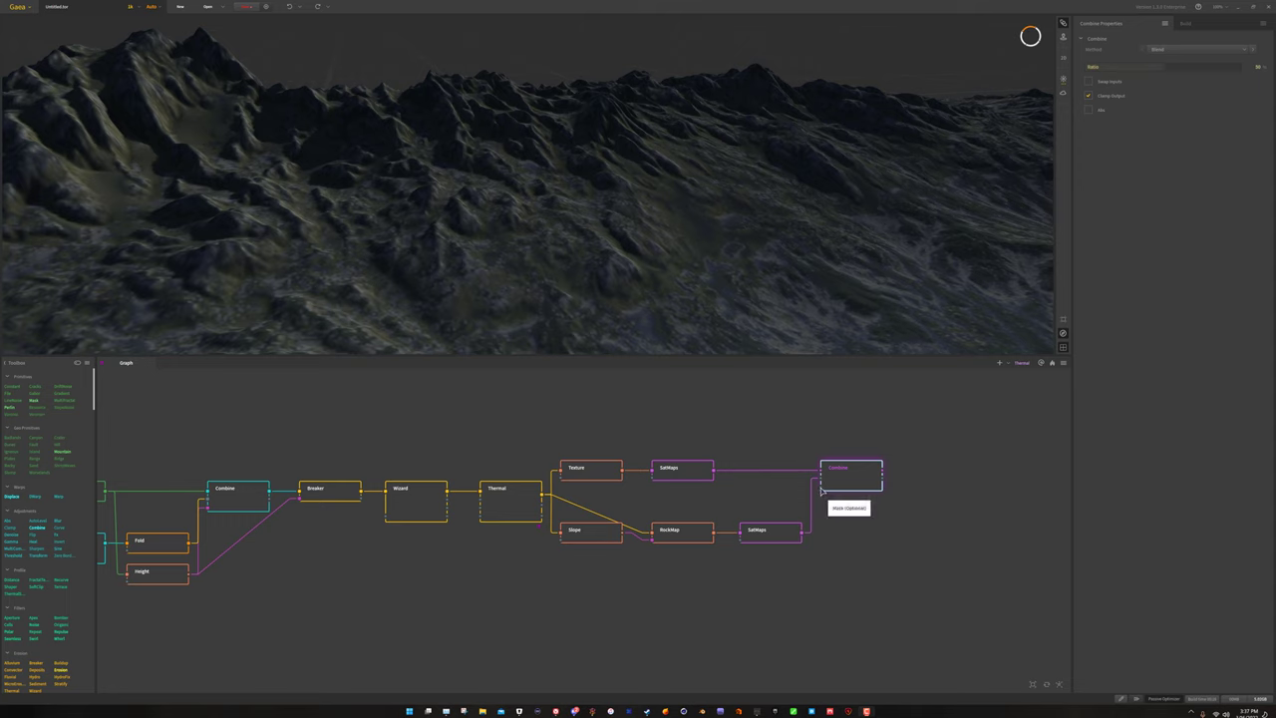
drag(819, 496, 622, 529)
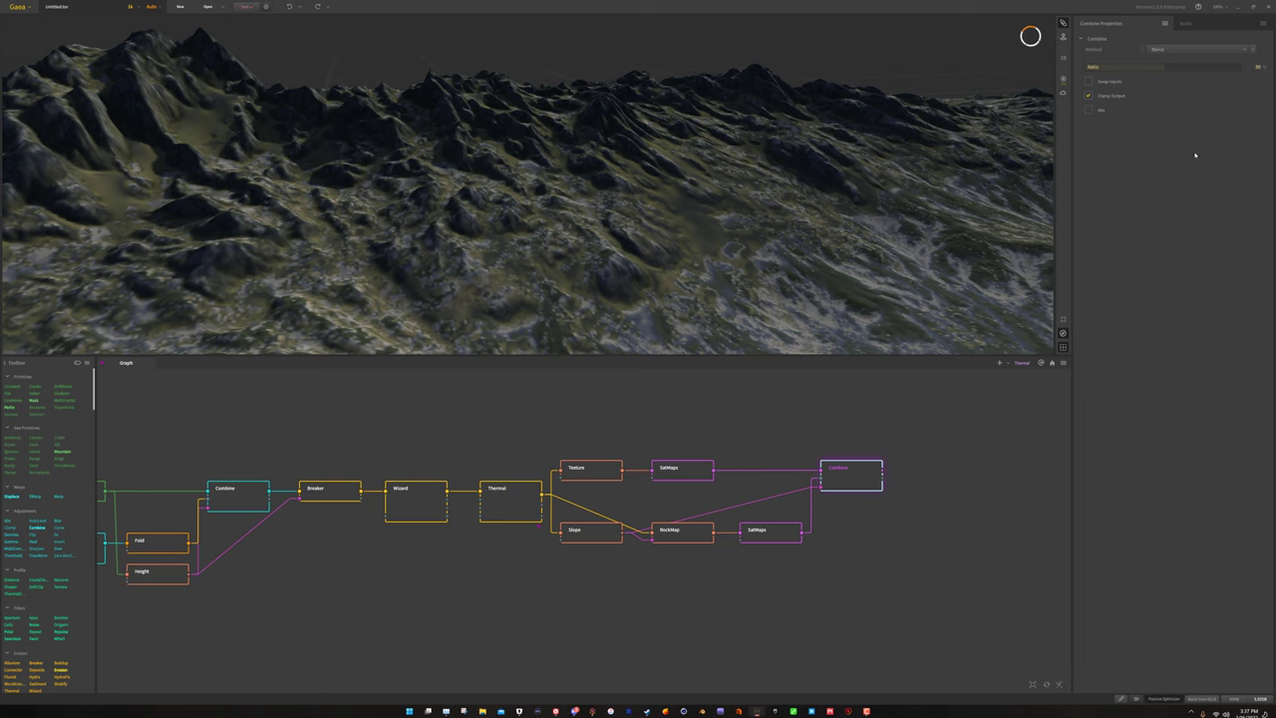
drag(1257, 54, 1270, 54)
Examine the combined terrain colors on the rocky peaks and slopes from several angles, close up and from afar.
mouse_move(461, 170)
mouse_down()
mouse_move(476, 162)
mouse_move(485, 176)
mouse_move(438, 152)
mouse_move(468, 160)
mouse_up()
scroll(484, 174, down, 5)
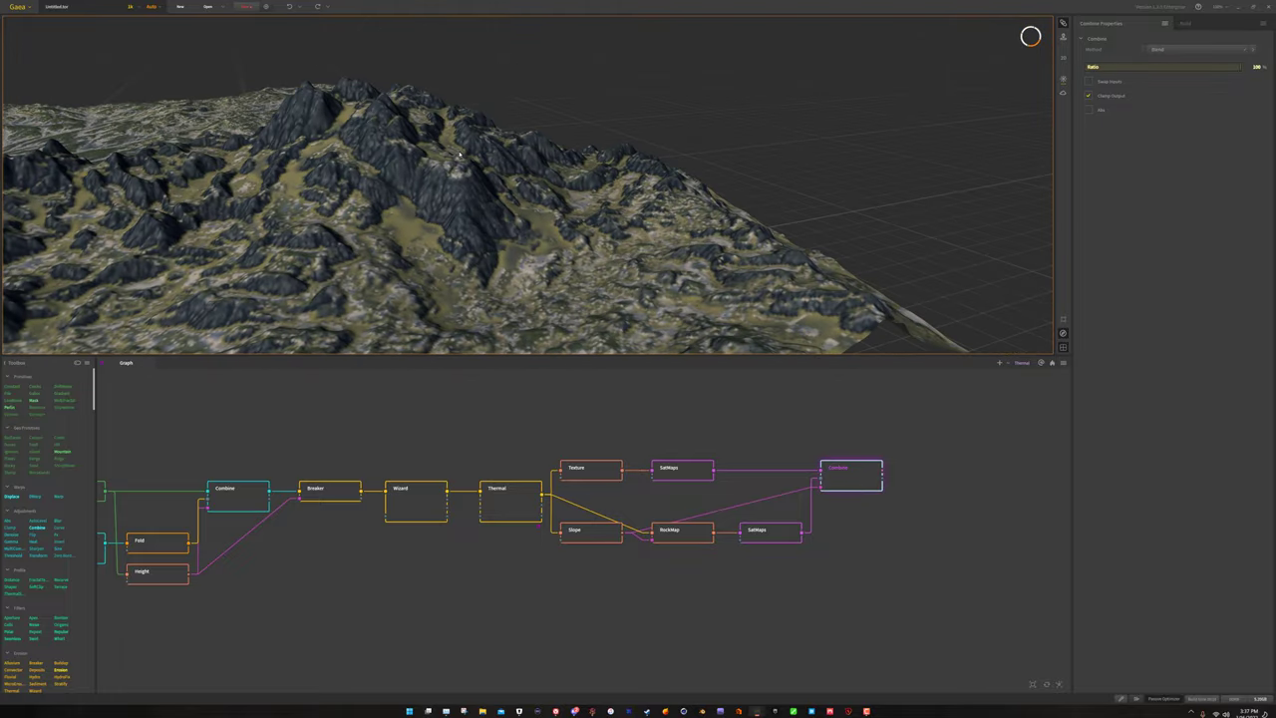
drag(358, 143, 487, 200)
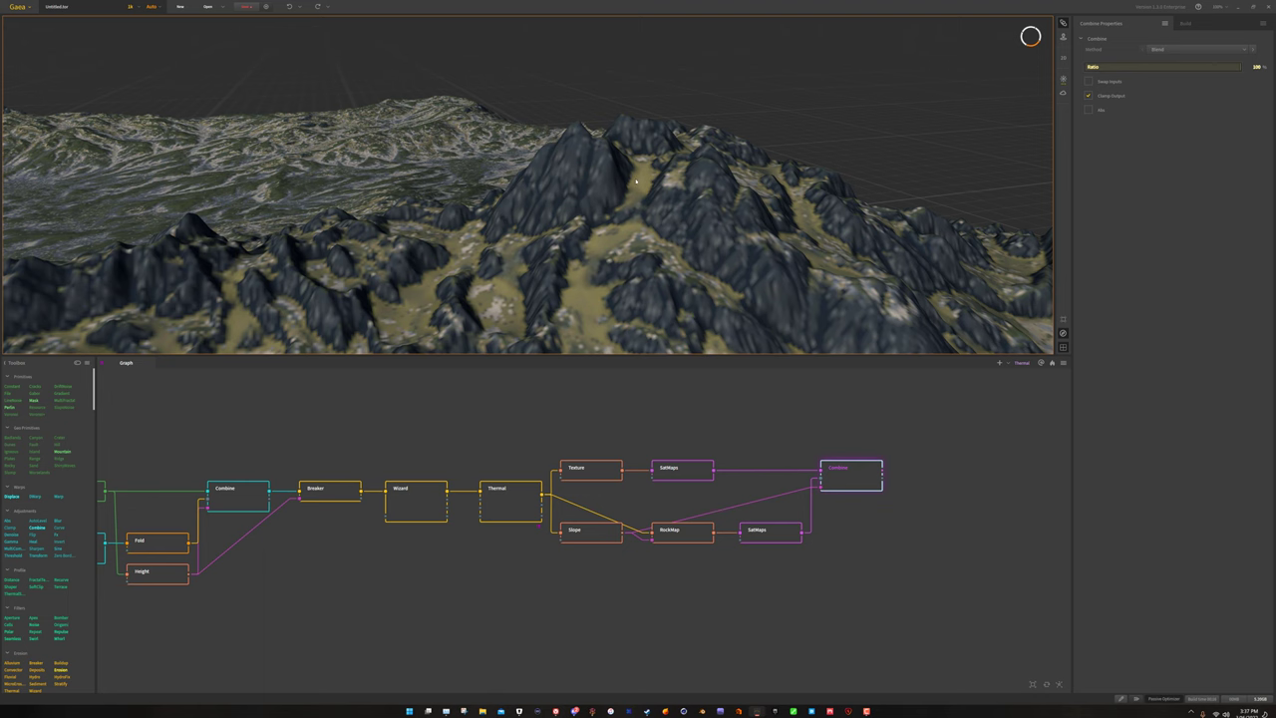
drag(597, 264, 572, 189)
scroll(686, 204, up, 5)
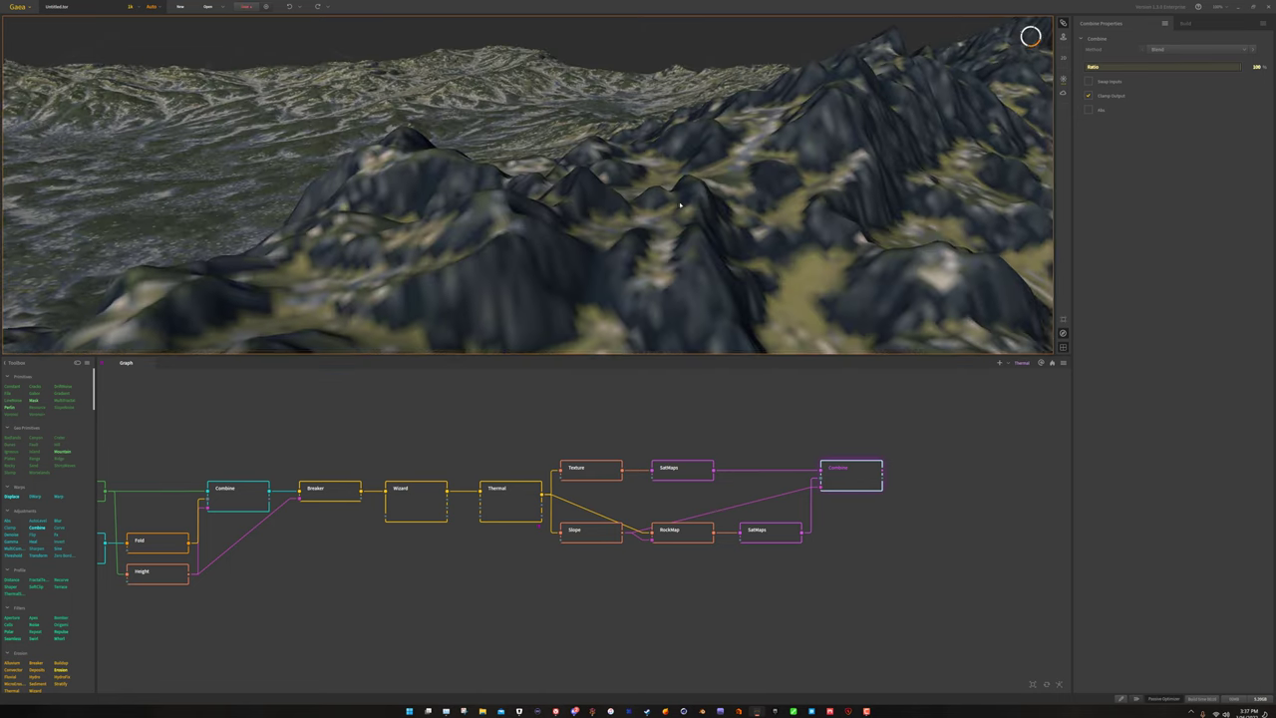
drag(810, 156, 592, 148)
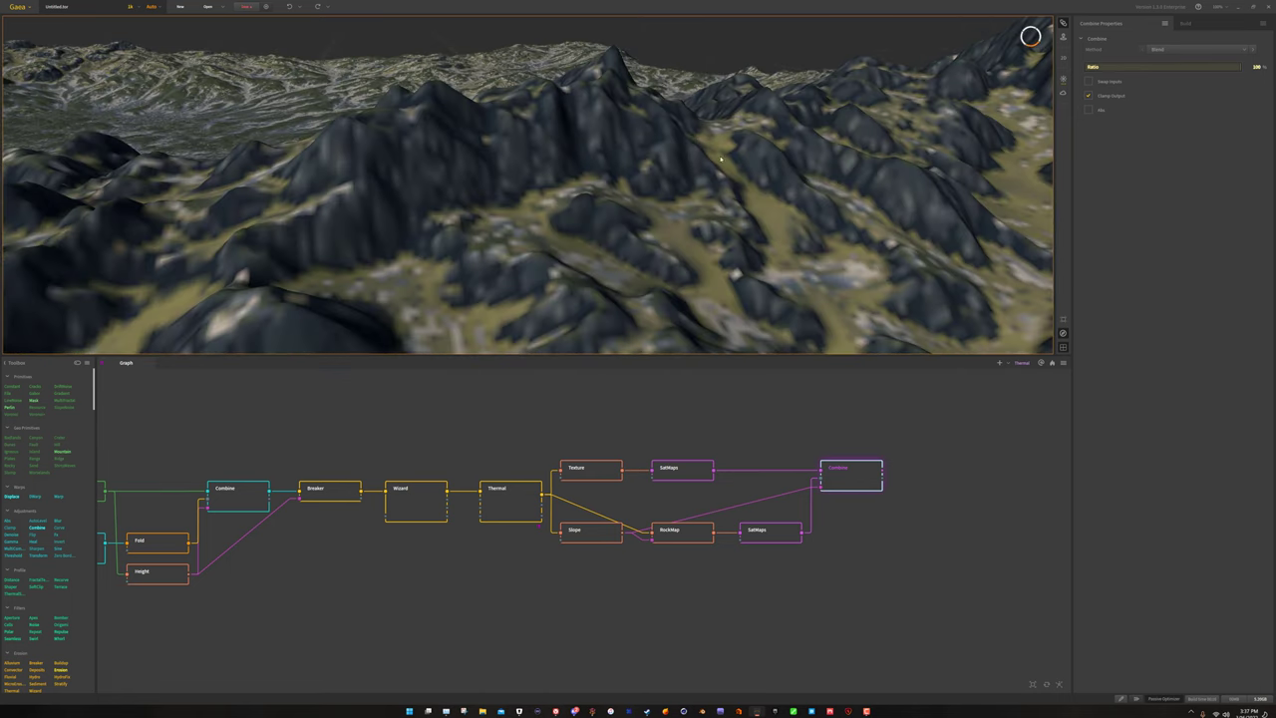
scroll(721, 157, down, 5)
drag(888, 227, 475, 246)
scroll(685, 197, down, 5)
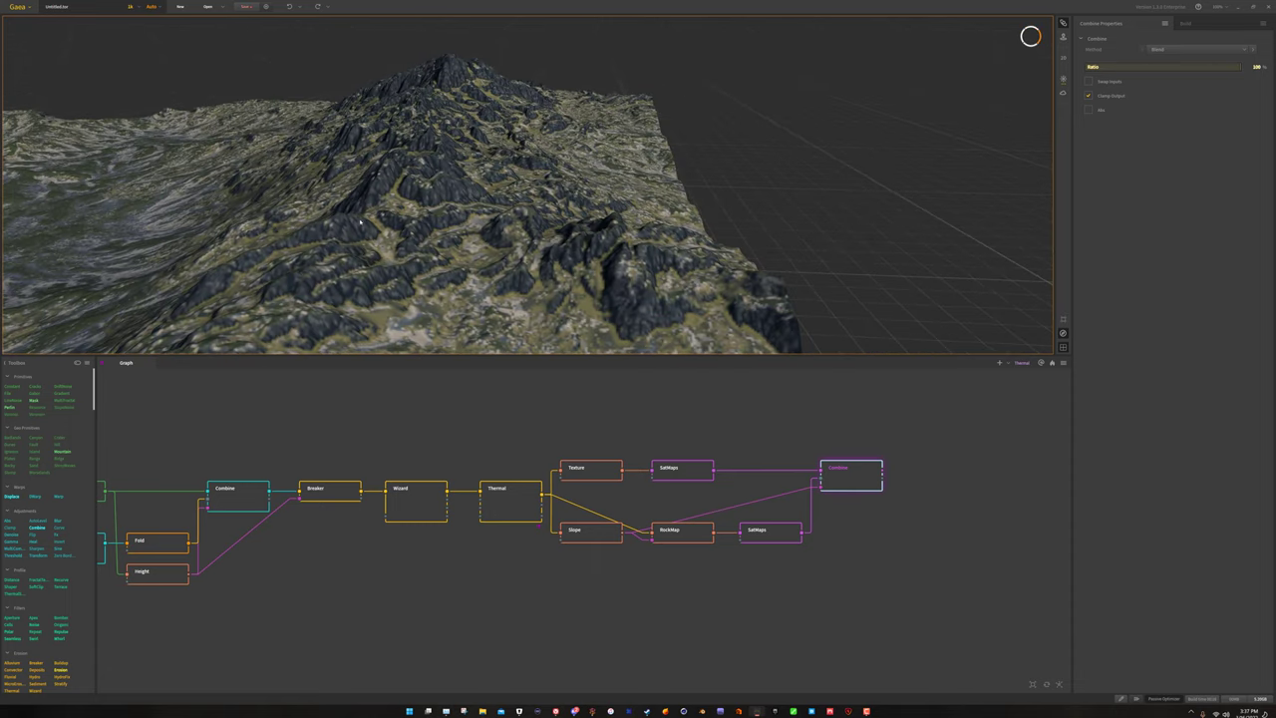
mouse_move(419, 190)
mouse_down()
mouse_move(710, 152)
mouse_move(418, 189)
mouse_up()
Try a pale off-white Rocky map on the SatMaps node after RockMap and preview it through the final Combine node.
click(765, 538)
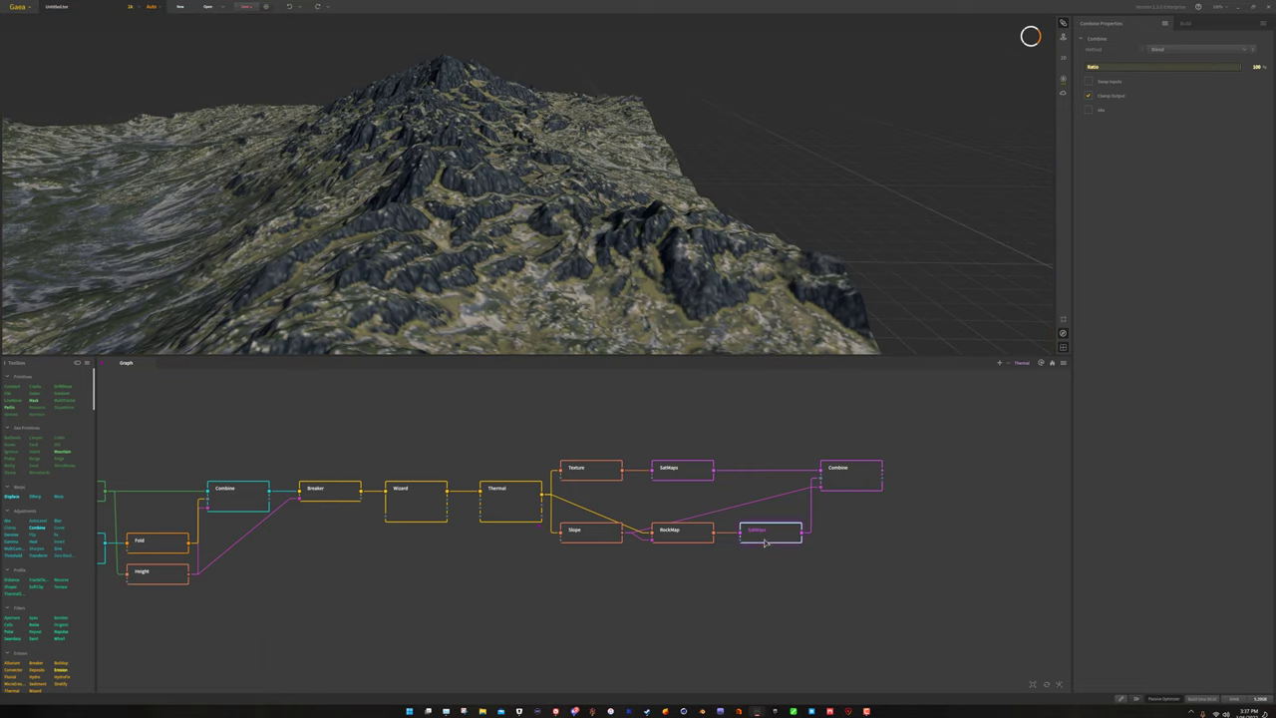
scroll(1193, 184, up, 5)
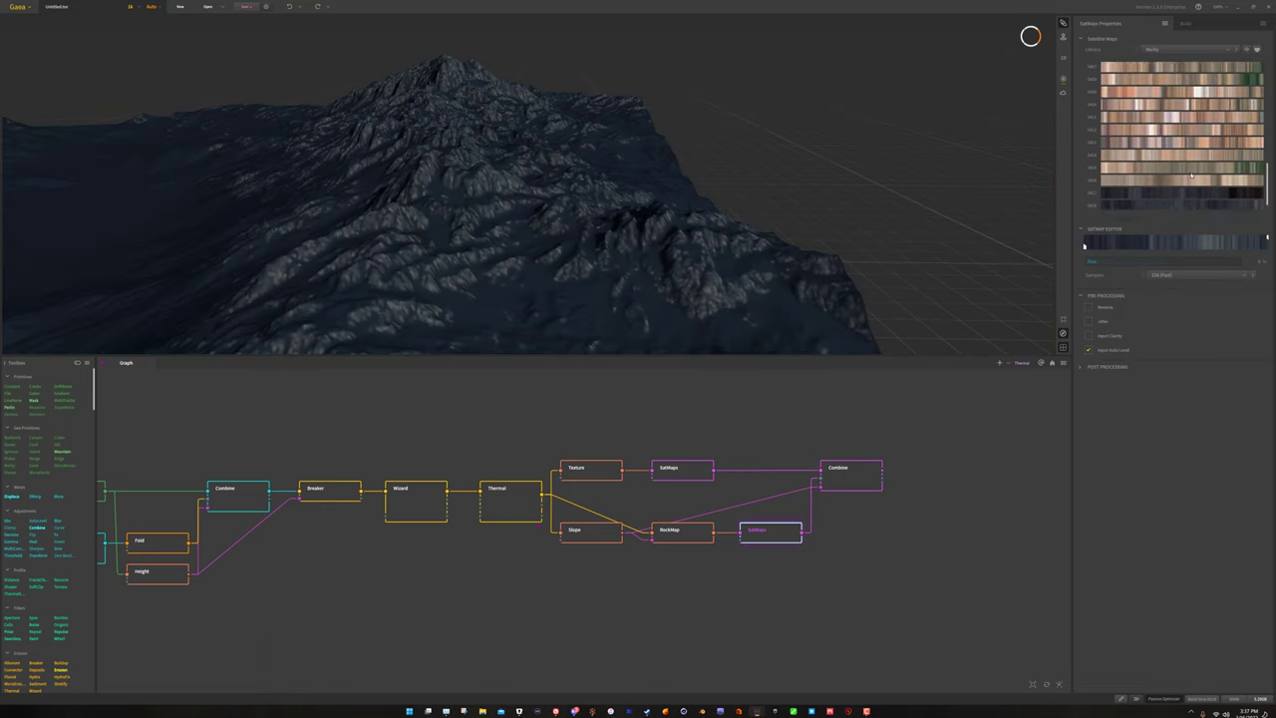
click(1189, 111)
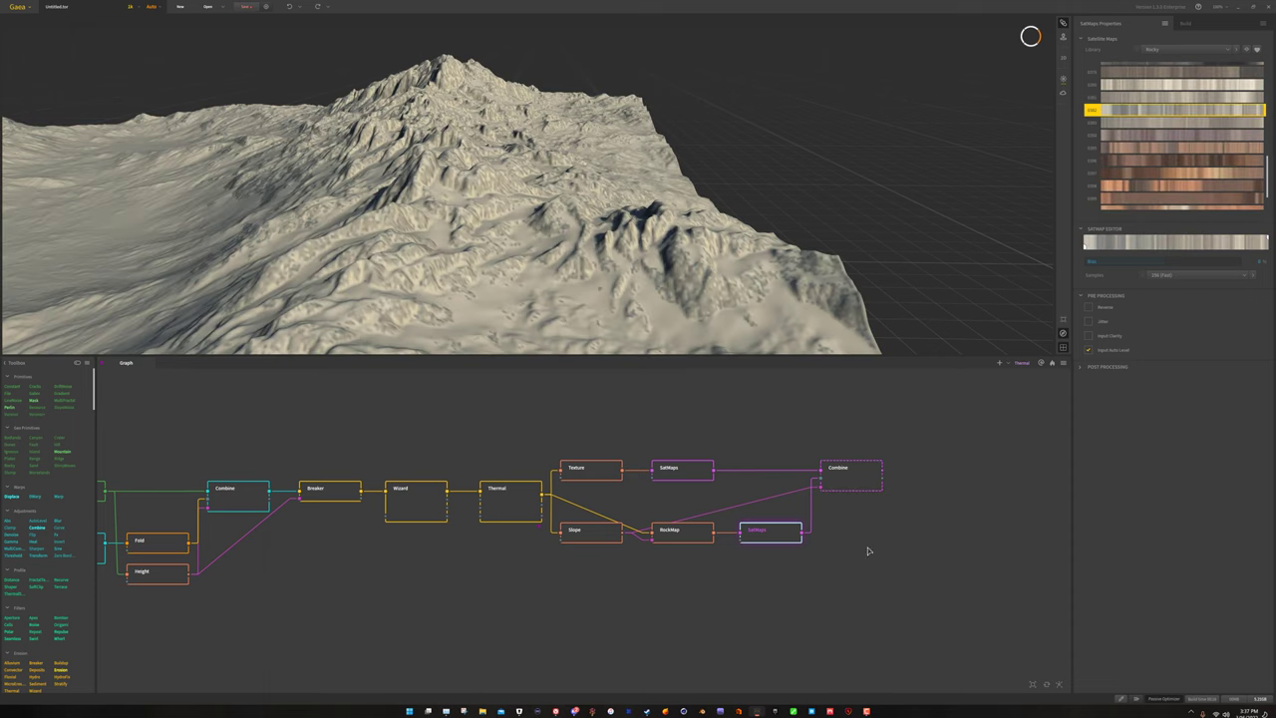
click(852, 480)
mouse_move(505, 233)
mouse_down()
mouse_move(485, 231)
mouse_move(509, 233)
mouse_up()
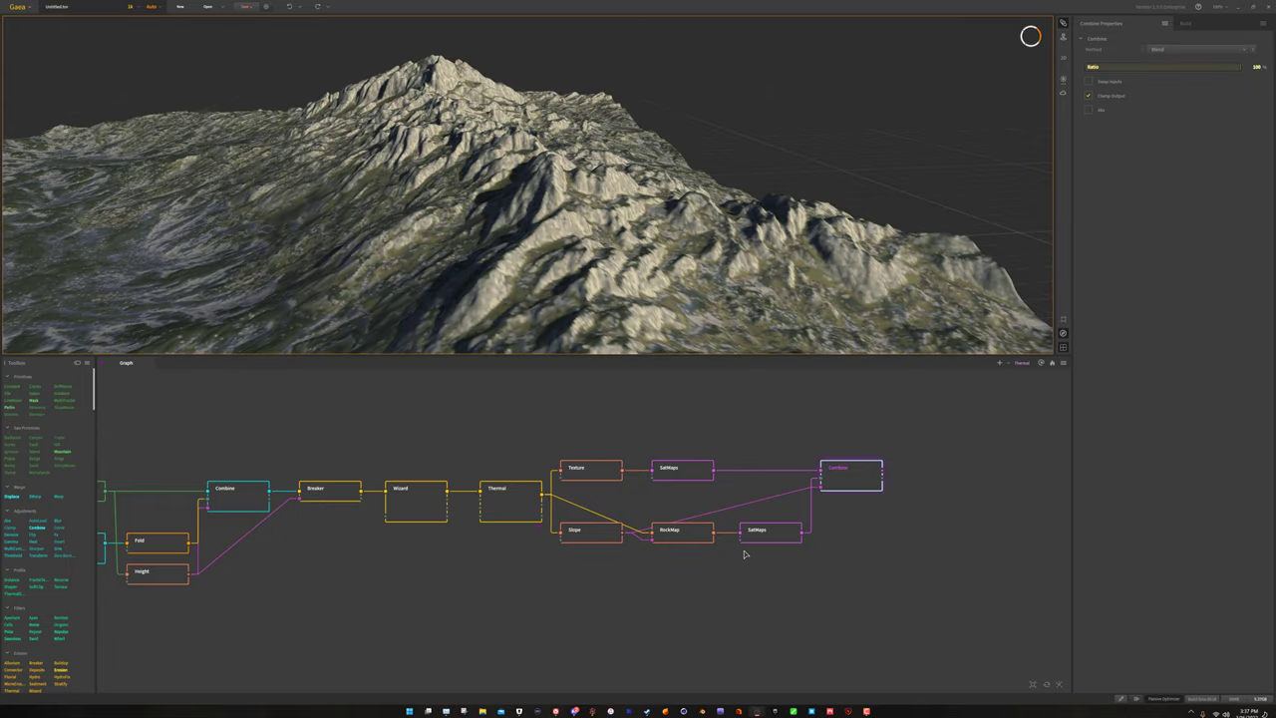
Try a striped olive-beige Rocky map on the SatMaps node after RockMap.
click(756, 536)
scroll(1180, 157, up, 3)
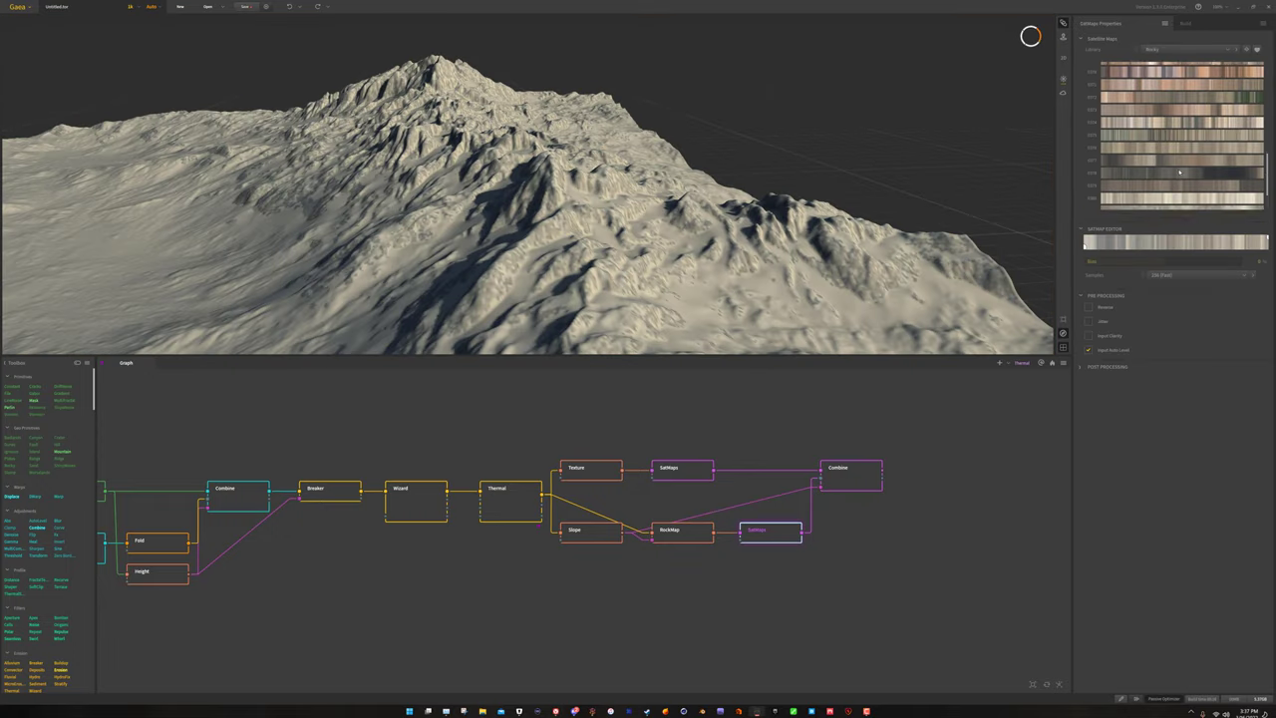
click(1181, 154)
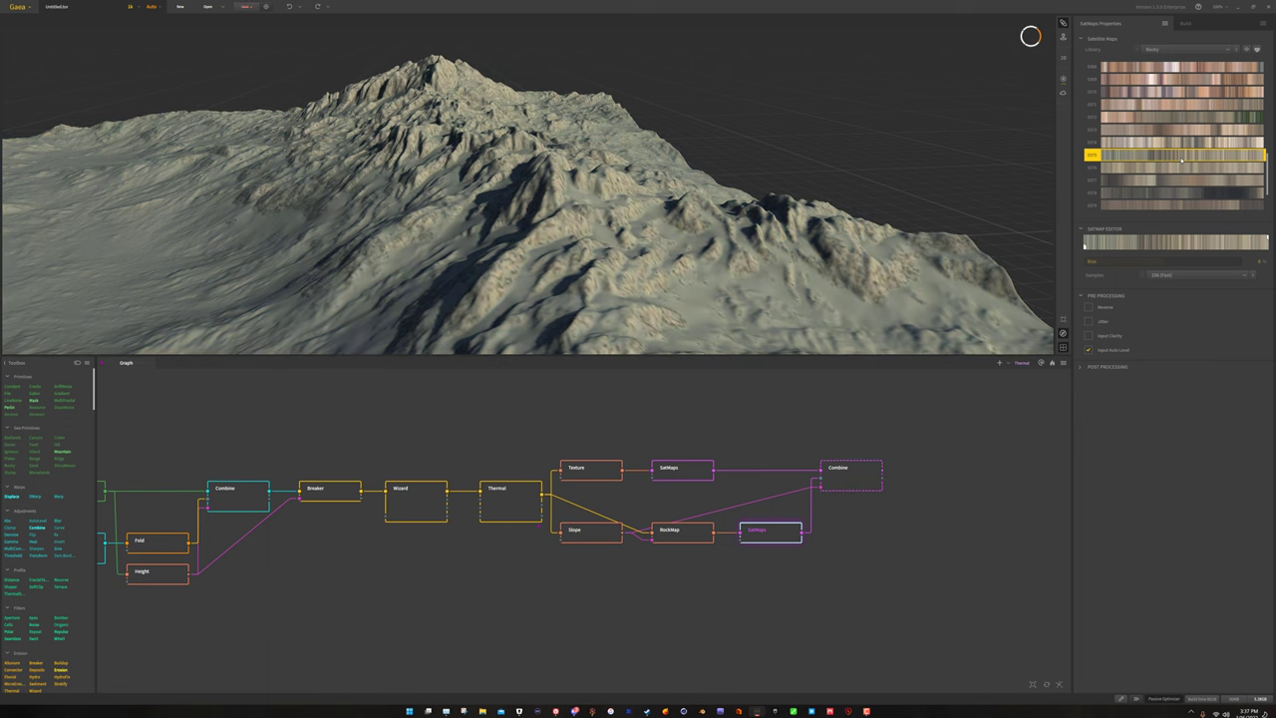
Try a dark grey Rocky map on the rock SatMaps node and check the combined terrain from different angles.
scroll(1181, 159, down, 10)
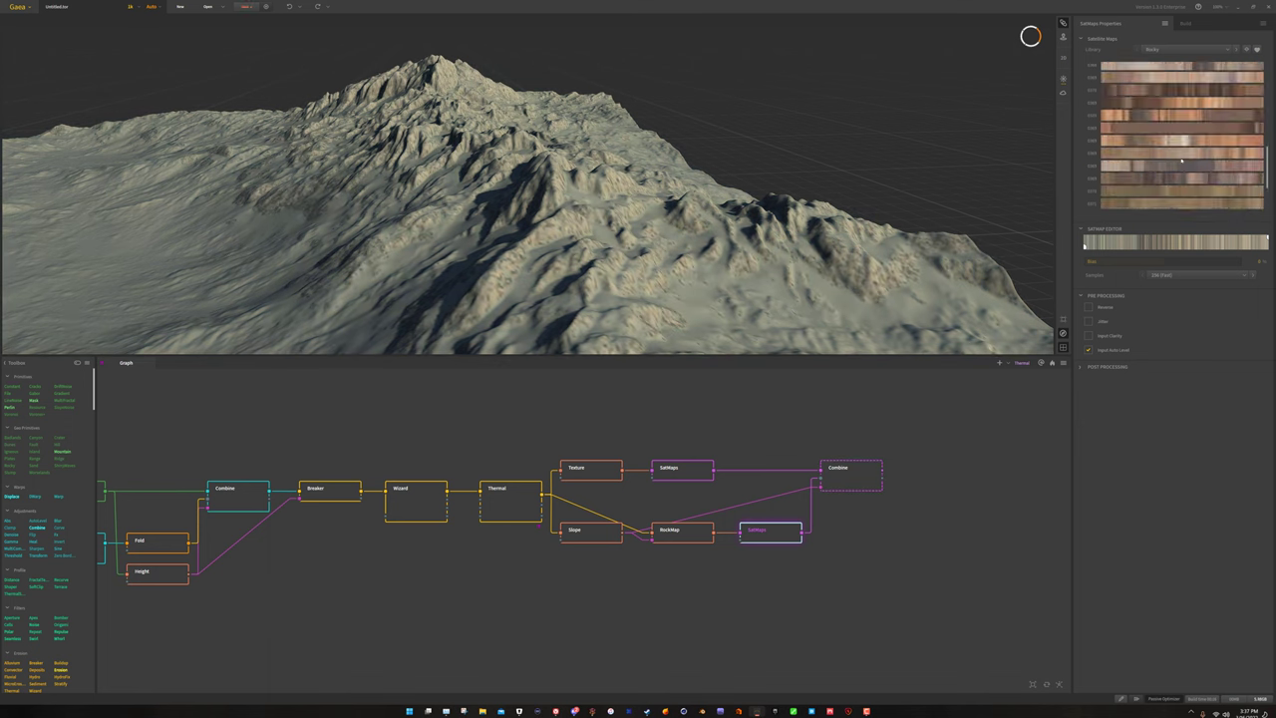
click(1181, 137)
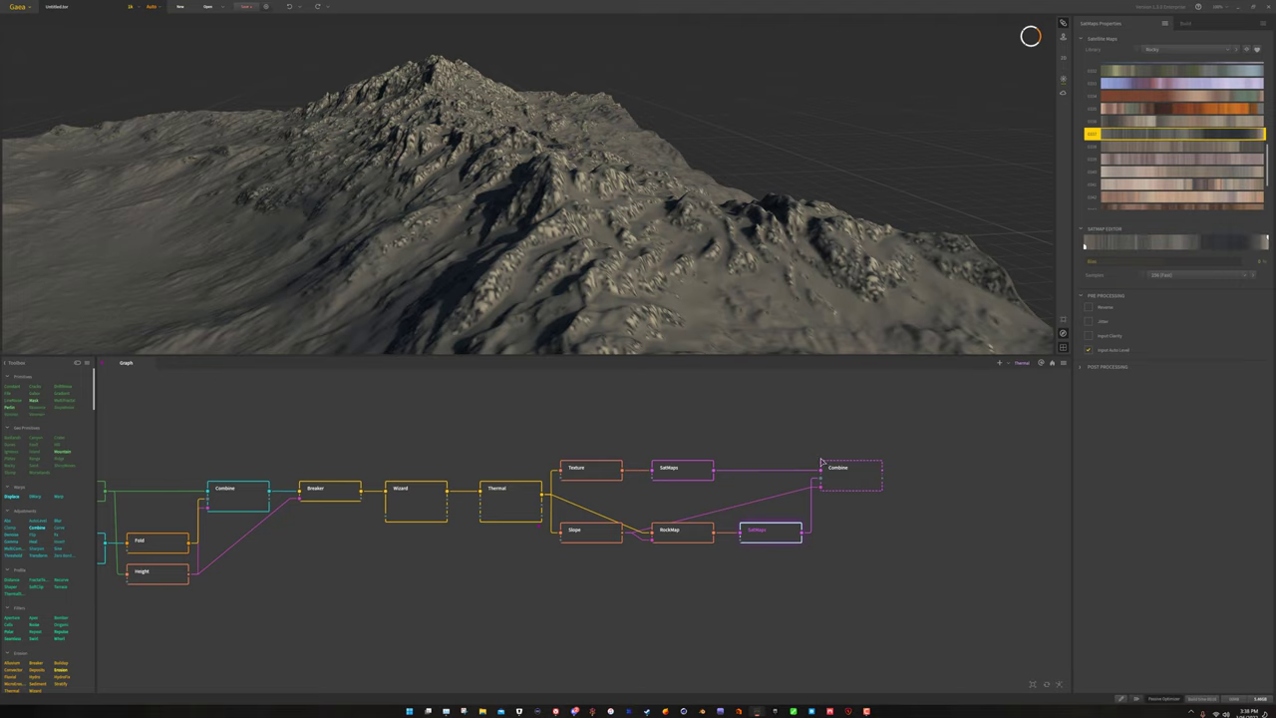
click(847, 483)
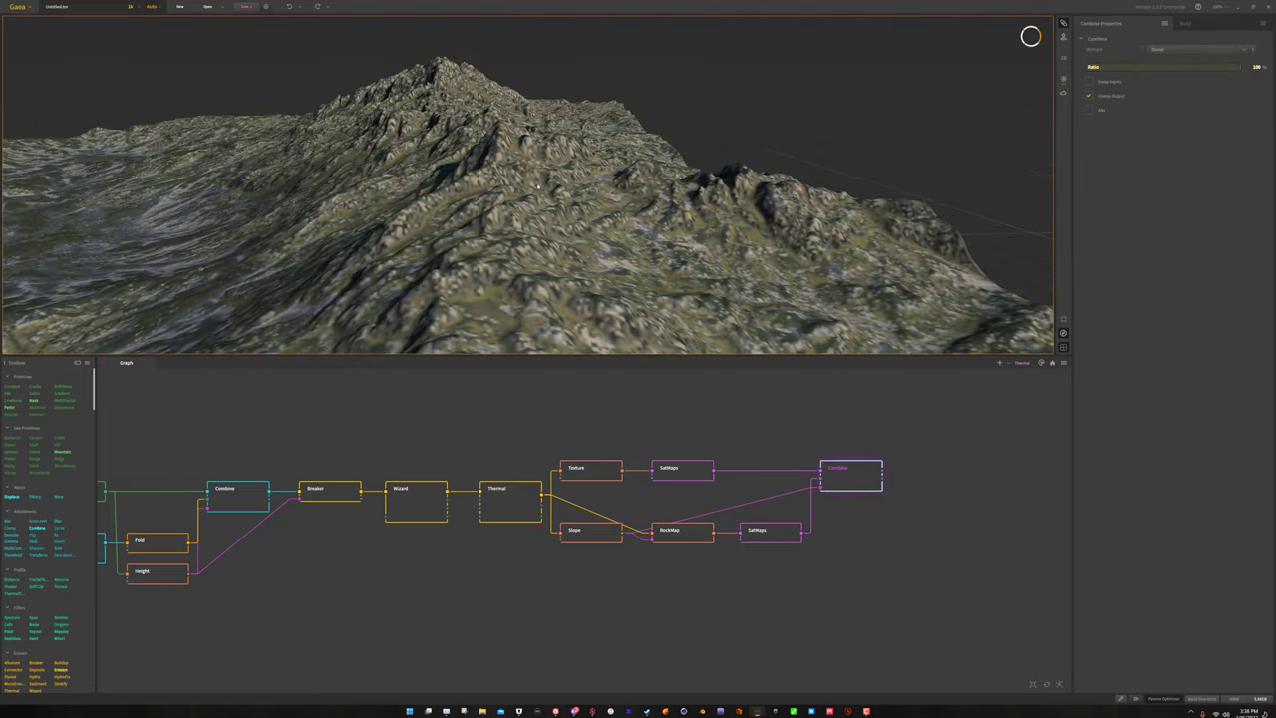
drag(539, 185, 800, 519)
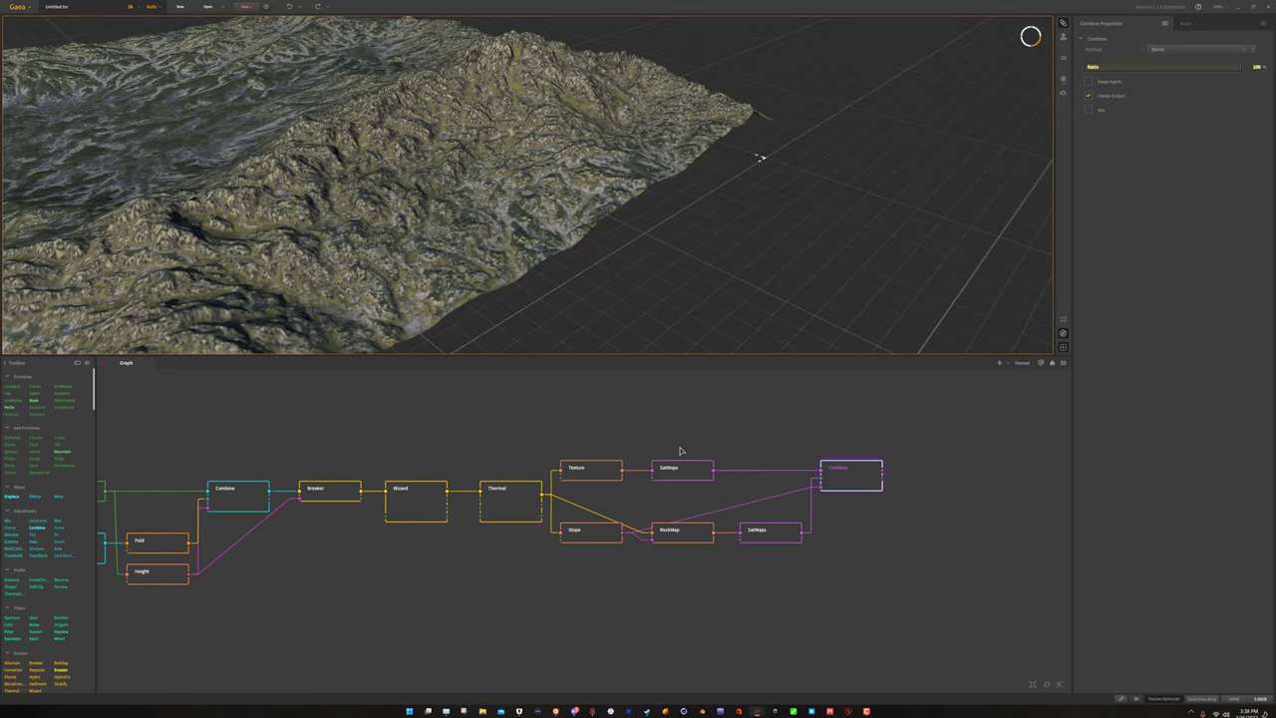
drag(598, 339, 308, 213)
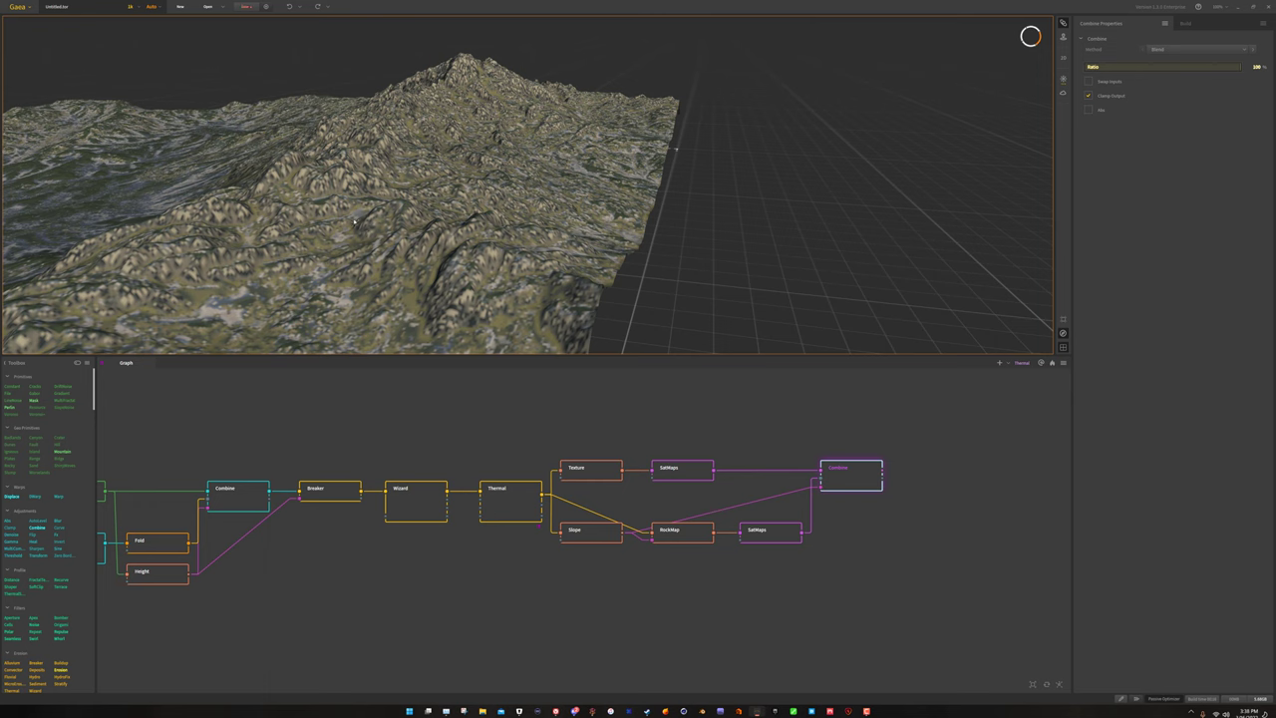
Try a dark charcoal Rocky map with light beige bands on the SatMaps node after RockMap.
click(760, 536)
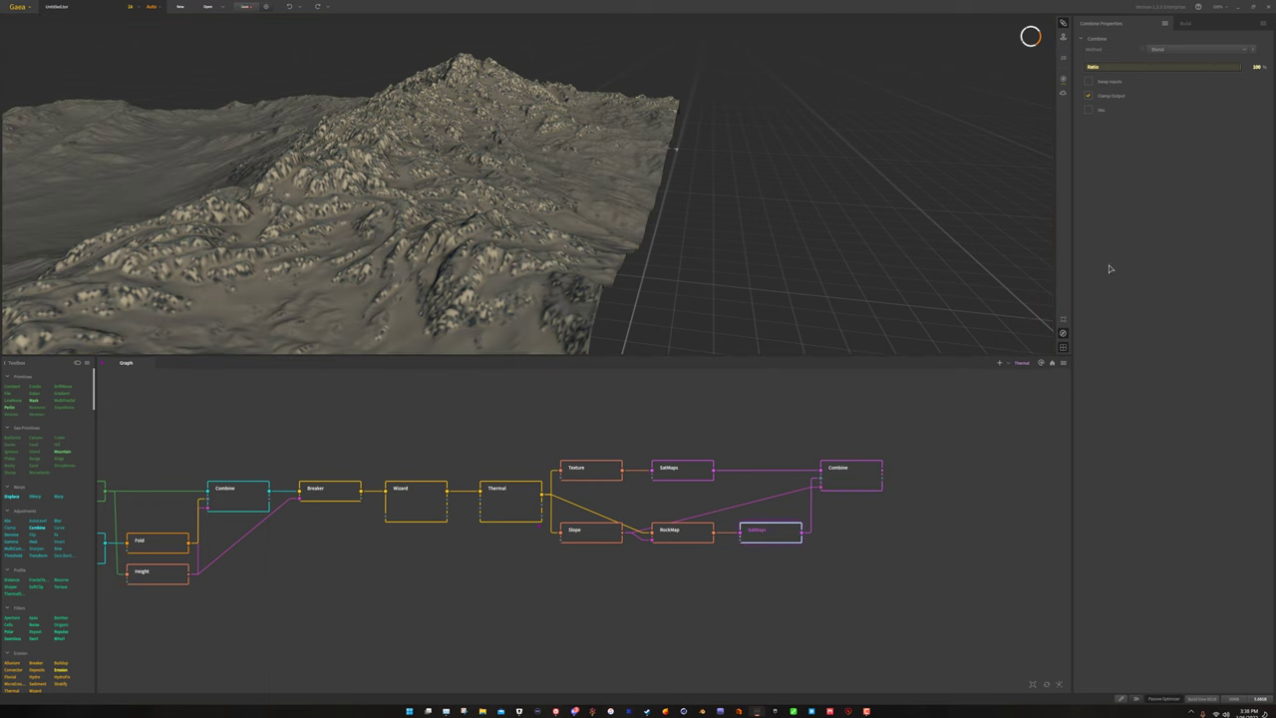
scroll(1161, 189, down, 5)
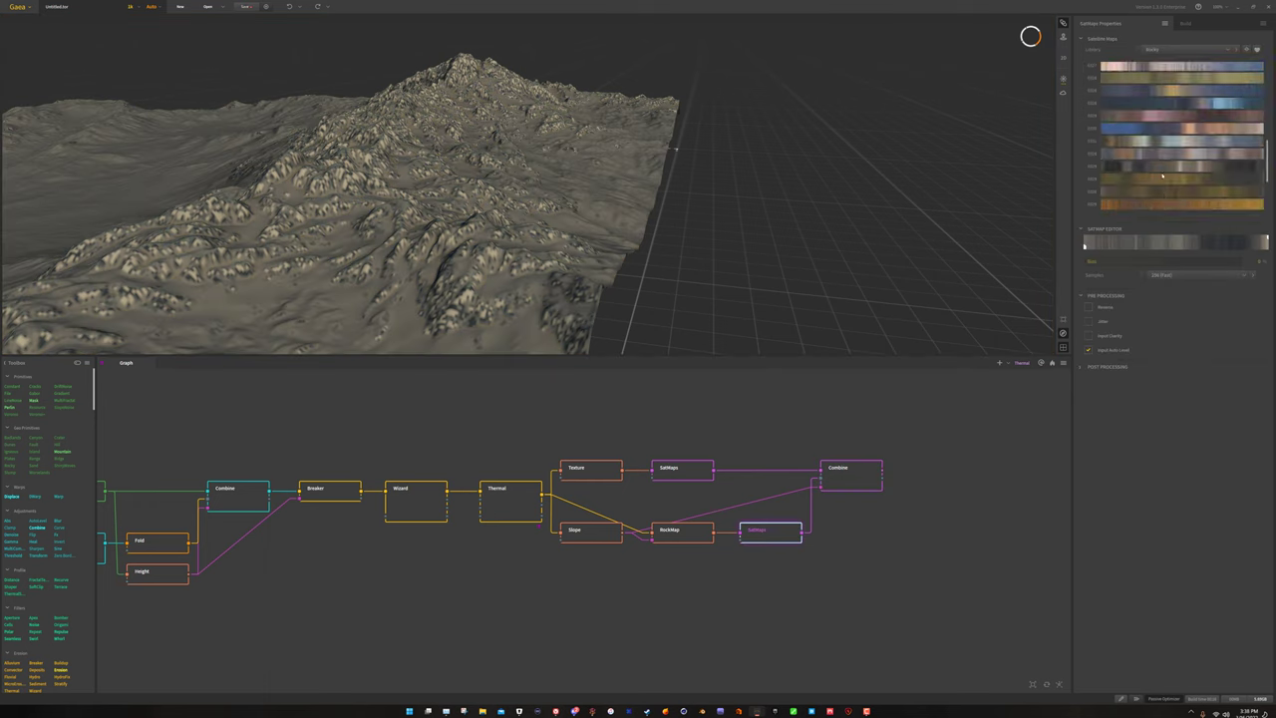
click(1175, 167)
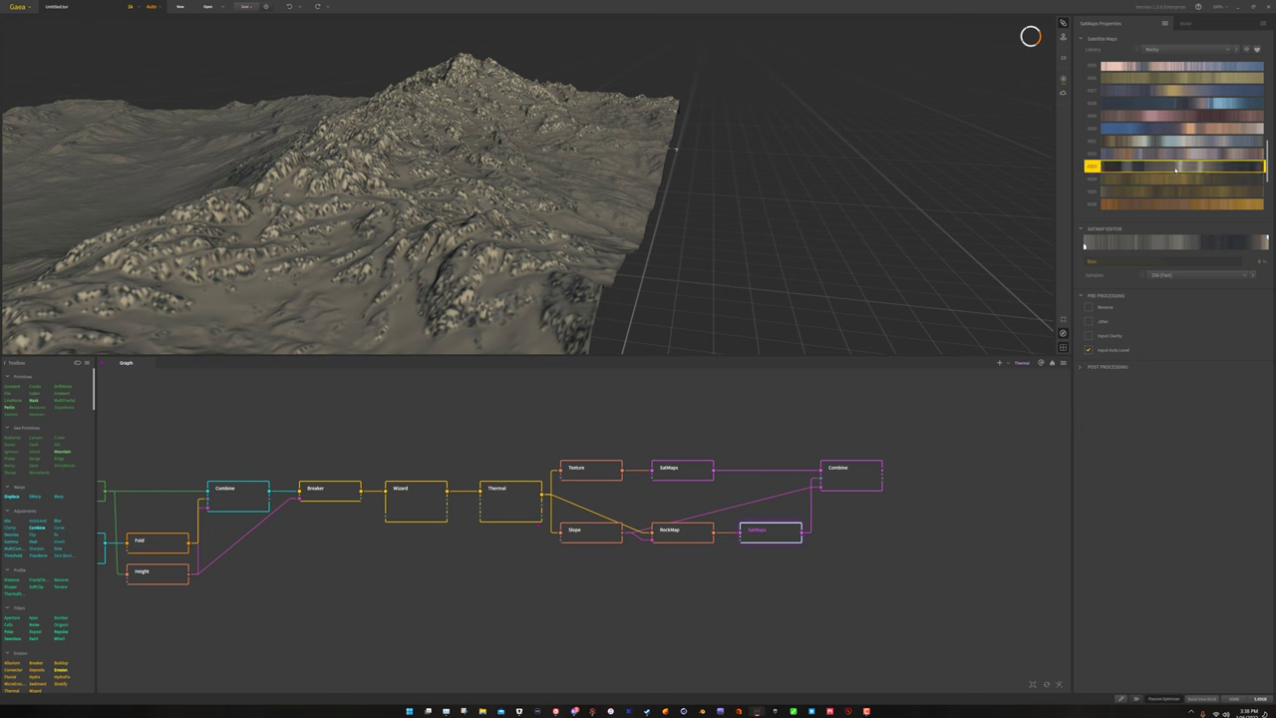
Switch the rock SatMaps node to a dark blue and white Rocky map and preview the blend in the final Combine node.
scroll(1175, 170, down, 4)
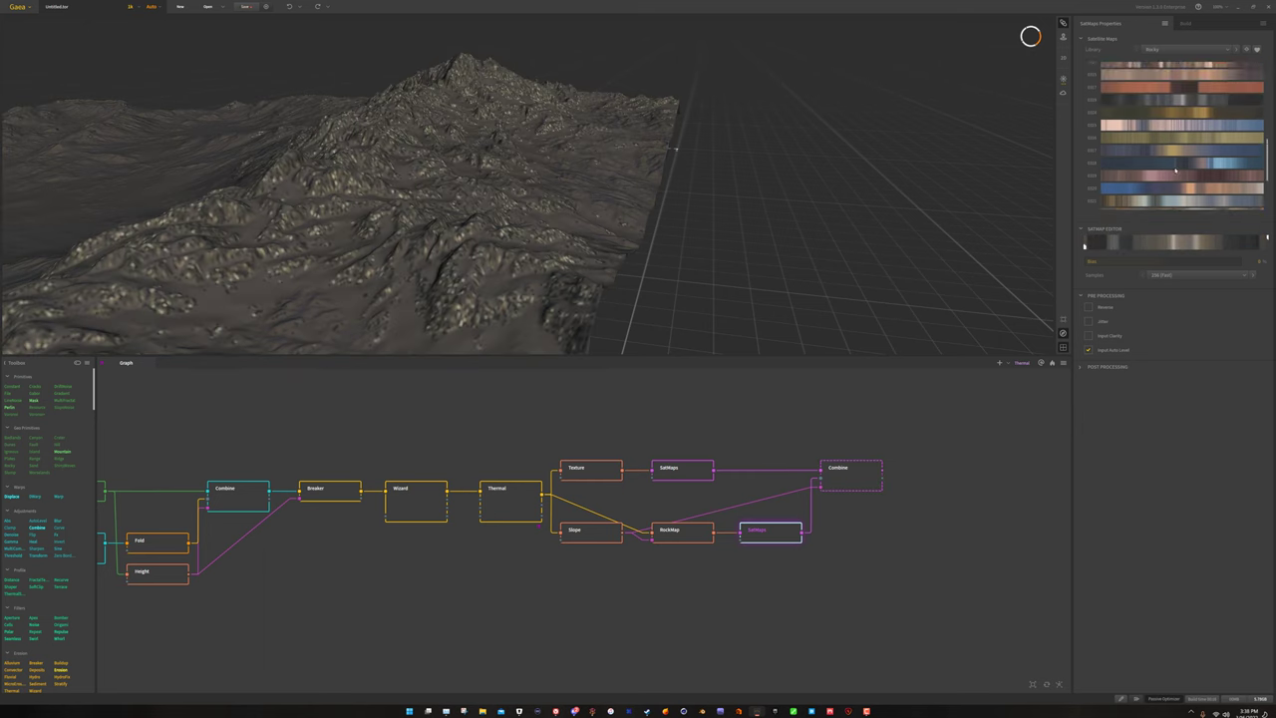
click(1174, 138)
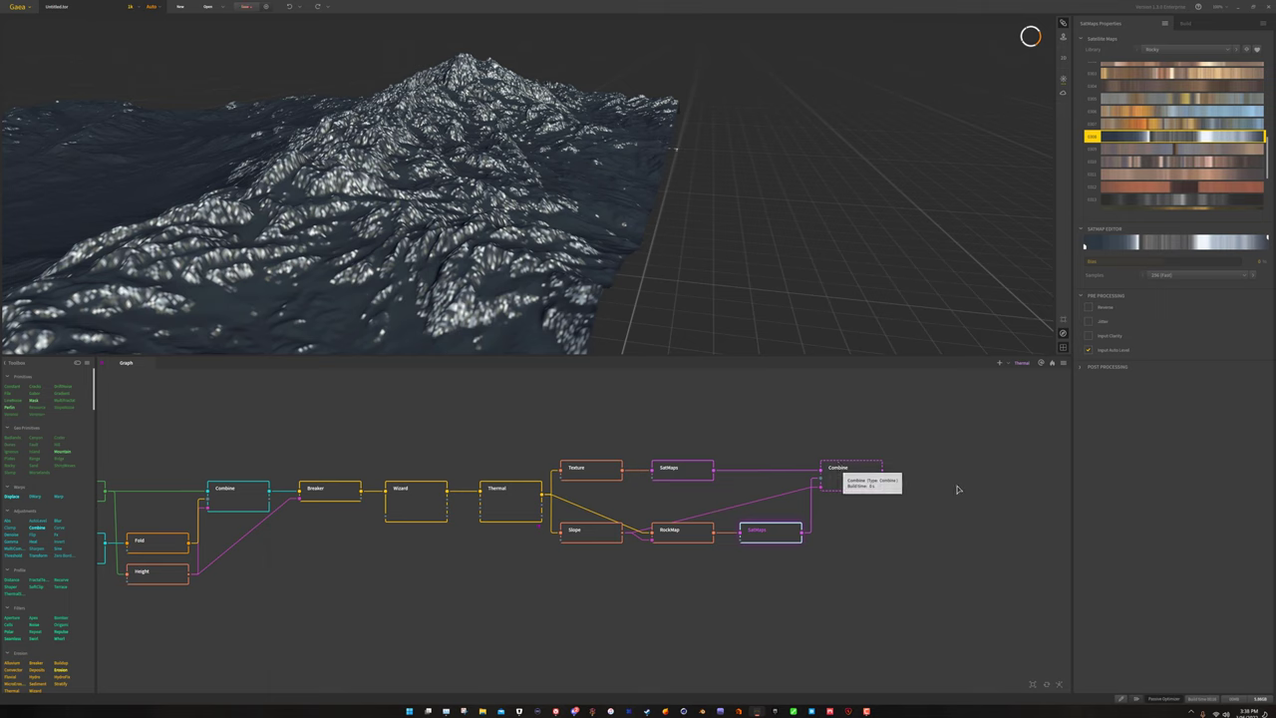
click(859, 482)
drag(564, 179, 558, 239)
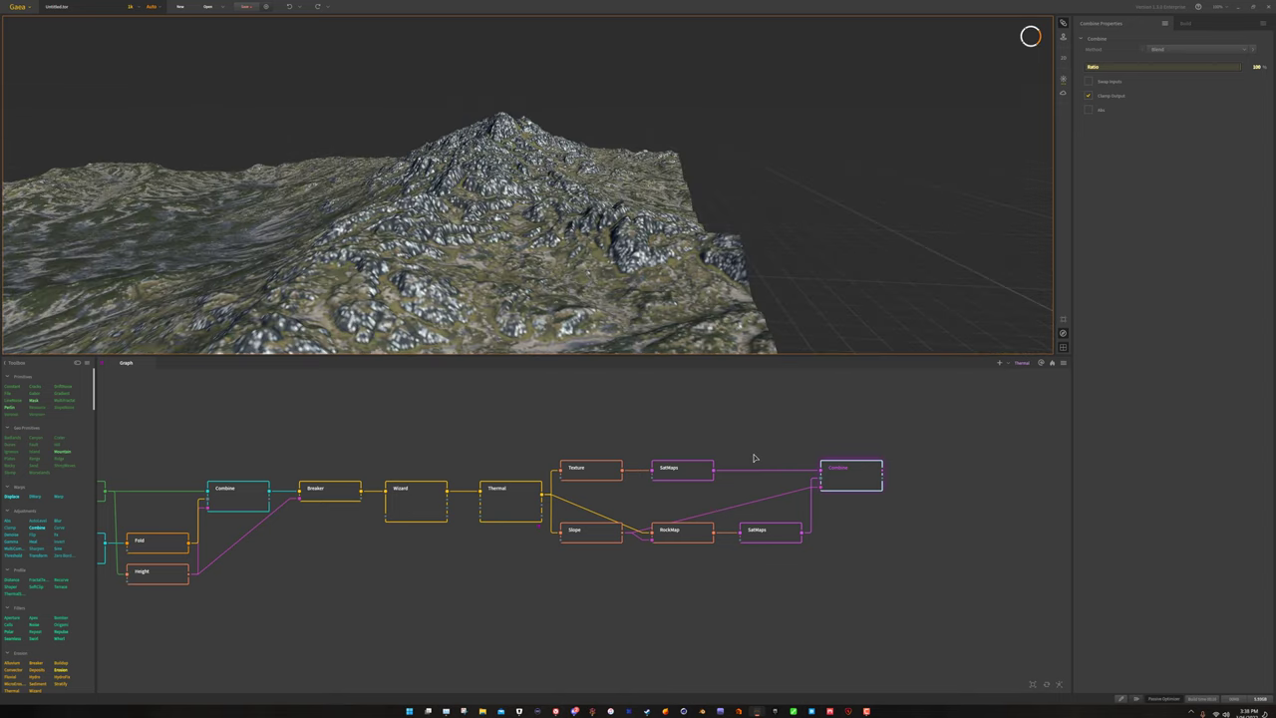
Try a lavender and teal Rocky map on the SatMaps node after RockMap.
click(779, 537)
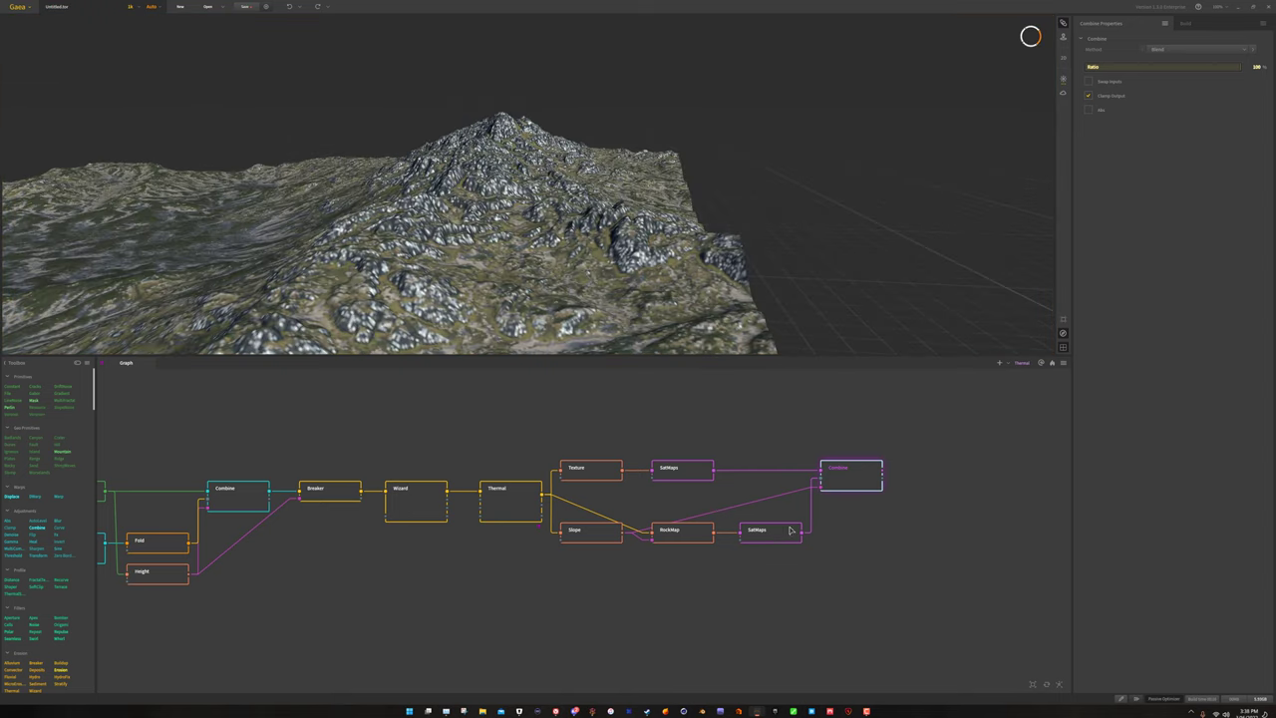
scroll(1165, 165, up, 1)
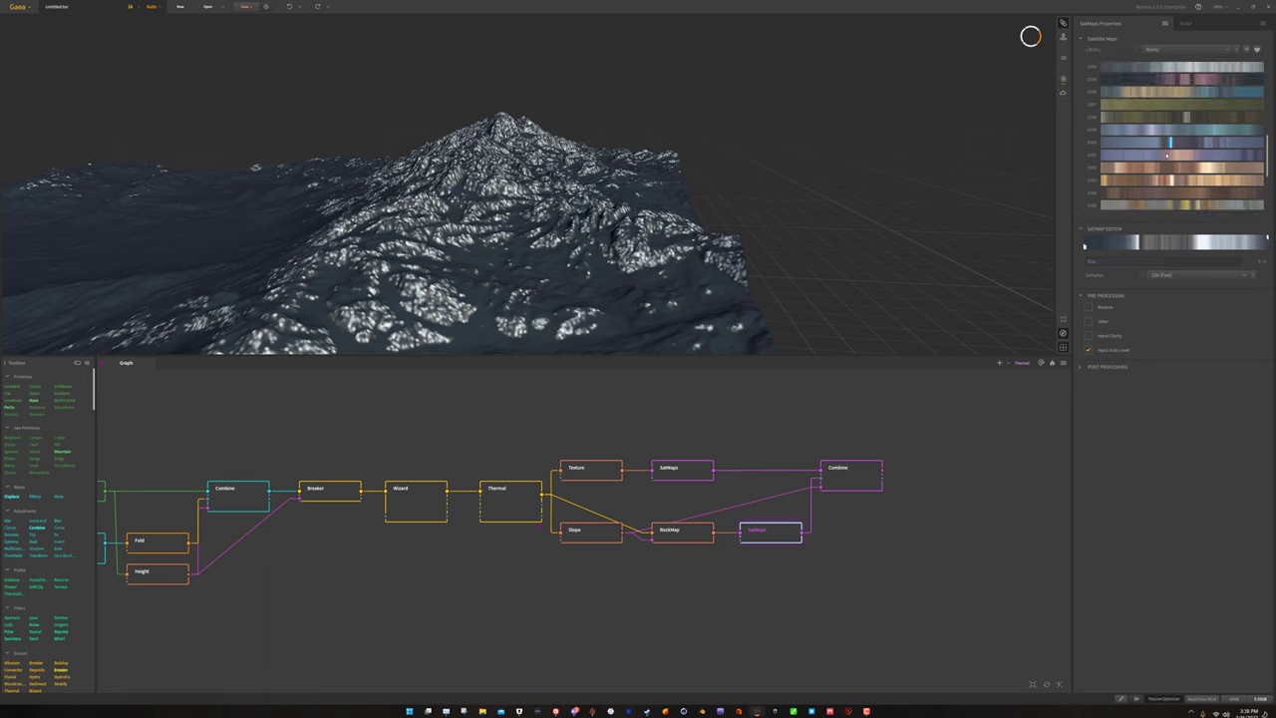
click(1169, 130)
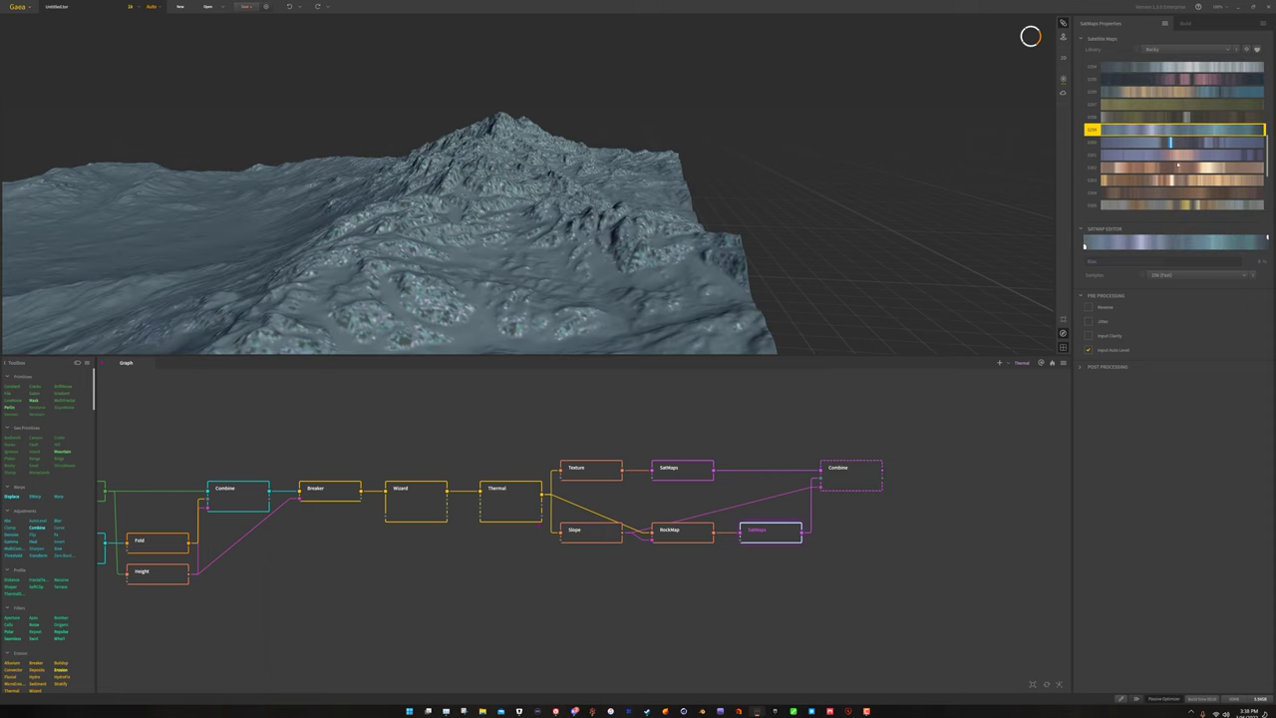
Apply a finely striped blue-grey Rocky map to the rock SatMaps node and display the final Combine node.
scroll(1179, 165, up, 1)
scroll(1177, 165, up, 5)
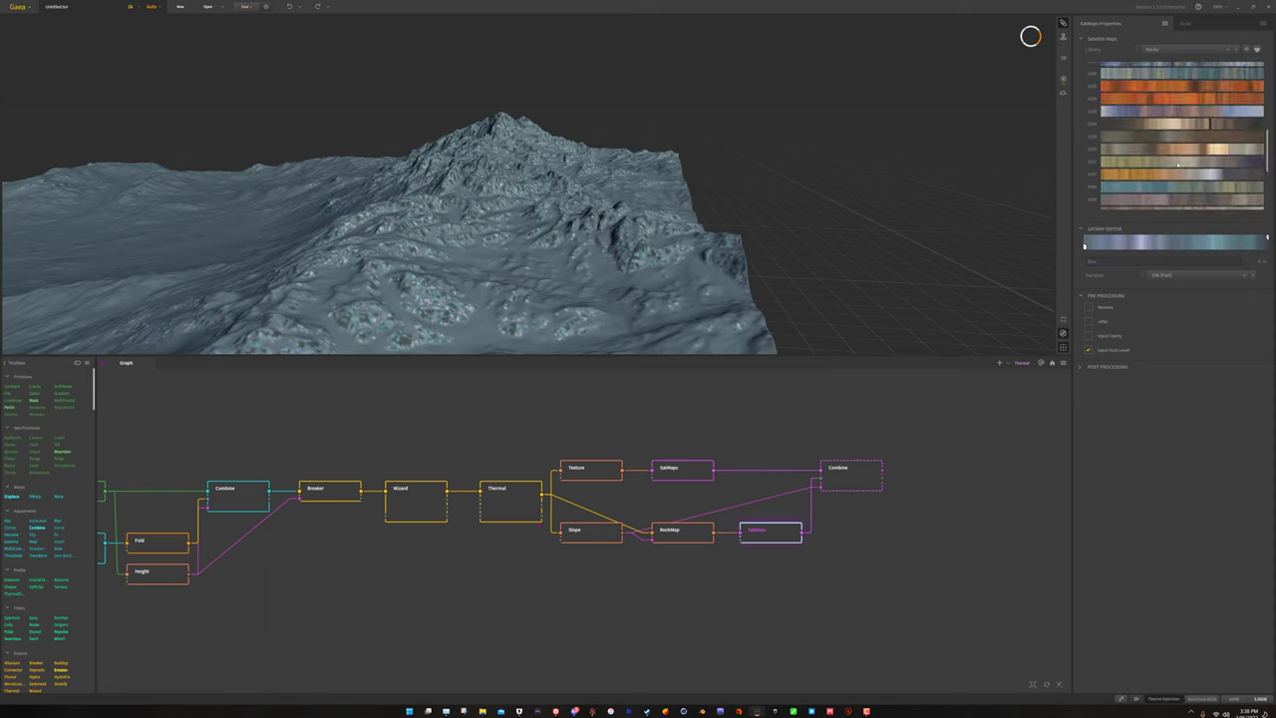
click(1176, 108)
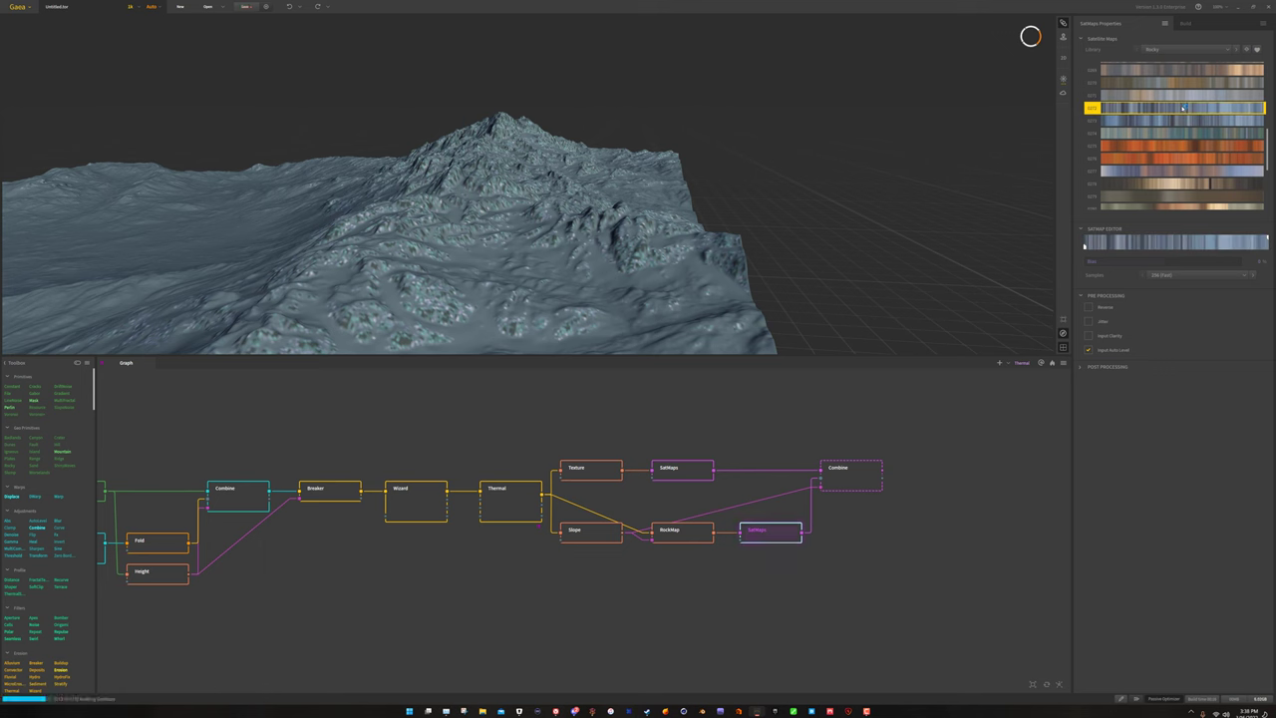
click(870, 486)
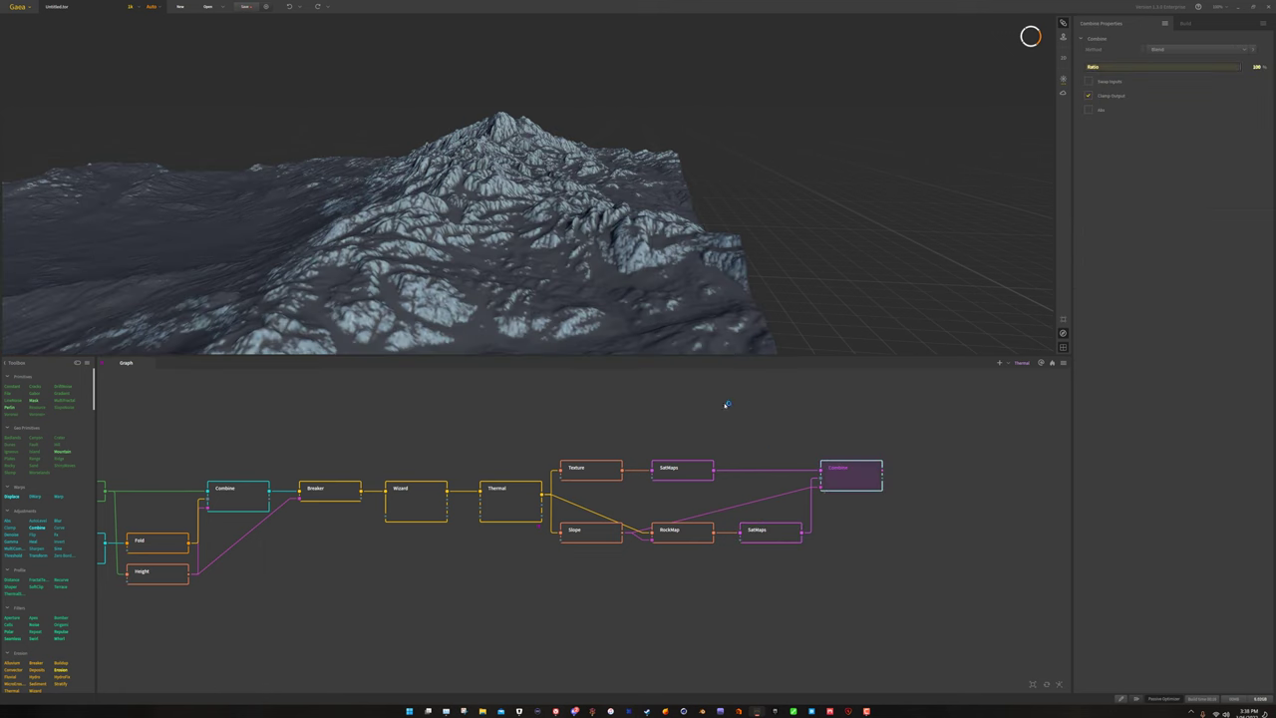
Apply a pale grey Rocky map to the SatMaps node after RockMap and preview the blend in the final Combine node.
drag(698, 240, 427, 205)
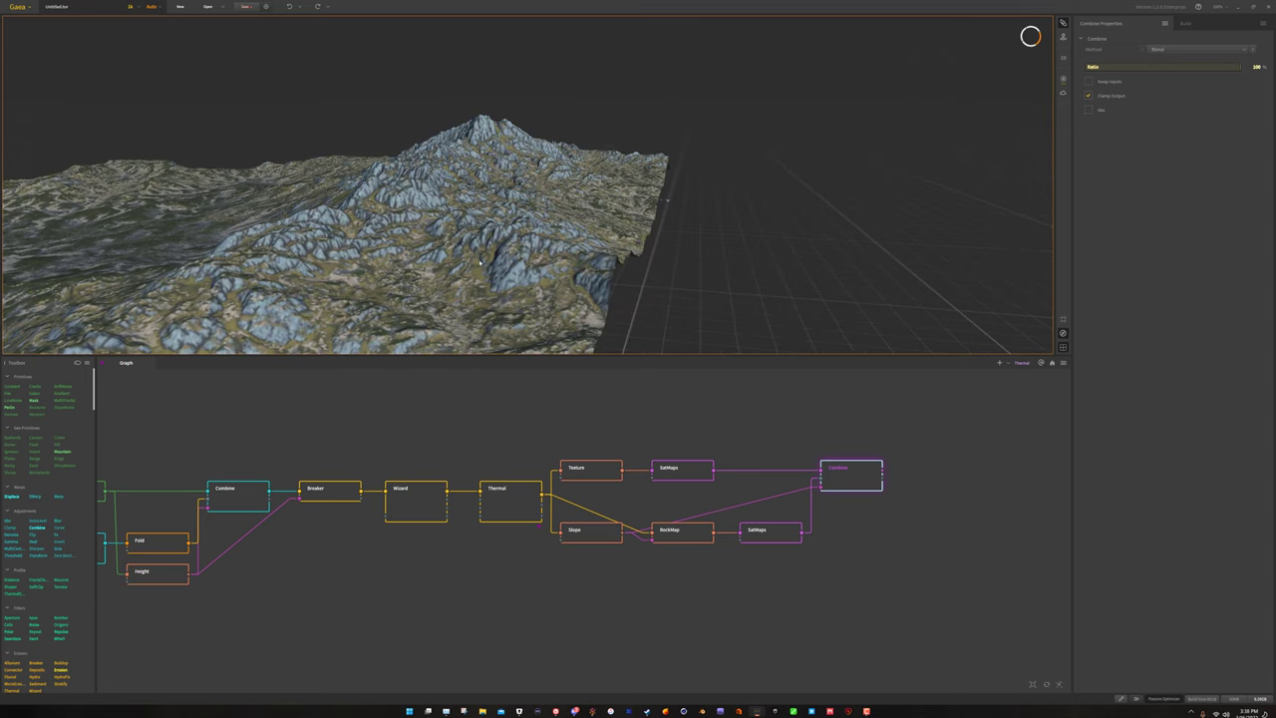
drag(480, 263, 481, 263)
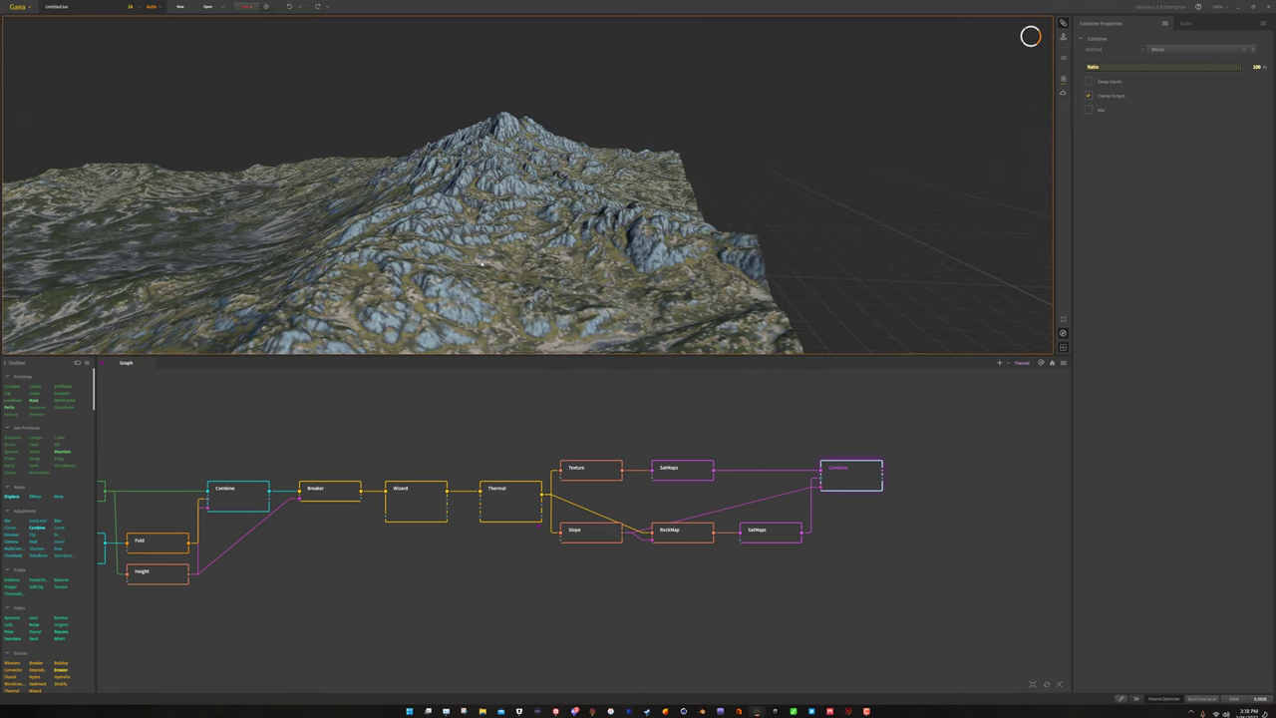
click(768, 534)
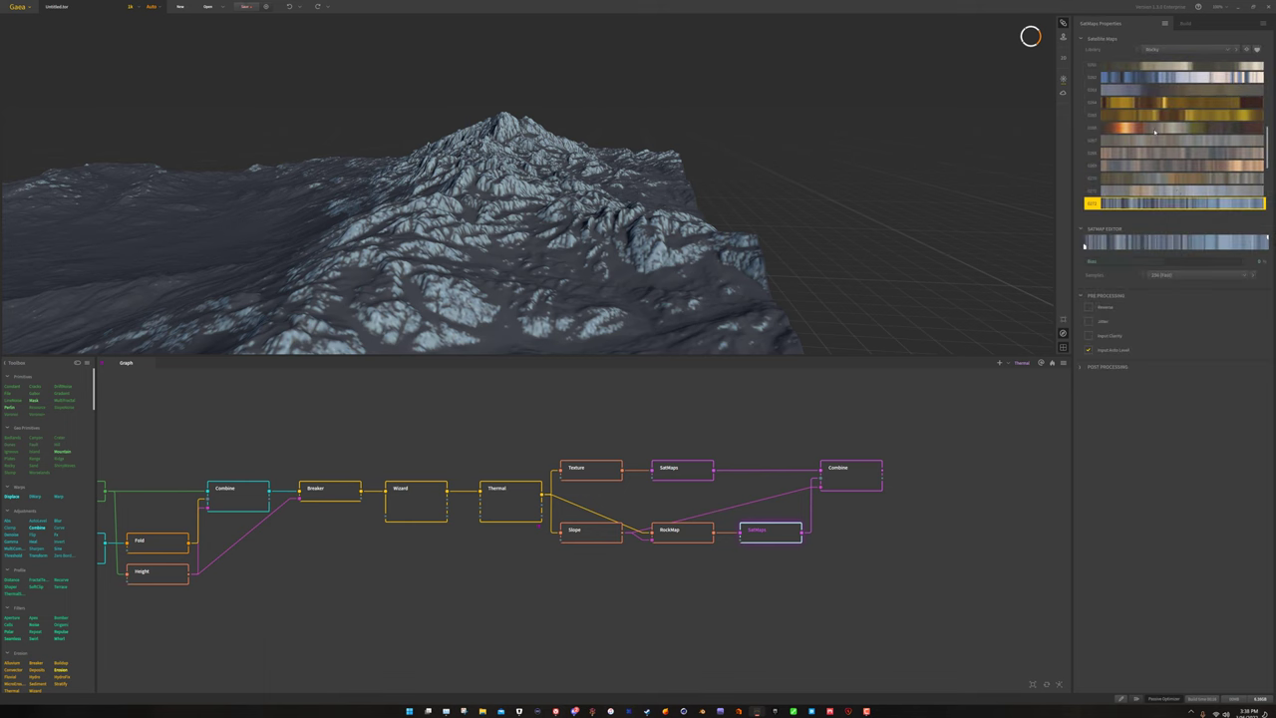
click(1177, 190)
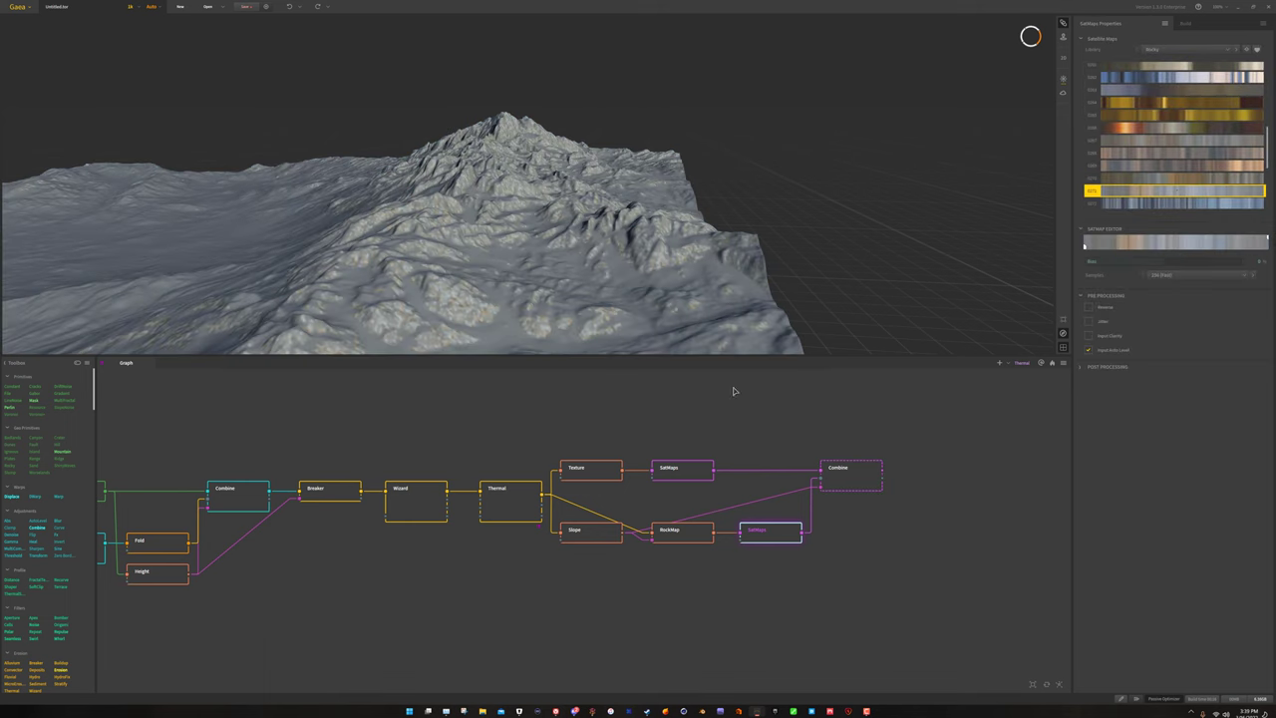
click(853, 480)
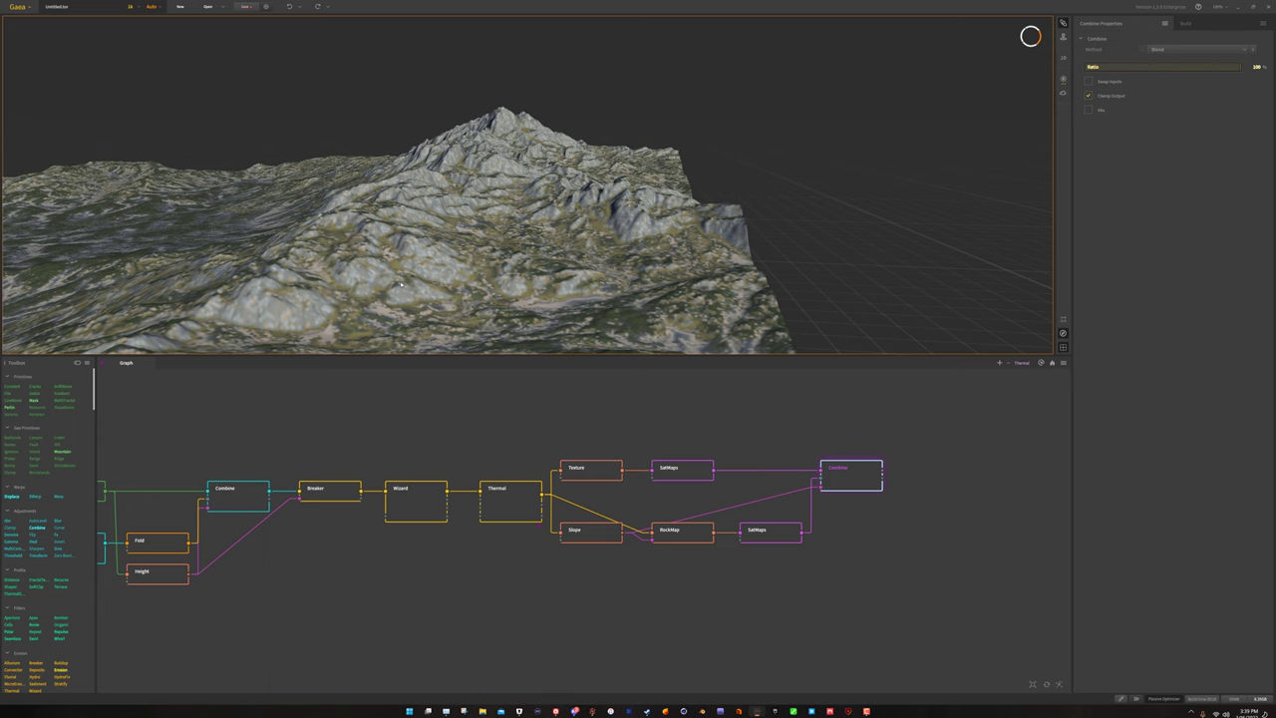
drag(397, 255, 570, 222)
click(735, 592)
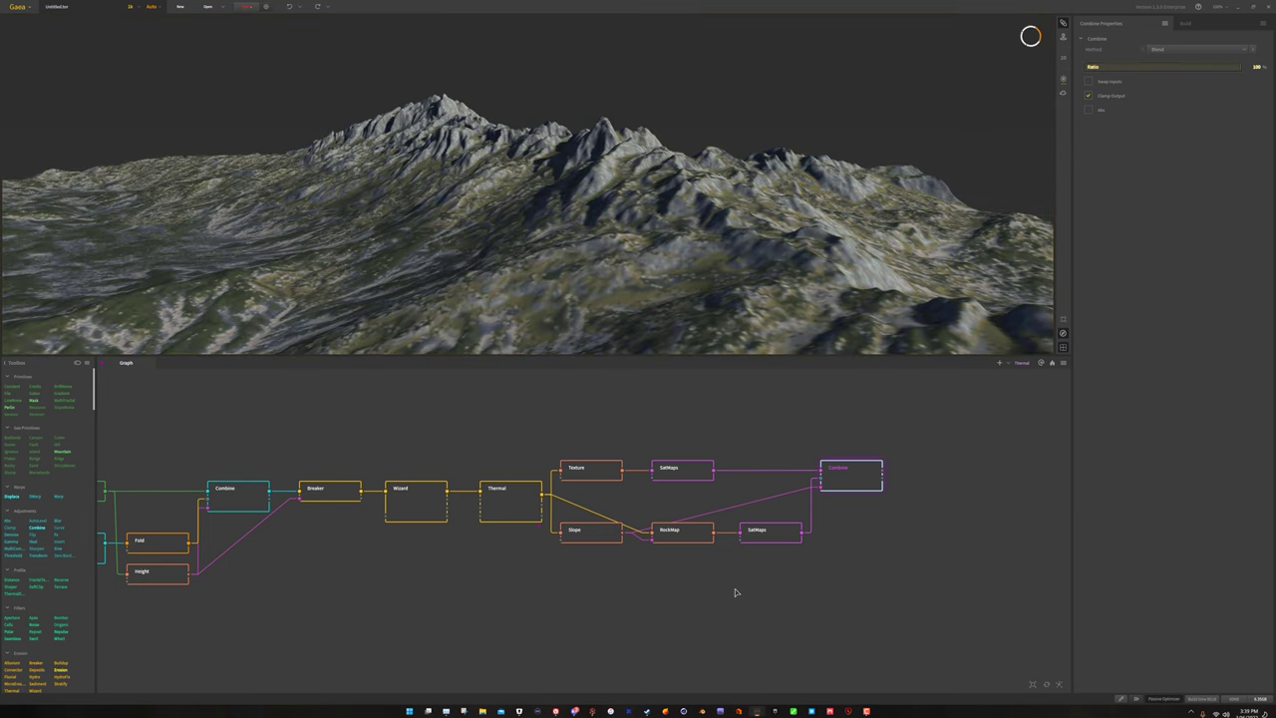
Add a second RockMap node below the first one and feed it from the Thermal node.
right_click(596, 604)
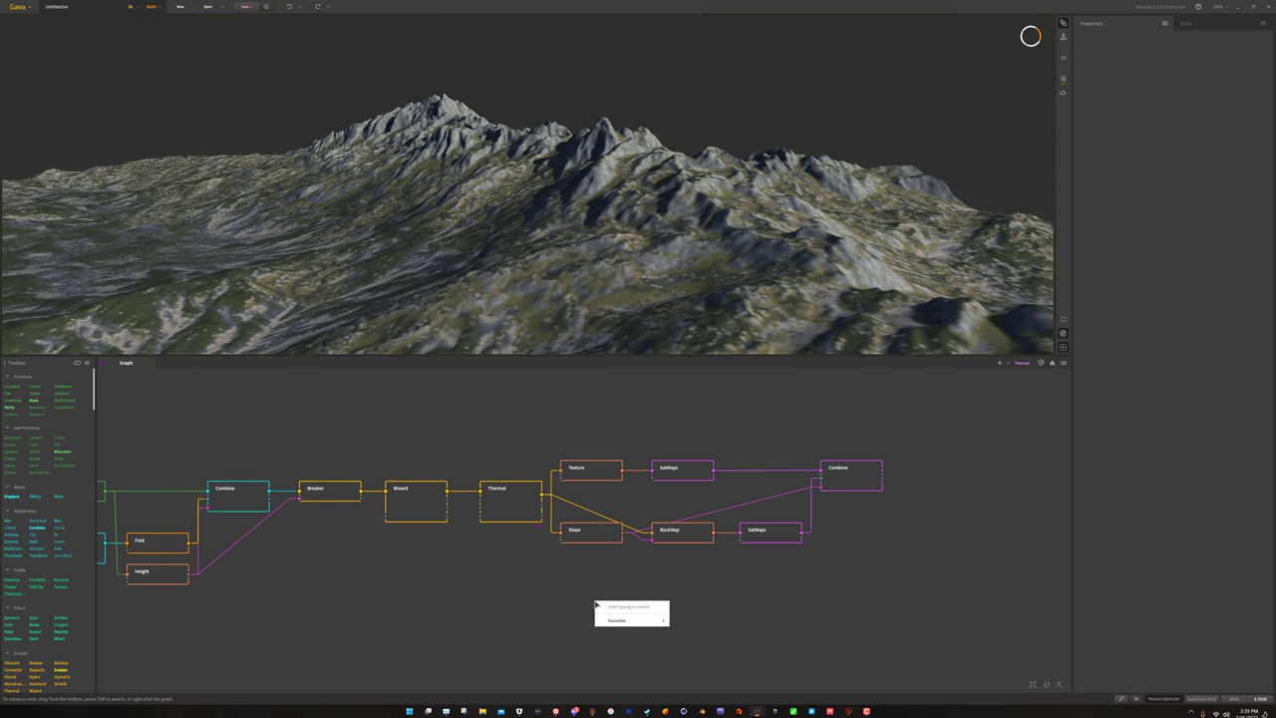
text(rock)
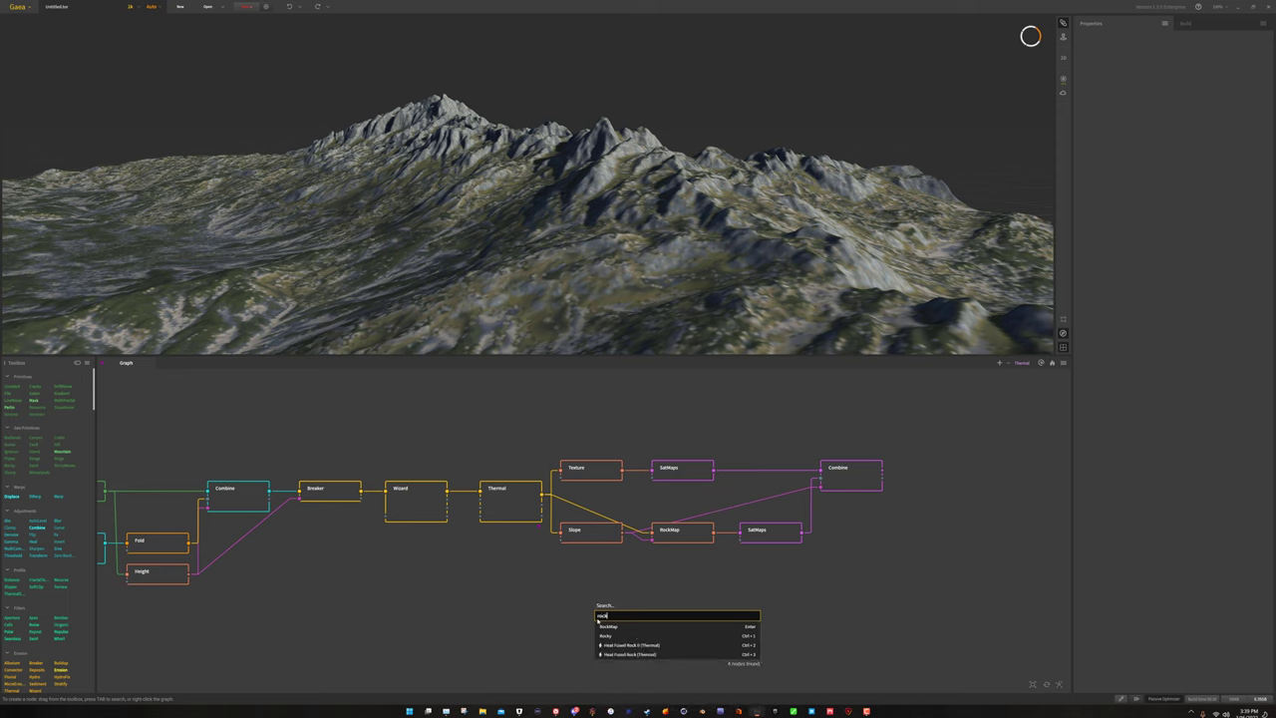
click(607, 626)
drag(616, 622, 541, 498)
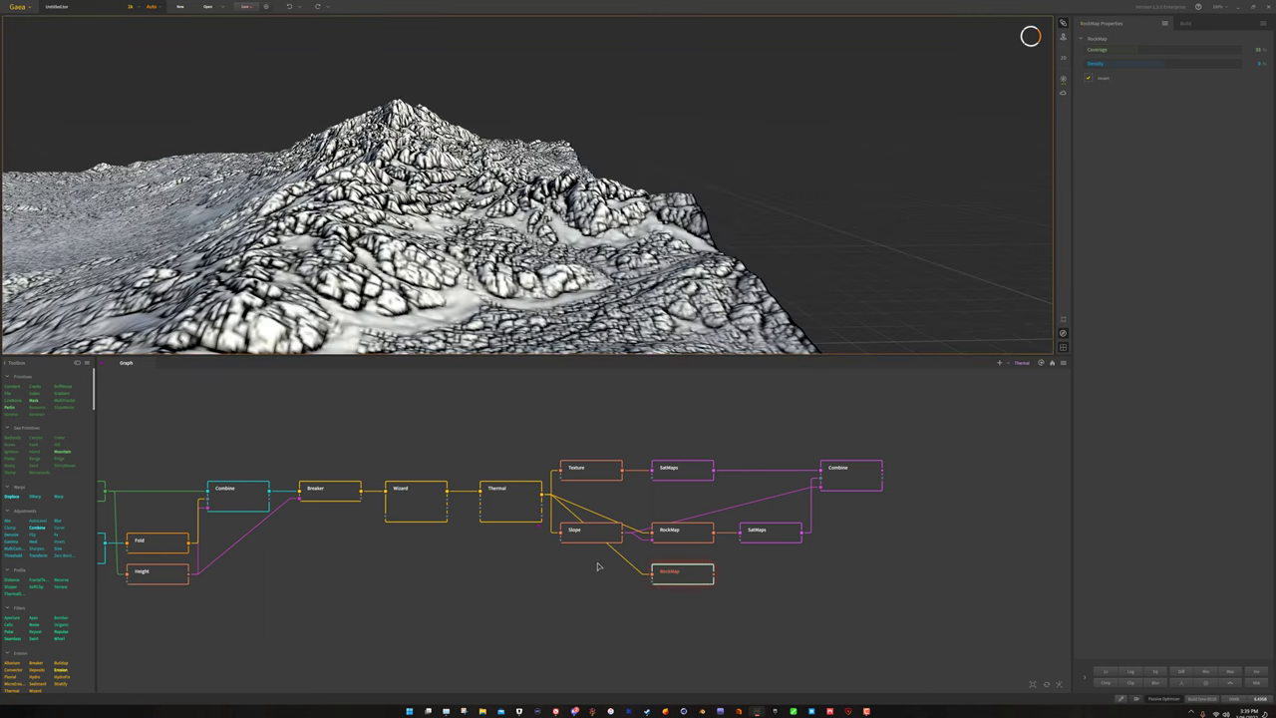
Mask the second RockMap with the Slope output, then reduce its coverage to almost nothing and raise its density.
drag(622, 536, 653, 581)
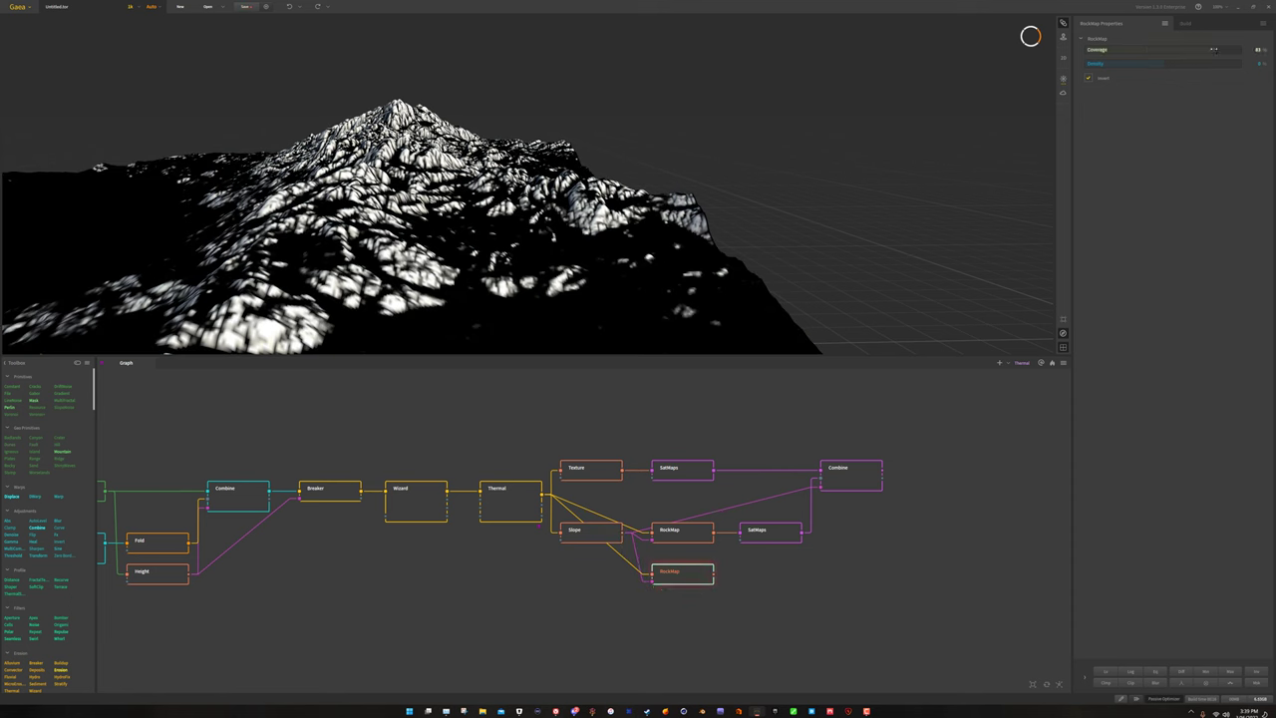
click(1099, 50)
click(1207, 65)
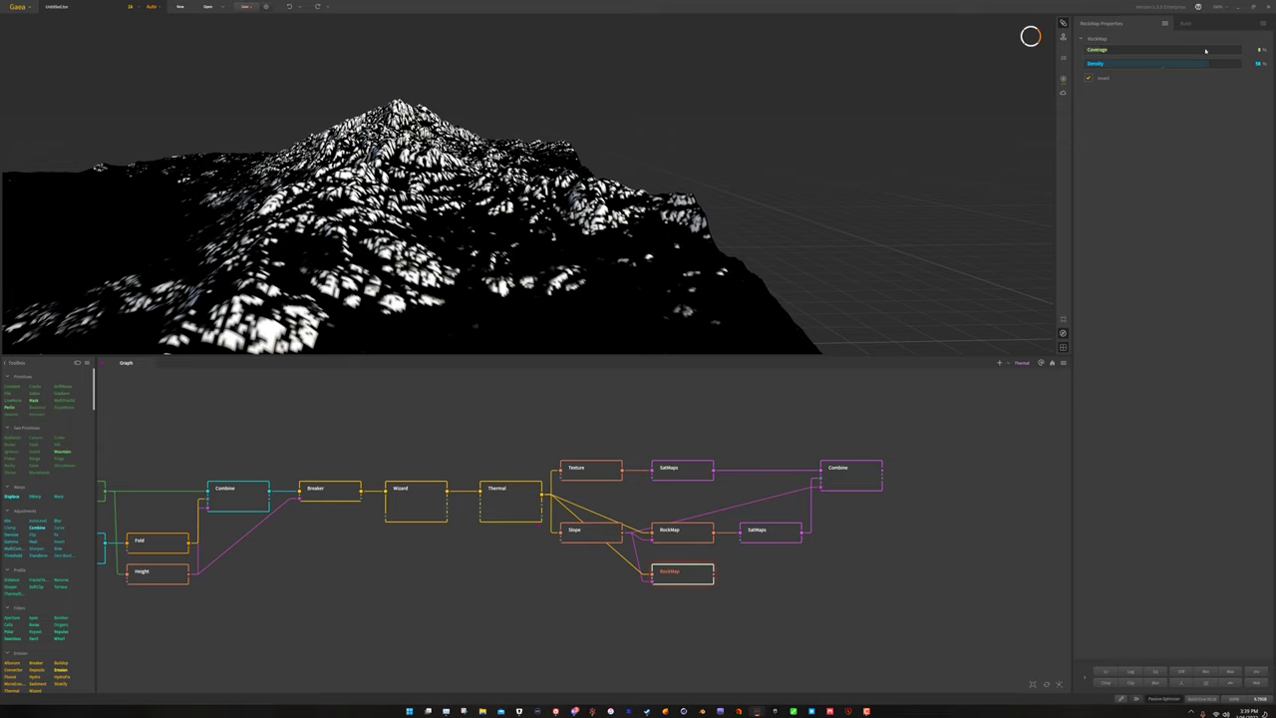
Shift both RockMaps, both SatMaps and the final Combine node slightly closer to the Texture and Slope nodes.
drag(616, 623, 559, 613)
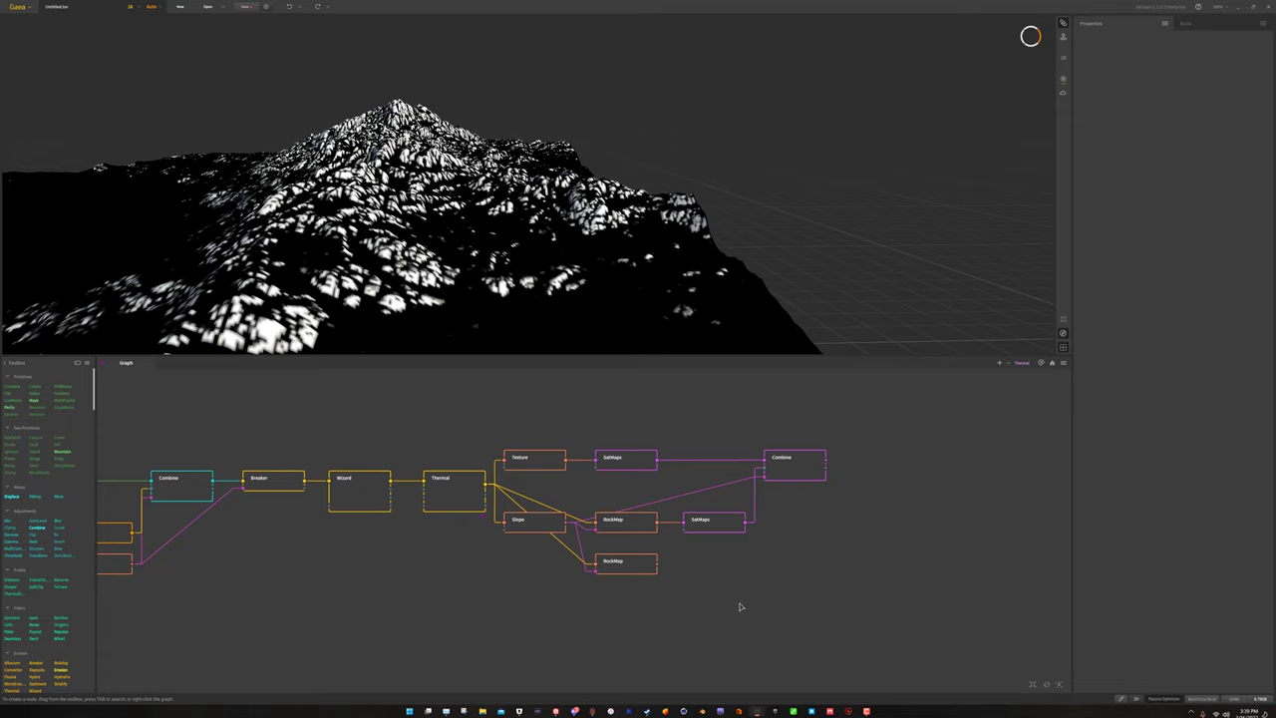
drag(833, 597, 570, 429)
drag(626, 460, 621, 461)
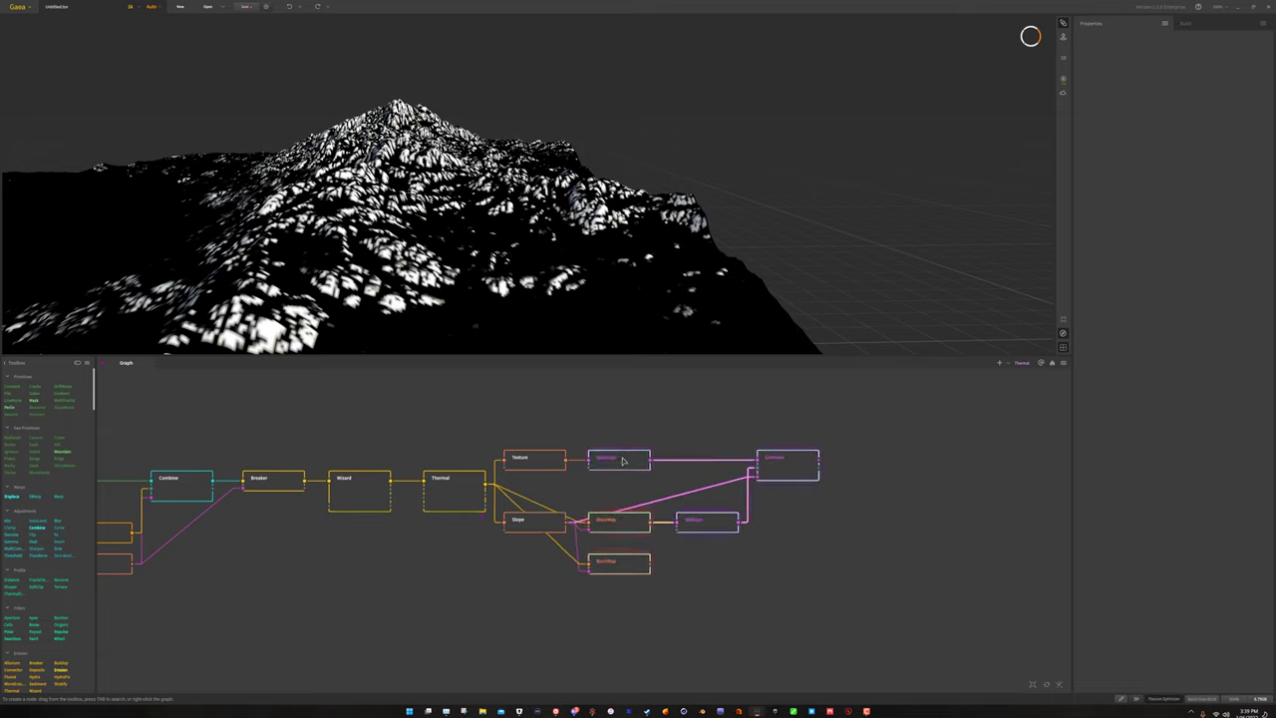
click(732, 648)
Add a Displace node after the second RockMap and align it beside that node.
right_click(701, 574)
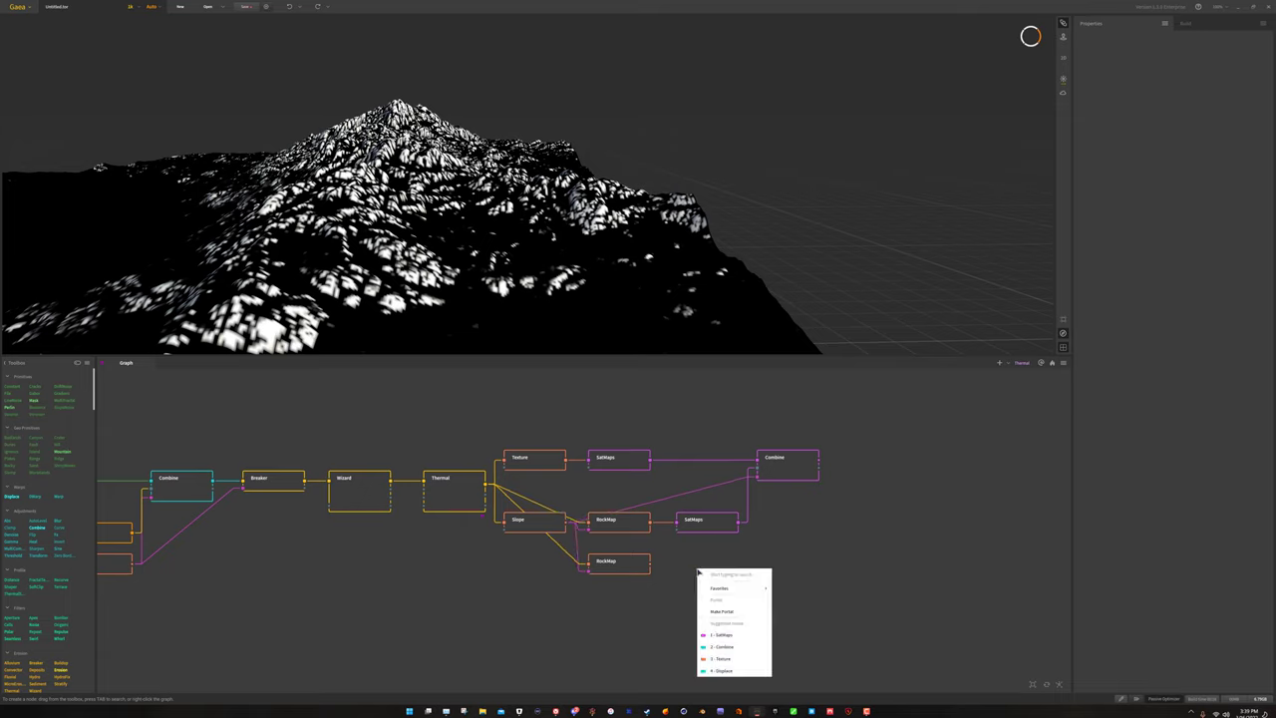
key(Escape)
key(Tab)
text(dis)
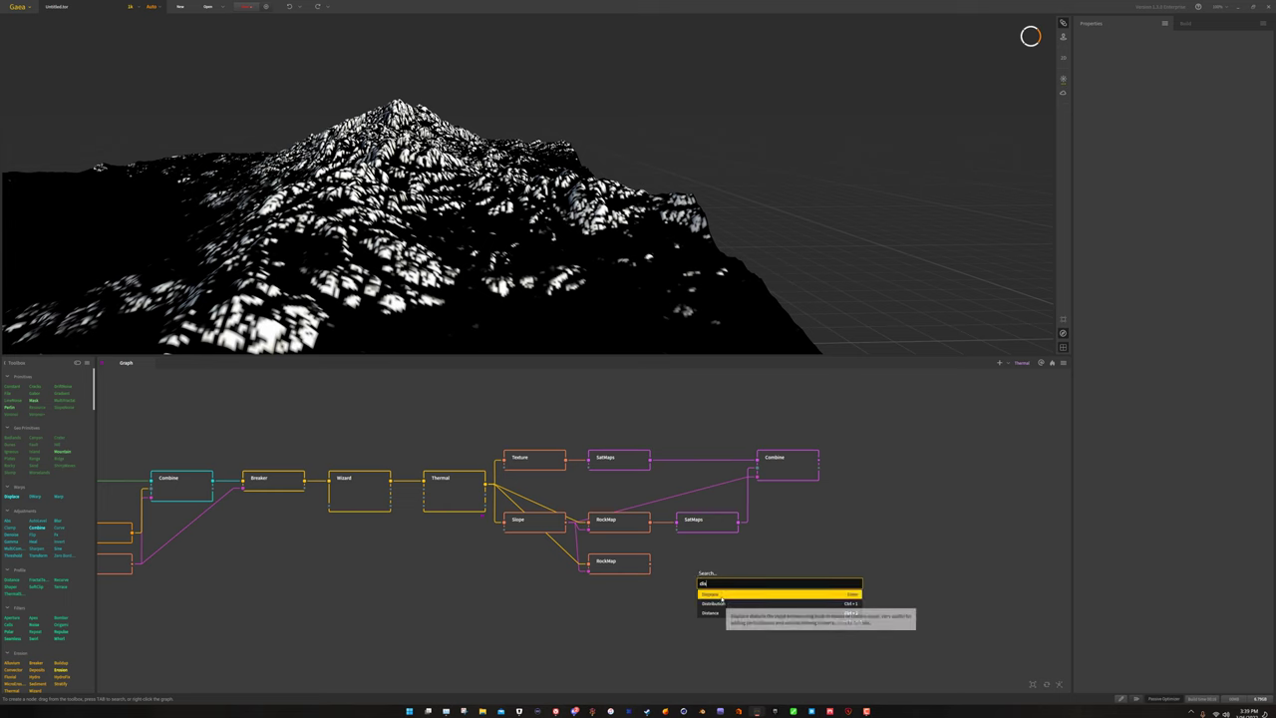
click(722, 612)
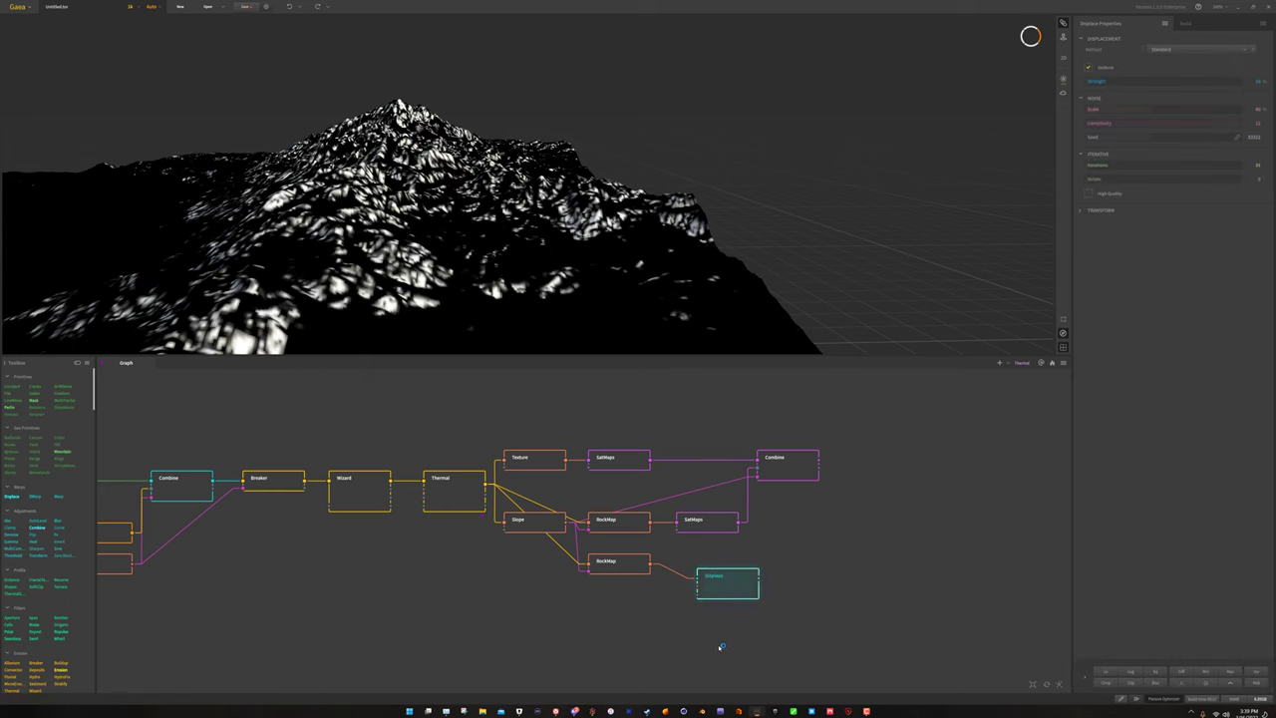
drag(726, 595, 705, 581)
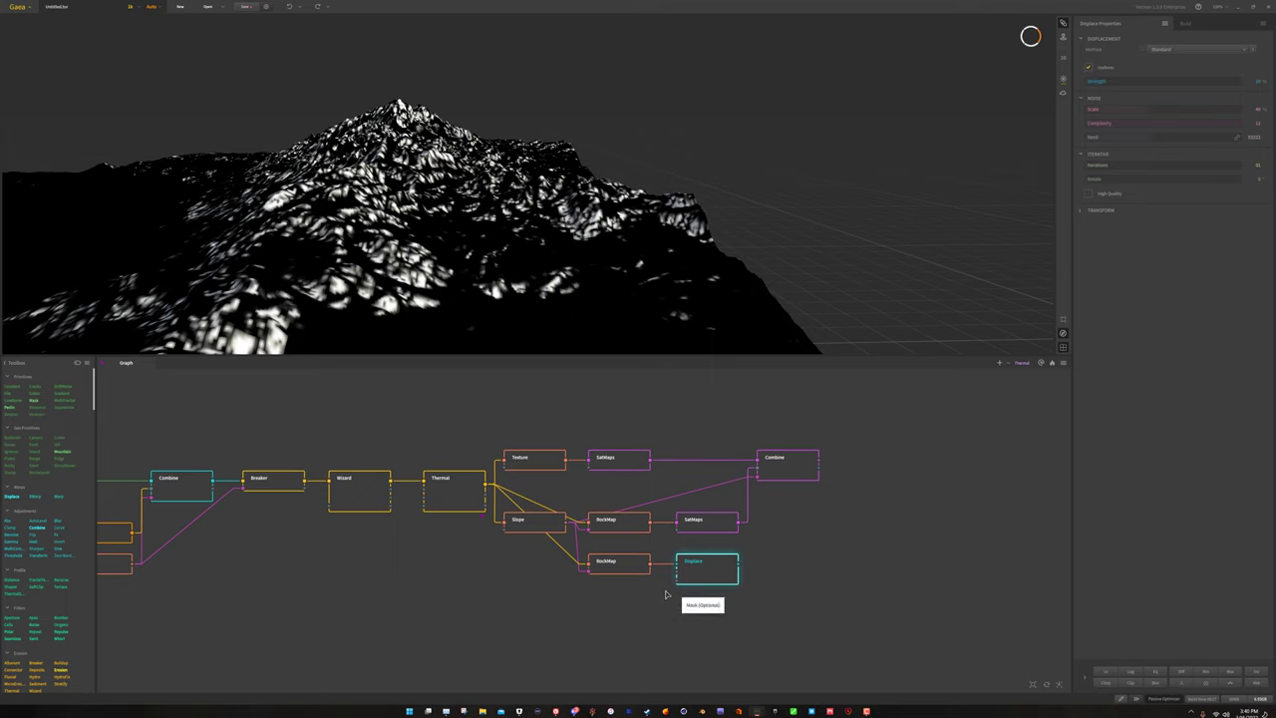
Use the Slope output as the Displace node's mask and compare its result with the undisplaced second RockMap.
drag(678, 580, 564, 522)
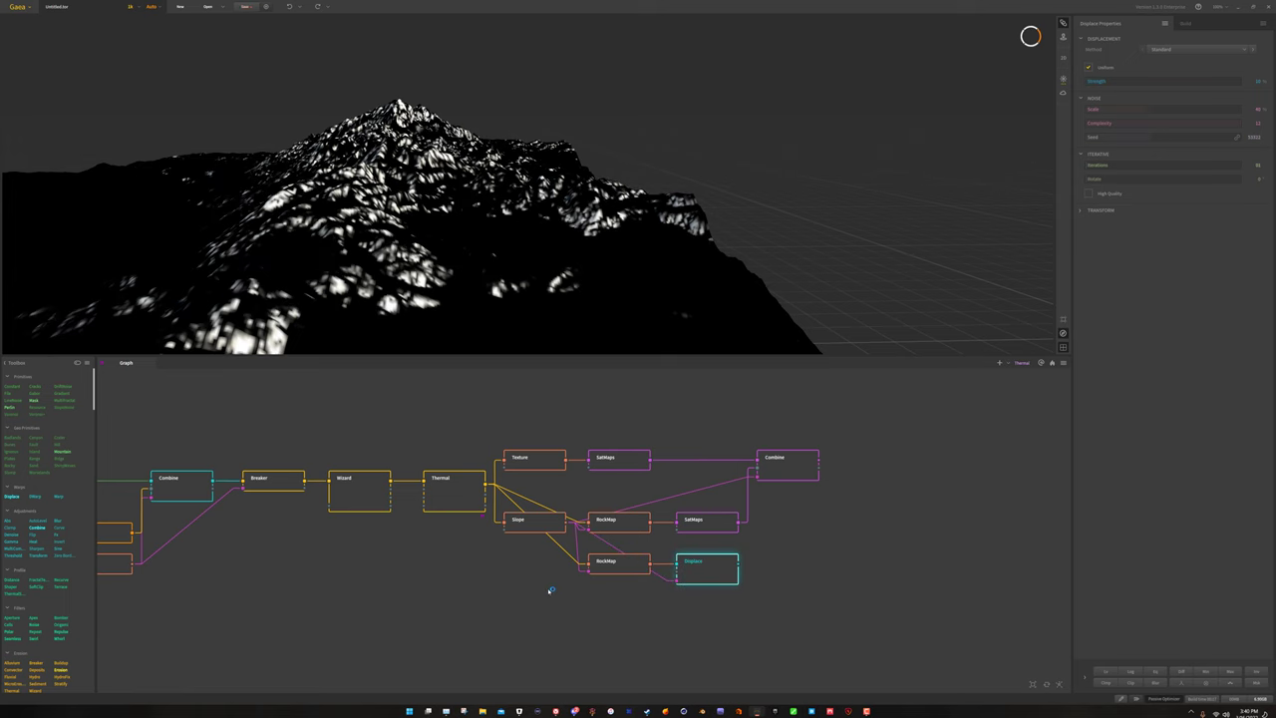
drag(458, 308, 454, 297)
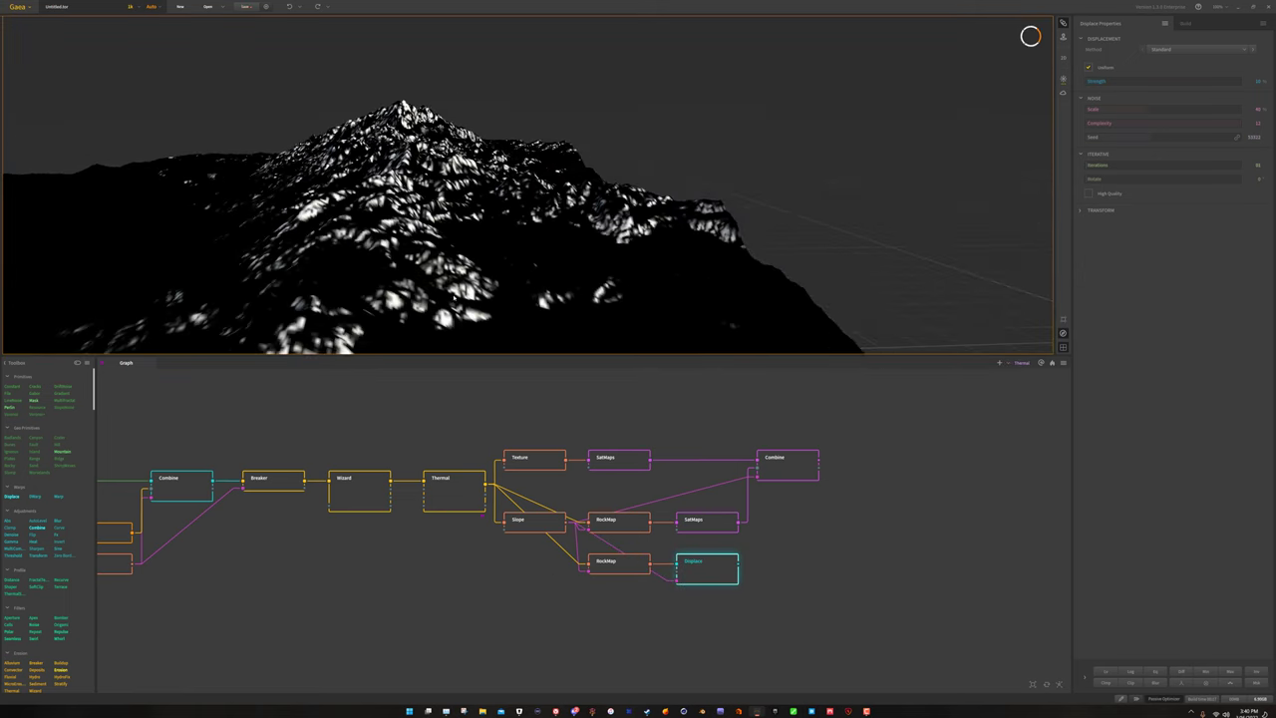
click(666, 581)
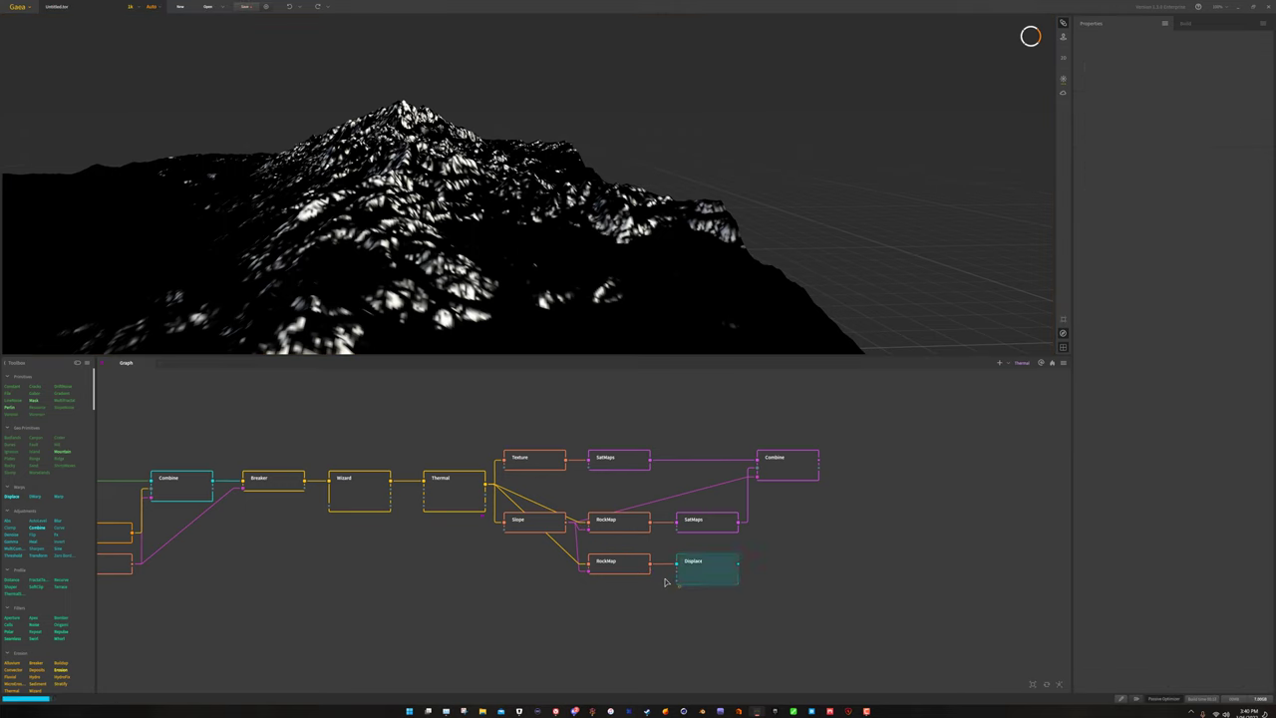
click(632, 569)
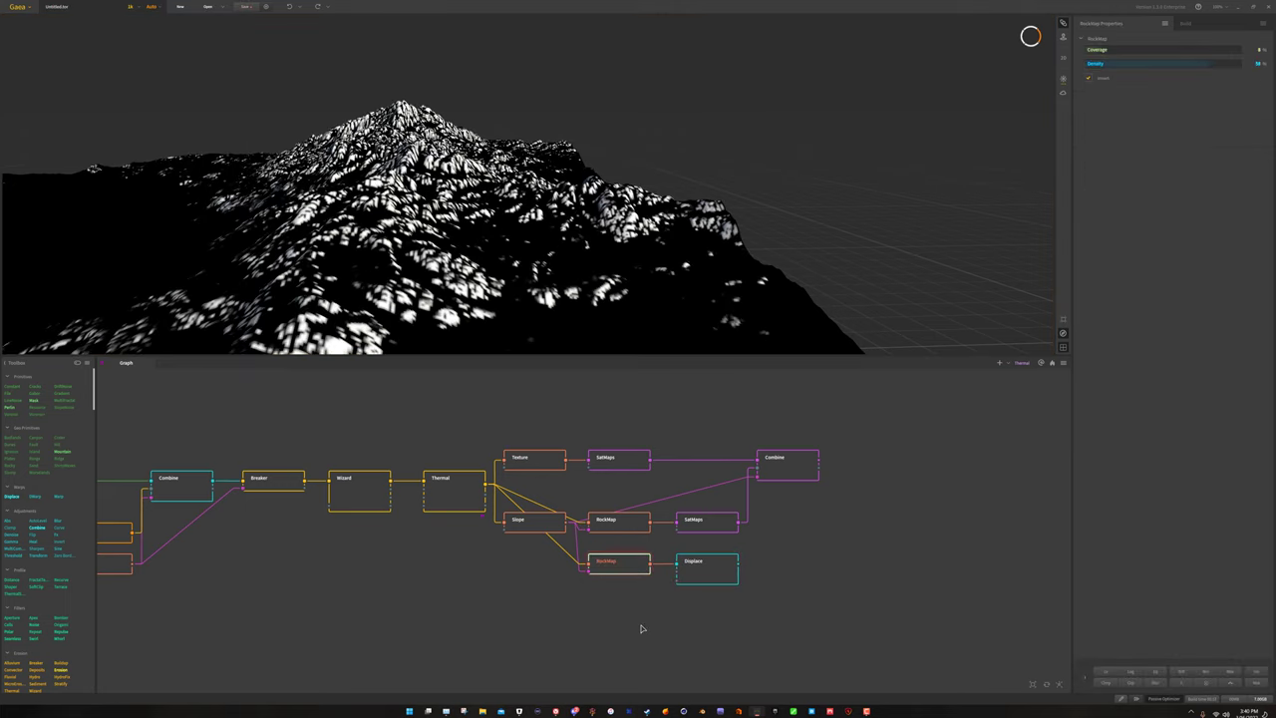
click(710, 578)
drag(678, 587, 543, 523)
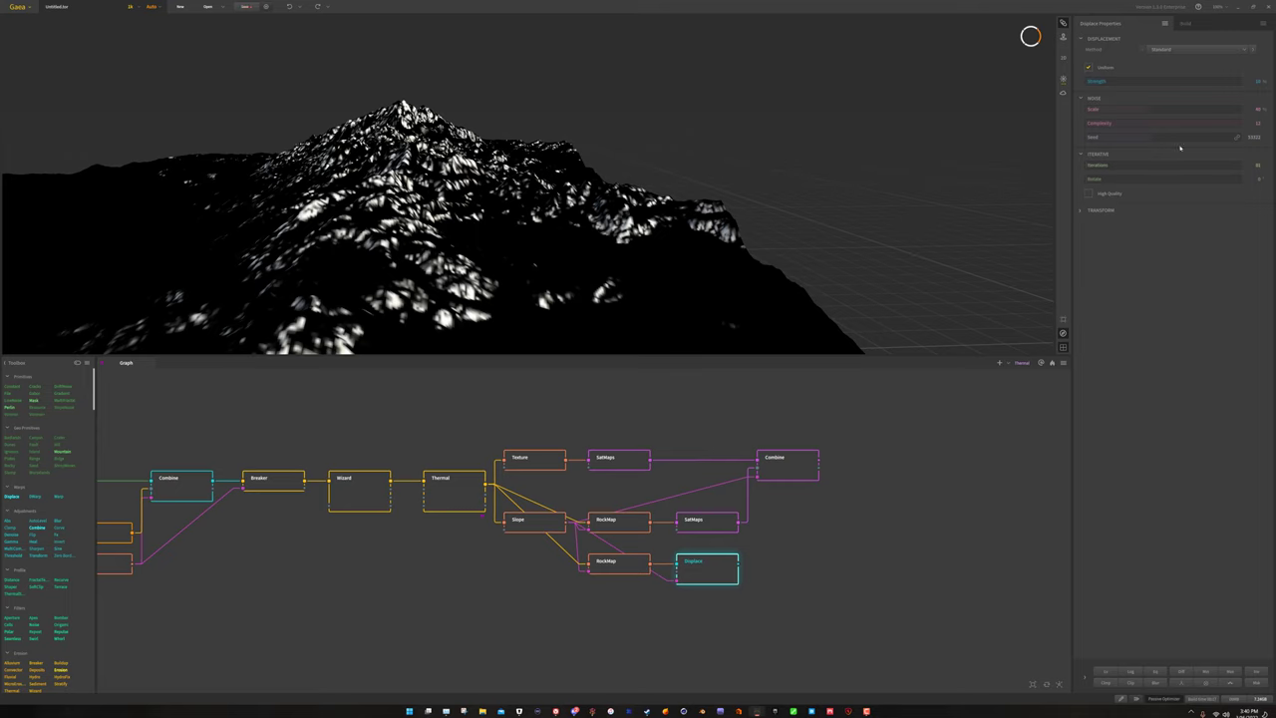
Switch the Displace method to Rugged with a low strength and inspect the distorted rock pattern up close.
click(1170, 54)
click(1172, 81)
click(1110, 83)
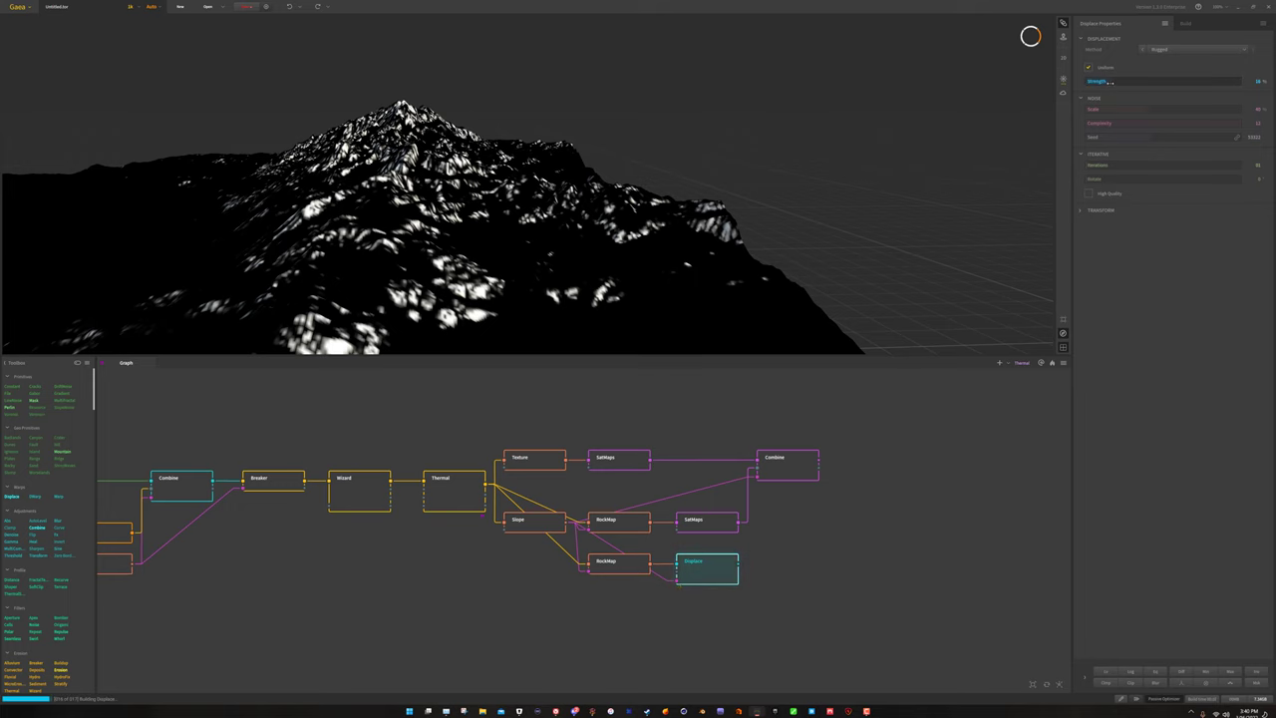
mouse_move(525, 222)
mouse_down()
mouse_move(569, 220)
mouse_move(524, 194)
mouse_move(587, 222)
mouse_move(479, 225)
mouse_move(522, 226)
mouse_up()
scroll(587, 222, up, 5)
scroll(587, 225, down, 5)
scroll(521, 225, up, 3)
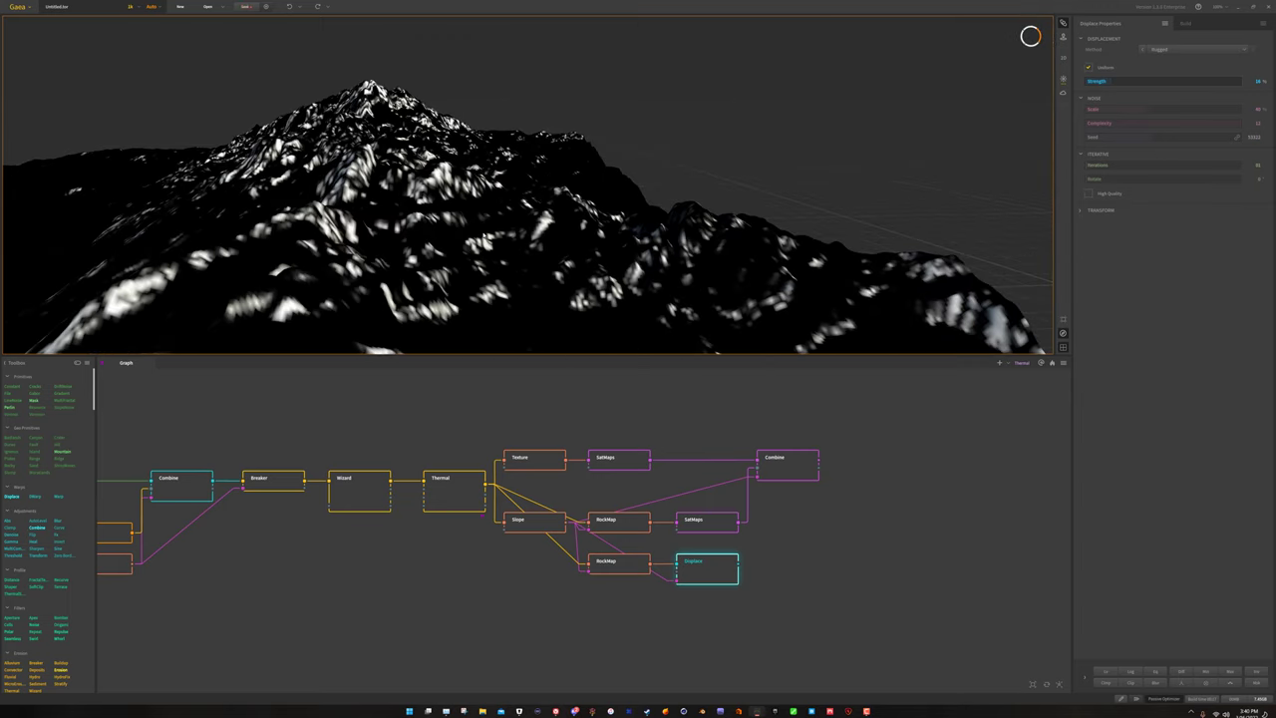
Add a SatMaps node after Displace, align it in the row, and give it a dark blue-grey Rocky map.
click(747, 573)
right_click(816, 569)
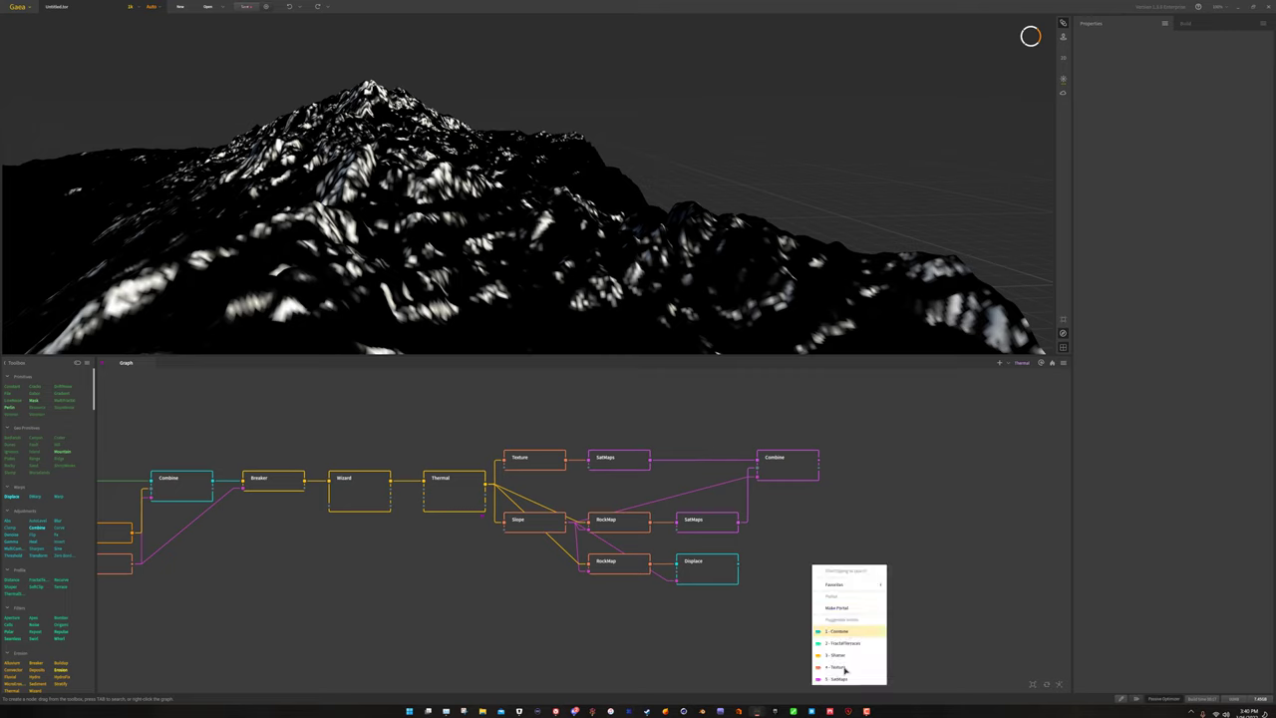
click(763, 621)
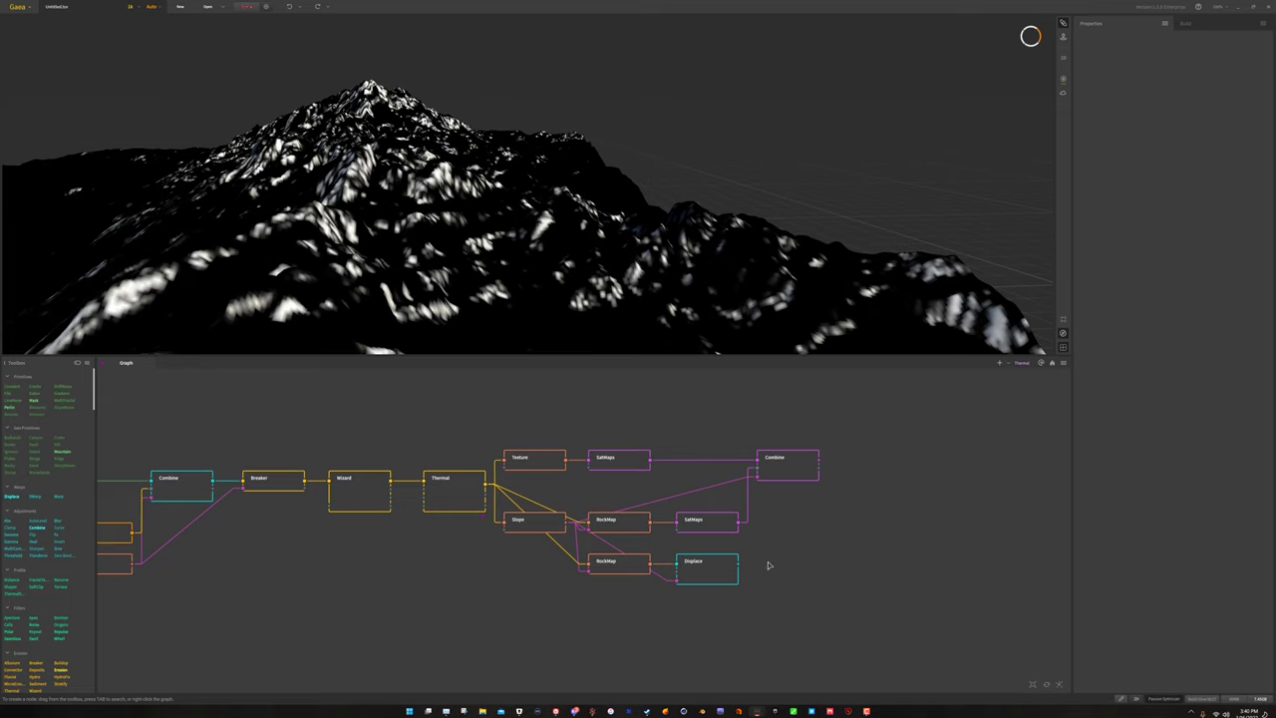
right_click(784, 596)
click(810, 602)
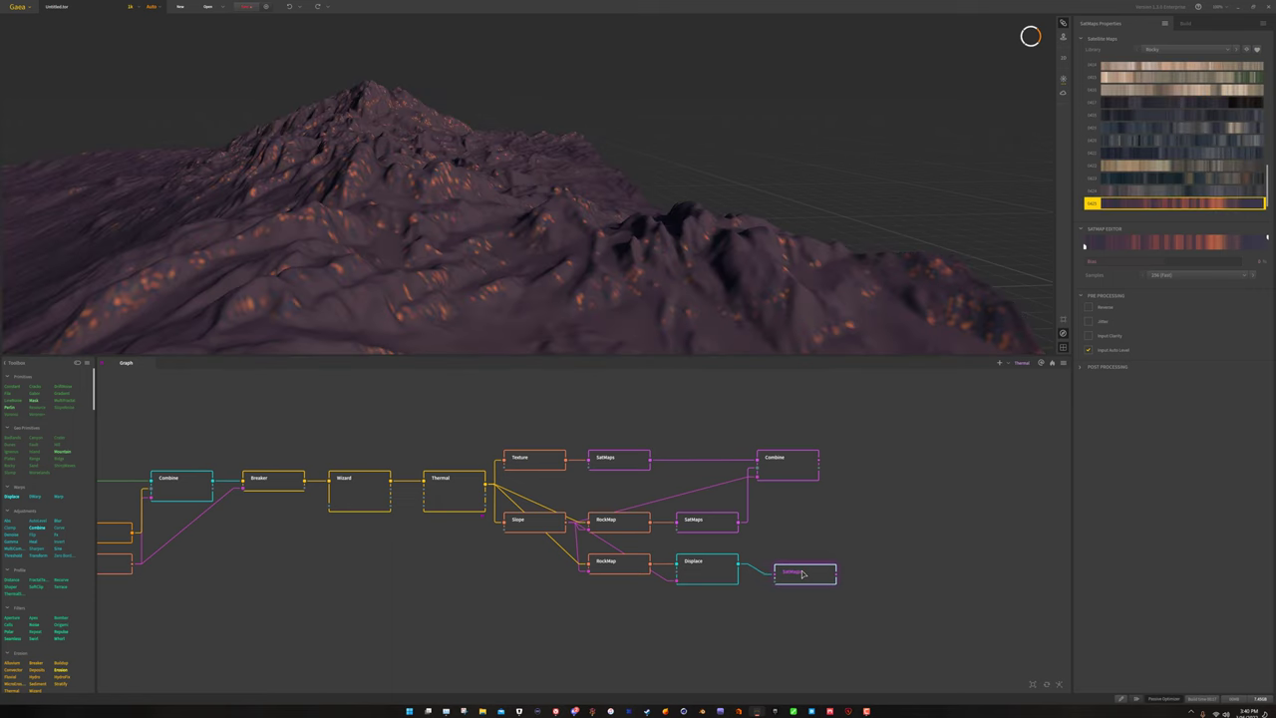
drag(801, 575, 787, 573)
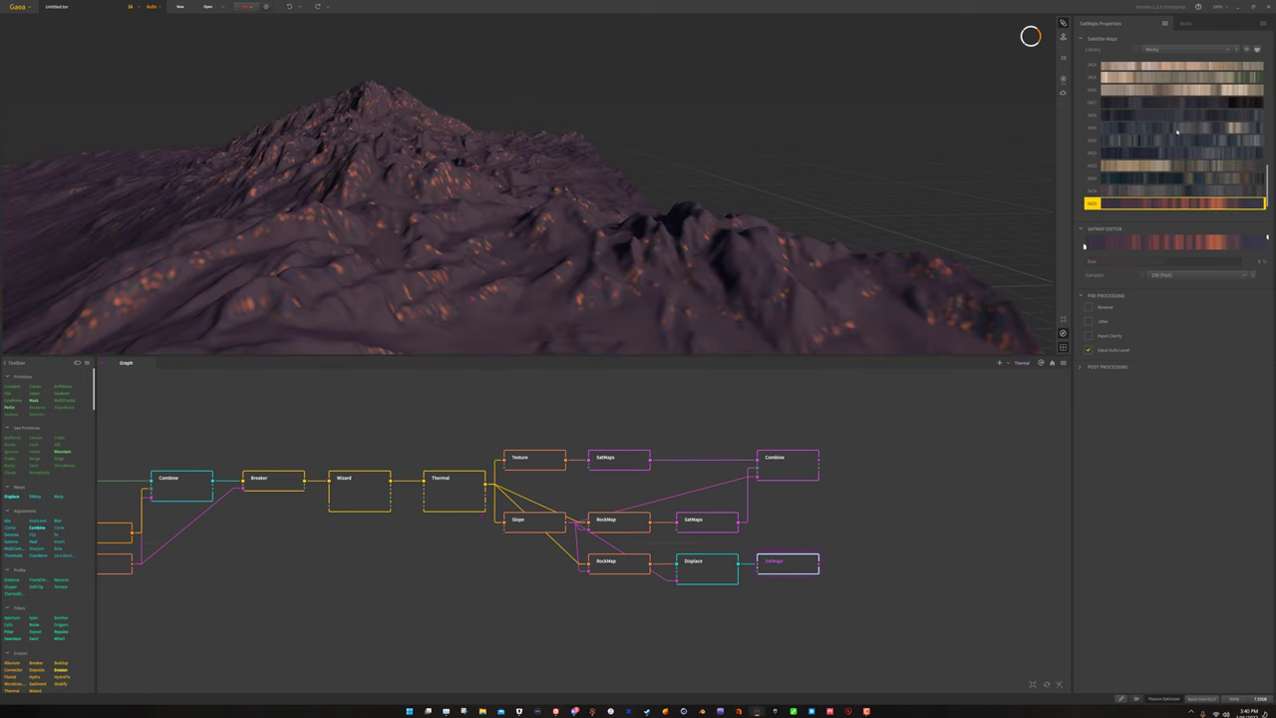
click(1164, 141)
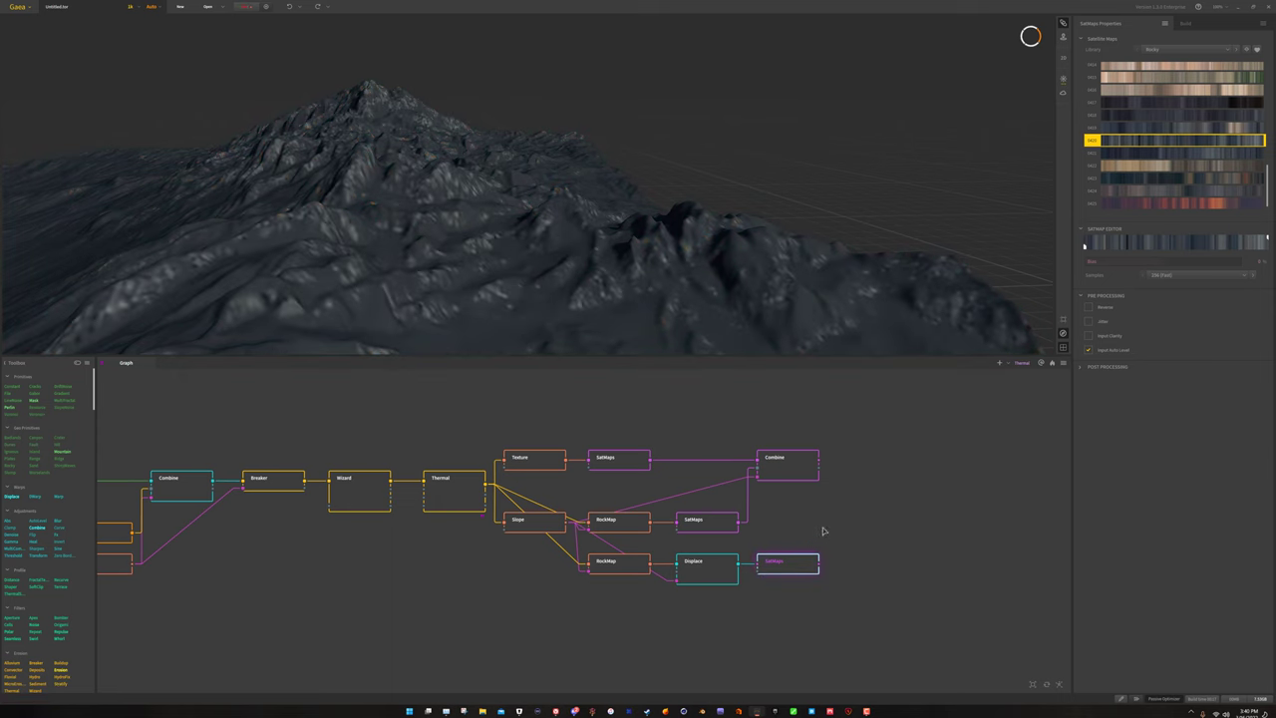
Blend the existing Combine with the new dark SatMaps in another Combine node, masked by Displace, at a ratio of 100%.
drag(821, 465, 566, 524)
drag(839, 529, 738, 565)
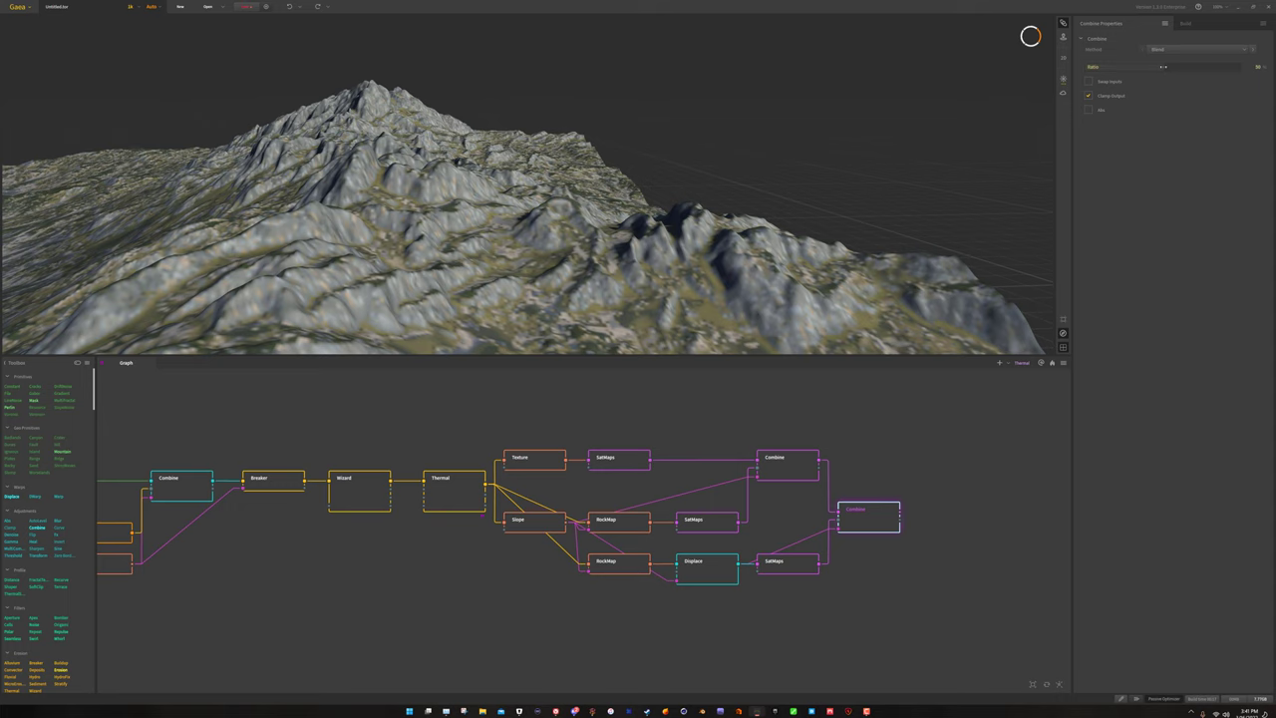
drag(1164, 67, 1241, 67)
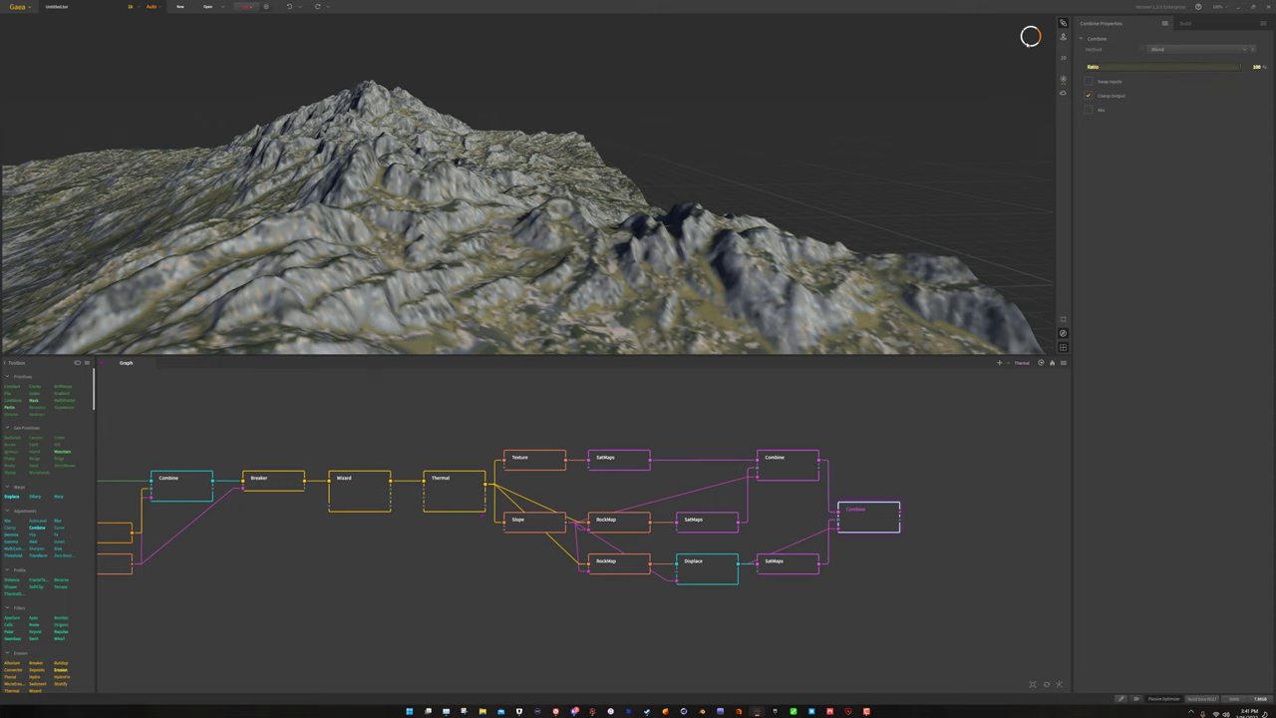
Compare the previous Combine with the new one and examine the darker rock detail from several angles.
drag(506, 179, 454, 226)
click(789, 460)
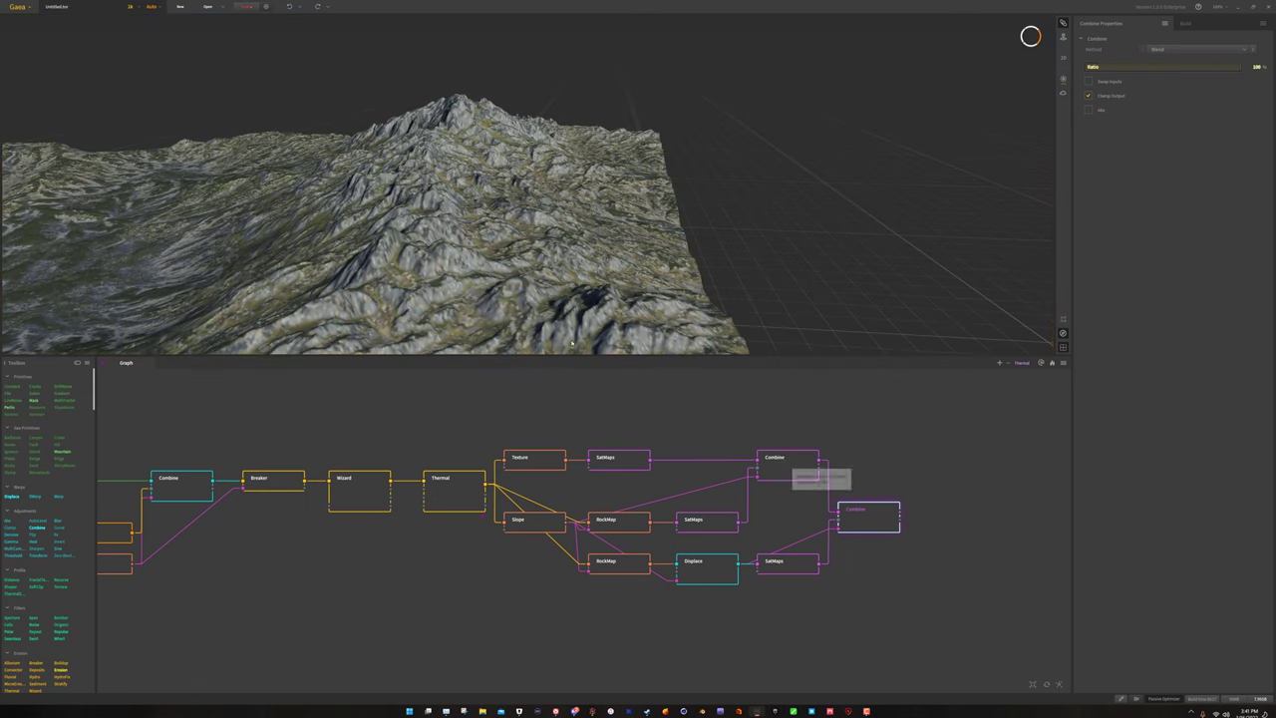
click(854, 523)
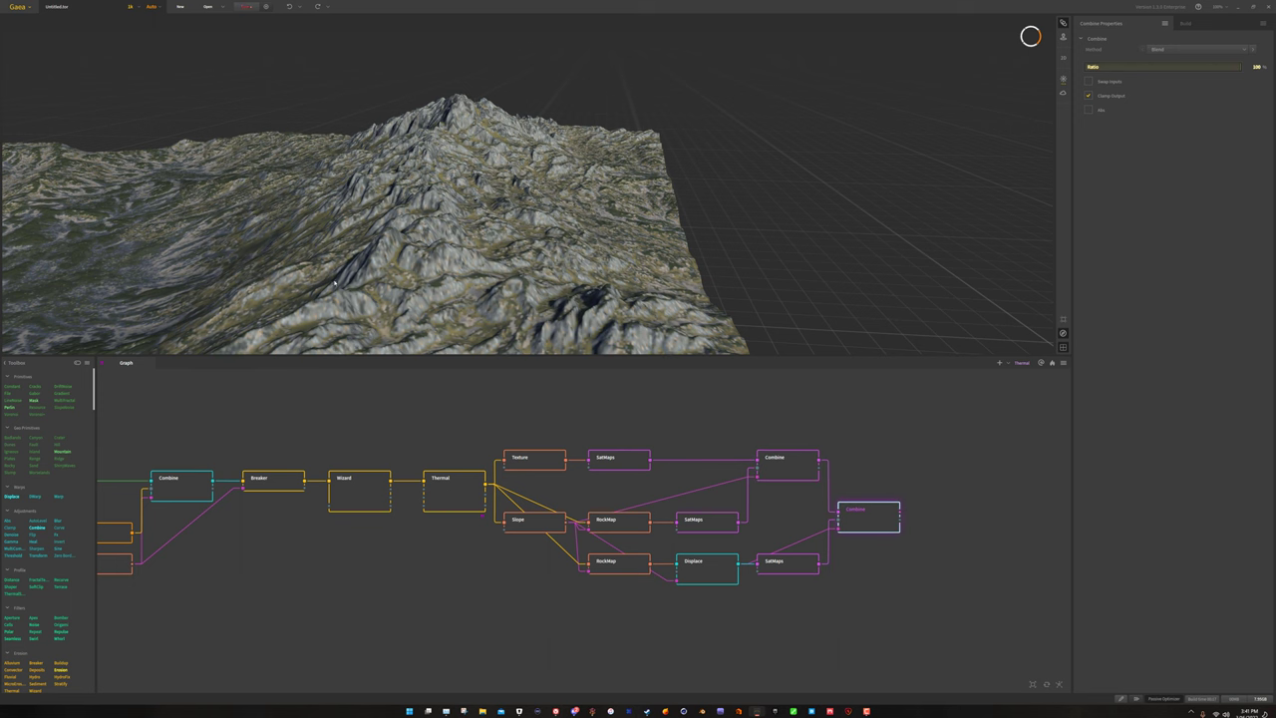
drag(399, 261, 439, 238)
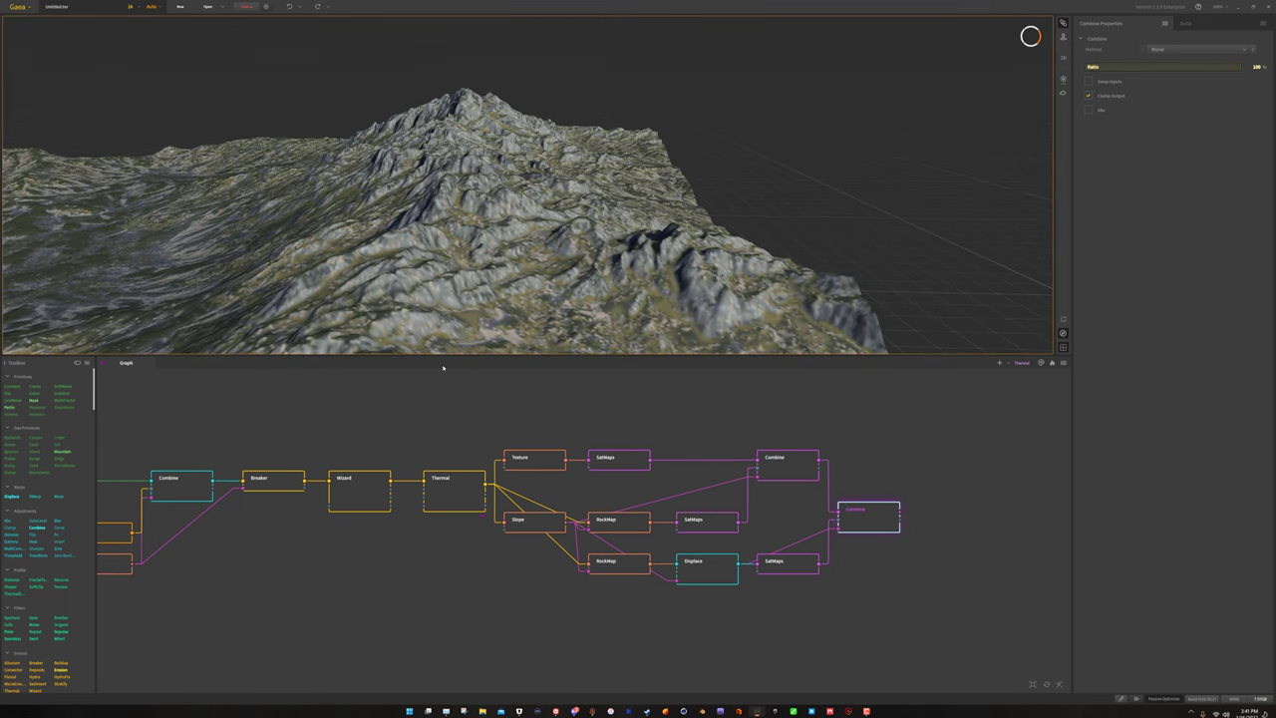
drag(382, 228, 493, 207)
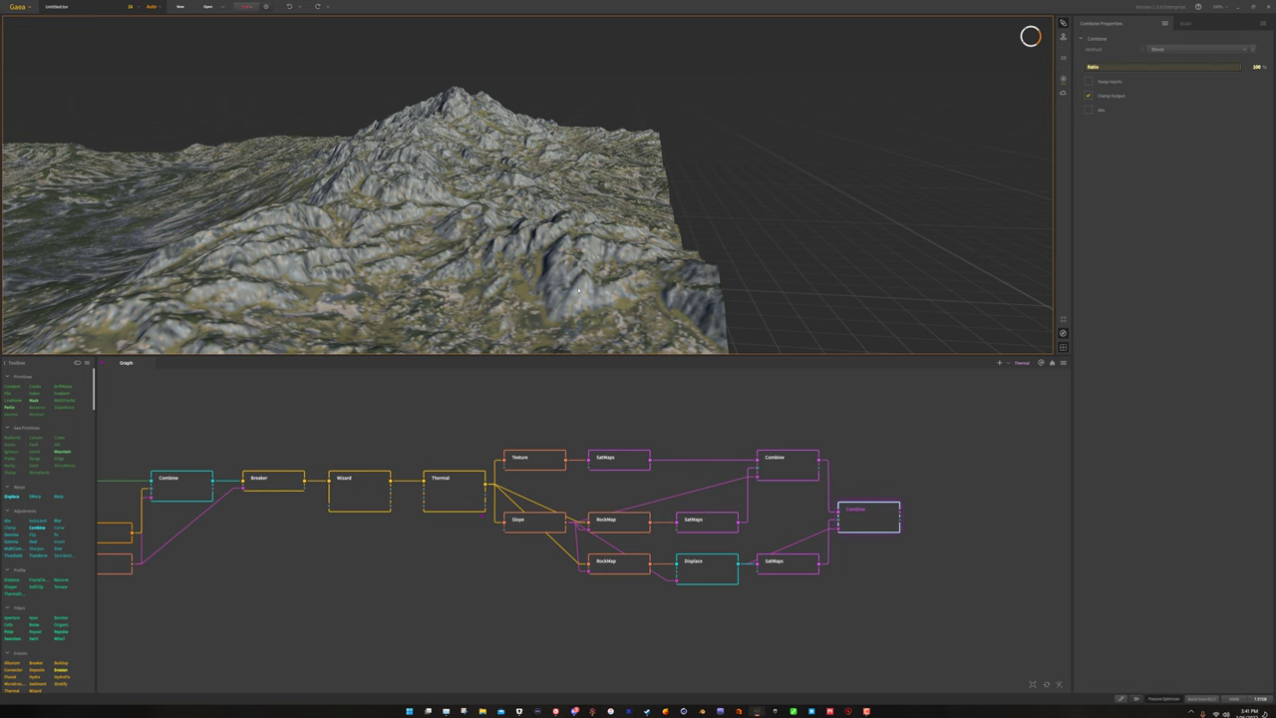
Try a beige-grey Rocky map on the SatMaps after the upper RockMap and view it in the last Combine.
click(719, 527)
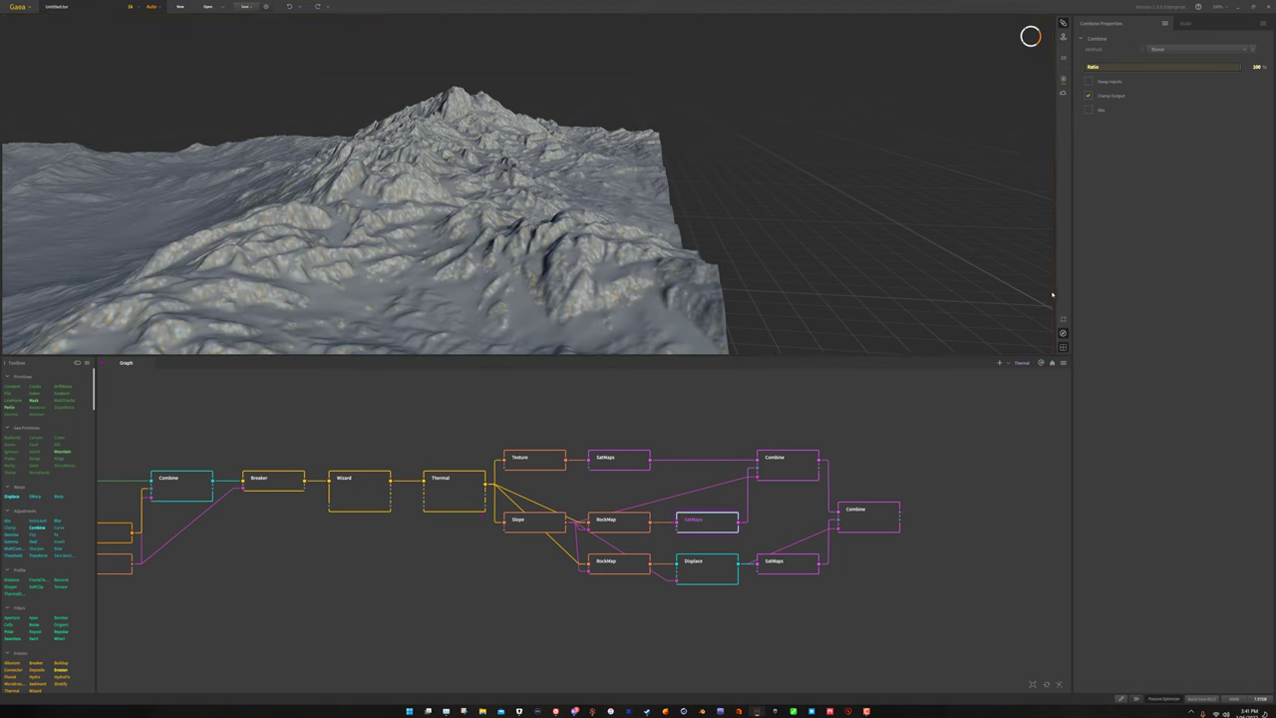
click(1182, 187)
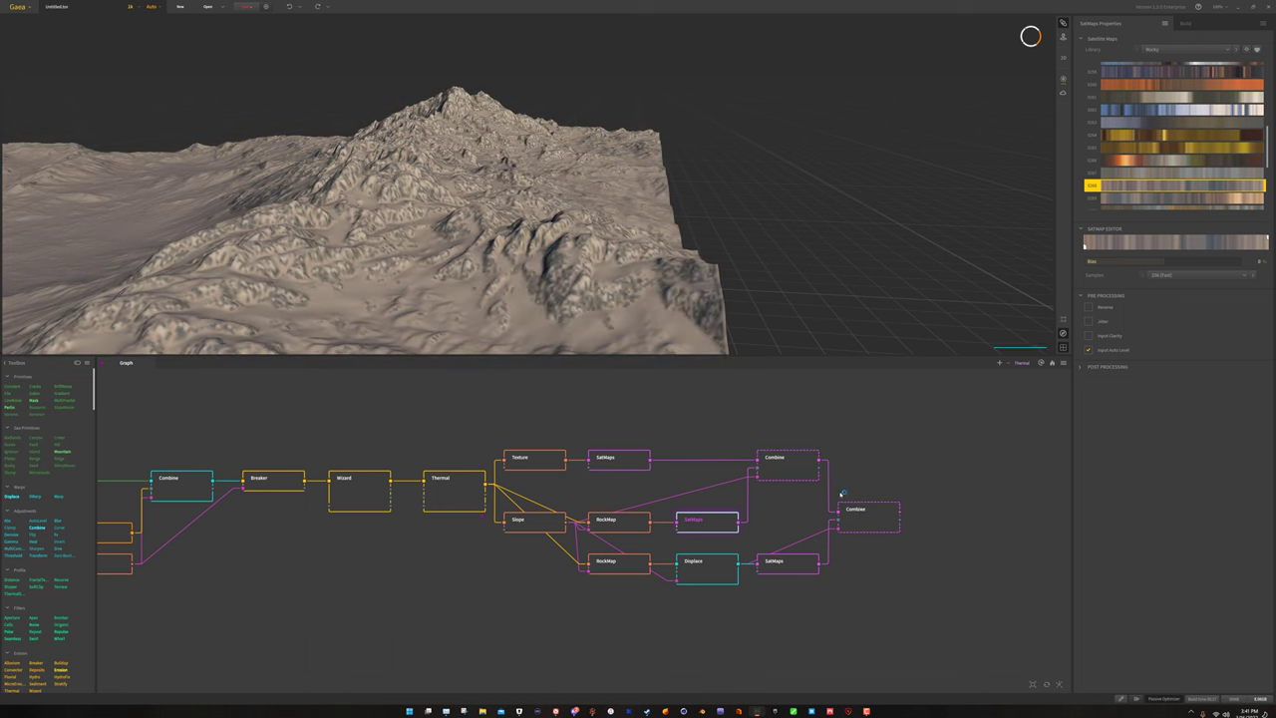
click(862, 514)
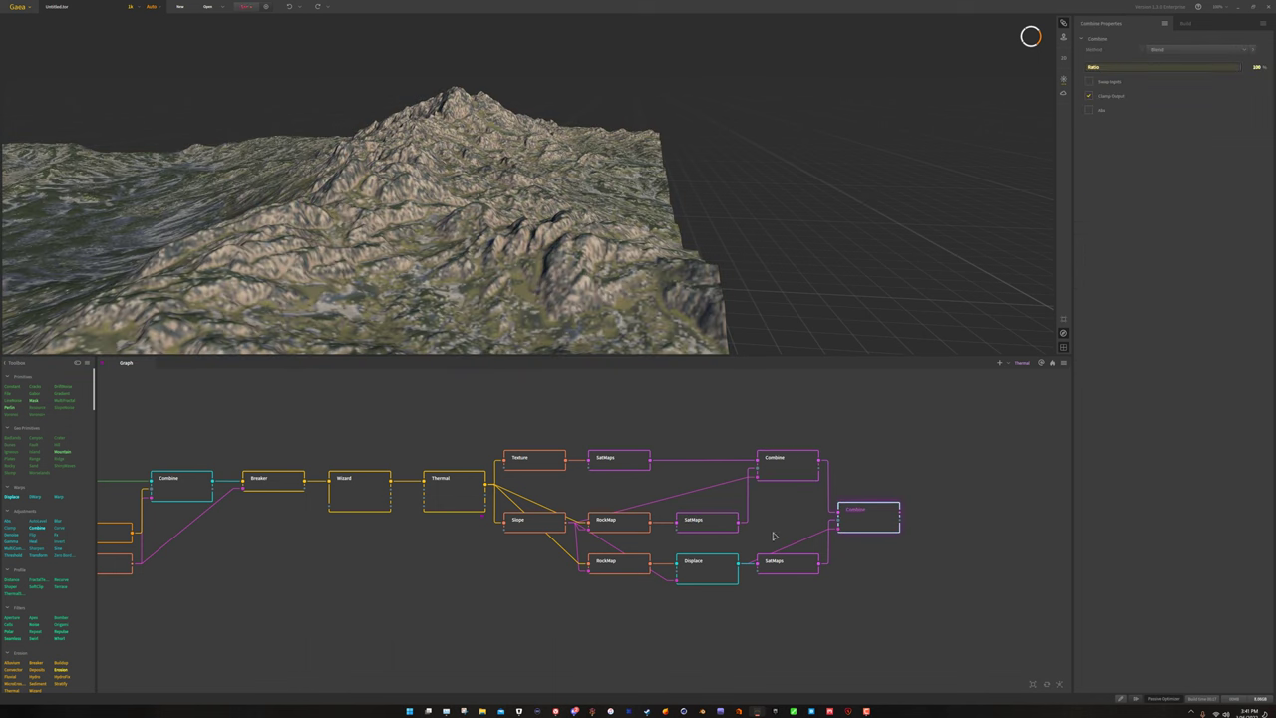
Try a dark purple-brown Rocky map on the SatMaps after the upper RockMap and inspect the blended terrain.
click(701, 518)
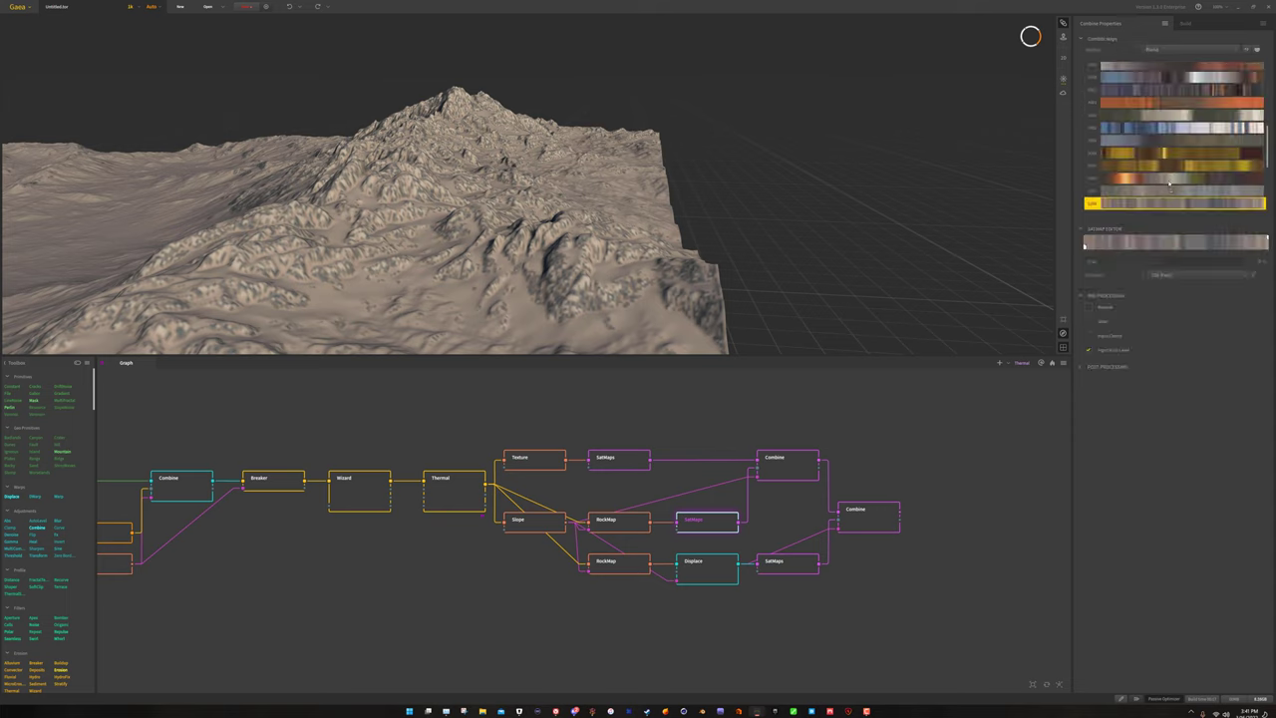
click(1176, 90)
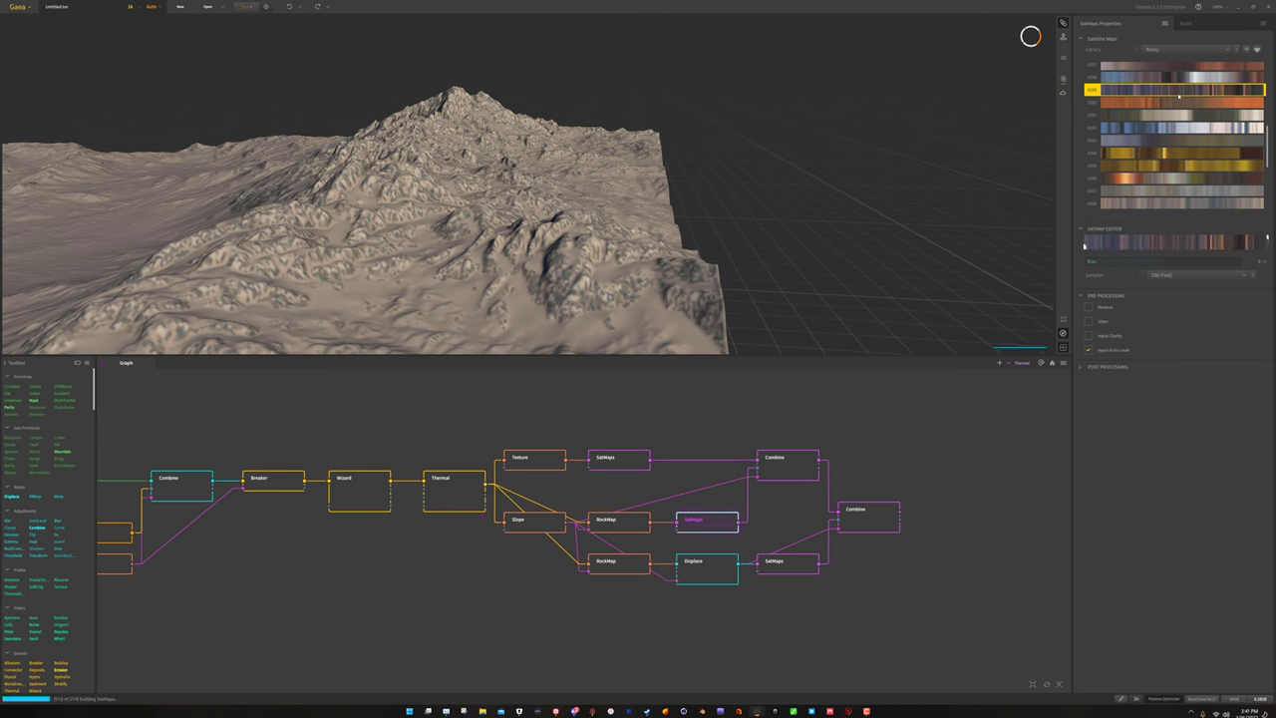
click(797, 469)
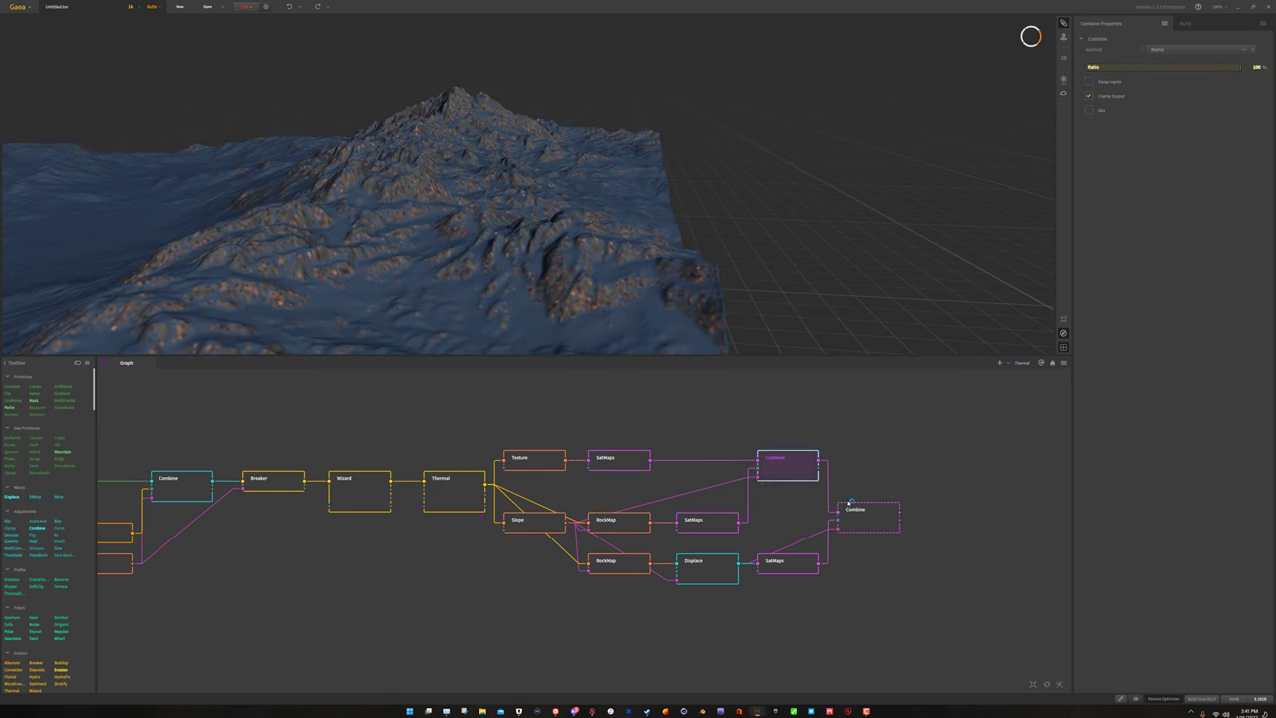
click(873, 528)
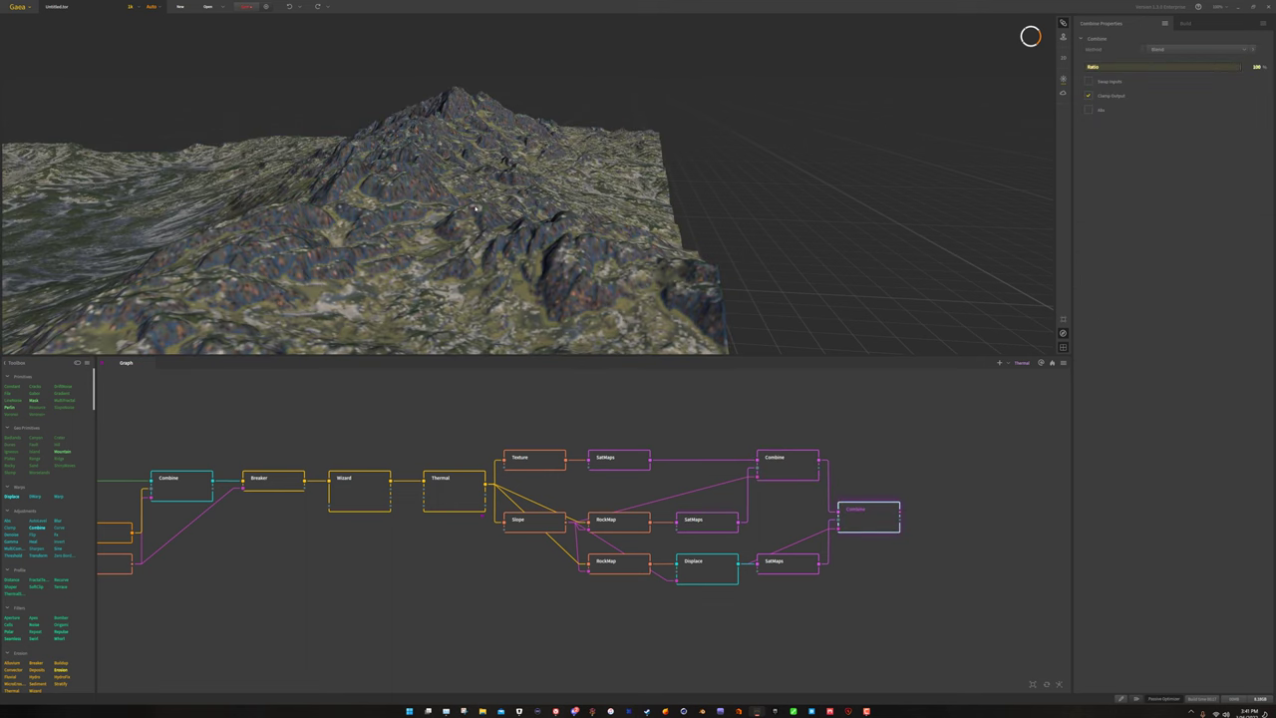
mouse_move(475, 209)
mouse_down()
mouse_move(558, 208)
mouse_move(398, 208)
mouse_move(475, 209)
mouse_up()
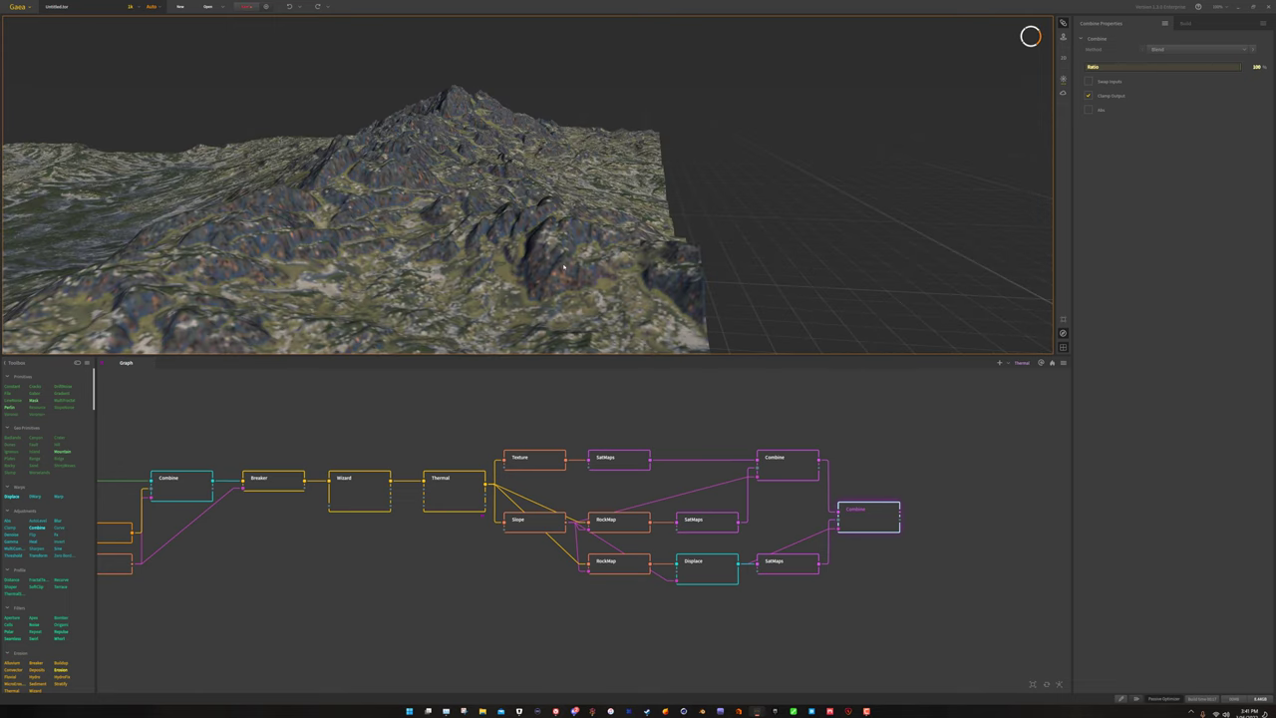
Browse the Rocky library for the SatMaps after the upper RockMap and assign a light blue-grey map.
click(704, 525)
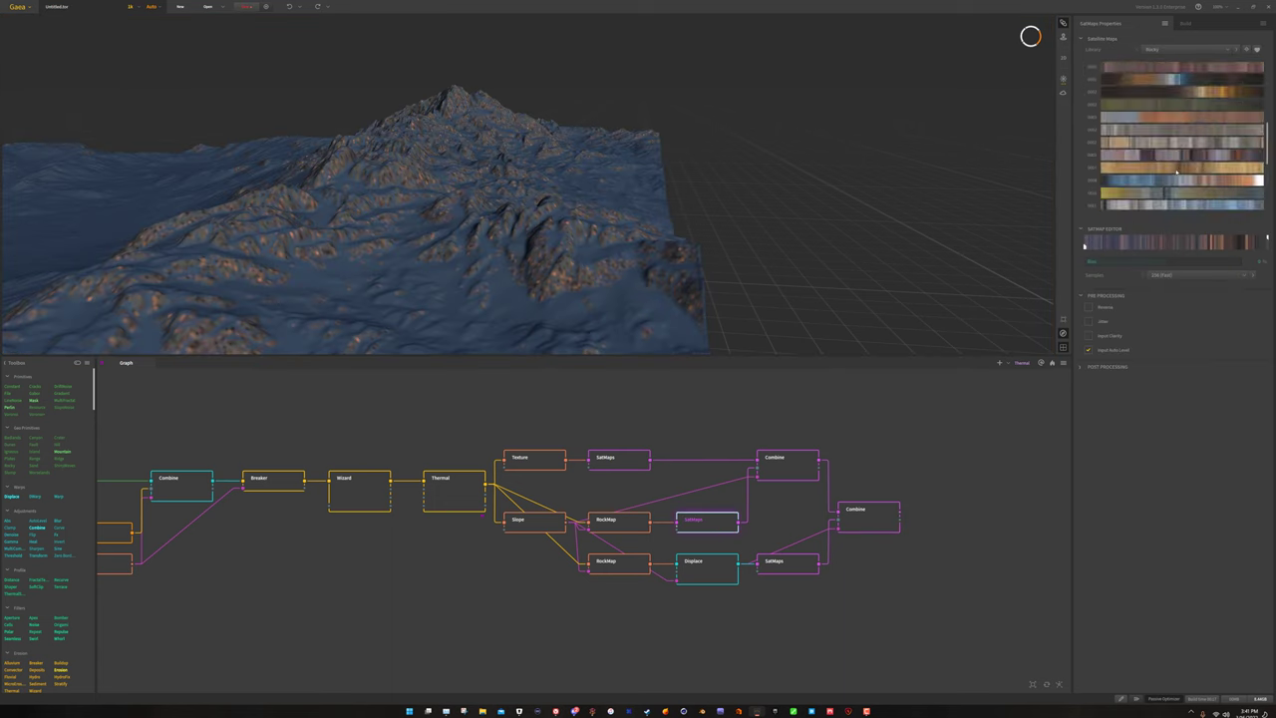
click(1168, 145)
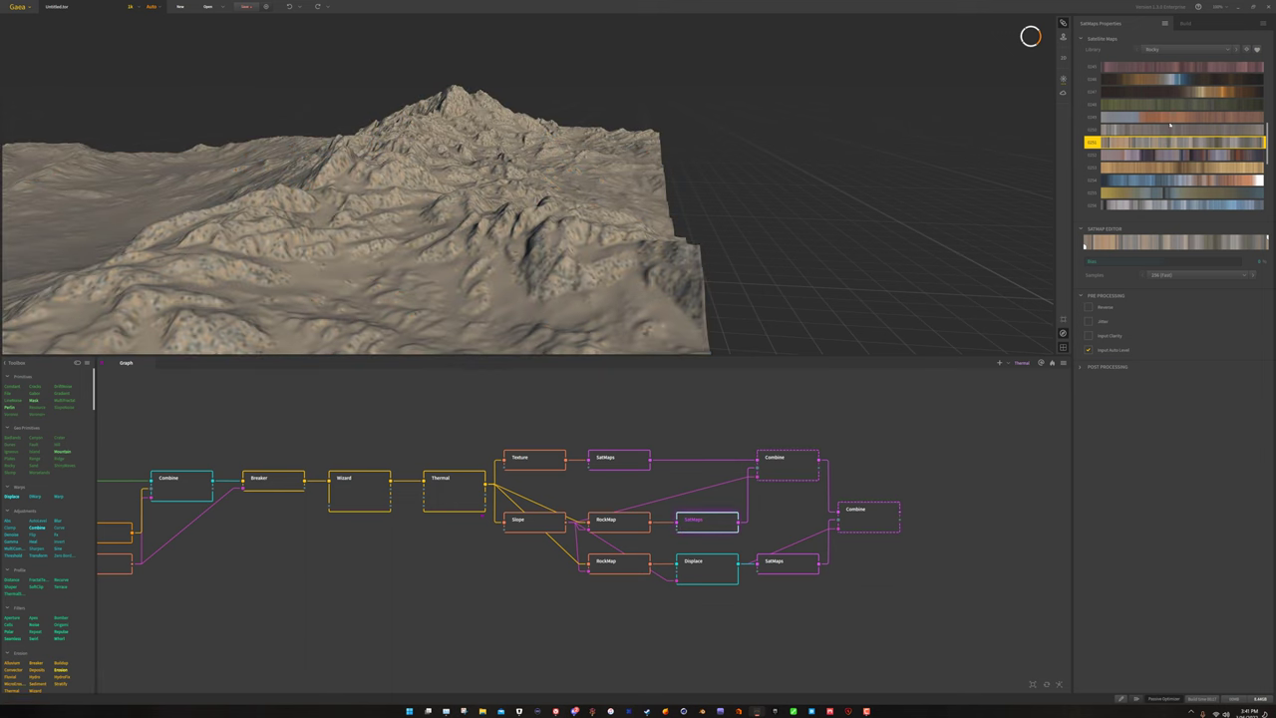
click(1171, 120)
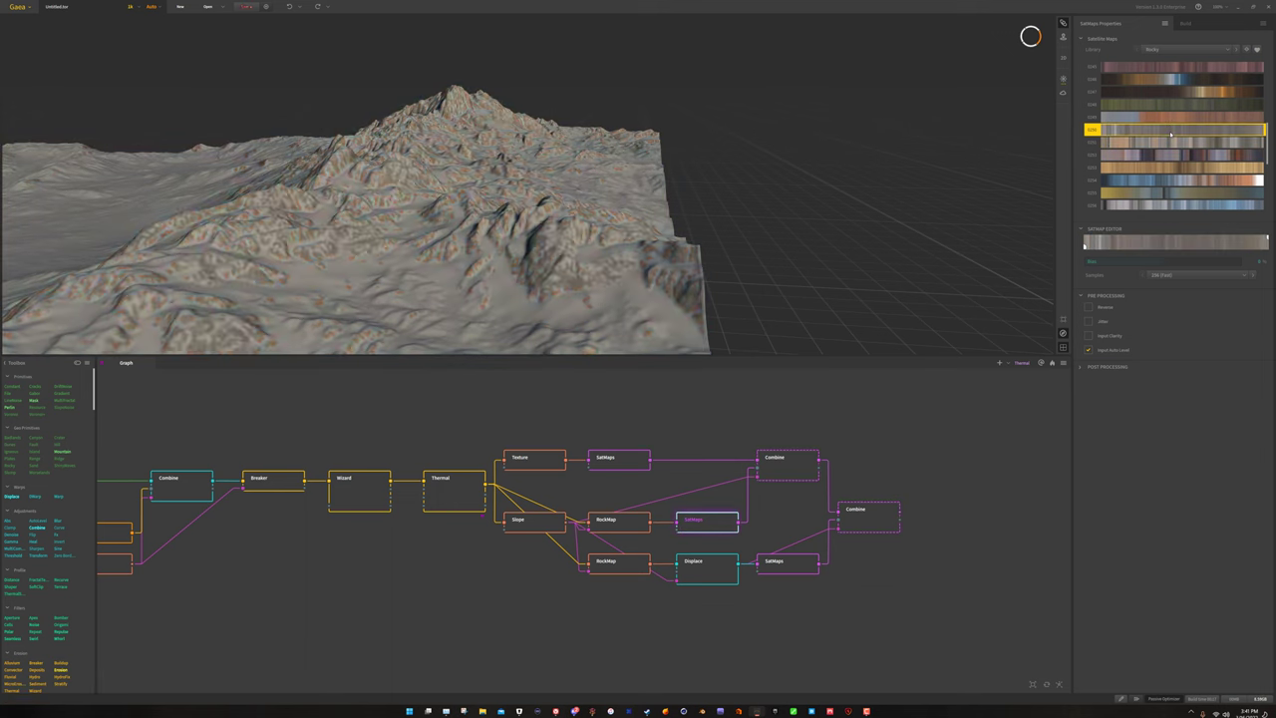
scroll(1171, 135, down, 10)
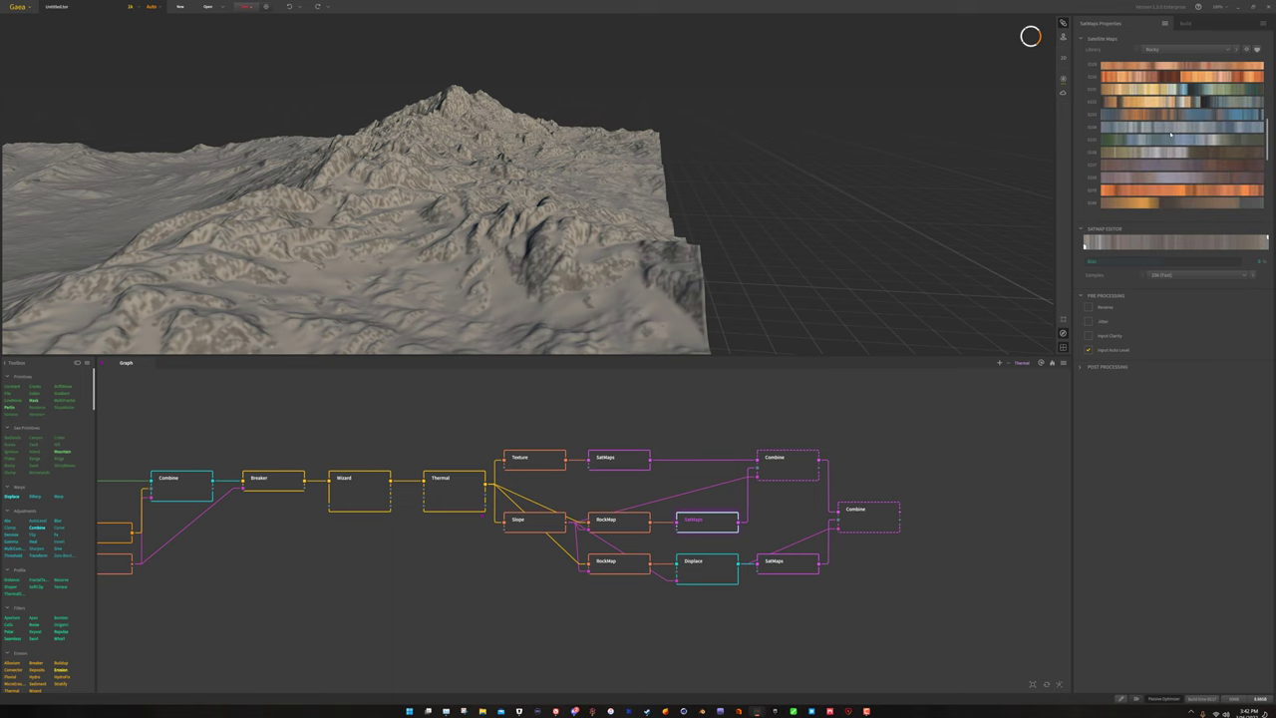
click(1171, 146)
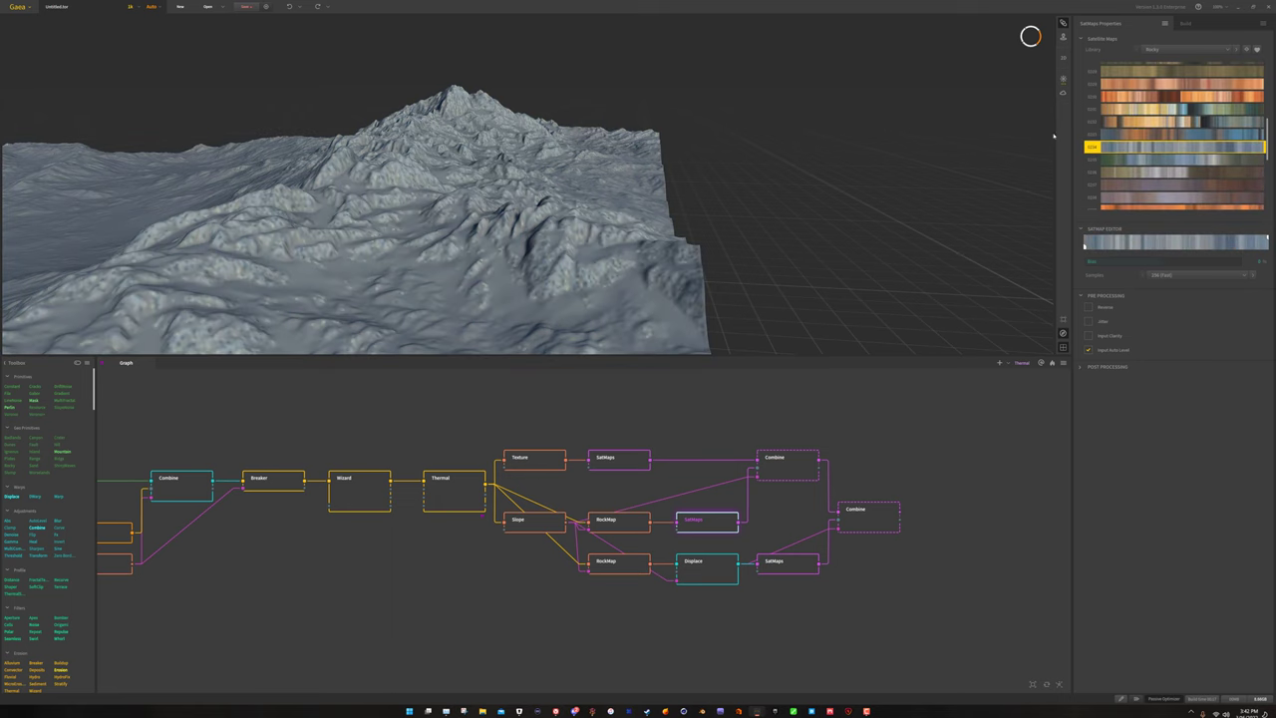
Compare the first color Combine with the last Combine using the blue-grey rock map.
click(797, 474)
click(866, 522)
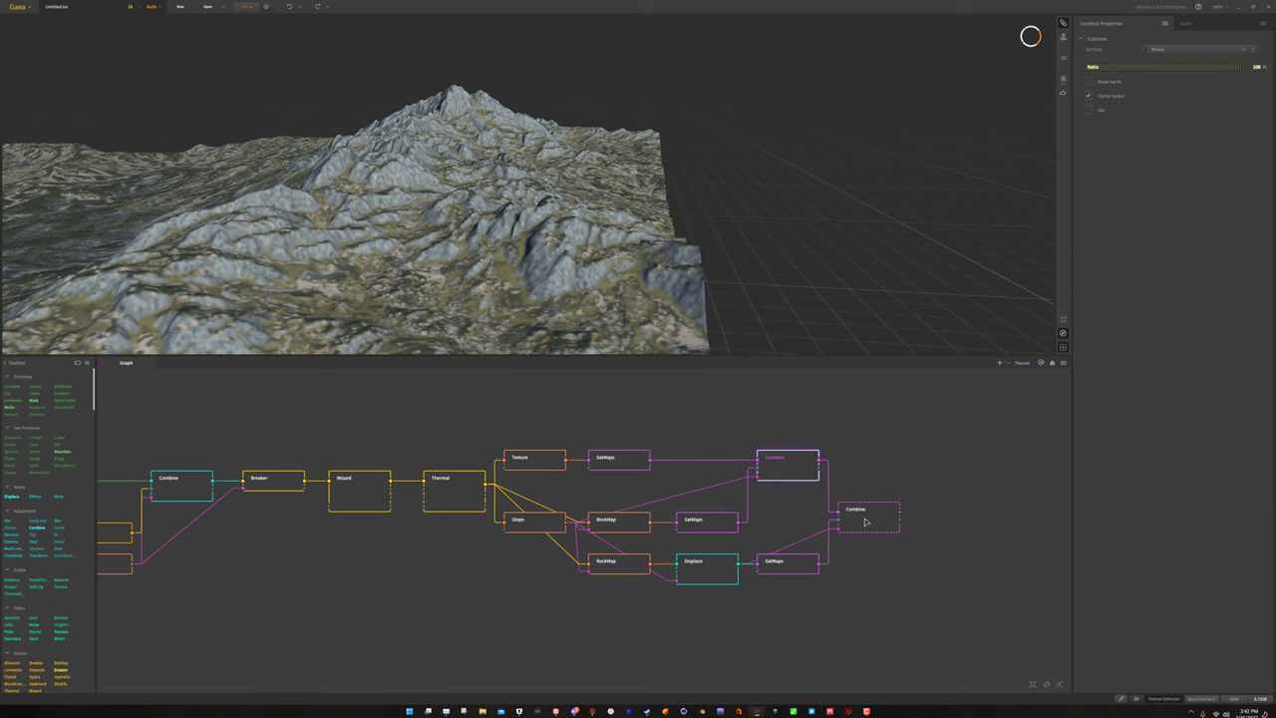
click(787, 471)
click(863, 526)
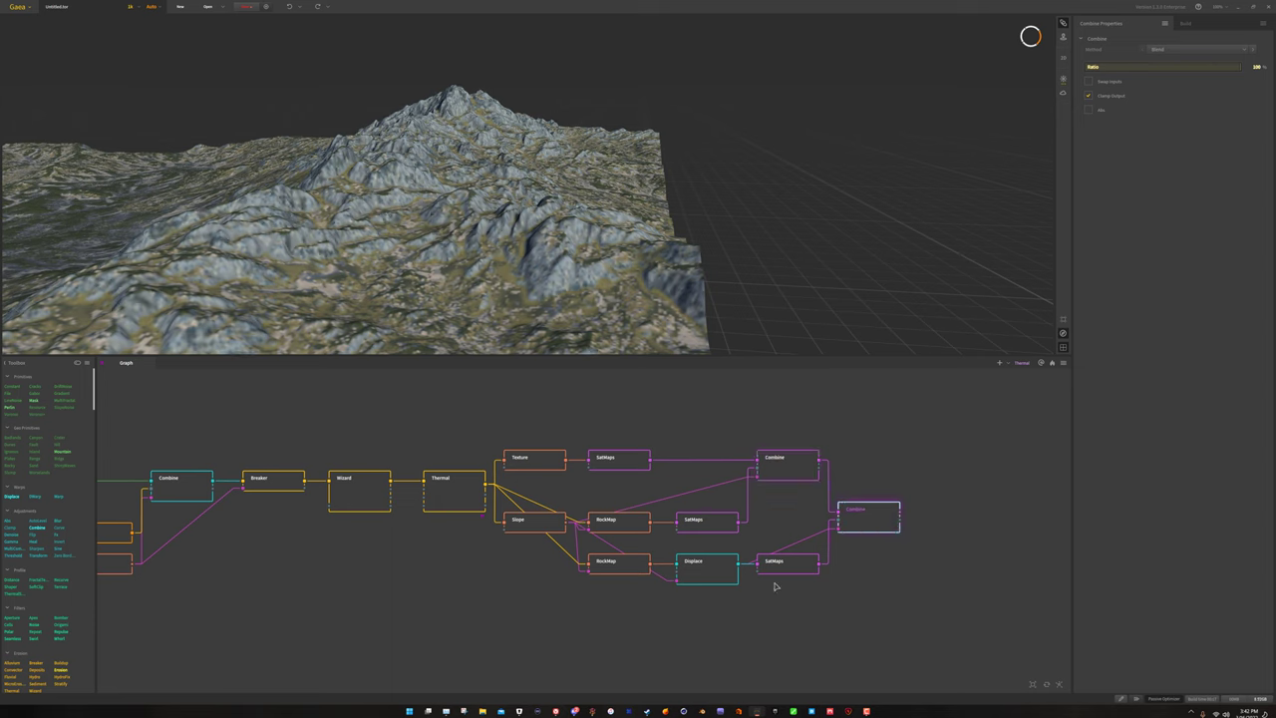
Add an AutoLevel node fed by Displace and apply Equalize in it.
click(711, 580)
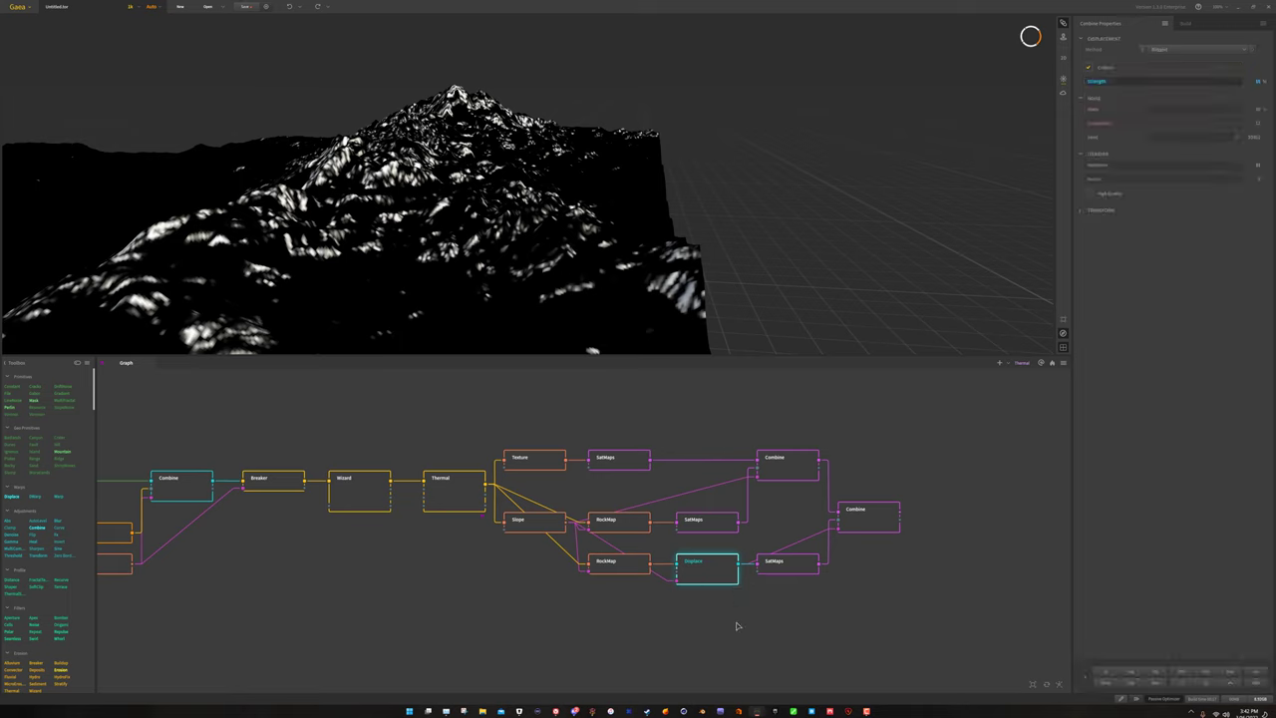
drag(738, 570, 770, 623)
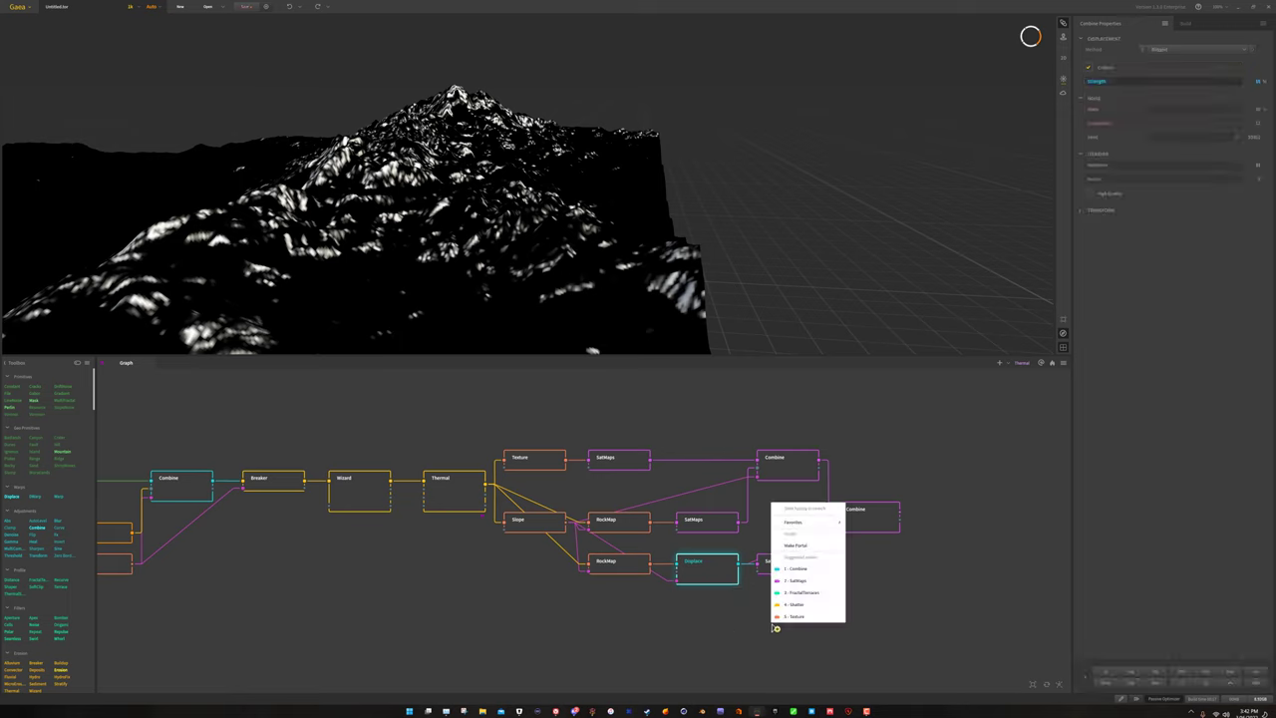
key(Escape)
text(auto)
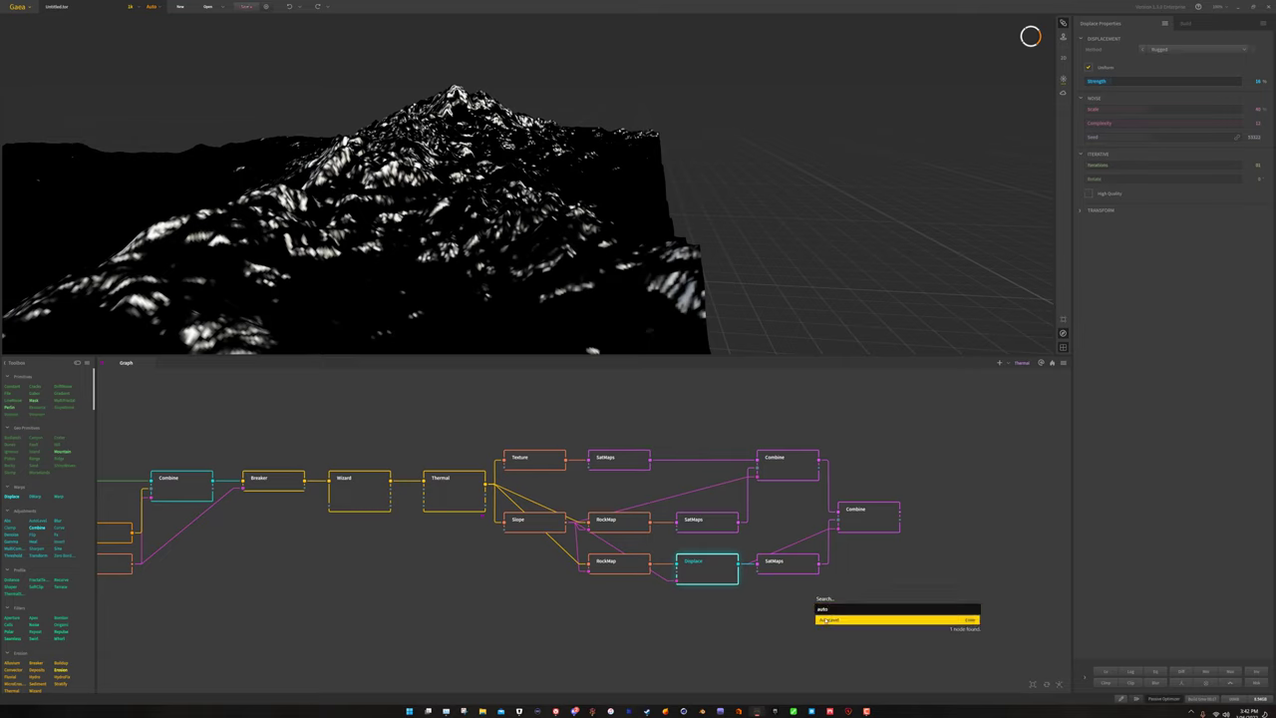
click(815, 620)
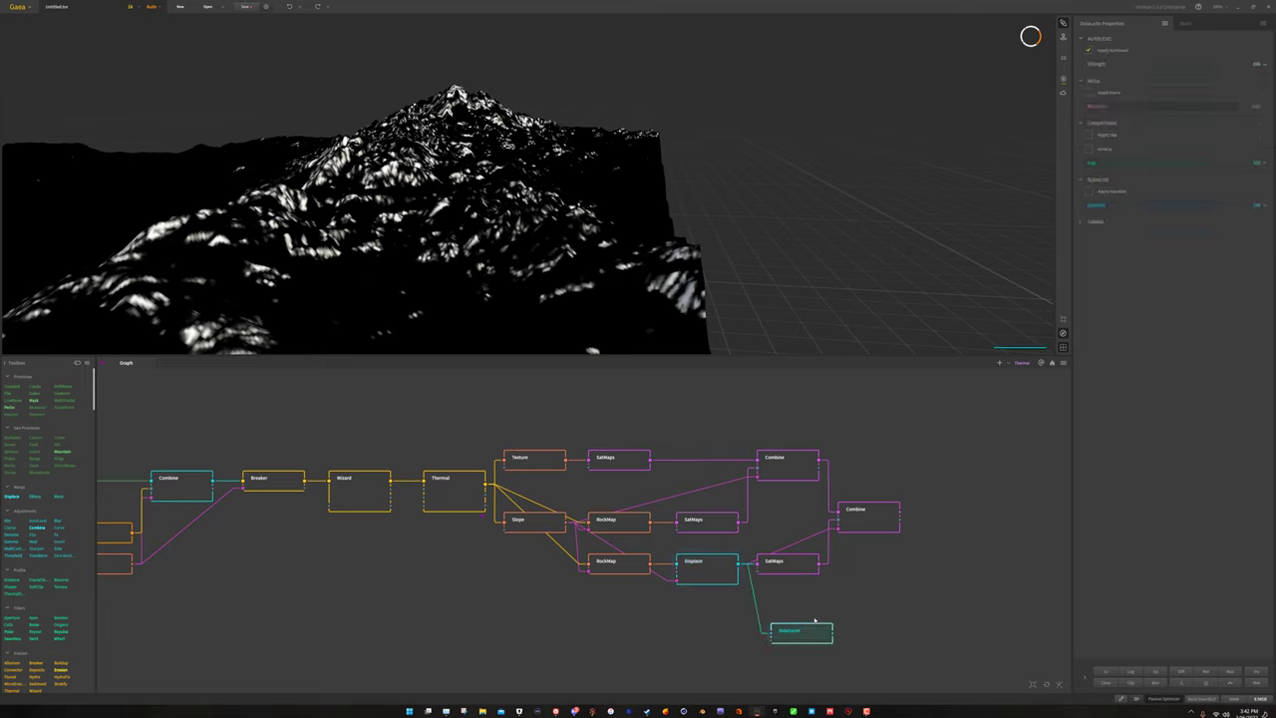
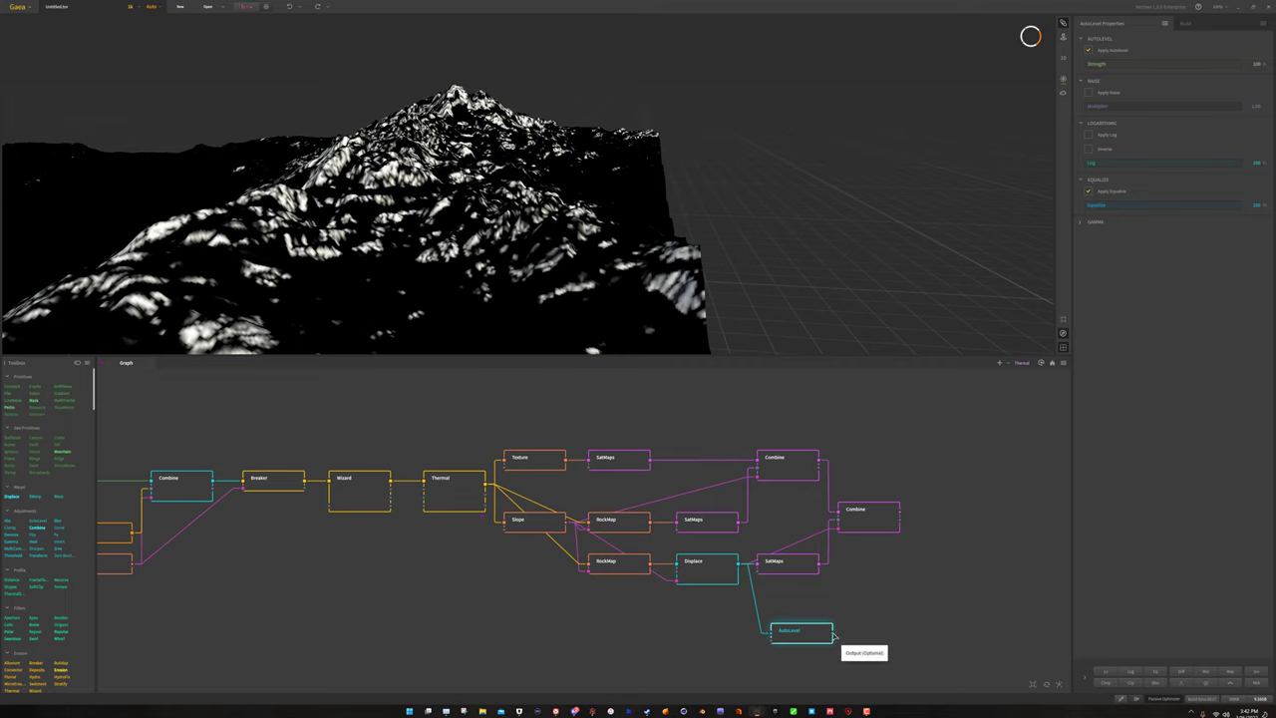
Connect AutoLevel to the dark SatMaps input and the last Combine's mask, and compare both color Combine nodes.
drag(833, 633, 757, 564)
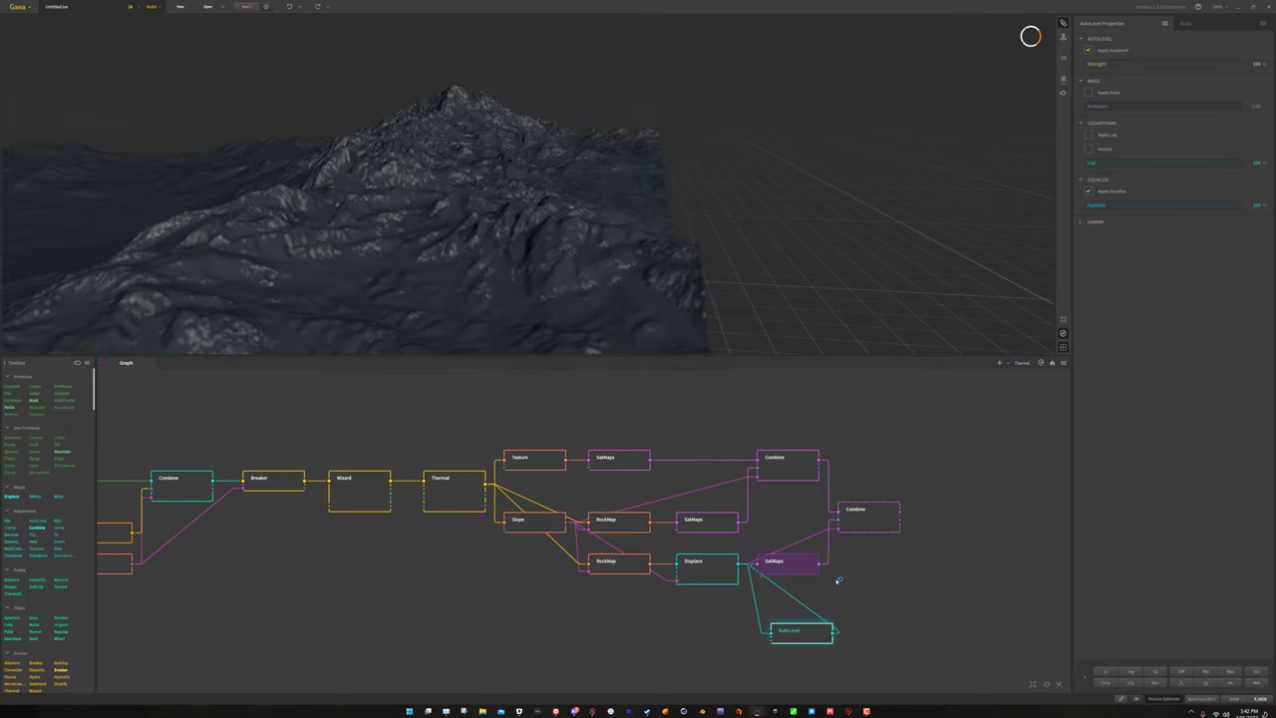
drag(838, 536, 833, 636)
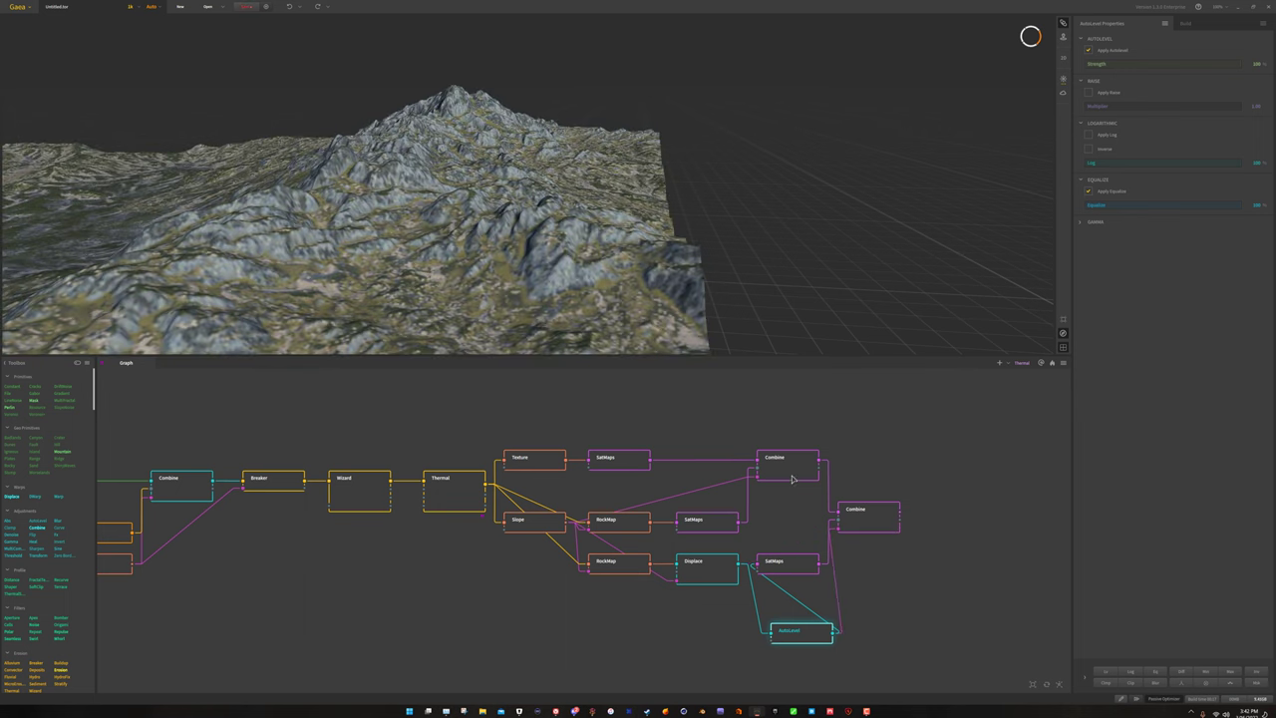
click(860, 520)
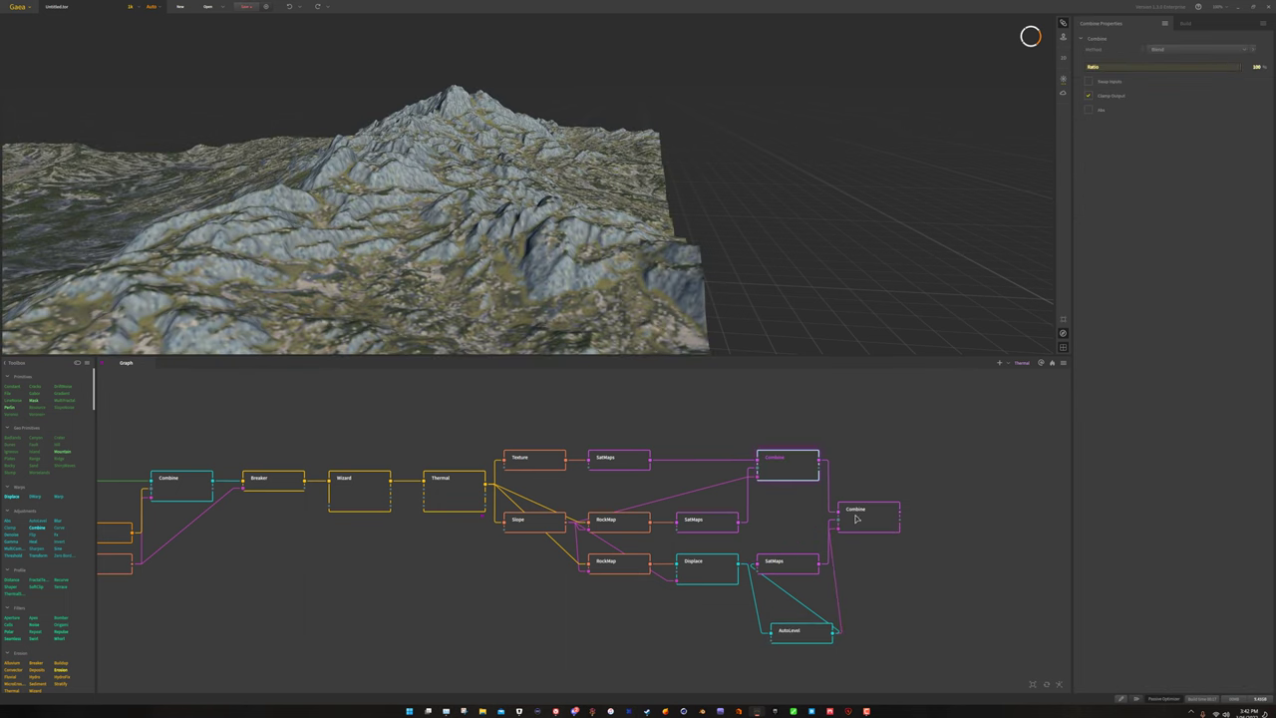
click(770, 470)
click(864, 520)
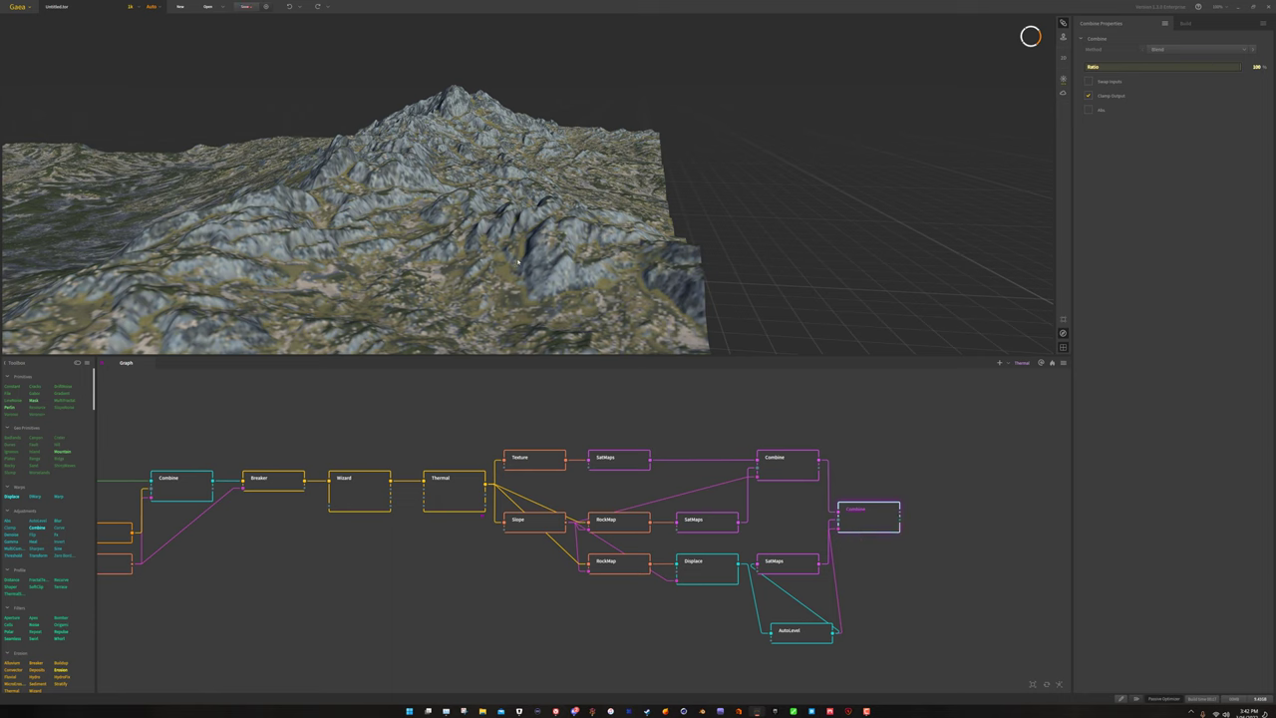
Rearrange the graph so AutoLevel sits between Displace and the dark SatMaps, with the last Combine aligned to the previous Combine.
drag(875, 520, 978, 518)
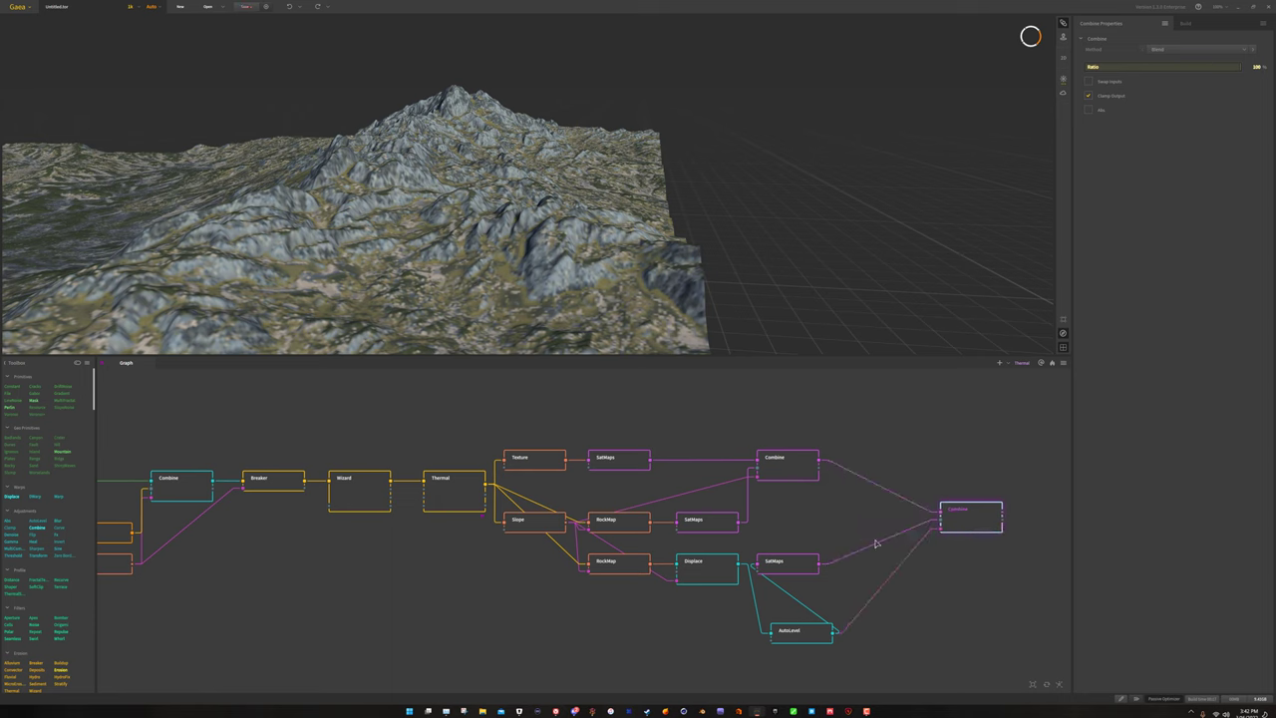
click(788, 562)
drag(891, 566, 894, 566)
drag(793, 635, 784, 569)
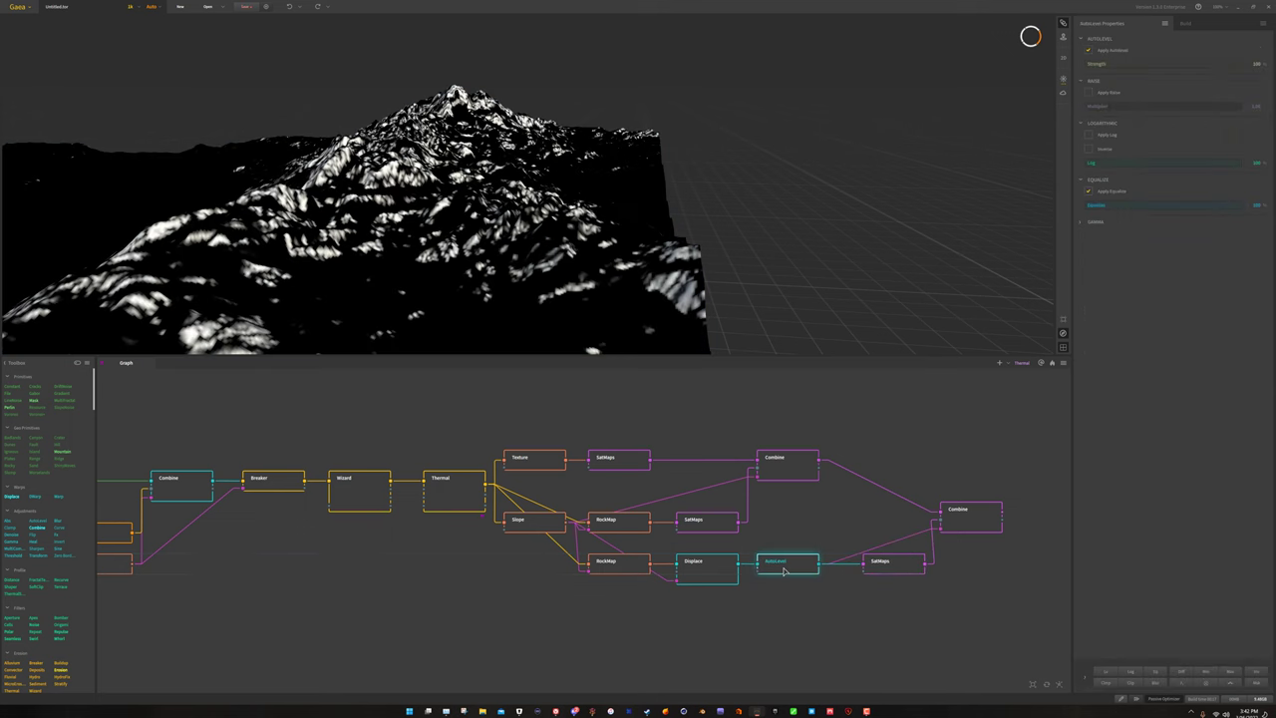
click(901, 563)
drag(891, 561, 880, 562)
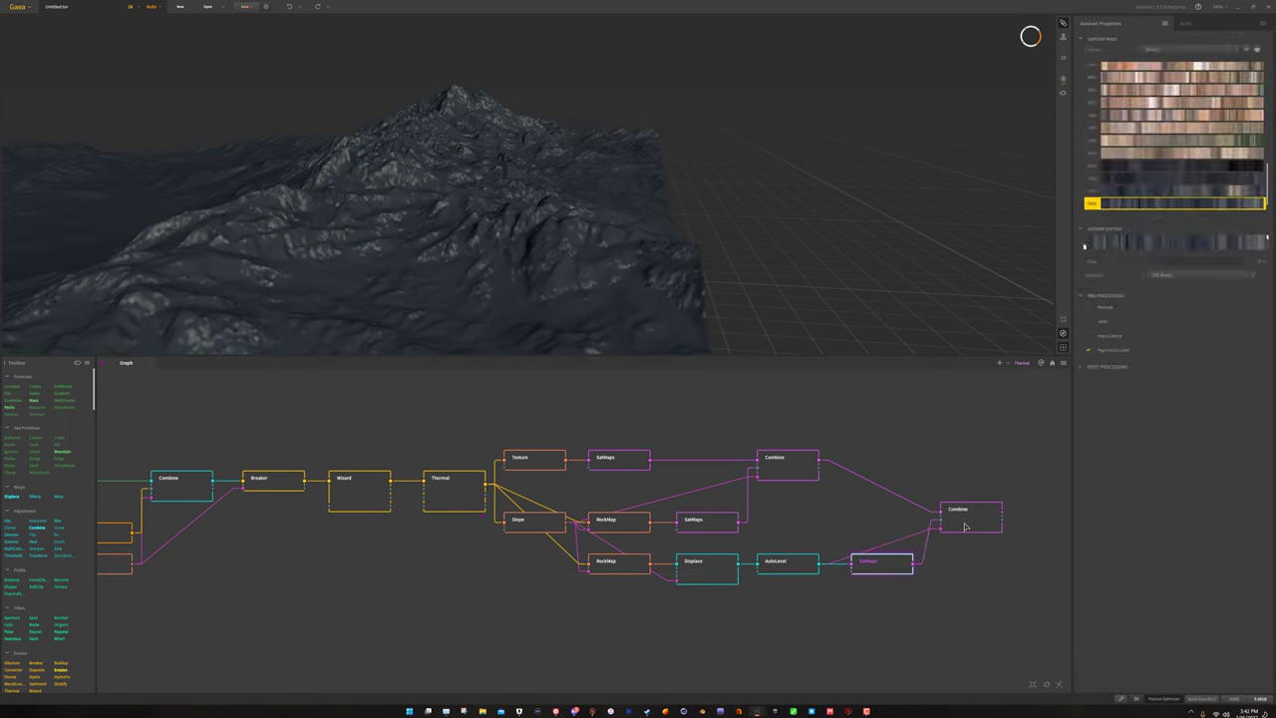
drag(965, 526, 957, 474)
Examine the blended rock and ground colors across the whole terrain from several angles.
drag(418, 231, 684, 198)
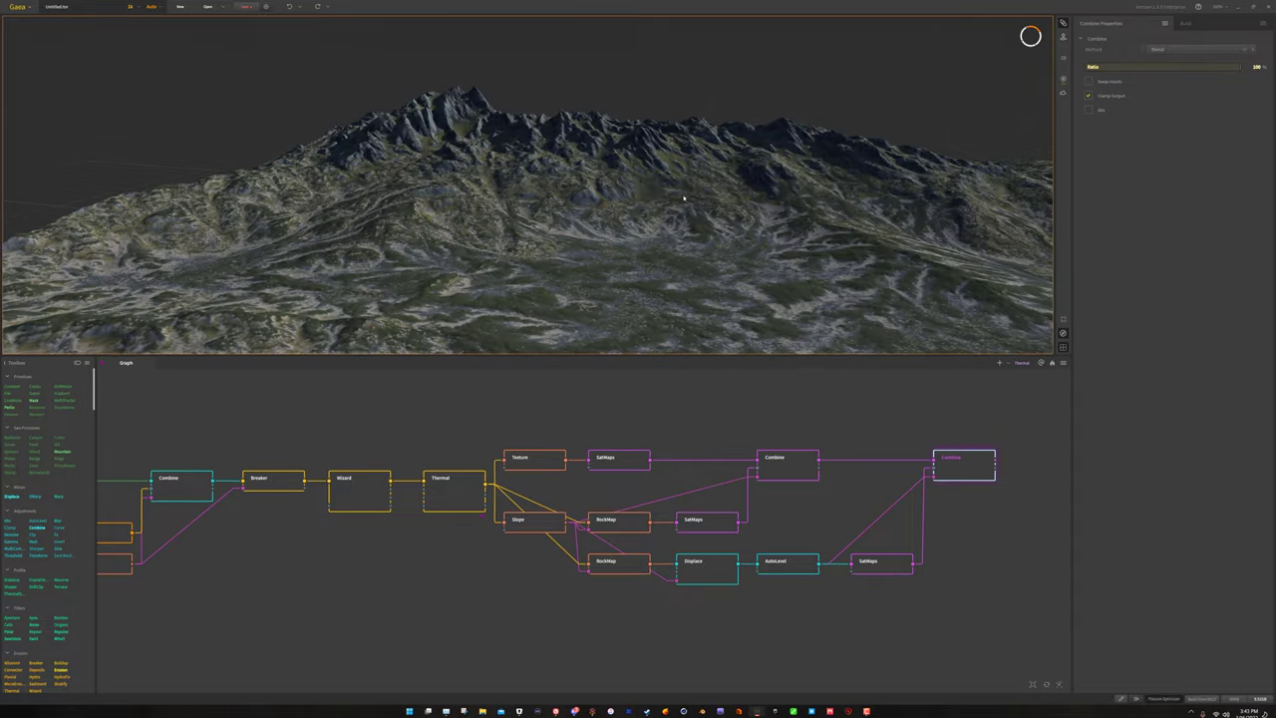
drag(647, 294, 647, 264)
drag(737, 262, 698, 267)
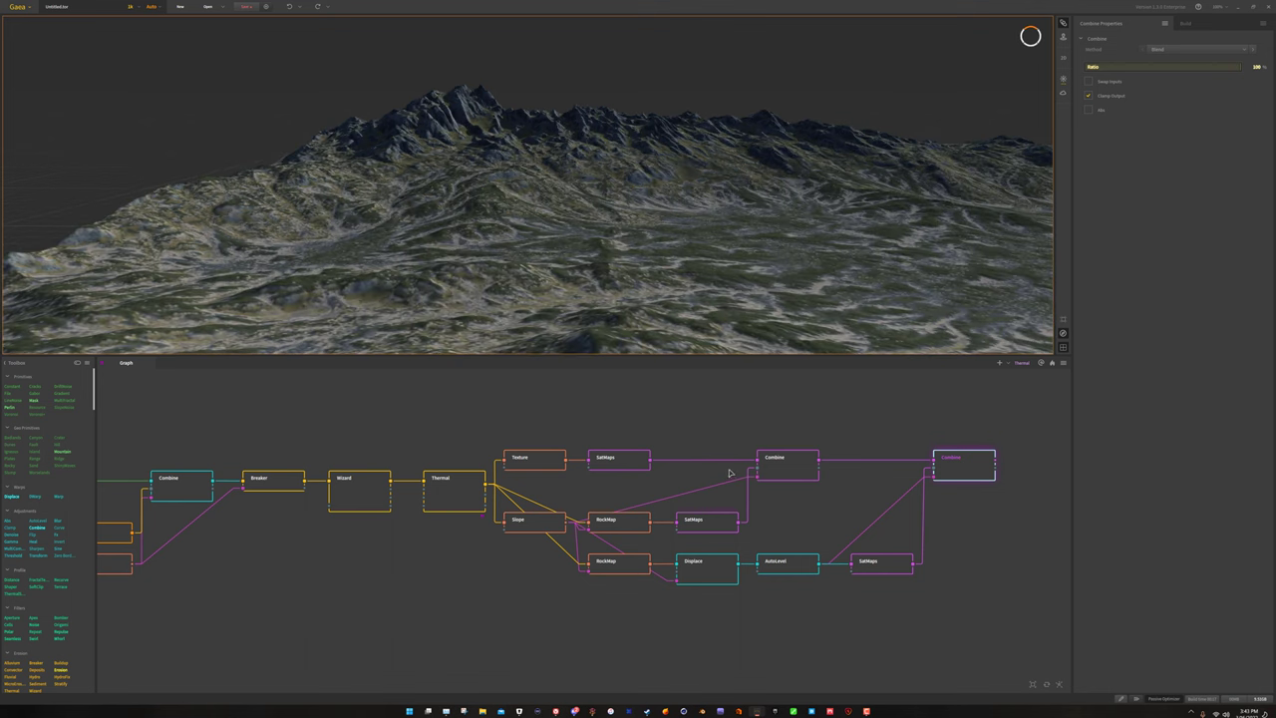
drag(689, 317, 765, 225)
drag(757, 306, 557, 272)
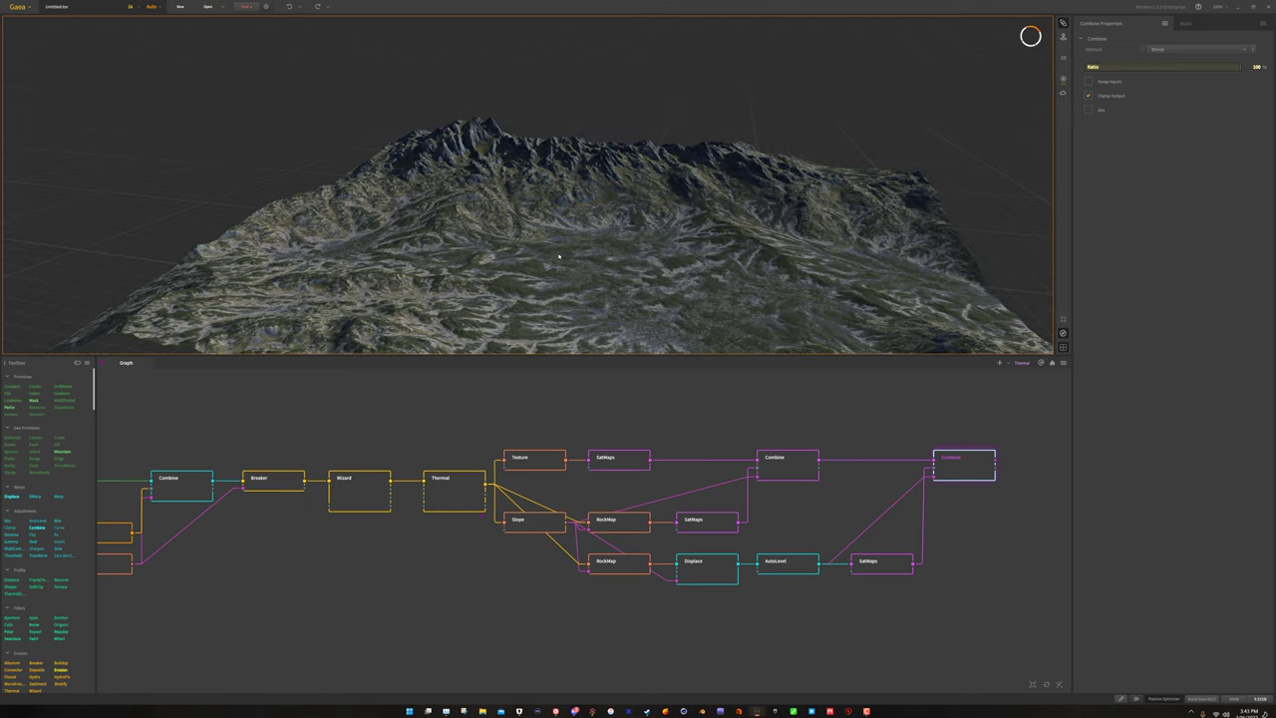
click(630, 629)
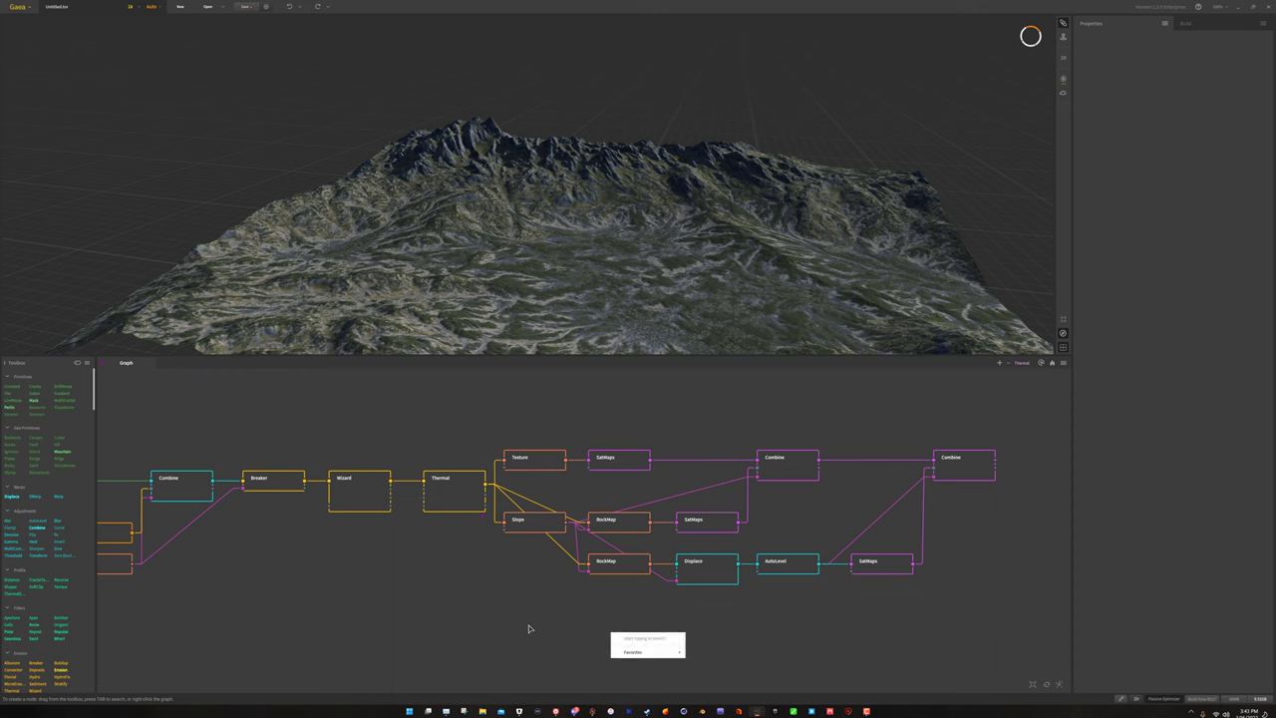
drag(602, 313, 599, 301)
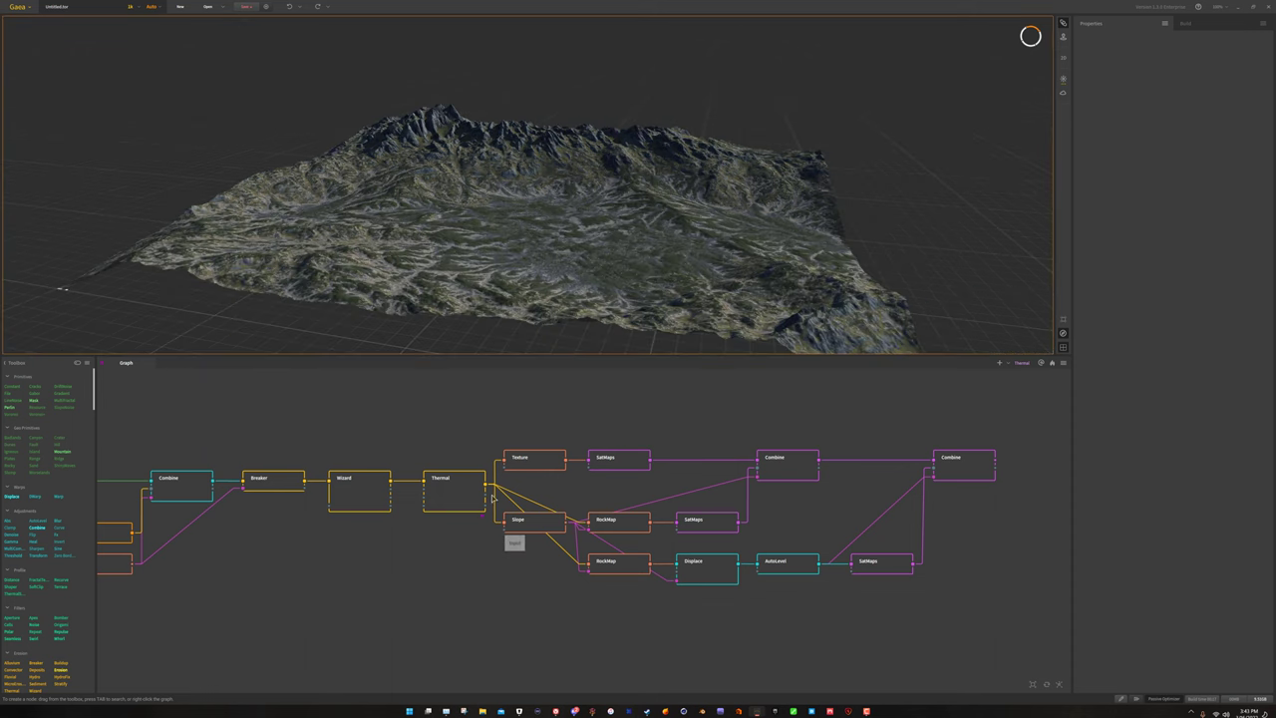
Add another Slope node fed by Thermal below the existing color branches.
drag(486, 486, 516, 628)
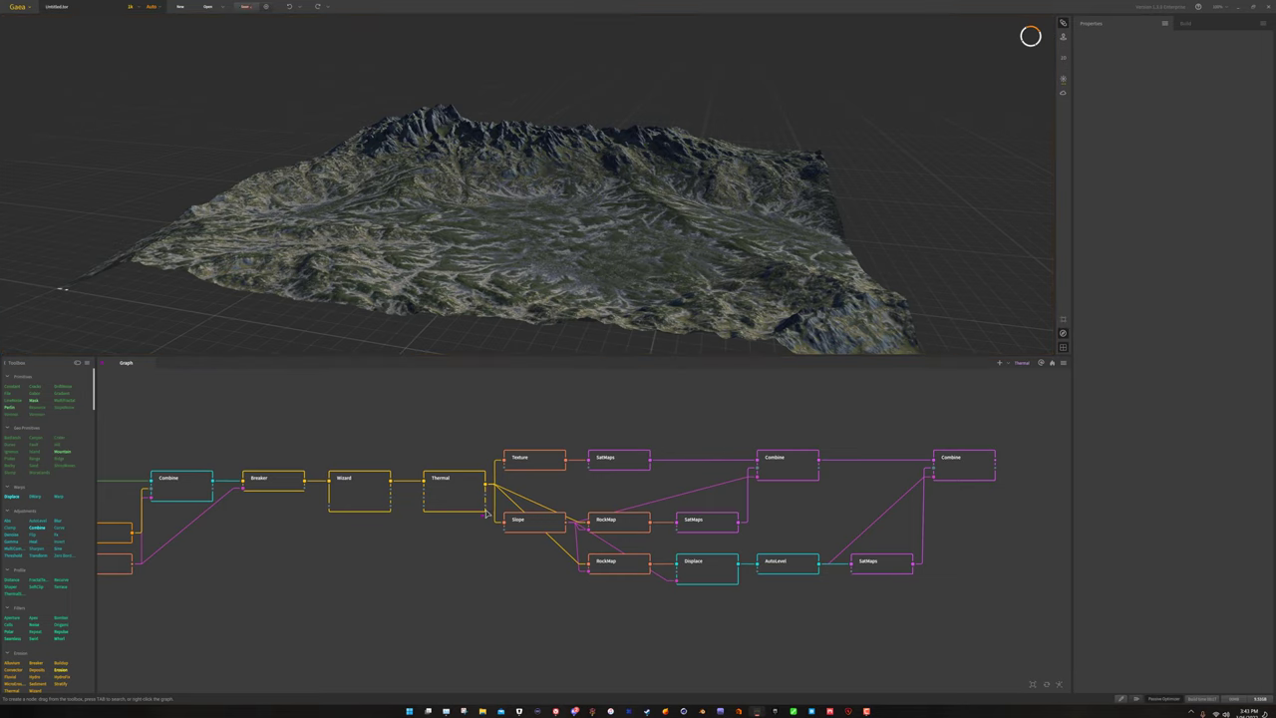
drag(487, 511, 510, 602)
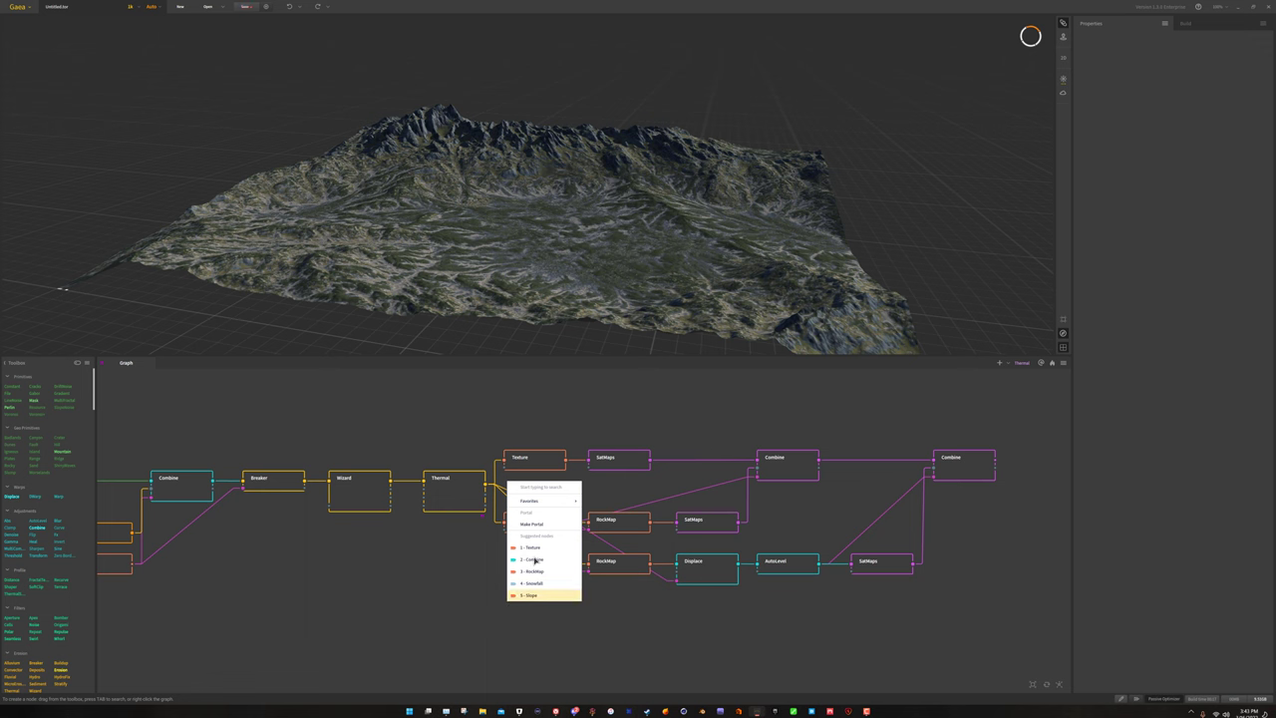
click(536, 596)
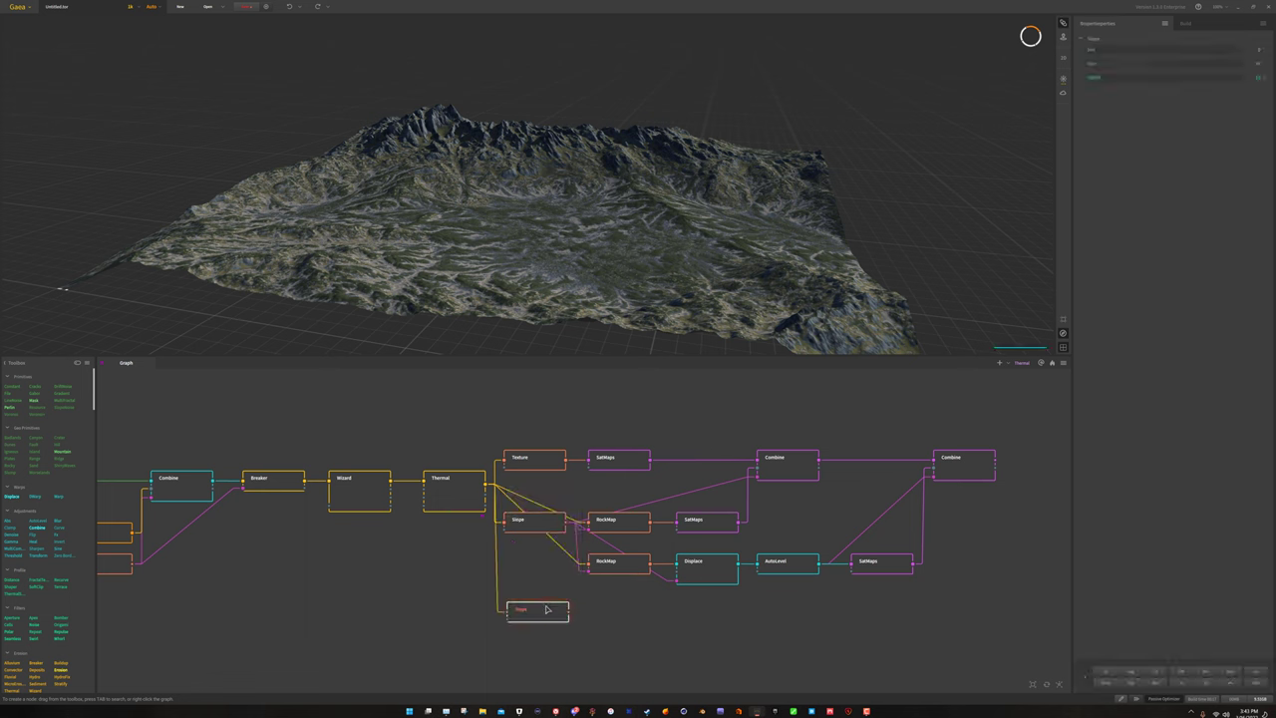
Add an Invert node fed by Height and place it below Breaker, with the new Slope aligned under the existing one.
drag(546, 613, 543, 619)
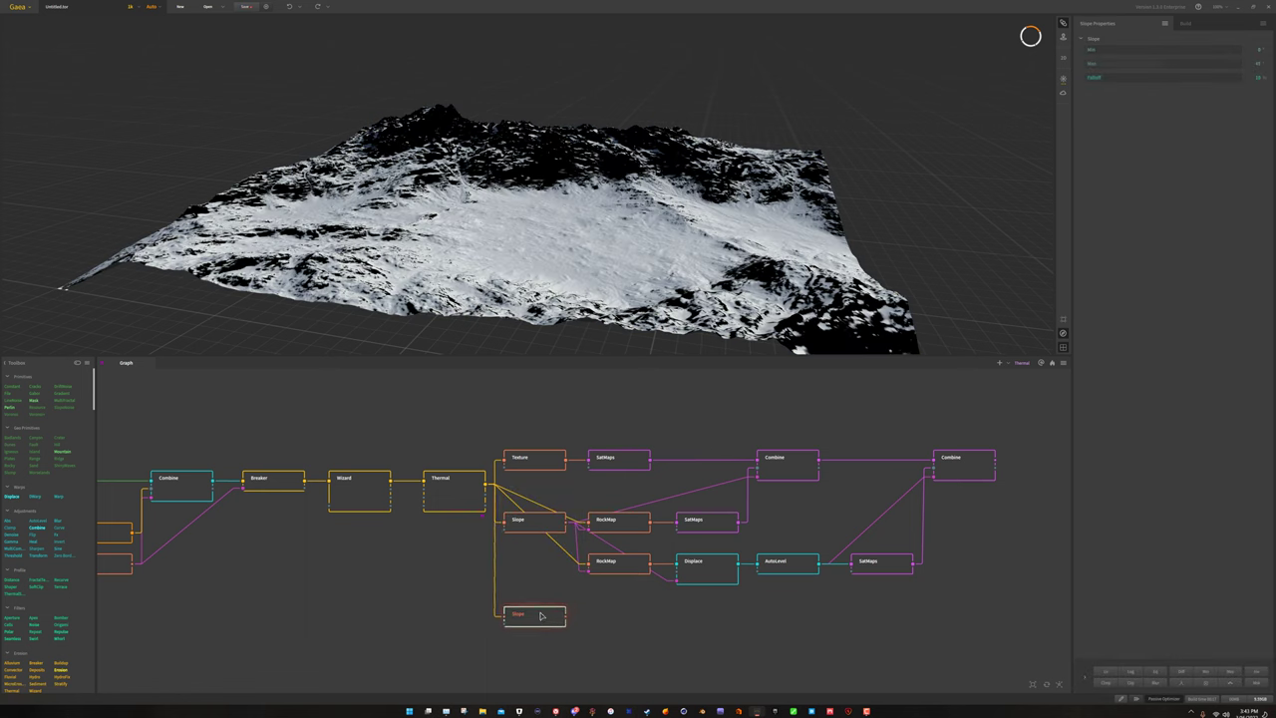
middle_drag(483, 591, 626, 585)
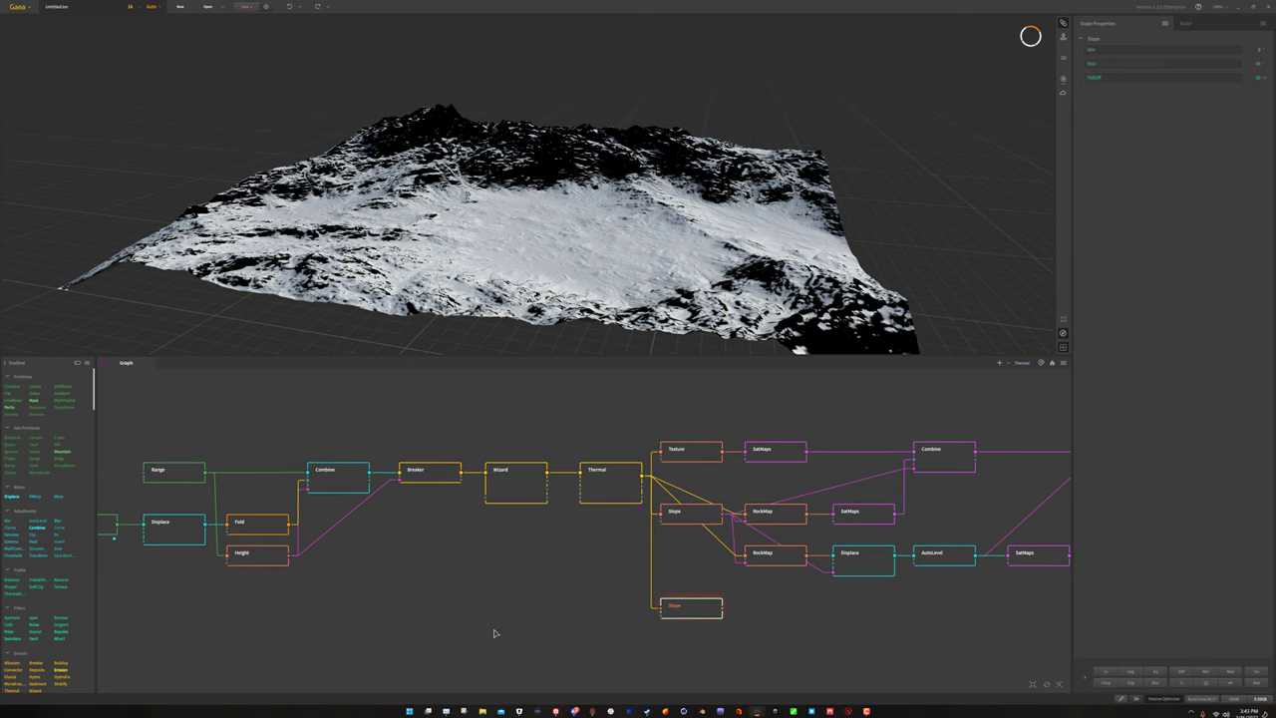
middle_drag(464, 620, 536, 628)
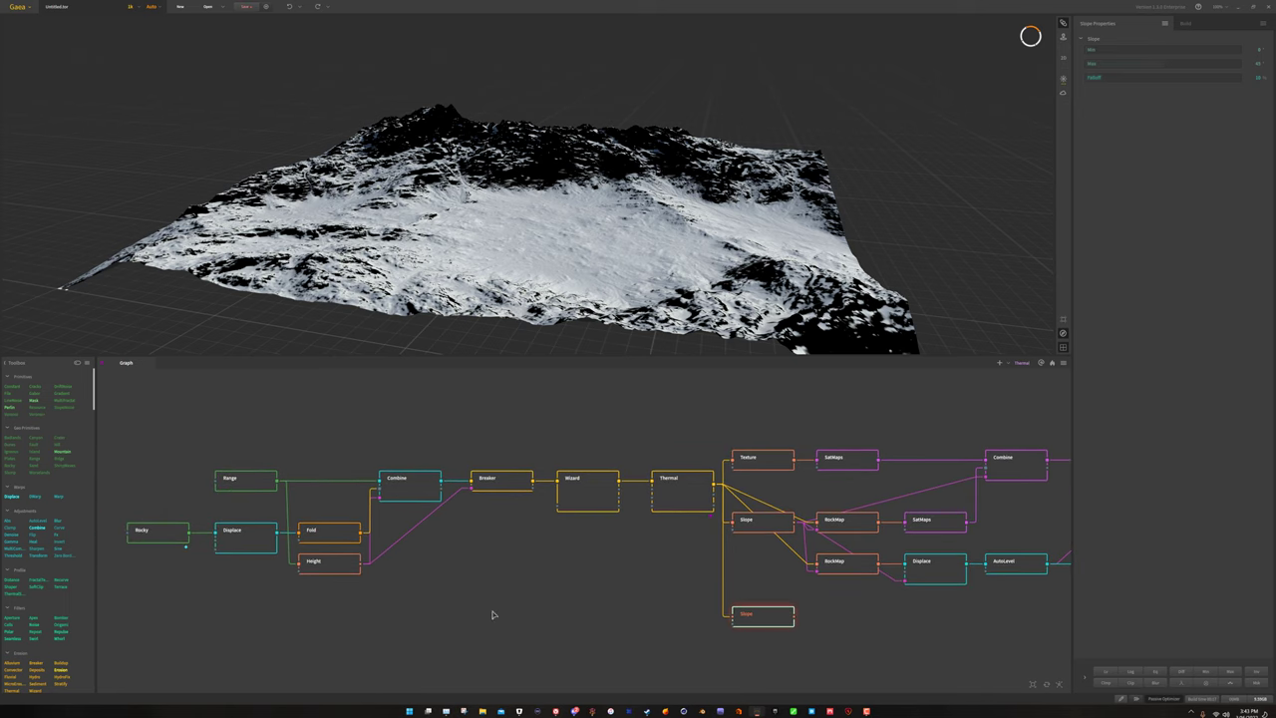
middle_drag(601, 609, 536, 604)
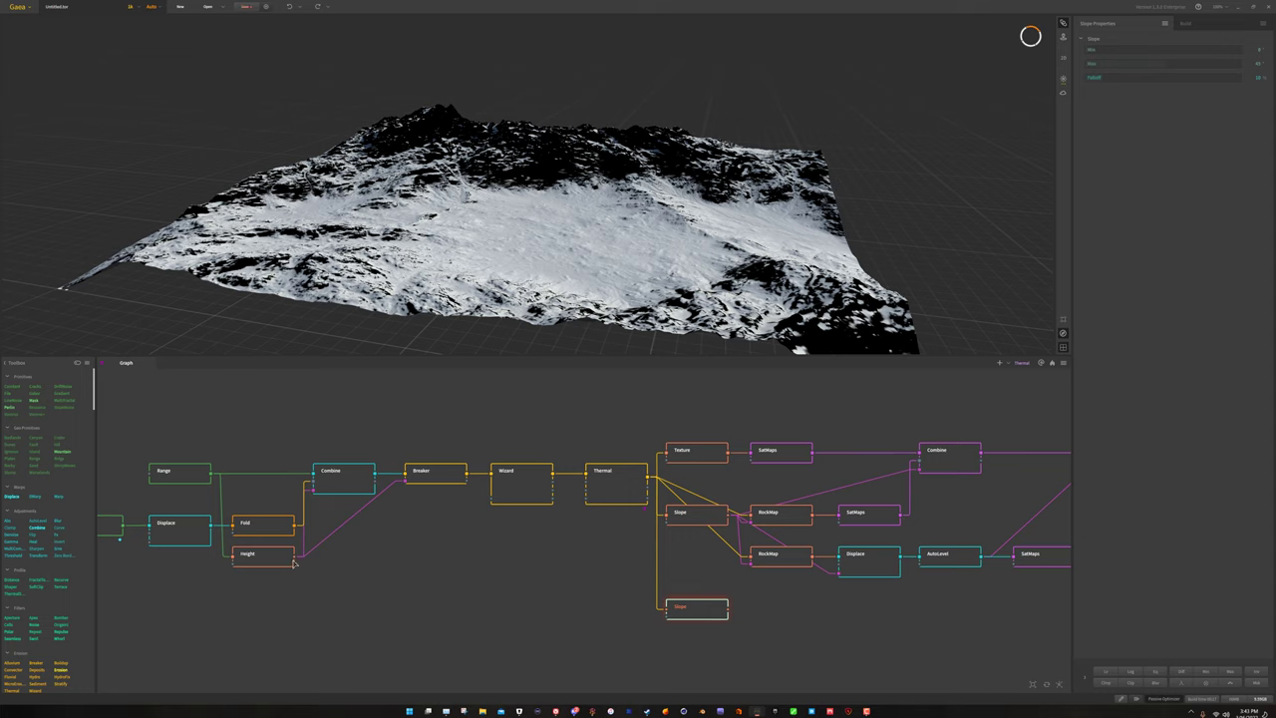
drag(295, 564, 385, 584)
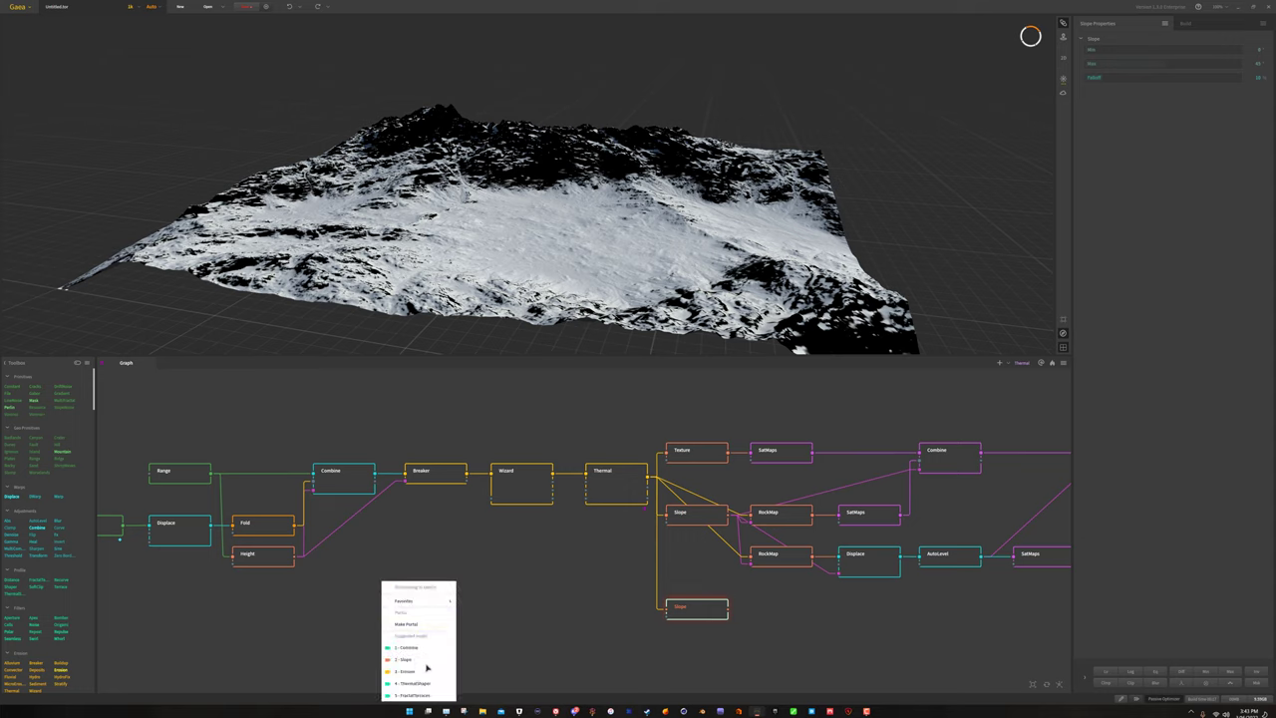
text(in)
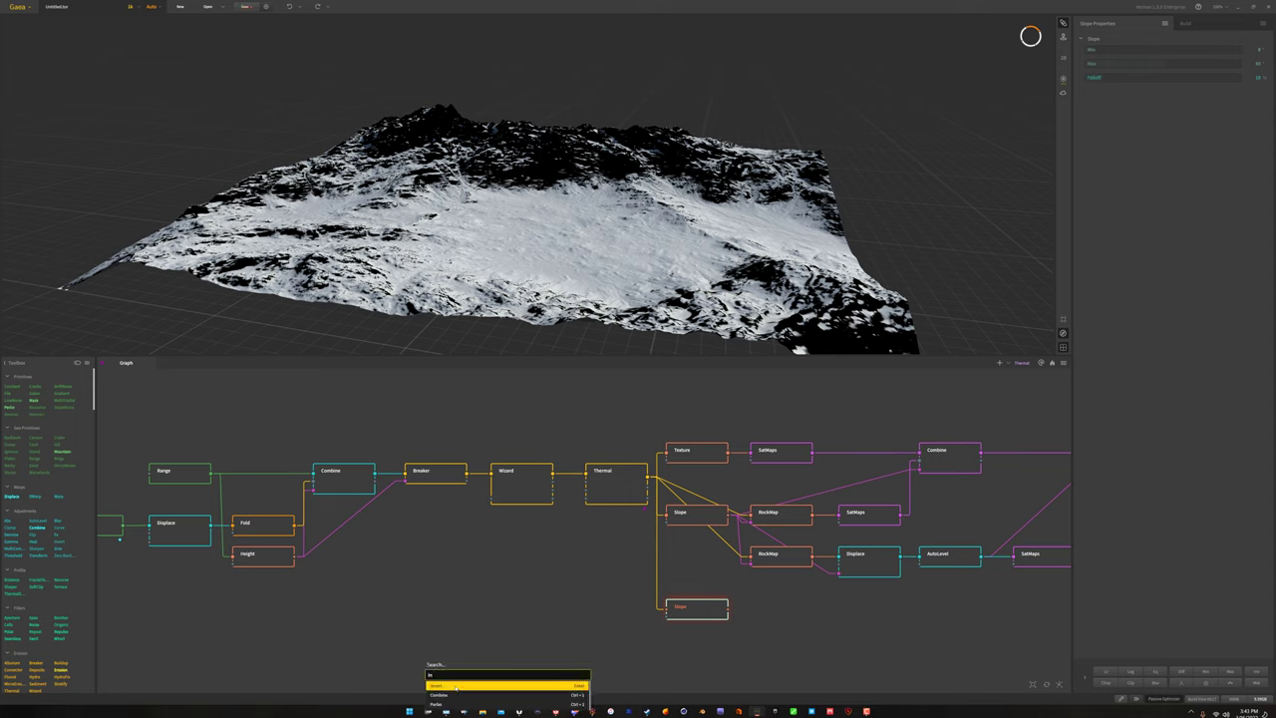
click(458, 684)
mouse_move(423, 591)
mouse_down()
mouse_move(444, 581)
mouse_move(430, 477)
mouse_move(443, 561)
mouse_up()
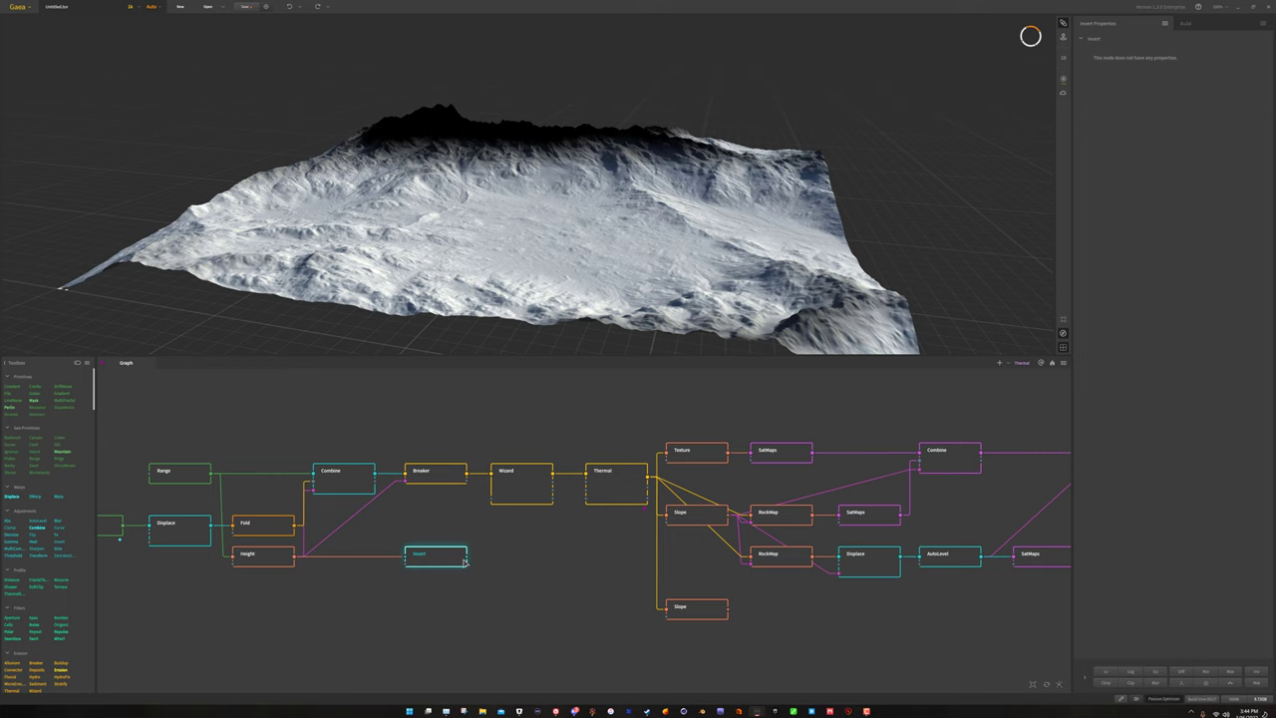
Connect Invert to the new Slope's mask input and check the masked slope on the terrain.
drag(466, 562, 666, 617)
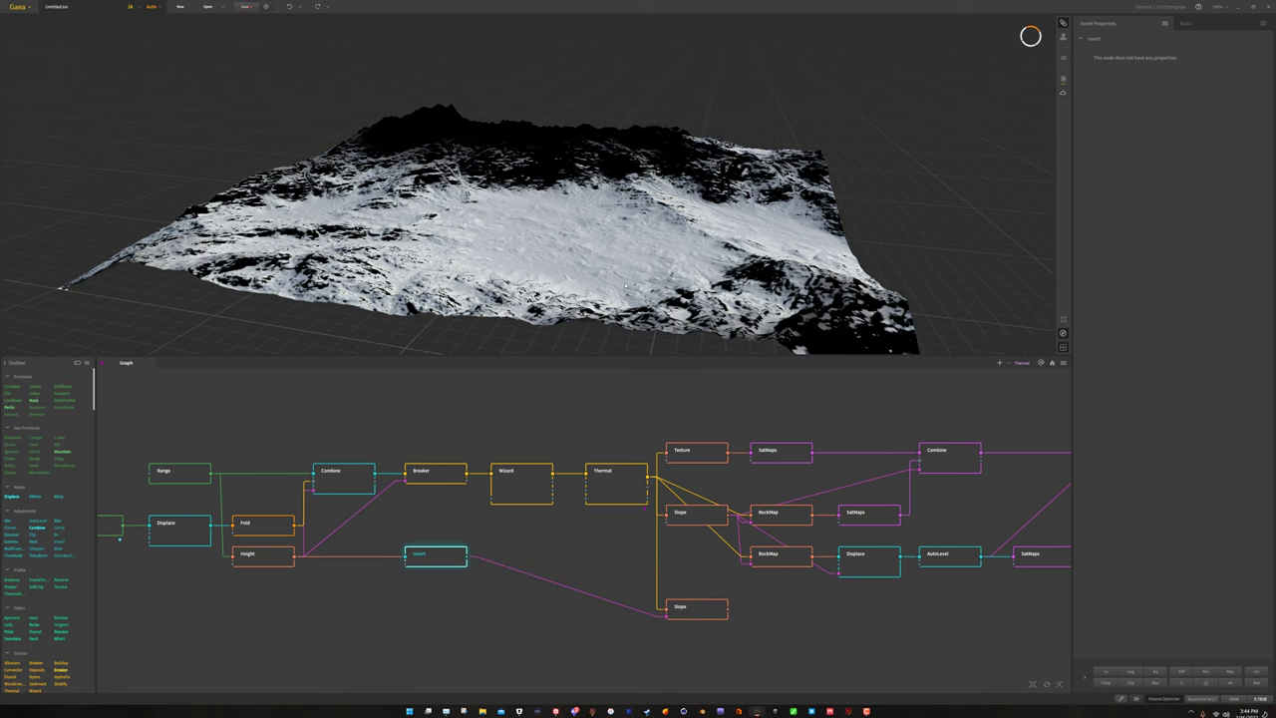
drag(627, 286, 592, 282)
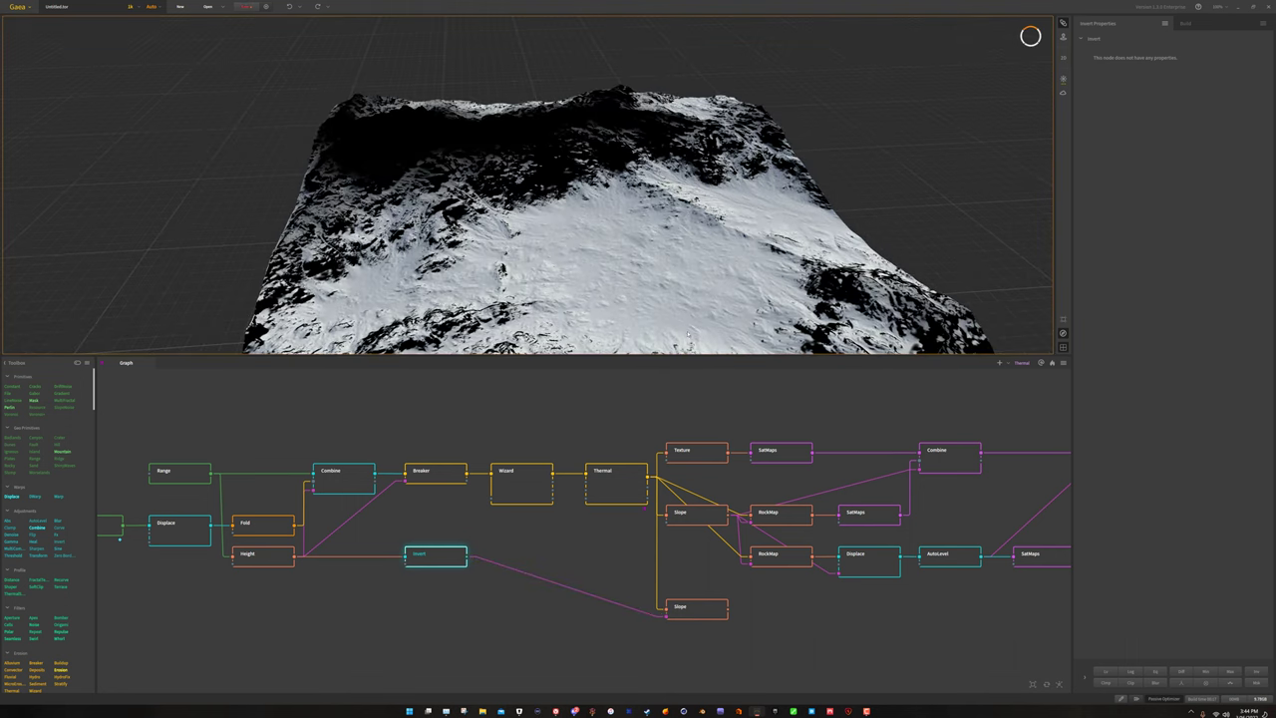
click(705, 618)
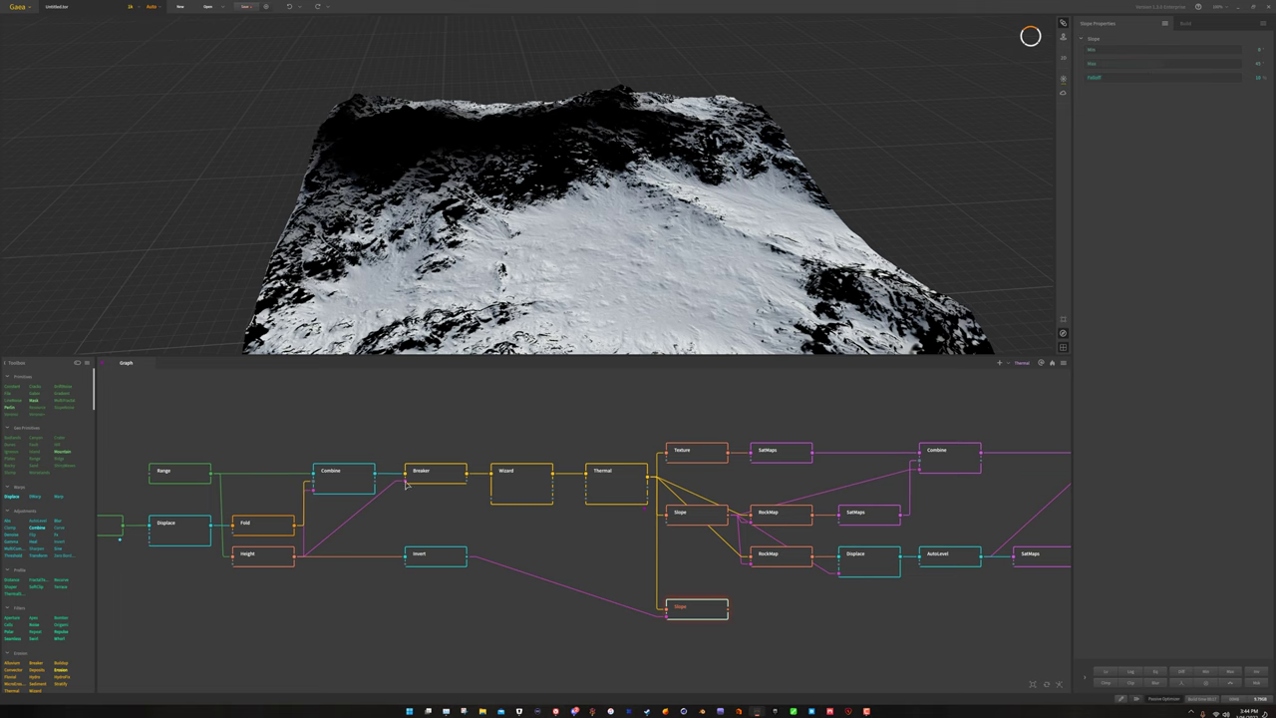
middle_drag(481, 592, 551, 579)
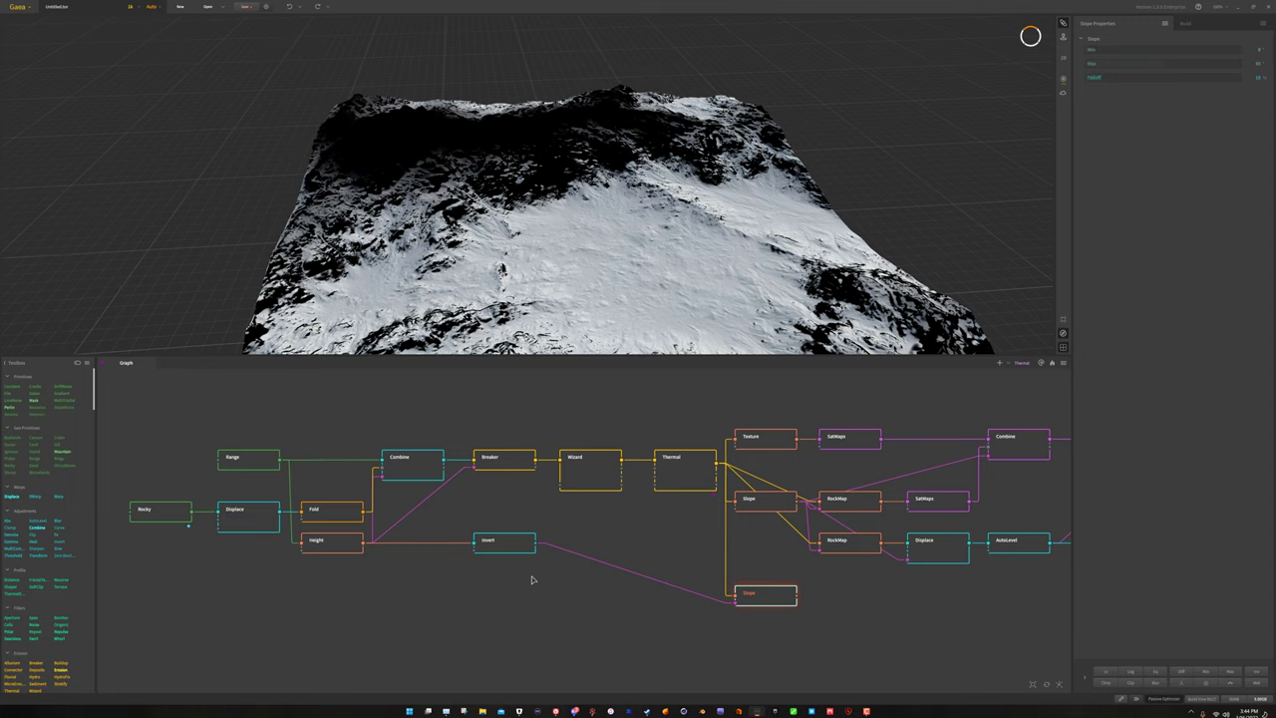
middle_drag(877, 633, 707, 633)
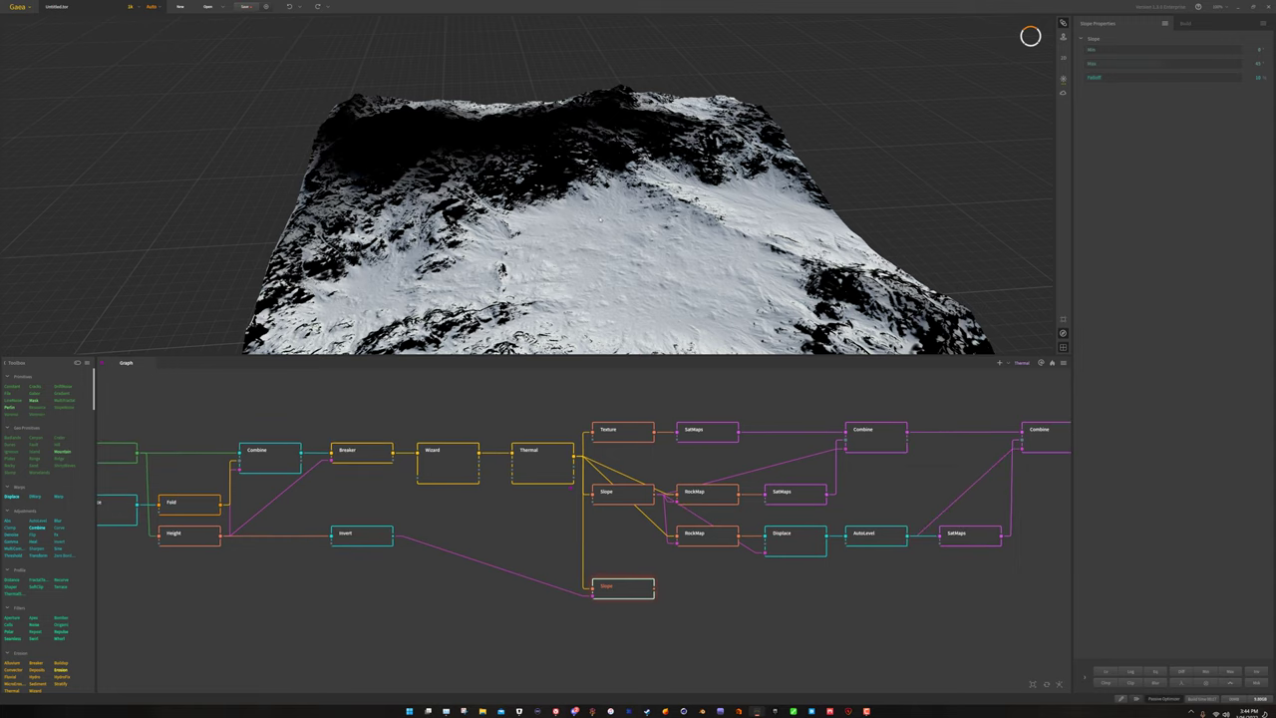
drag(660, 282, 643, 304)
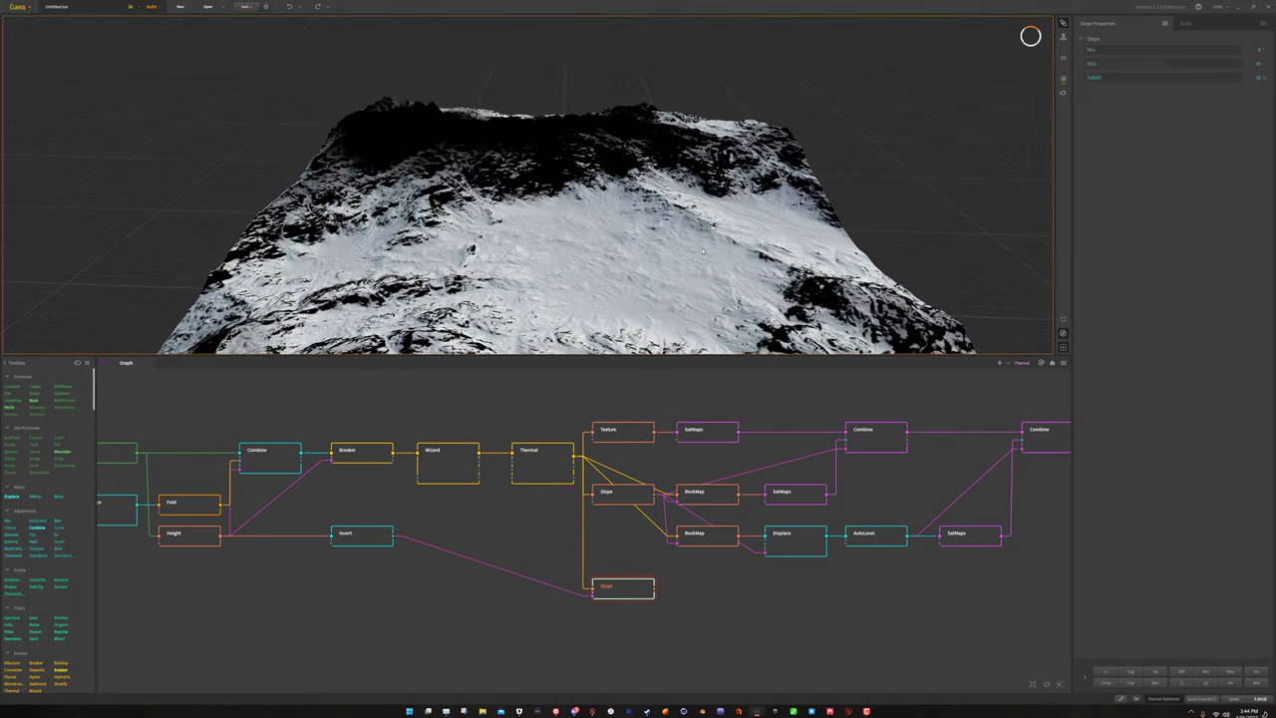
Lower the new Slope's Max angle to about 30° and inspect the mask around the peaks and valley.
click(633, 589)
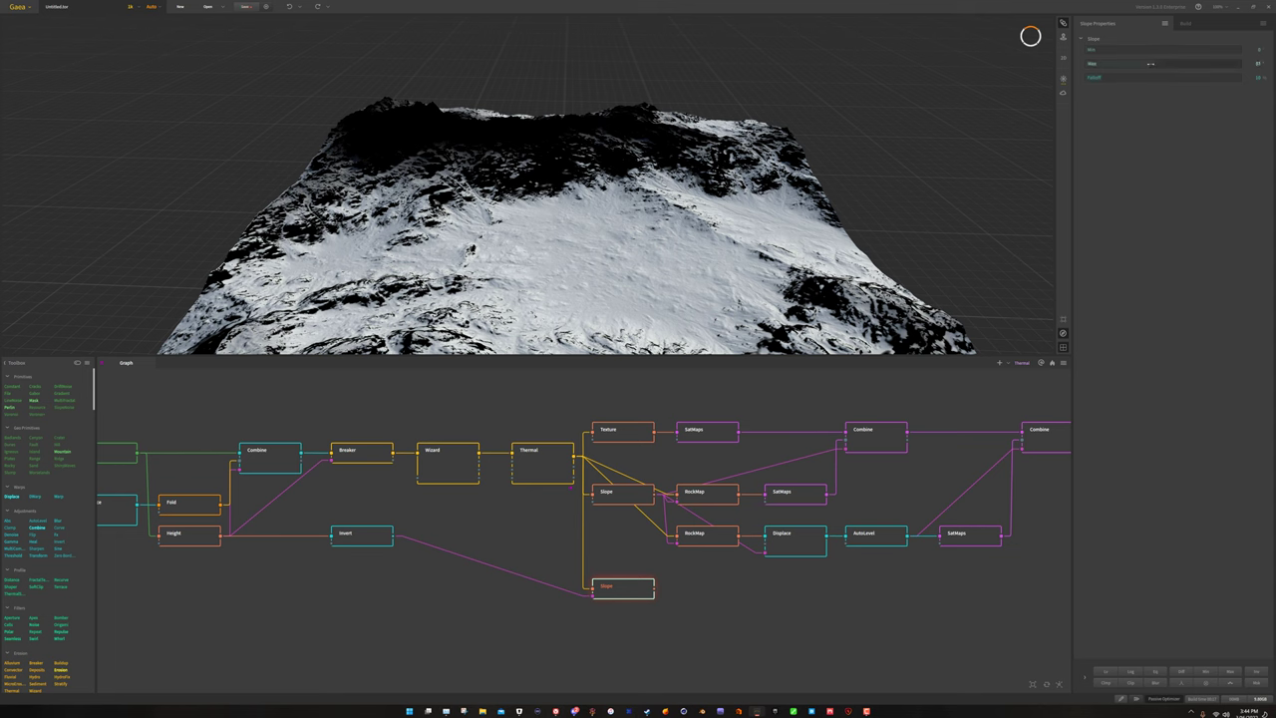
drag(1150, 64, 1144, 66)
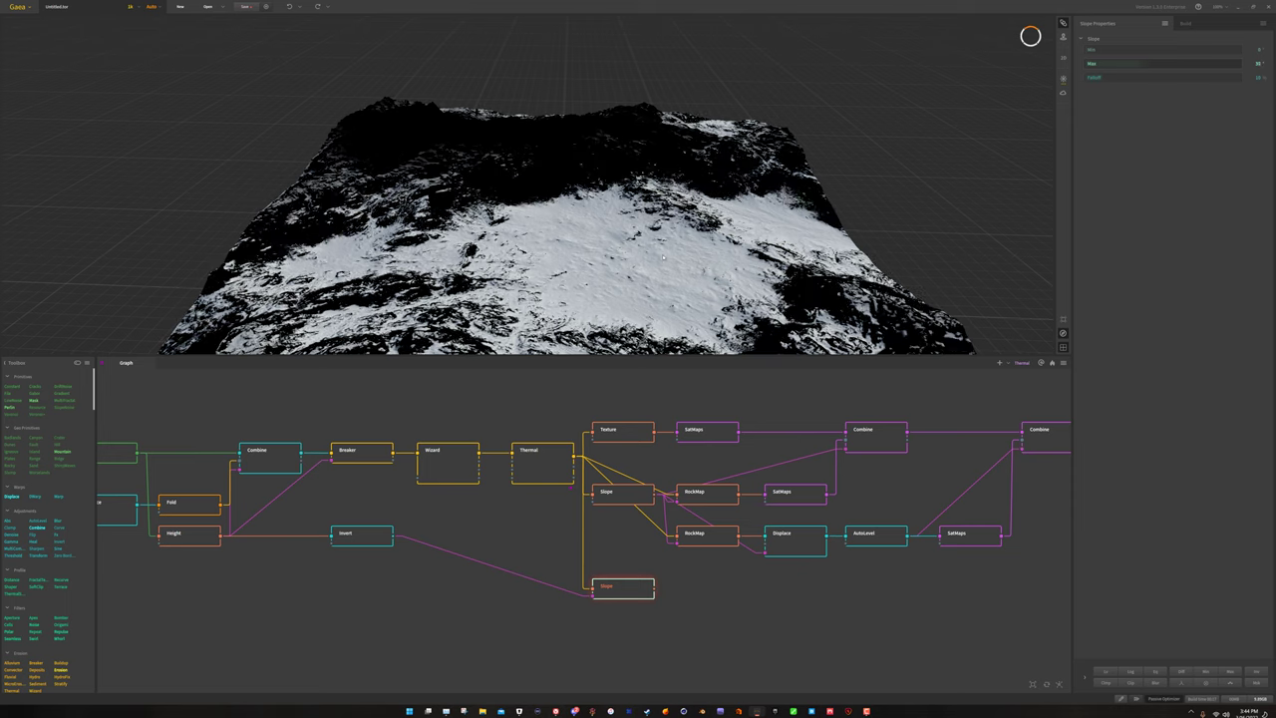
scroll(447, 171, up, 6)
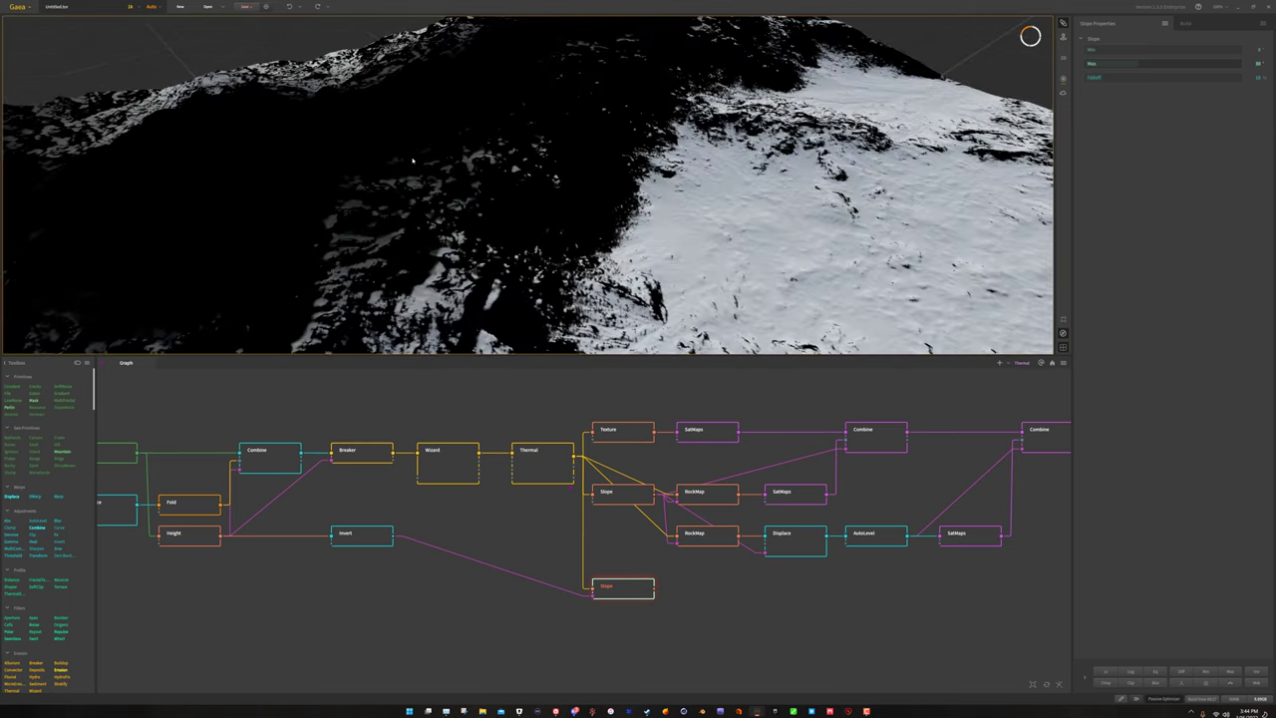
drag(432, 202, 404, 214)
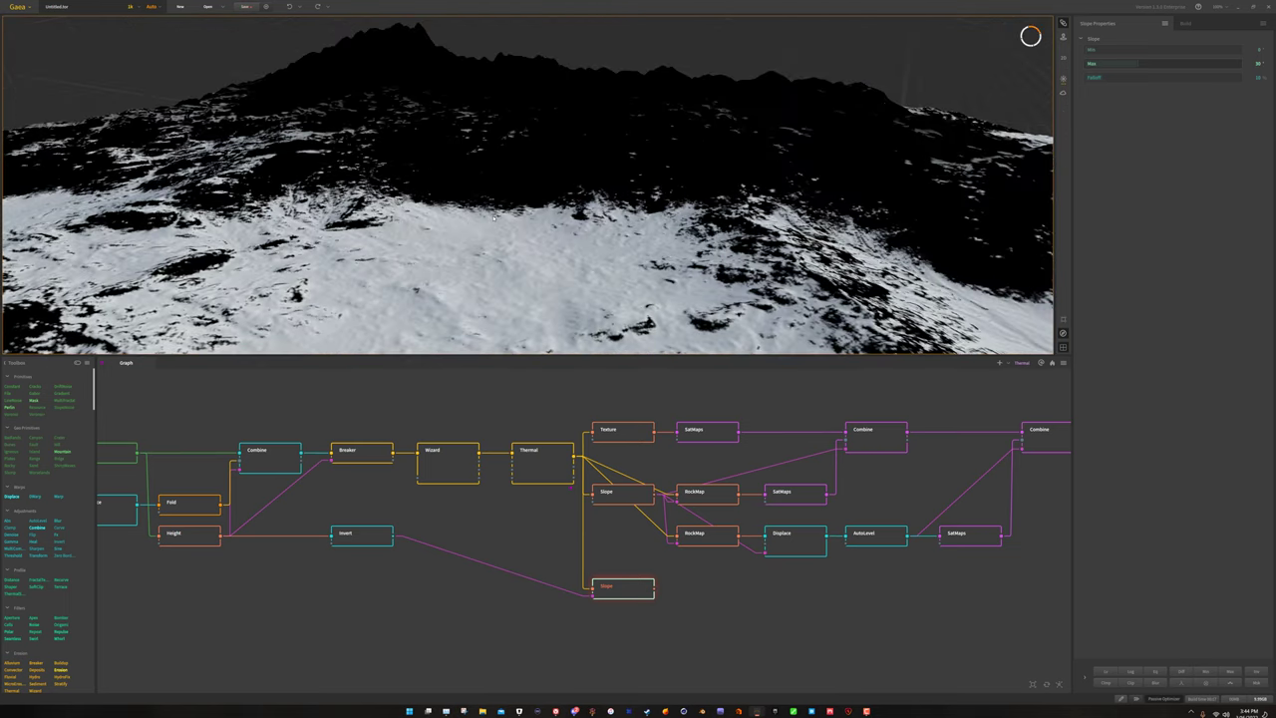
scroll(494, 217, down, 5)
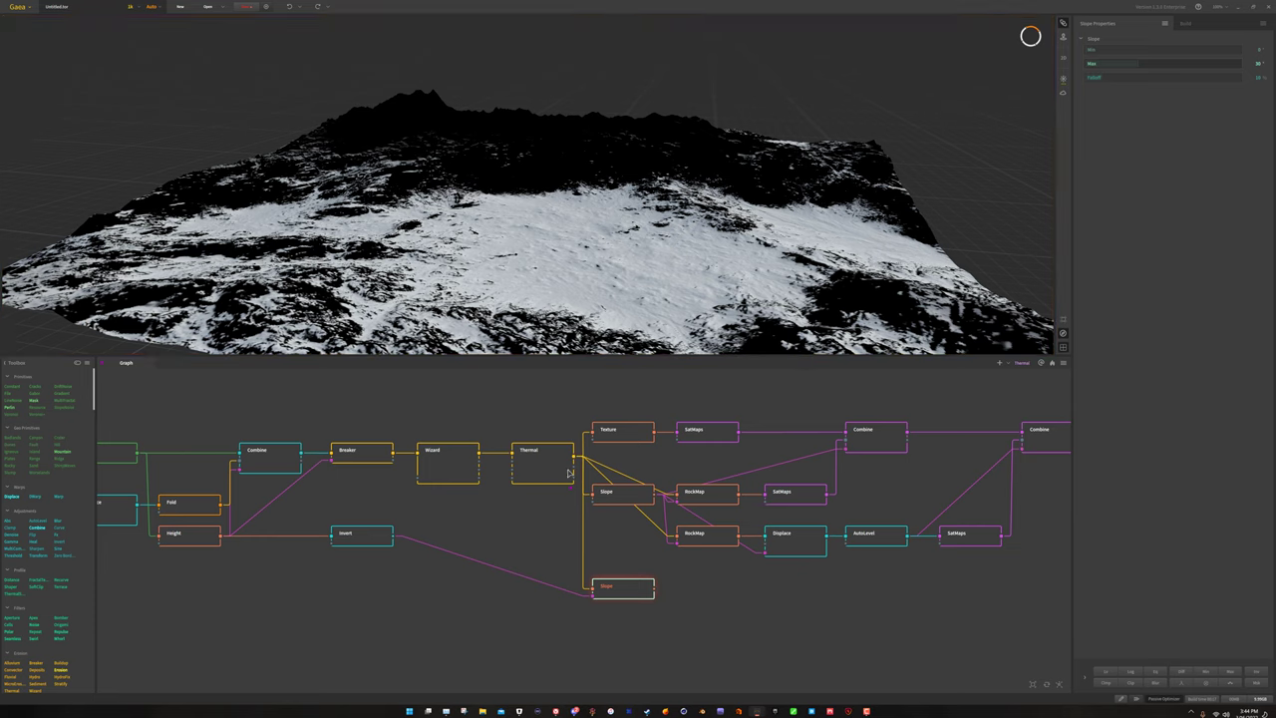
Add a Texture node fed by Thermal beside the new Slope and connect that Slope to its mask input.
click(700, 603)
drag(576, 458, 718, 599)
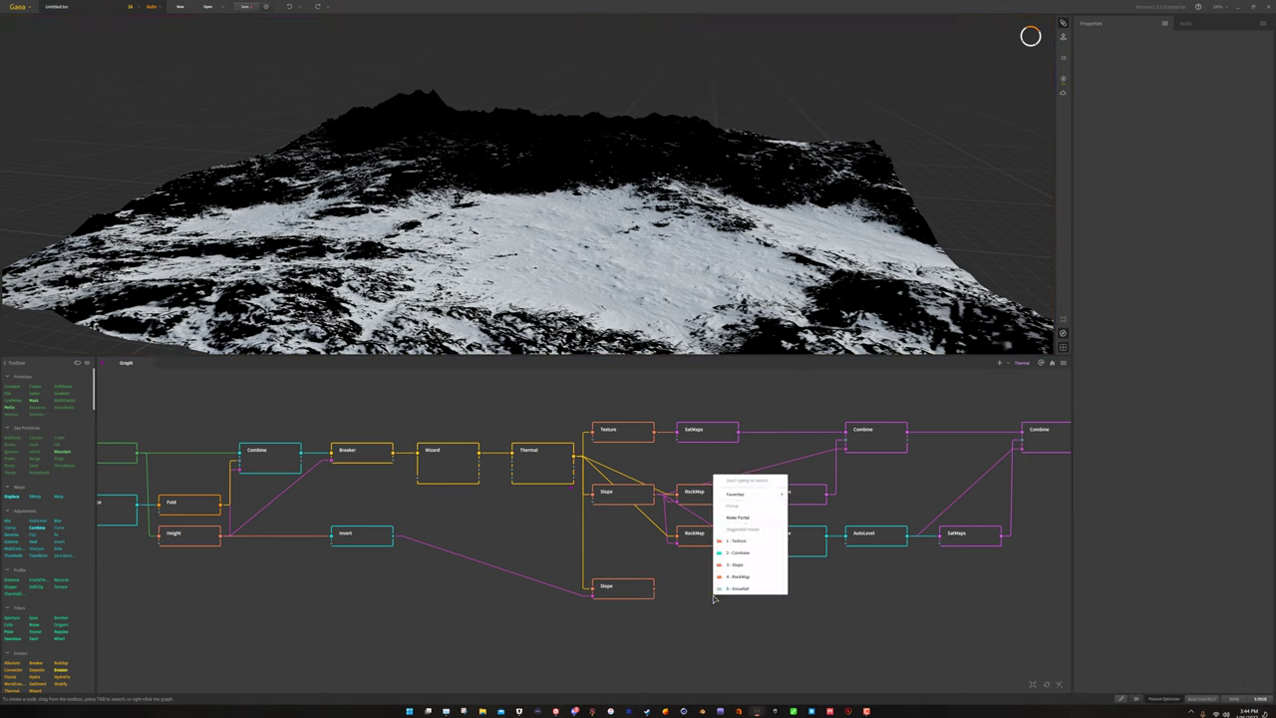
click(743, 542)
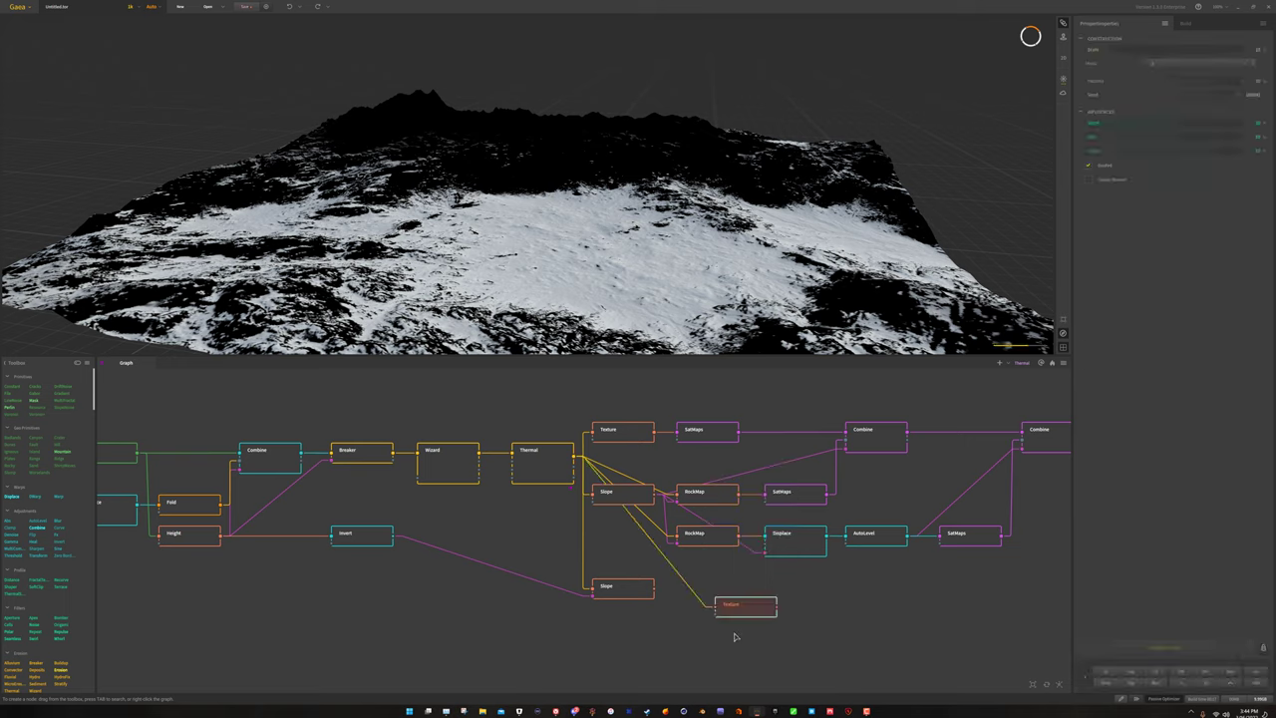
key(Delete)
drag(743, 609, 715, 596)
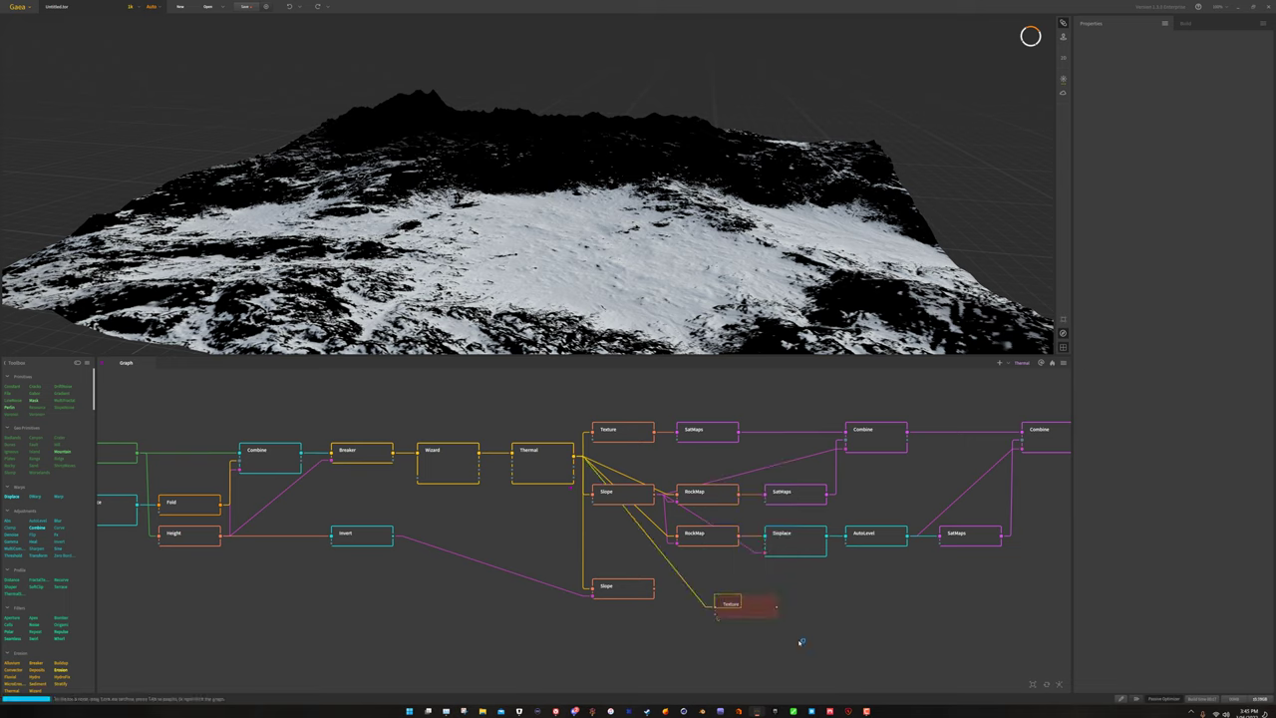
drag(760, 618, 722, 598)
drag(534, 614, 680, 597)
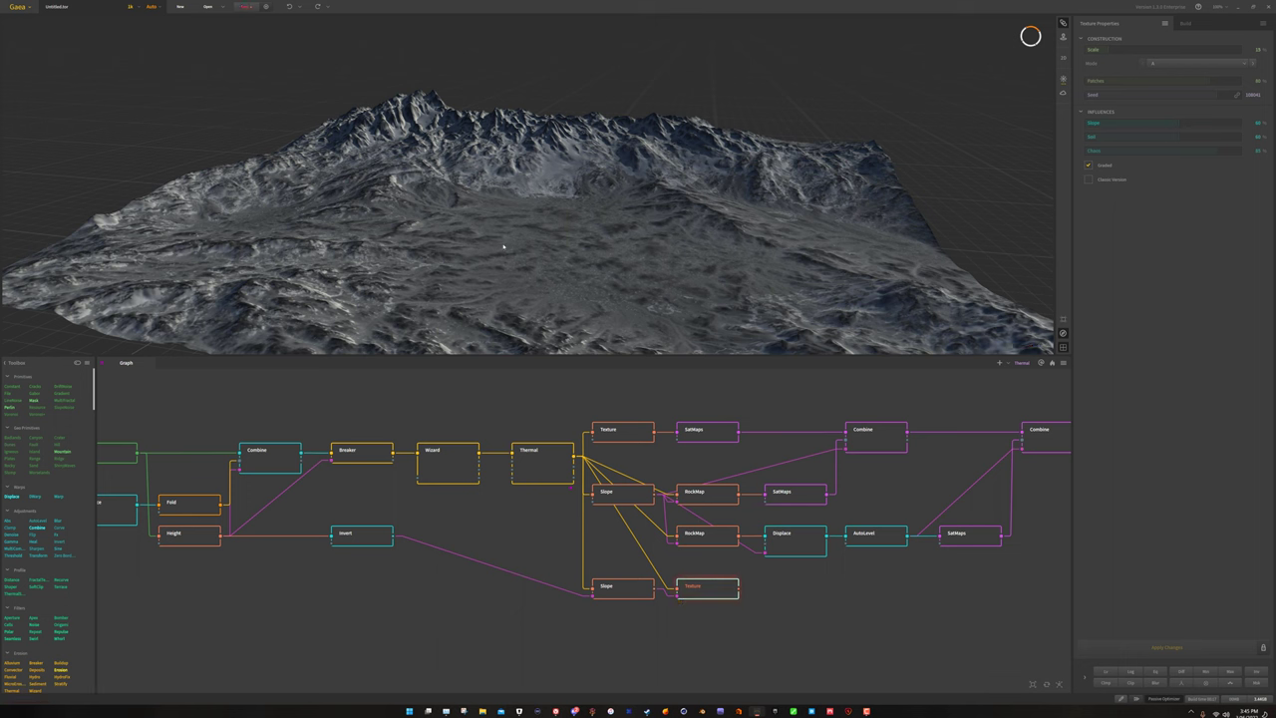
Add a SatMaps node after the new Texture, aligned below AutoLevel, and choose a green-beige gradient from the Rocky library.
drag(739, 586, 828, 593)
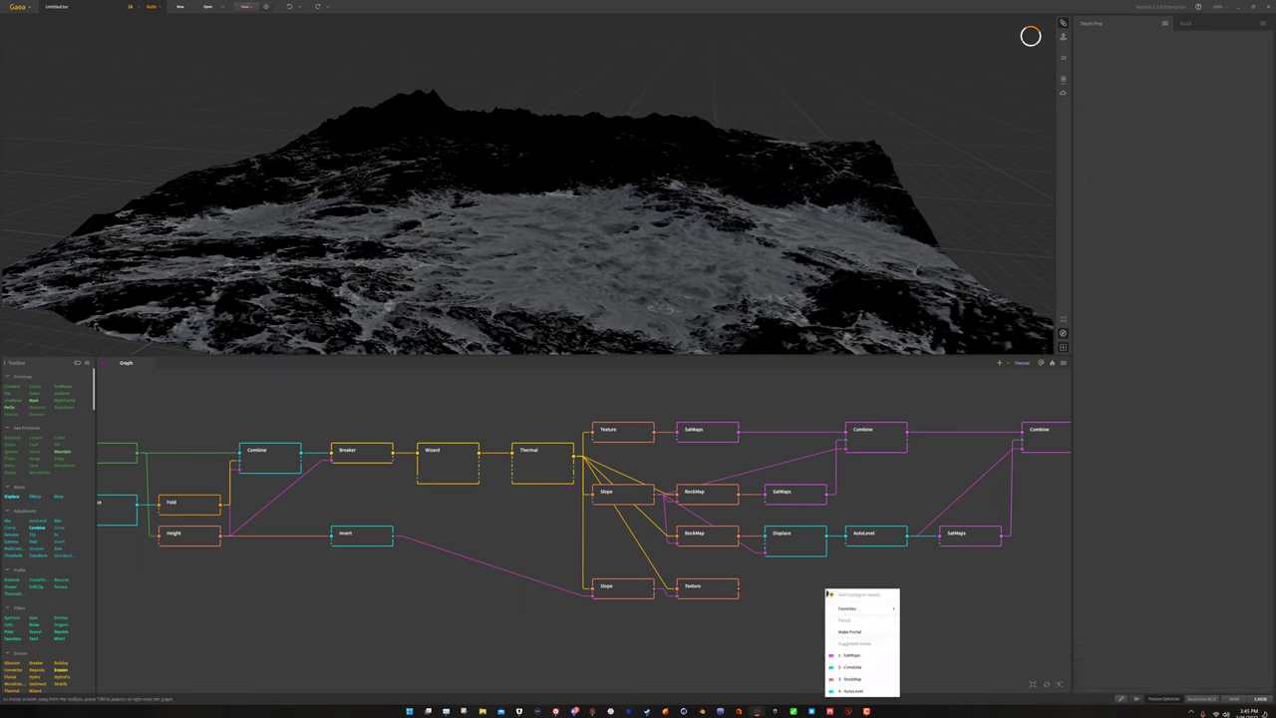
click(854, 659)
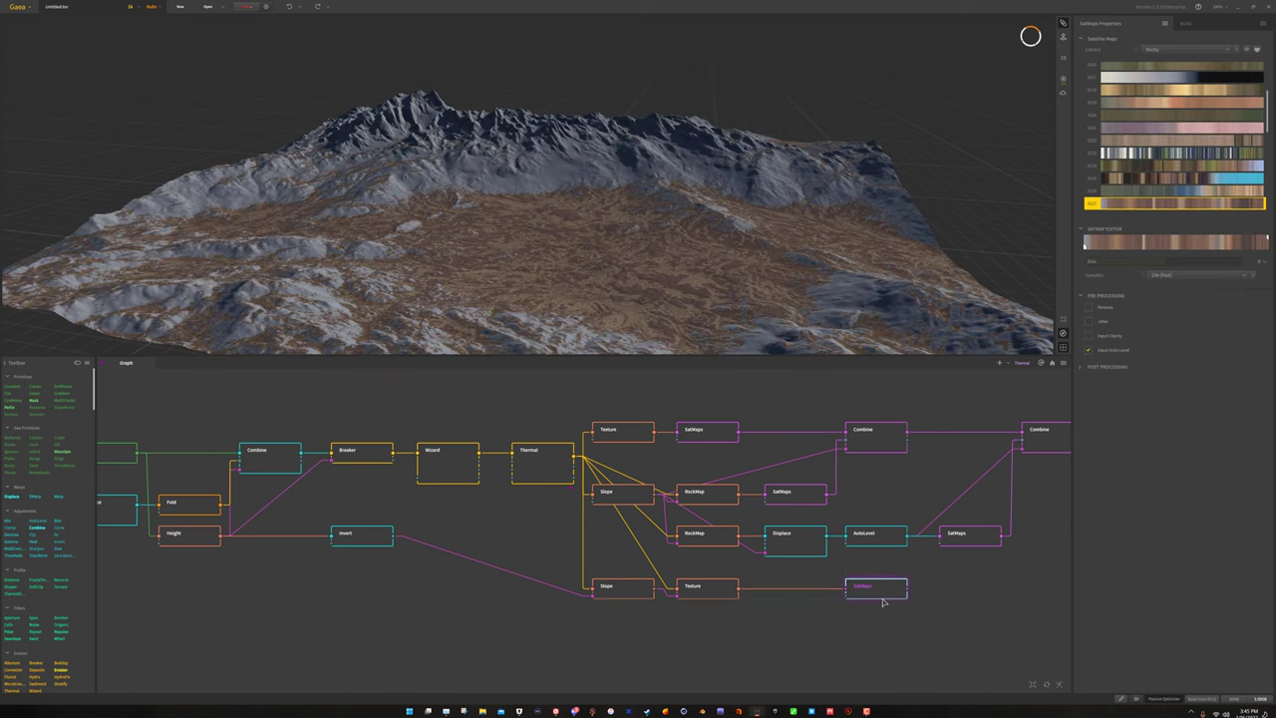
middle_drag(957, 599, 826, 600)
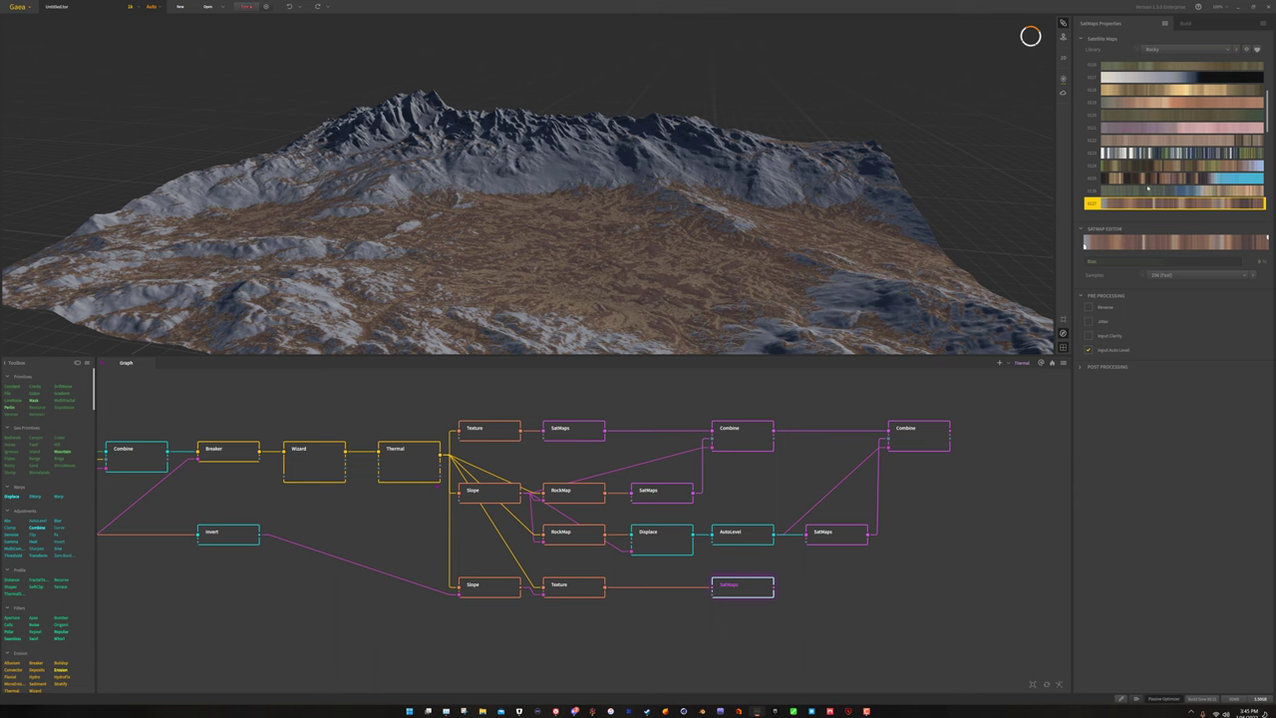
scroll(1151, 183, up, 5)
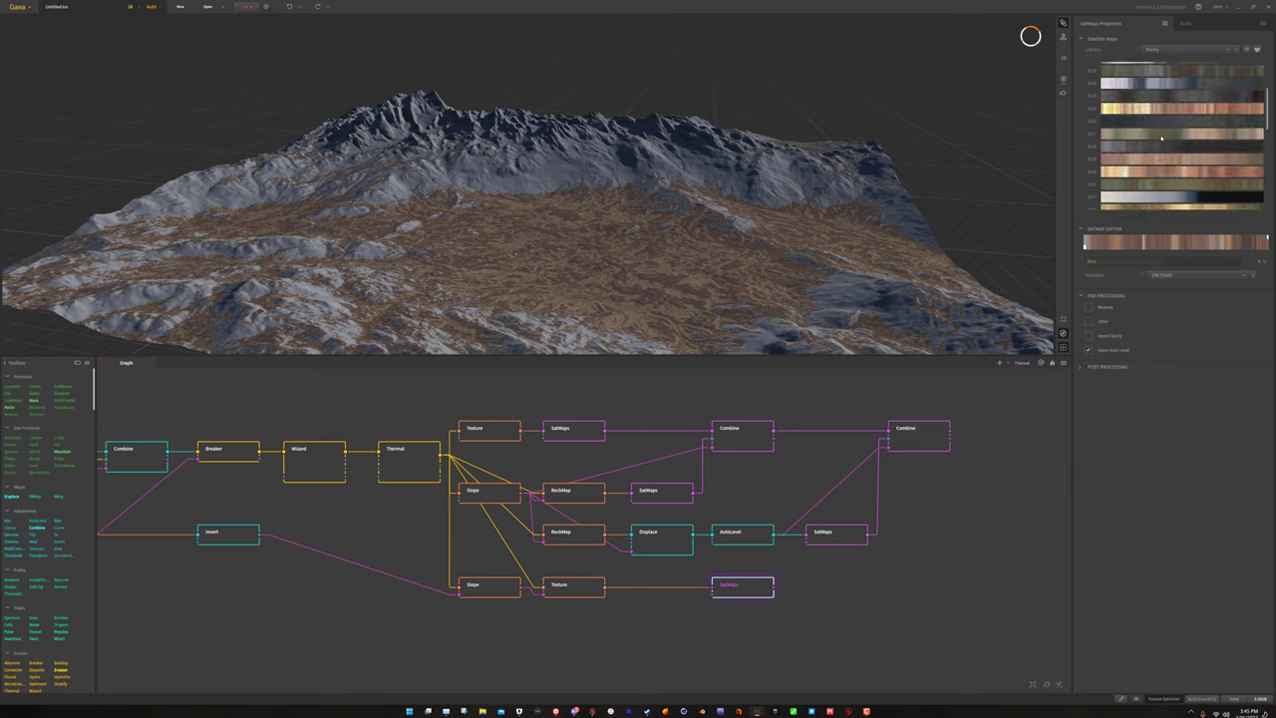
click(1162, 135)
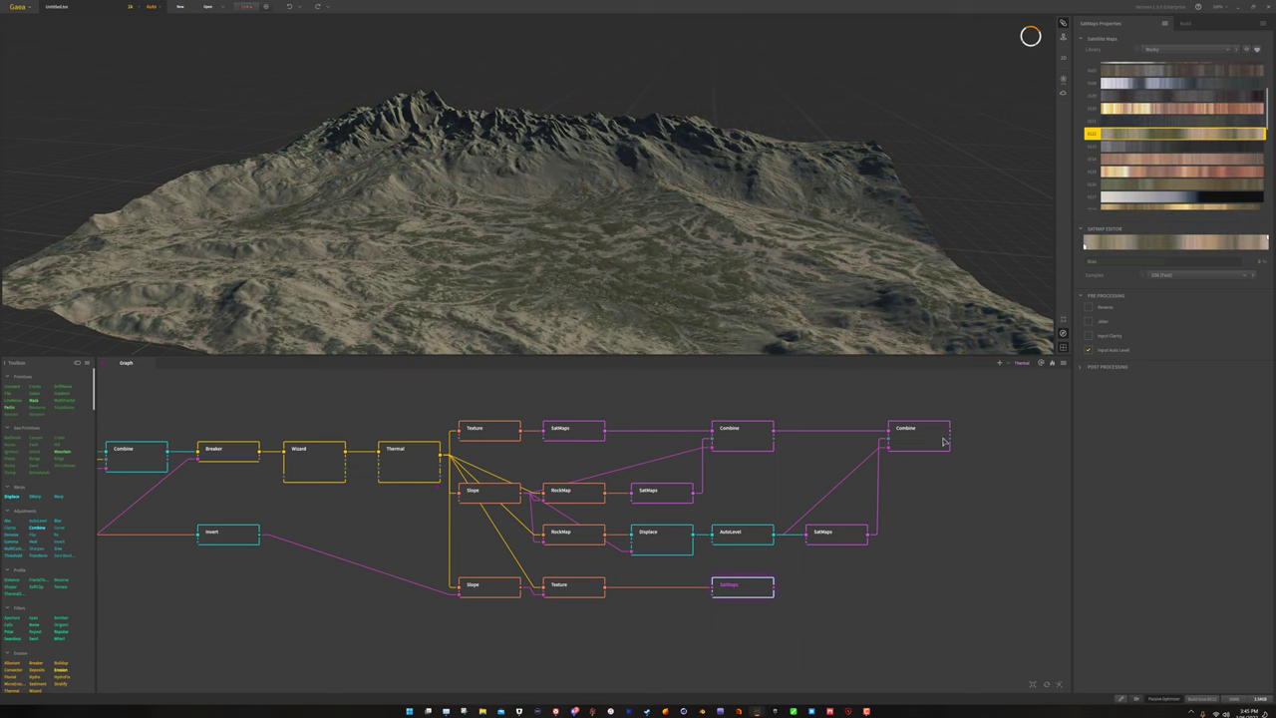
Combine the last color Combine with the new SatMaps, masked by the new Slope, and set the blend ratio to 92%.
drag(950, 432, 855, 593)
drag(998, 520, 536, 592)
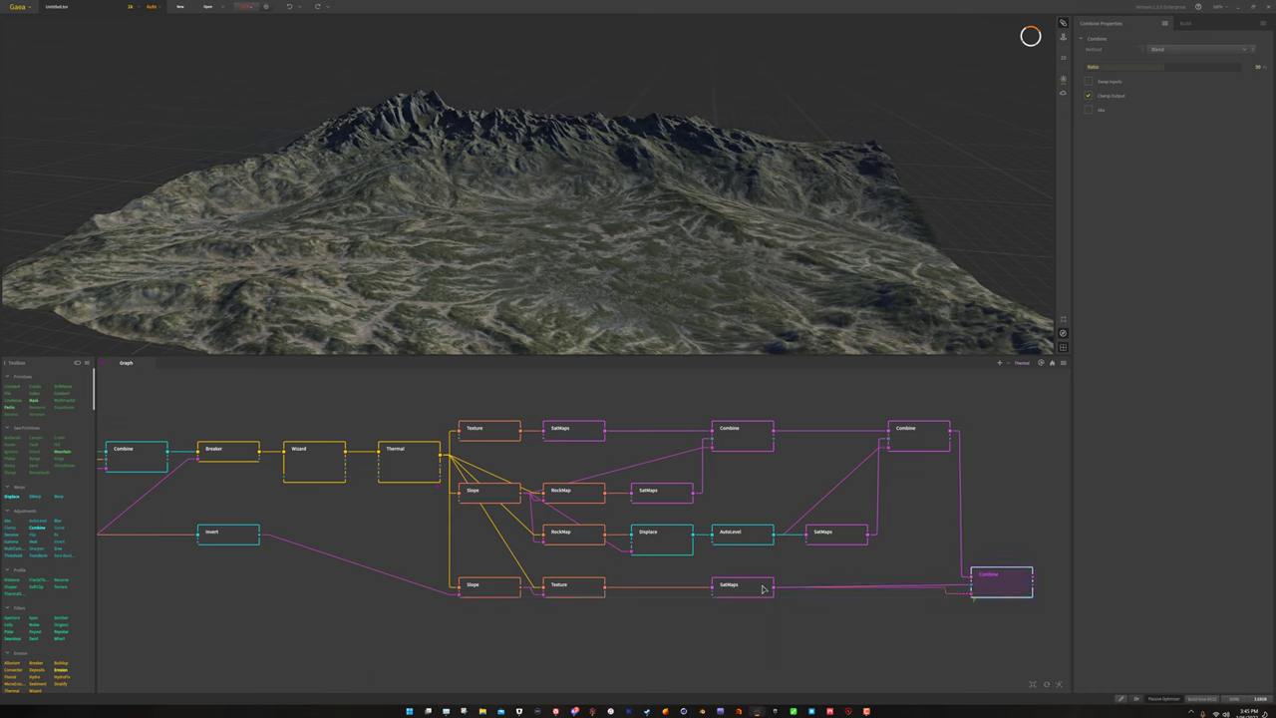
drag(1185, 73, 1227, 67)
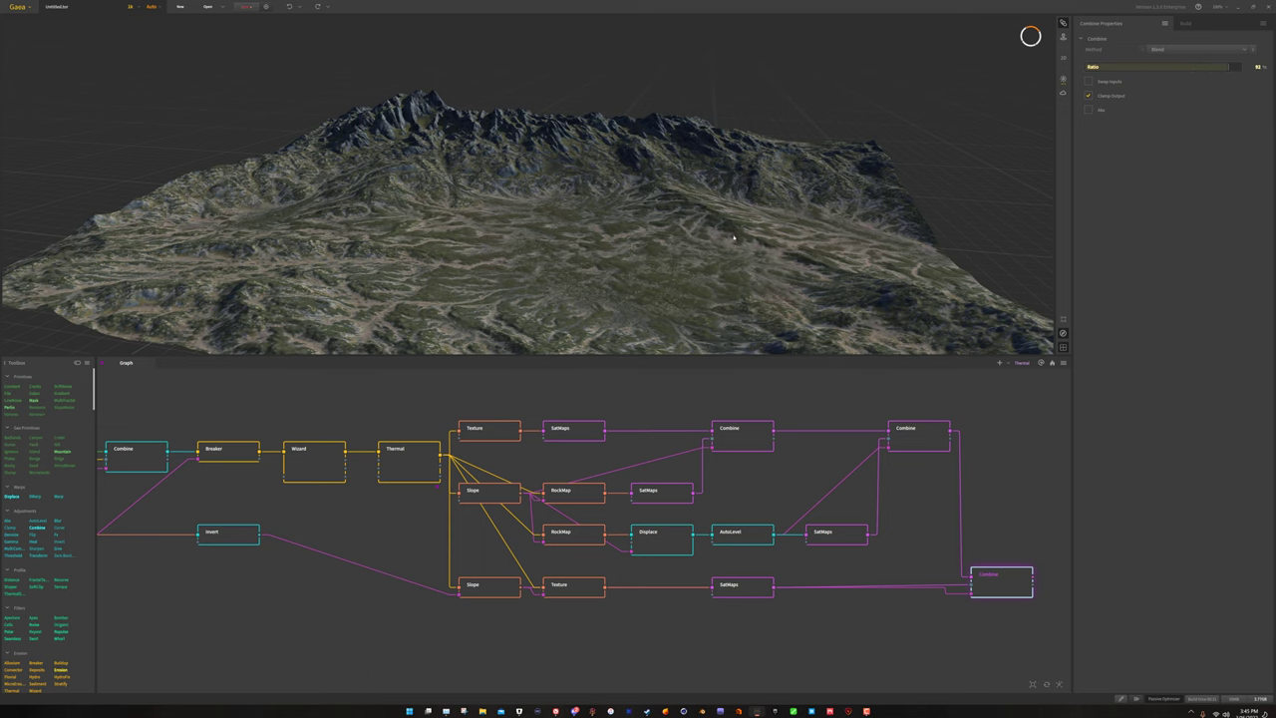
Compare the new Combine with the previous Combine and the green-beige SatMaps across the valley and peaks.
drag(733, 237, 631, 301)
click(923, 445)
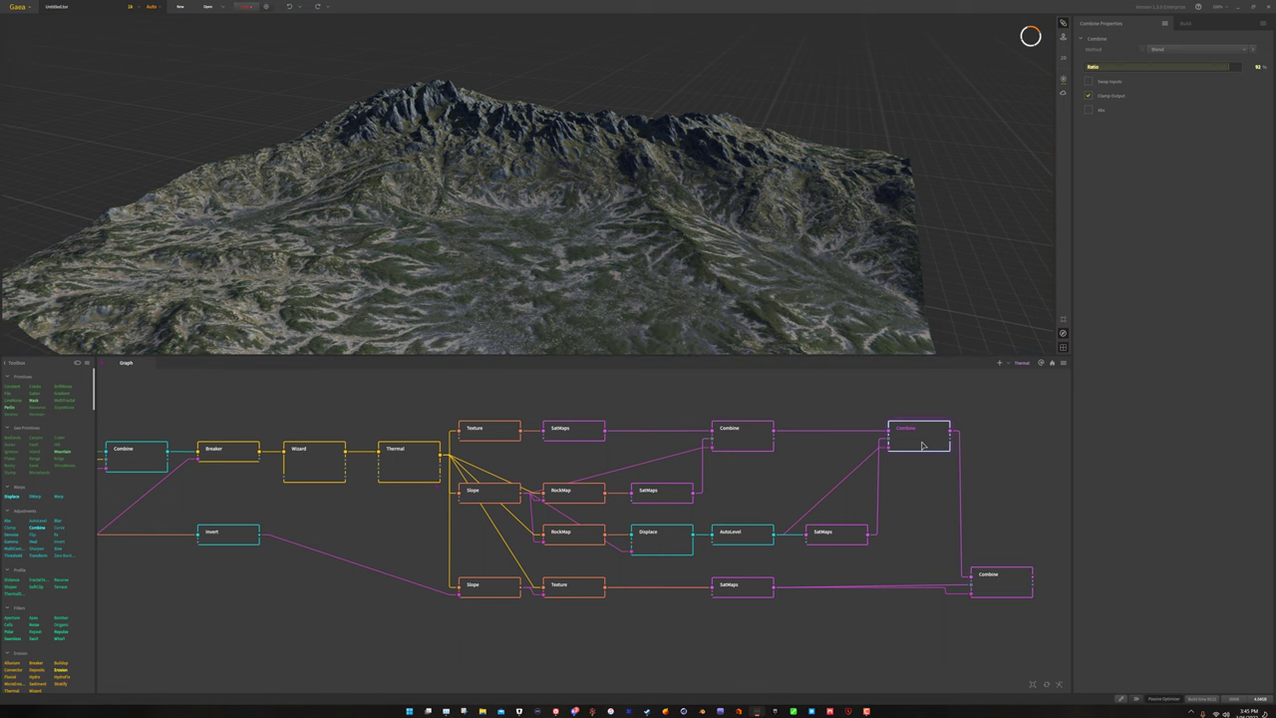
click(988, 581)
drag(598, 261, 578, 277)
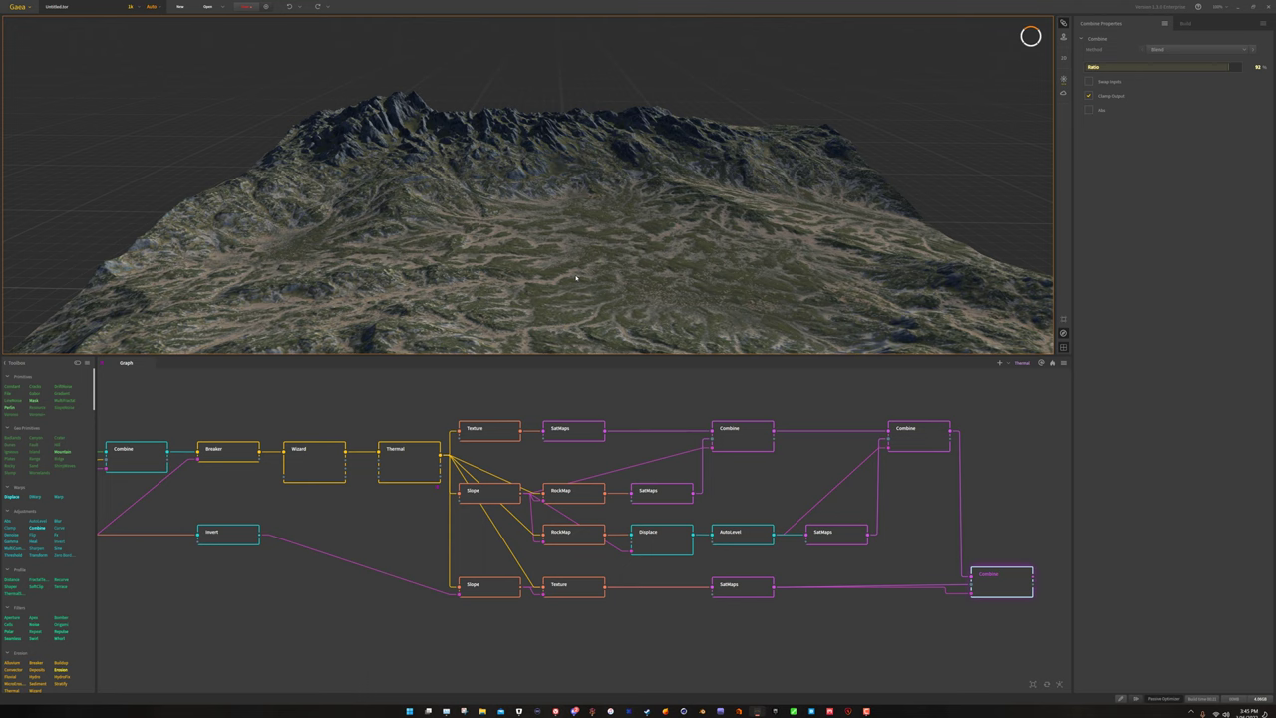
click(923, 445)
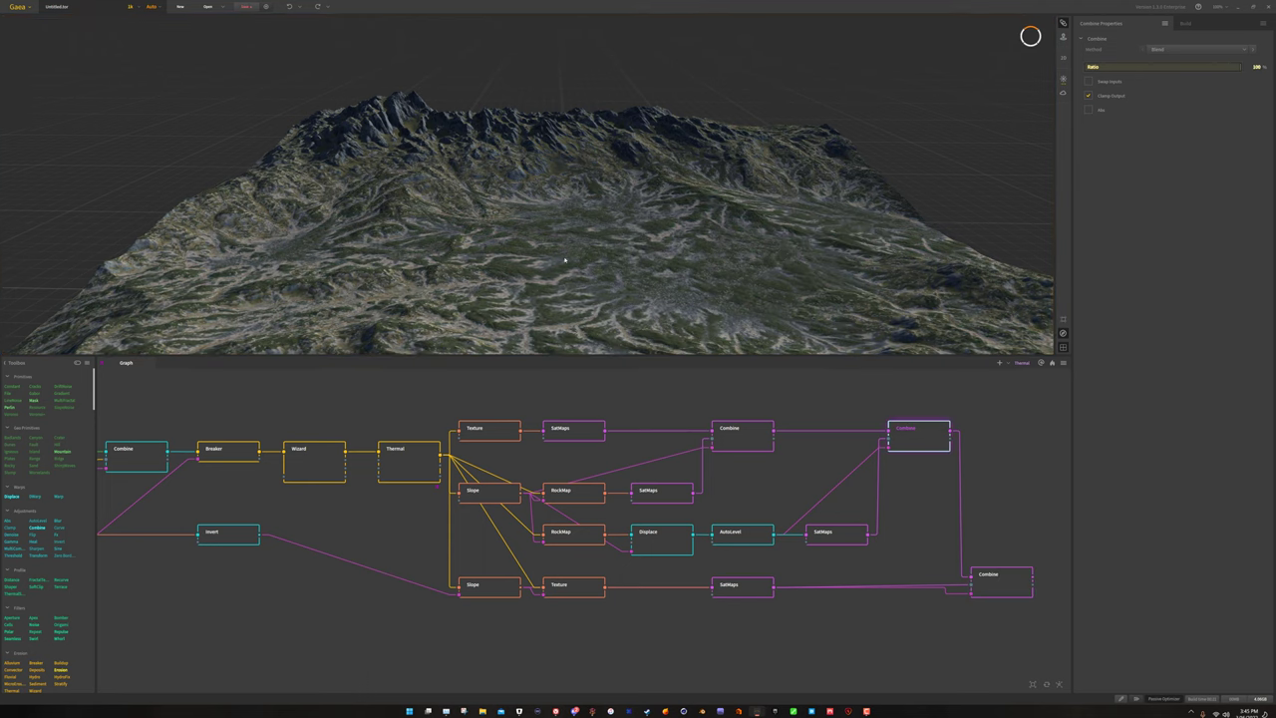
click(753, 591)
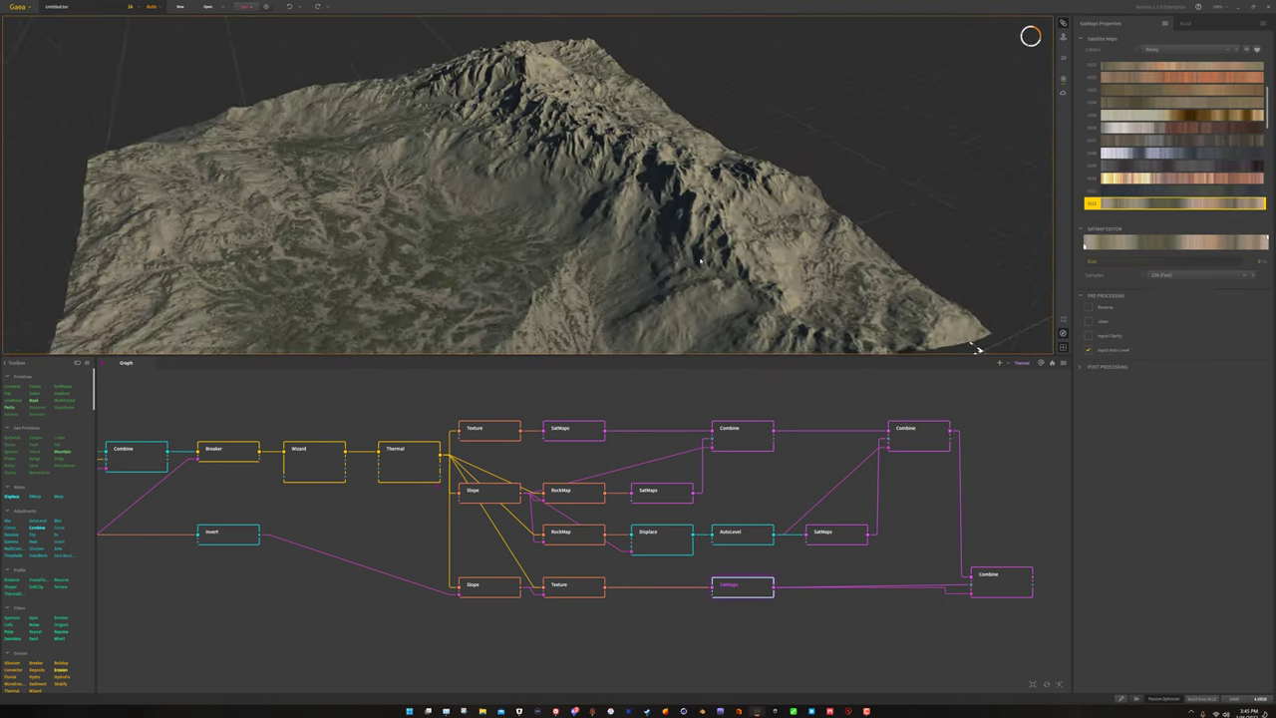
click(1010, 591)
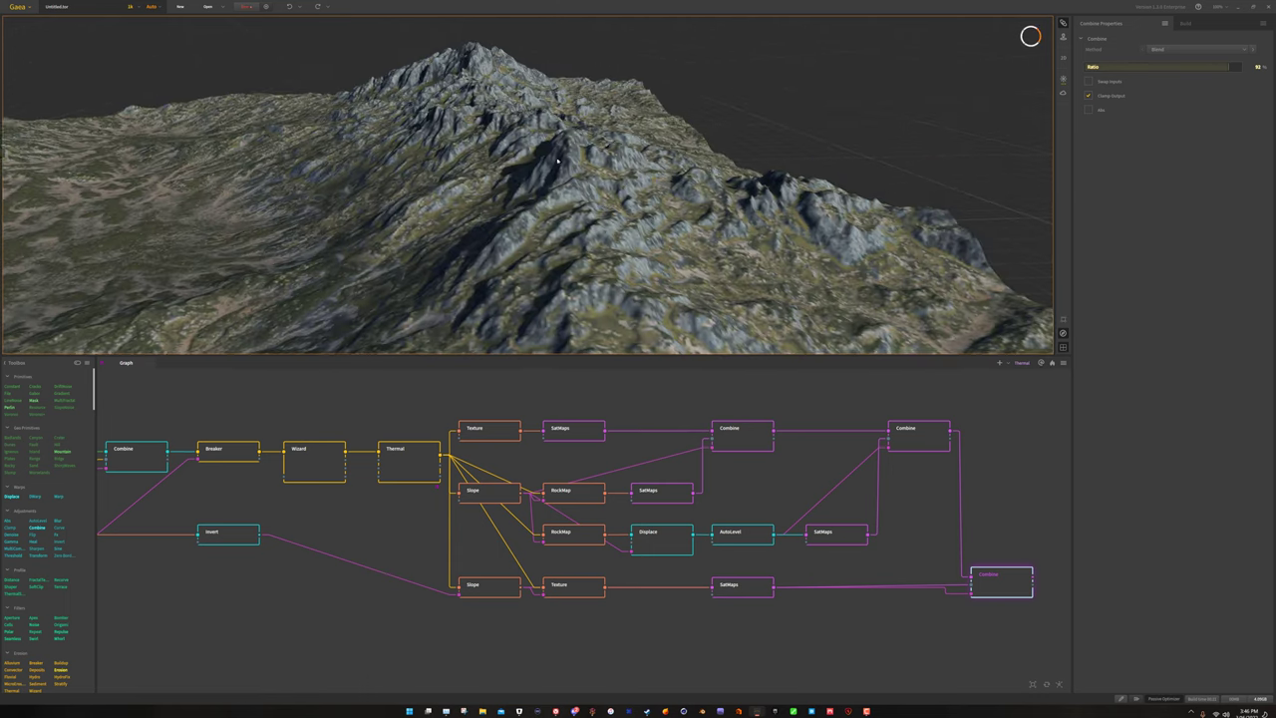
drag(561, 207, 535, 165)
drag(642, 265, 617, 284)
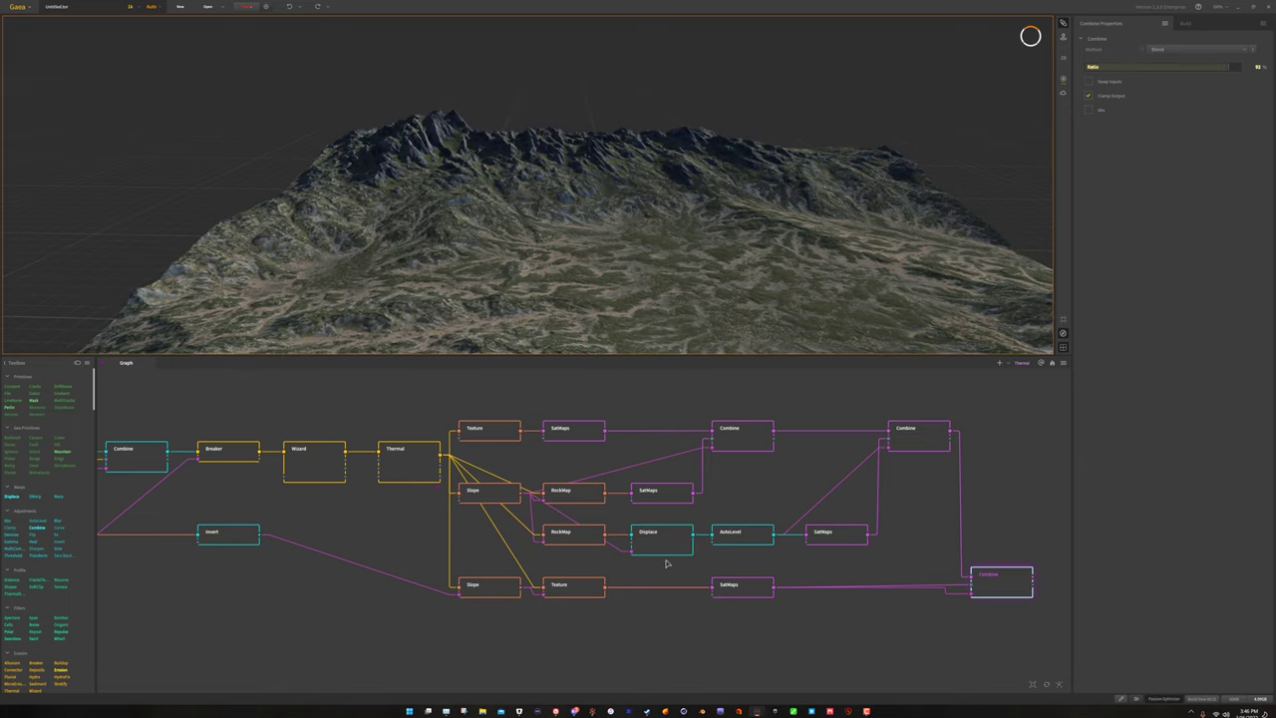
Examine how the combined colors look on the mountain peaks, ridges and lower slopes.
right_click(476, 645)
click(437, 617)
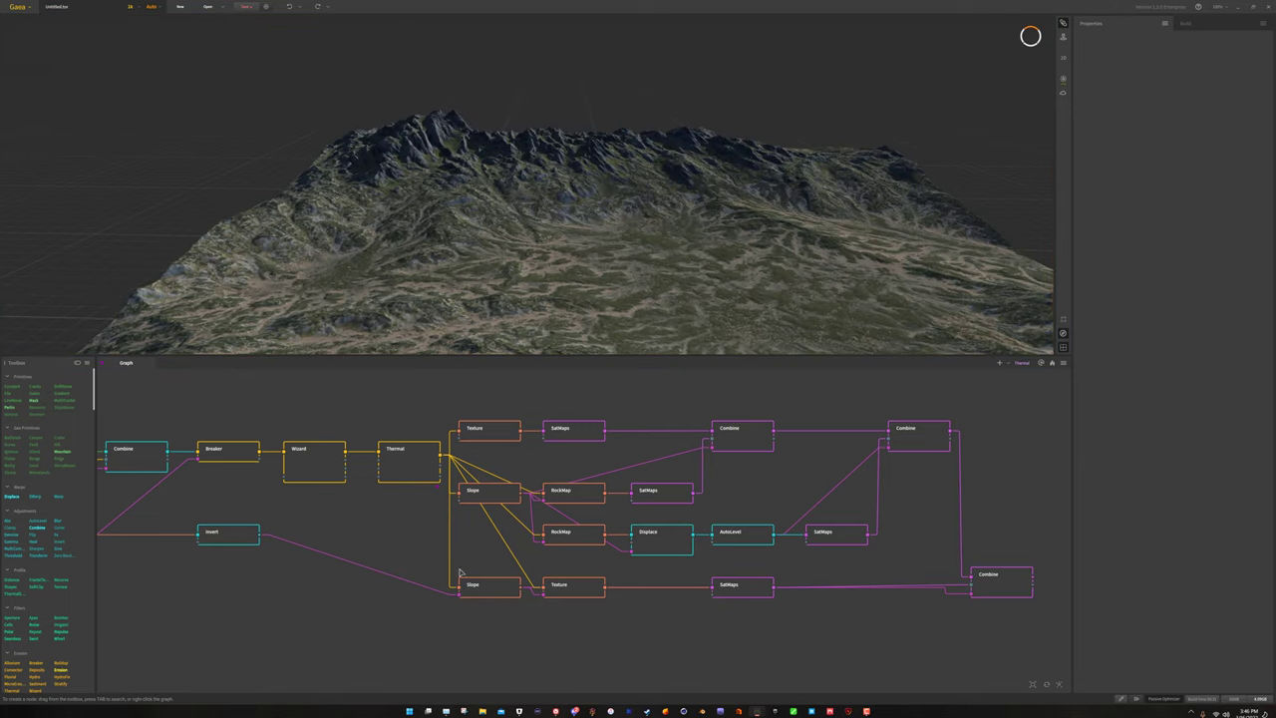
middle_drag(449, 239, 598, 239)
scroll(598, 231, up, 4)
drag(598, 232, 472, 232)
scroll(473, 231, up, 5)
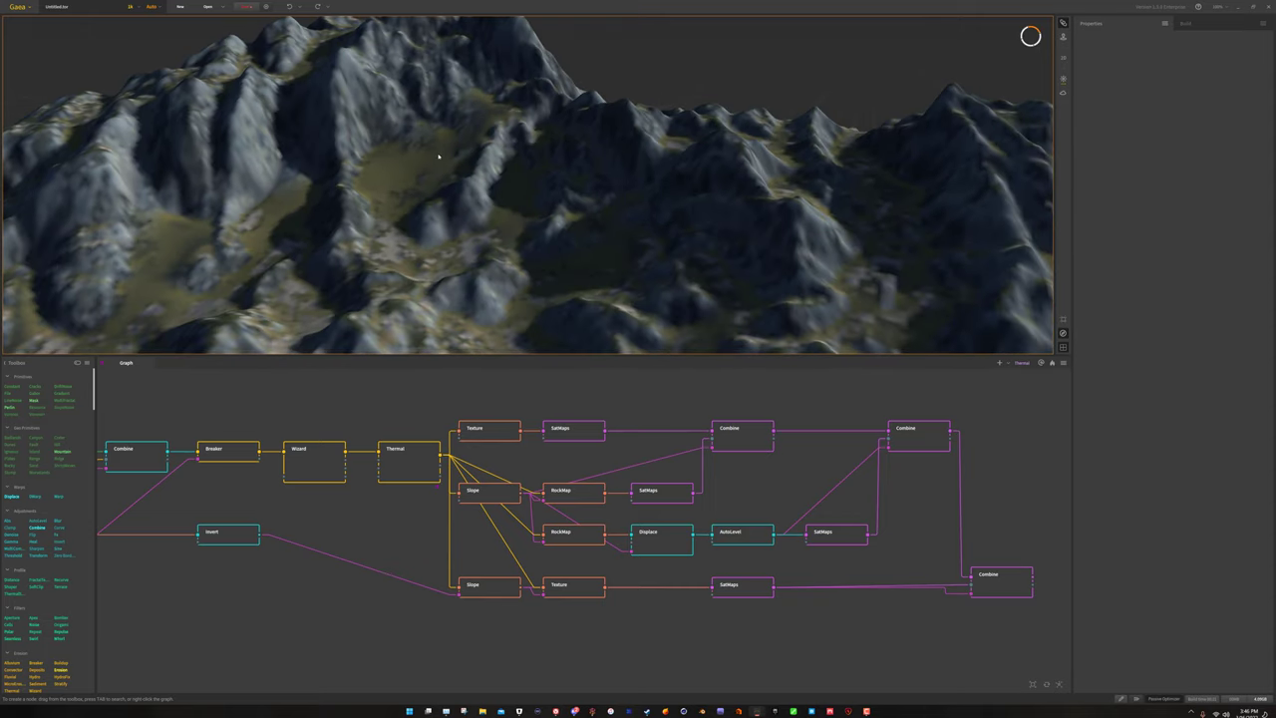
middle_drag(439, 156, 489, 183)
scroll(490, 182, down, 4)
drag(609, 212, 547, 226)
scroll(507, 208, down, 2)
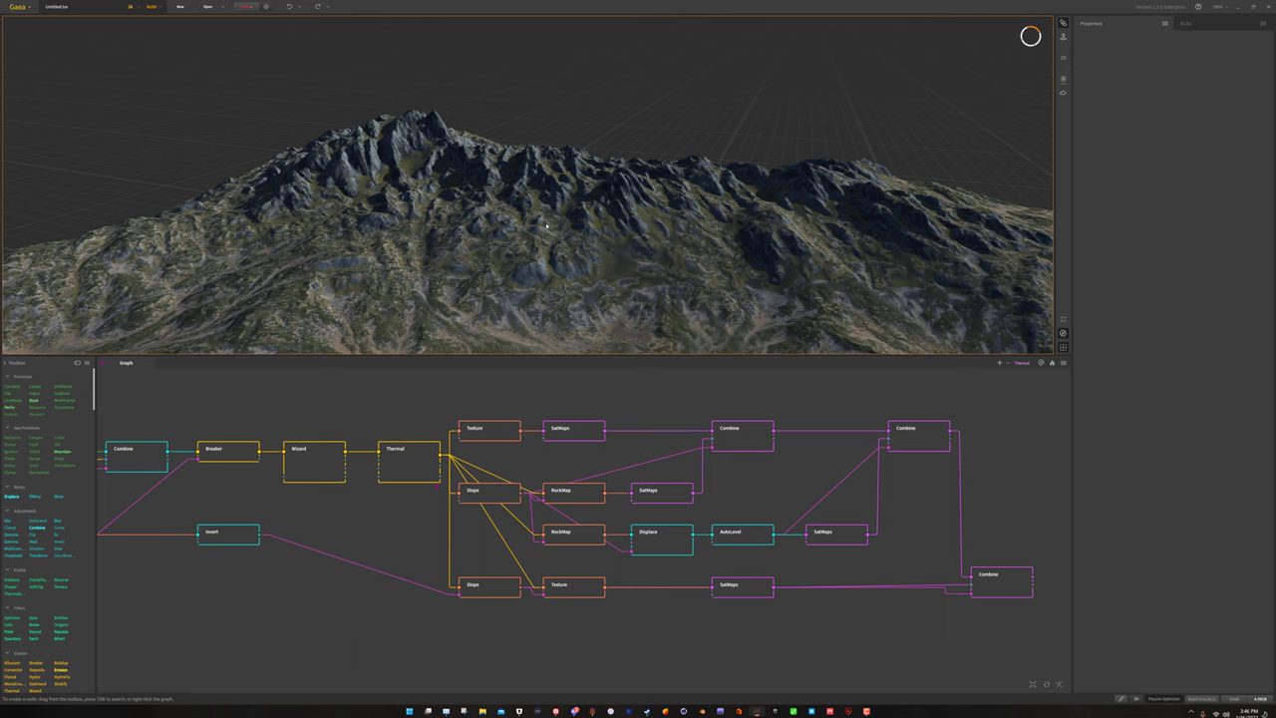
drag(530, 222, 382, 171)
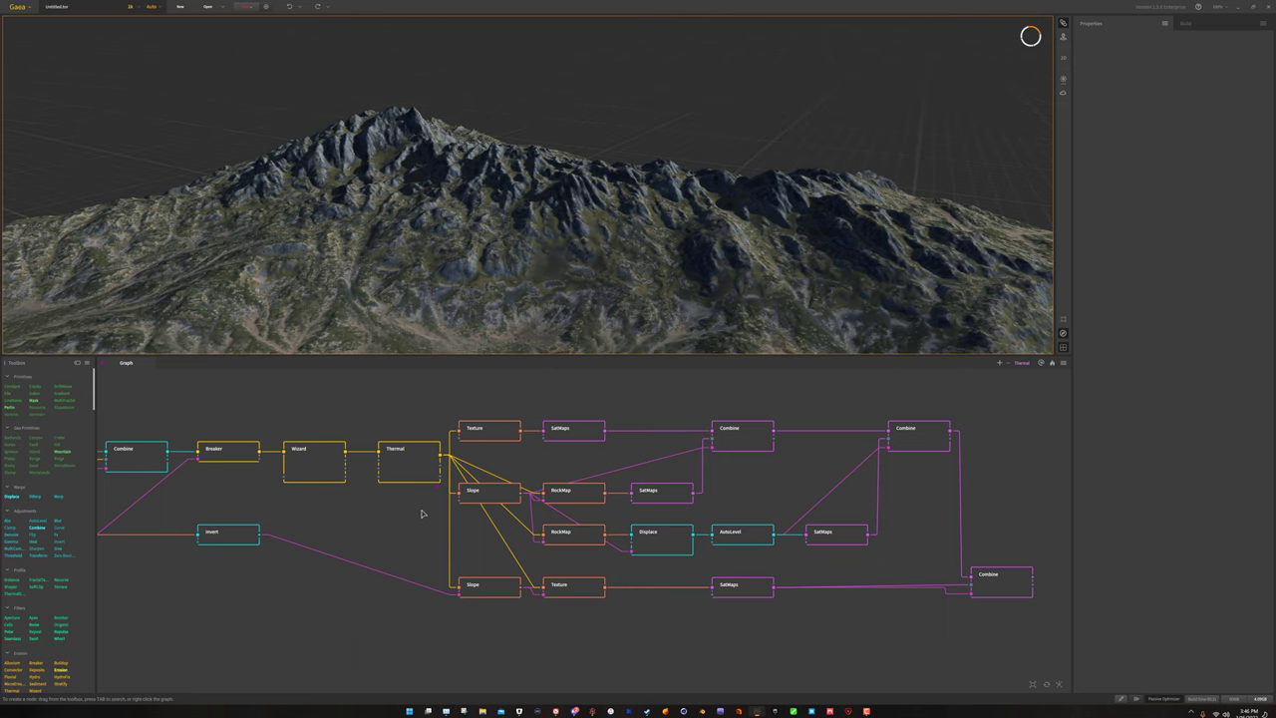
Add an AutoLevel node fed by Thermal's secondary output, place it below the last Slope, and enable Apply AutoLevel.
drag(439, 480, 465, 650)
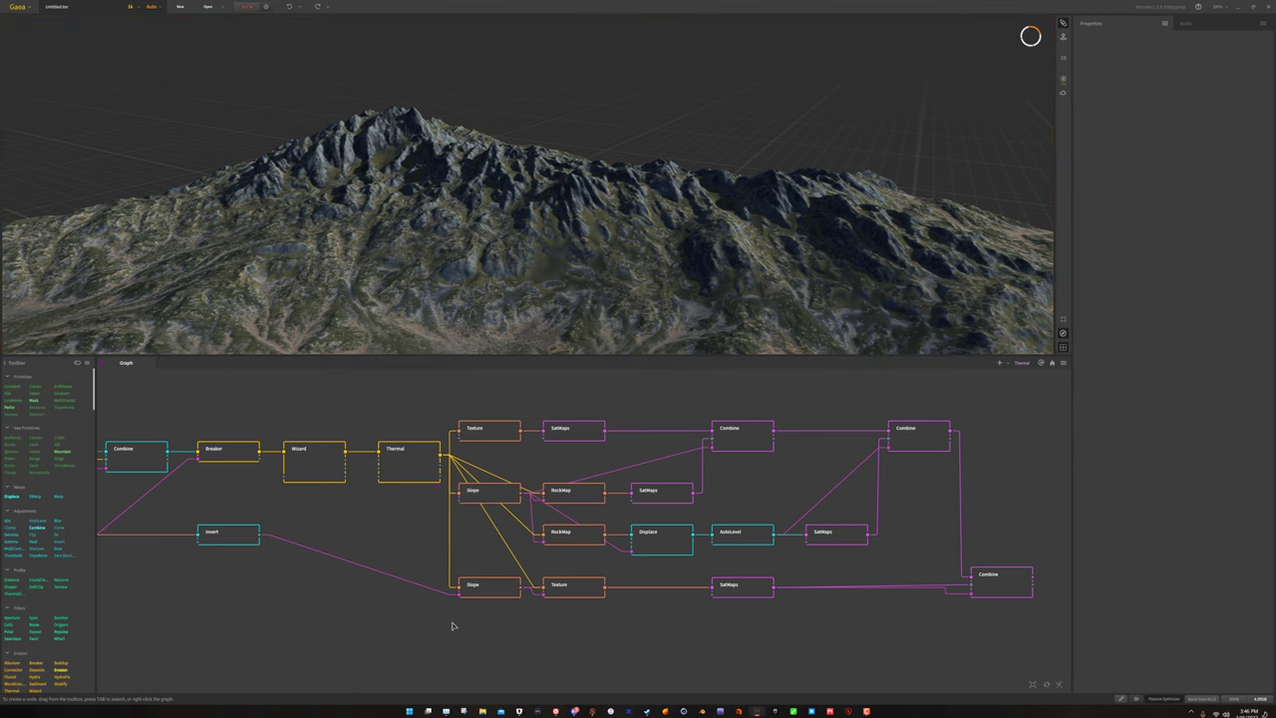
middle_drag(451, 626, 451, 572)
drag(440, 426, 464, 625)
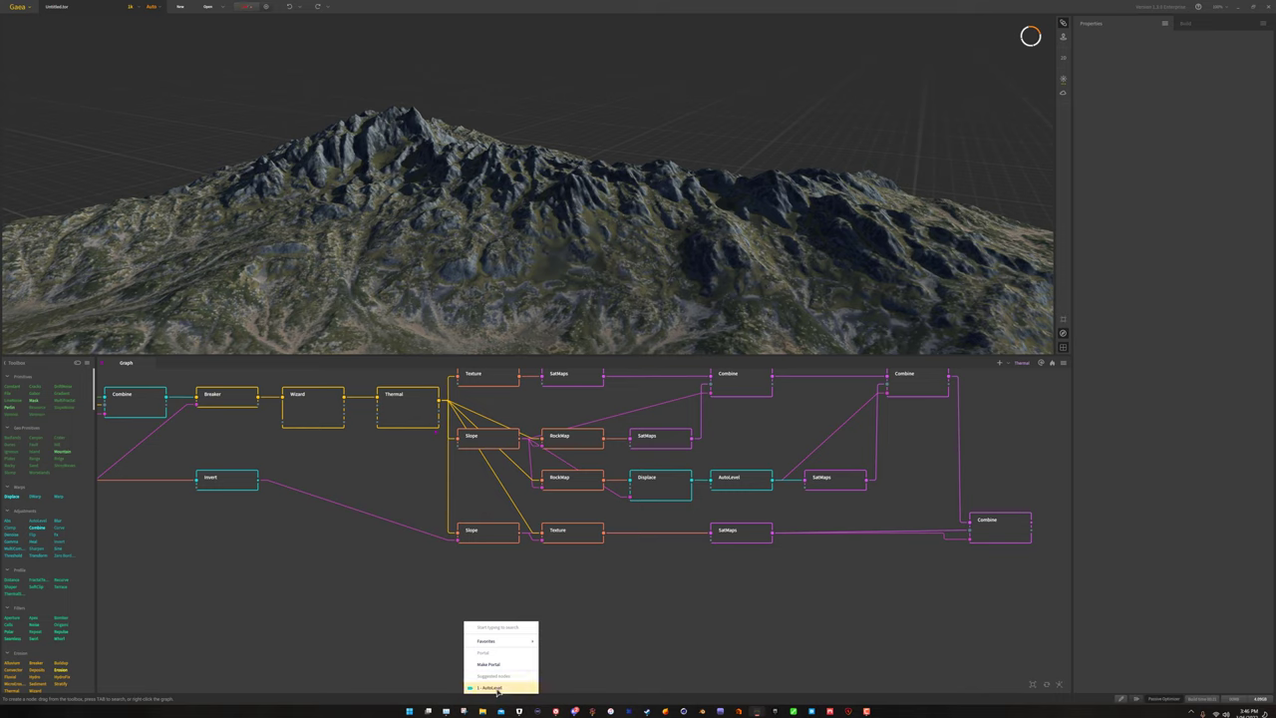
click(496, 688)
drag(497, 634, 493, 608)
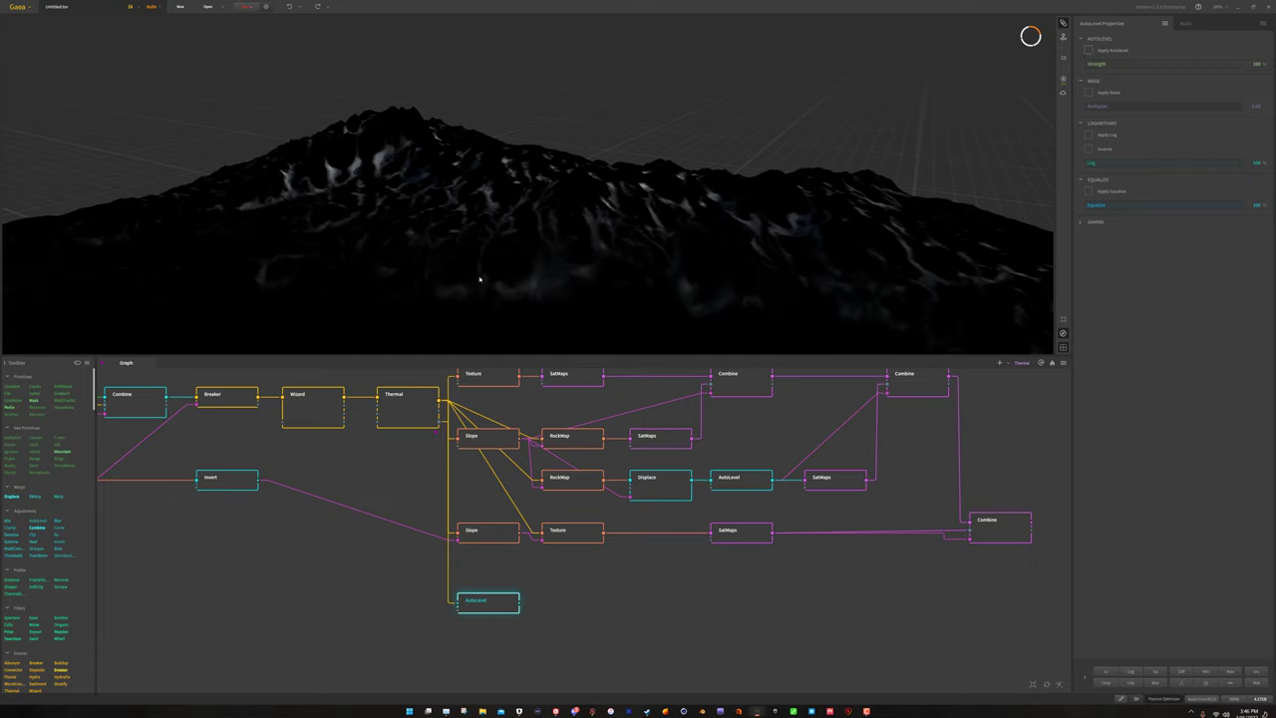
drag(435, 203, 459, 250)
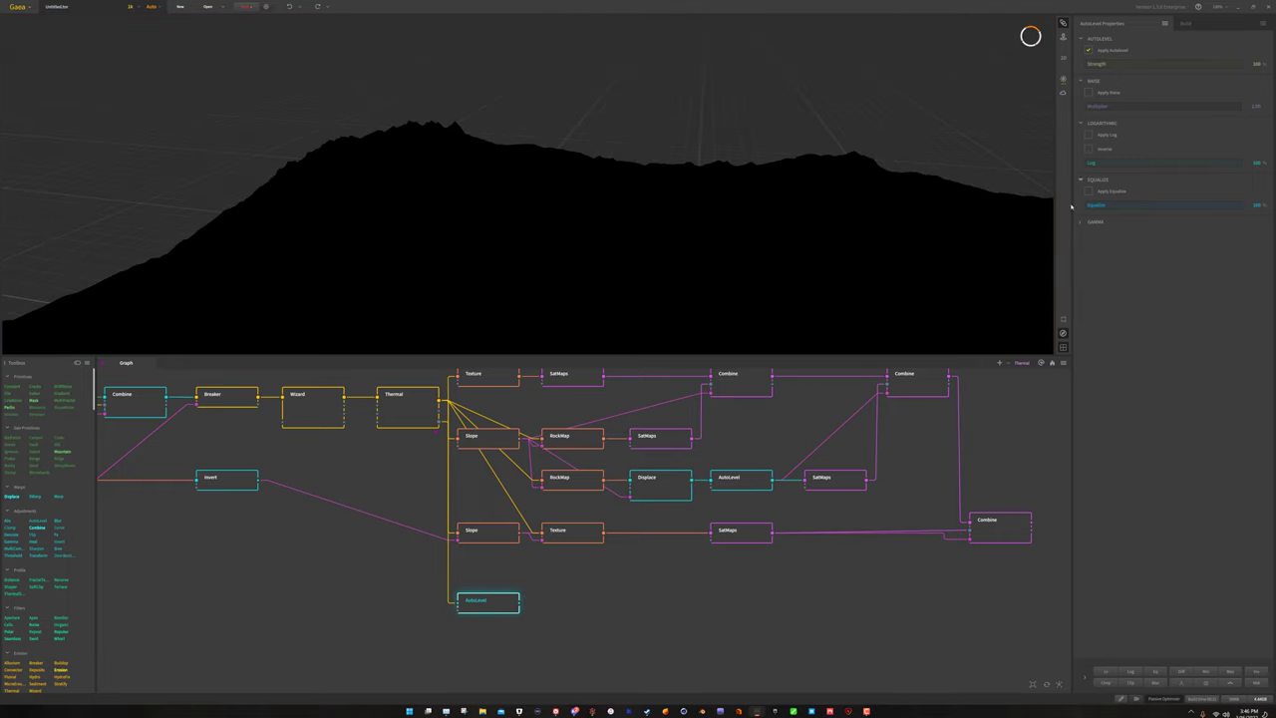
drag(407, 249, 401, 250)
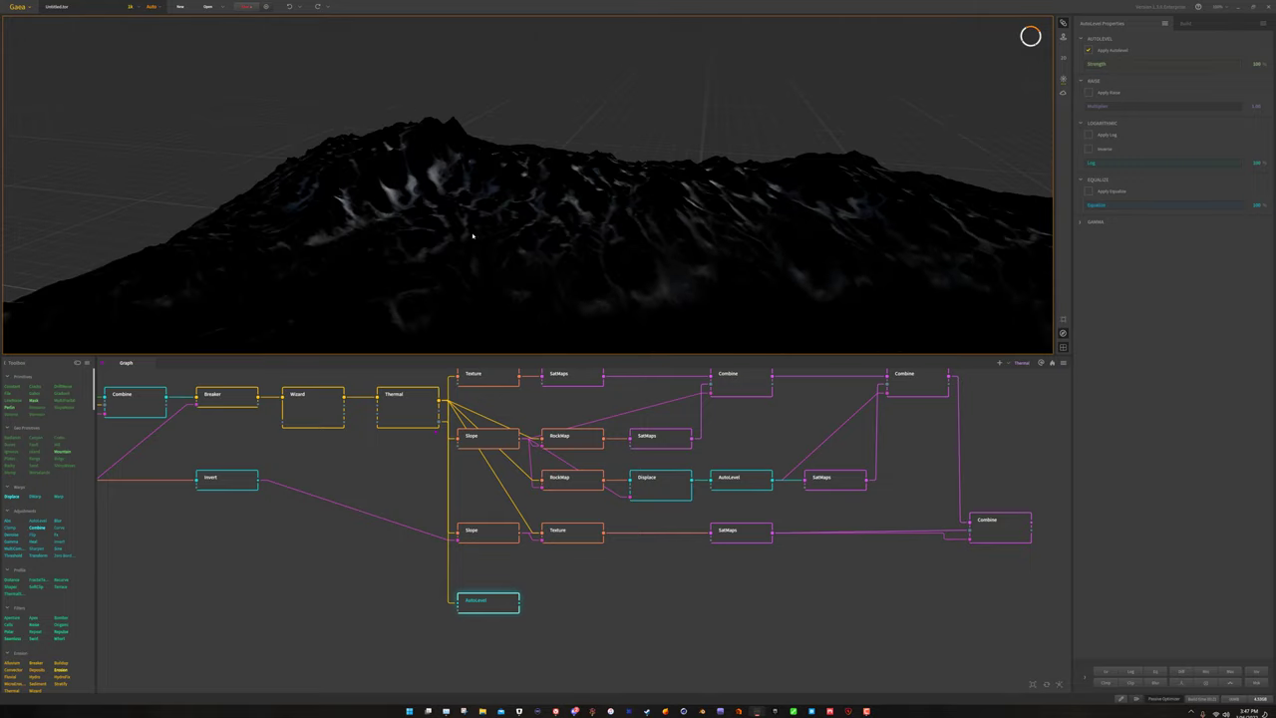
click(577, 598)
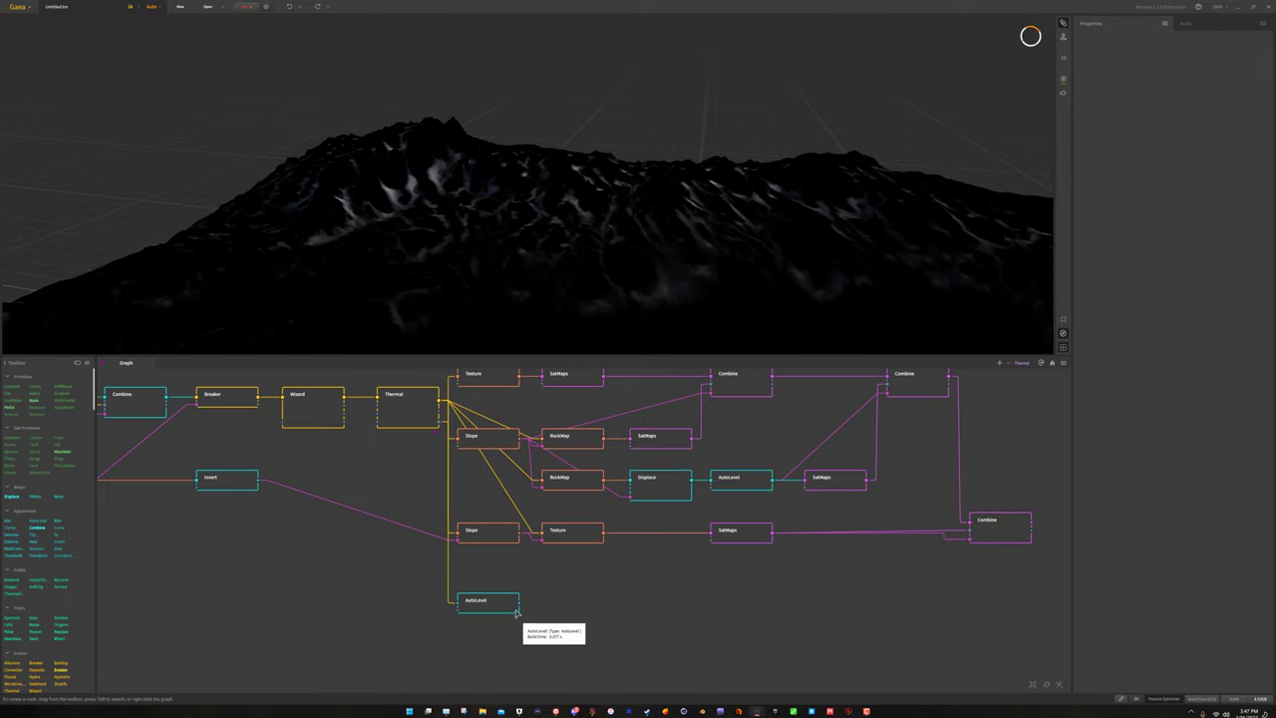
Add a SatMaps node after the new AutoLevel and align it below the green-beige SatMaps.
drag(519, 605, 612, 601)
click(647, 546)
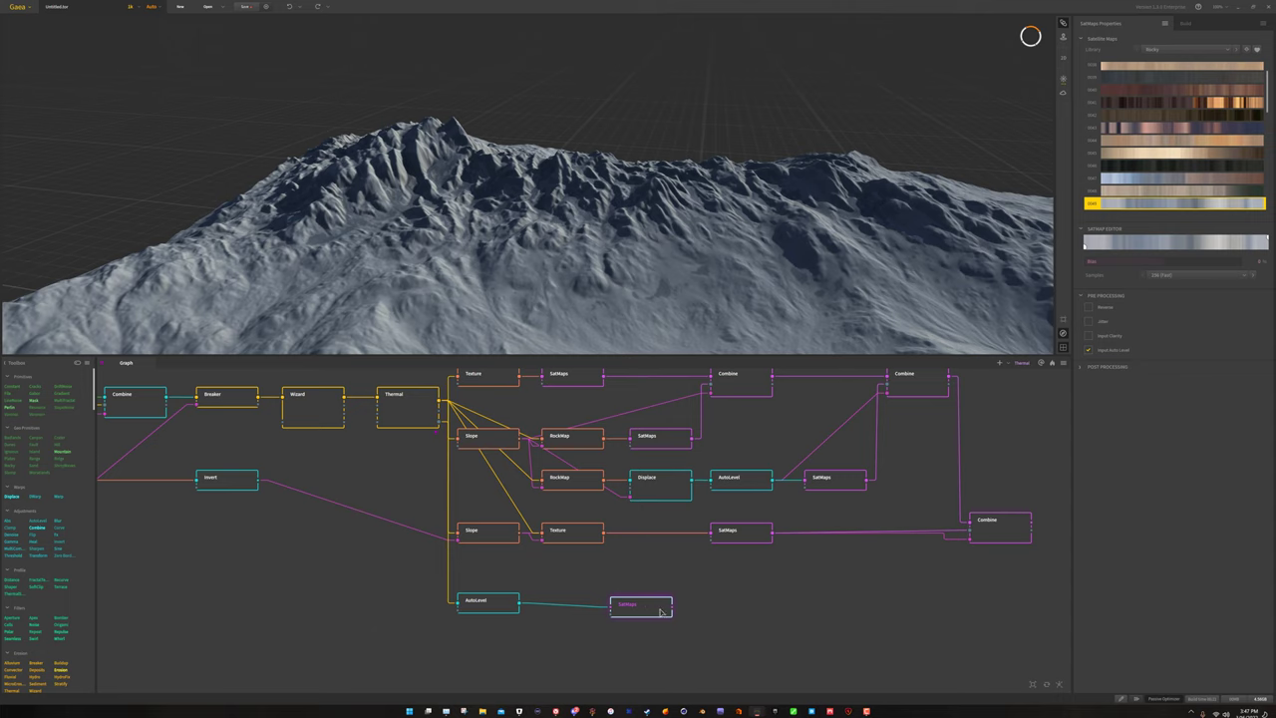
drag(643, 609, 743, 605)
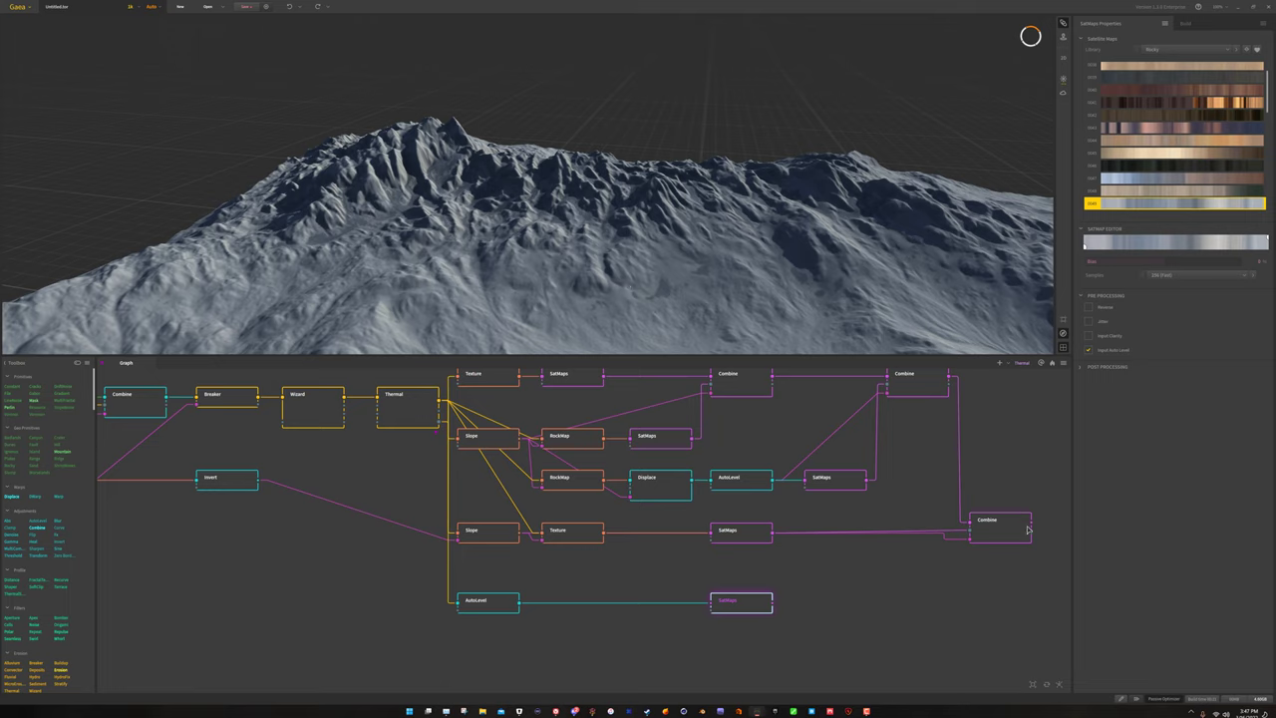
Combine the last color Combine with the new SatMaps, masked by the new AutoLevel, and set the blend ratio to 100%.
drag(1032, 522, 774, 604)
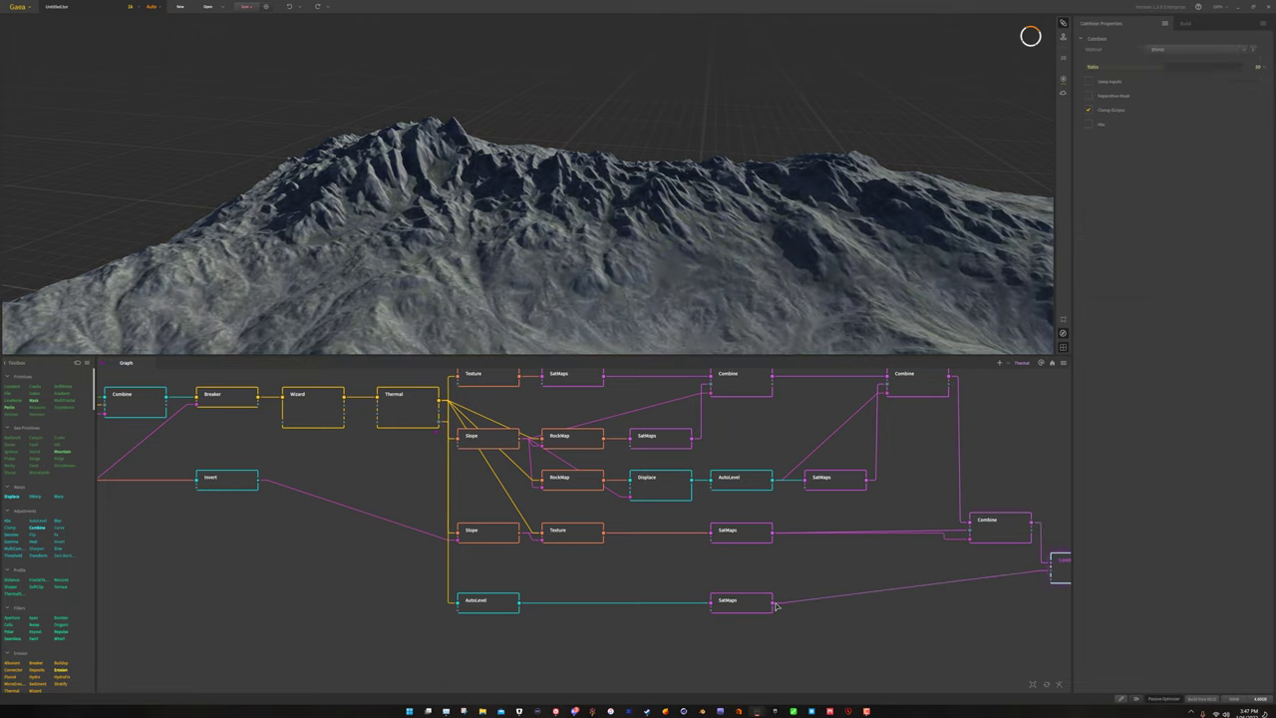
drag(1052, 579, 520, 604)
middle_drag(634, 625, 386, 621)
drag(823, 575, 825, 598)
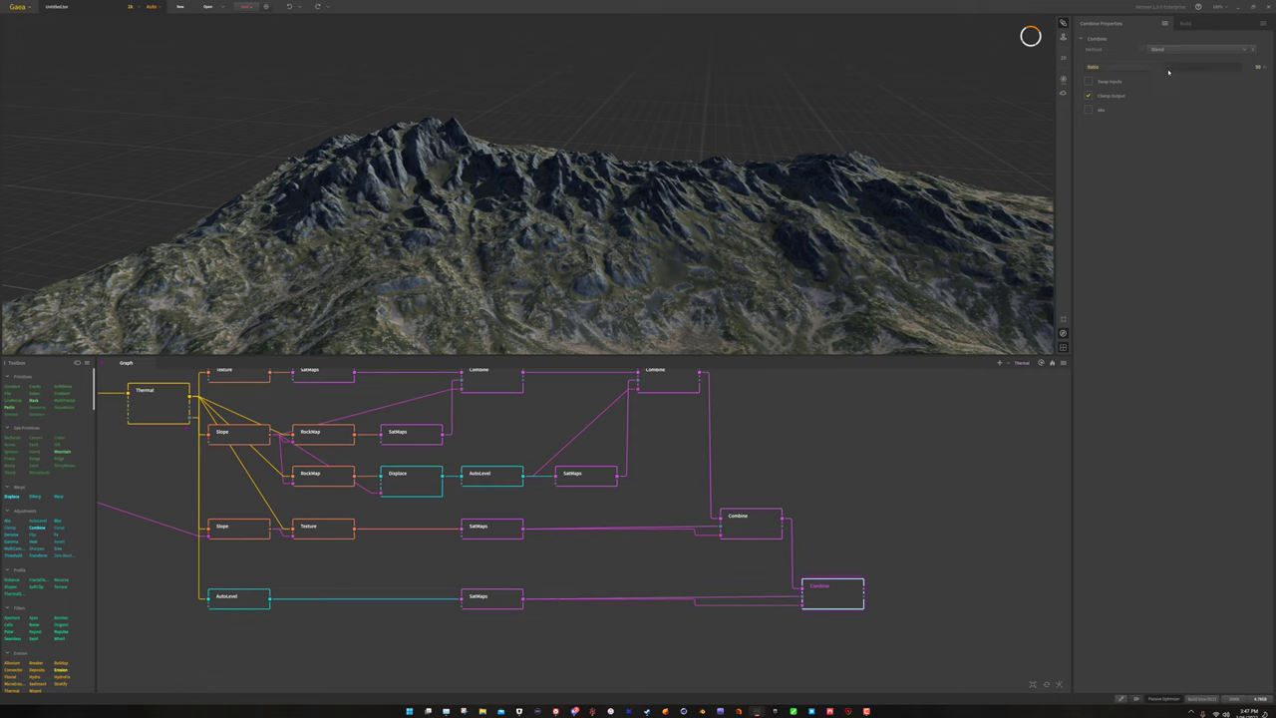
drag(1163, 66, 1262, 67)
Compare the new Combine with the previous Combine up close on the peaks and gullies.
drag(578, 218, 459, 230)
scroll(458, 229, up, 5)
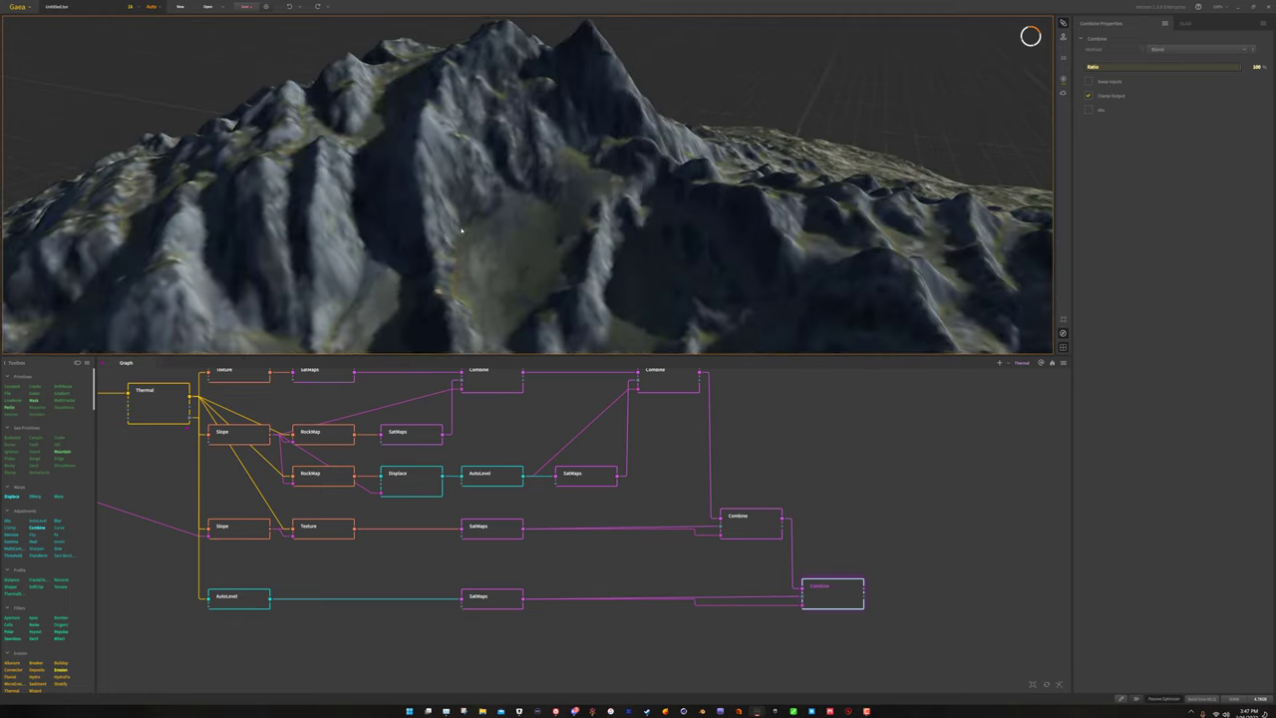
scroll(459, 229, up, 3)
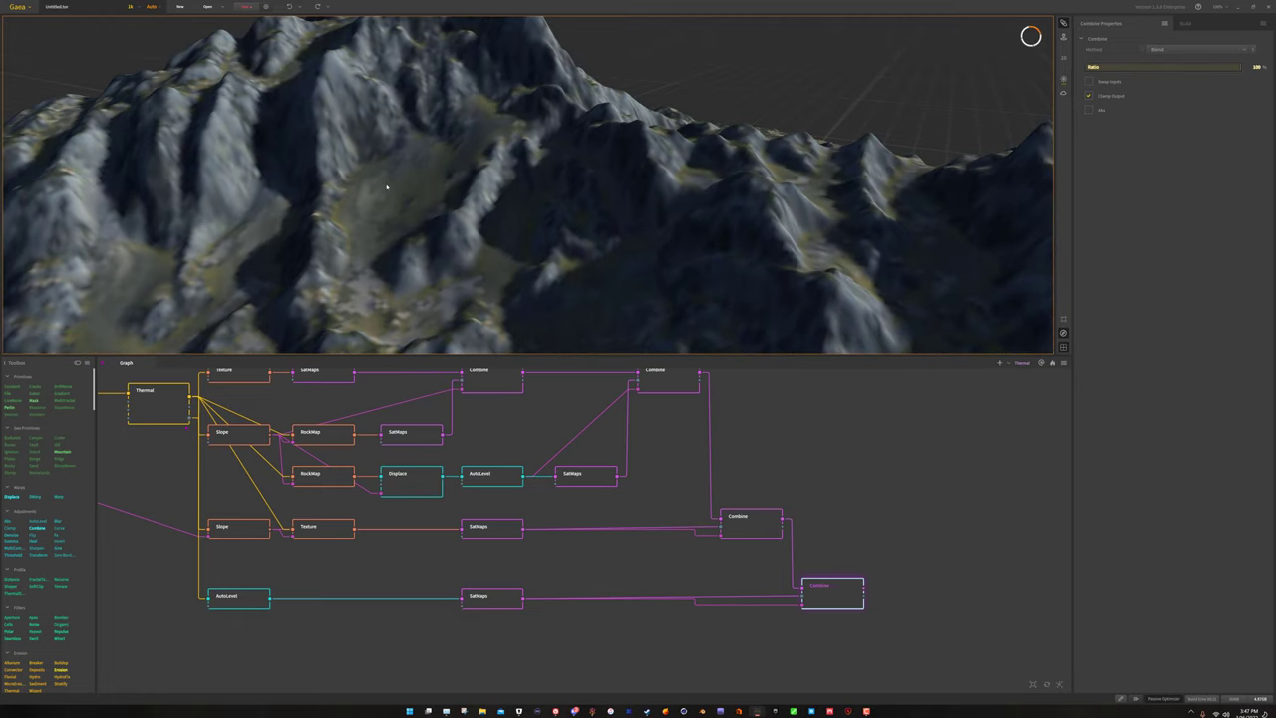
click(750, 518)
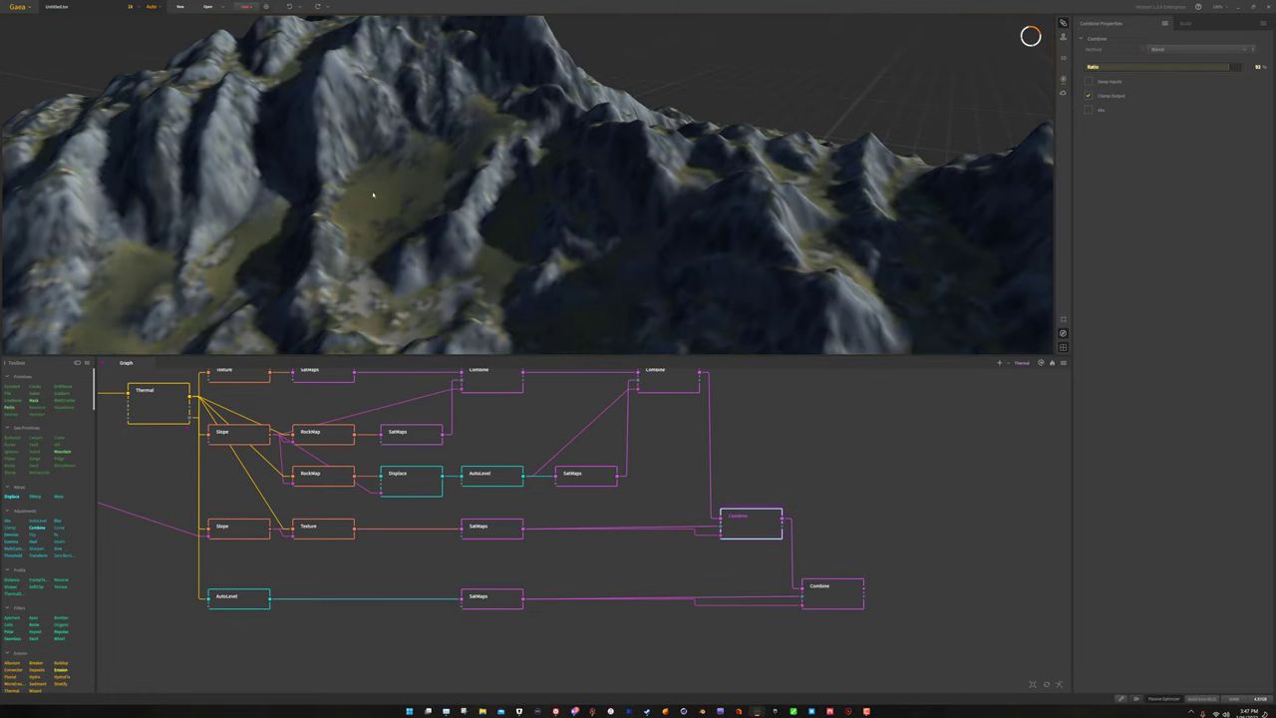
click(824, 596)
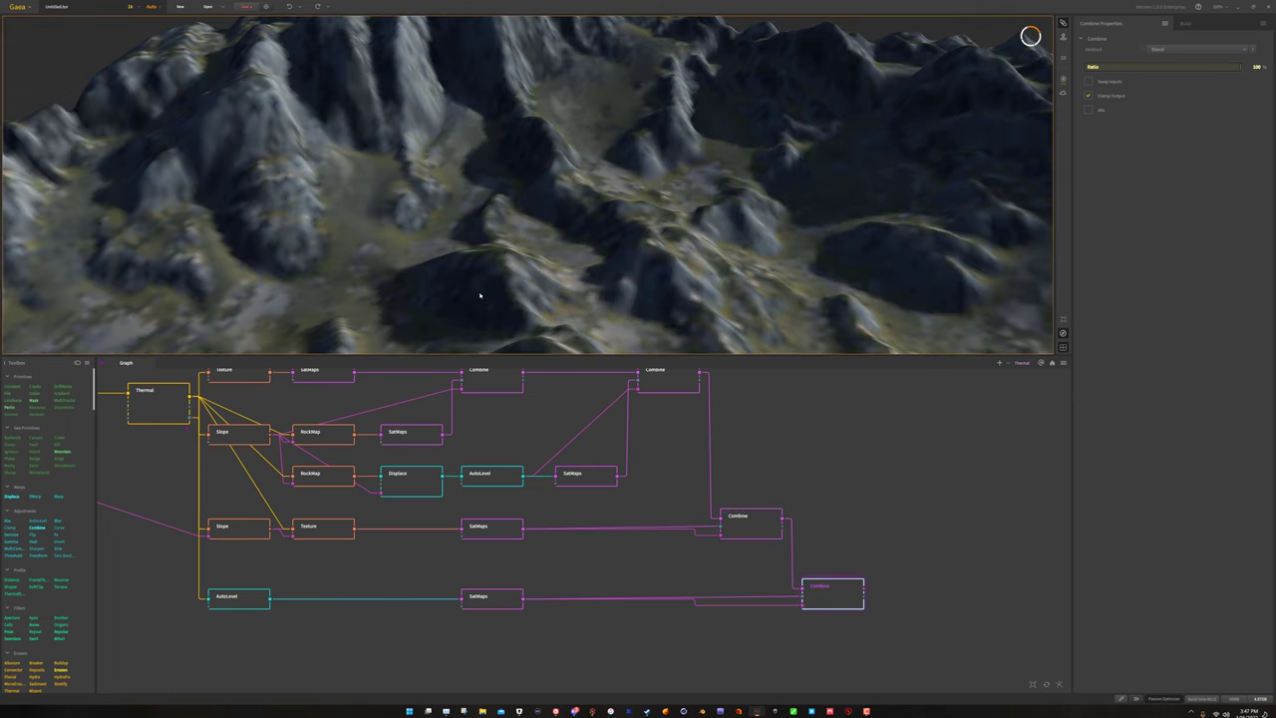
click(744, 531)
click(839, 598)
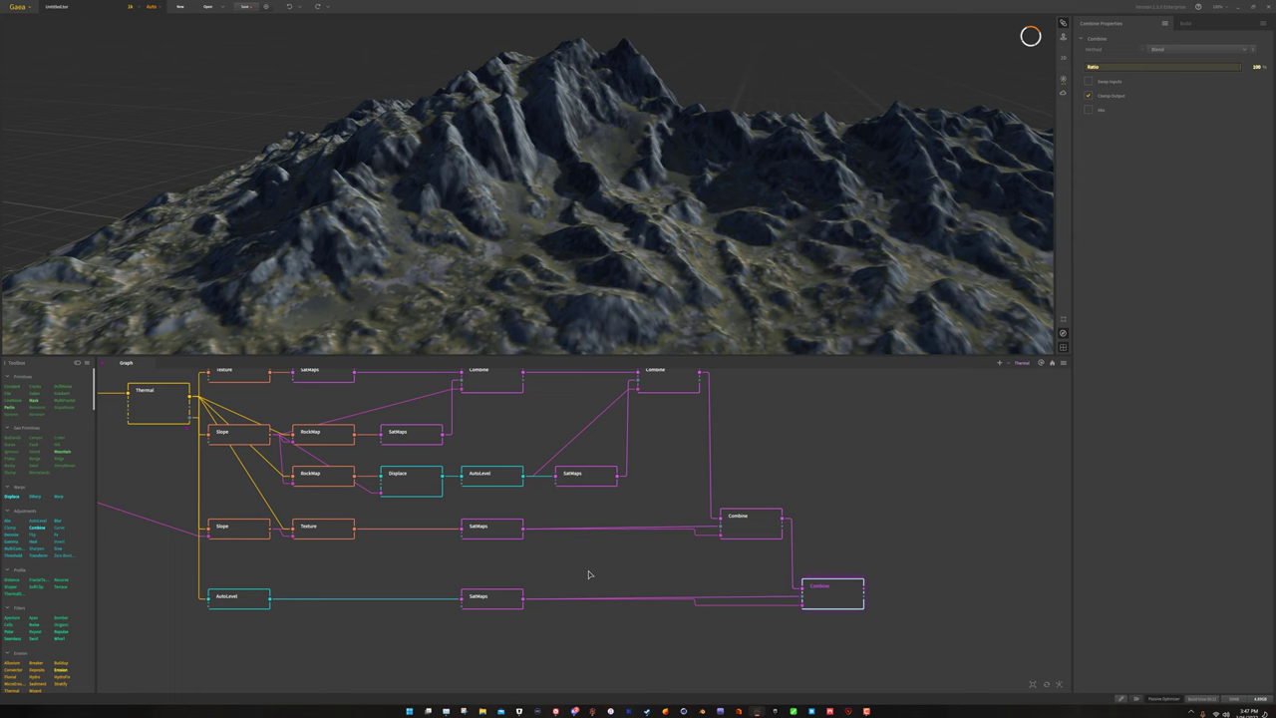
Enable Apply Equalize on the new AutoLevel mask and compare the last two Combine results on the mountain.
click(251, 600)
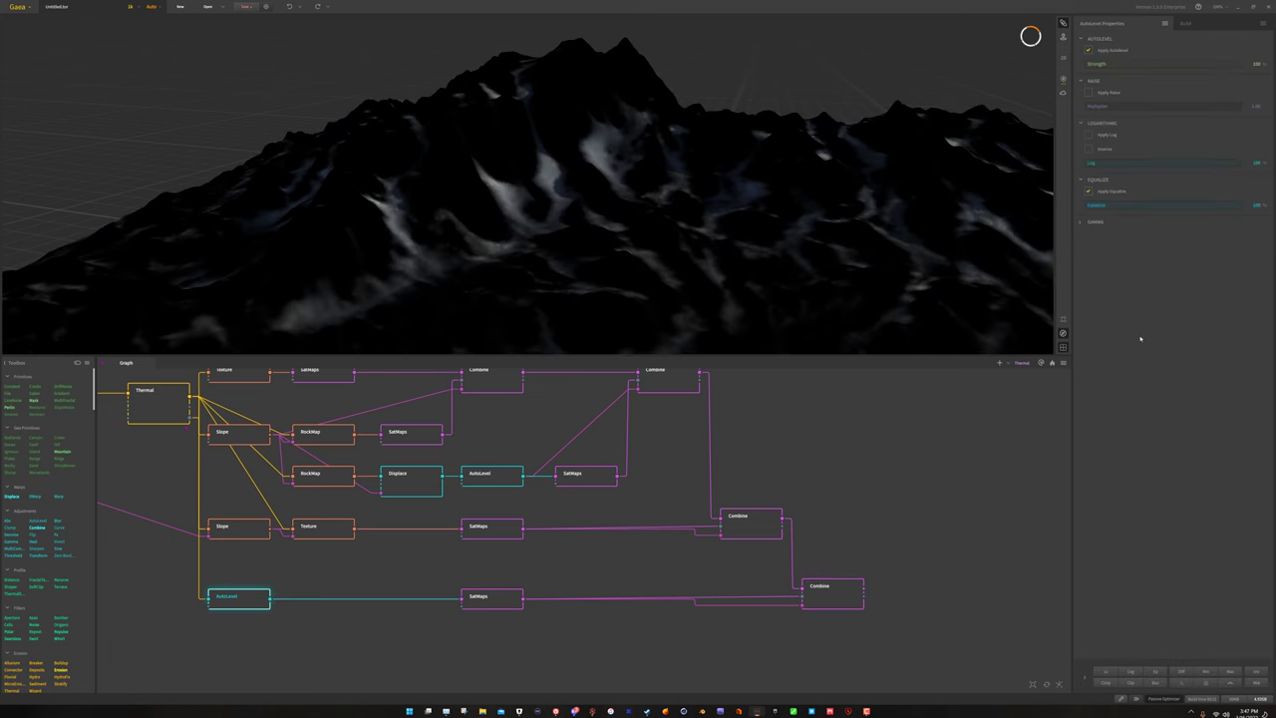
click(832, 599)
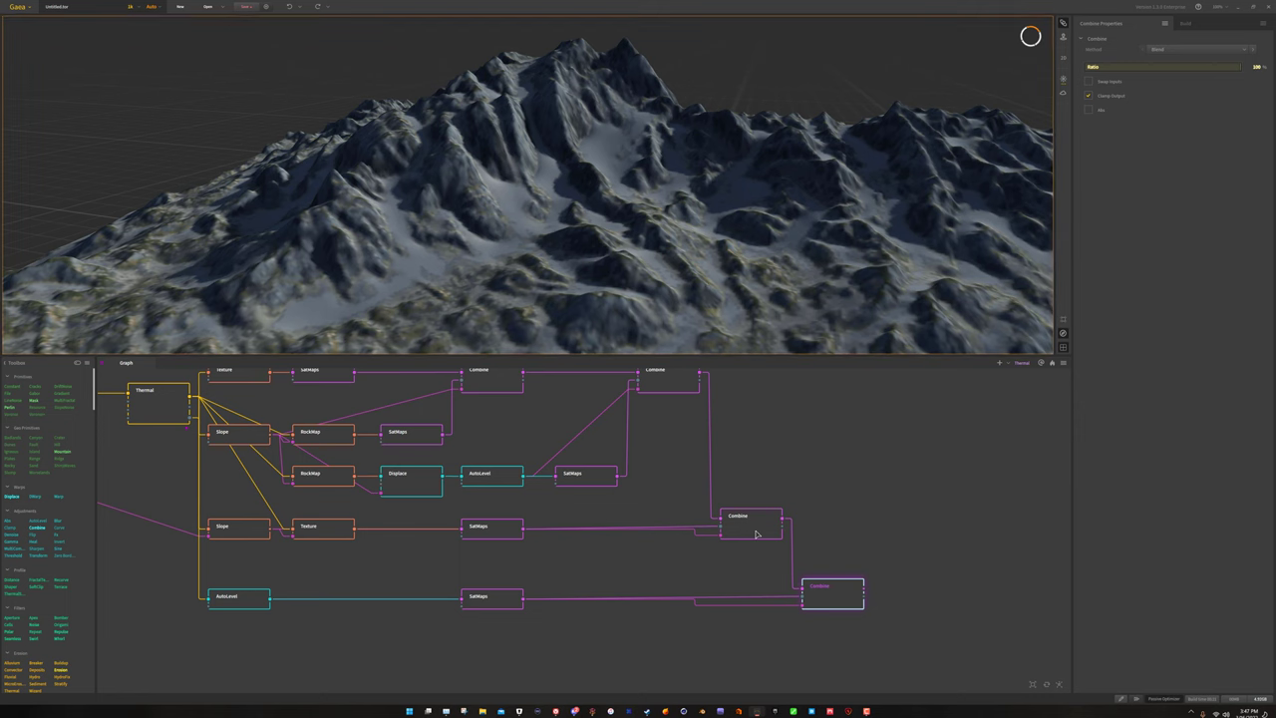
click(756, 534)
click(842, 600)
middle_drag(718, 344, 604, 307)
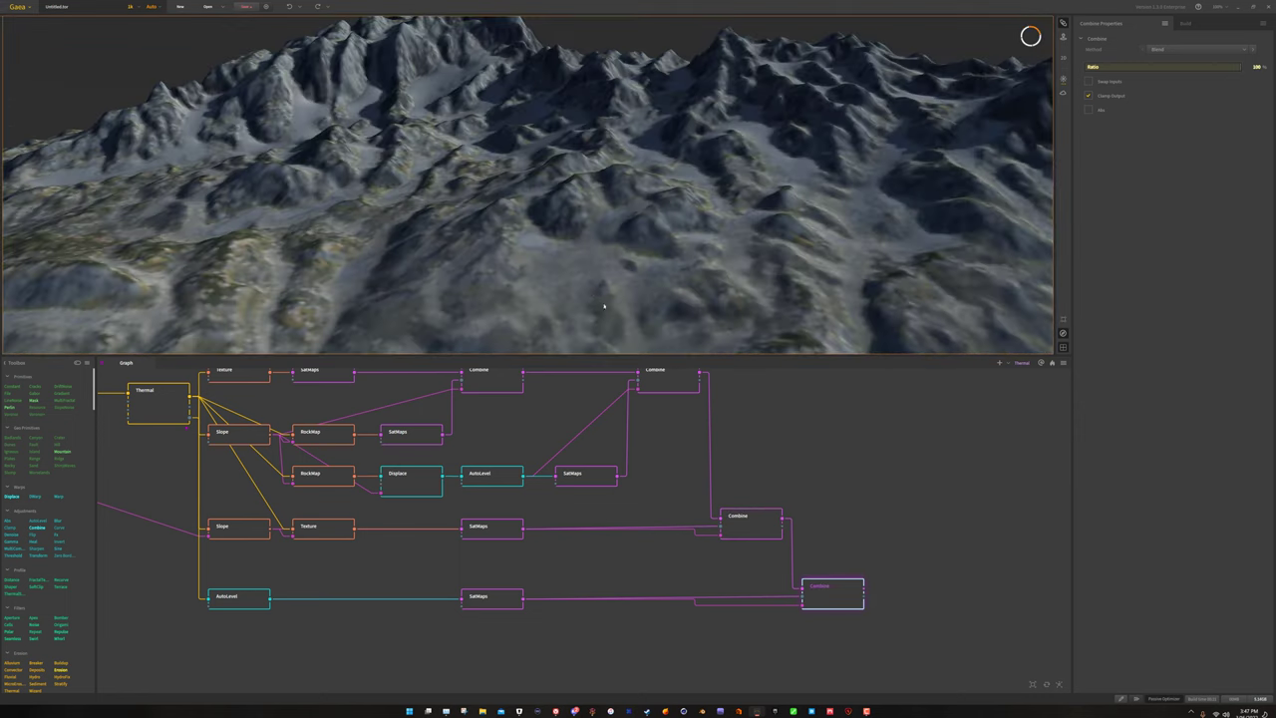
scroll(604, 307, down, 4)
drag(604, 306, 599, 269)
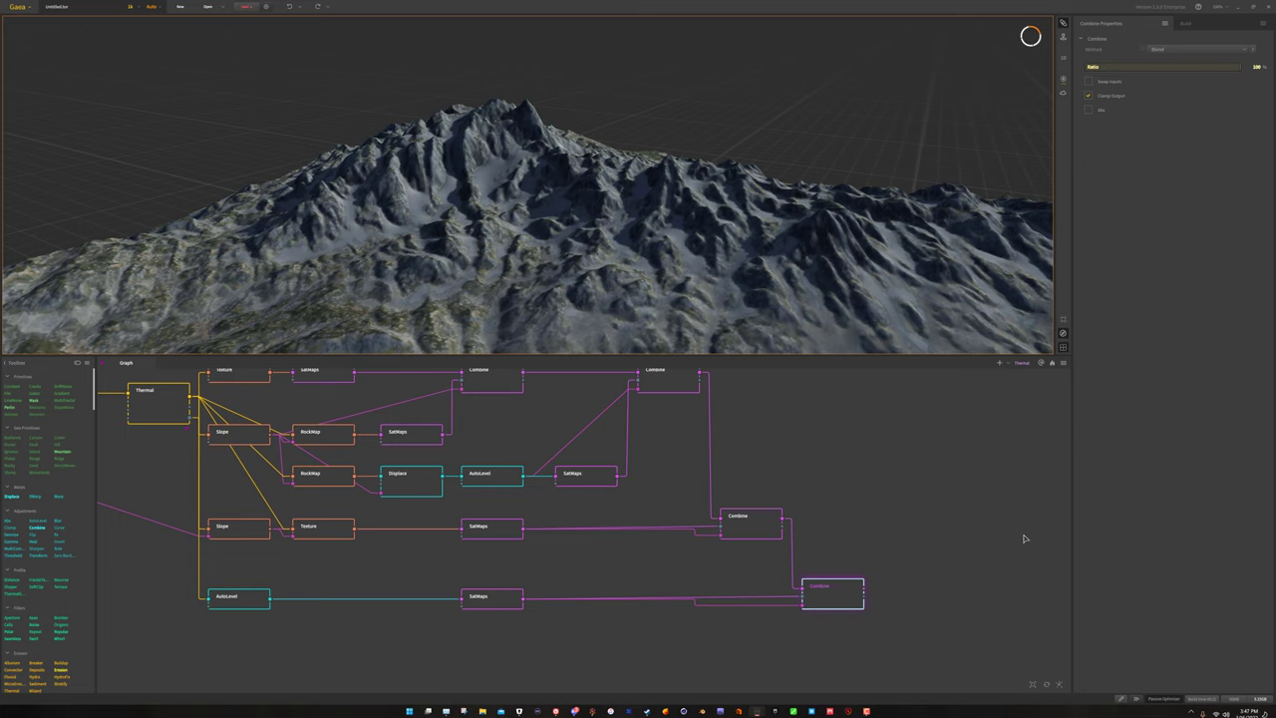
Try lower blend ratios on the last Combine, ending back at 100%.
click(1182, 68)
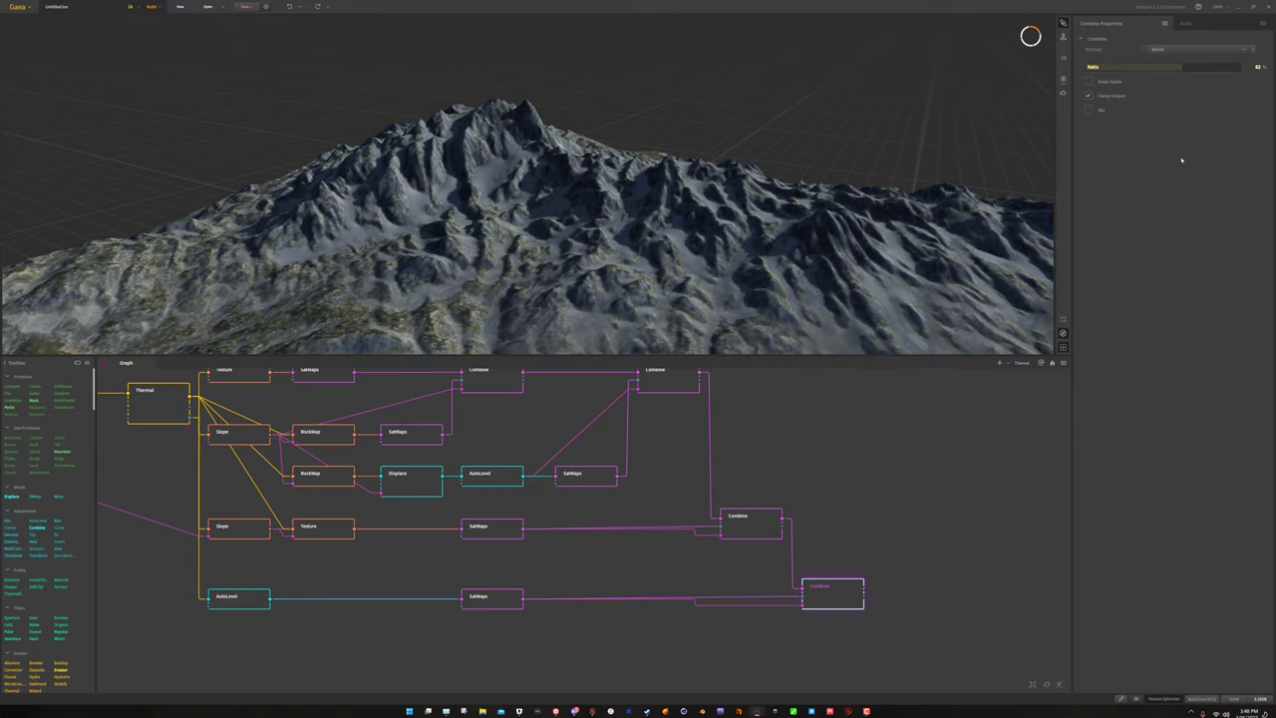
click(1214, 68)
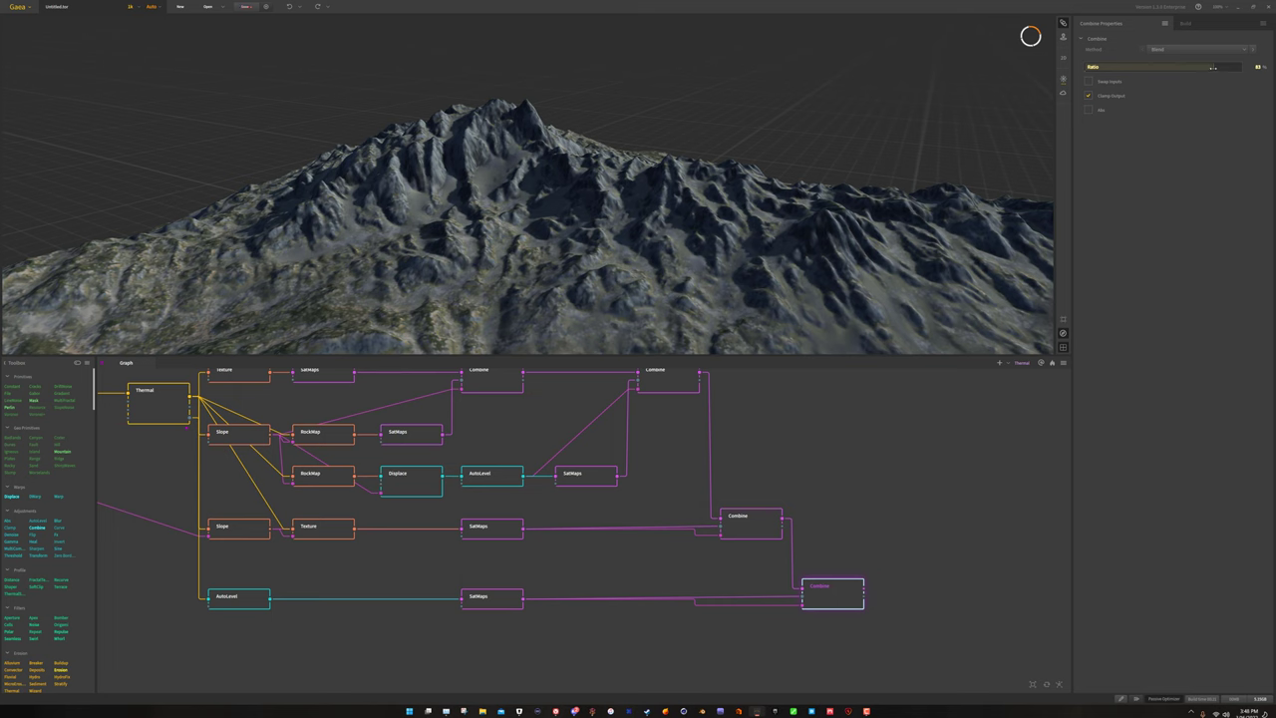
click(1240, 67)
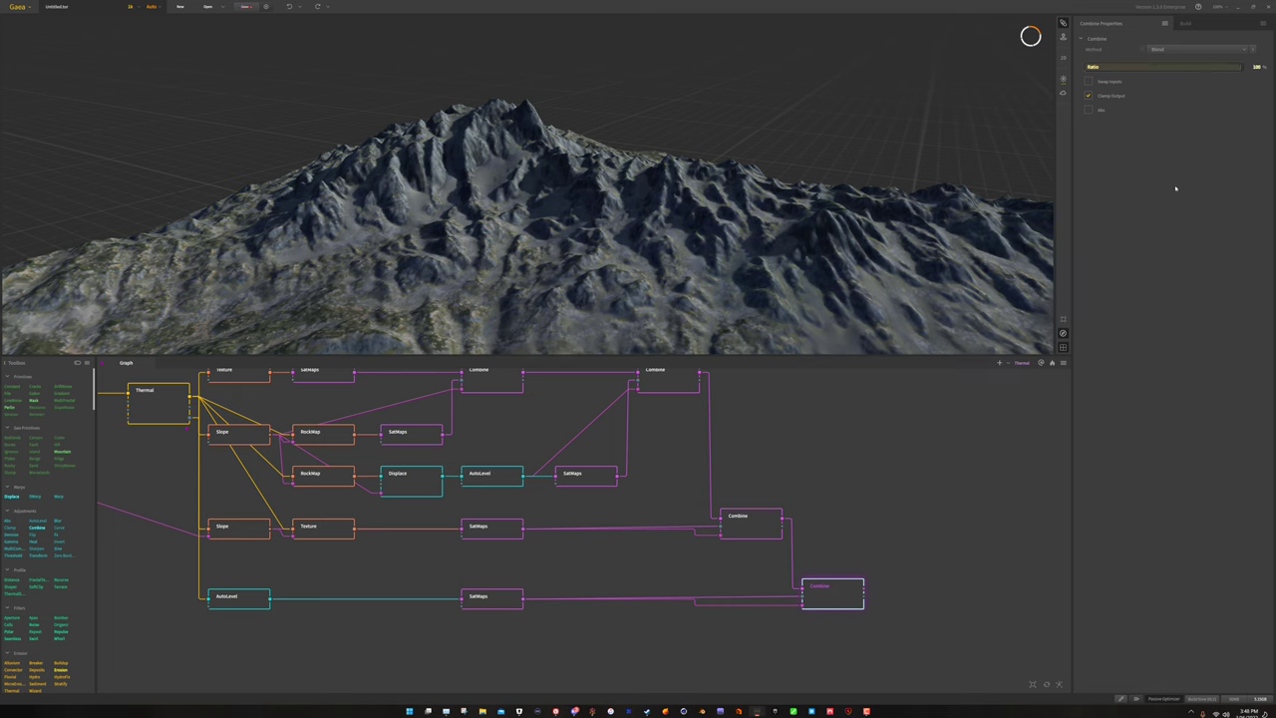
Reduce the new AutoLevel's Equalize amount to 36% and compare the last two Combine results.
click(240, 603)
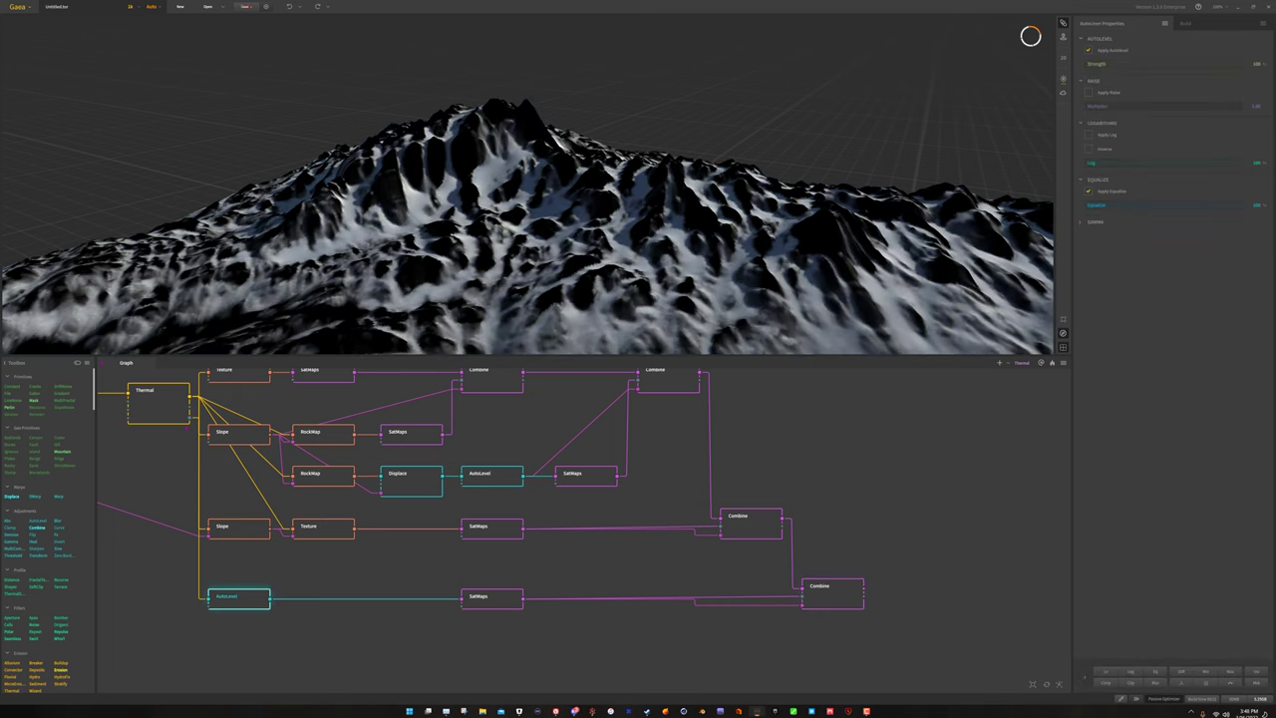
click(1169, 206)
drag(1165, 205, 1143, 206)
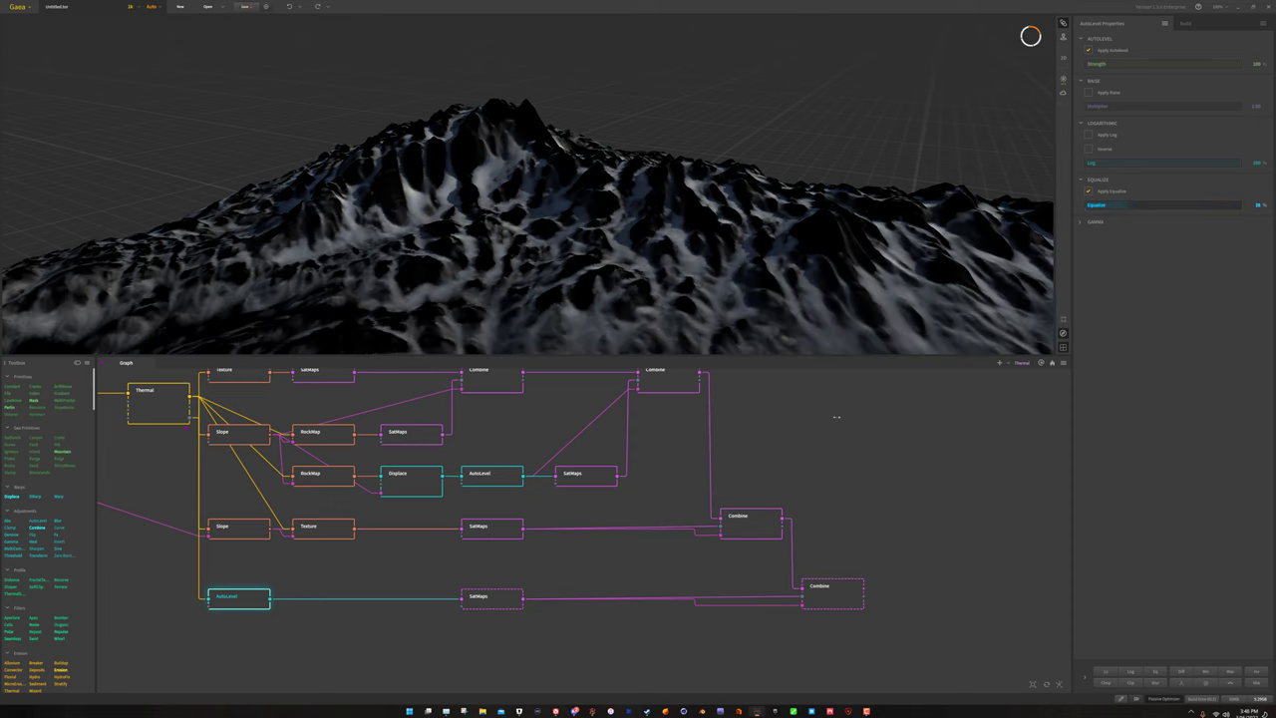
click(833, 596)
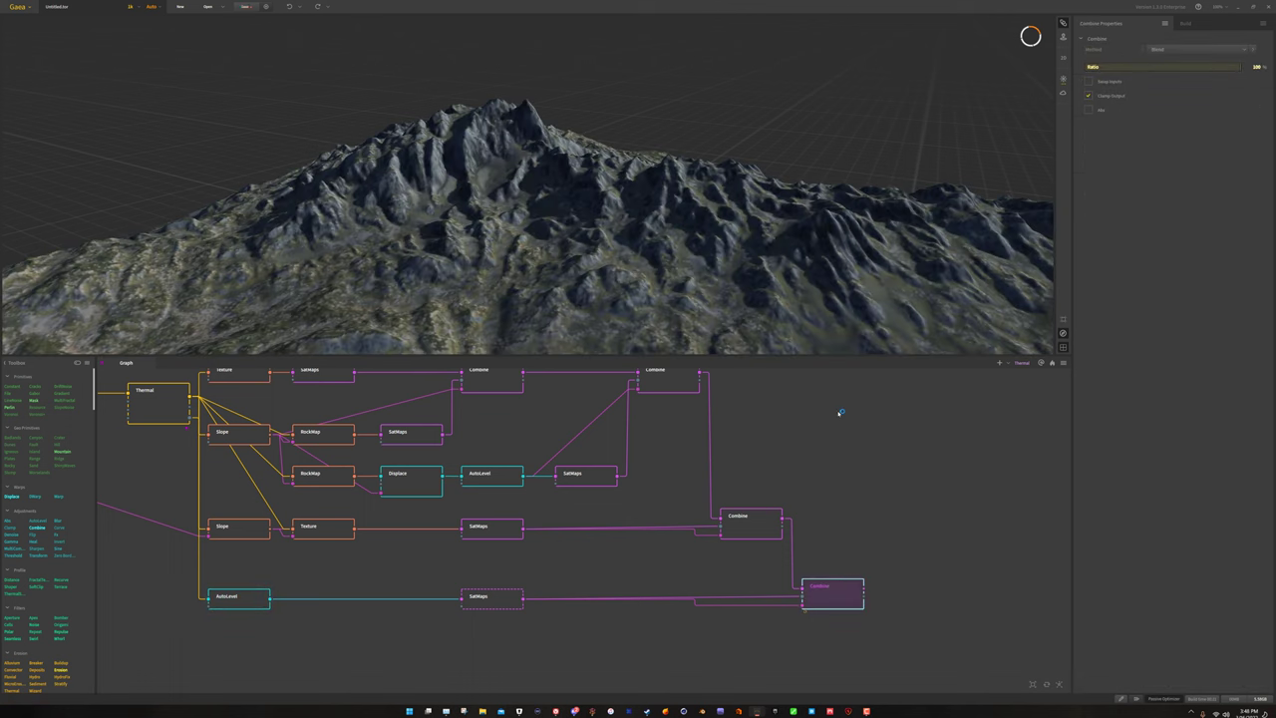
click(758, 525)
click(834, 597)
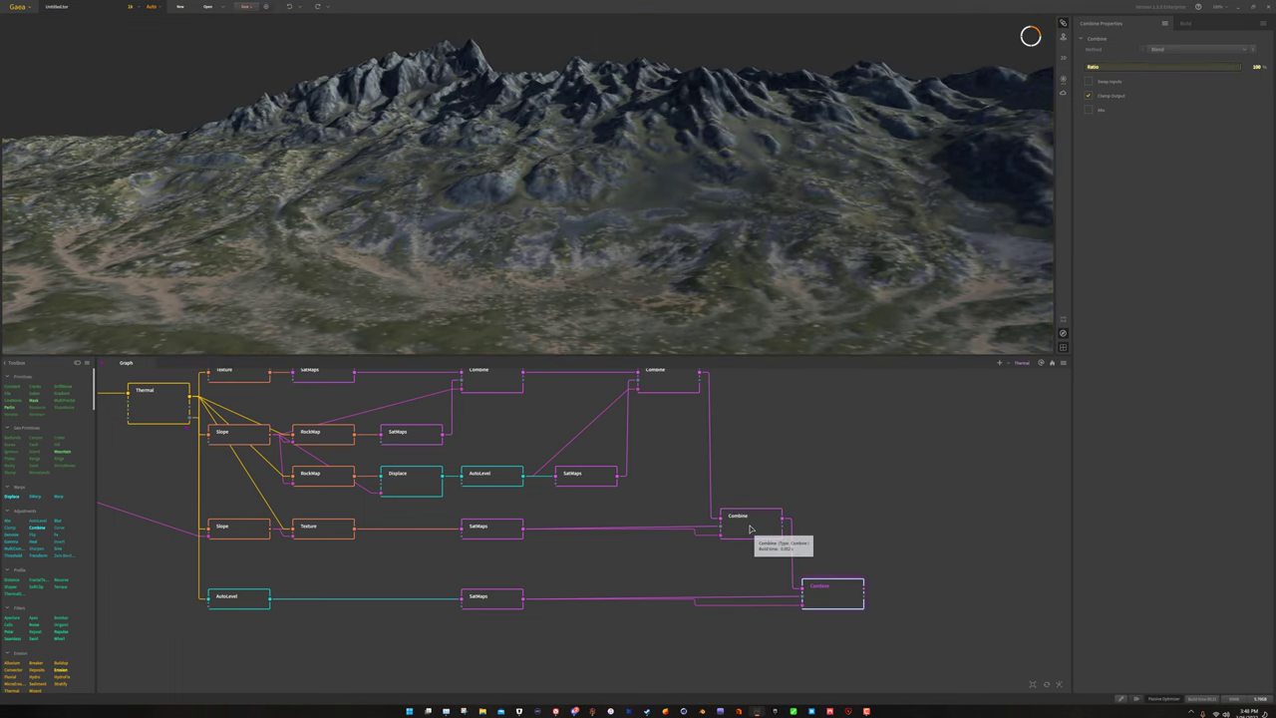
Enable Jitter on the SatMaps fed by the new AutoLevel and compare the last two Combine results.
drag(615, 232, 489, 180)
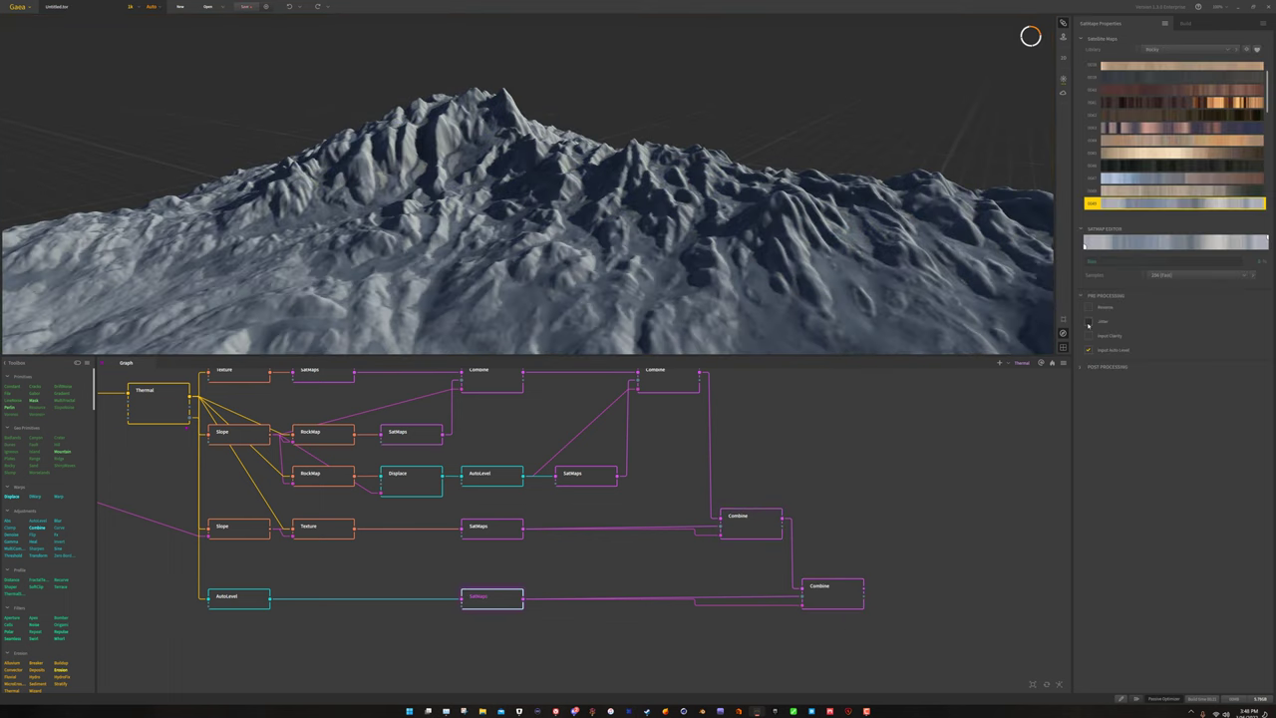
click(1089, 322)
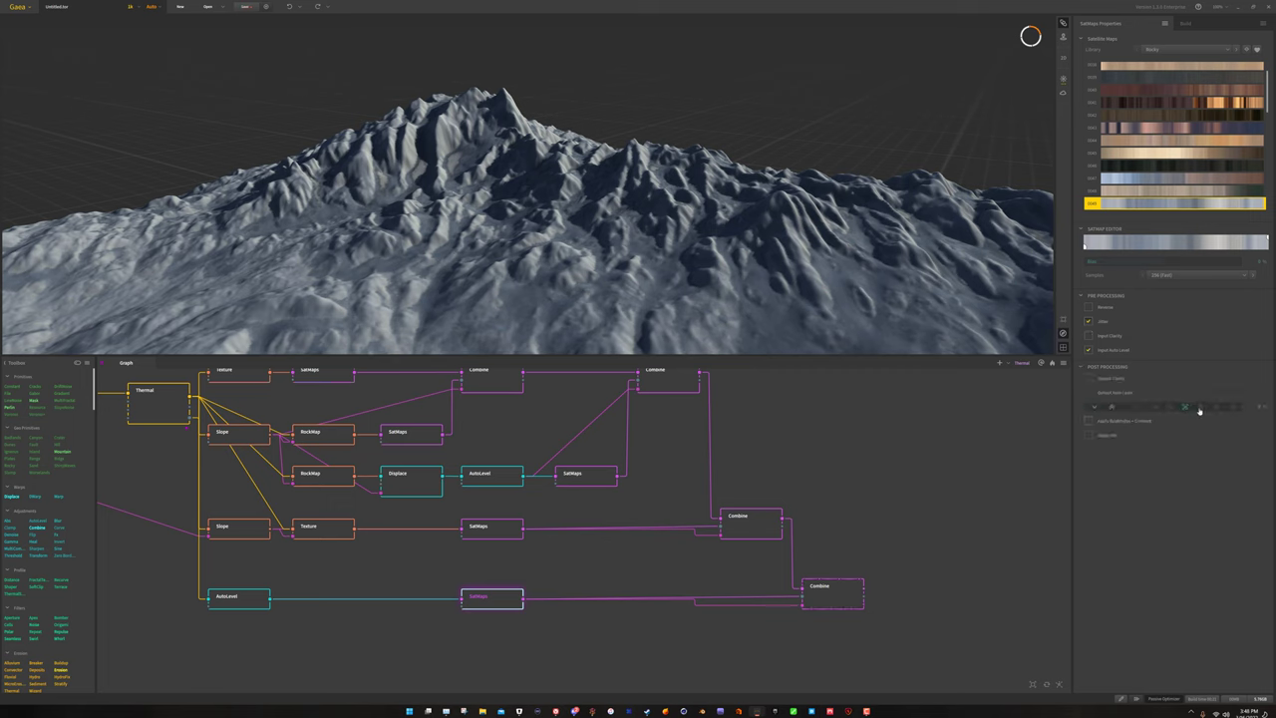
click(835, 601)
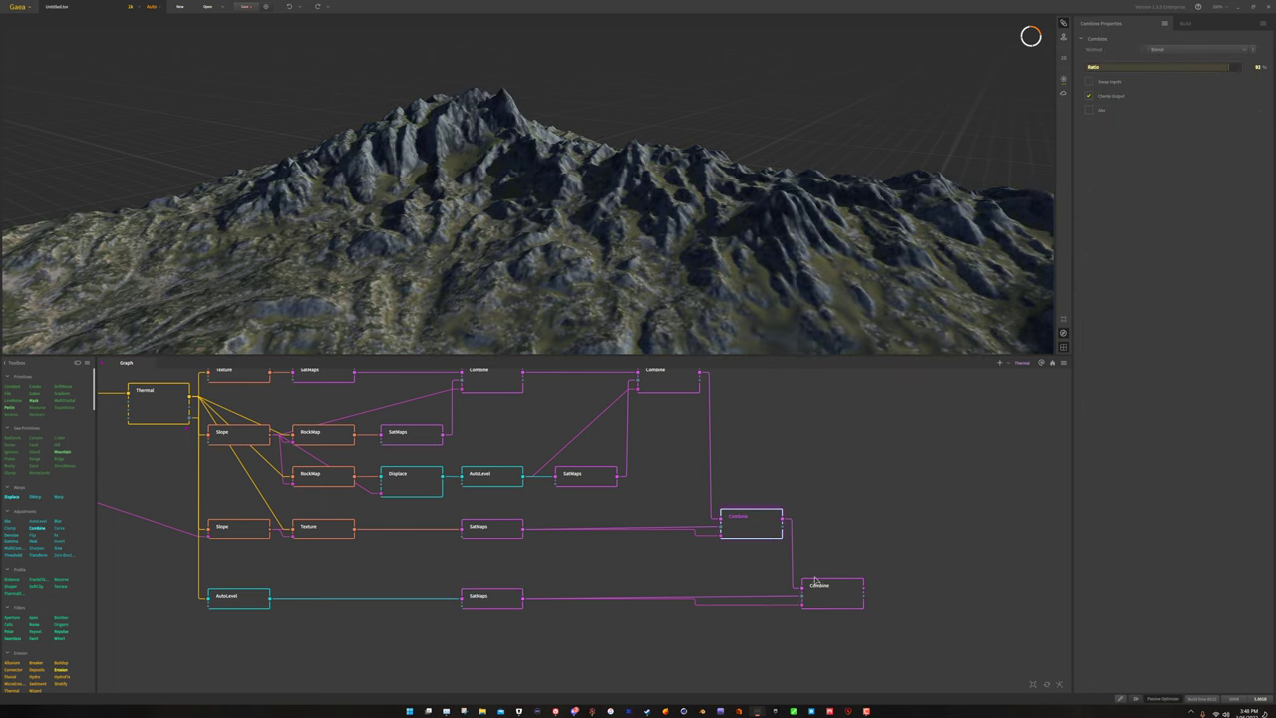
click(835, 596)
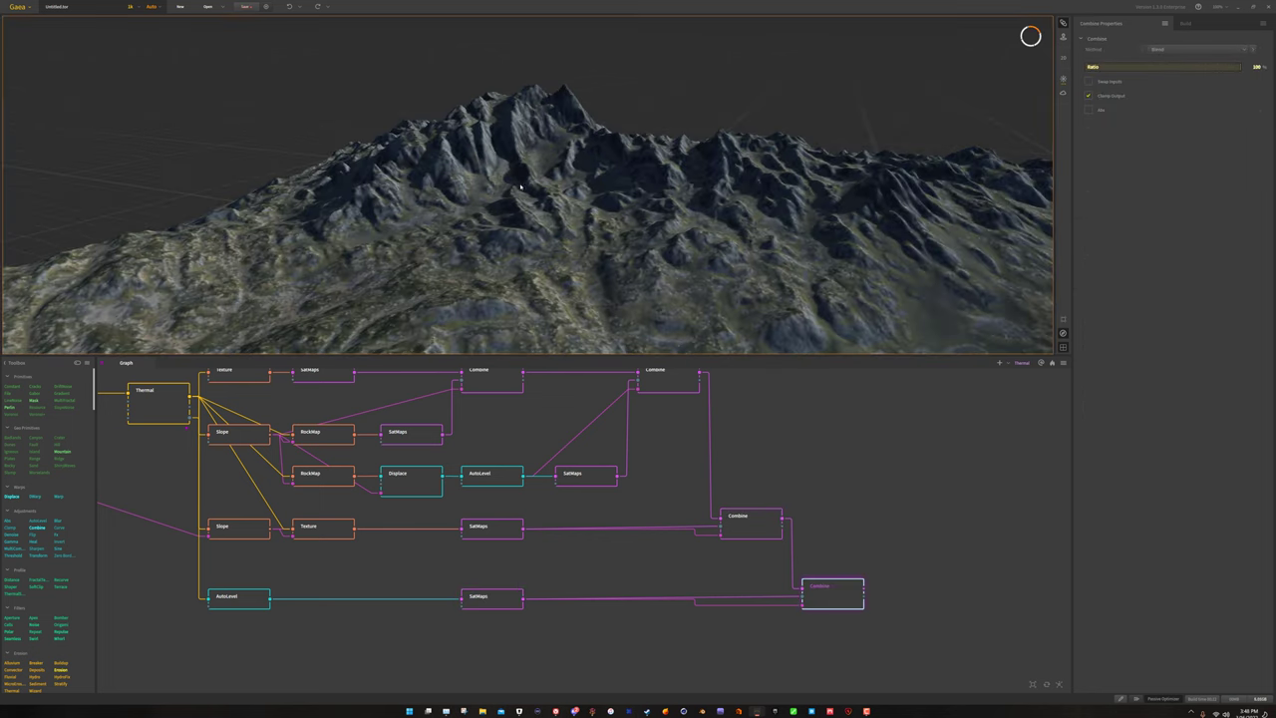
Inspect the final blended colors across the whole terrain, from the peaks to the valley floor.
drag(520, 186, 421, 128)
drag(849, 235, 510, 200)
scroll(620, 285, down, 3)
scroll(628, 217, up, 5)
drag(631, 198, 567, 231)
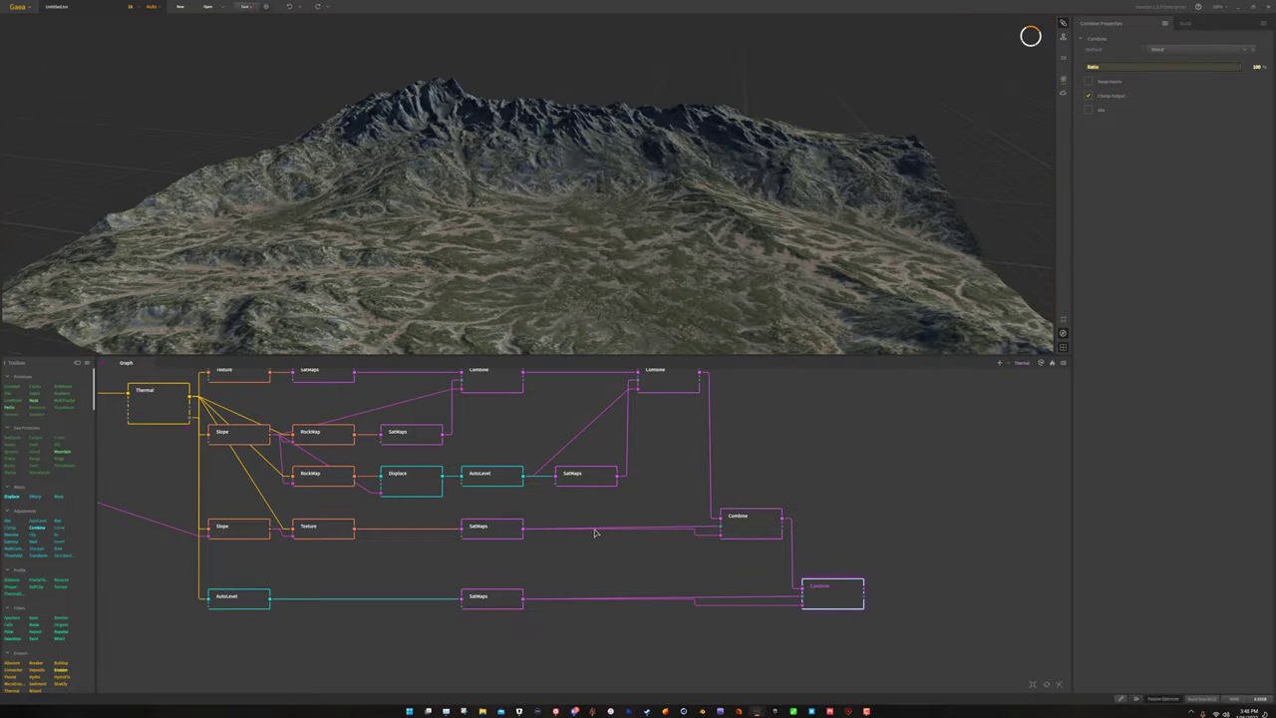
Add a Surface node fed by the Thermal output and place it above the upper Texture node.
drag(595, 527, 764, 664)
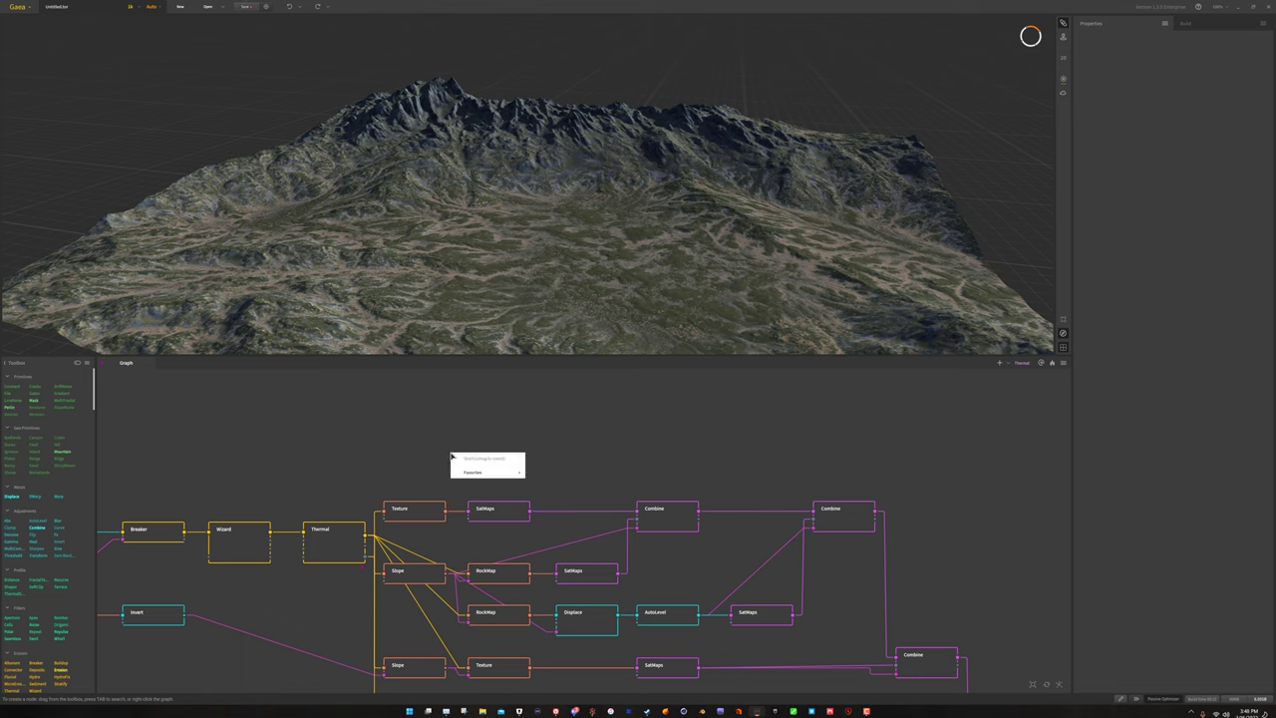
key(Tab)
text(rsurf)
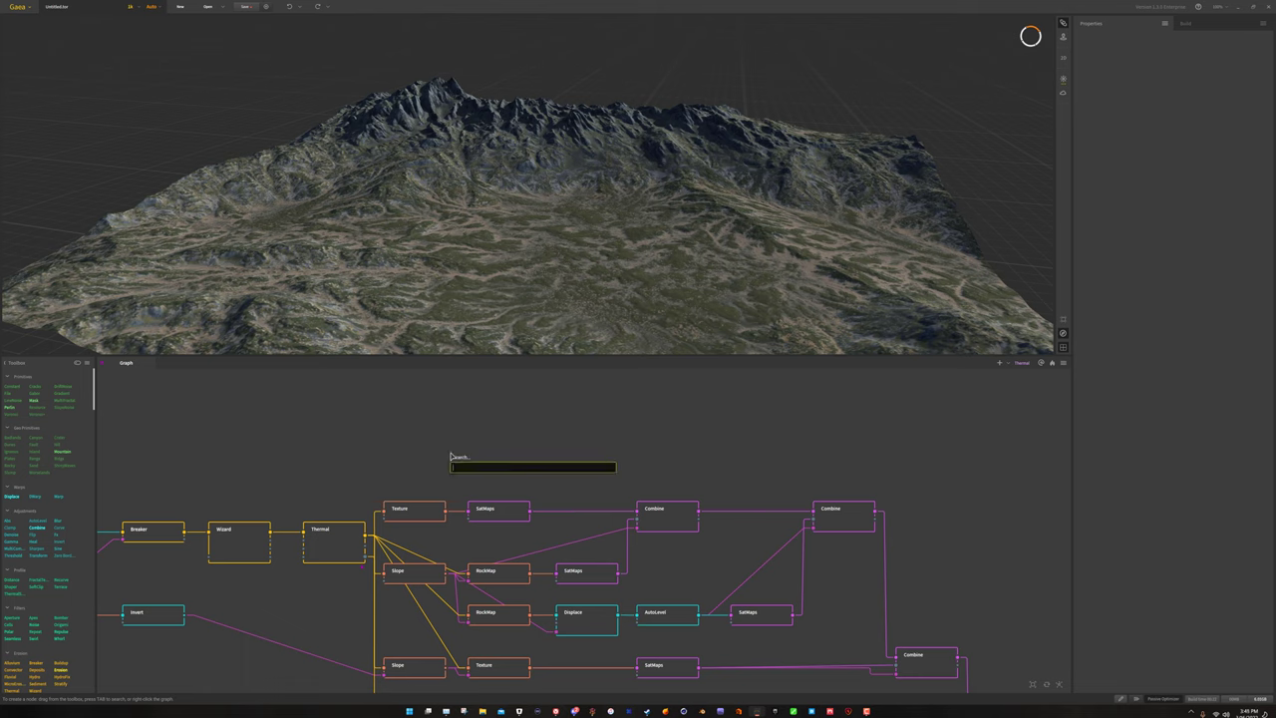
click(463, 479)
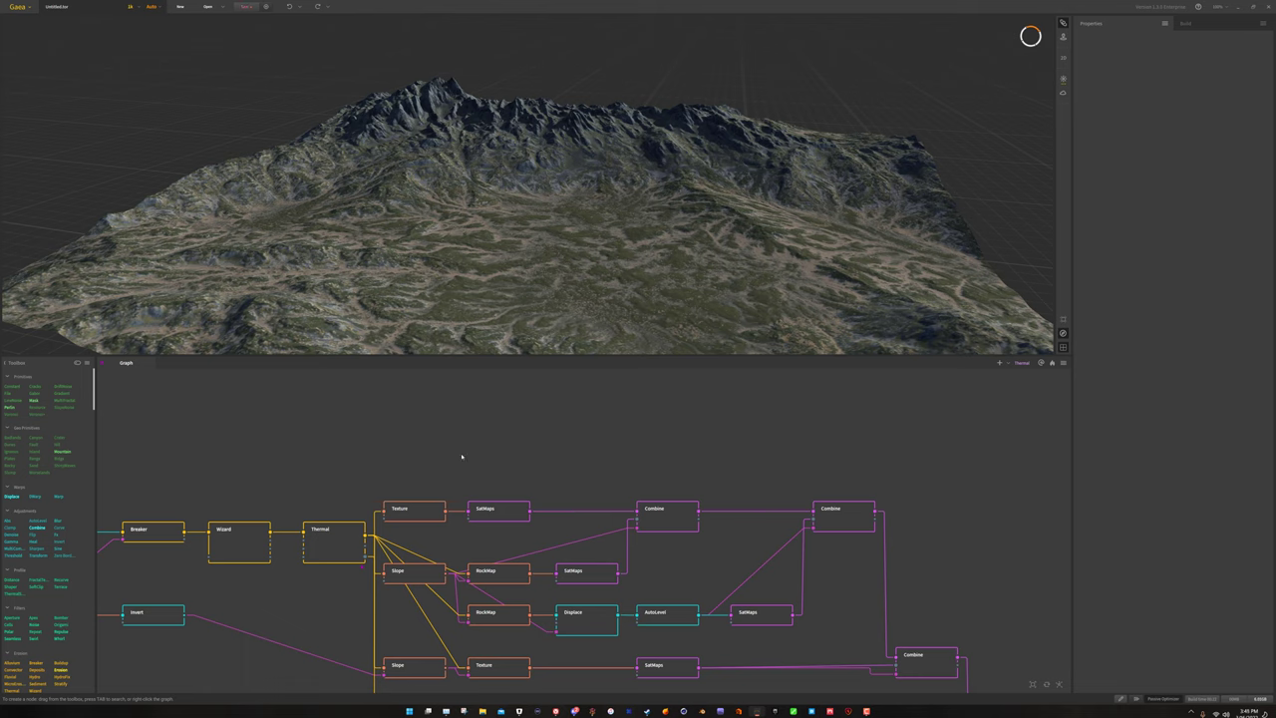
drag(452, 466, 366, 535)
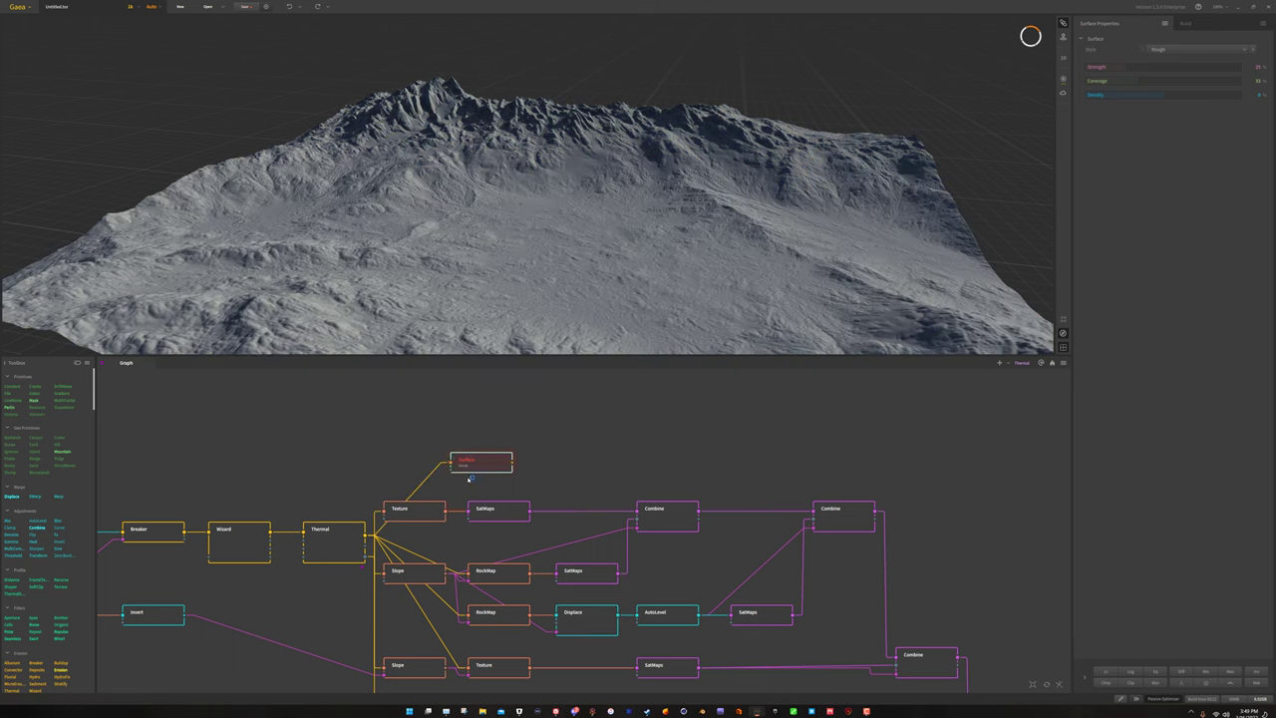
drag(480, 462, 411, 449)
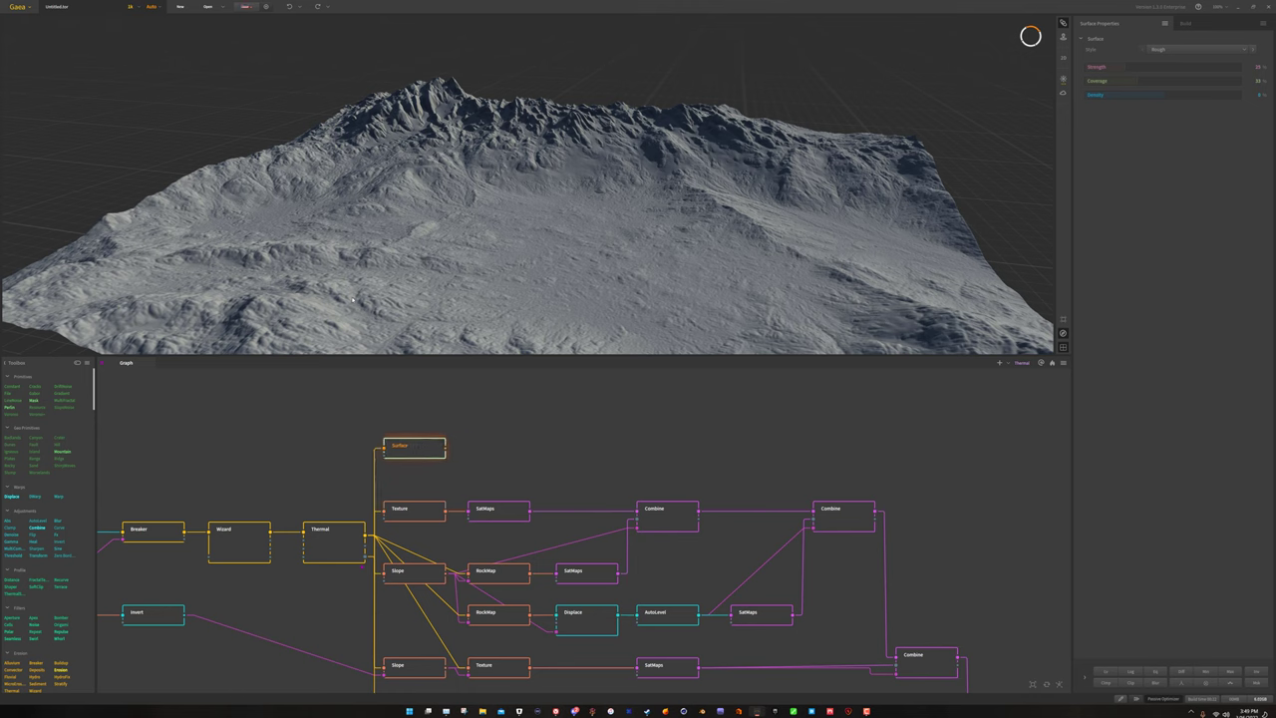
Compare the Surface result with Thermal and change the Surface type to the one offering only a Strength setting.
click(345, 552)
click(426, 454)
click(1157, 50)
click(1163, 78)
drag(837, 230, 598, 200)
drag(469, 465, 493, 418)
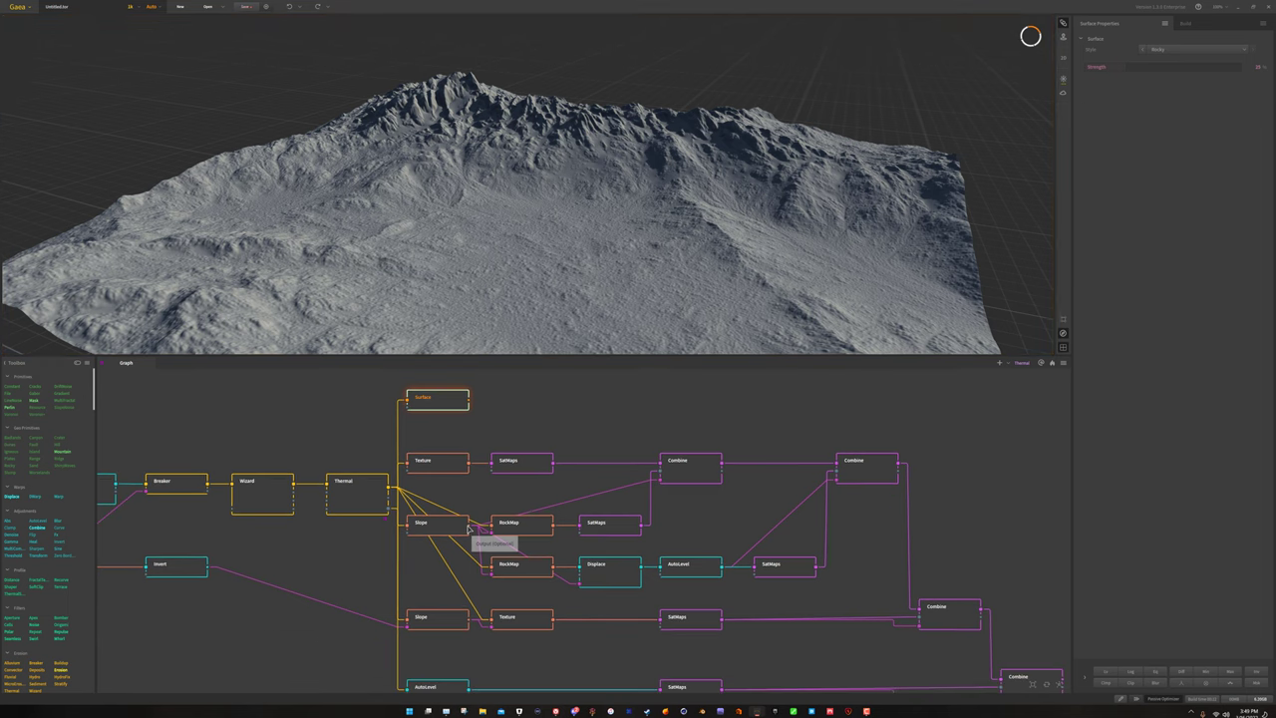
Mask the Surface node with the upper Slope output and check the mask against the Surface result on the peaks.
drag(467, 524, 407, 406)
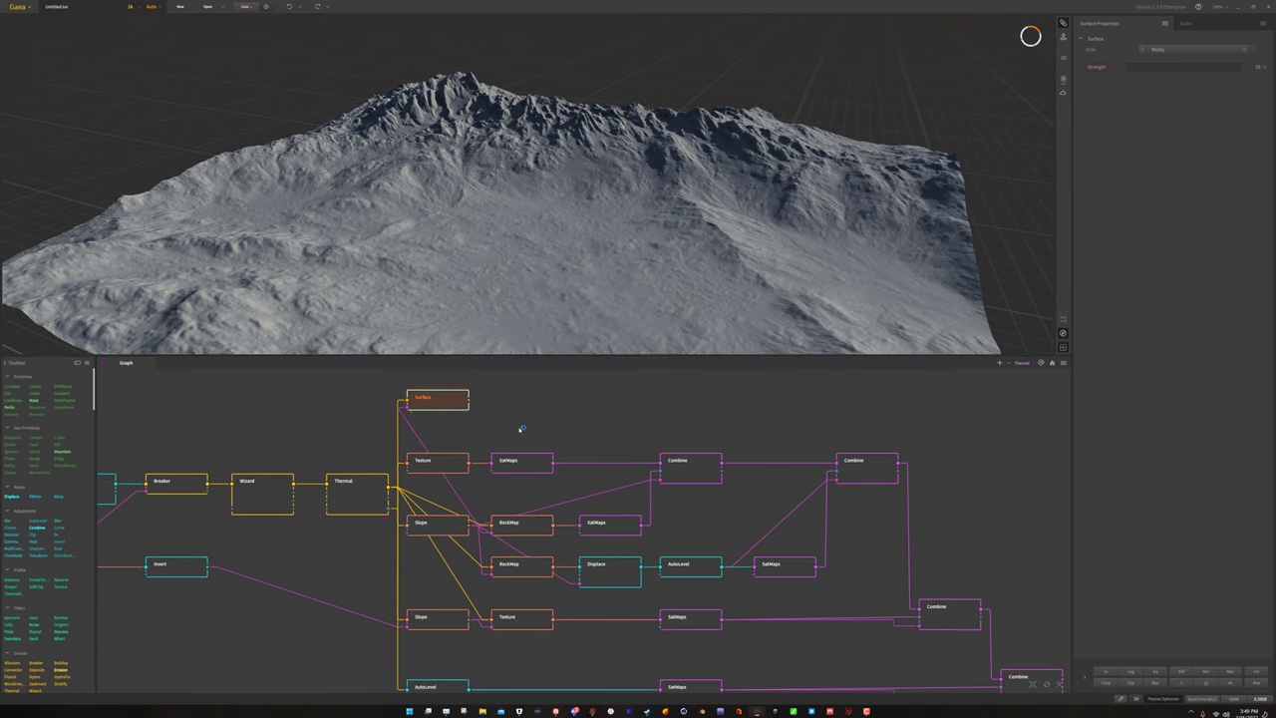
drag(698, 249, 532, 442)
scroll(474, 267, up, 5)
click(441, 530)
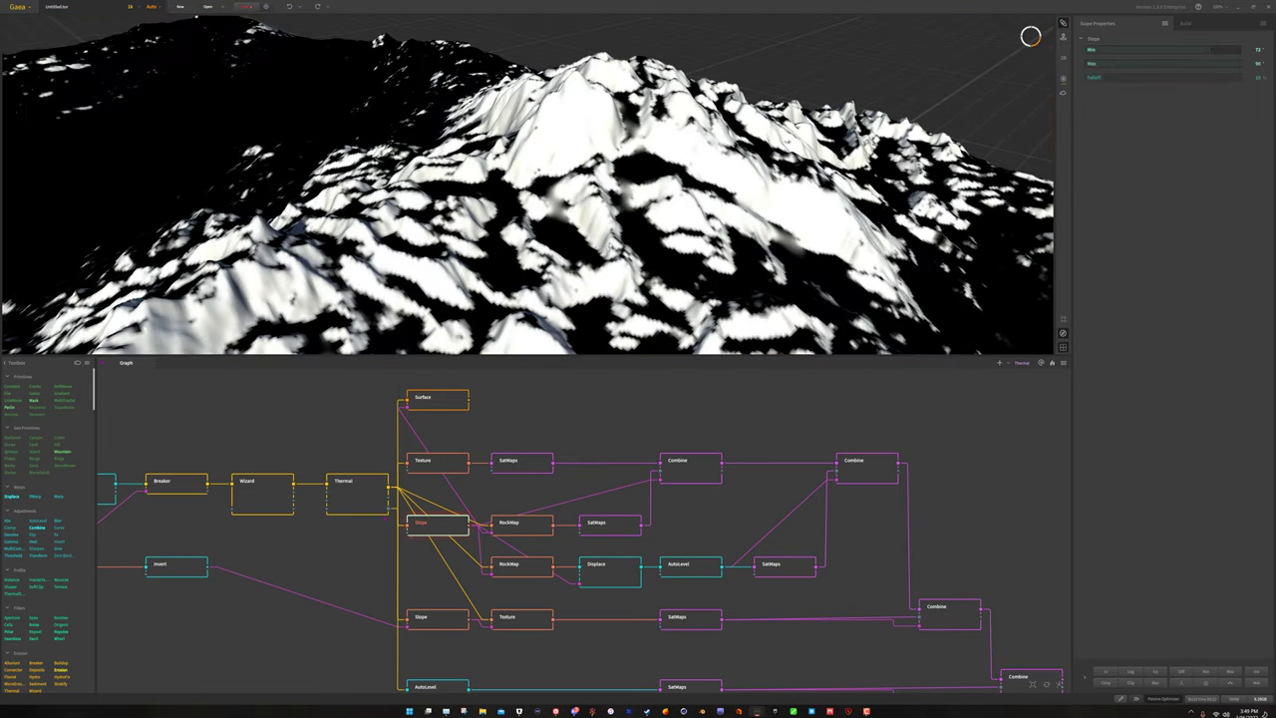
click(447, 404)
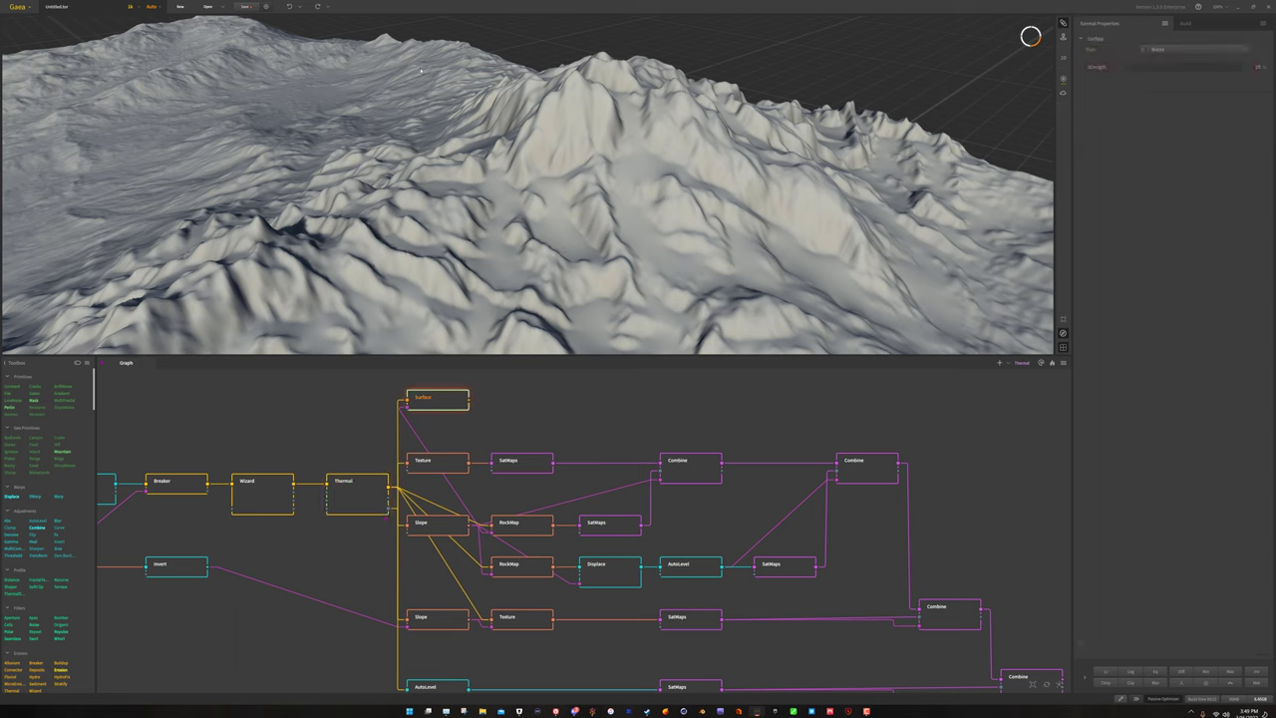
Raise the preview resolution to 2K and compare the Thermal and Surface results on the peaks.
click(131, 8)
click(135, 43)
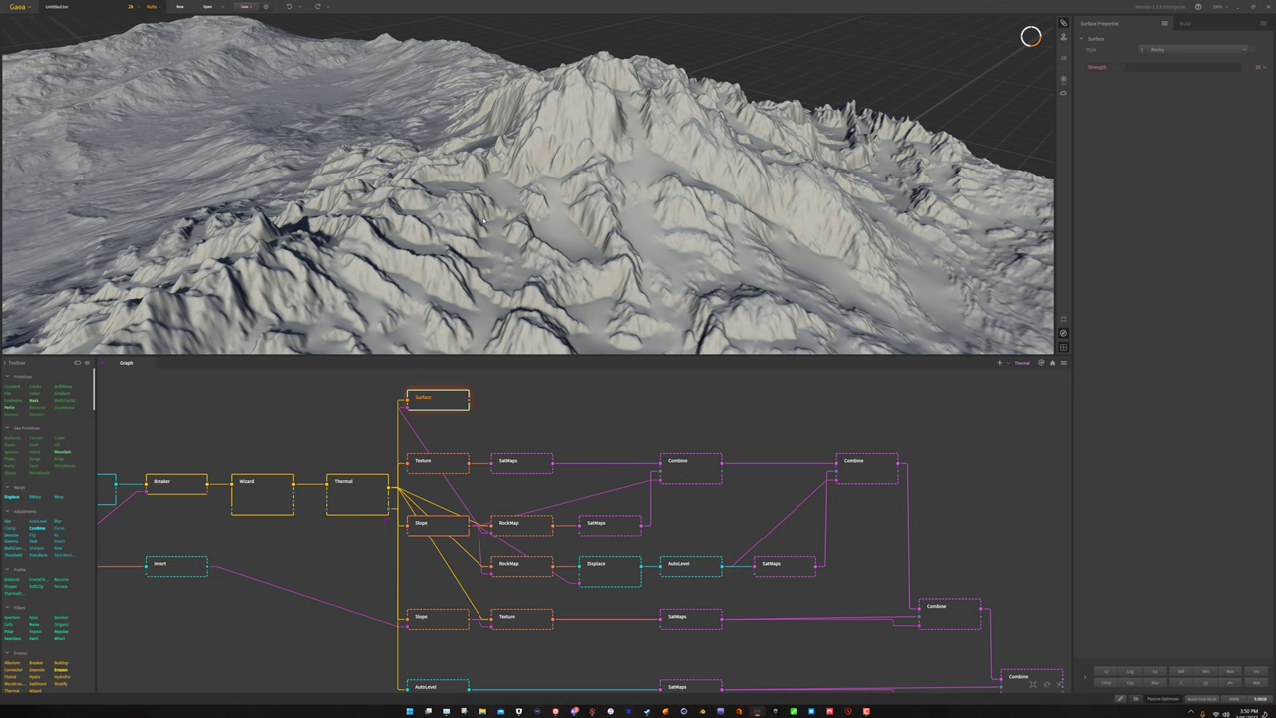
click(365, 487)
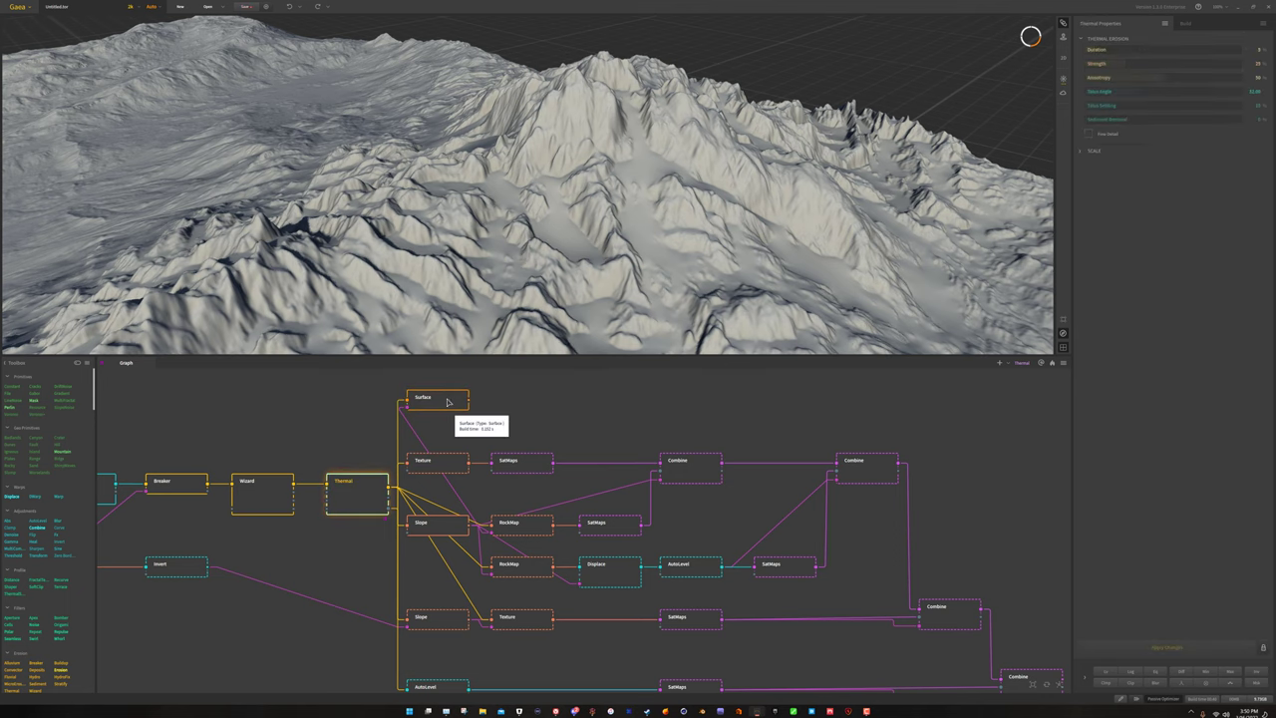
click(444, 402)
click(349, 497)
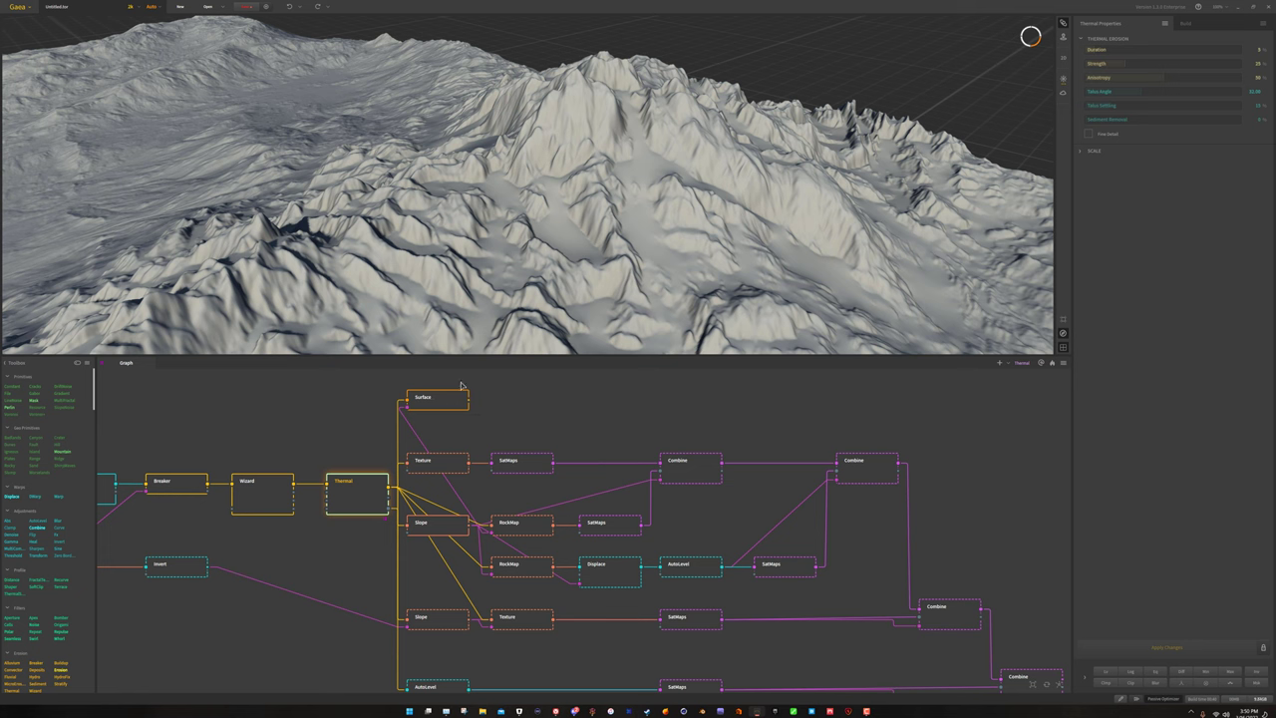
click(443, 401)
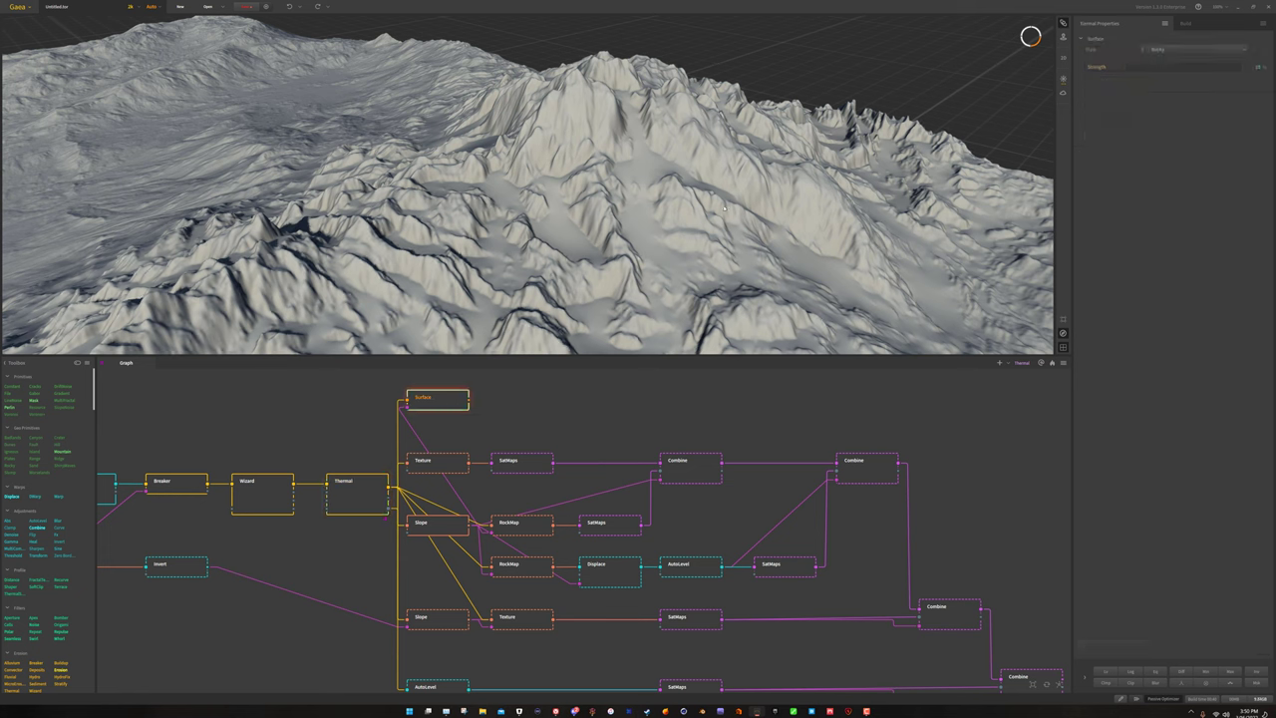
click(365, 492)
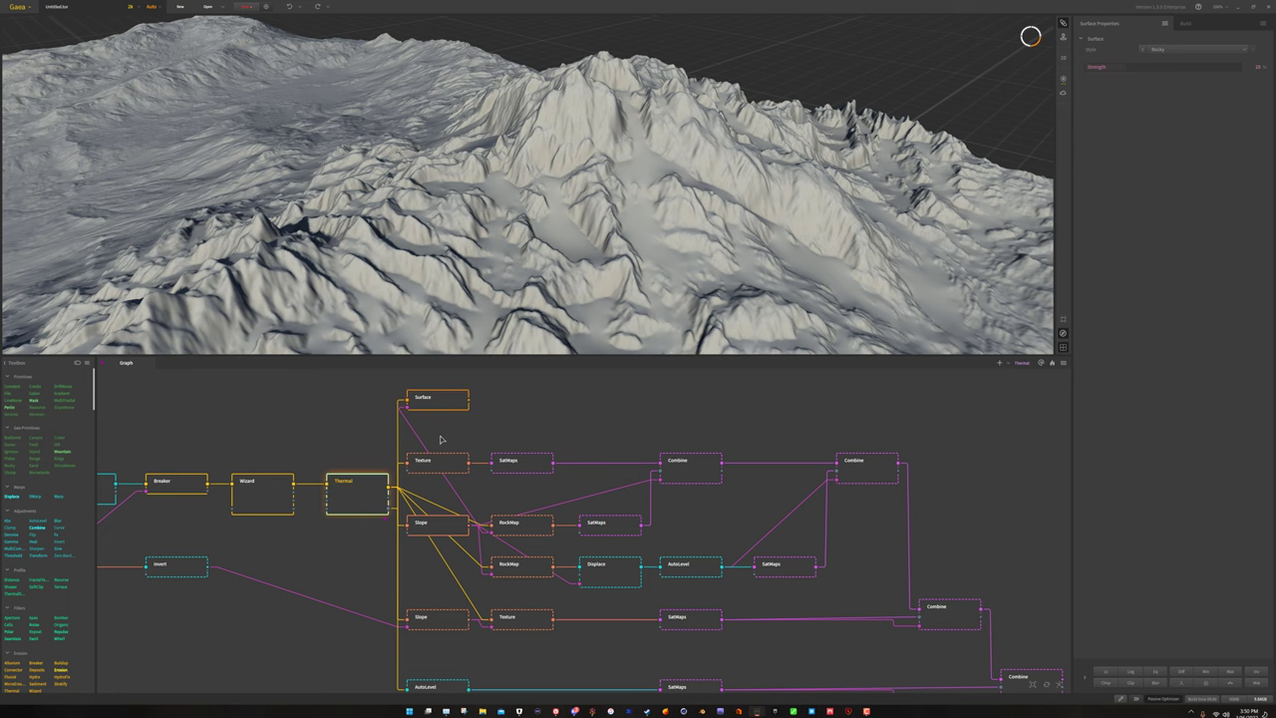
click(452, 401)
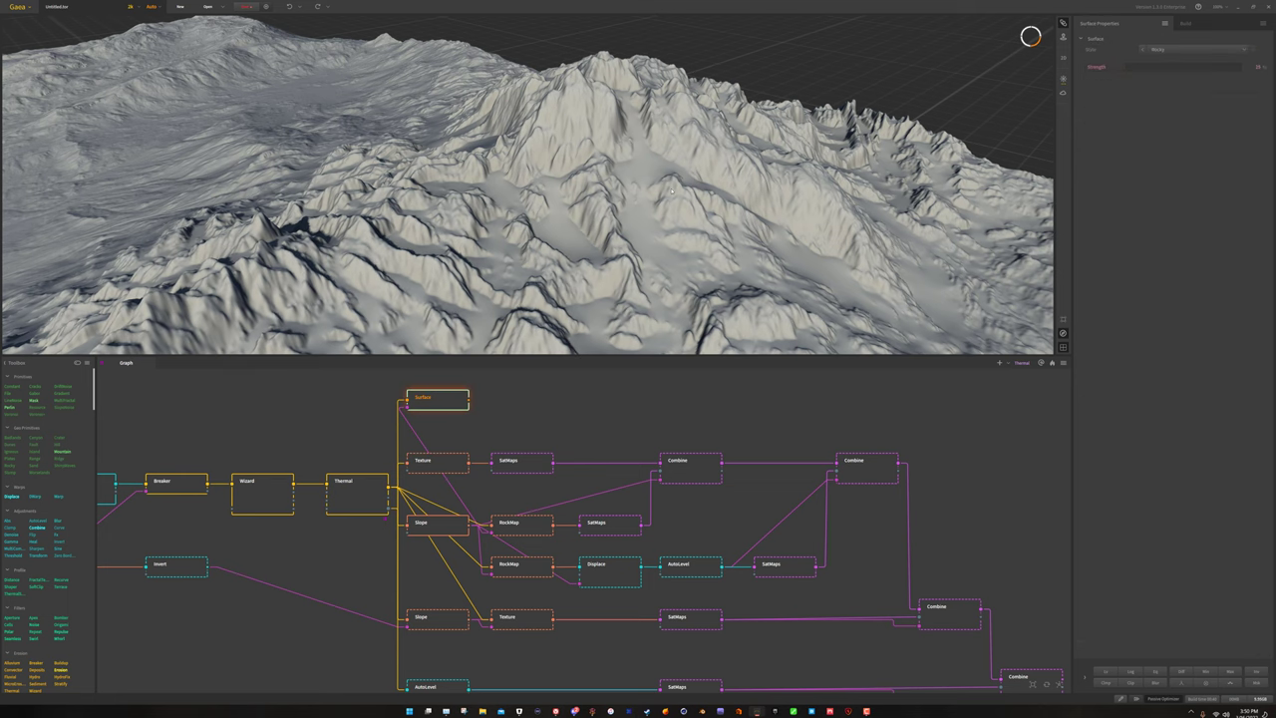
Try a Surface strength of about 45% and compare it with the Thermal result from several angles.
mouse_move(671, 187)
mouse_down()
mouse_move(696, 213)
mouse_move(685, 200)
mouse_up()
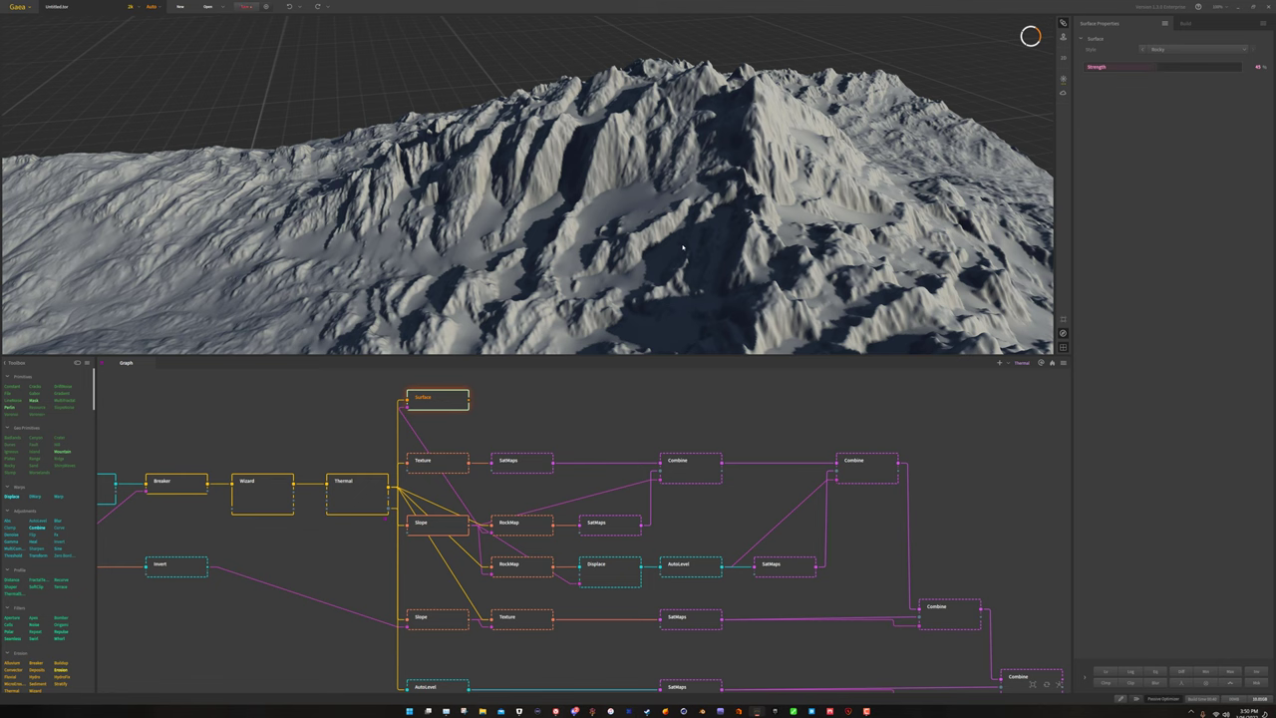
click(350, 500)
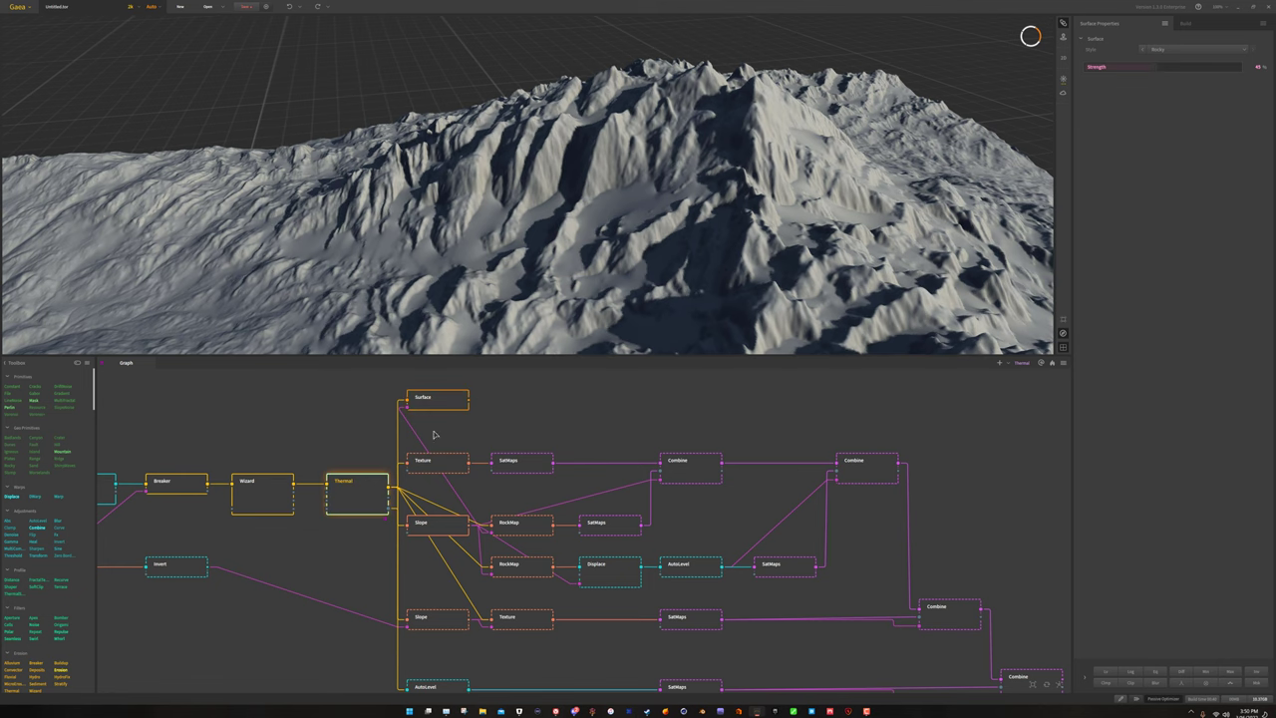
click(442, 402)
drag(485, 238, 857, 289)
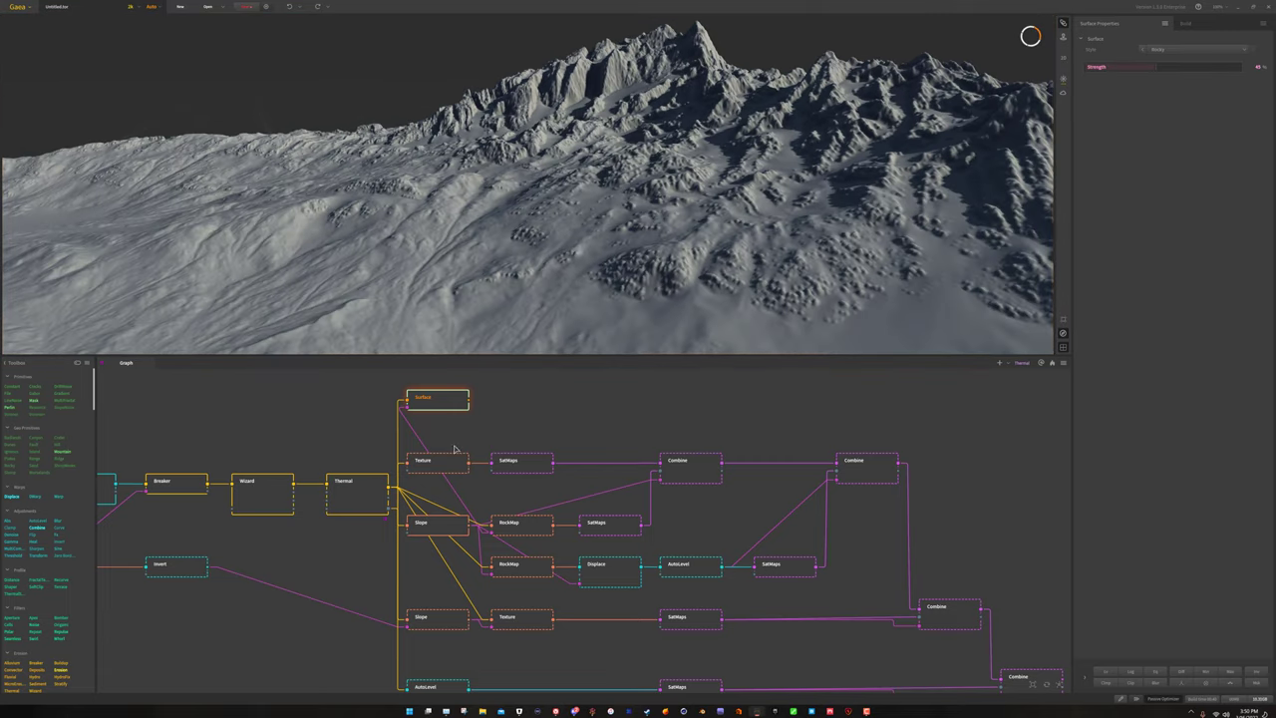
click(365, 502)
click(432, 406)
drag(688, 261, 707, 292)
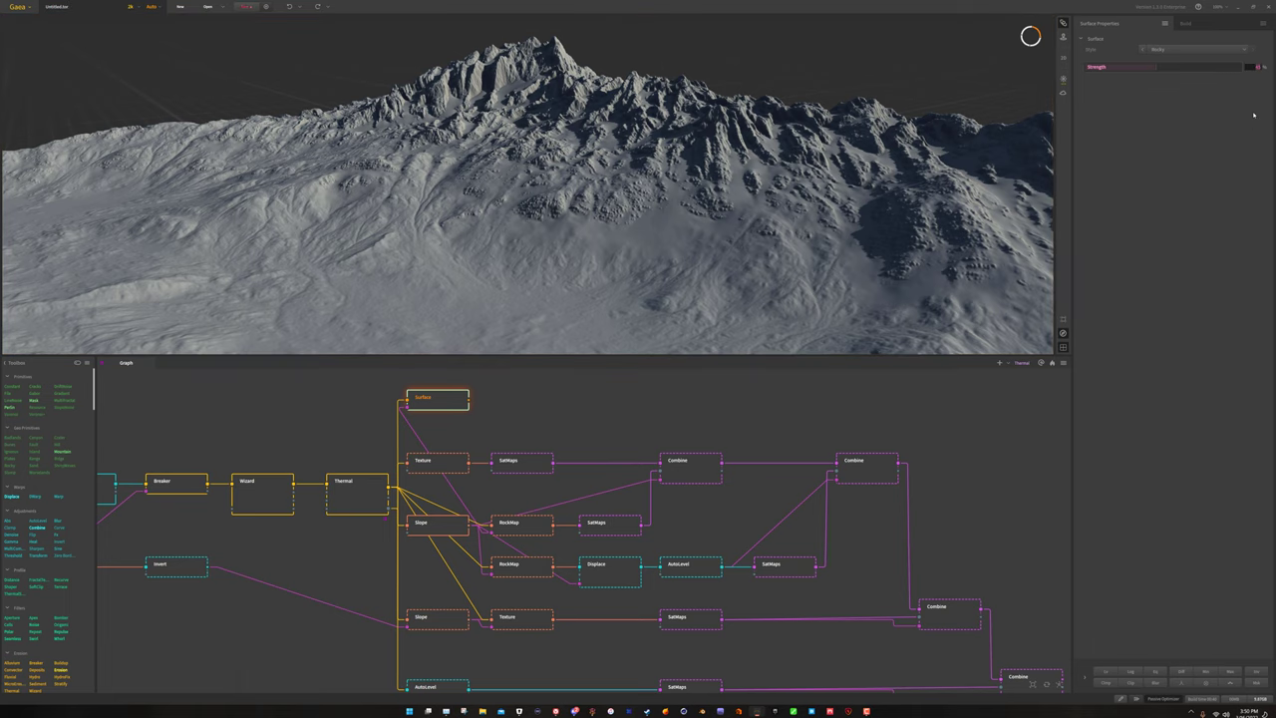
Set the Surface strength to 35% and inspect the rock detail on the mountainside.
text(35)
key(Return)
drag(565, 223, 608, 235)
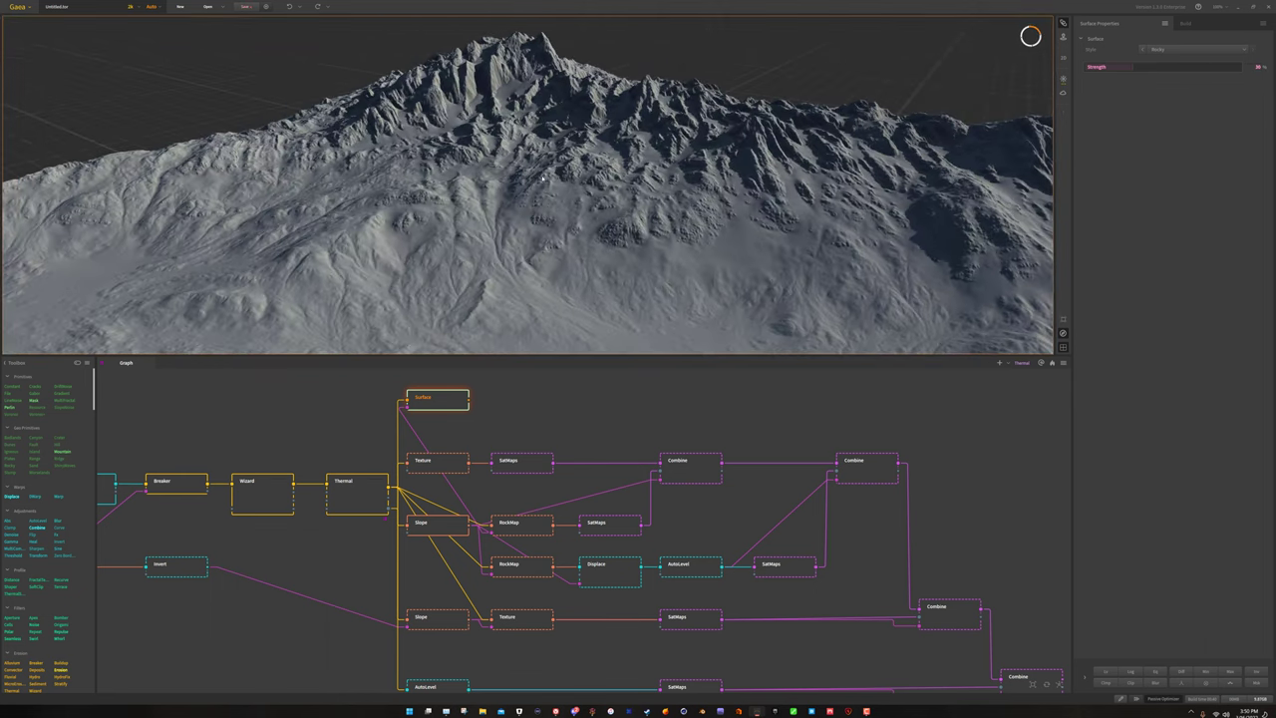
Pin the Surface node as the underlay and inspect the last Combine's colors over it from the peaks to the valley.
right_click(452, 403)
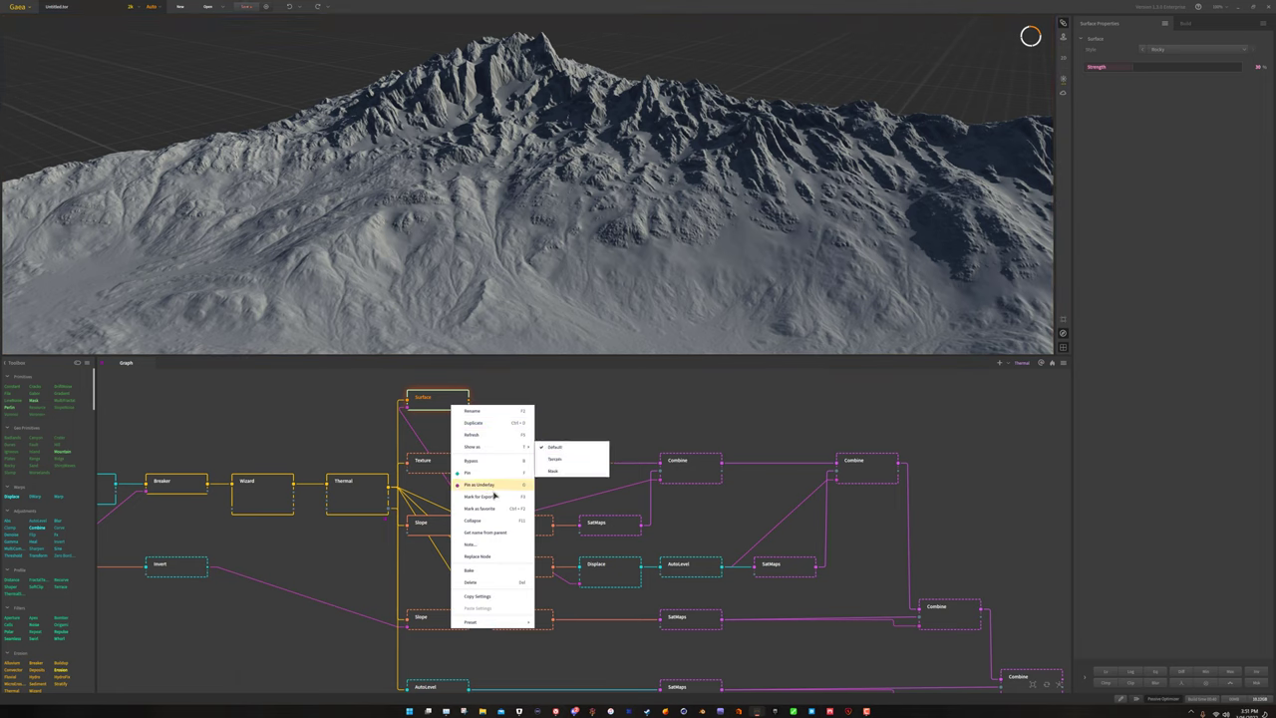
click(494, 486)
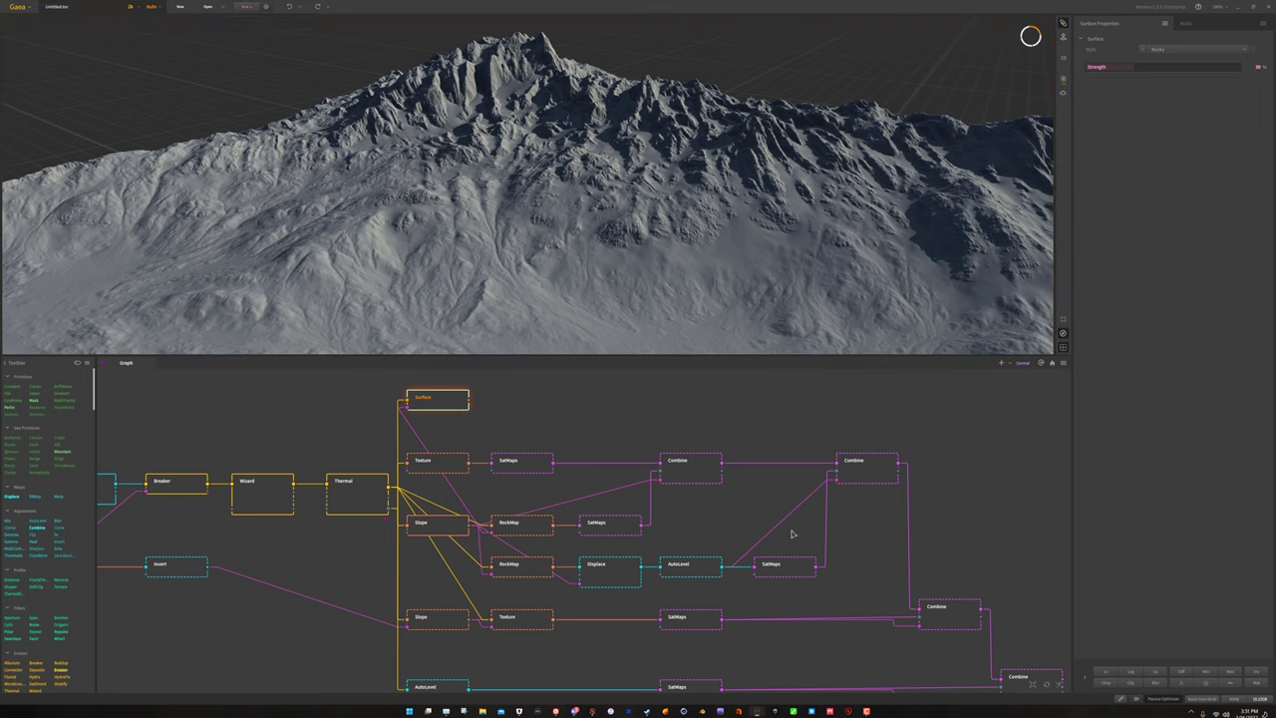
middle_drag(1018, 633, 855, 521)
click(880, 580)
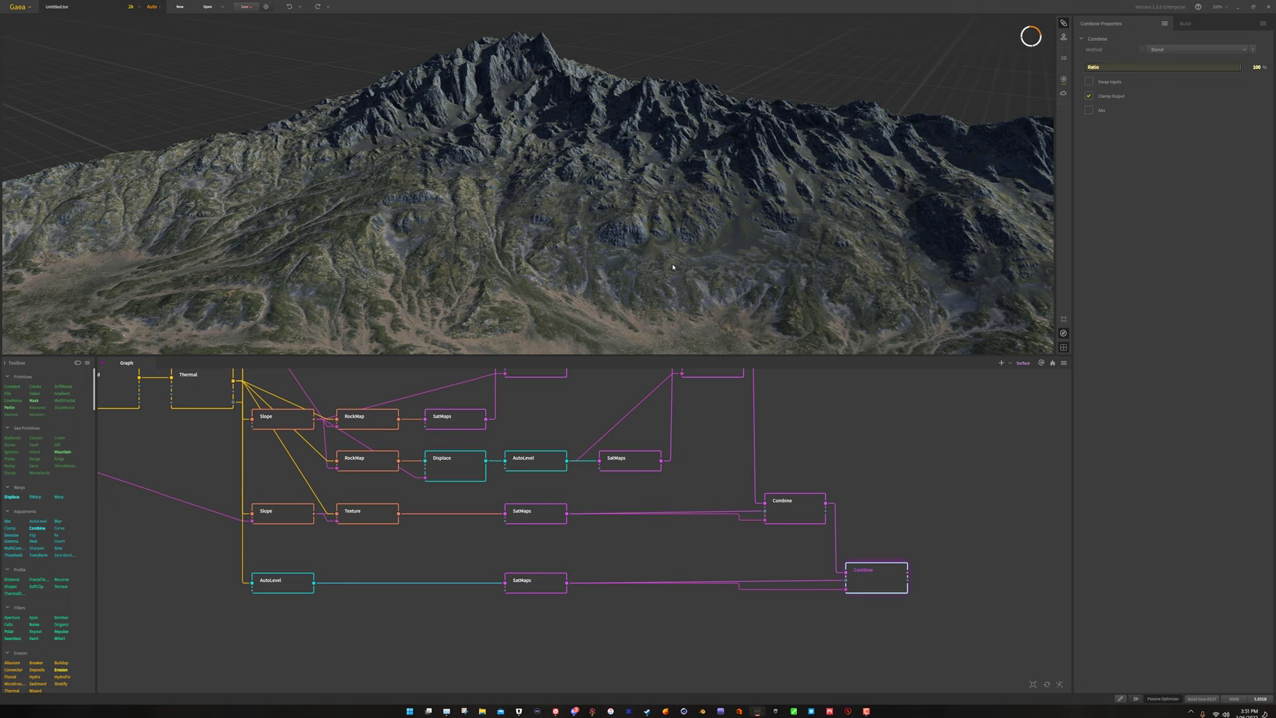
mouse_move(672, 258)
mouse_down()
mouse_move(963, 276)
mouse_move(957, 336)
mouse_move(960, 264)
mouse_move(971, 265)
mouse_move(609, 276)
mouse_move(665, 234)
mouse_move(661, 255)
mouse_up()
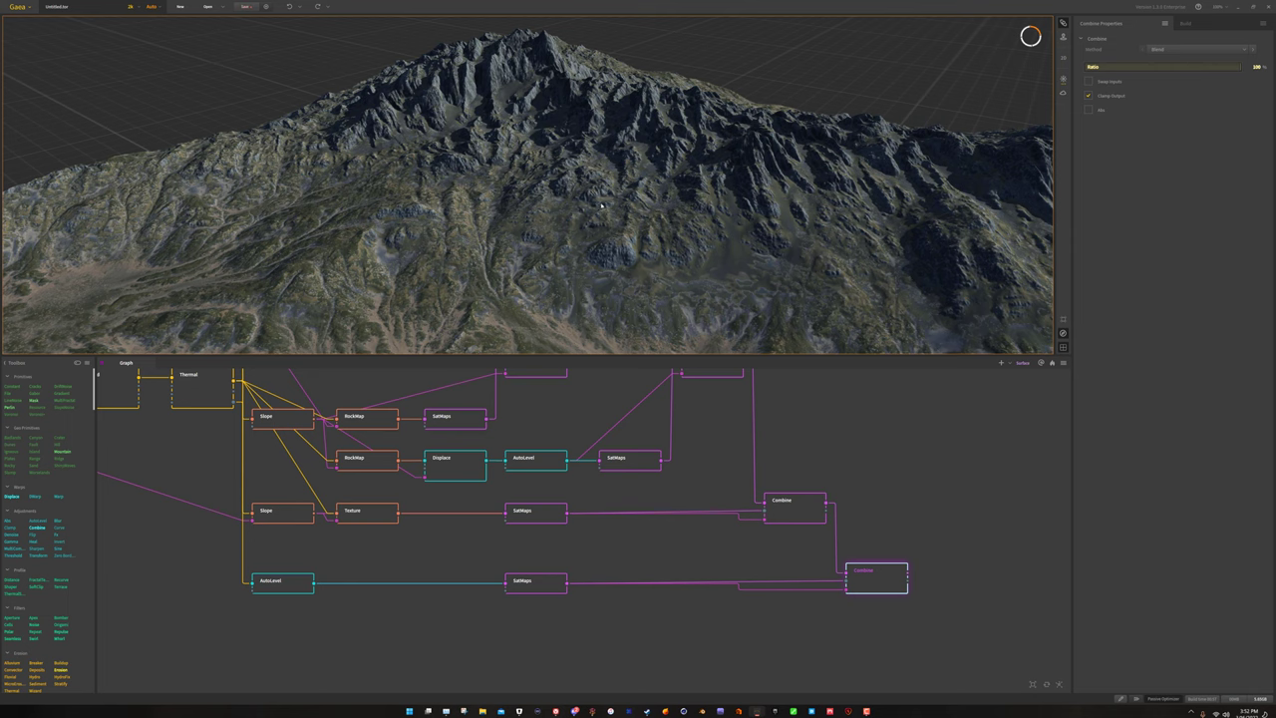
drag(585, 194, 573, 227)
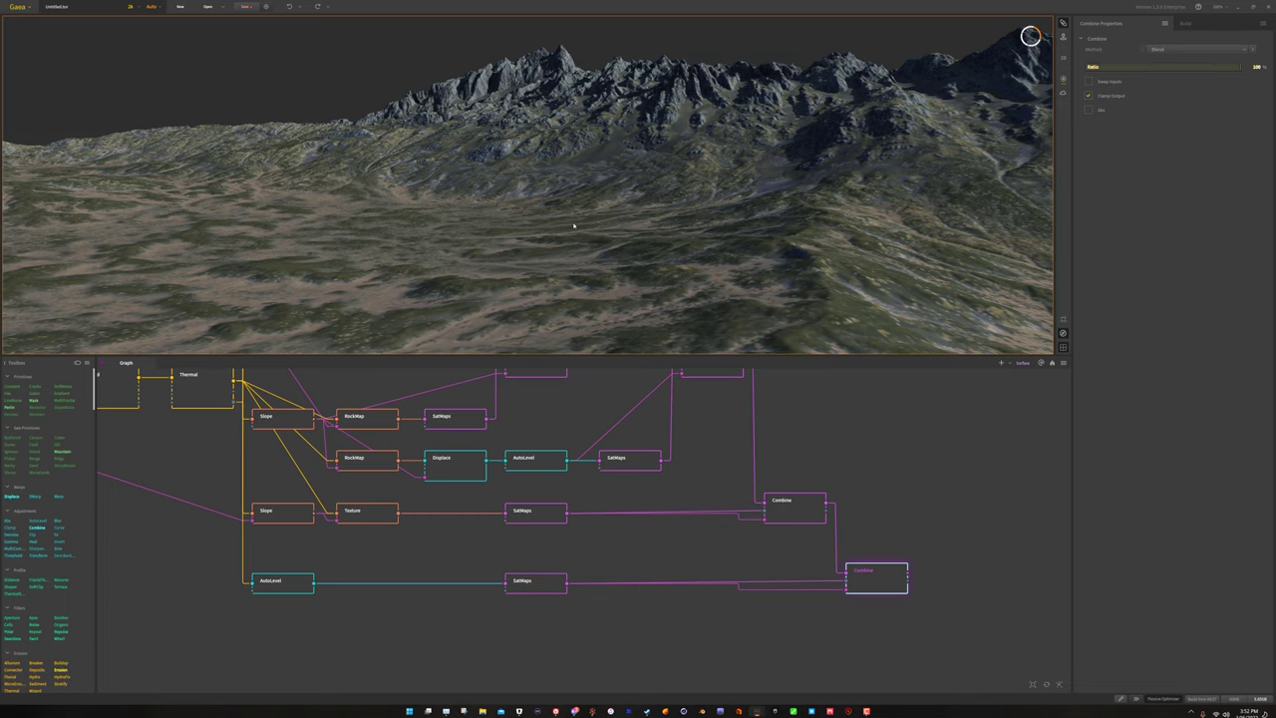
drag(728, 185, 655, 203)
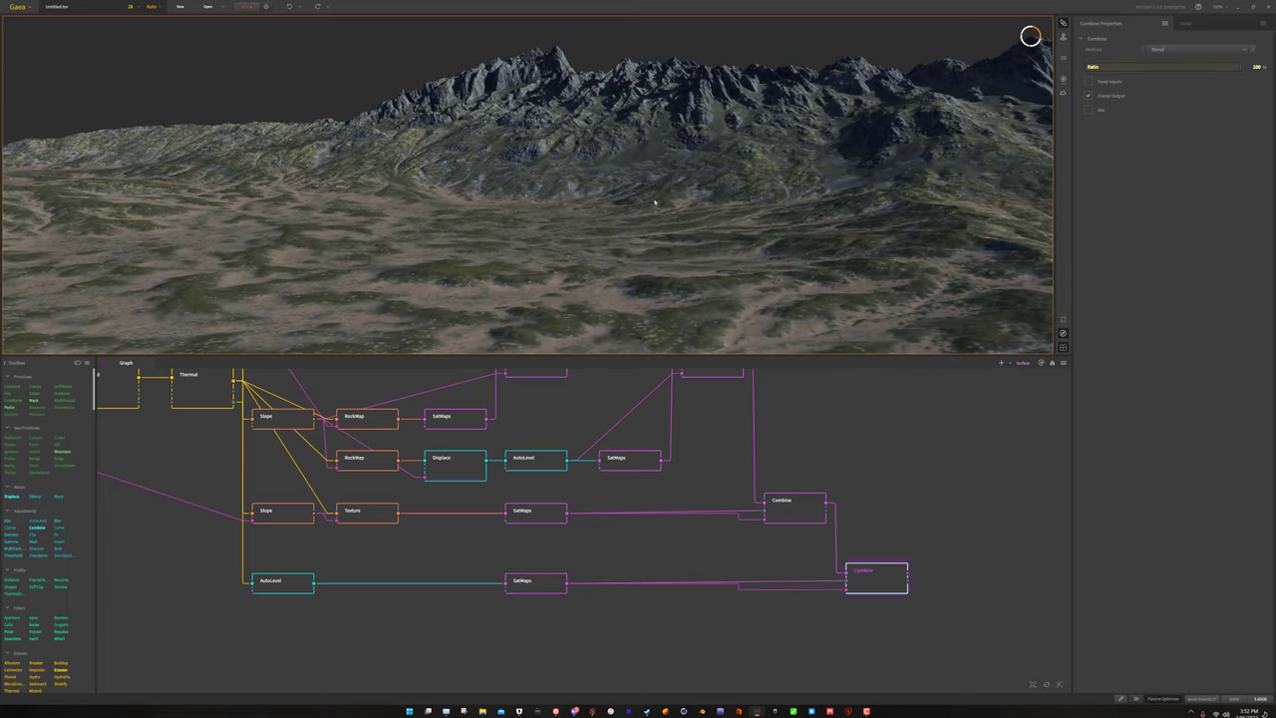
Enable the sky atmosphere in the viewport and adjust its aerial perspective in the light settings.
click(1063, 94)
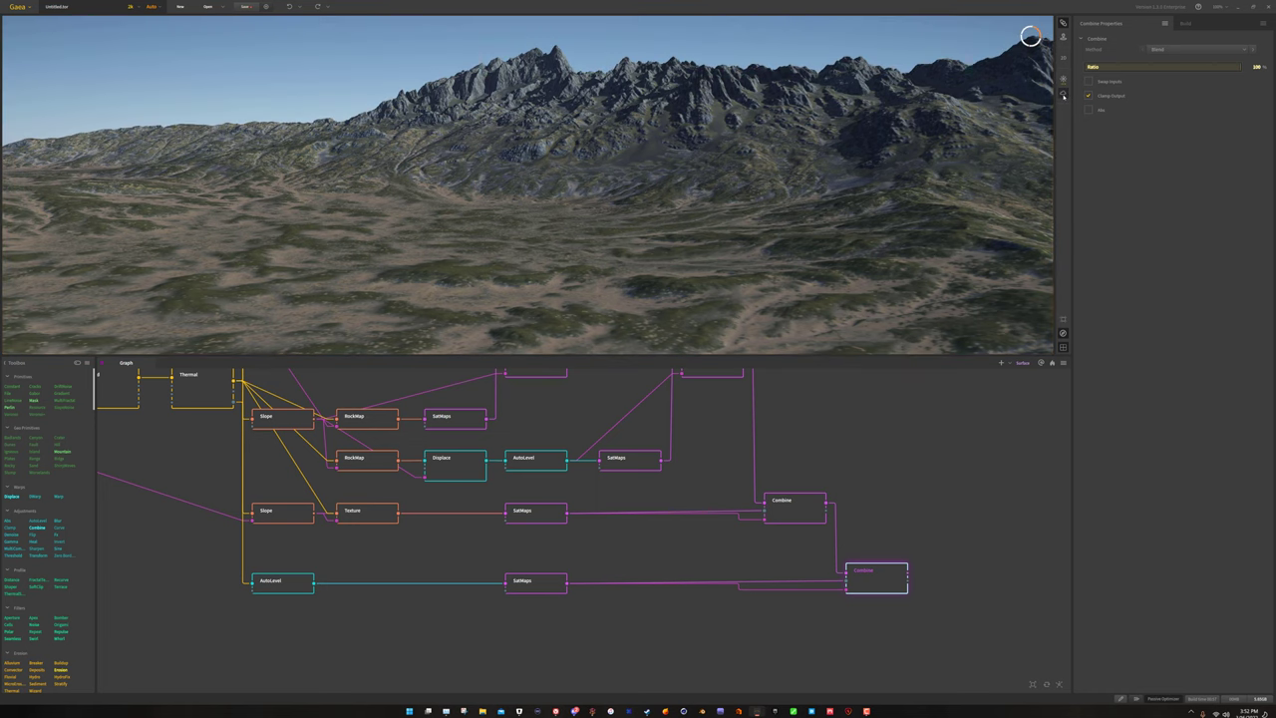
click(1063, 80)
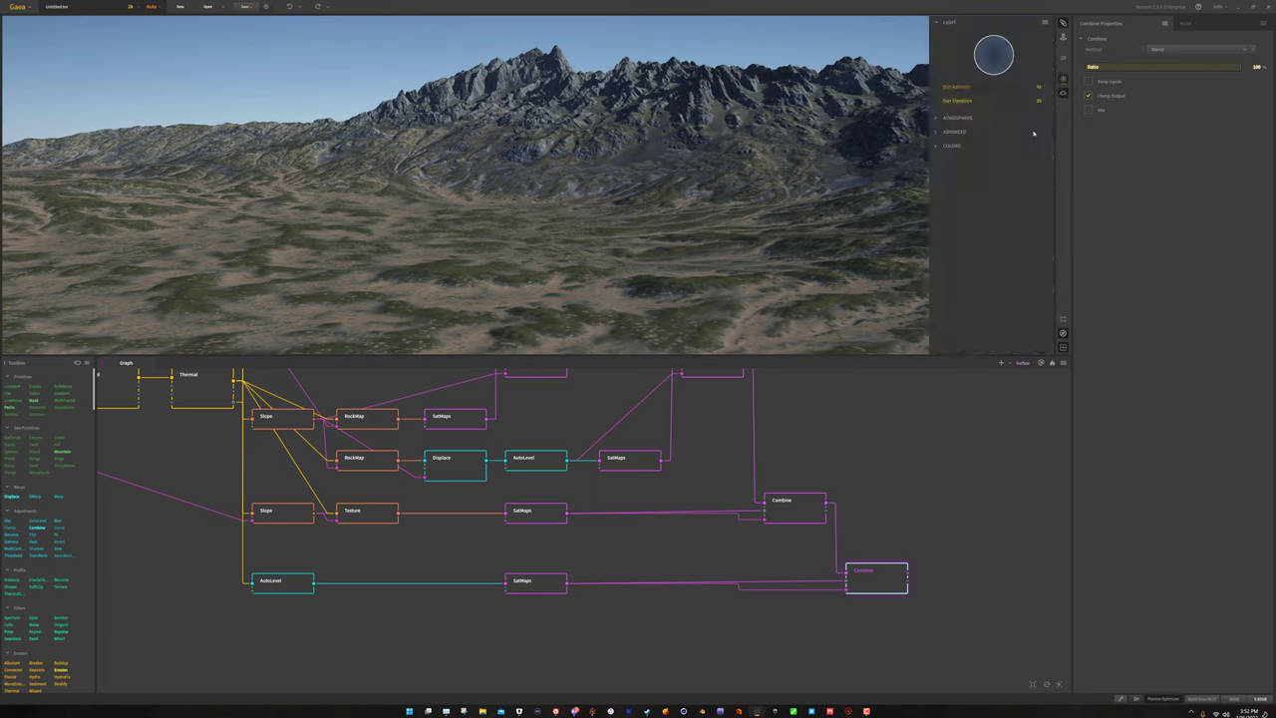
click(938, 118)
click(985, 143)
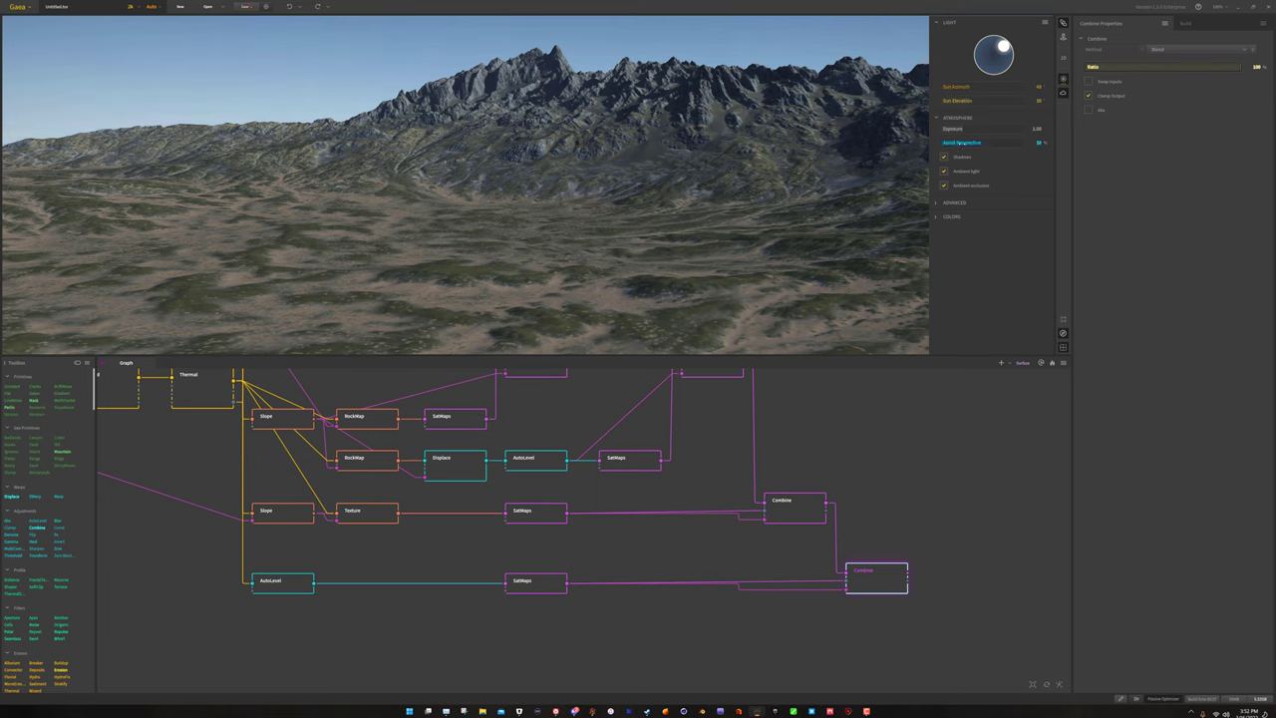
drag(966, 143, 970, 143)
click(1063, 94)
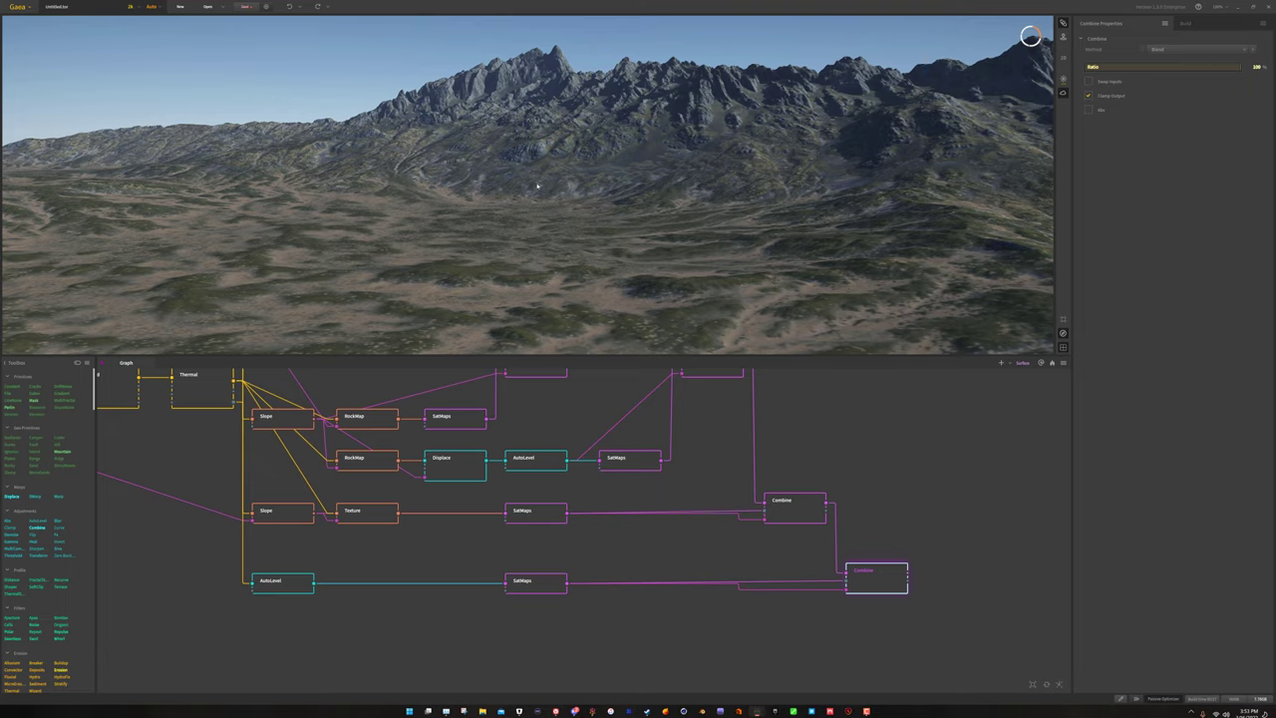
Examine the colored terrain from other angles, add the 2D view beside it and open that view's save and output options.
mouse_move(537, 186)
mouse_down()
mouse_move(196, 167)
mouse_move(974, 232)
mouse_move(459, 162)
mouse_move(698, 199)
mouse_move(968, 274)
mouse_move(453, 170)
mouse_move(299, 279)
mouse_move(638, 200)
mouse_move(545, 172)
mouse_move(501, 202)
mouse_move(550, 193)
mouse_up()
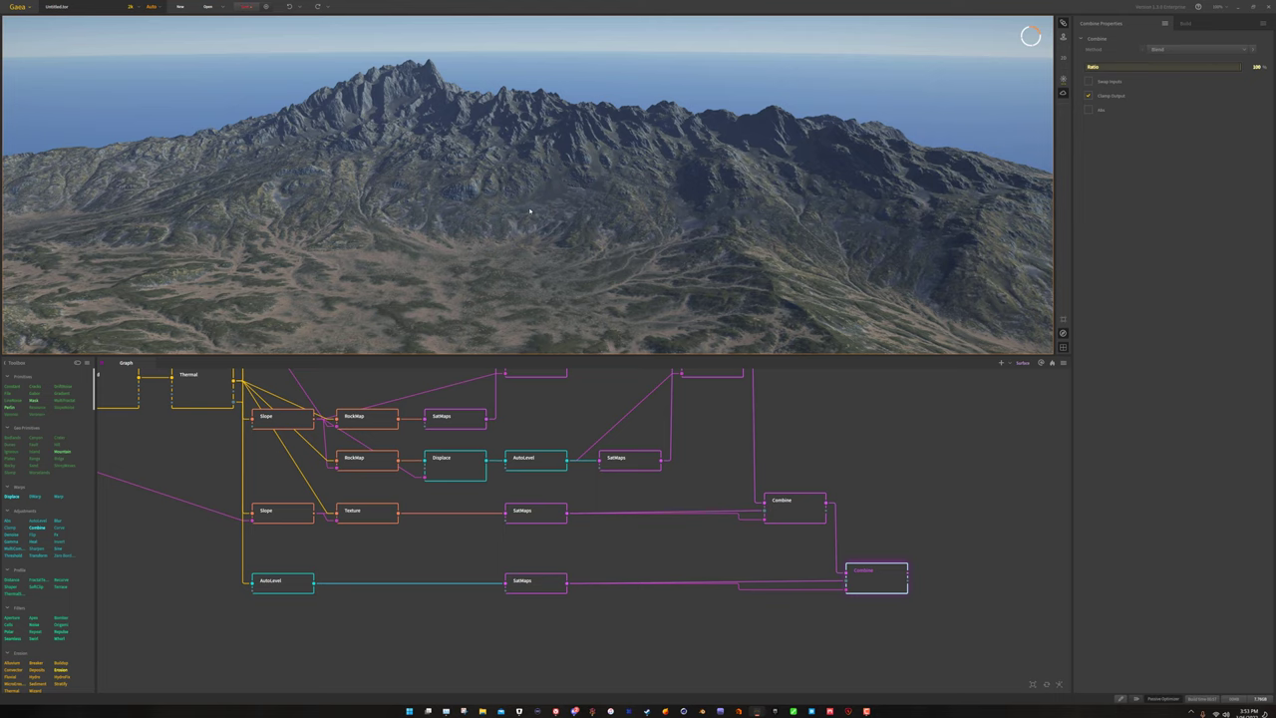
drag(487, 216, 838, 205)
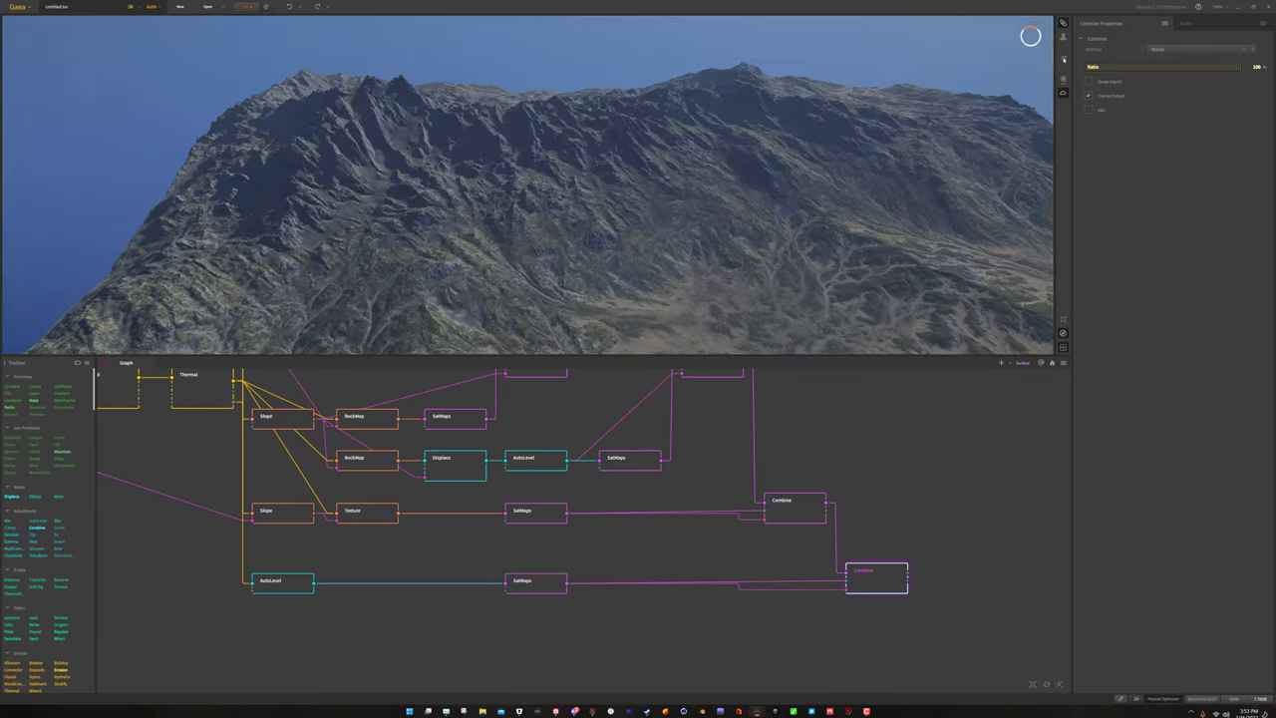
click(1062, 58)
right_click(956, 179)
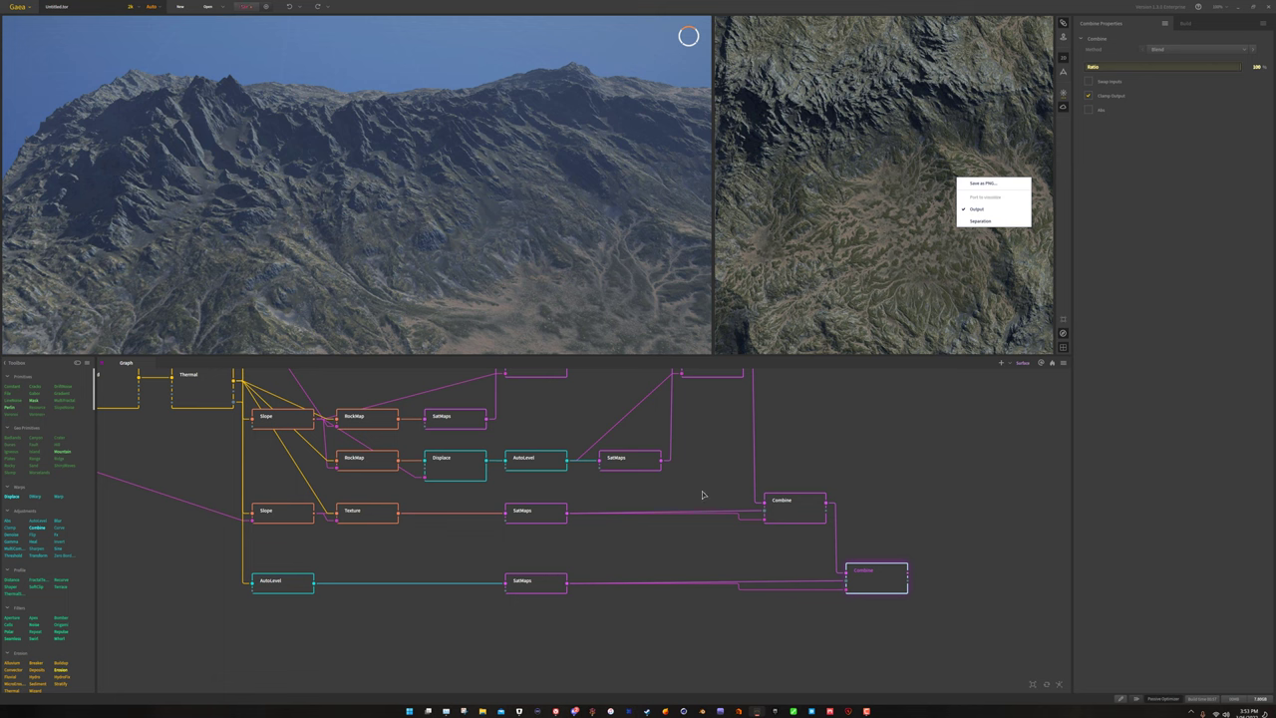
Dismiss the 2D view options and display the Surface node's result in both the 3D and 2D views.
click(604, 427)
drag(578, 424, 634, 501)
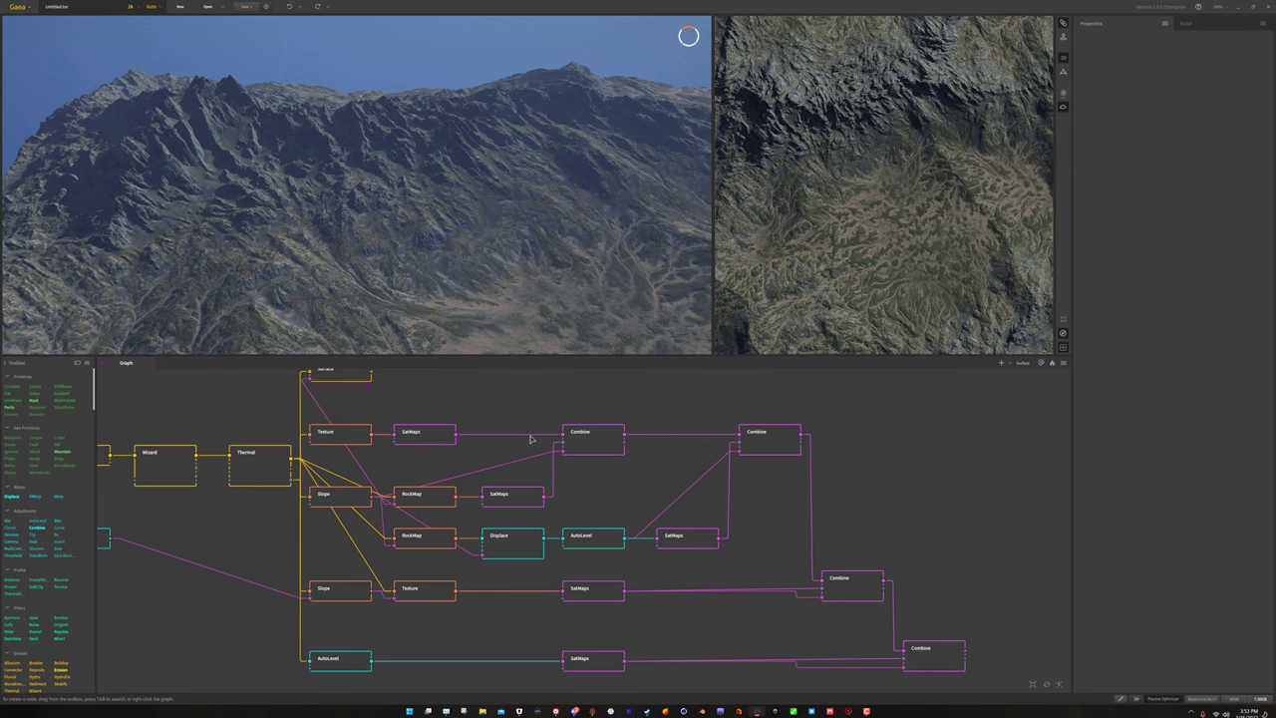
click(351, 381)
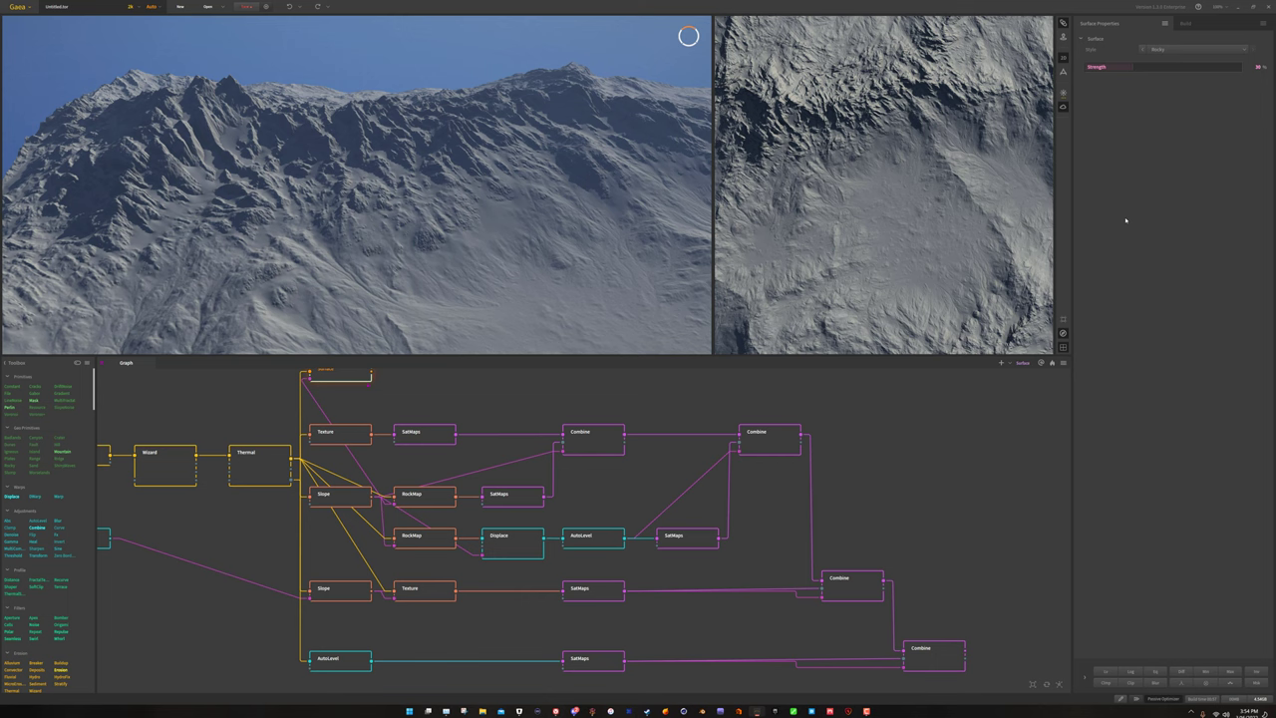
Display the last Combine node's colored result in both views and examine the terrain from across the valley.
click(925, 661)
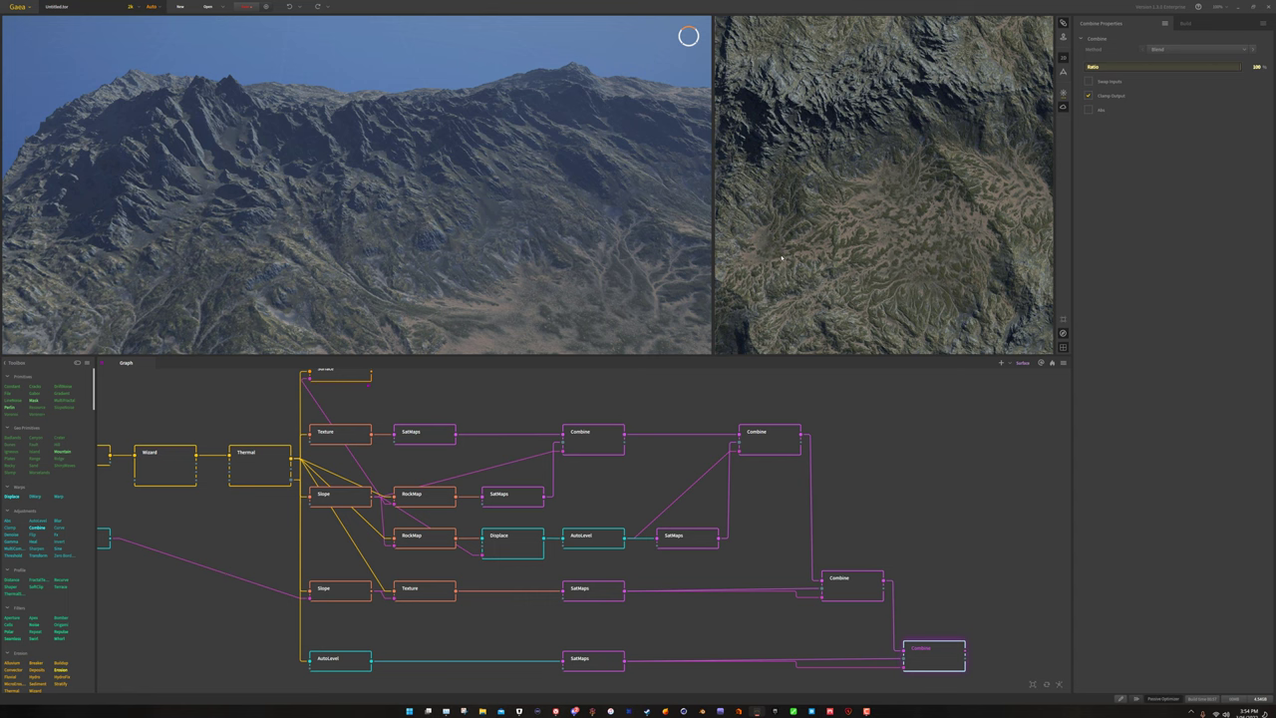
drag(651, 225, 365, 231)
scroll(365, 230, up, 3)
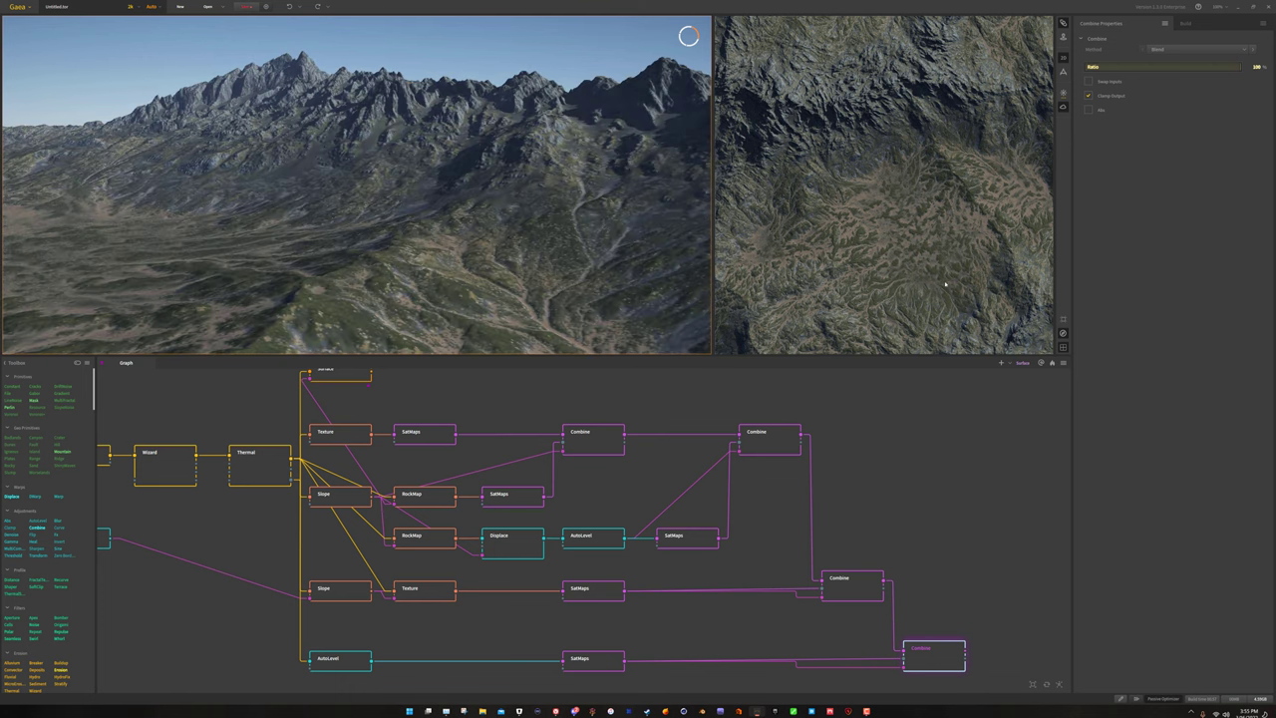
Switch to Discord and view each of the three Battlefield 1 mountain images in the pwn-inspirational channel at larger size.
key(alt+Tab)
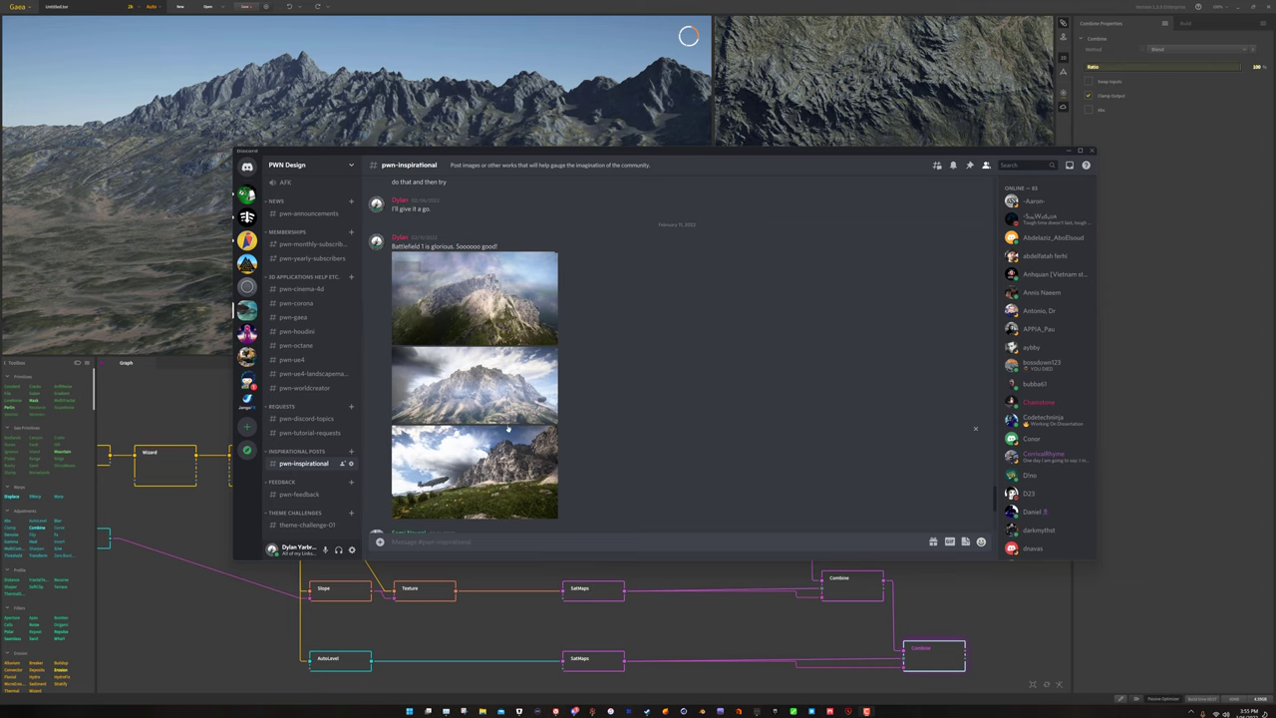
click(491, 295)
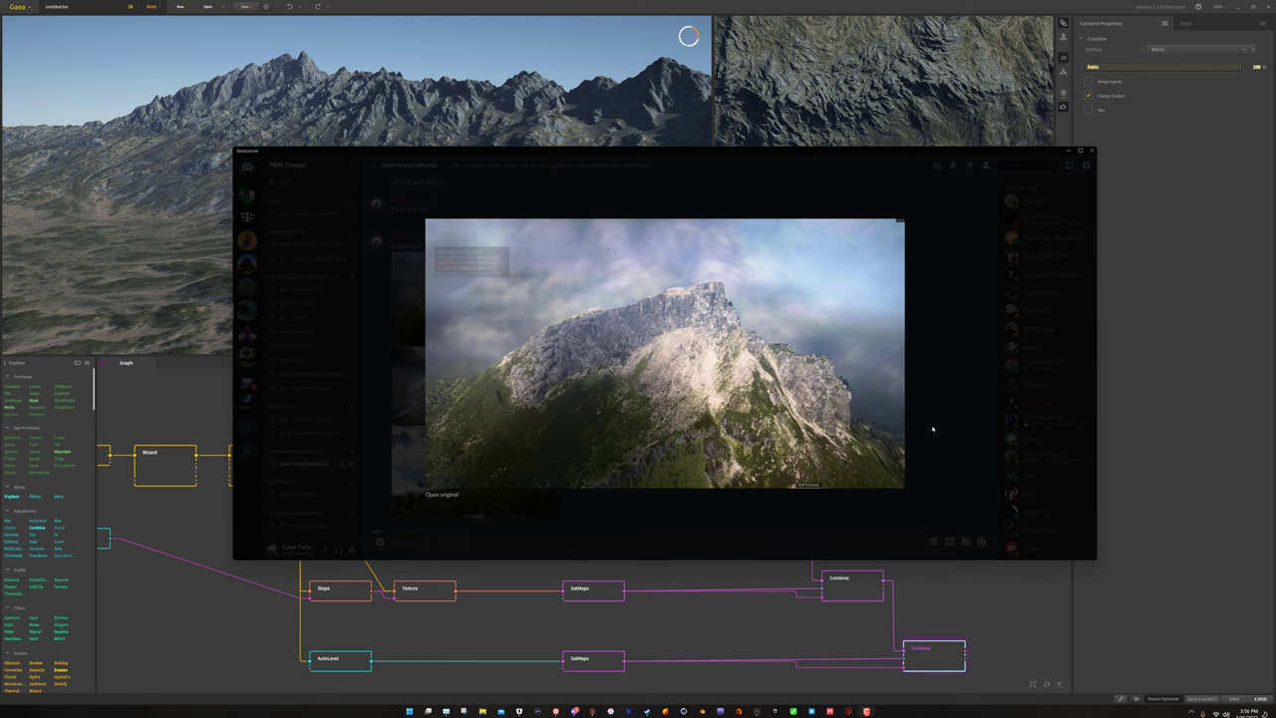
click(954, 463)
click(534, 387)
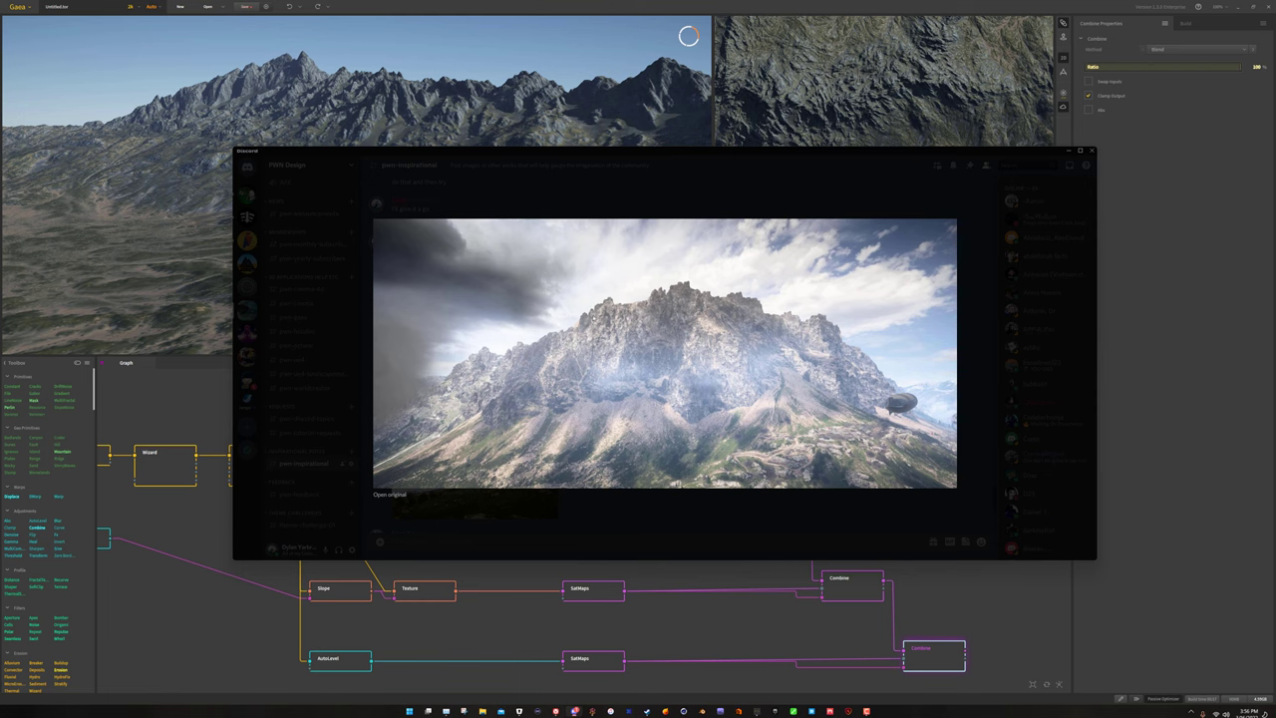
click(957, 447)
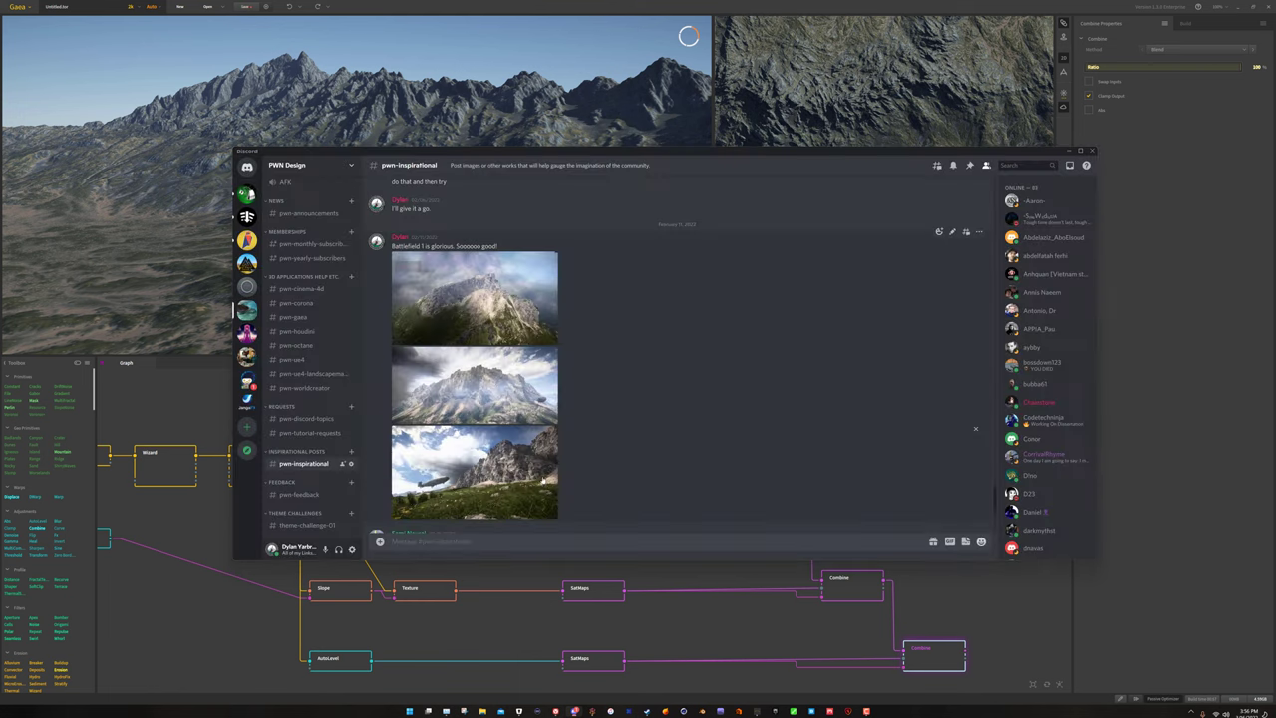
click(518, 468)
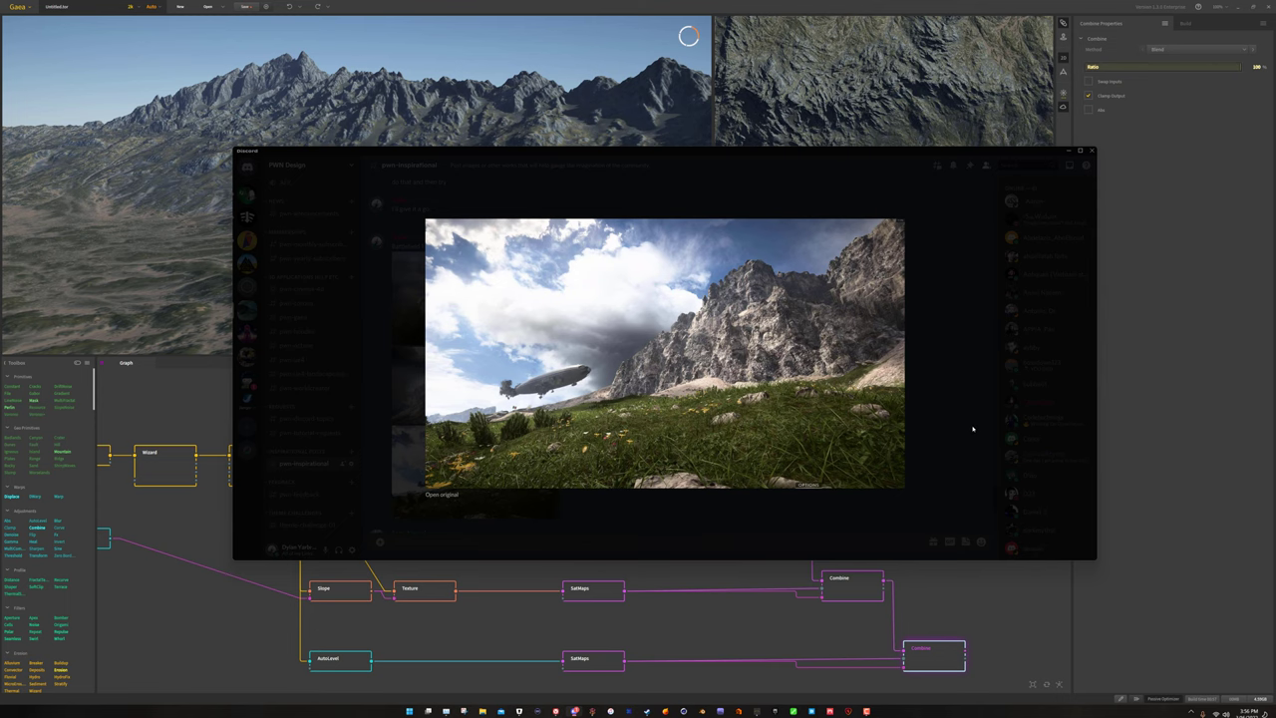
click(973, 429)
Find the GauGAN2-generated mountain images in the channel and enlarge the one of the rocky peak with clouds.
scroll(574, 410, down, 3)
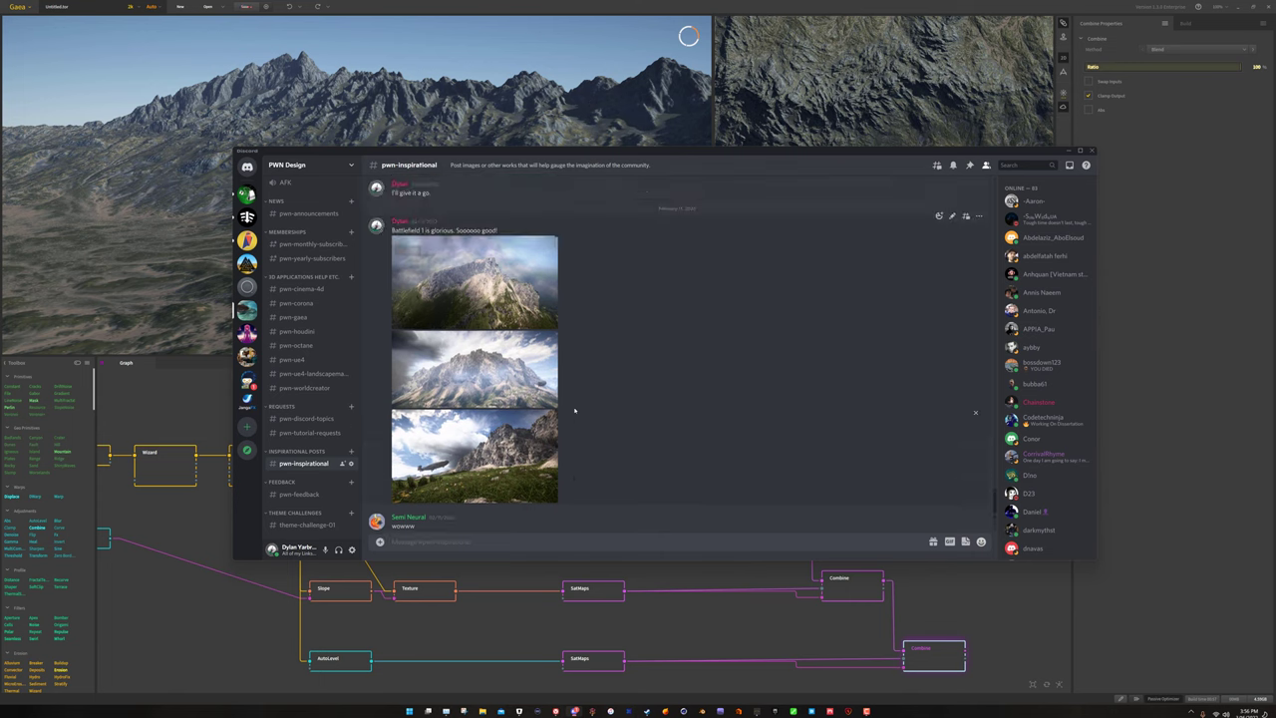
scroll(574, 410, down, 10)
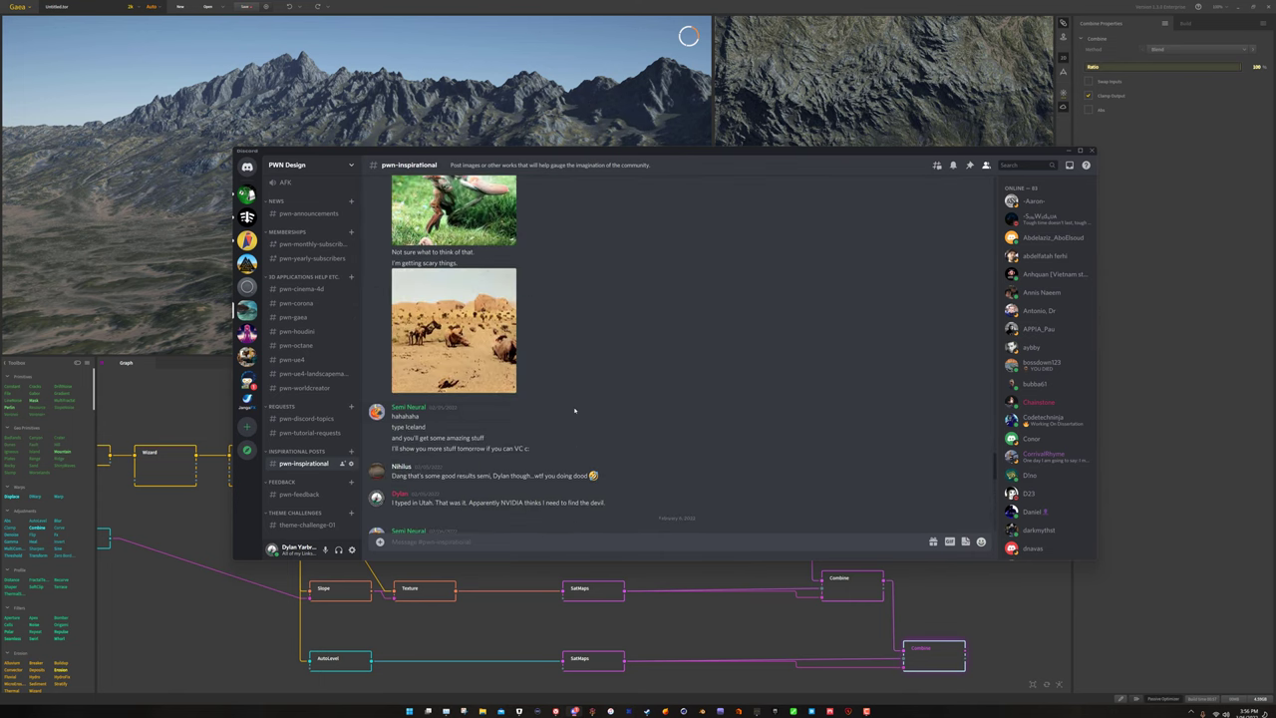
scroll(574, 410, down, 10)
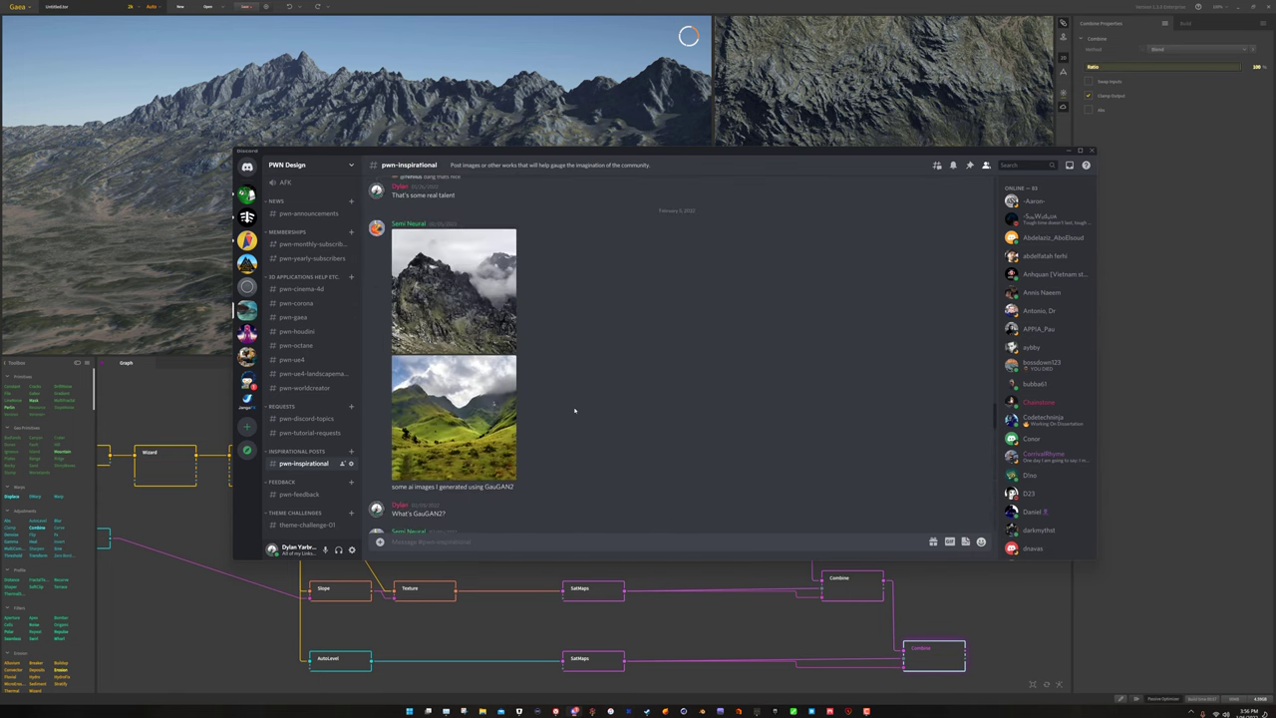
click(453, 332)
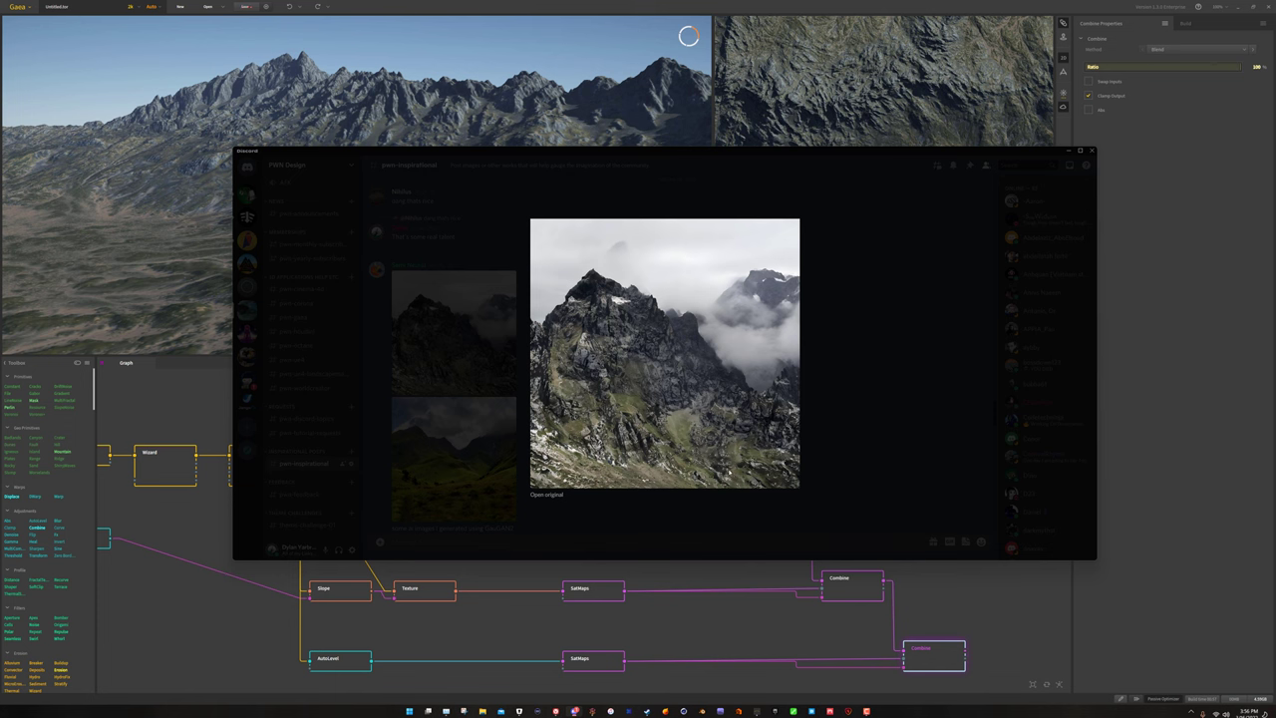
click(917, 436)
Find the older desert photo post and enlarge its boulder hill, roadside slope and rocky valley photos one by one.
scroll(647, 402, up, 5)
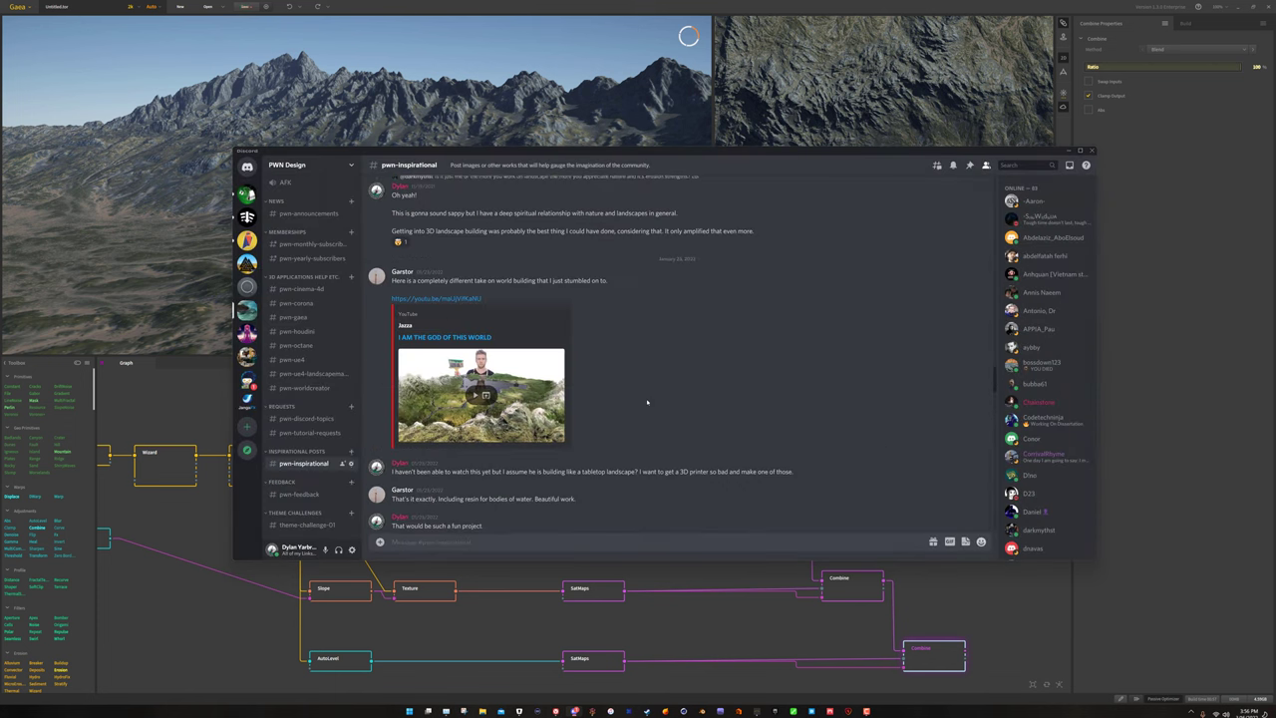
scroll(647, 402, up, 10)
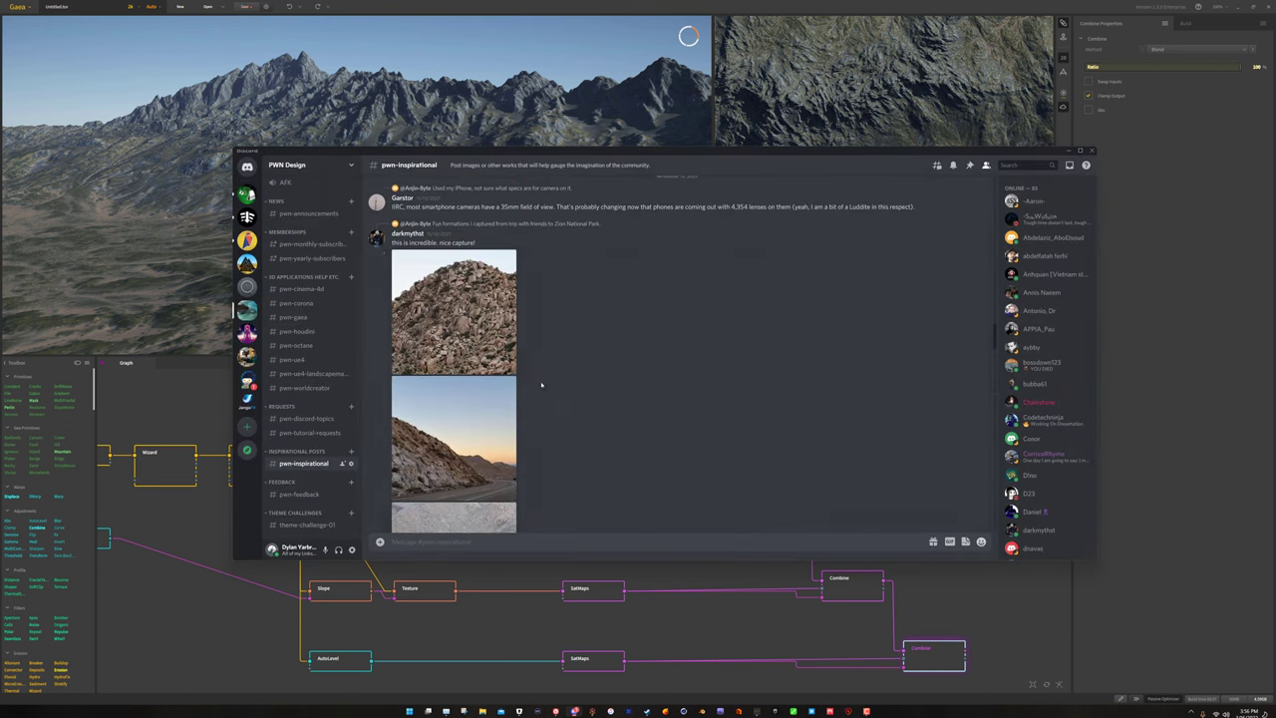
scroll(542, 385, up, 2)
scroll(595, 405, down, 2)
scroll(590, 397, down, 1)
click(454, 251)
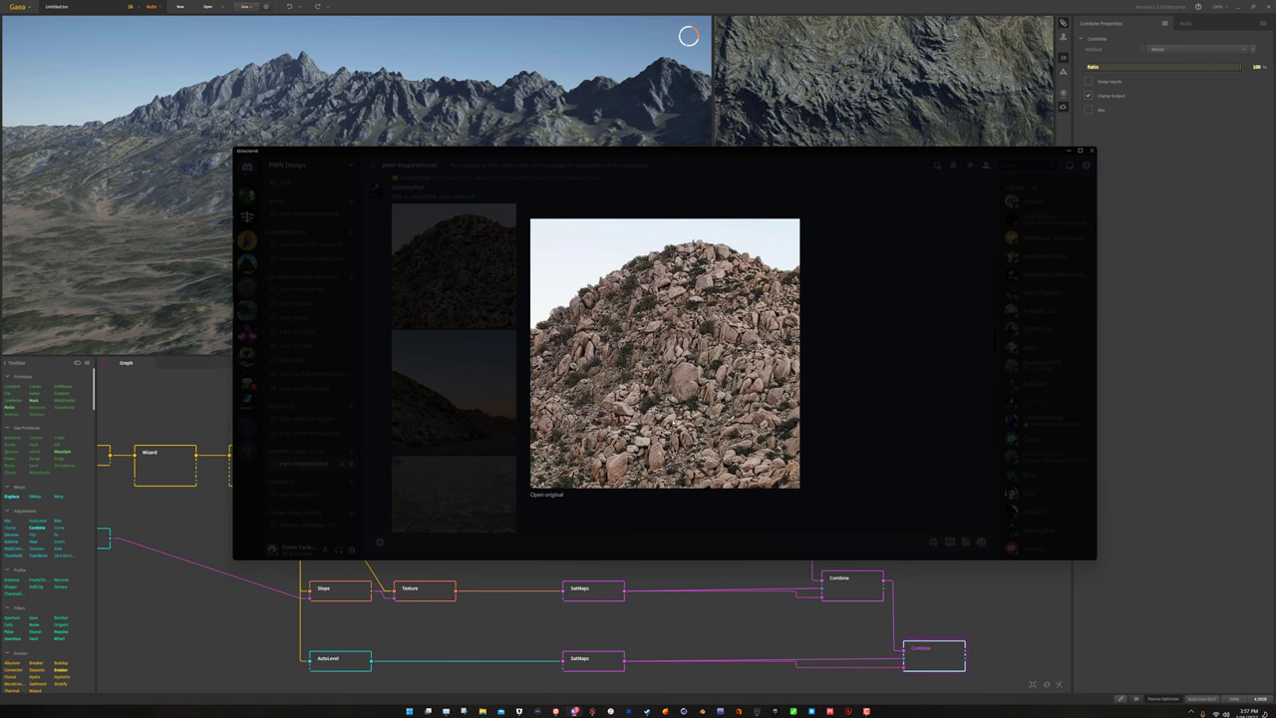
click(881, 415)
click(453, 392)
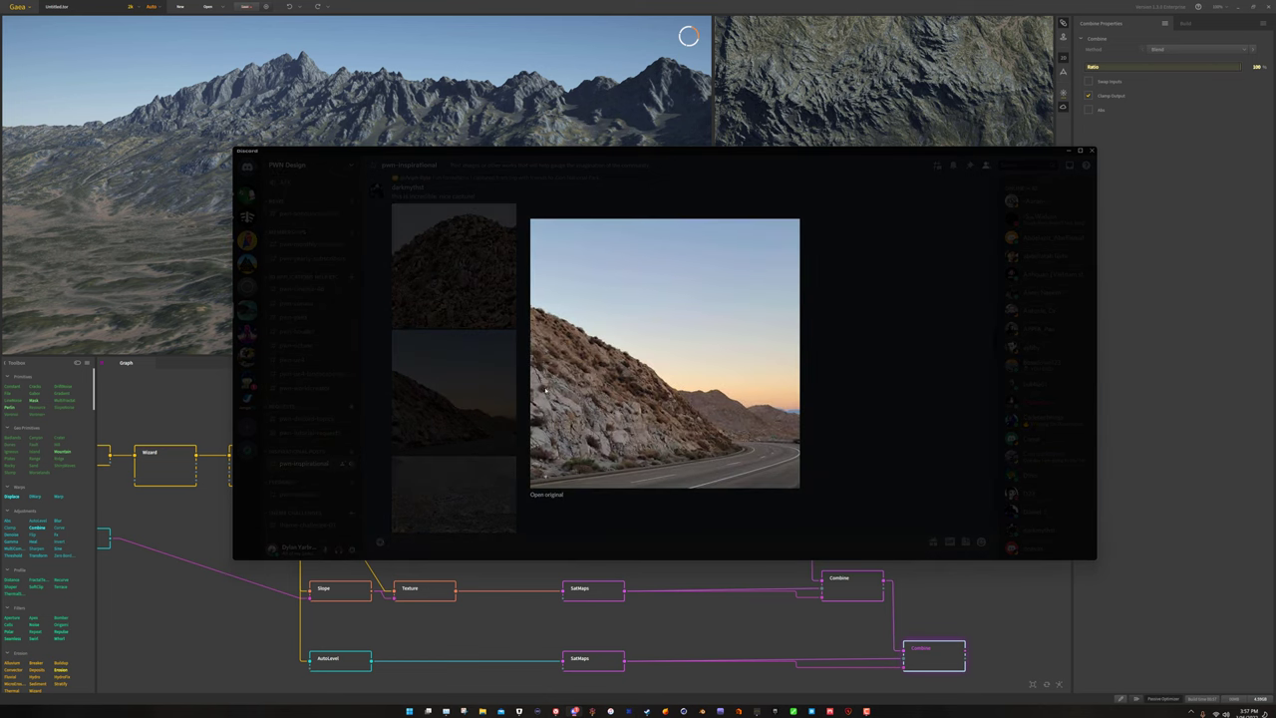
click(891, 436)
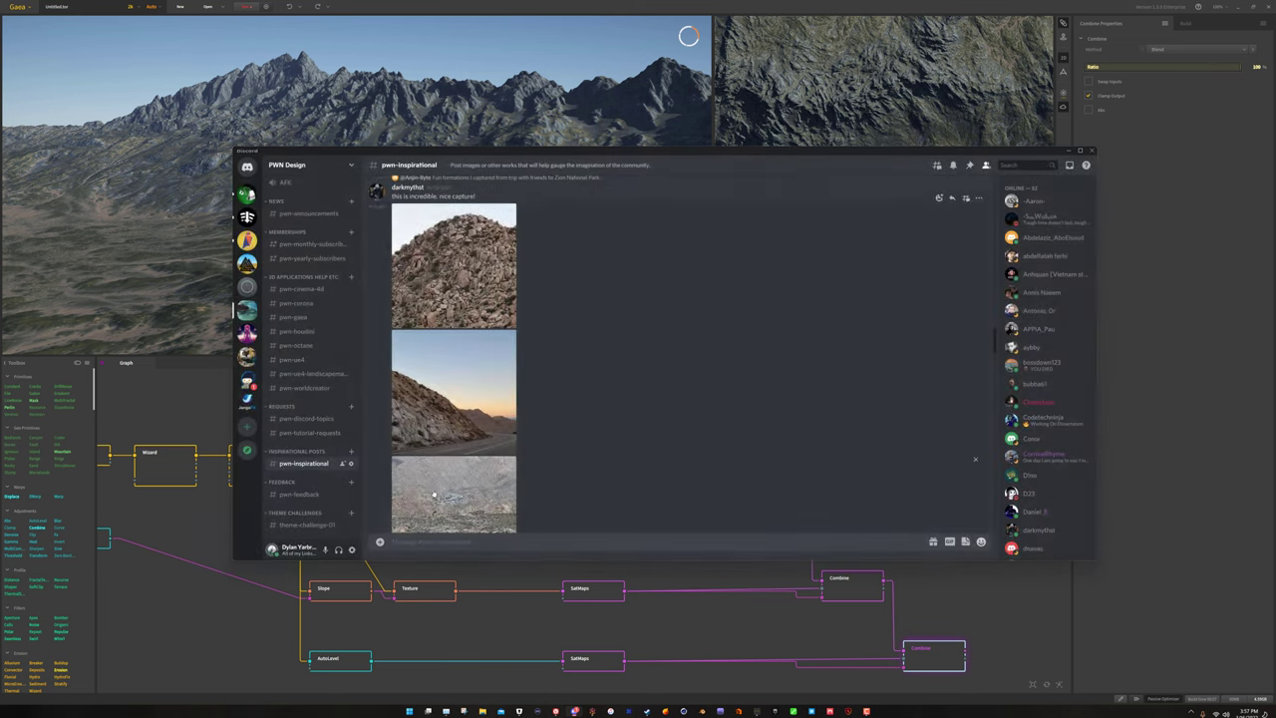
click(454, 493)
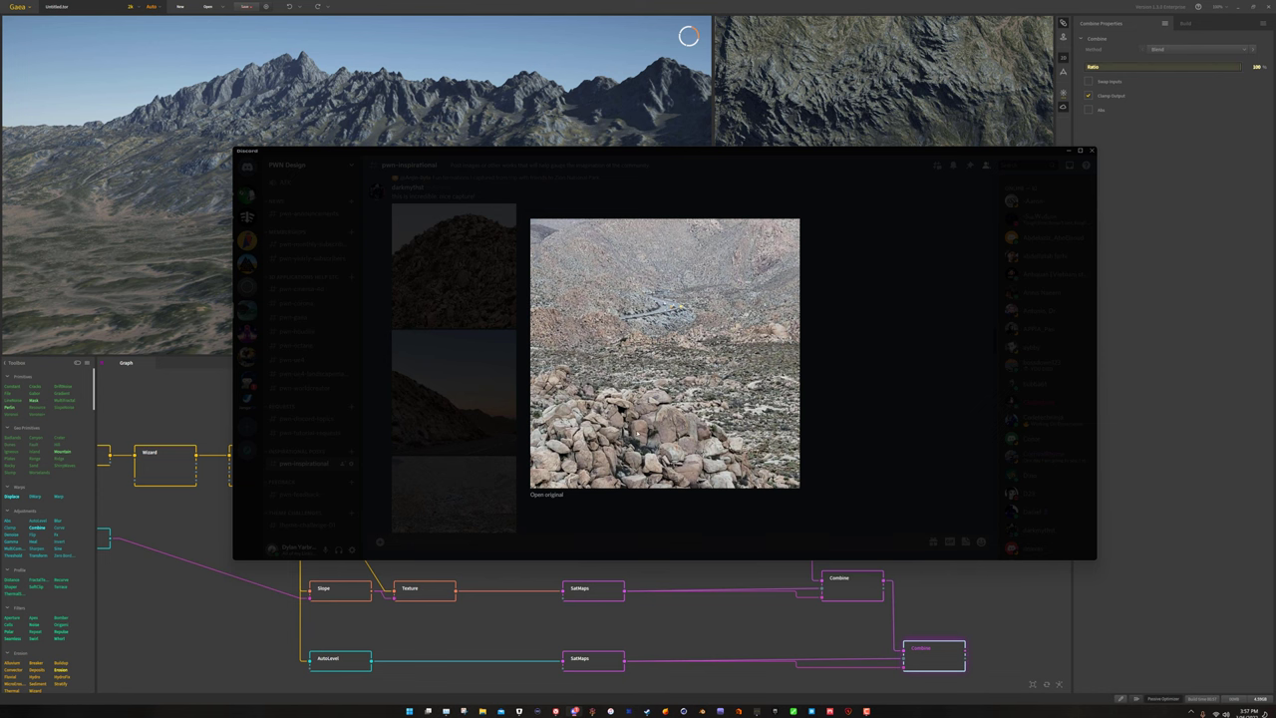
click(896, 451)
Browse the older channel posts for the Zion National Park photos and examine their rock formations.
scroll(719, 431, down, 2)
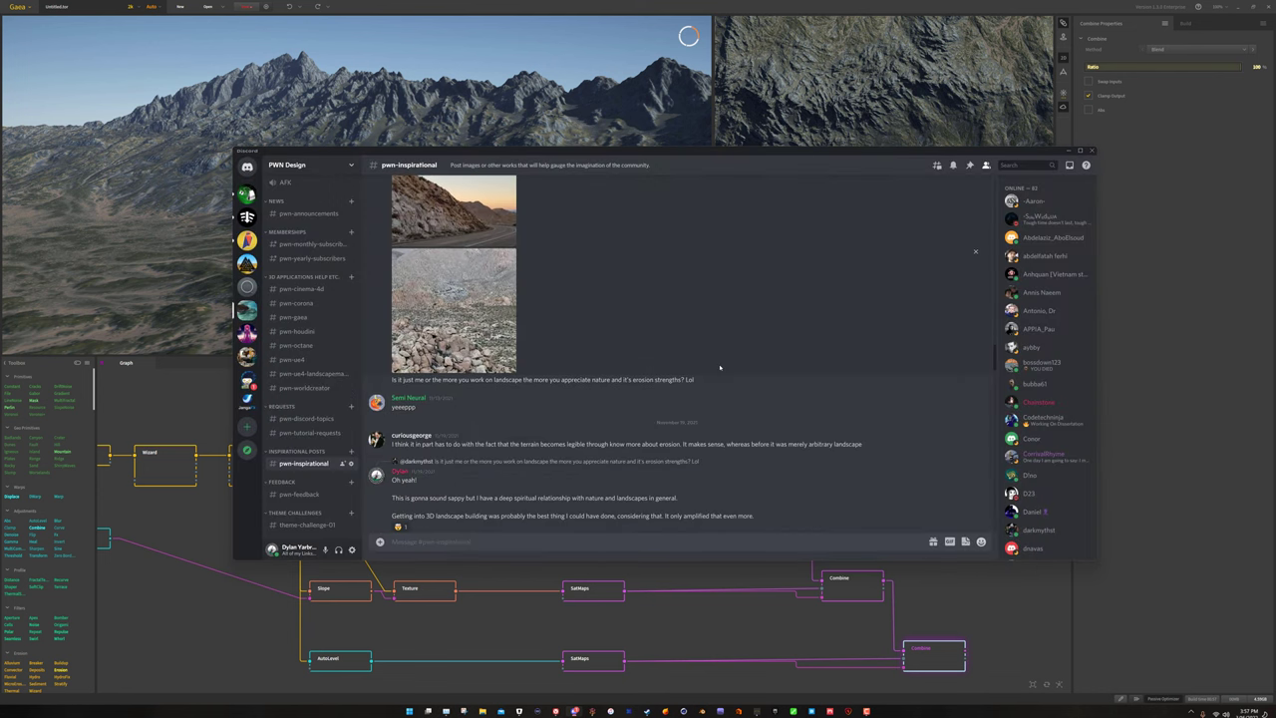
scroll(581, 313, up, 4)
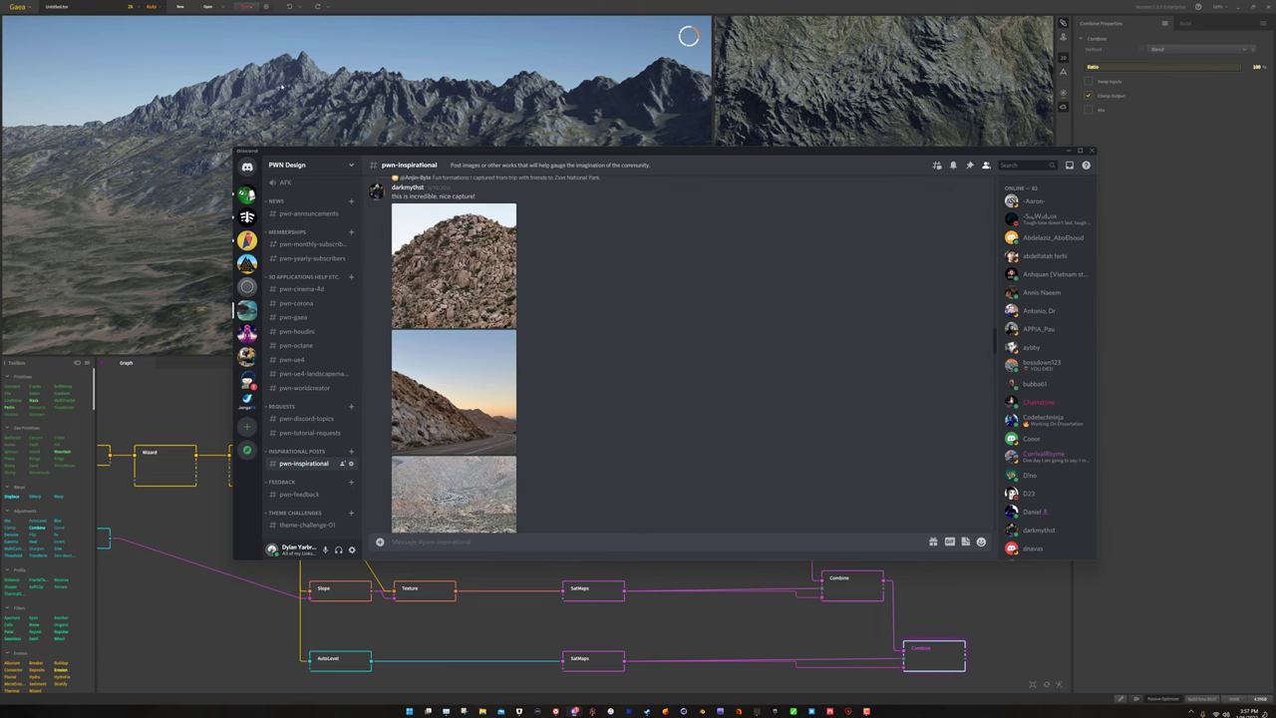
scroll(591, 334, up, 5)
scroll(591, 334, up, 10)
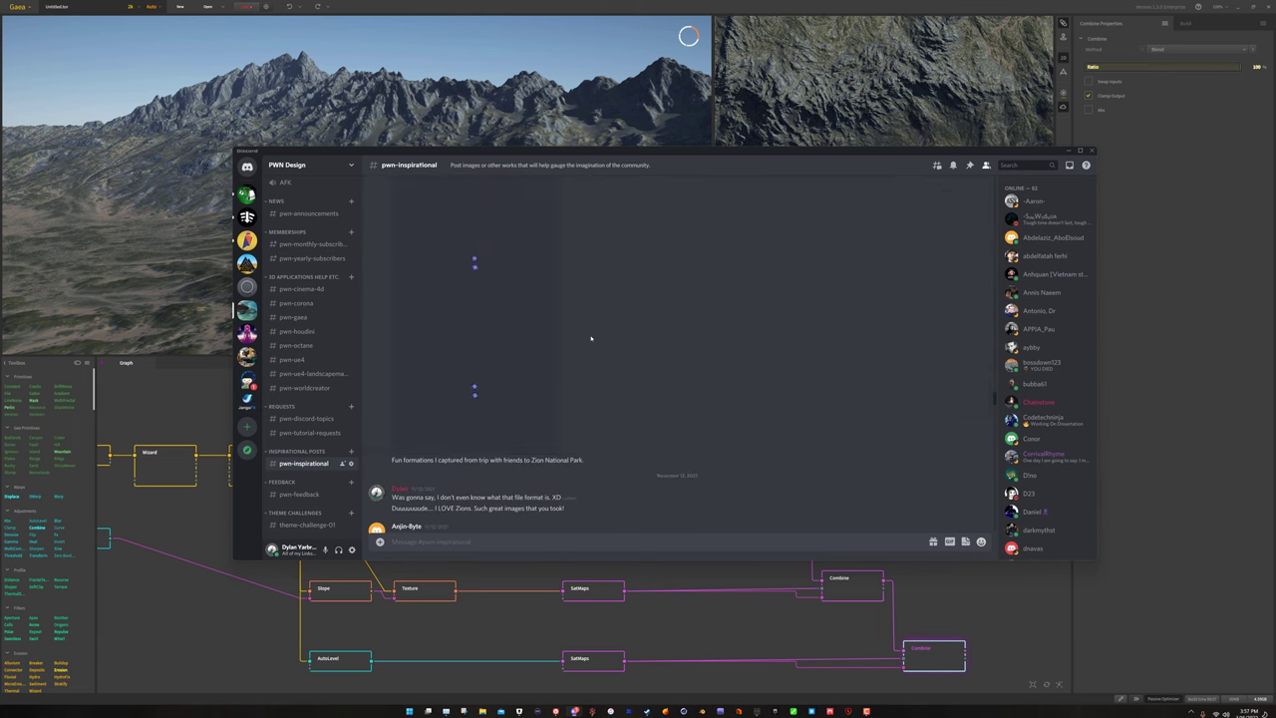
scroll(630, 412, down, 5)
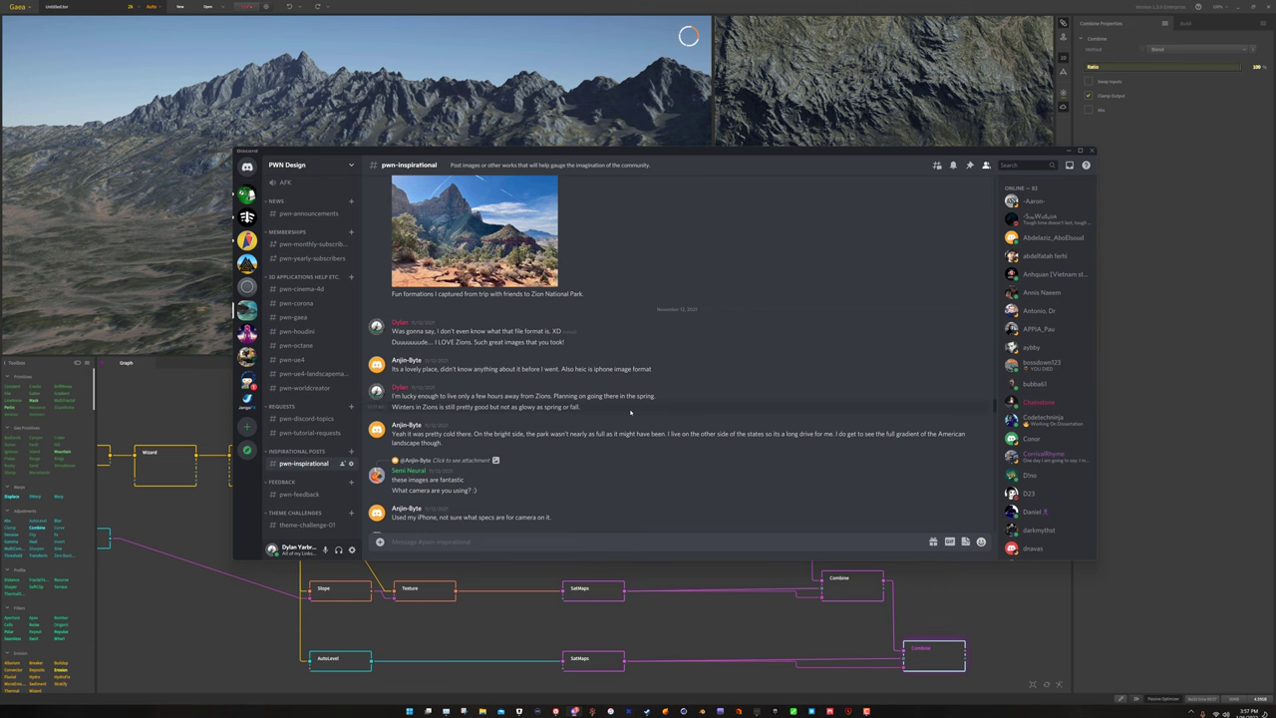
scroll(630, 412, up, 10)
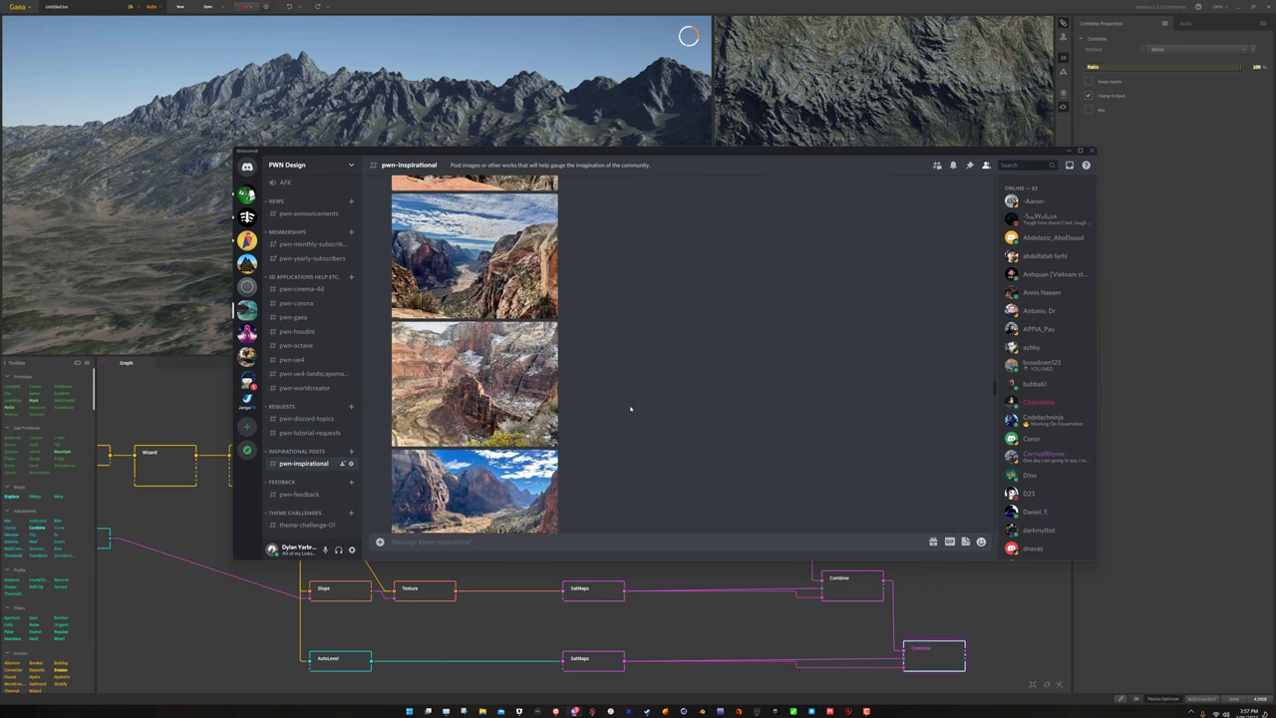
scroll(630, 408, up, 5)
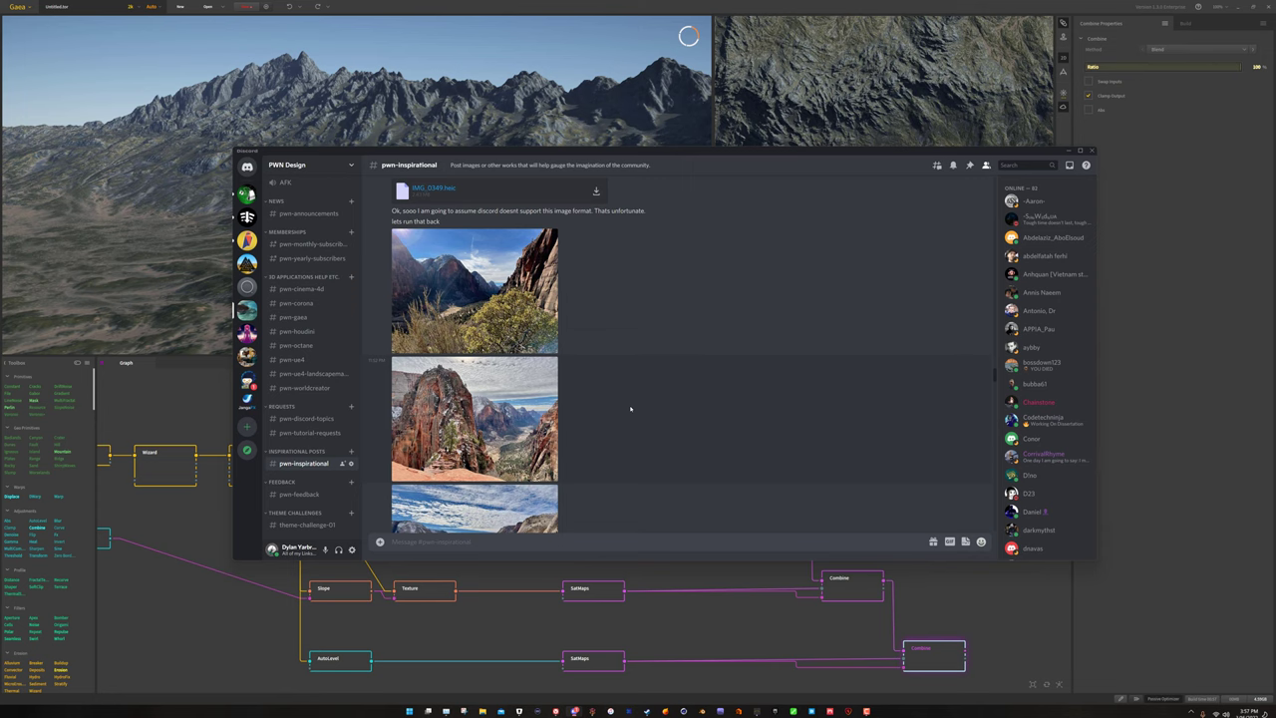
scroll(631, 408, up, 4)
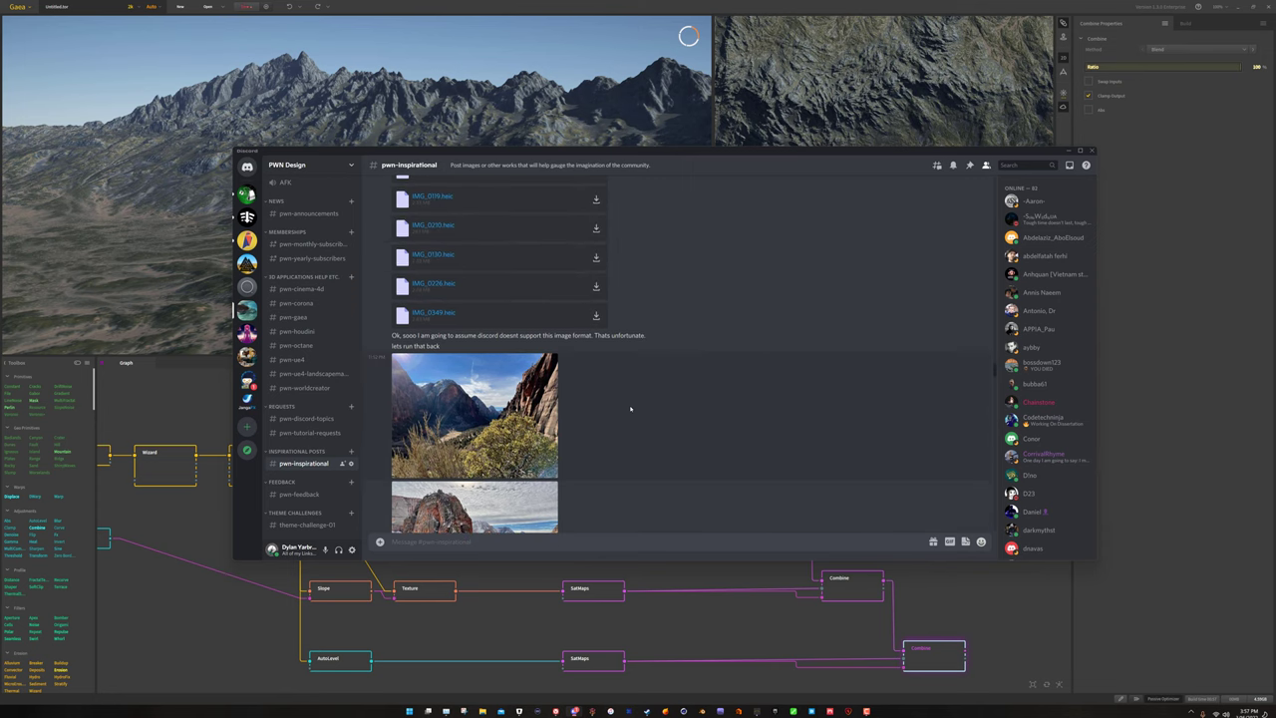
scroll(630, 408, up, 5)
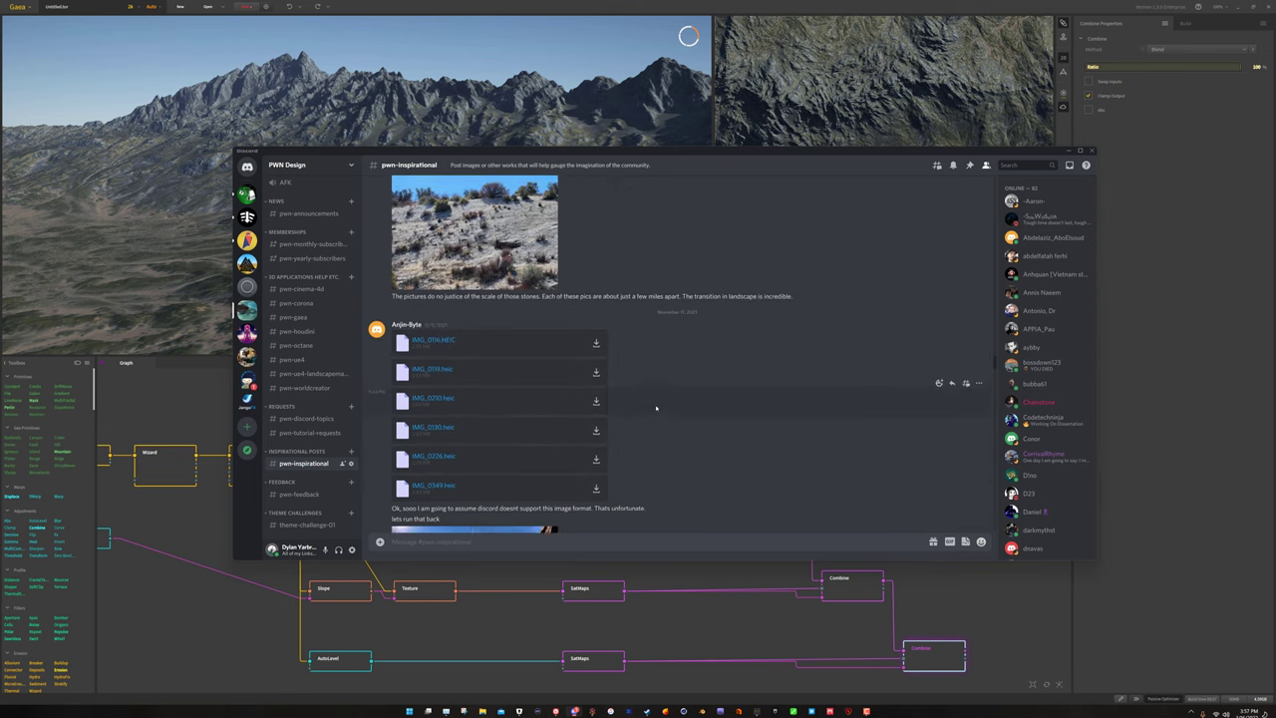
Find the wild west road trip photos and enlarge the one of the boulder-covered hill to study its rock detail.
scroll(531, 300, up, 10)
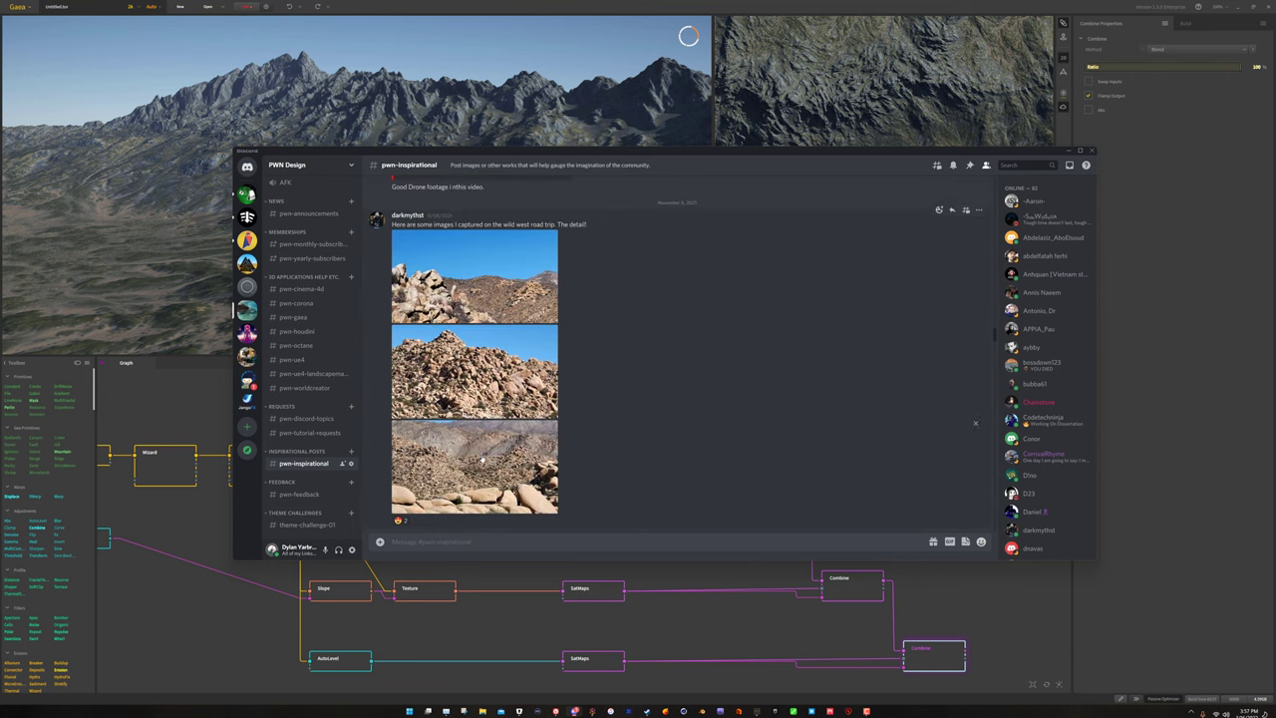
scroll(482, 460, down, 1)
click(475, 330)
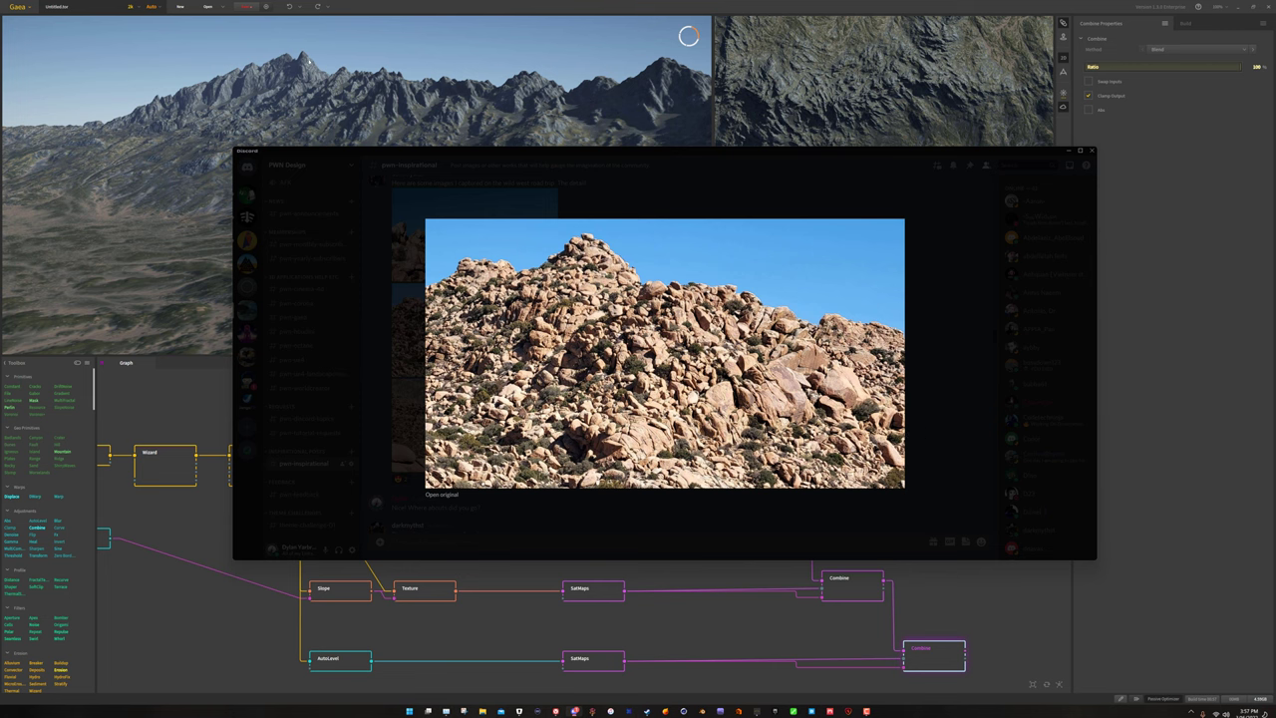
click(968, 445)
Browse the older Swiss mountain landscape posts, then return to the newest posts in the channel.
scroll(587, 388, up, 10)
scroll(587, 388, up, 5)
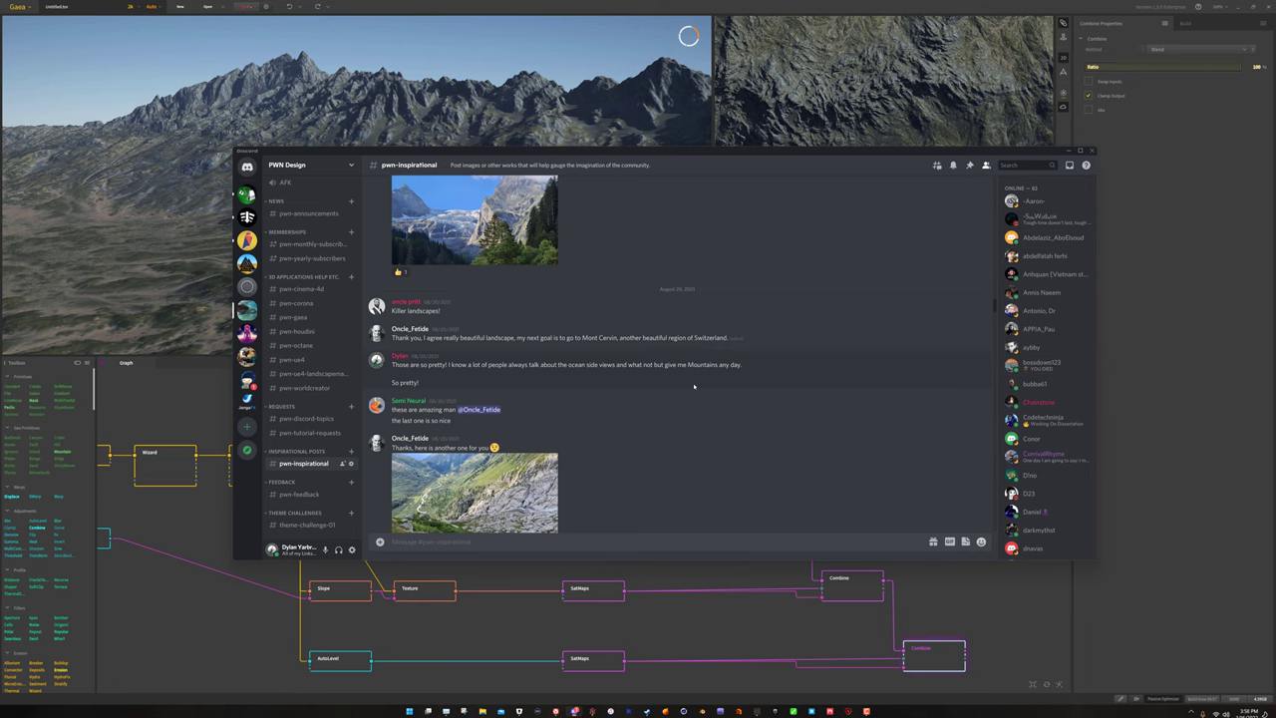
scroll(692, 379, down, 10)
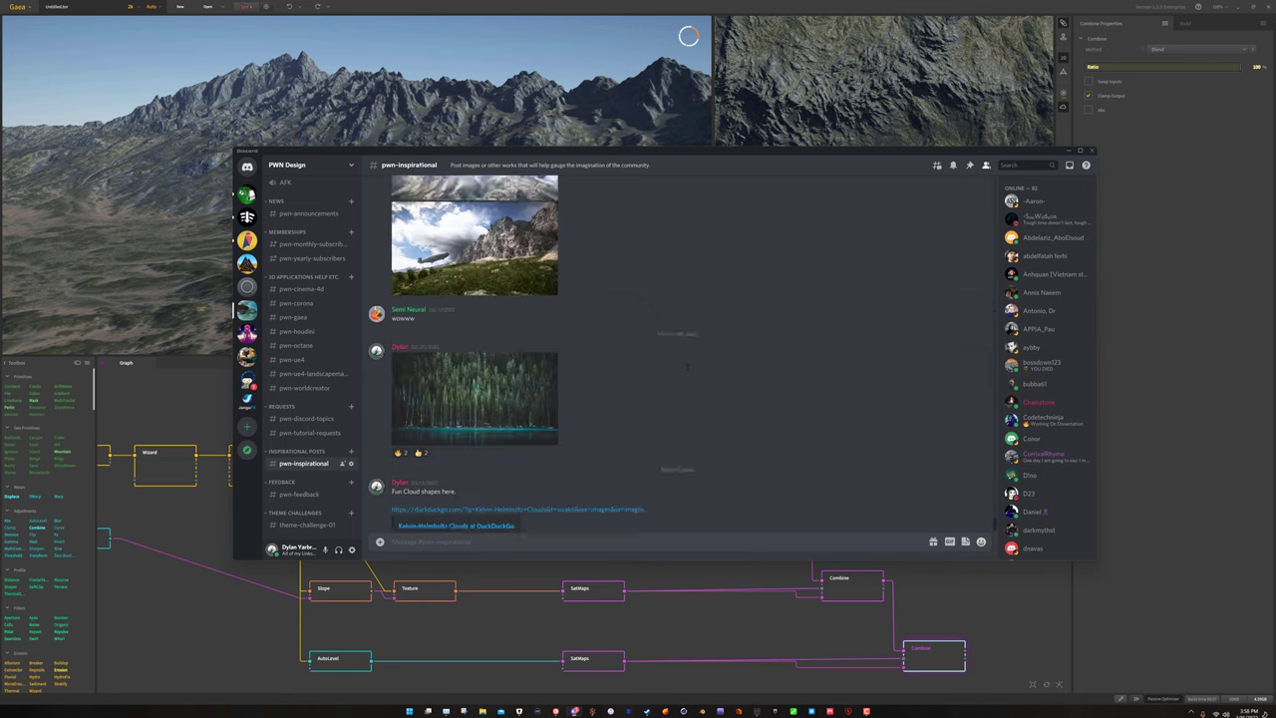